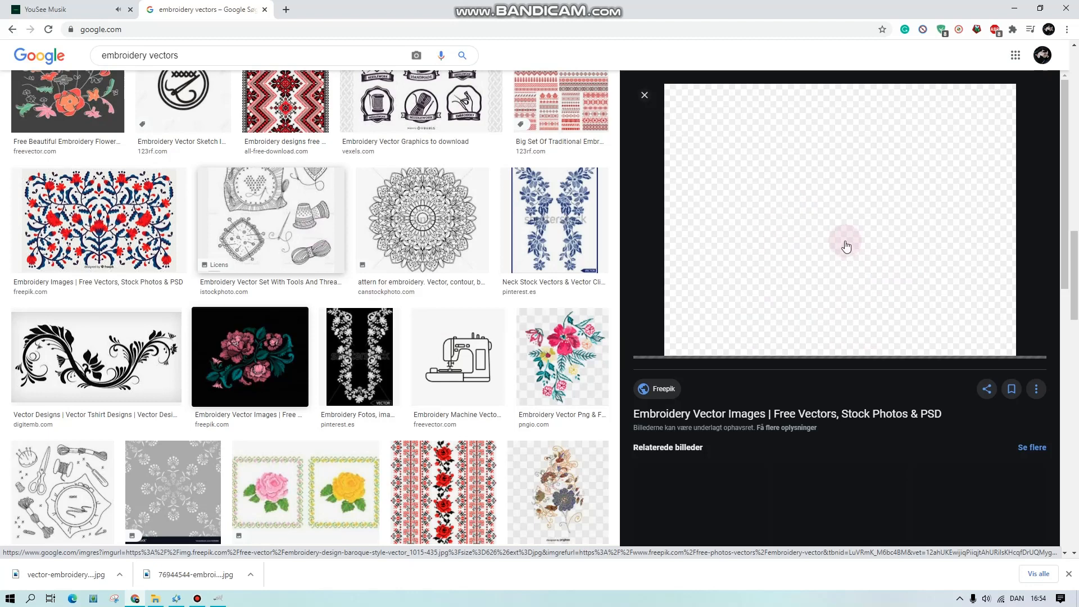
# - Browse the related pictures of the Freepik rose embroidery image for suitable embroidery vectors
pyautogui.scroll(-3, 840, 349)
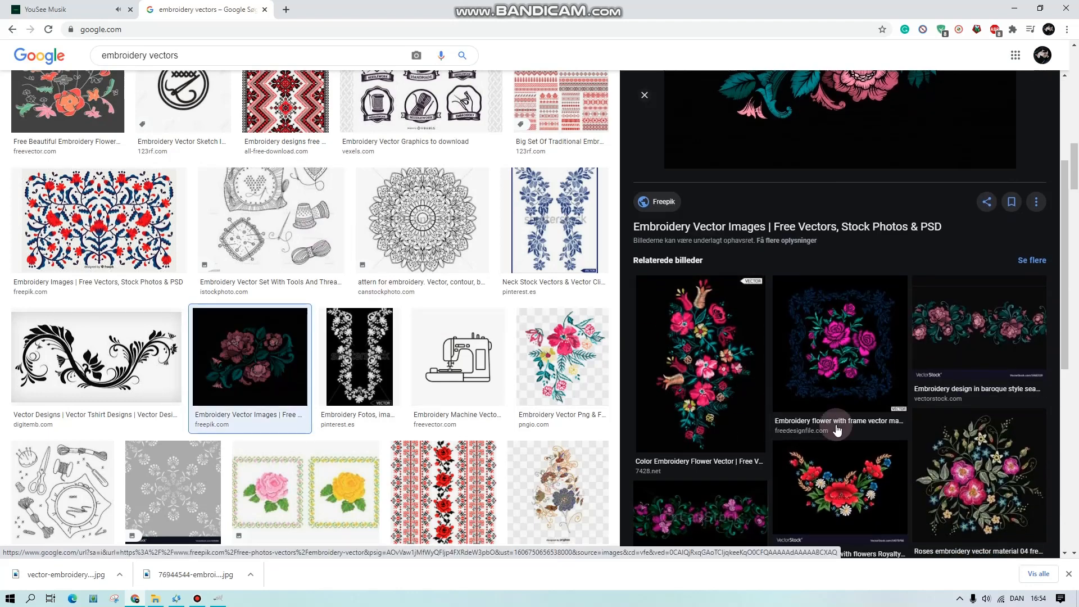
pyautogui.scroll(-2, 847, 460)
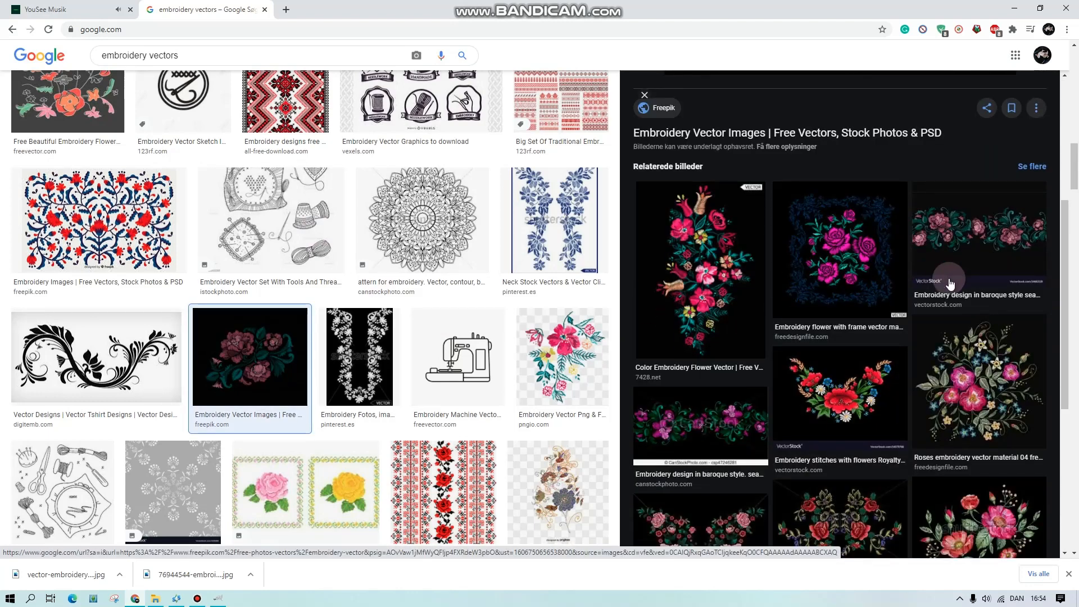
pyautogui.click(839, 387)
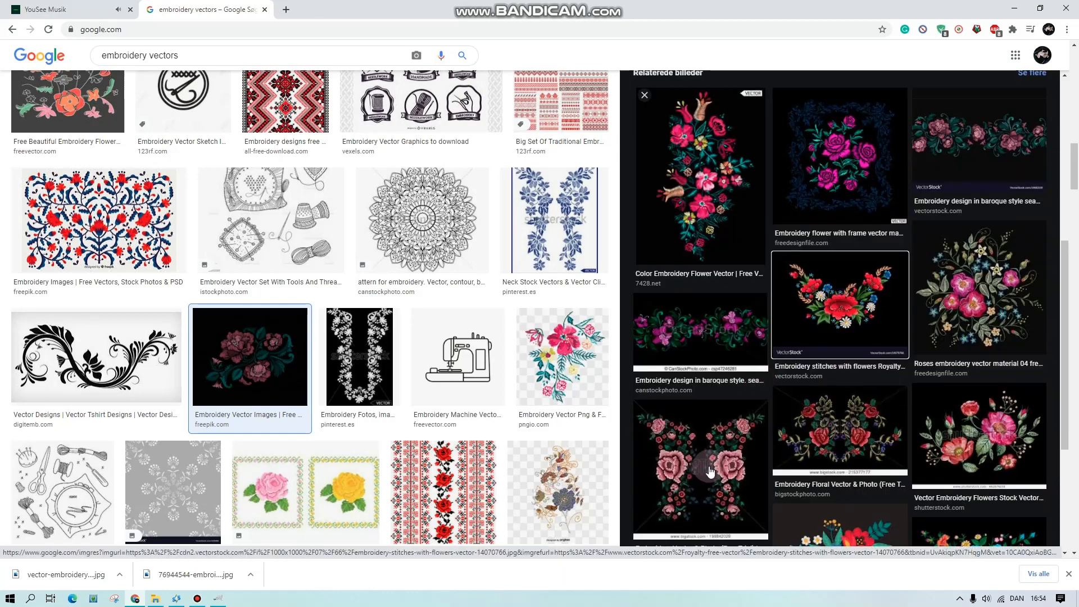
pyautogui.click(290, 368)
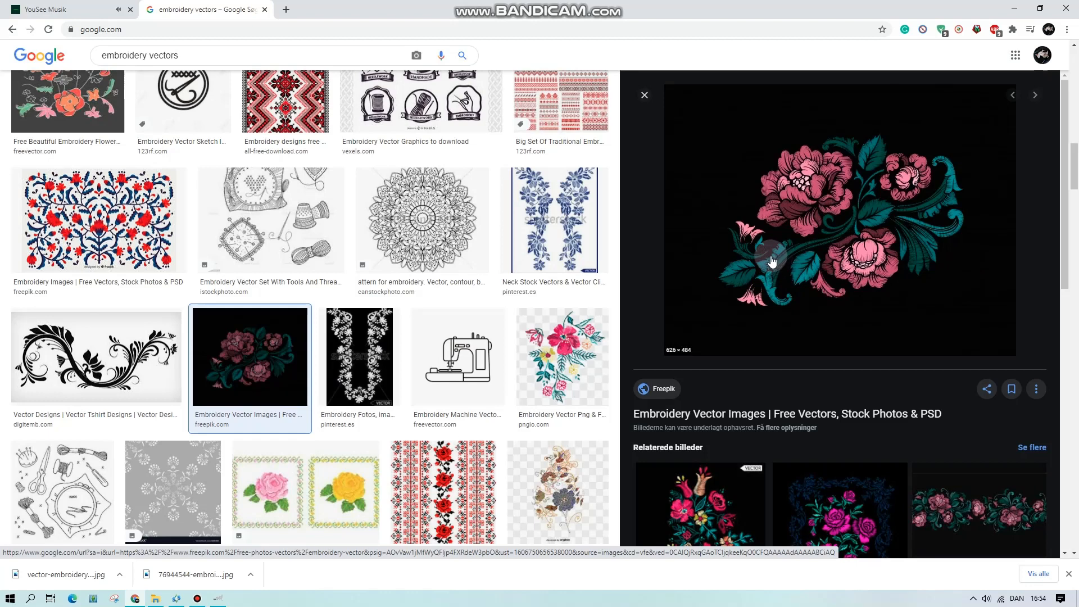
pyautogui.scroll(-5, 813, 281)
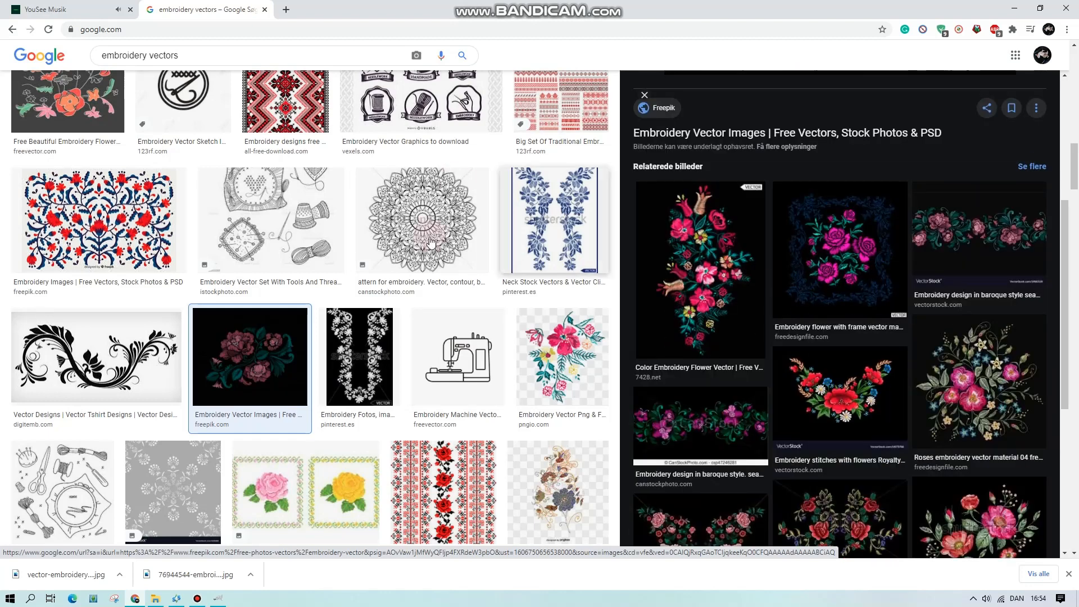
# - Switch to GIMP and toggle the Pattern layer group's visibility to compare the lace bodysuit with and without its embroidery
pyautogui.click(226, 600)
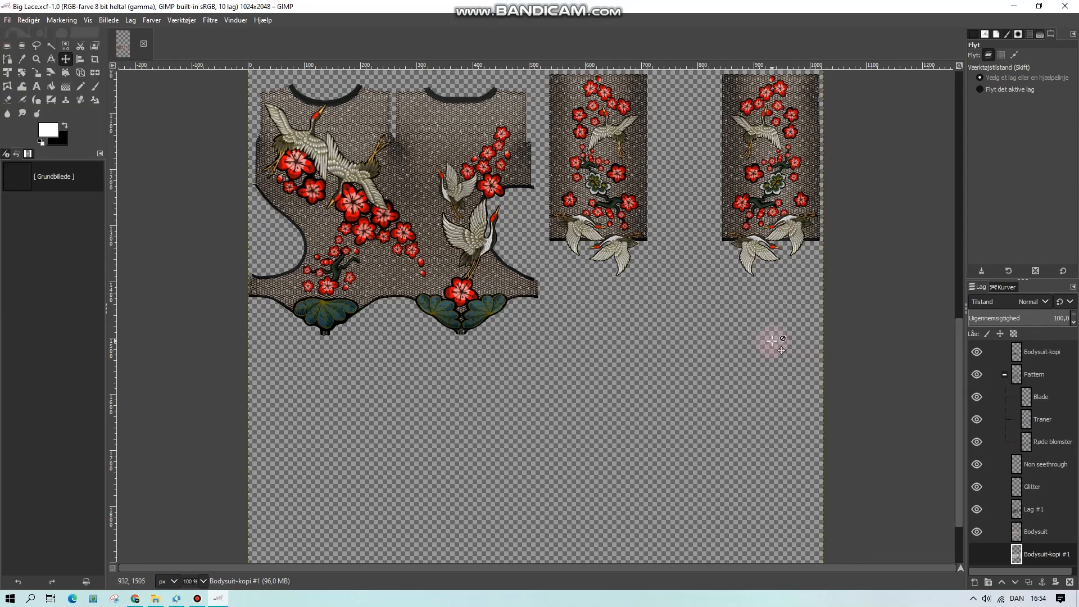
pyautogui.scroll(10, 782, 349)
pyautogui.scroll(-8, 781, 350)
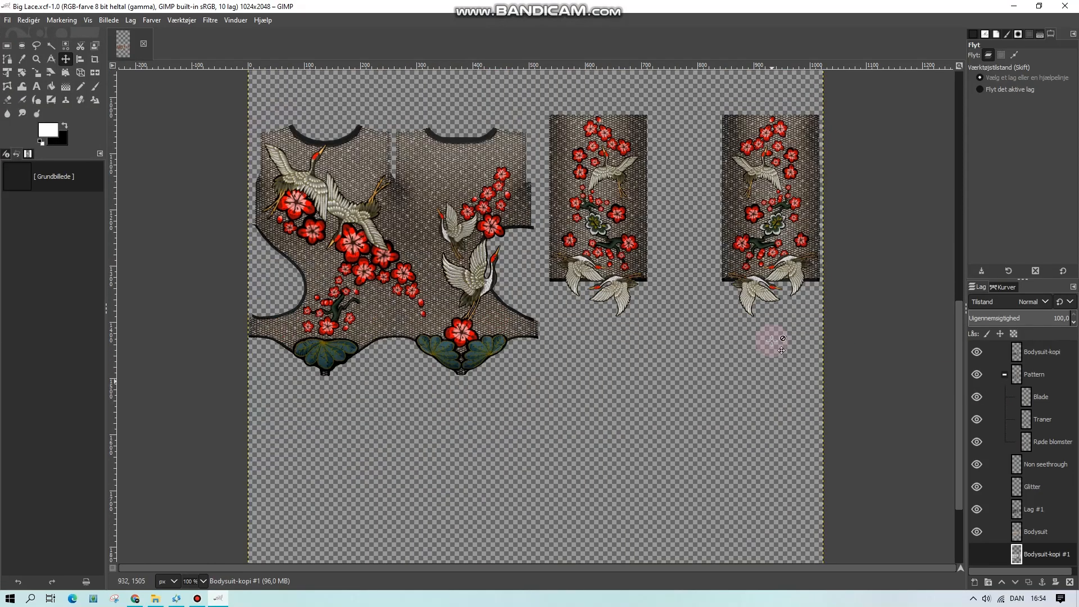
pyautogui.click(999, 397)
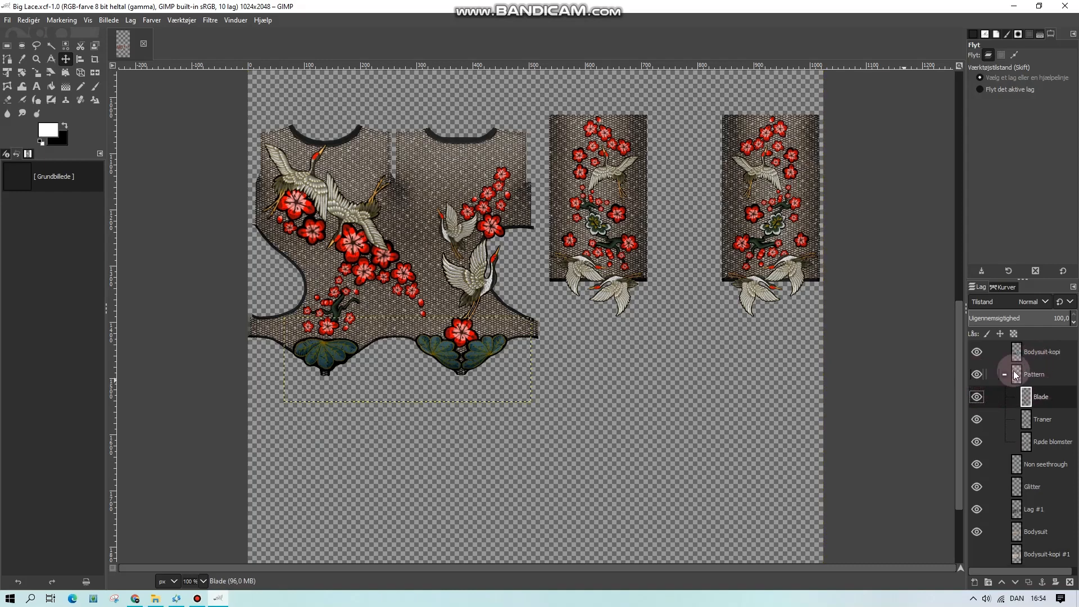
pyautogui.click(1006, 374)
pyautogui.click(977, 375)
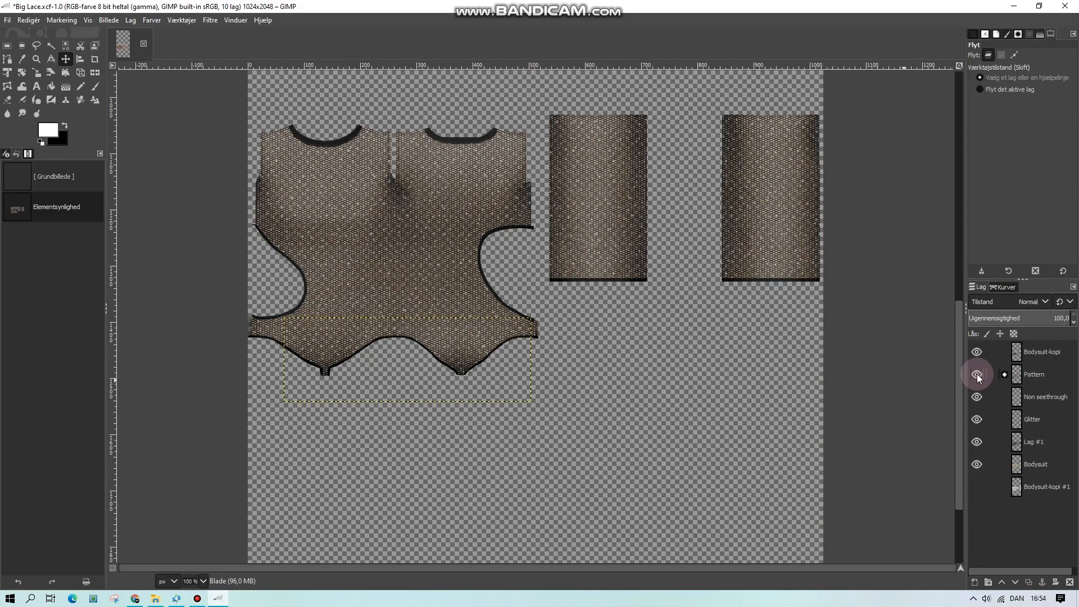
pyautogui.click(977, 375)
pyautogui.click(1005, 375)
# - Add a new layer inside the Pattern group and fill it with the herons pattern
pyautogui.click(1032, 374)
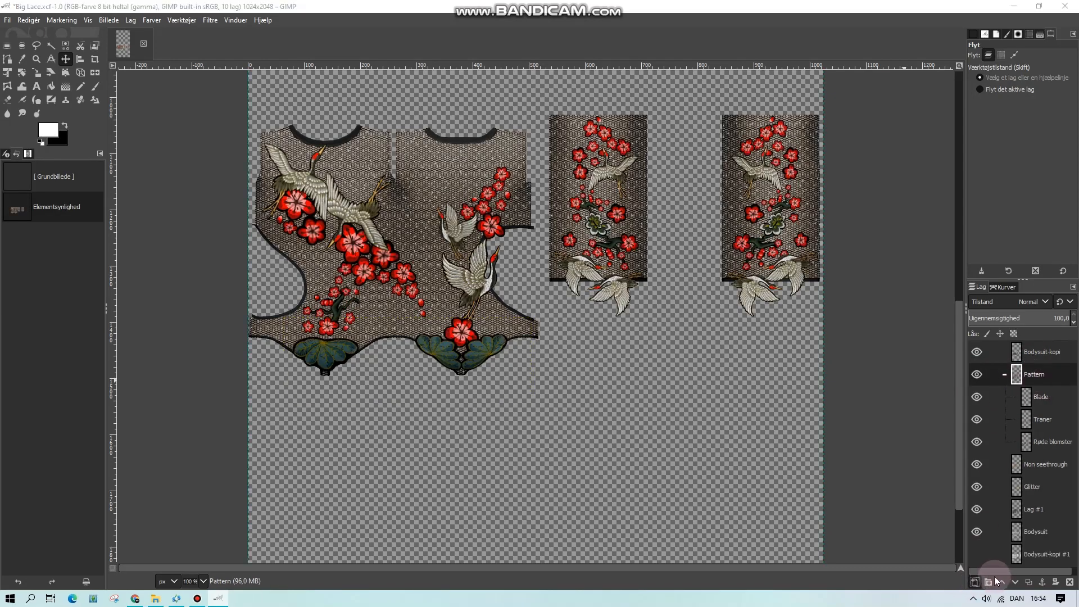
pyautogui.click(995, 580)
pyautogui.press('Return')
pyautogui.click(984, 33)
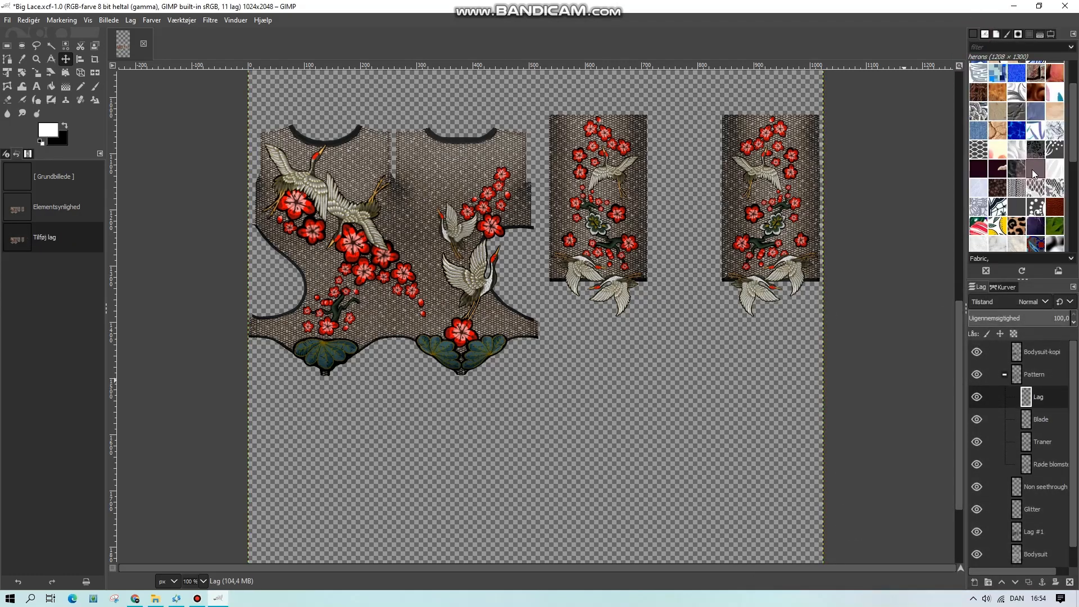
pyautogui.moveTo(1034, 173); pyautogui.dragTo(385, 372)
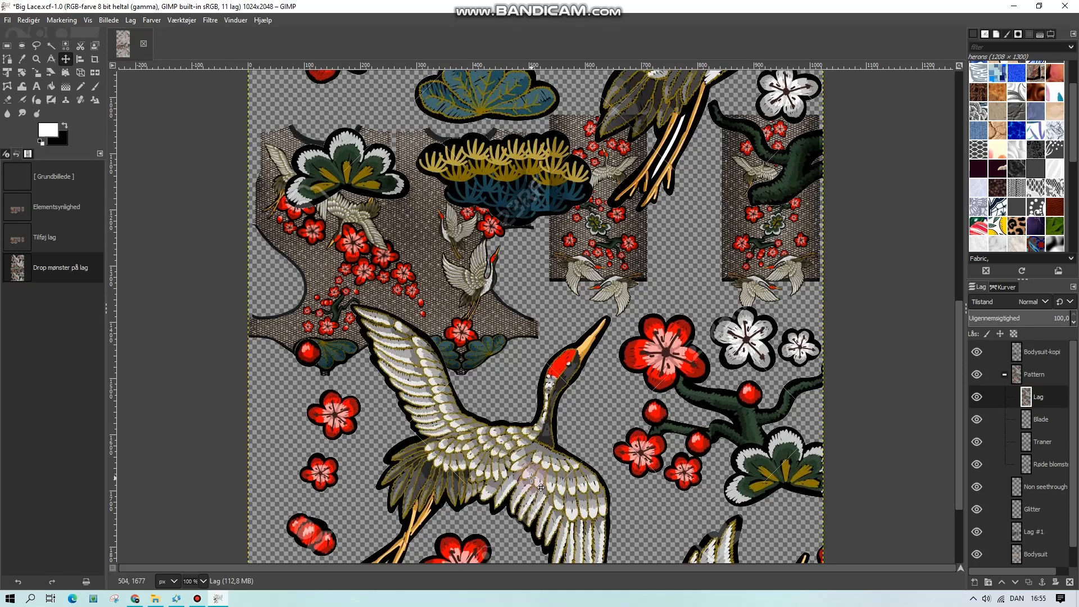
# - Move the herons pattern layer about 50 px to the left and shift it vertically over the bodysuit
pyautogui.moveTo(529, 466); pyautogui.dragTo(509, 386)
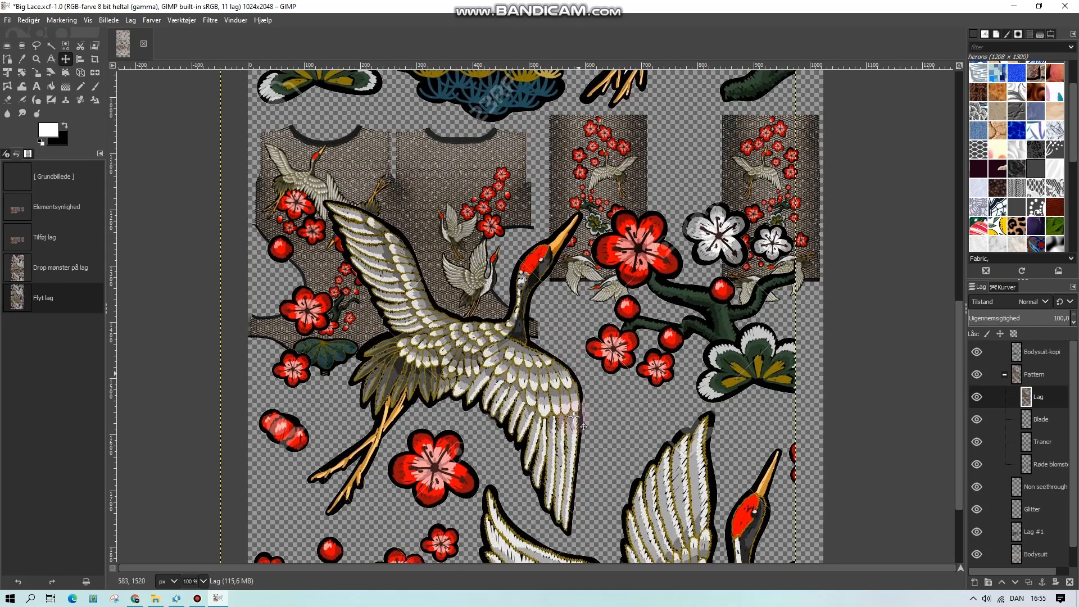
pyautogui.click(203, 580)
pyautogui.click(198, 517)
pyautogui.scroll(3, 551, 435)
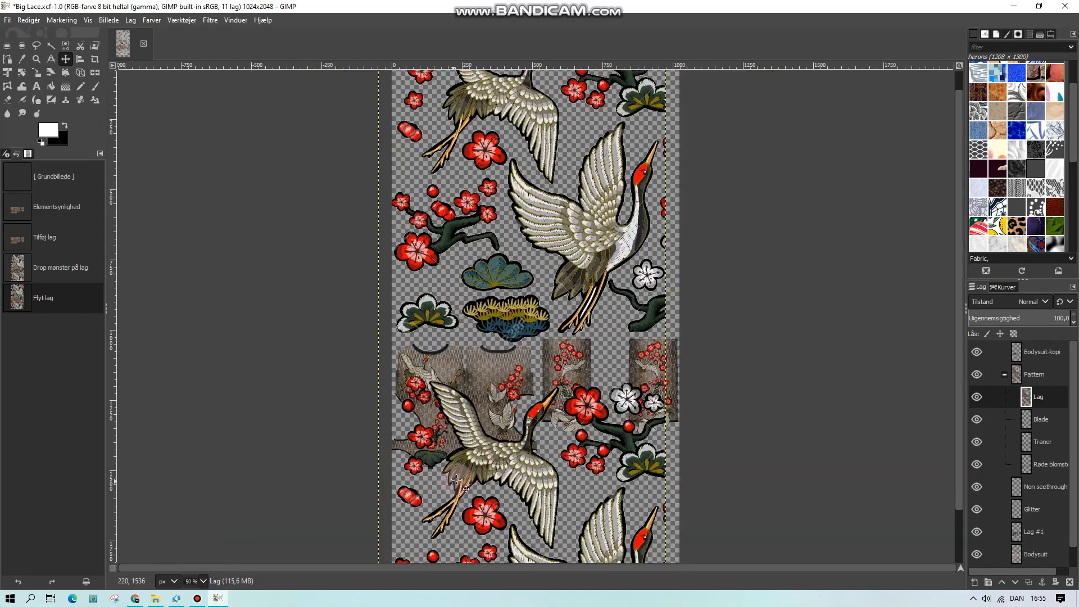
pyautogui.moveTo(583, 251); pyautogui.dragTo(585, 292)
# - Try a Median Blur on the herons layer with radius 1, percentile 34.30 and alpha percentile 31.98
pyautogui.click(210, 20)
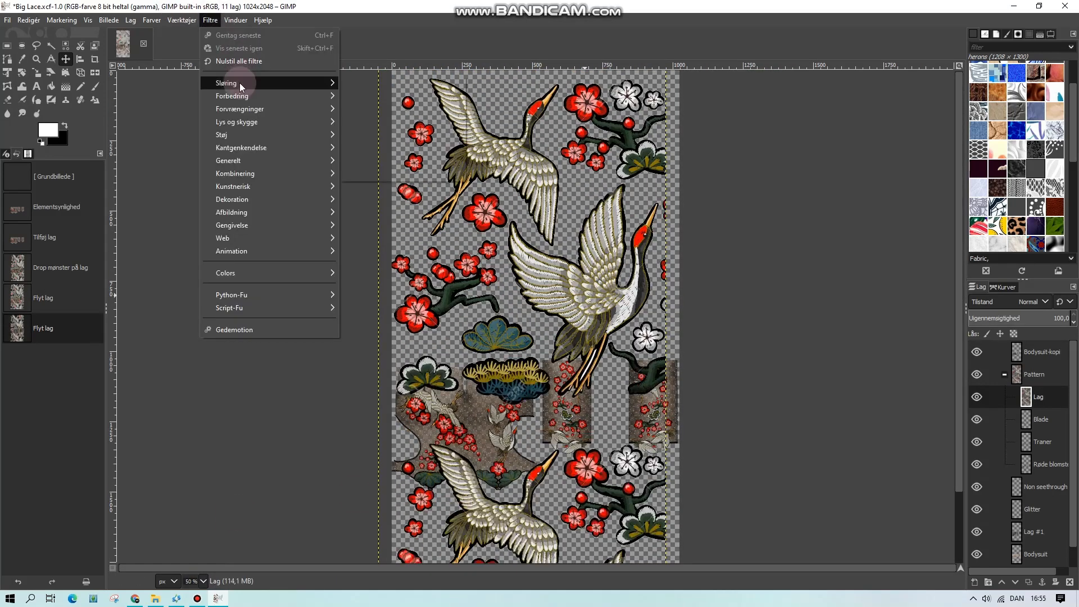
pyautogui.moveTo(240, 85)
pyautogui.click(368, 108)
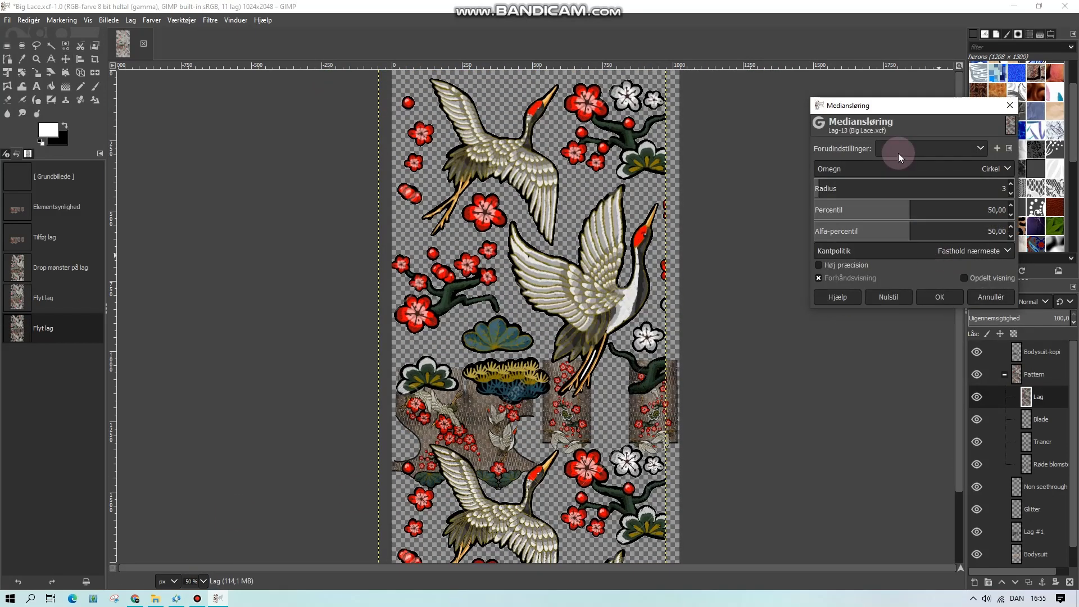
pyautogui.click(900, 155)
pyautogui.click(896, 151)
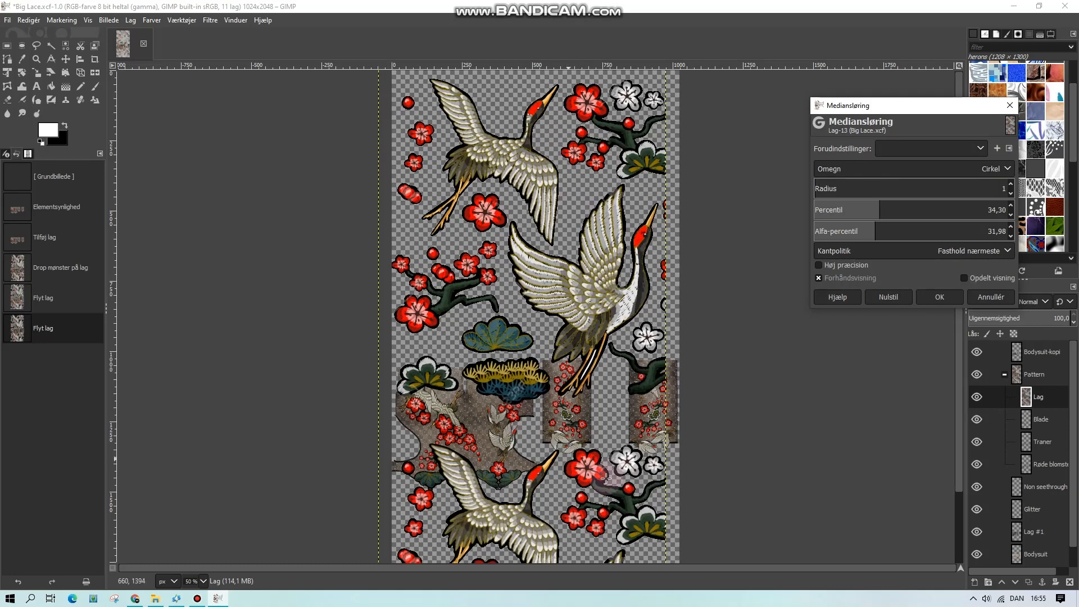
pyautogui.click(992, 298)
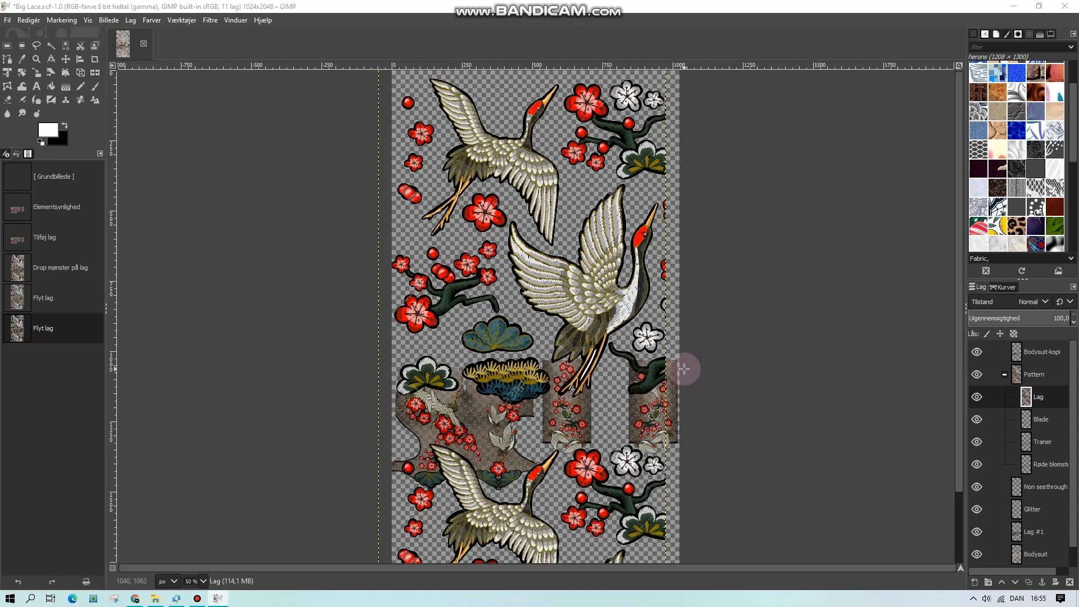
# - Delete the herons pattern layer and save the Big Lace image
pyautogui.scroll(-3, 679, 366)
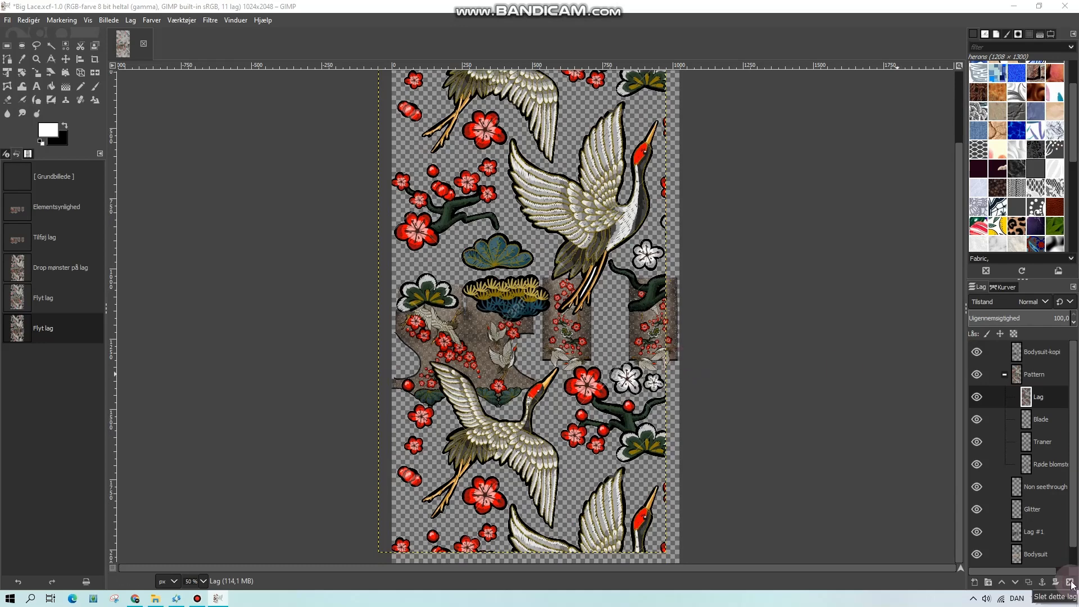
pyautogui.click(1069, 582)
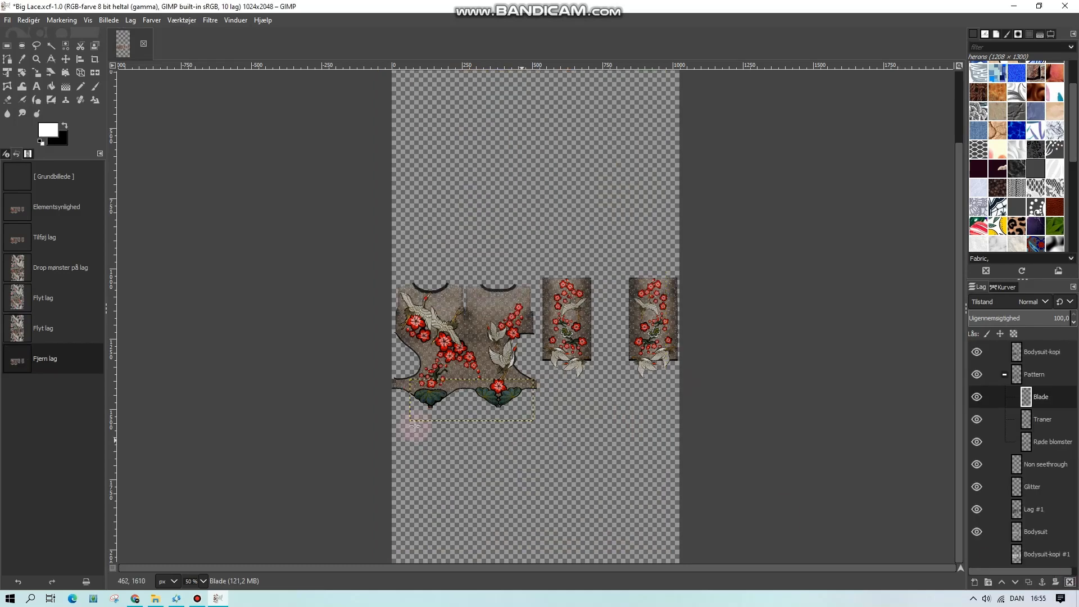
pyautogui.click(24, 117)
# - Open the Embroidered dress PNG from the Embroidered Dress folder in Renaissance Victorian
pyautogui.click(8, 20)
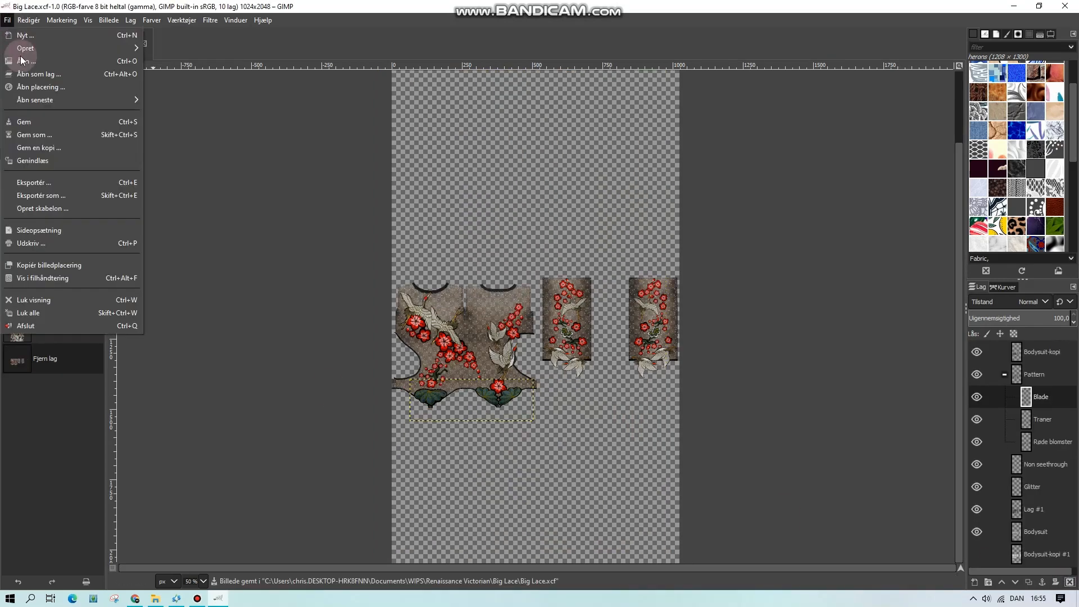
pyautogui.click(21, 59)
pyautogui.click(653, 97)
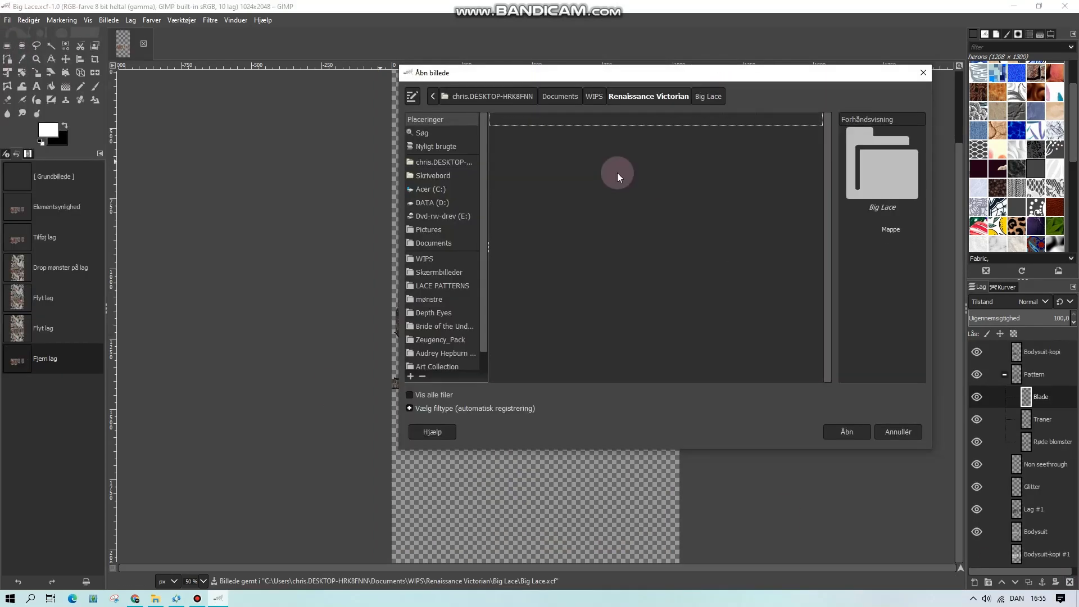
pyautogui.doubleClick(604, 162)
pyautogui.click(535, 270)
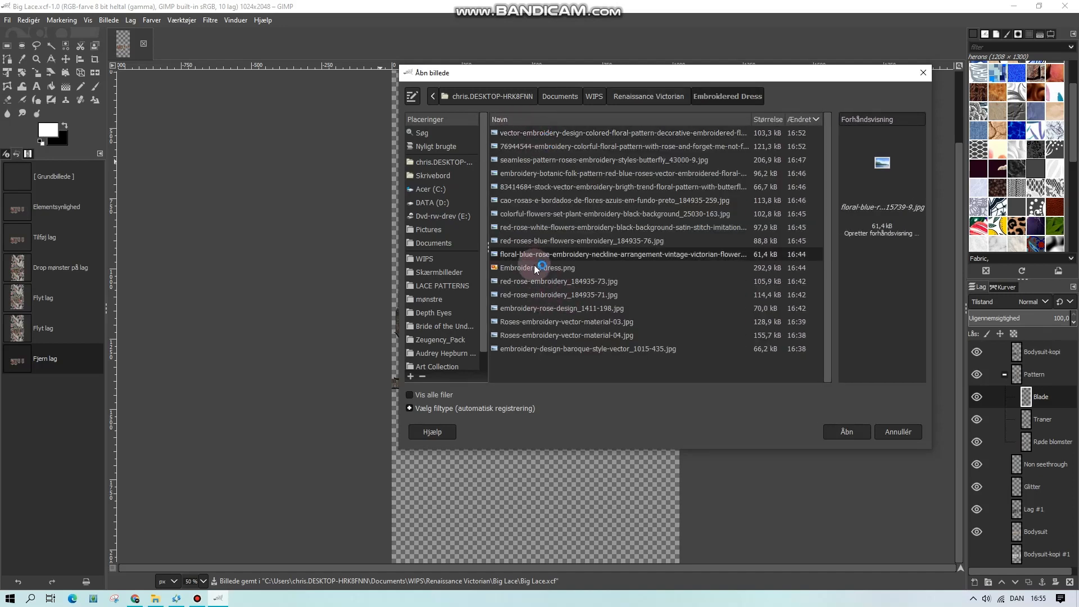
pyautogui.click(859, 434)
# - Switch to Sims 4 Studio and examine the floral dress on the 3D model
pyautogui.click(177, 598)
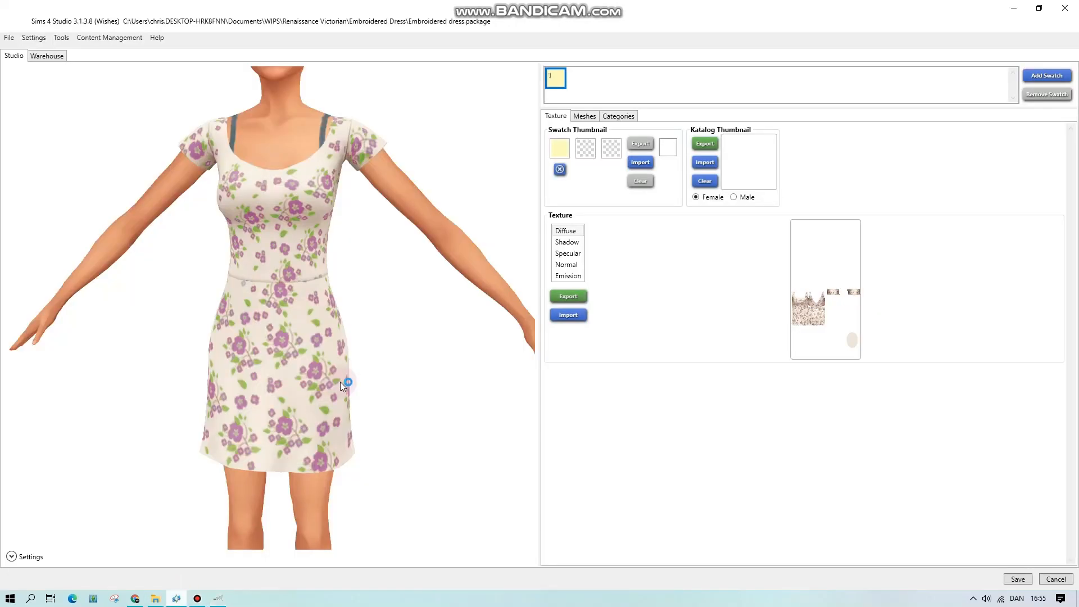
pyautogui.moveTo(277, 247); pyautogui.dragTo(233, 364)
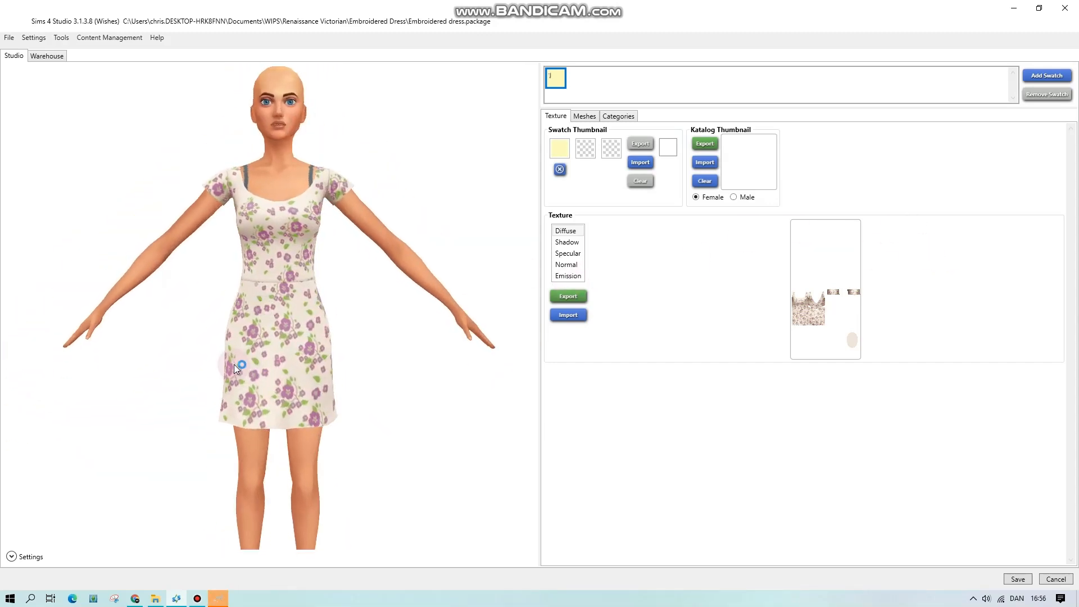
pyautogui.scroll(3, 250, 367)
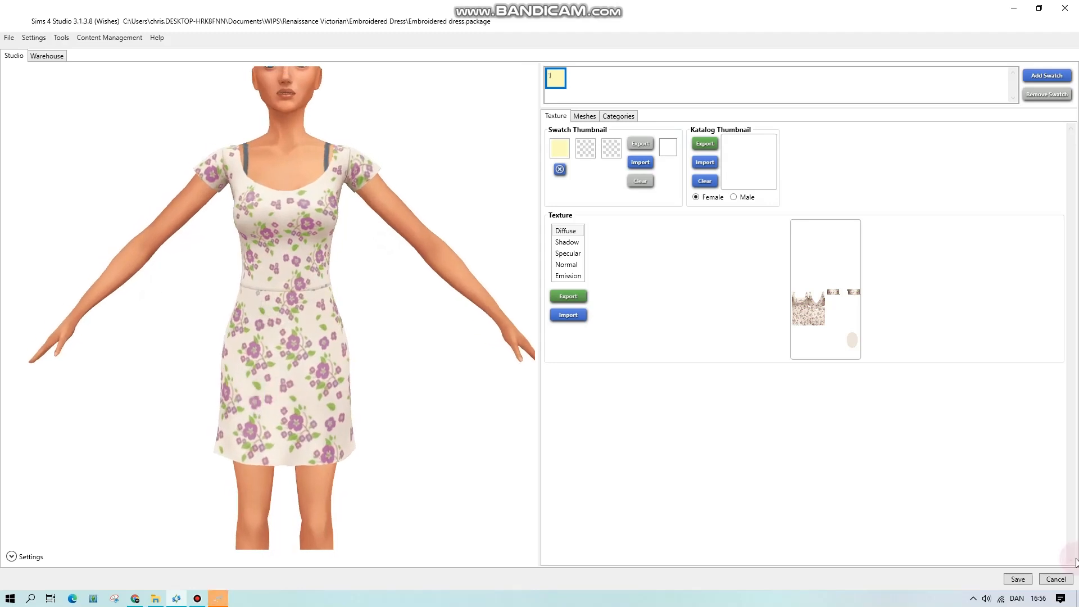
# - Return to GIMP and inspect the dress texture's bodice and skirt at 200 % zoom
pyautogui.click(222, 598)
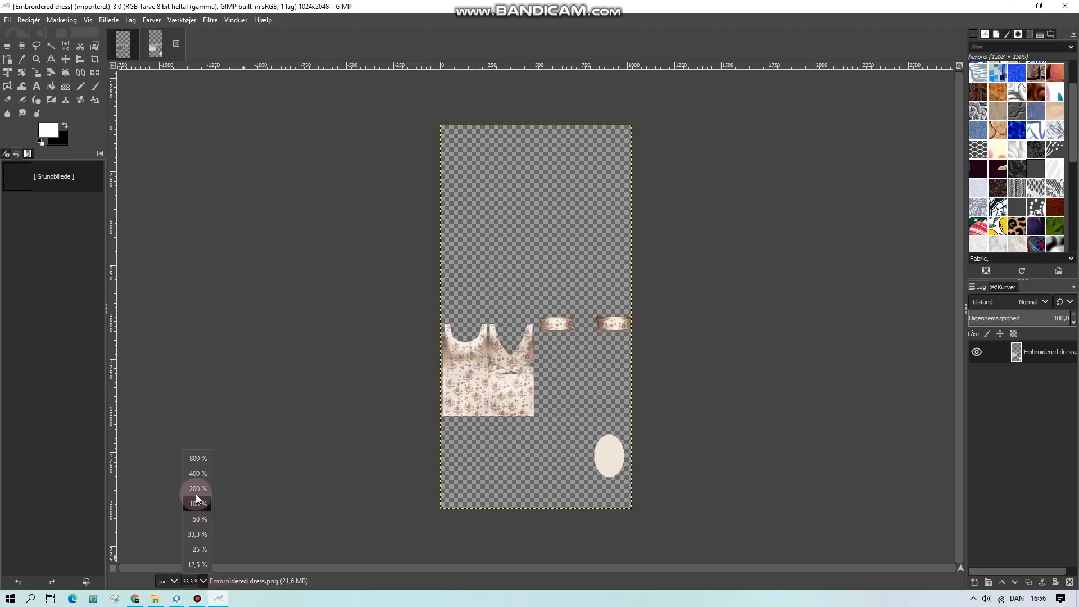
pyautogui.click(197, 494)
pyautogui.scroll(-5, 332, 461)
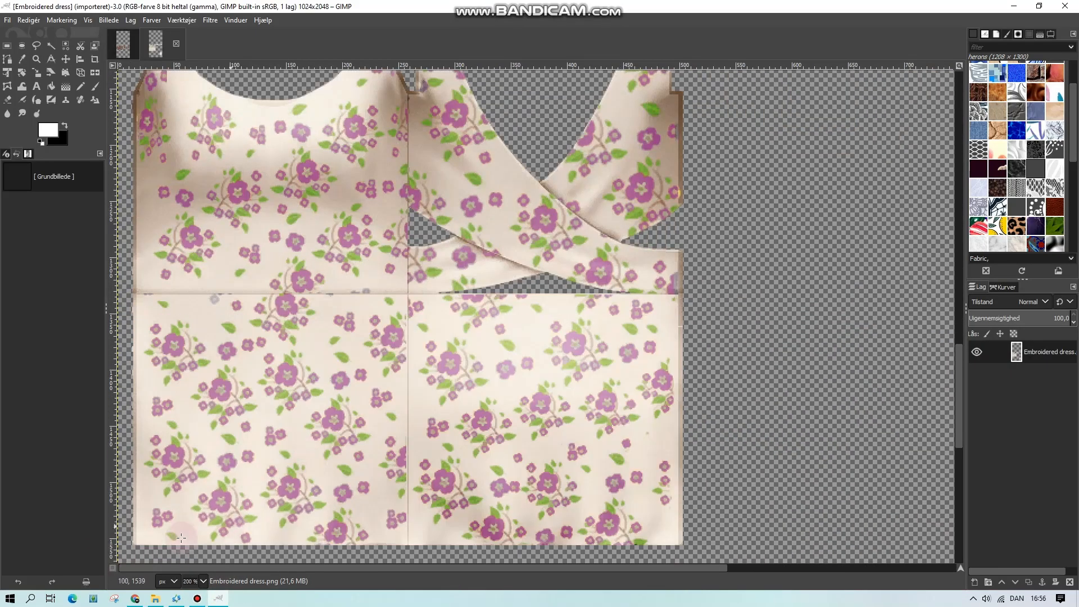
# - Leave the dress package in Sims 4 Studio and browse the Base Game catalog of women's full-body outfits
pyautogui.click(174, 599)
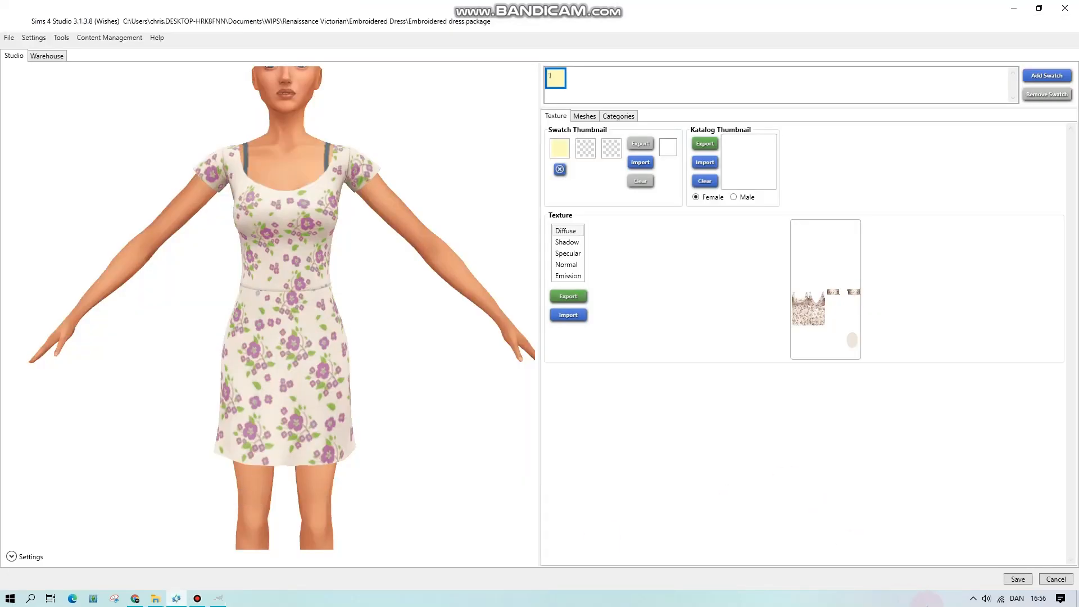
pyautogui.click(1049, 583)
pyautogui.click(166, 259)
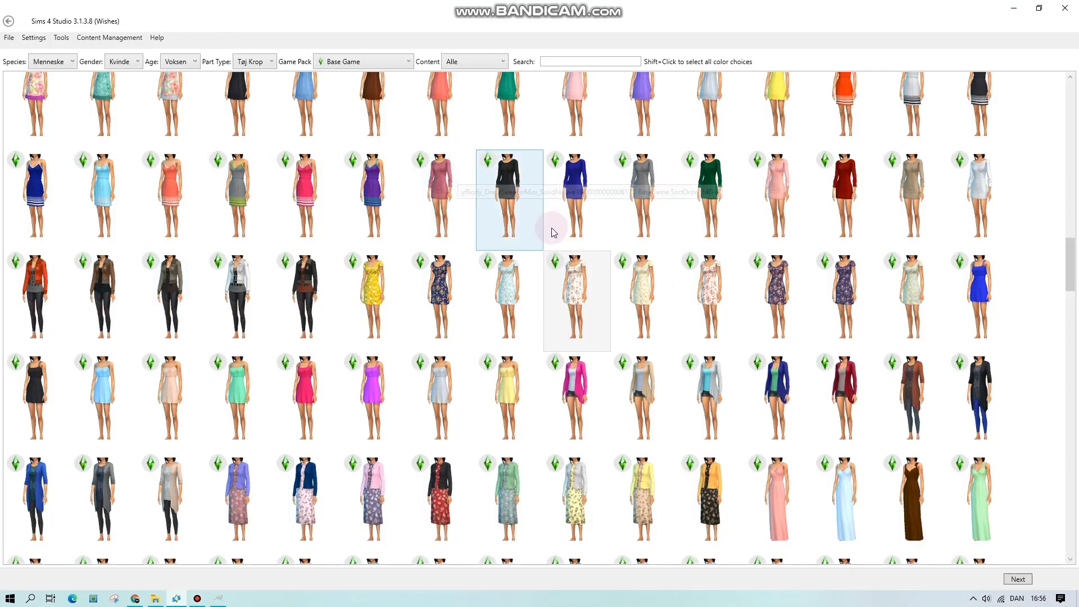
pyautogui.click(518, 235)
pyautogui.scroll(3, 1068, 263)
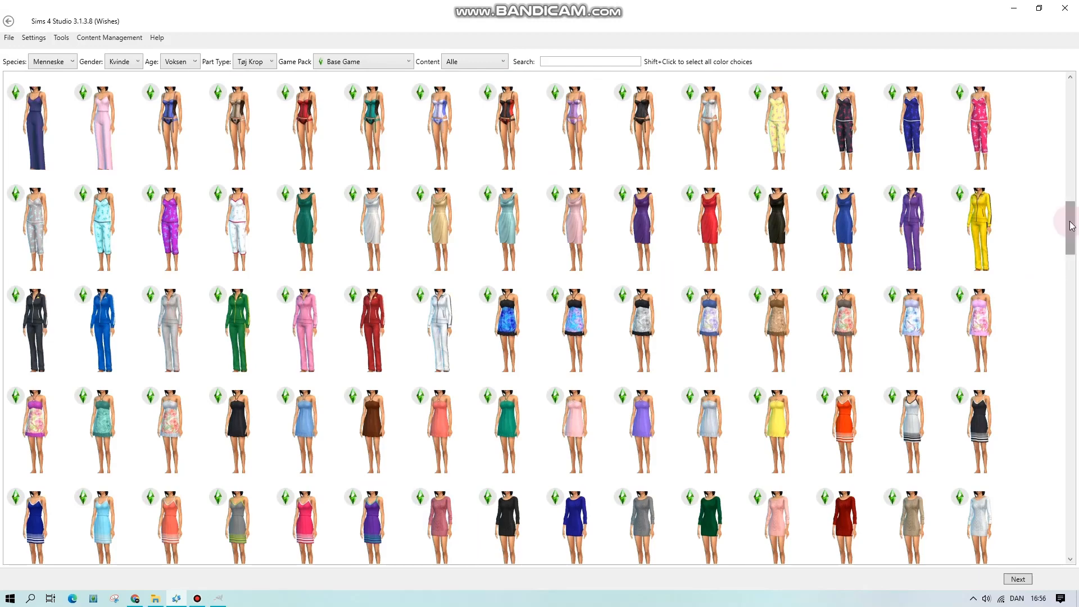
pyautogui.moveTo(1071, 225); pyautogui.dragTo(300, 477)
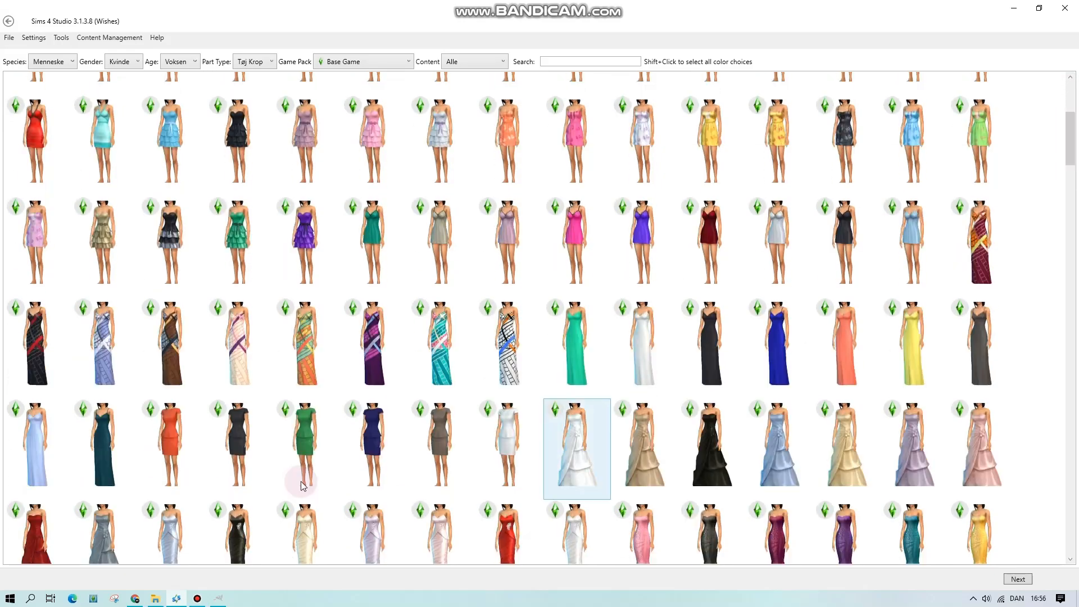
# - Check the dress texture in GIMP again and return to the floral dresses in the Sims 4 Studio outfit catalog
pyautogui.click(219, 599)
pyautogui.scroll(3, 326, 422)
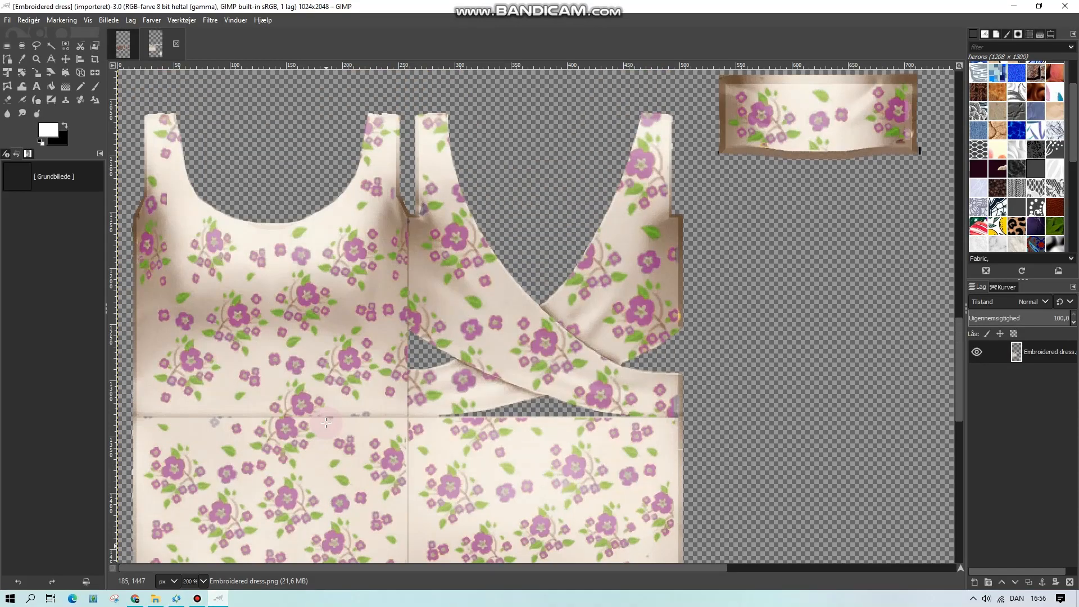
pyautogui.scroll(-3, 325, 423)
pyautogui.click(176, 599)
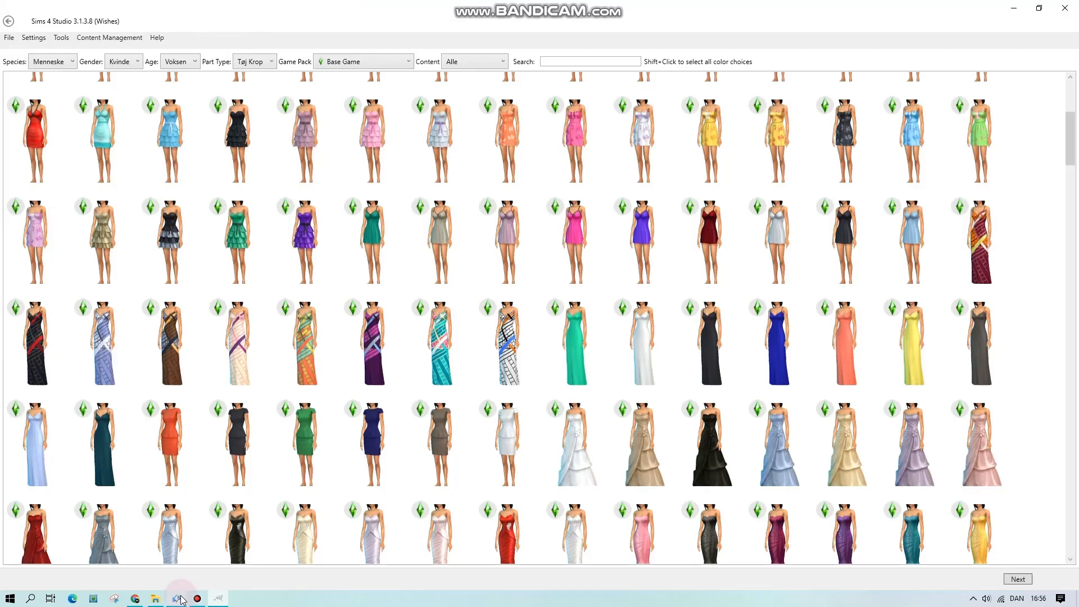
pyautogui.moveTo(1071, 168); pyautogui.dragTo(1044, 227)
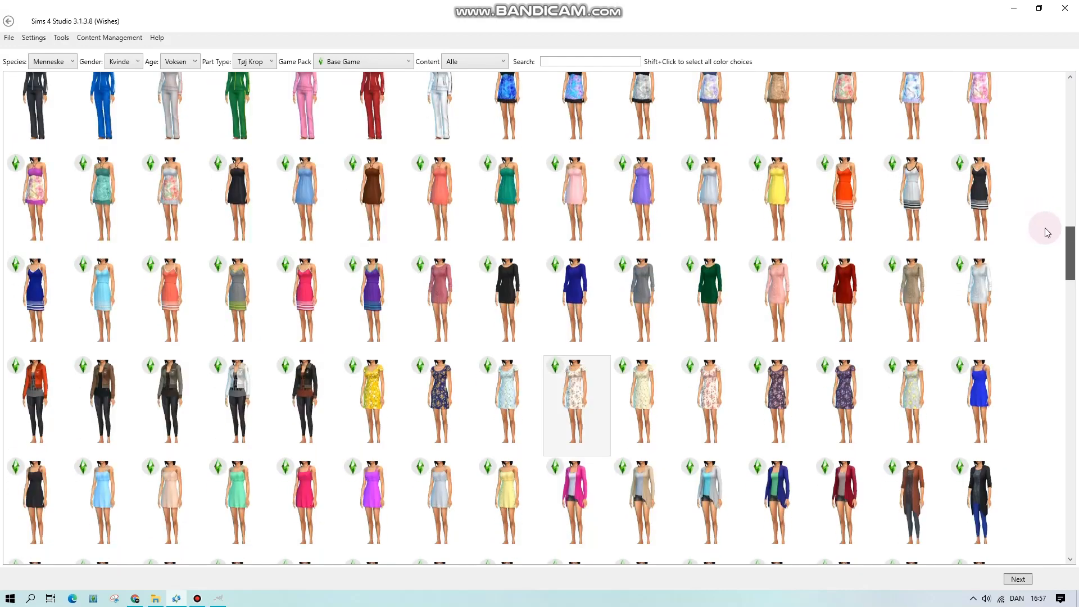
# - Filter the Base Game catalog to bottoms and create a package named slet from the pale pencil skirt
pyautogui.moveTo(1044, 227); pyautogui.dragTo(1040, 260)
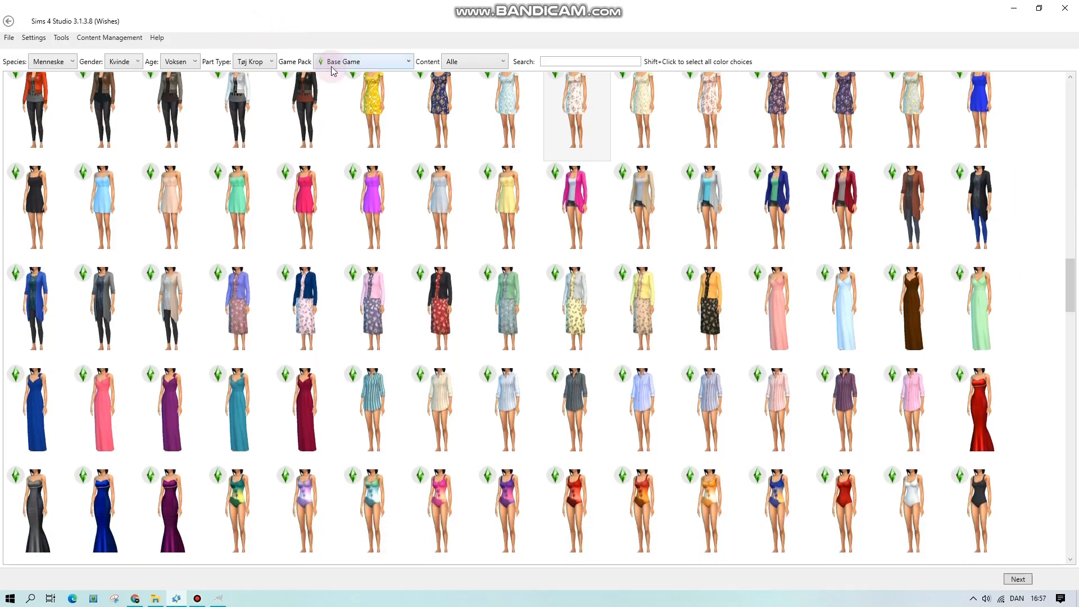
pyautogui.click(264, 62)
pyautogui.click(281, 106)
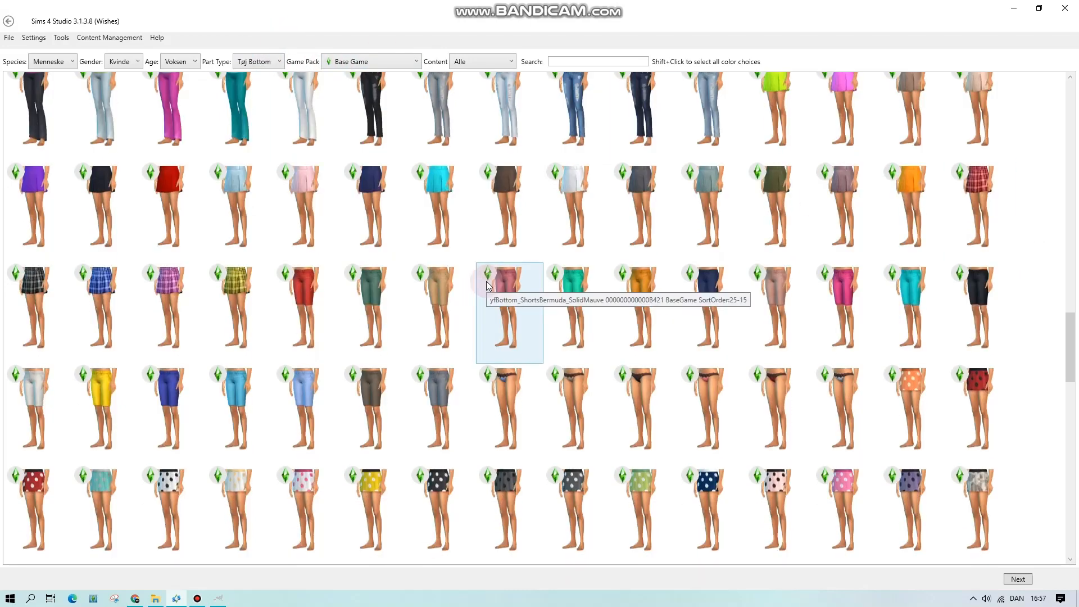
pyautogui.moveTo(1067, 336); pyautogui.dragTo(1032, 217)
pyautogui.click(173, 221)
pyautogui.click(1017, 578)
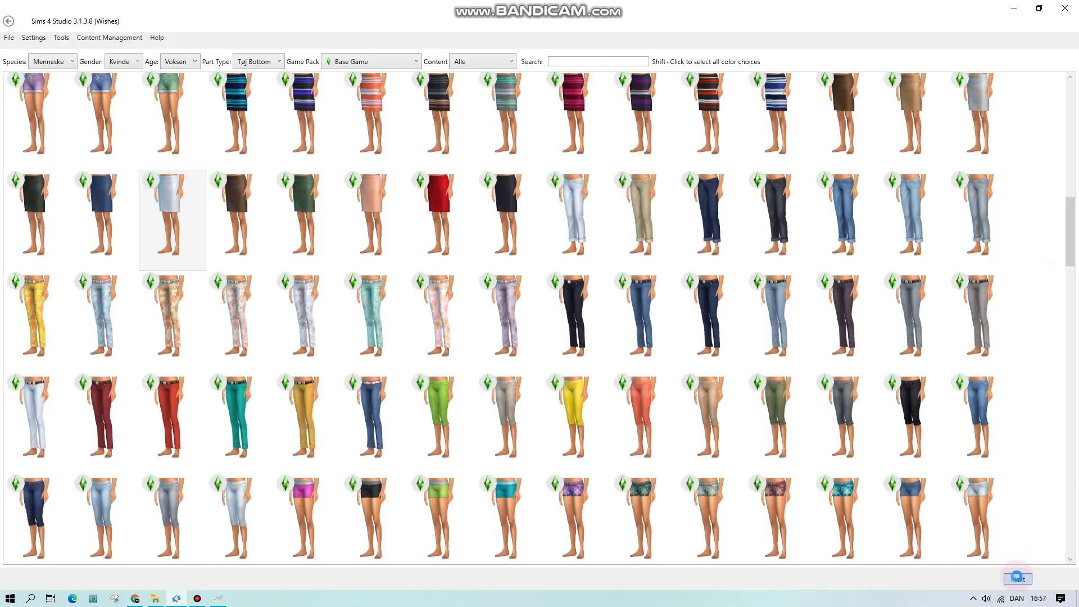
pyautogui.write('slet')
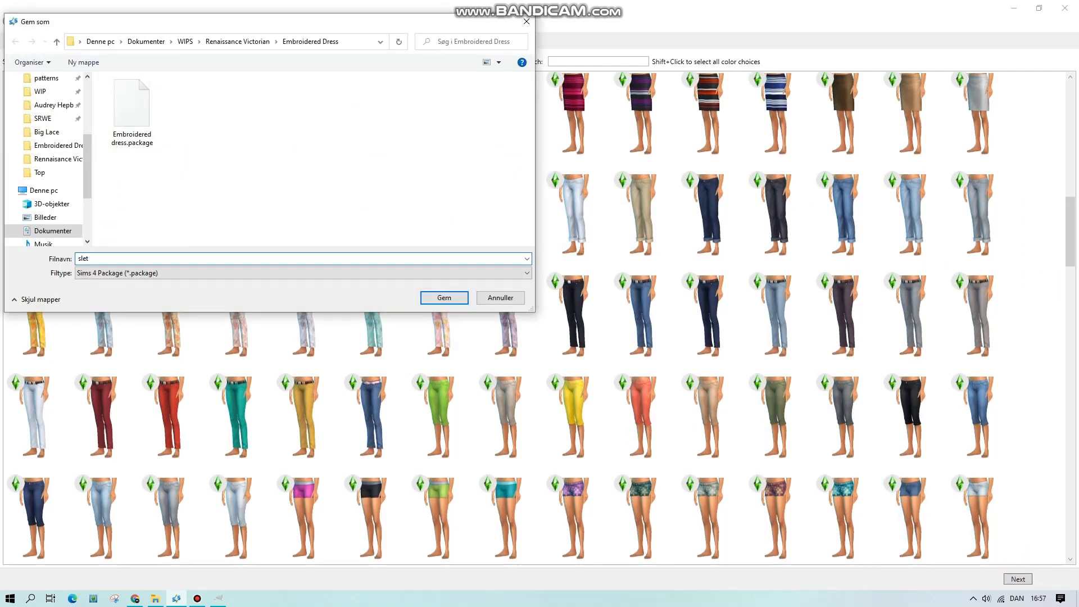
pyautogui.press('Return')
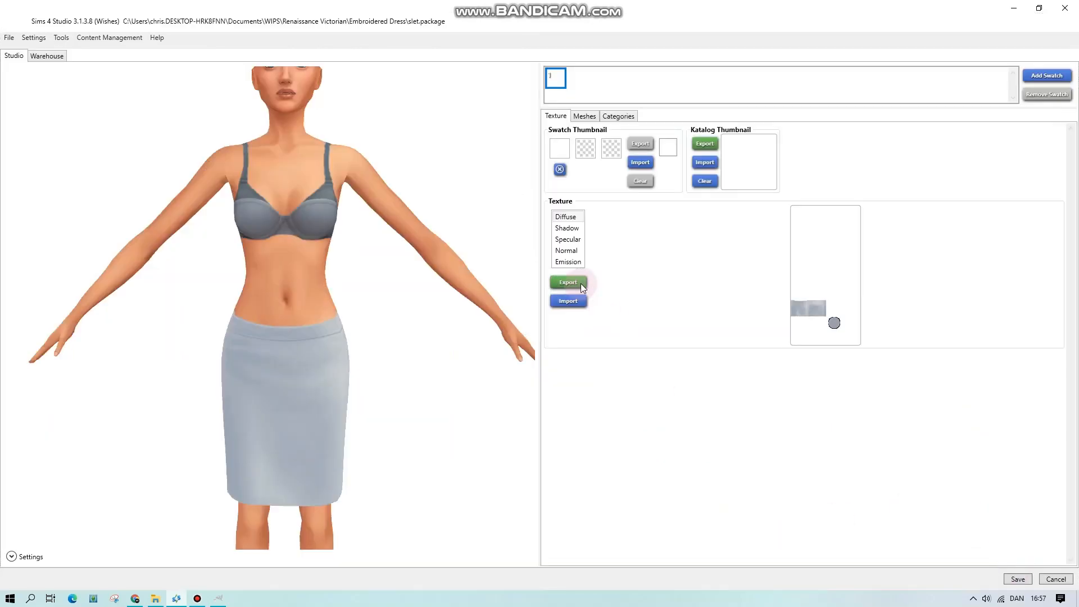
# - Export the skirt's diffuse texture as slet and close the skirt package
pyautogui.click(581, 283)
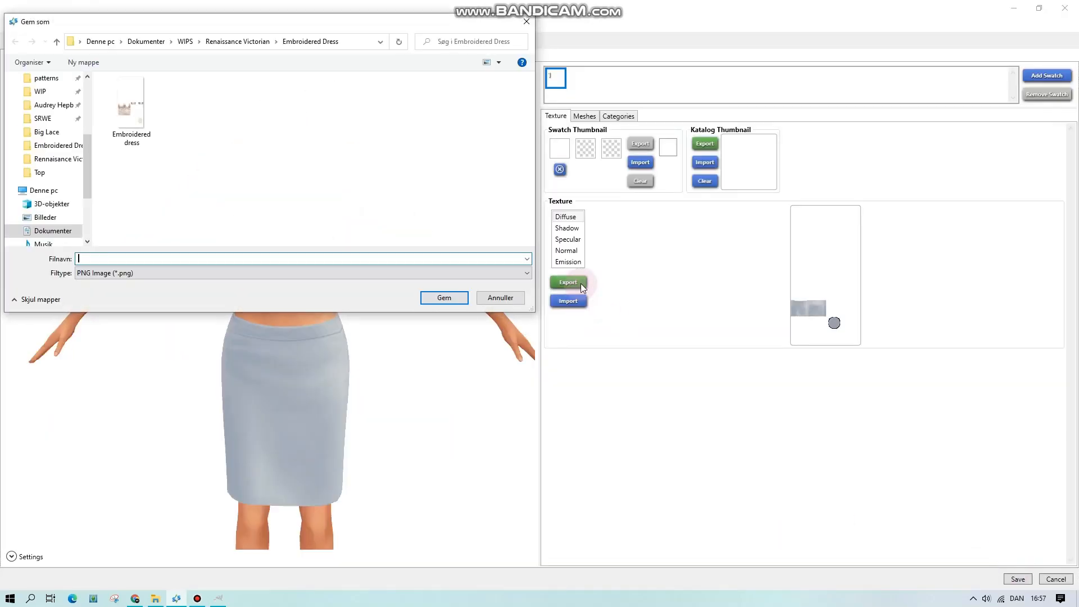
pyautogui.write('slet')
pyautogui.press('Return')
pyautogui.press('super+e')
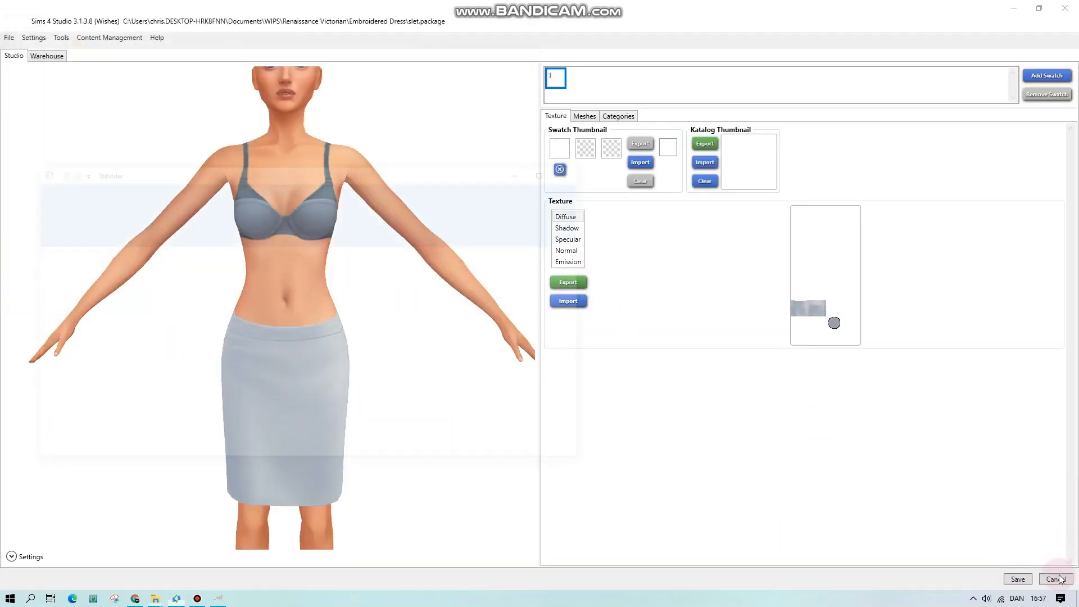
pyautogui.click(1059, 579)
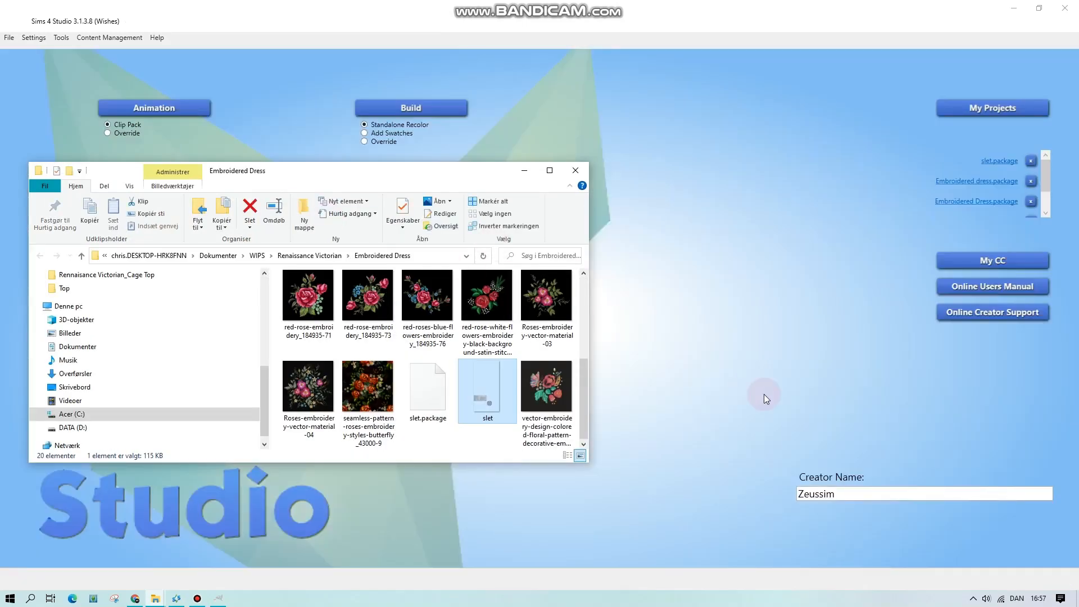
pyautogui.click(764, 393)
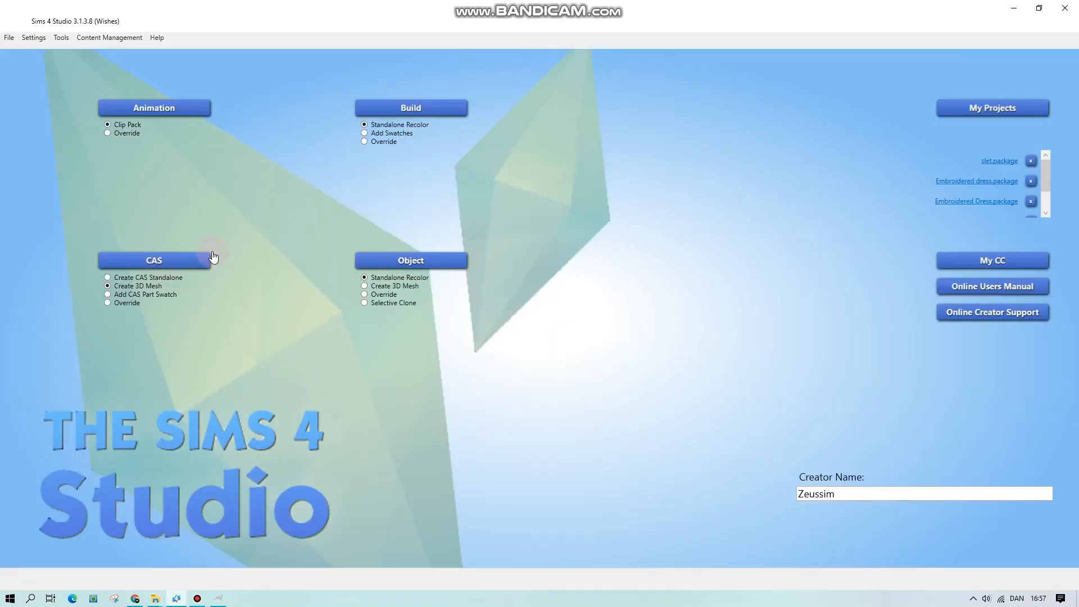
# - Open the CAS clothing catalog again and filter it to women's tops
pyautogui.click(206, 257)
pyautogui.click(267, 61)
pyautogui.scroll(3, 273, 130)
pyautogui.click(260, 165)
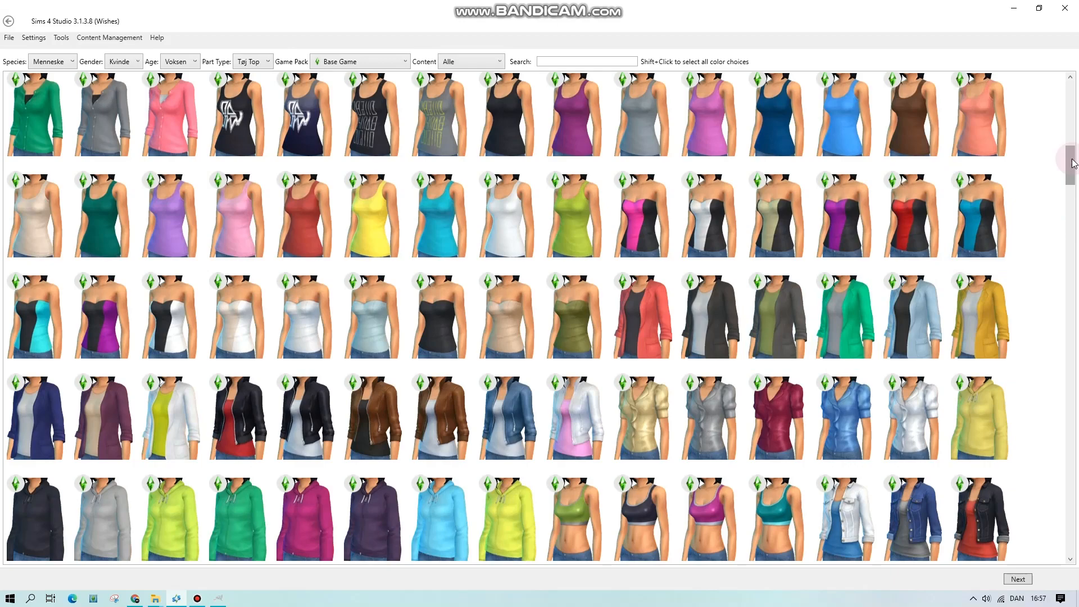
# - Create a package named slet from the plain white long-sleeved top, overwriting the existing file, and export its diffuse texture
pyautogui.moveTo(1071, 157); pyautogui.dragTo(1066, 327)
pyautogui.scroll(1, 1071, 139)
pyautogui.click(914, 267)
pyautogui.click(1018, 579)
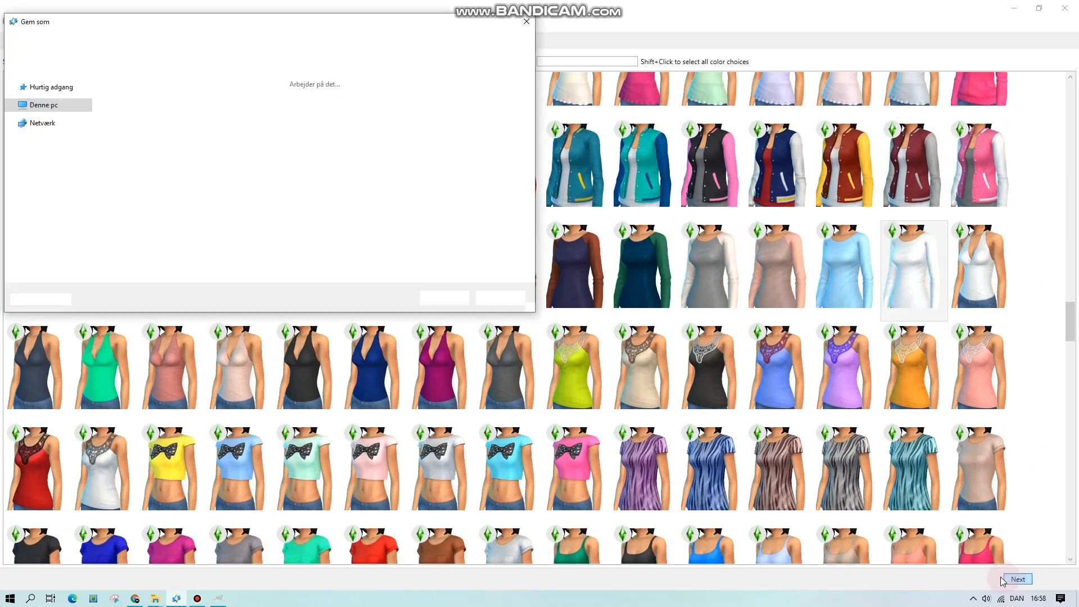
pyautogui.write('slet')
pyautogui.press('Return')
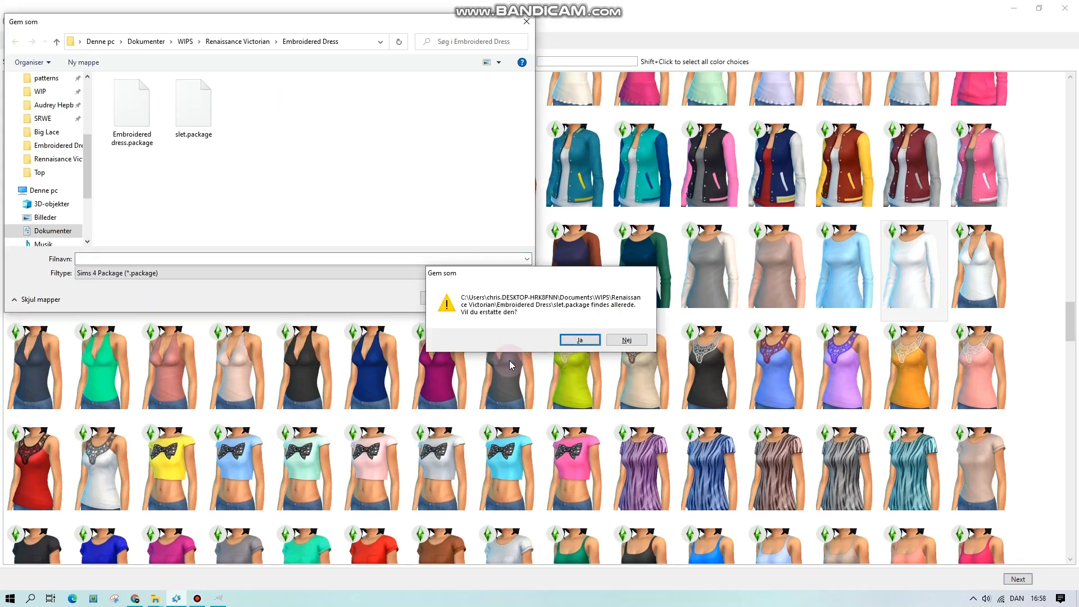
pyautogui.click(599, 343)
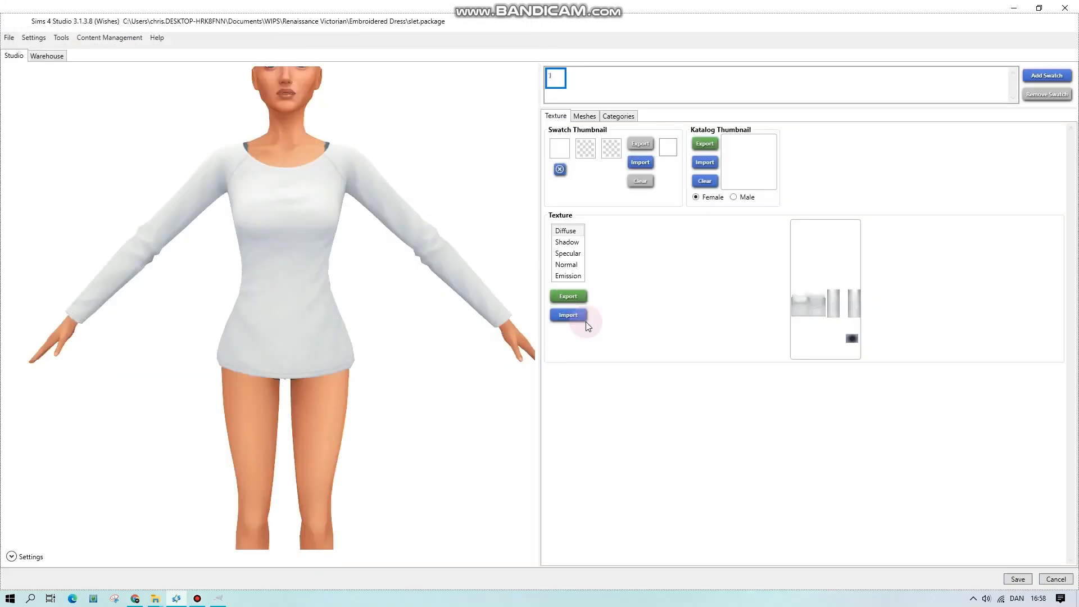
pyautogui.click(575, 295)
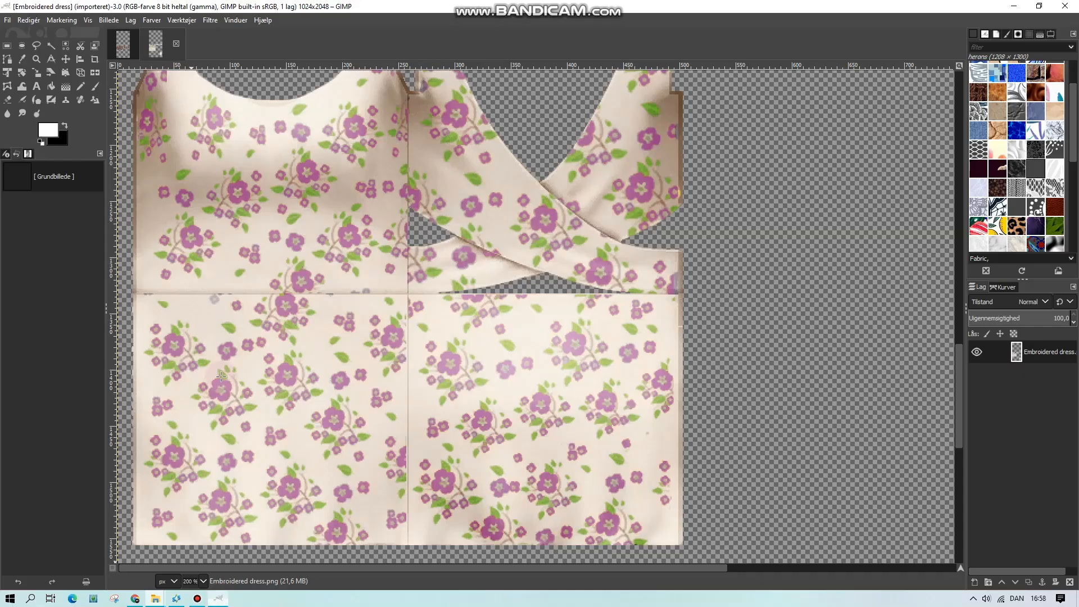
# - Switch to GIMP and open top.png and slet.png as layers in the Embroidered dress image
pyautogui.click(9, 21)
pyautogui.click(39, 74)
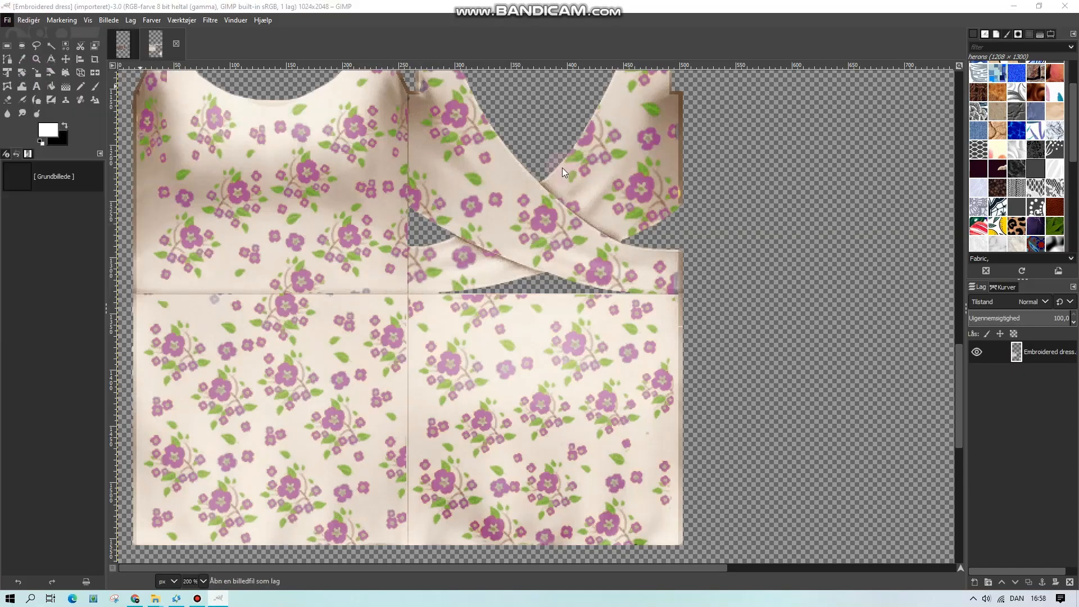
pyautogui.click(504, 146)
pyautogui.click(849, 433)
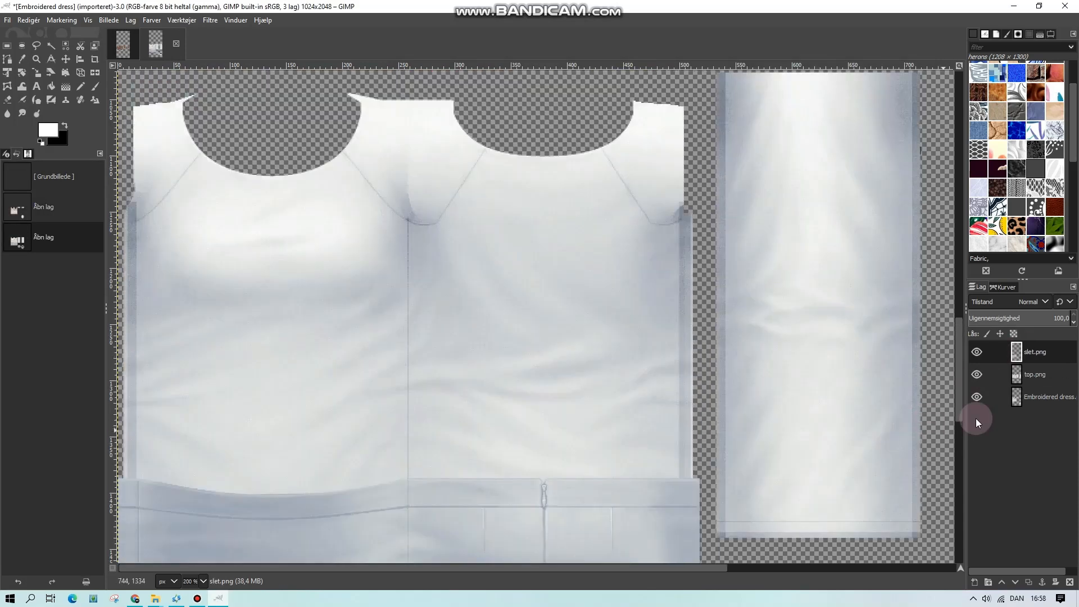
# - Hide the slet.png layer and add a transparent 1024 × 2048 px layer directly above the Embroidered dress layer
pyautogui.click(977, 397)
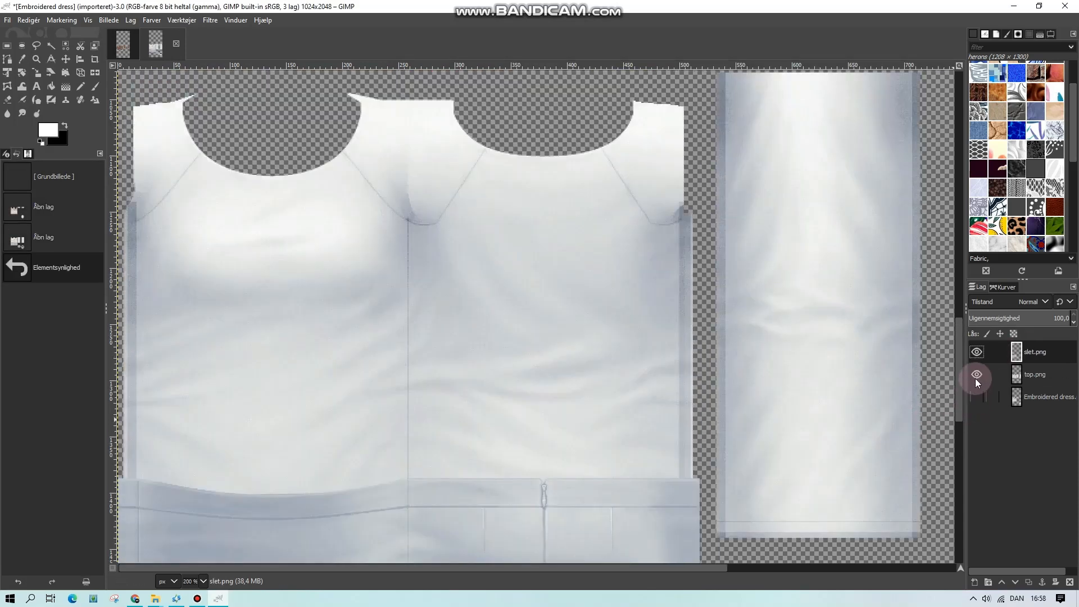
pyautogui.click(977, 375)
pyautogui.click(977, 352)
pyautogui.click(977, 374)
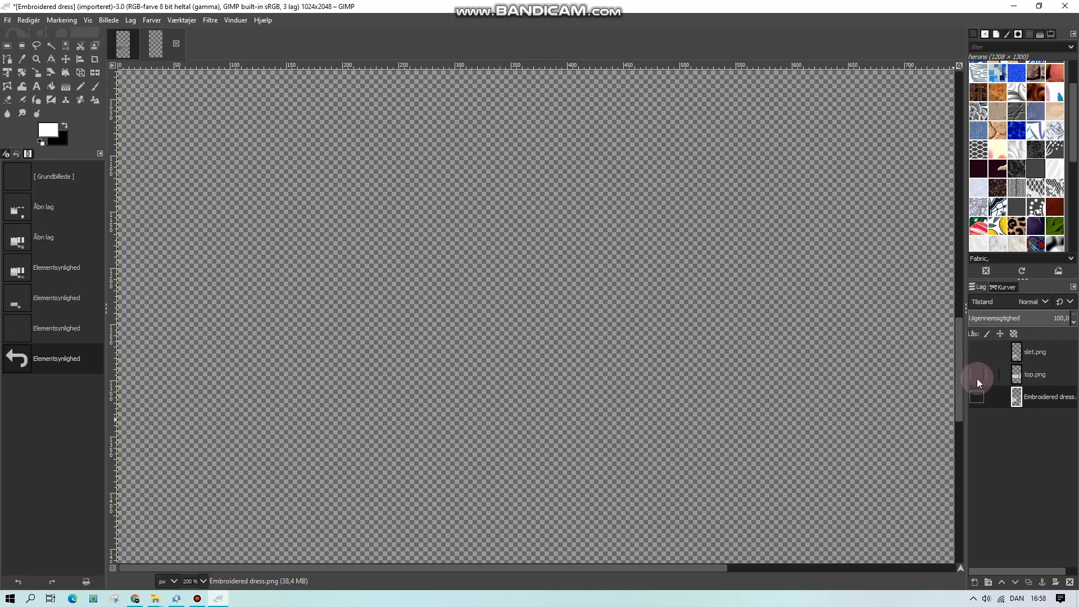
pyautogui.click(977, 396)
pyautogui.click(974, 582)
pyautogui.click(990, 569)
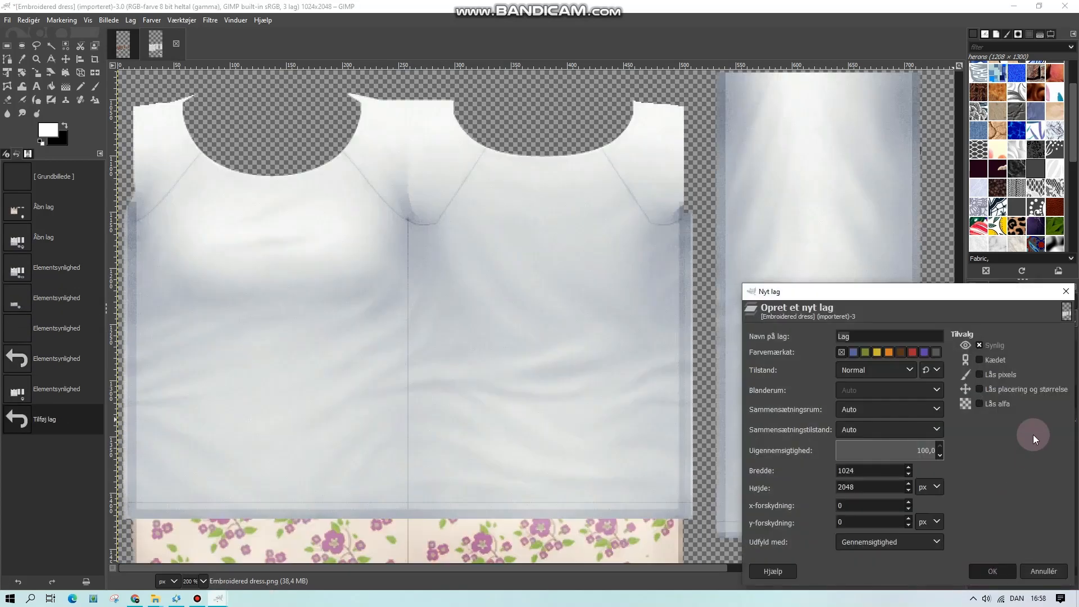
# - Show only the Embroidered dress layer, select its transparent area by color, and invert the selection onto the dress pieces
pyautogui.click(1032, 420)
pyautogui.click(977, 397)
pyautogui.click(977, 375)
pyautogui.click(67, 46)
pyautogui.click(516, 223)
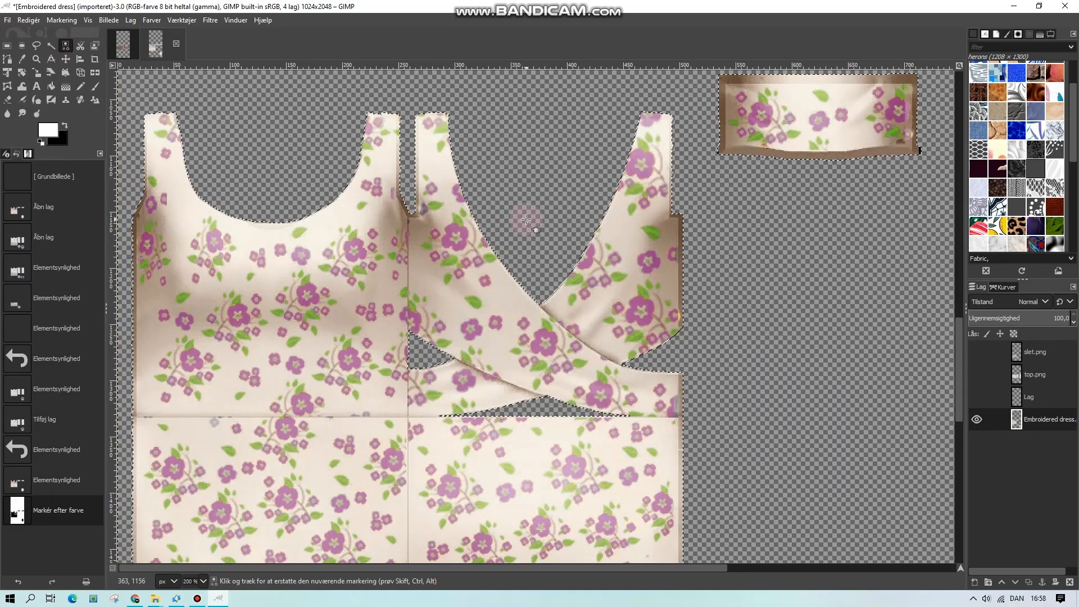
pyautogui.scroll(-3, 516, 223)
pyautogui.click(203, 582)
pyautogui.click(197, 511)
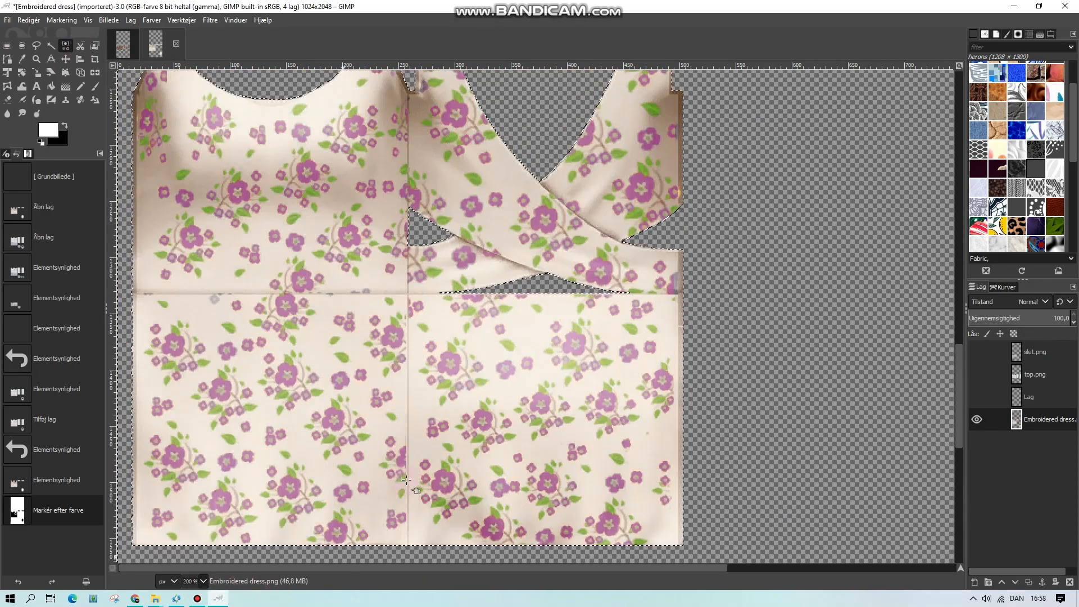
pyautogui.rightClick(645, 403)
pyautogui.moveTo(677, 443)
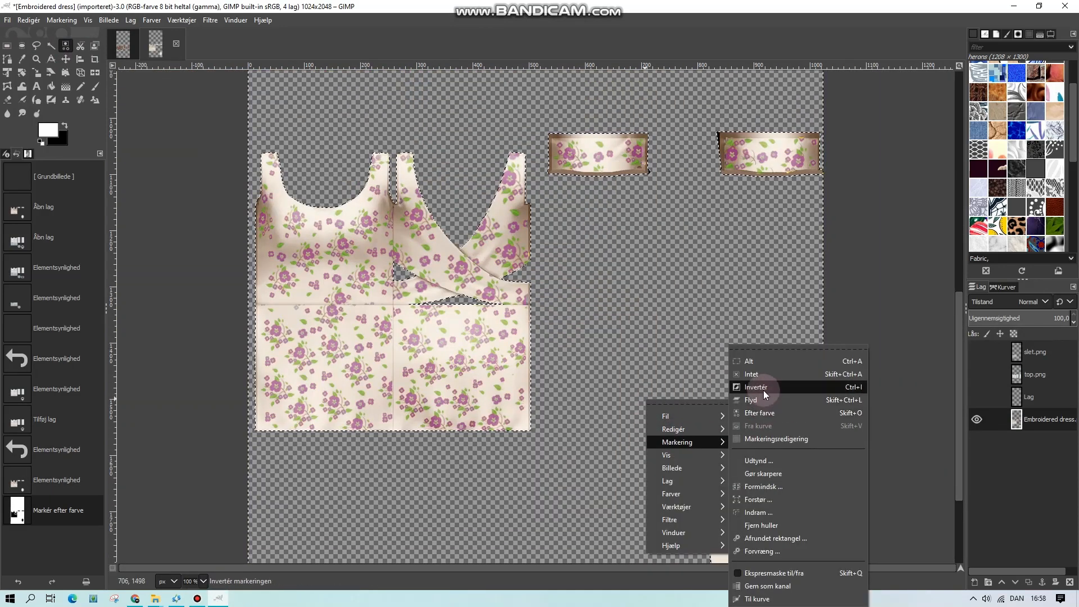
pyautogui.click(763, 389)
# - Stroke the dress-piece selection in white on the new empty layer
pyautogui.click(1021, 399)
pyautogui.click(977, 397)
pyautogui.click(1029, 34)
pyautogui.click(1062, 275)
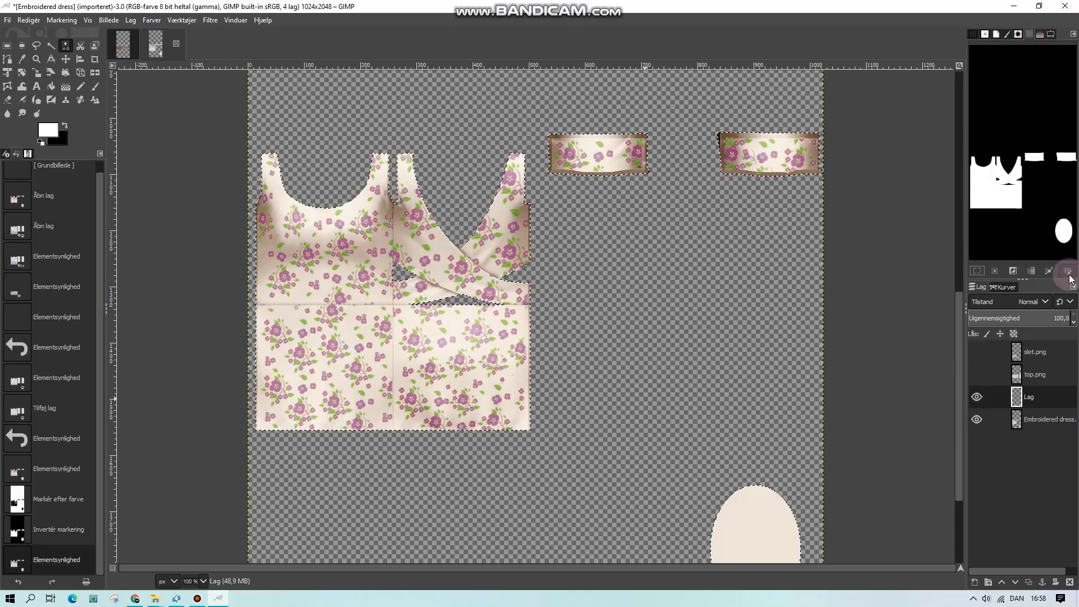
pyautogui.click(994, 365)
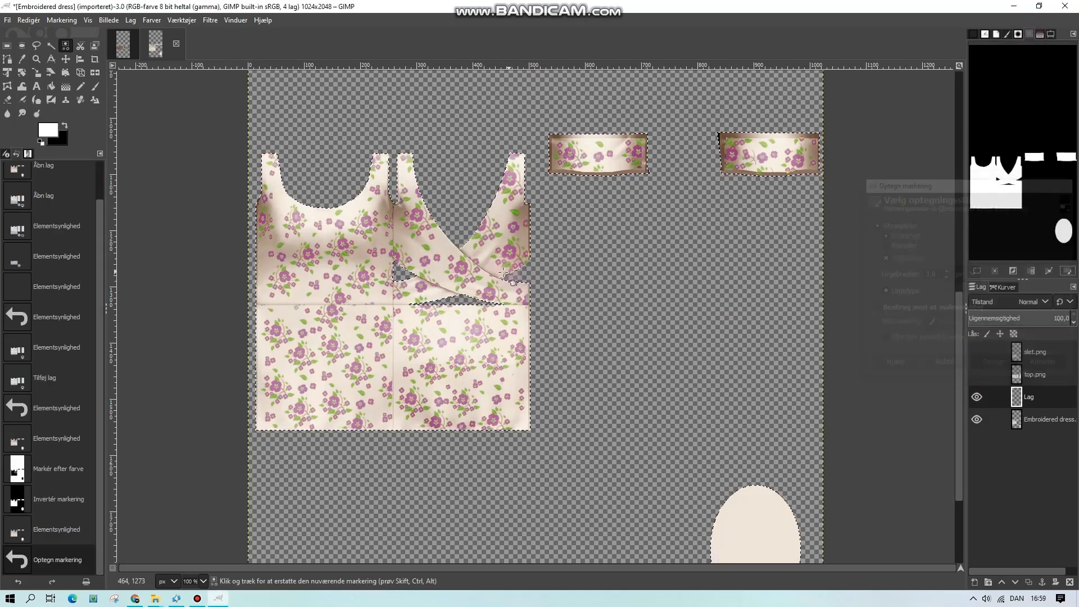
# - Select the contiguous area outside the white outline and clear it from the top.png layer
pyautogui.click(471, 206)
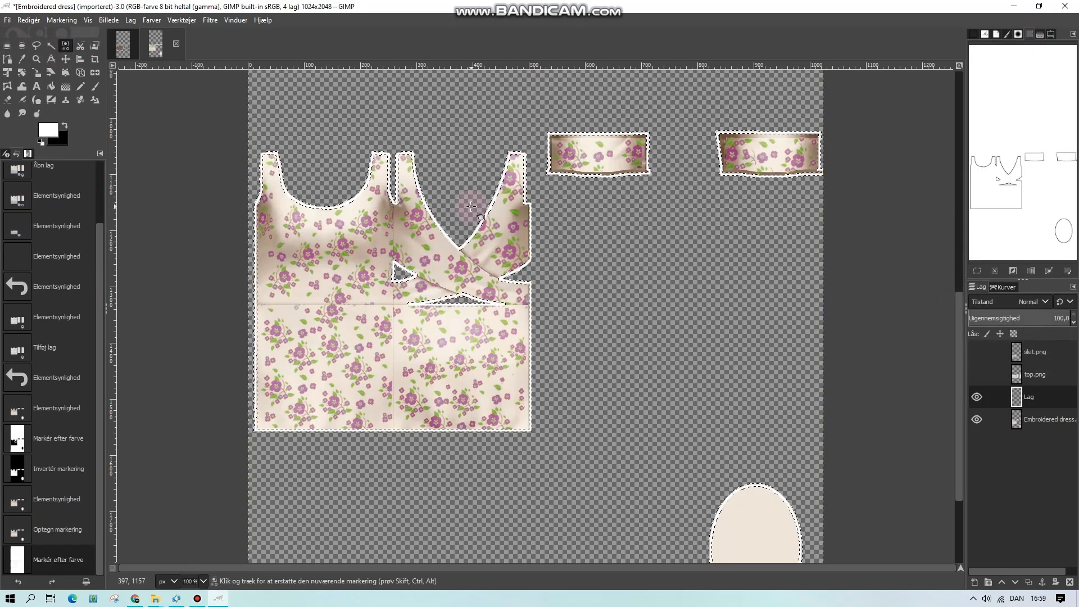
pyautogui.click(50, 45)
pyautogui.click(308, 191)
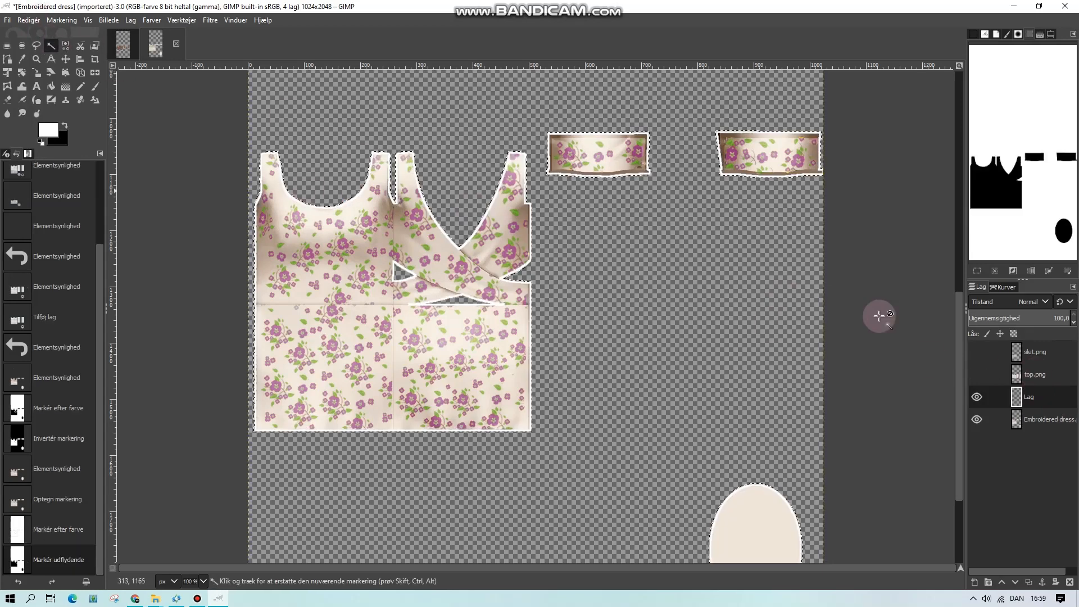
pyautogui.click(978, 374)
pyautogui.press('Delete')
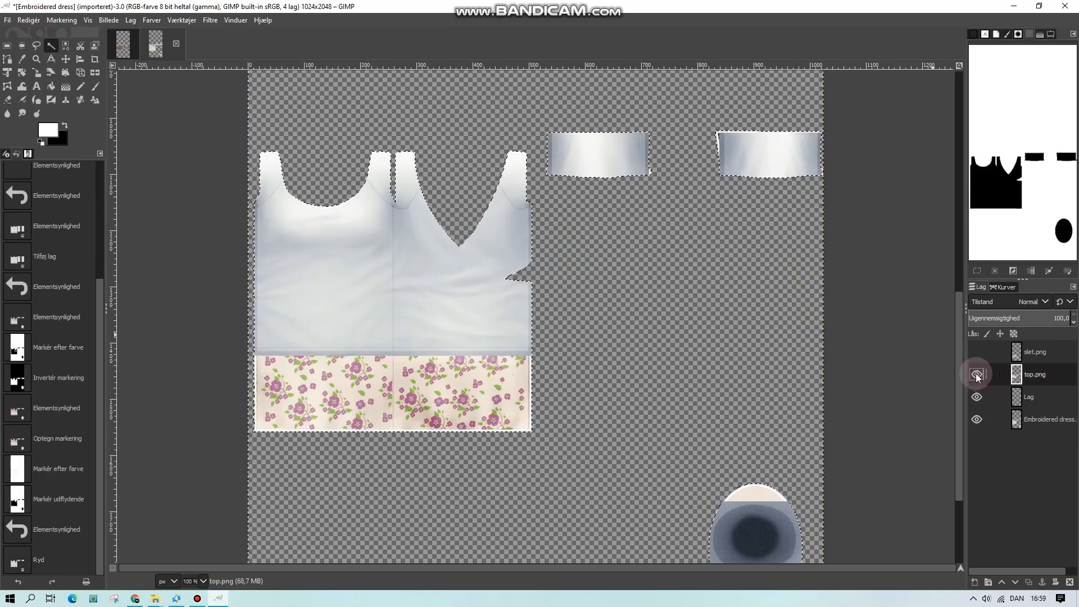
# - Select the small cutout beside the back bodice's center seam on the outline layer and clear it from top.png
pyautogui.click(977, 374)
pyautogui.click(1018, 397)
pyautogui.click(400, 273)
pyautogui.click(1011, 377)
pyautogui.click(977, 374)
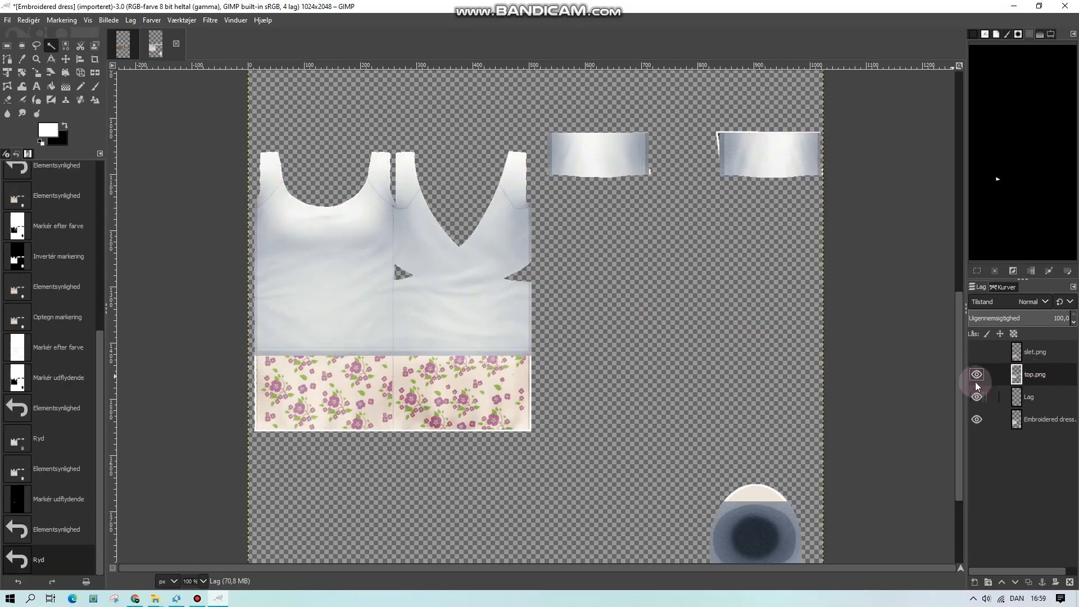
pyautogui.press('Delete')
# - Select the narrow triangular cutout at the back waist on the outline layer and clear it from top.png
pyautogui.click(977, 374)
pyautogui.click(977, 396)
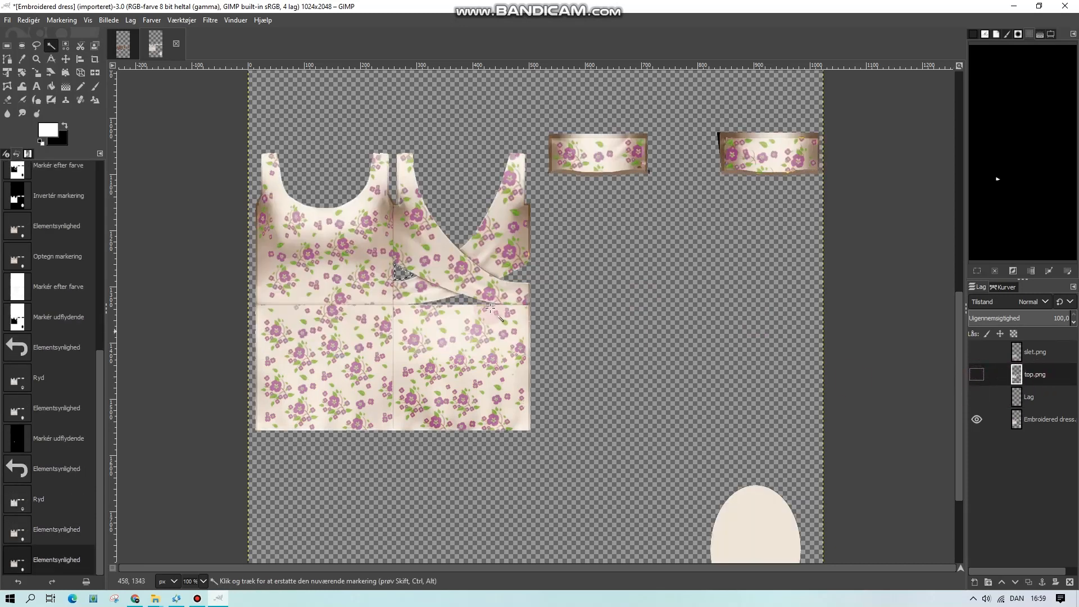
pyautogui.click(458, 301)
pyautogui.click(458, 302)
pyautogui.click(1038, 396)
pyautogui.click(458, 300)
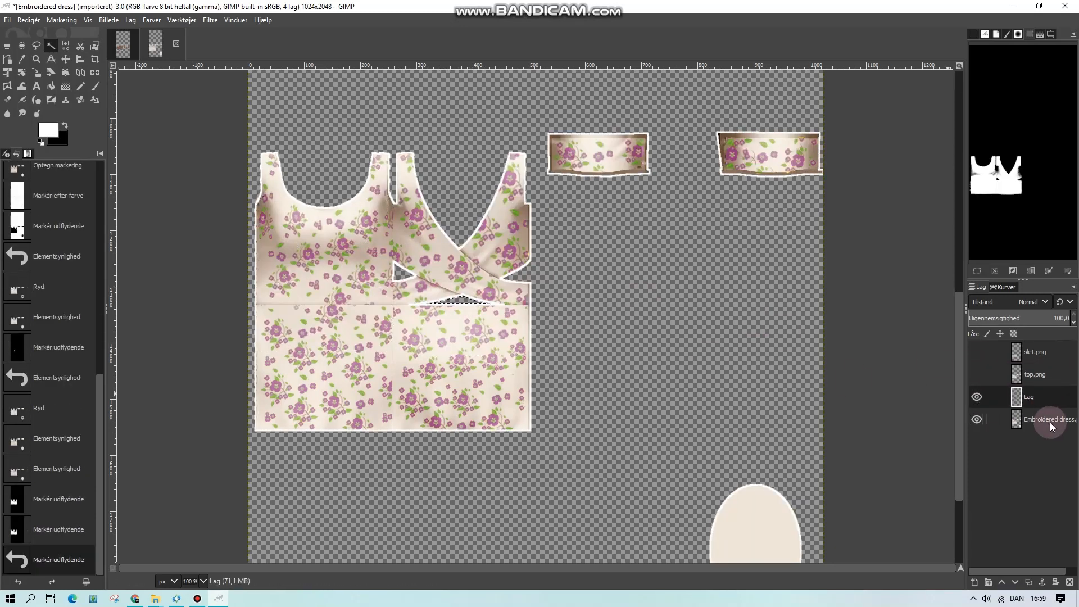
pyautogui.click(976, 375)
pyautogui.click(1043, 375)
pyautogui.press('Delete')
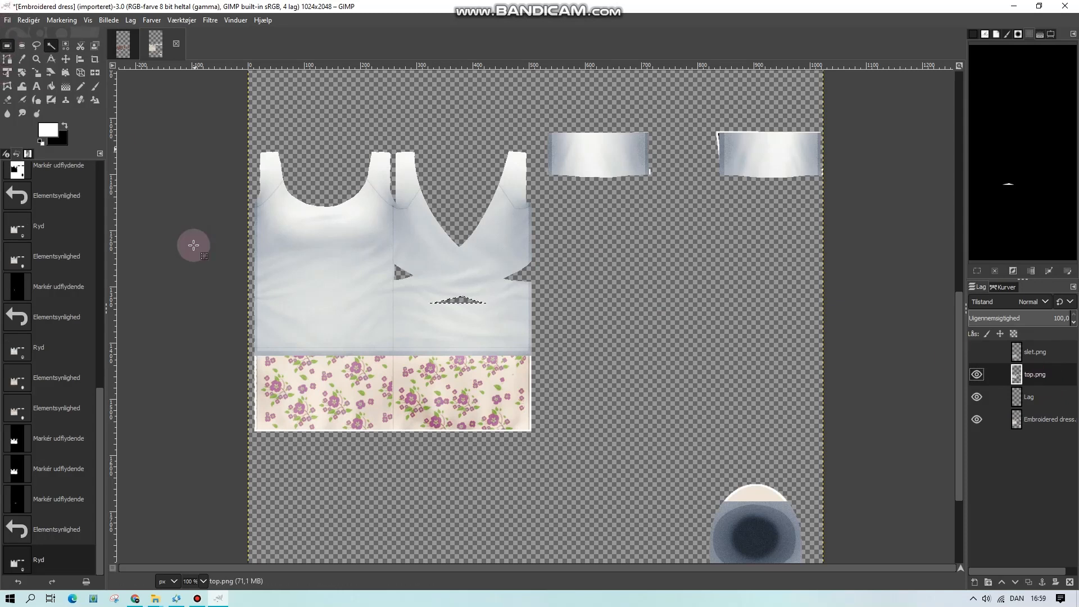
# - Clear the dark round piece over the dress's oval from the top.png layer with a rectangular selection, then deselect
pyautogui.click(221, 271)
pyautogui.scroll(-2, 697, 491)
pyautogui.moveTo(663, 336); pyautogui.dragTo(895, 544)
pyautogui.press('Delete')
pyautogui.click(638, 267)
pyautogui.scroll(1, 641, 287)
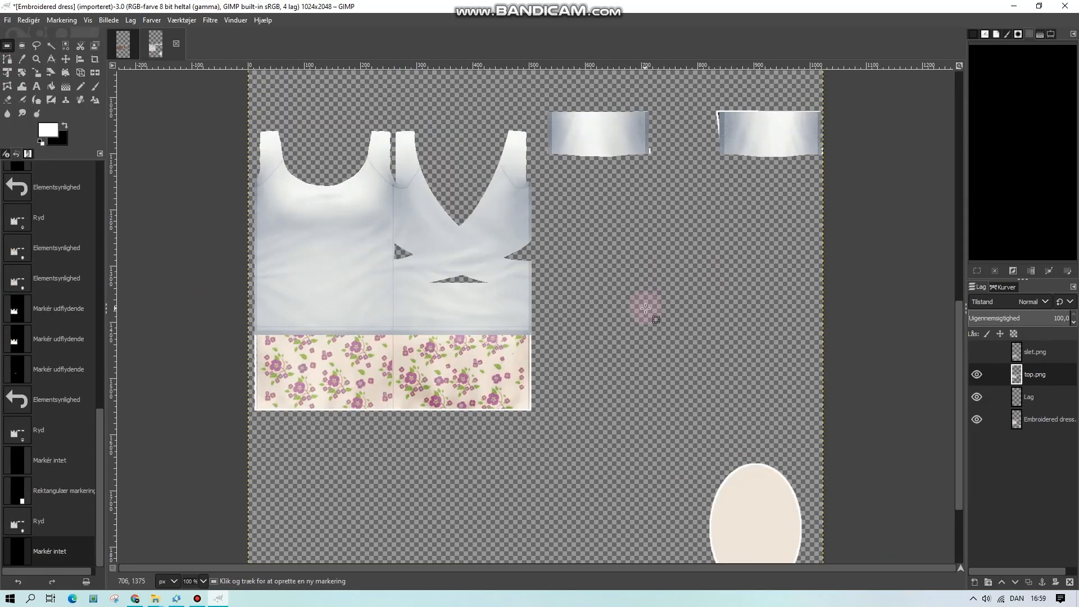
# - Hide the white outline layer, keep top.png shown over the floral dress, and make the Embroidered dress layer active
pyautogui.click(974, 395)
pyautogui.click(974, 395)
pyautogui.click(973, 374)
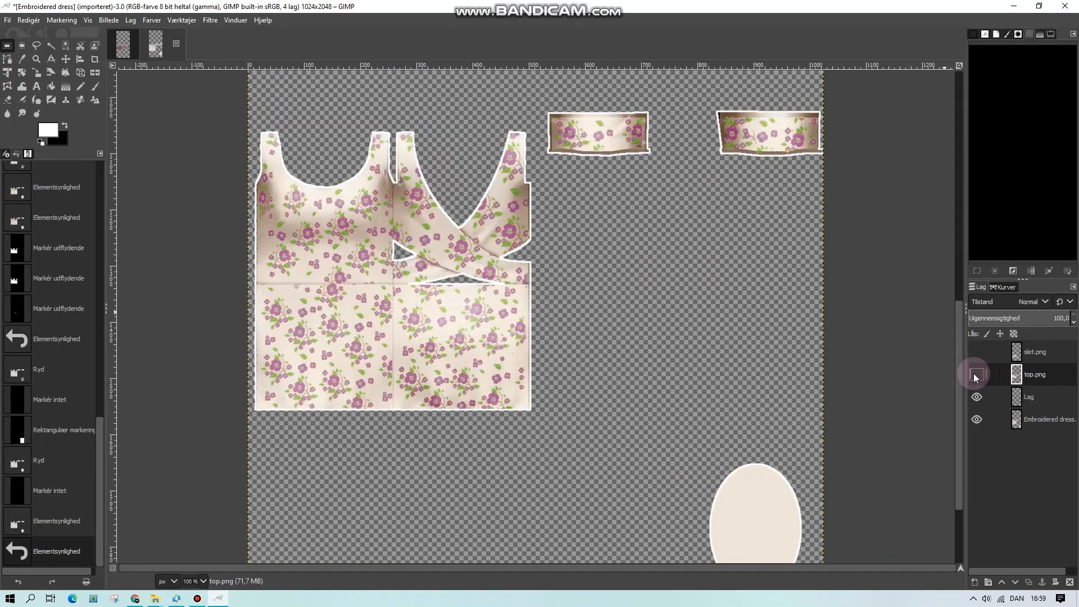
pyautogui.click(974, 374)
pyautogui.click(976, 397)
pyautogui.click(1040, 426)
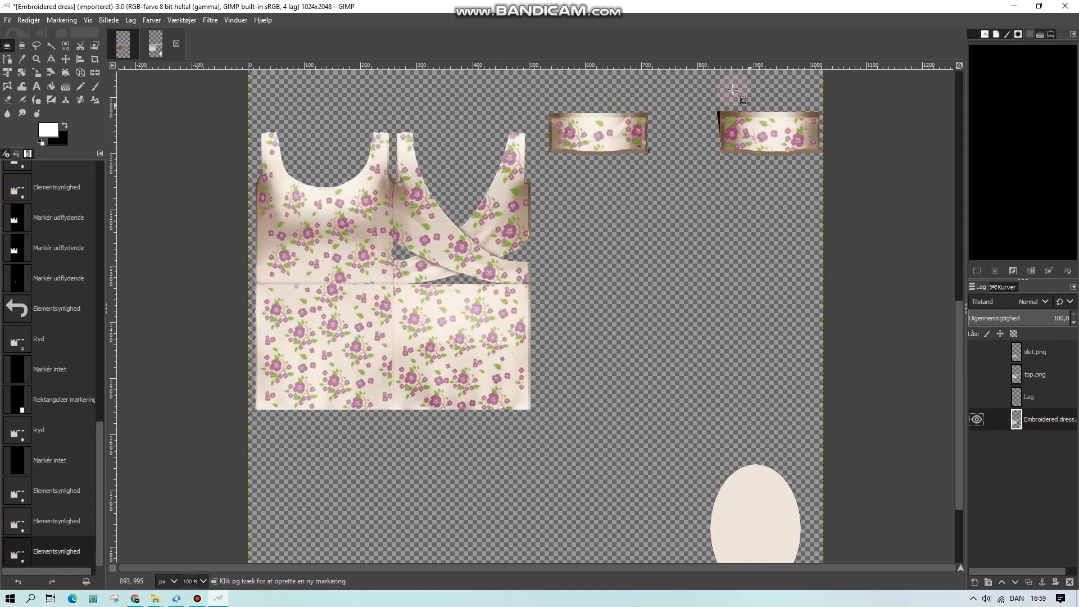
pyautogui.click(977, 375)
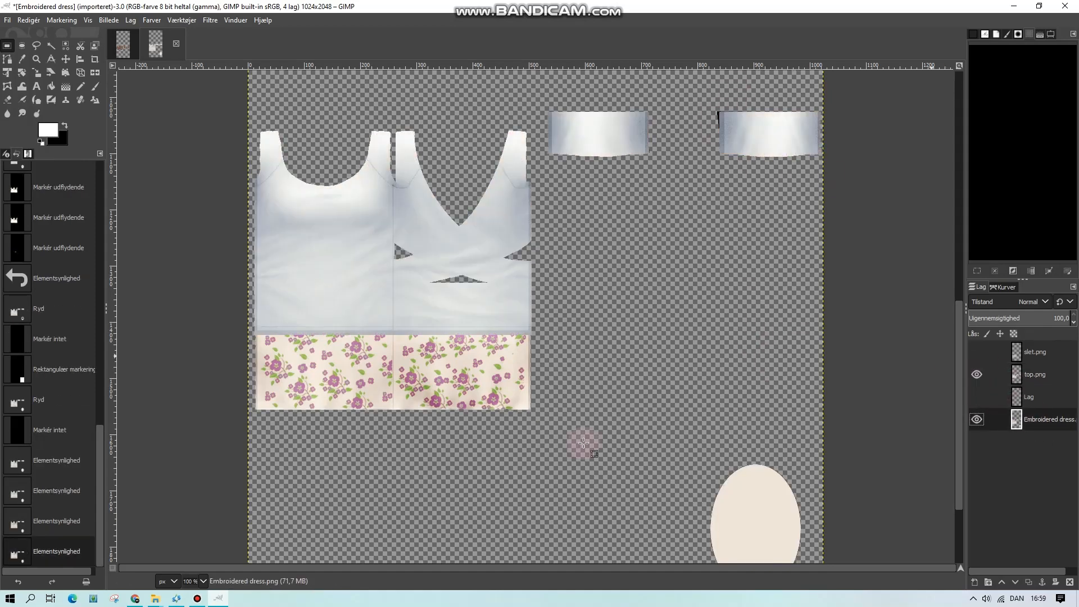
# - Make a rectangular selection across the white top's full width, covering its hem seam and the blue band beneath it
pyautogui.click(198, 474)
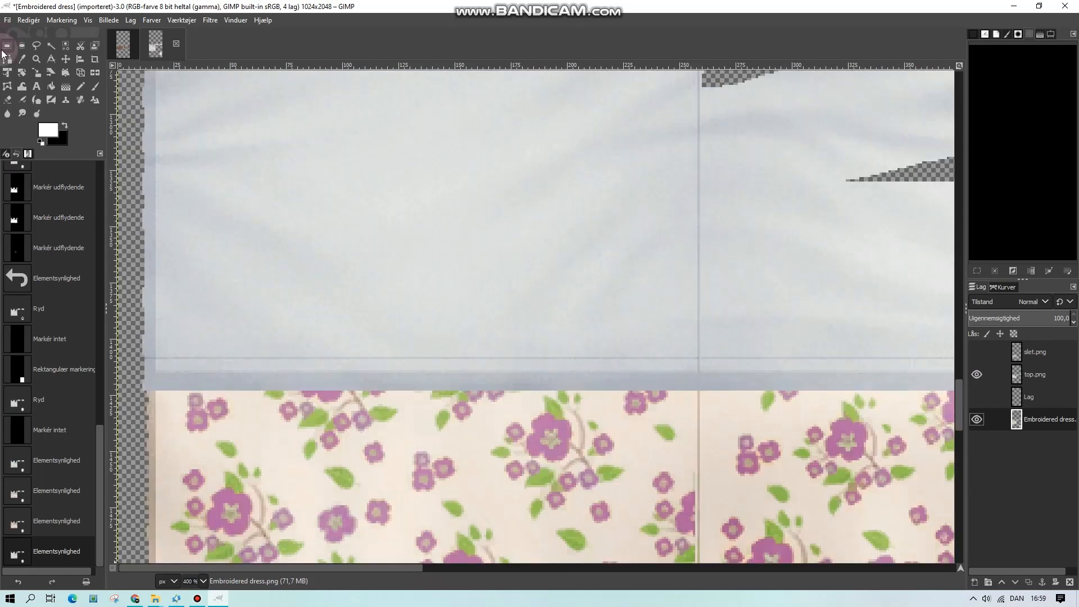
pyautogui.moveTo(130, 350); pyautogui.dragTo(1040, 500)
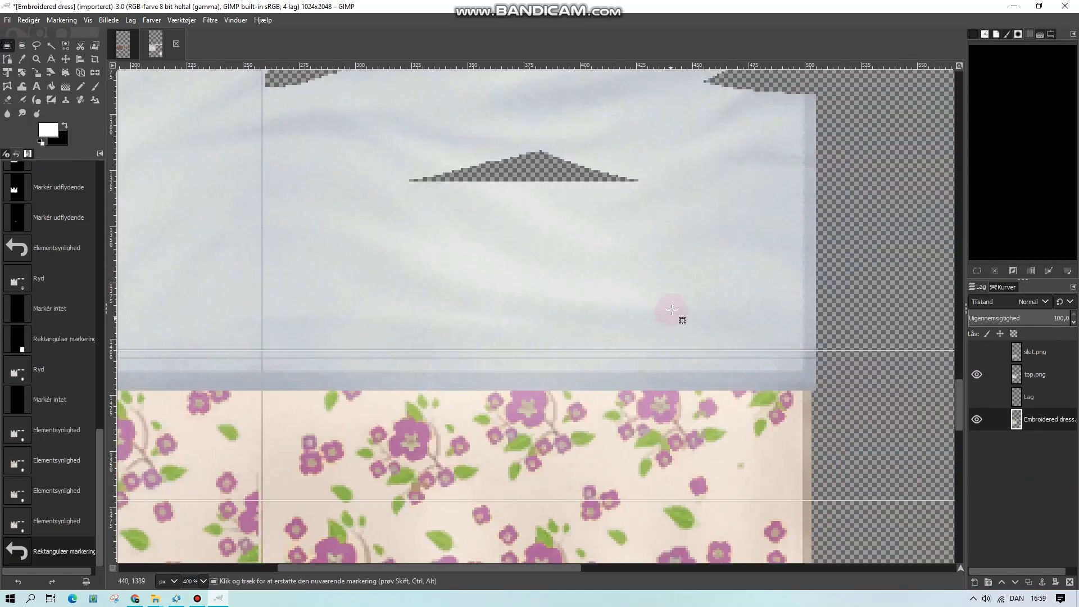
pyautogui.press('Delete')
pyautogui.hotkey('ctrl', 'shift', 'a')
pyautogui.click(52, 521)
pyautogui.click(52, 492)
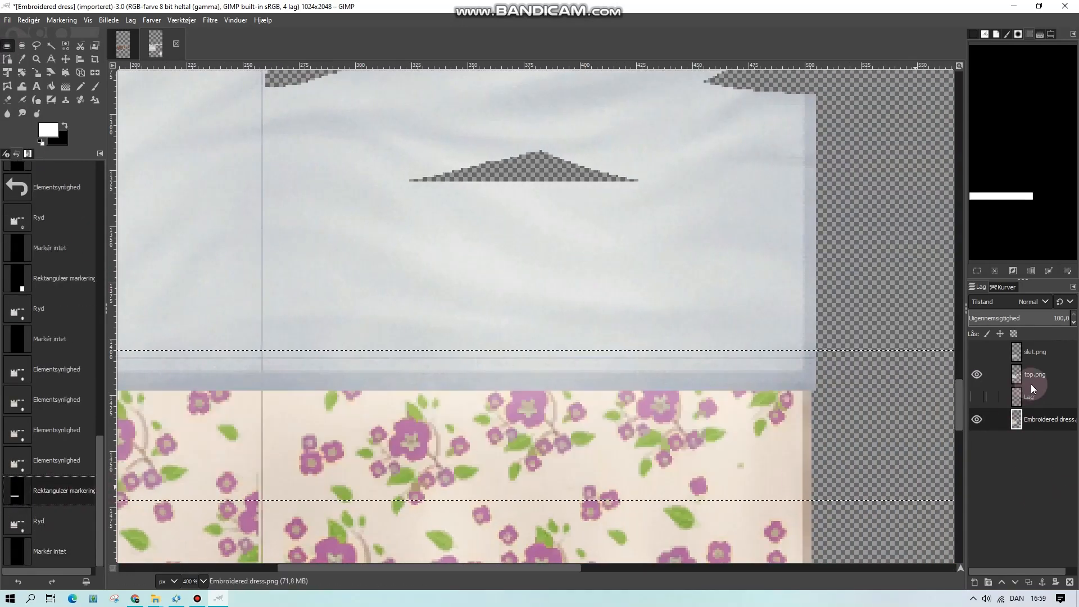
# - Clear the selected hem strip from the top.png layer and deselect
pyautogui.click(1029, 375)
pyautogui.press('Delete')
pyautogui.click(513, 327)
# - Smudge away the curved seam line below the back bodice's outer strap on top.png
pyautogui.scroll(5, 523, 382)
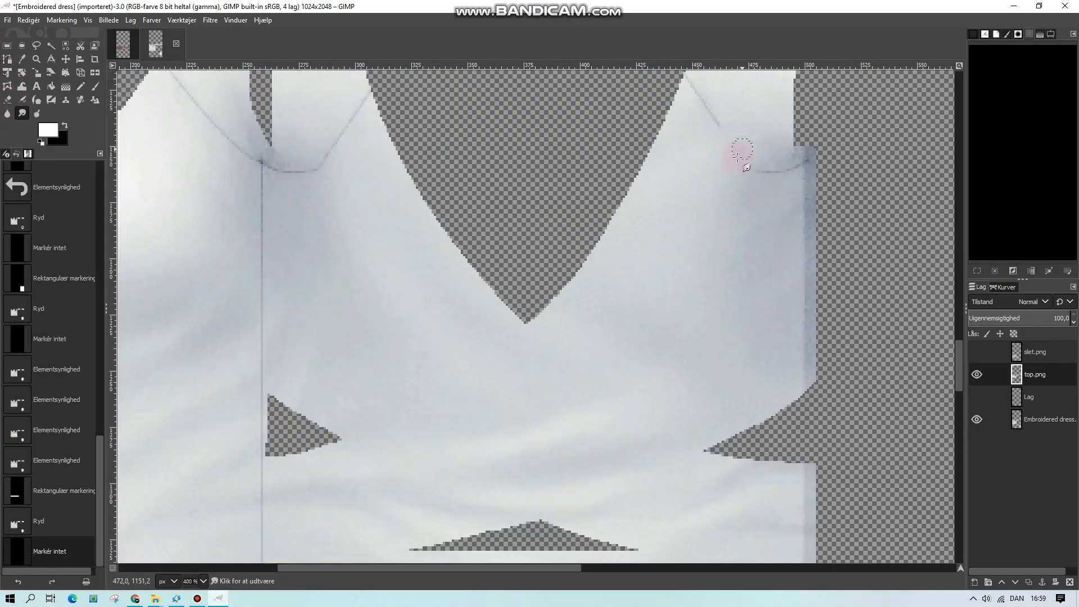
pyautogui.moveTo(790, 170)
pyautogui.mouseDown()
pyautogui.moveTo(762, 166)
pyautogui.moveTo(693, 88)
pyautogui.moveTo(717, 147)
pyautogui.mouseUp()
pyautogui.moveTo(717, 152); pyautogui.dragTo(729, 191)
# - Smudge away the diagonal seam lines below both shoulder straps of the front bodice on top.png
pyautogui.moveTo(574, 568); pyautogui.dragTo(410, 568)
pyautogui.scroll(2, 366, 253)
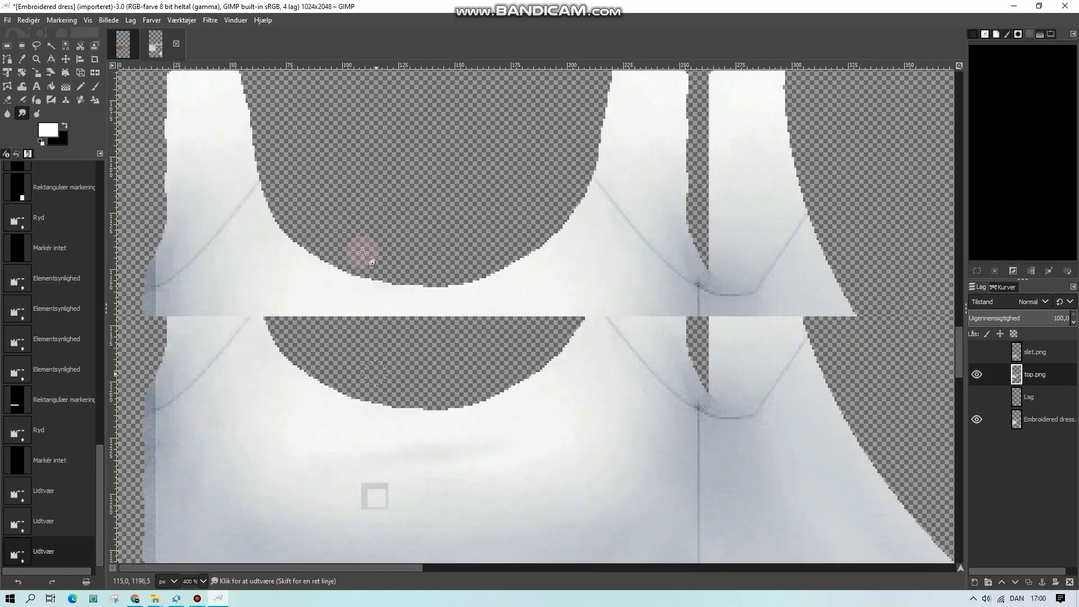
pyautogui.moveTo(246, 330)
pyautogui.mouseDown()
pyautogui.moveTo(231, 352)
pyautogui.moveTo(220, 341)
pyautogui.moveTo(198, 379)
pyautogui.mouseUp()
pyautogui.moveTo(198, 379); pyautogui.dragTo(162, 421)
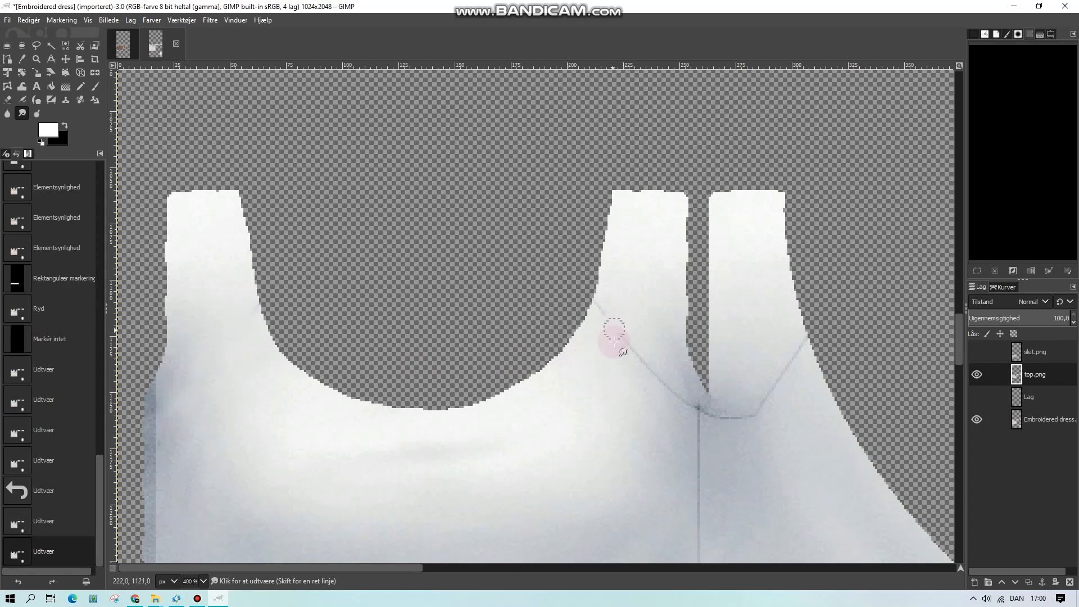
pyautogui.click(602, 313)
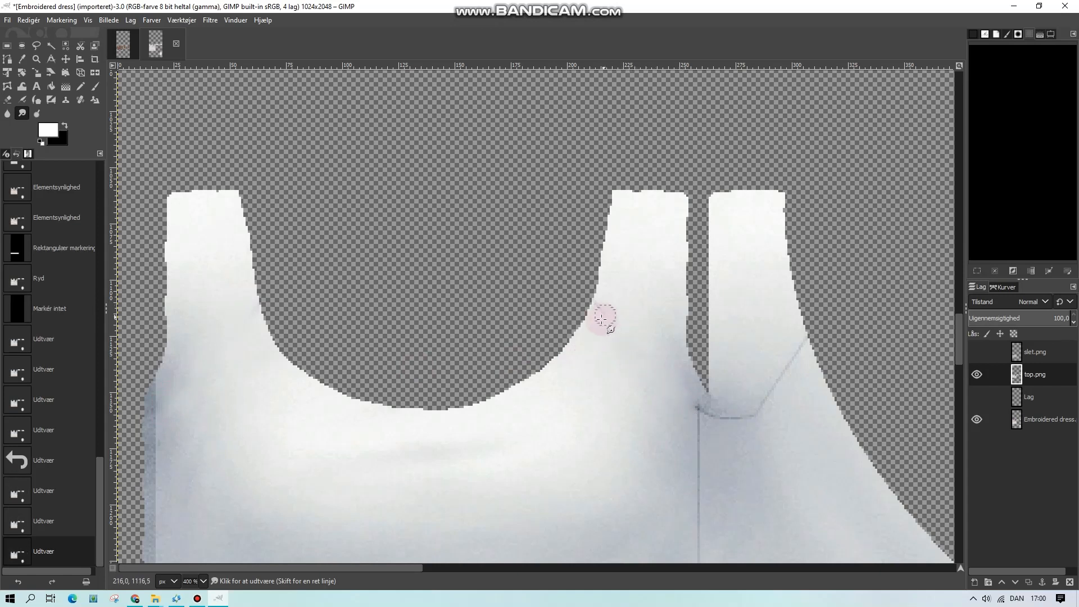
pyautogui.click(602, 313)
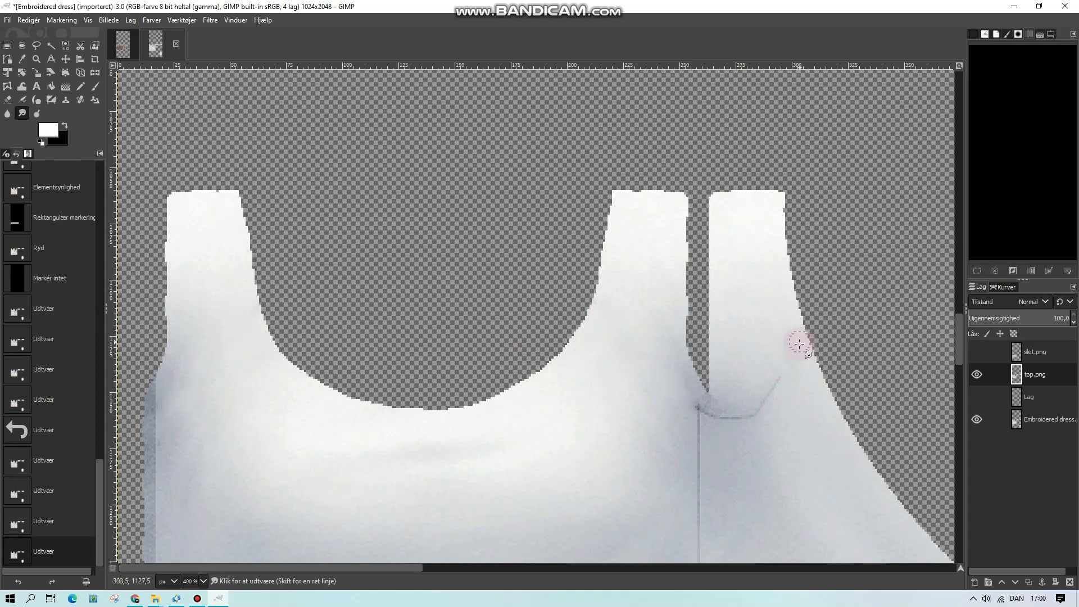
# - Smudge away the seam line below the back bodice's inner strap and toggle the top.png layer's visibility
pyautogui.moveTo(799, 343)
pyautogui.mouseDown()
pyautogui.moveTo(761, 406)
pyautogui.moveTo(710, 414)
pyautogui.mouseUp()
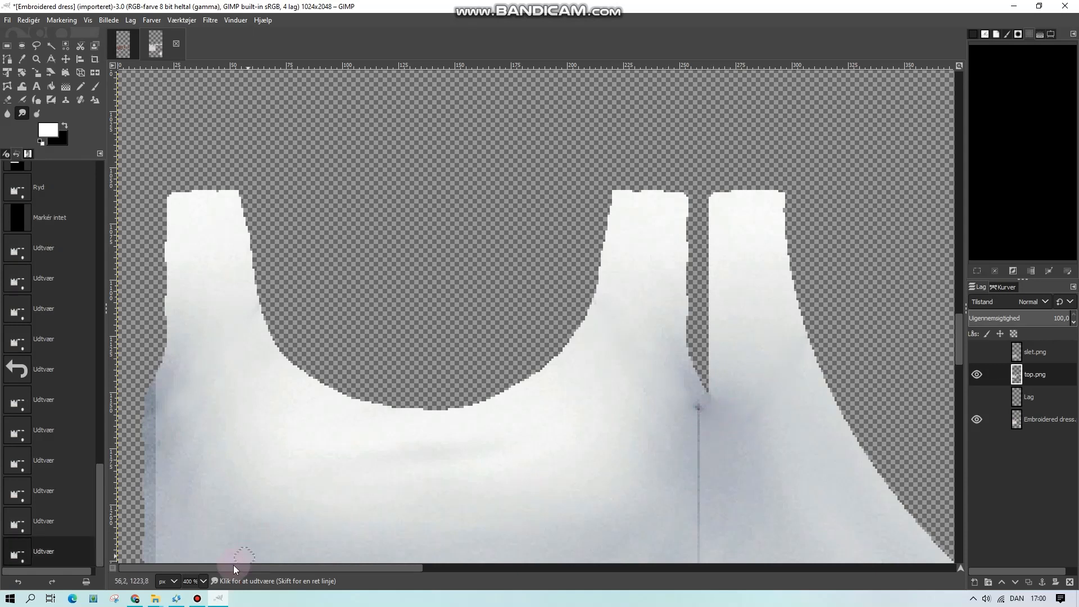
pyautogui.click(203, 581)
pyautogui.click(195, 518)
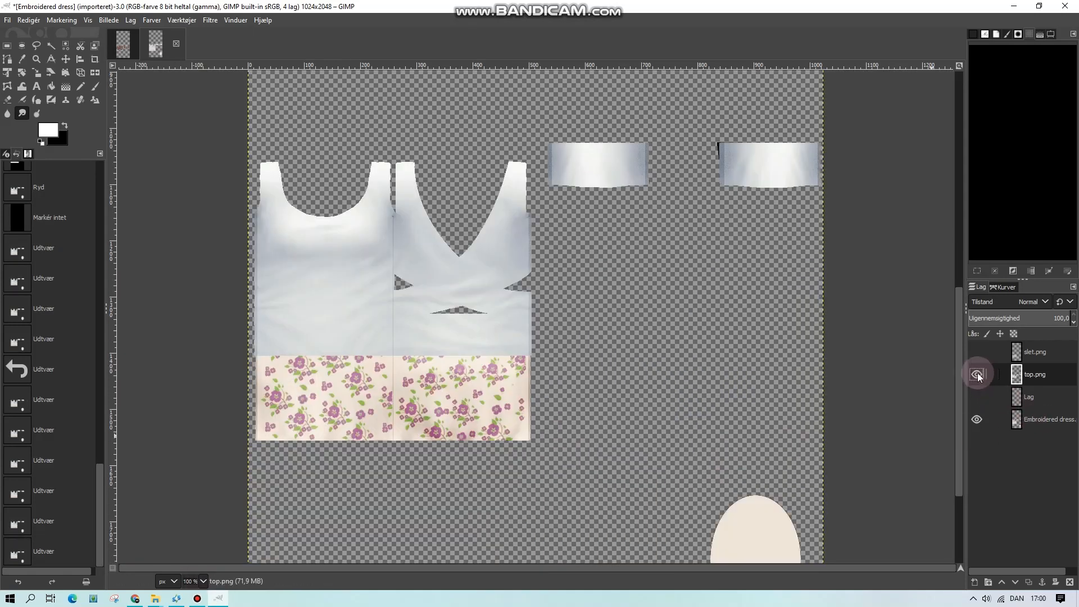
pyautogui.click(976, 374)
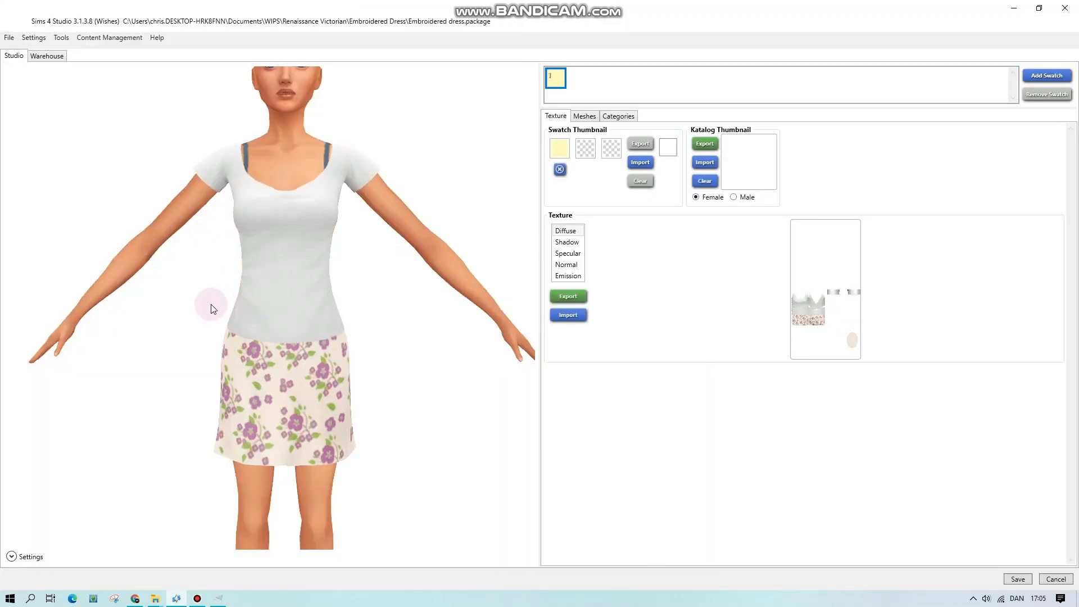
# - Check the textured dress on the rotated Sims 4 Studio preview and switch back to GIMP
pyautogui.moveTo(211, 305); pyautogui.dragTo(236, 306)
pyautogui.click(218, 600)
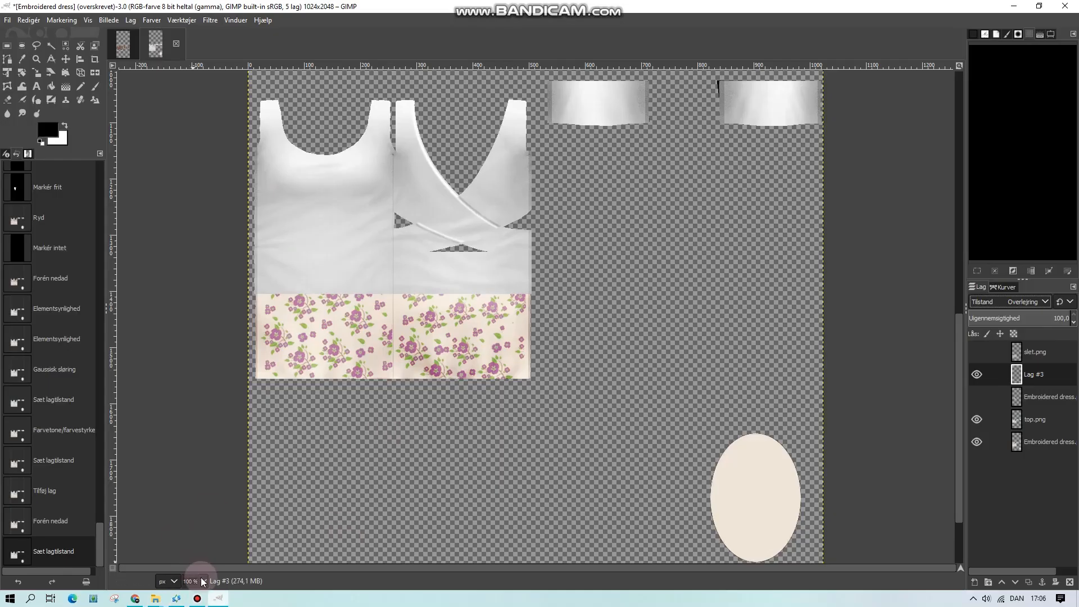
# - Hide the Lag #3 and top.png layers and make the bottom Embroidered dress layer active
pyautogui.click(198, 490)
pyautogui.click(976, 374)
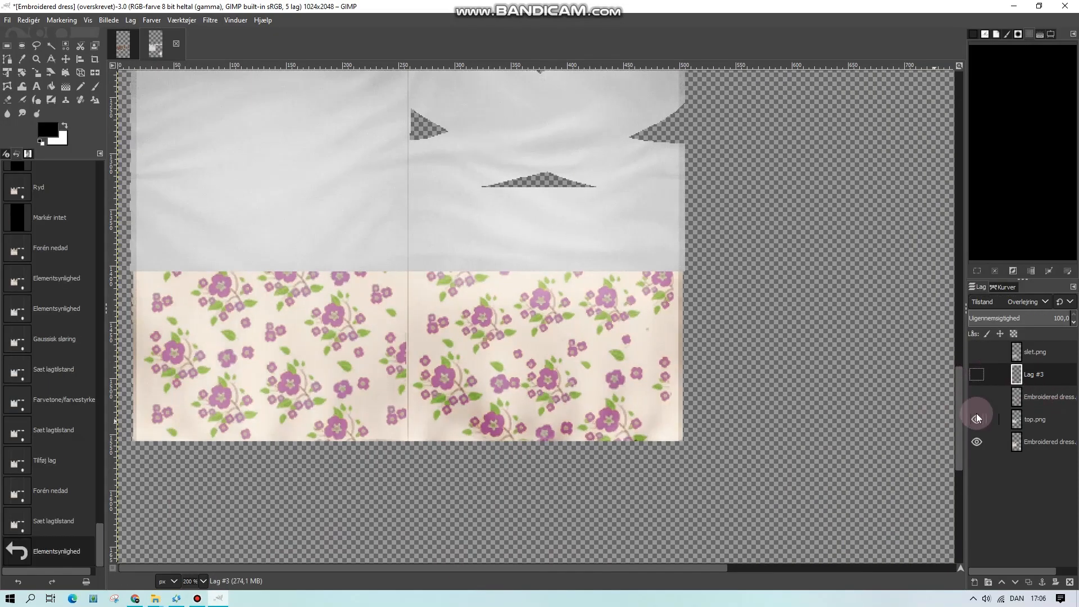
pyautogui.click(977, 419)
pyautogui.click(1056, 441)
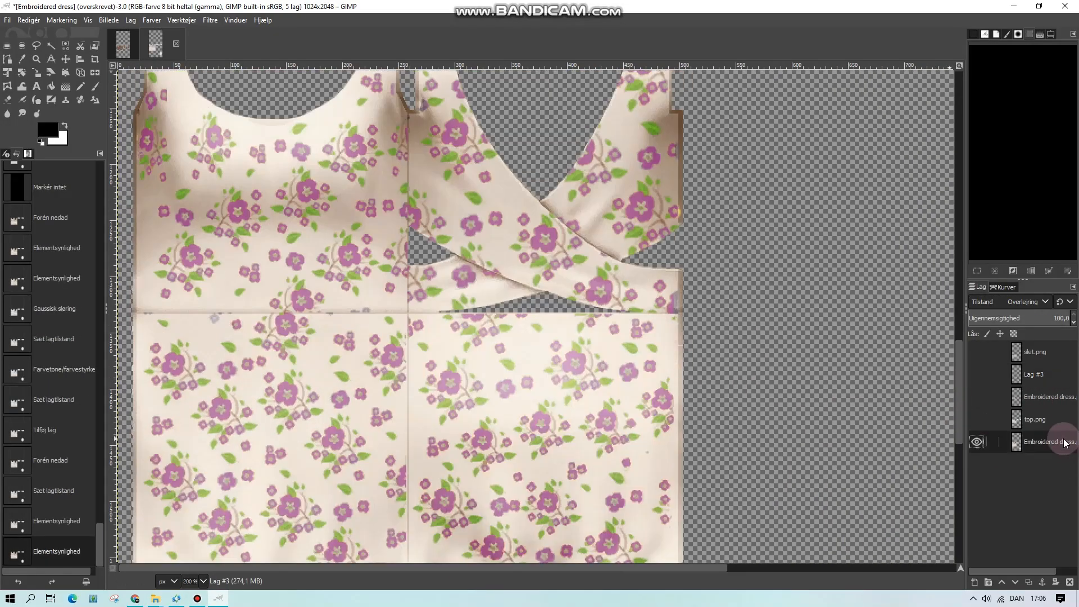
# - Select the transparent area around the floral dress by color, clear it from top.png, show that layer again and deselect
pyautogui.click(871, 295)
pyautogui.hotkey('shift', 'o')
pyautogui.click(848, 289)
pyautogui.click(1044, 416)
pyautogui.press('Delete')
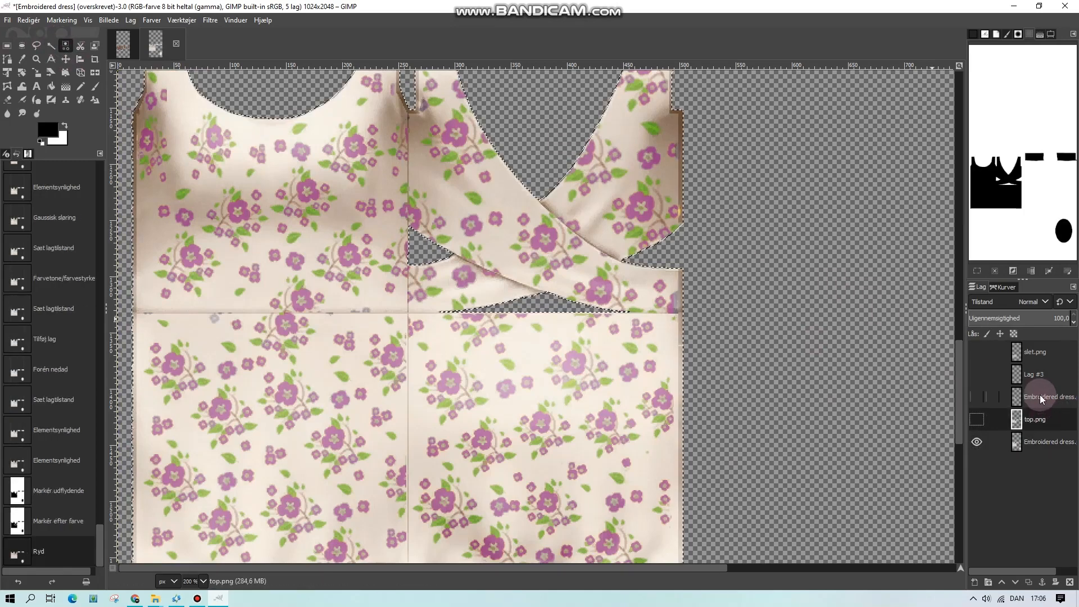
pyautogui.press('Delete')
pyautogui.click(976, 420)
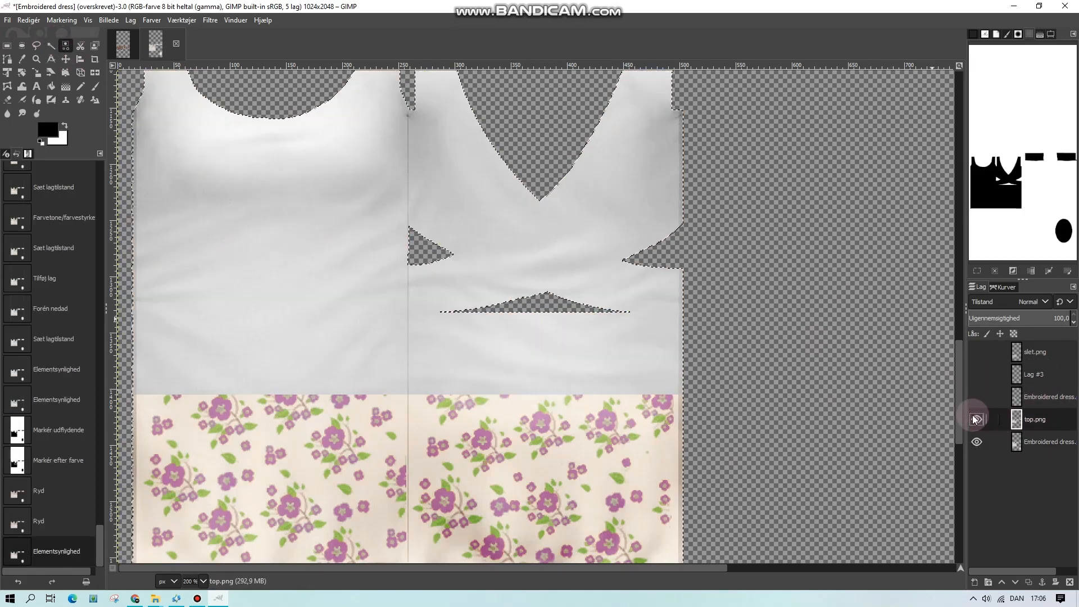
pyautogui.click(6, 46)
pyautogui.click(335, 314)
# - Apply a Gaussian blur of 1.50 in x and y to the top.png layer
pyautogui.click(203, 581)
pyautogui.click(192, 493)
pyautogui.click(202, 581)
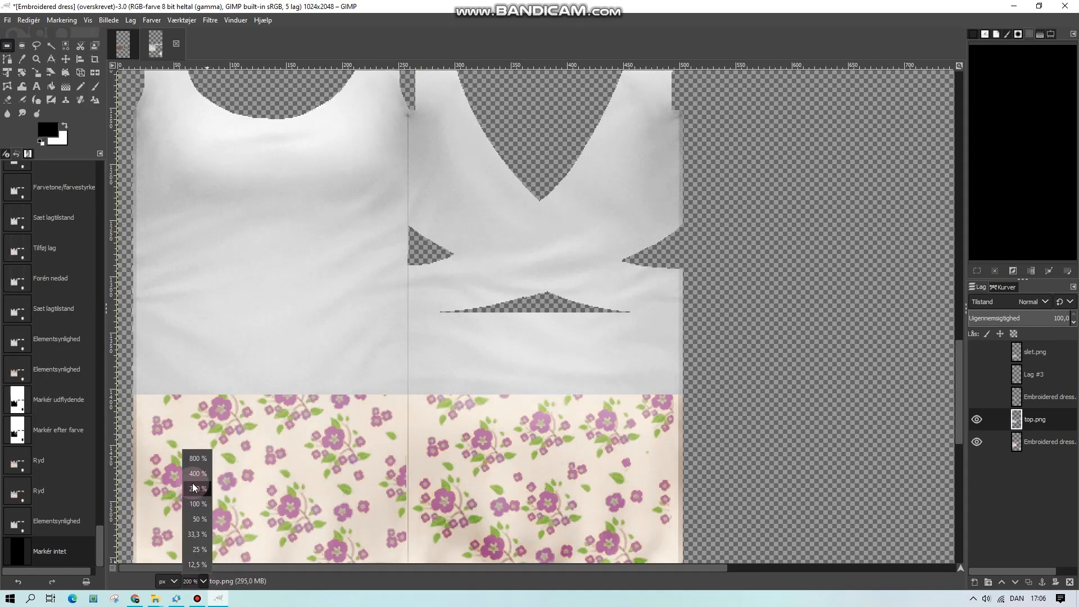
pyautogui.click(198, 474)
pyautogui.press('2')
pyautogui.click(203, 582)
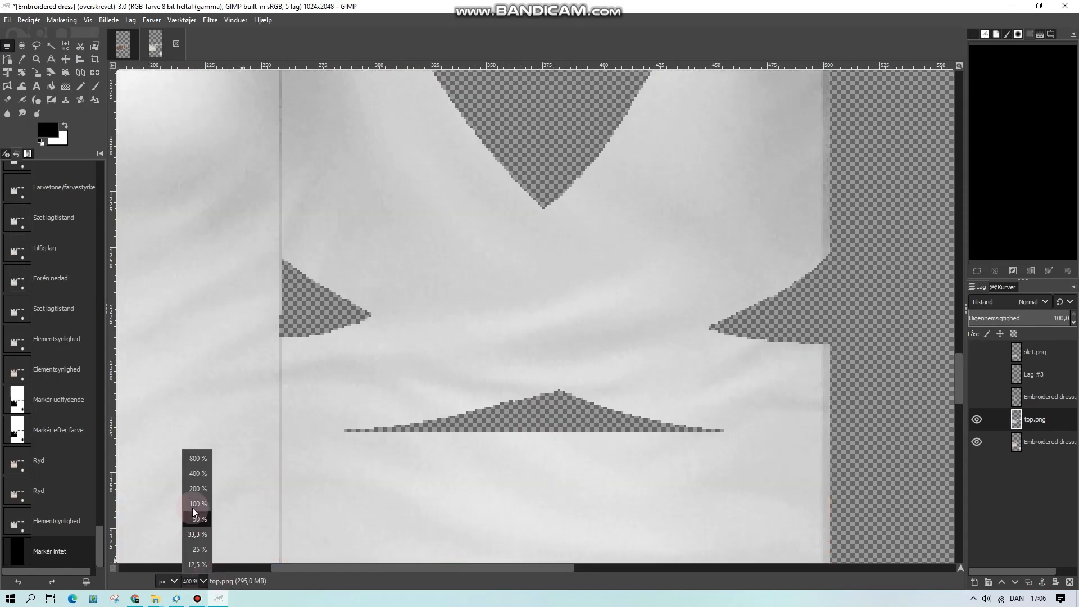
pyautogui.click(192, 508)
pyautogui.click(209, 20)
pyautogui.moveTo(239, 95)
pyautogui.click(405, 109)
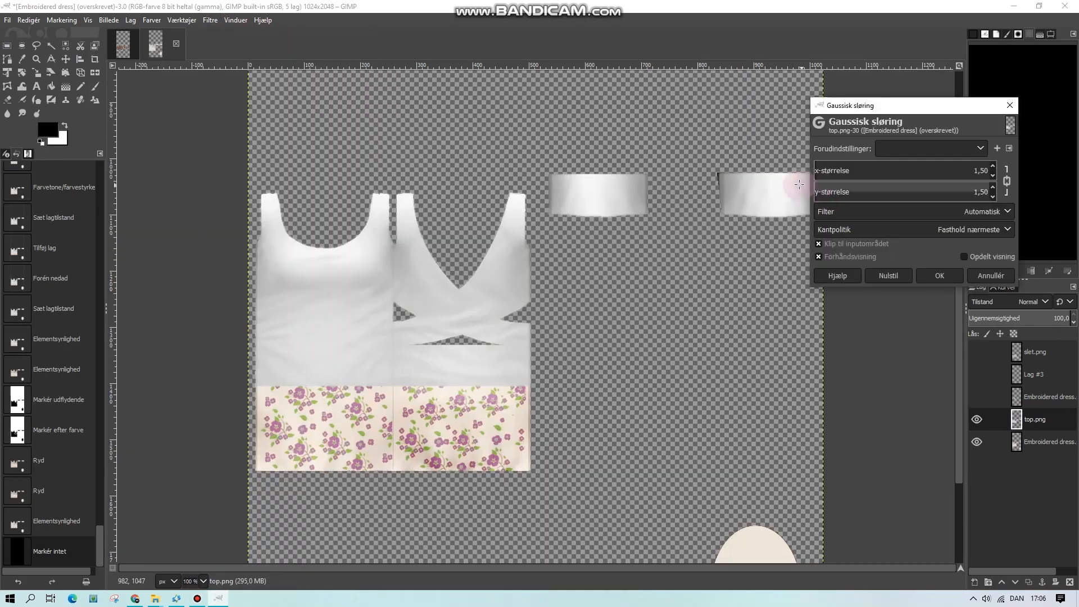
pyautogui.click(940, 275)
# - Select the transparent surroundings on the bottom Embroidered dress layer by color, clear them from the blurred top.png and deselect
pyautogui.click(301, 517)
pyautogui.click(224, 134)
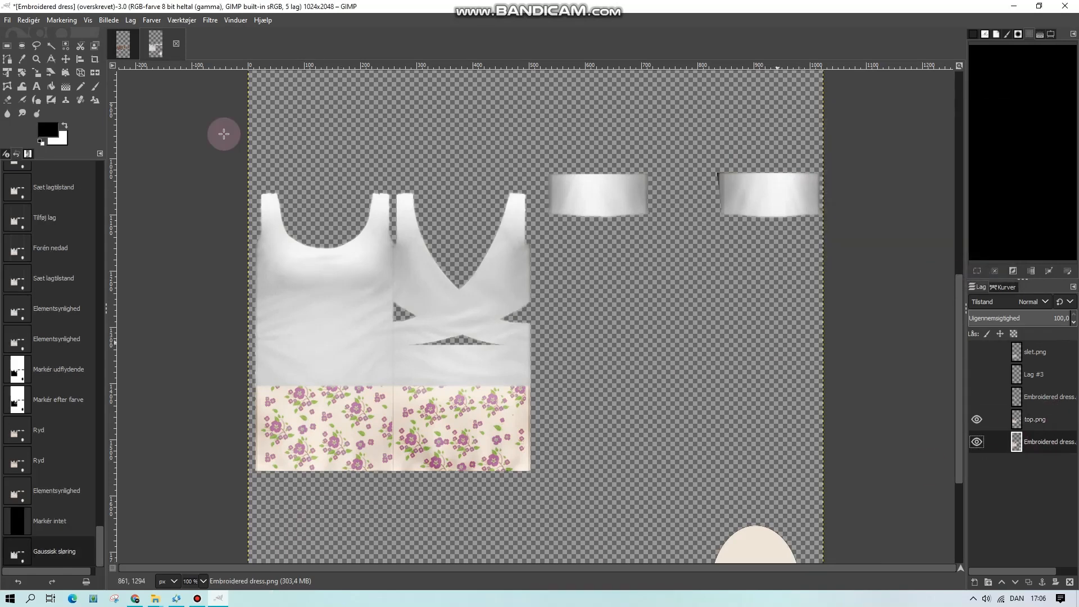
pyautogui.click(66, 45)
pyautogui.click(451, 209)
pyautogui.click(724, 345)
pyautogui.click(1035, 419)
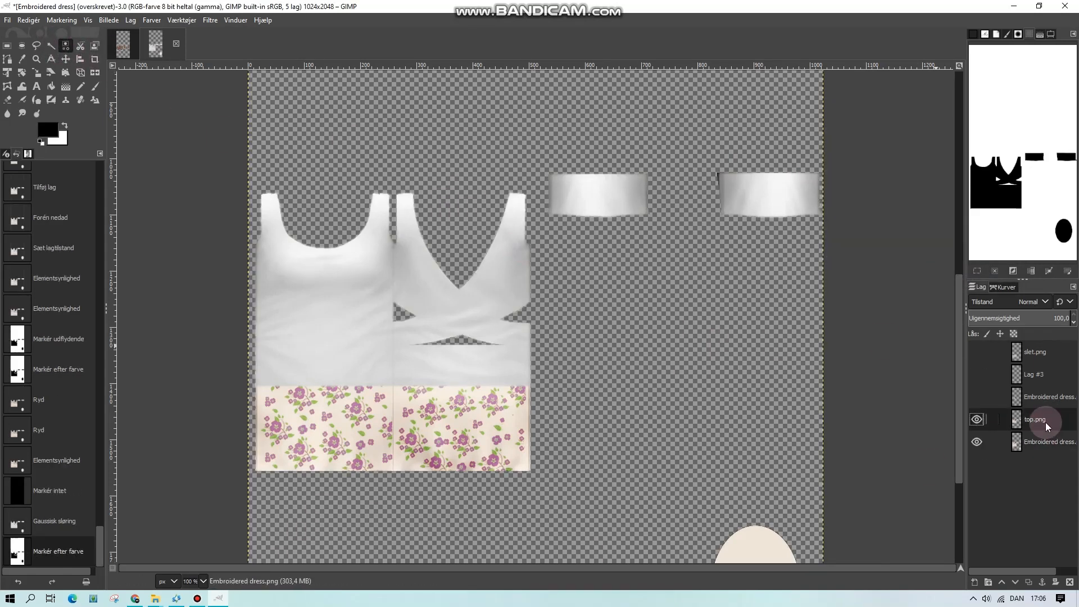
pyautogui.press('Delete')
pyautogui.click(7, 45)
pyautogui.click(221, 366)
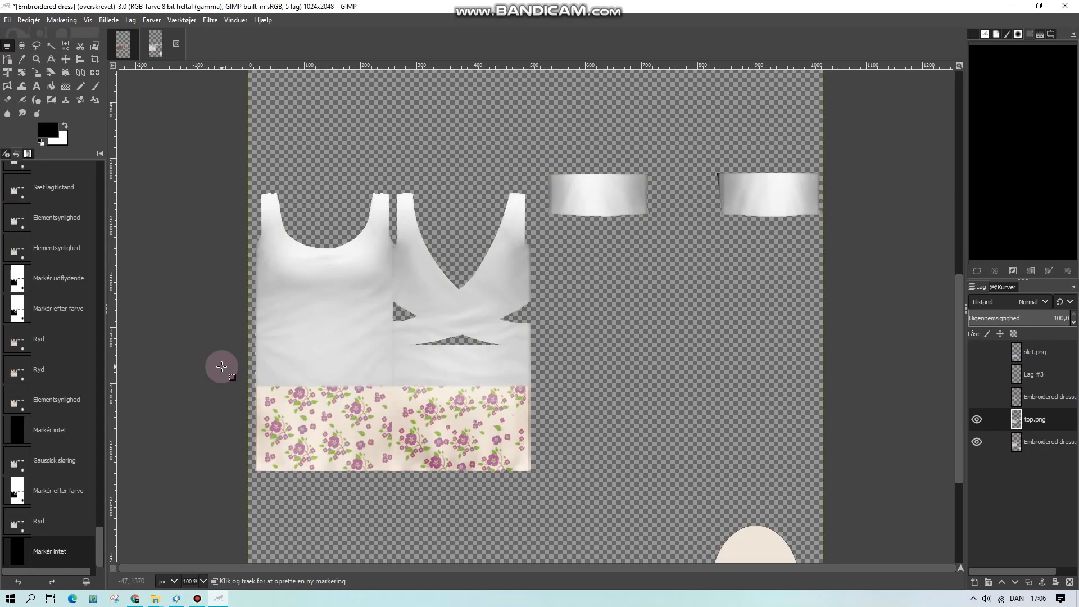
# - Select the transparent area of top.png by color and invert the selection to cover the top's shape
pyautogui.click(65, 46)
pyautogui.click(306, 212)
pyautogui.rightClick(307, 213)
pyautogui.moveTo(332, 257)
pyautogui.click(418, 284)
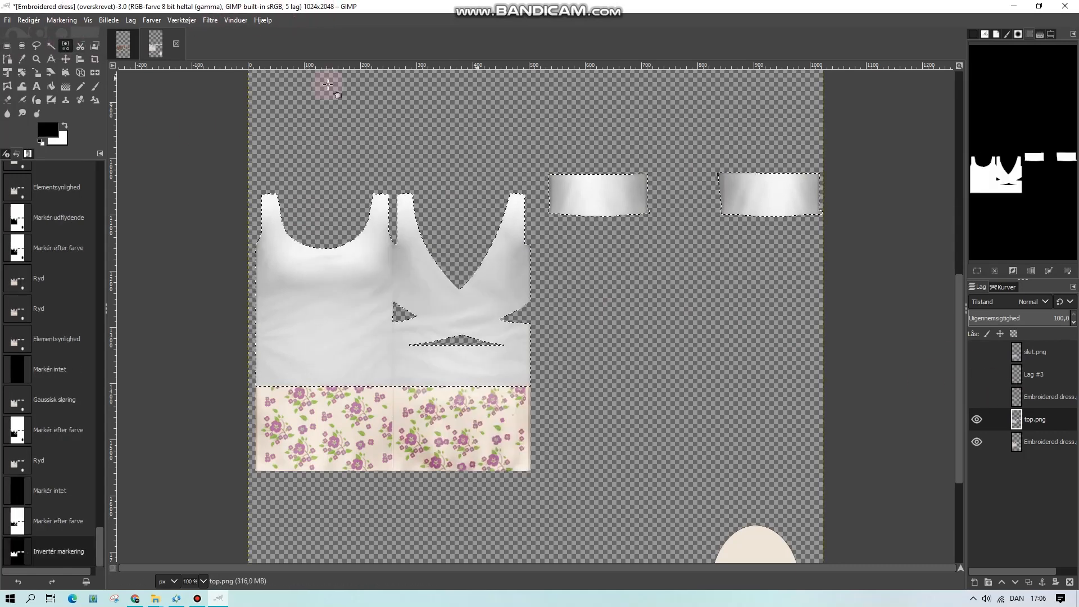
# - Select the bottom Embroidered dress layer's transparent surroundings by color, make top.png active and invert the selection to the dress shape
pyautogui.click(725, 328)
pyautogui.rightClick(663, 326)
pyautogui.click(1020, 426)
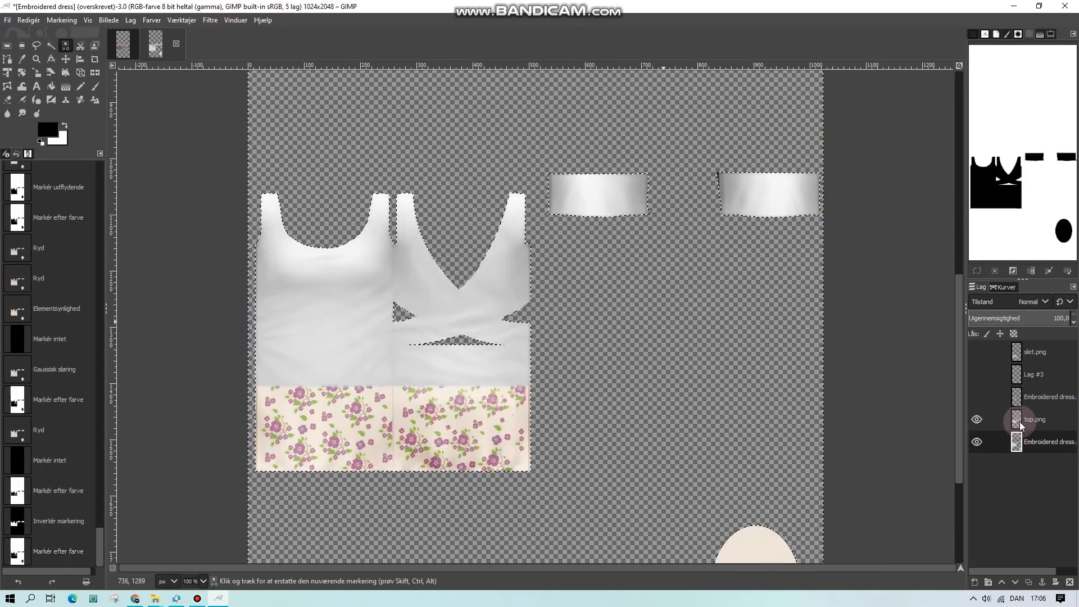
pyautogui.hotkey('ctrl', 'i')
# - Apply another Gaussian blur of 1.50 in x and y to top.png within the selected dress shape and deselect
pyautogui.click(210, 20)
pyautogui.moveTo(345, 102)
pyautogui.click(394, 96)
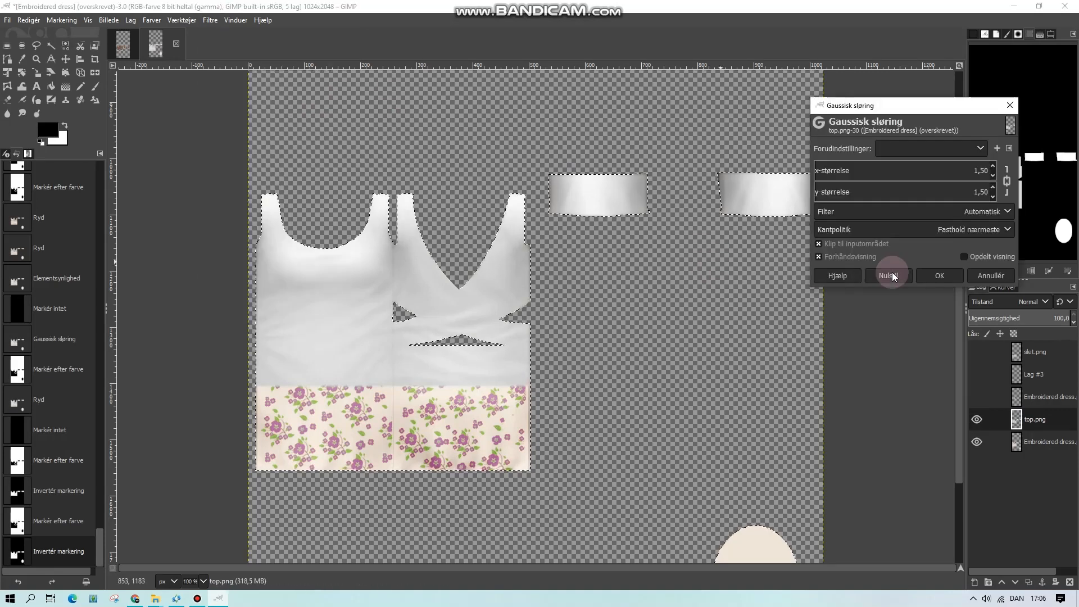
pyautogui.click(939, 276)
pyautogui.hotkey('ctrl', 'shift', 'a')
pyautogui.press('r')
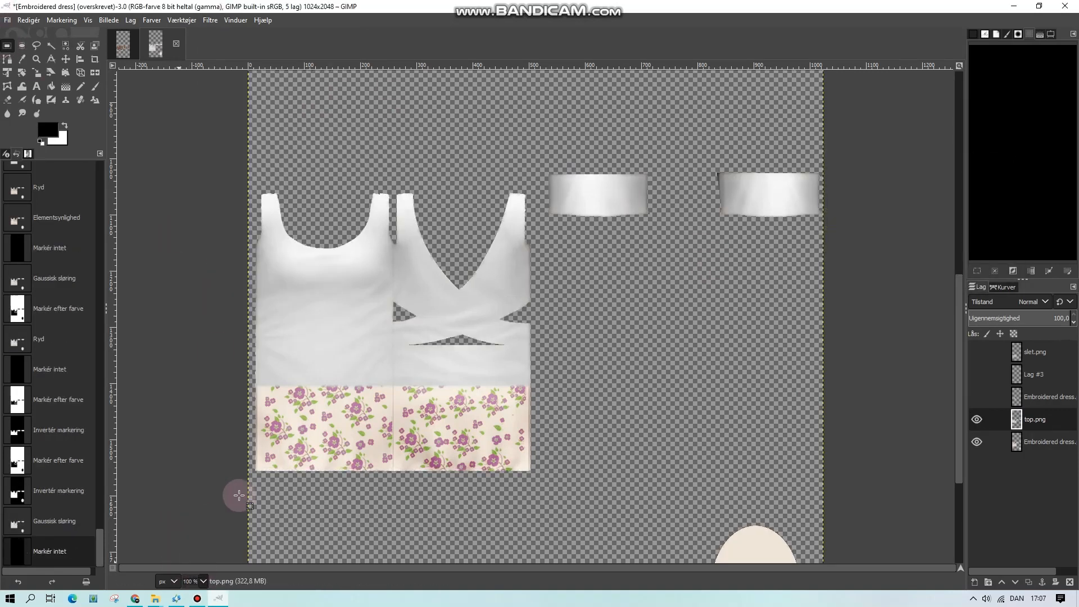
# - Colorize the bottom Embroidered dress layer with the neutral grey 9b9b9b
pyautogui.scroll(2, 441, 562)
pyautogui.click(1040, 442)
pyautogui.click(152, 20)
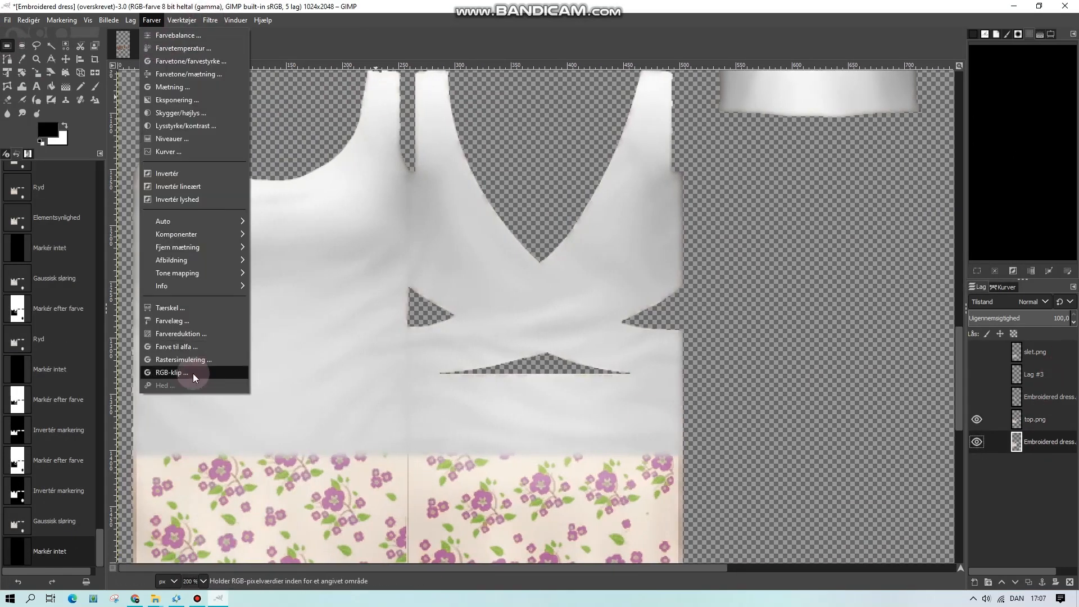
pyautogui.click(194, 321)
pyautogui.click(910, 233)
pyautogui.moveTo(688, 205); pyautogui.dragTo(583, 203)
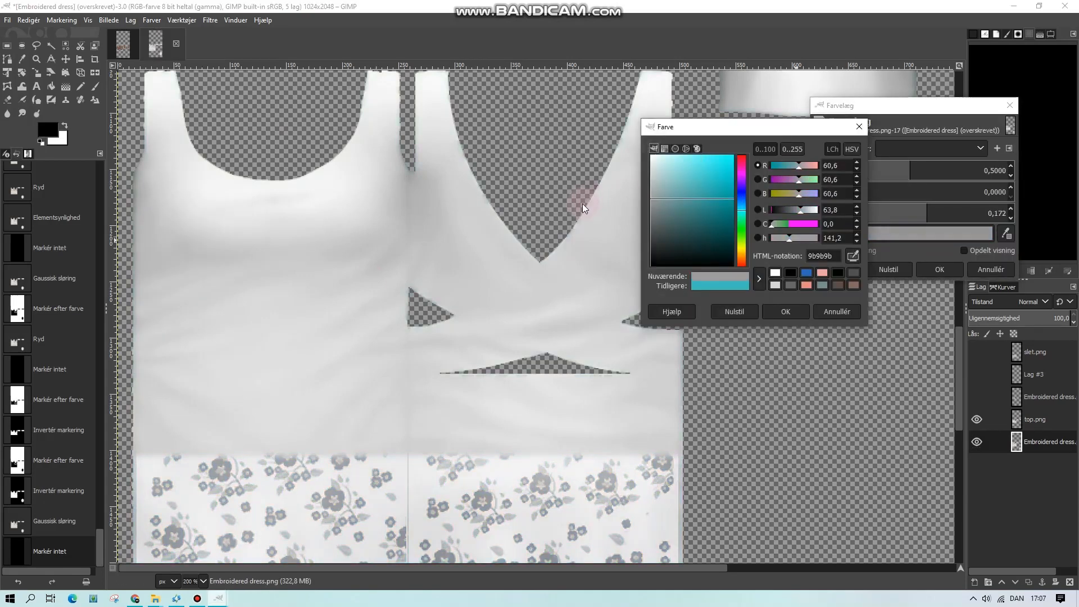
pyautogui.click(798, 311)
pyautogui.click(938, 270)
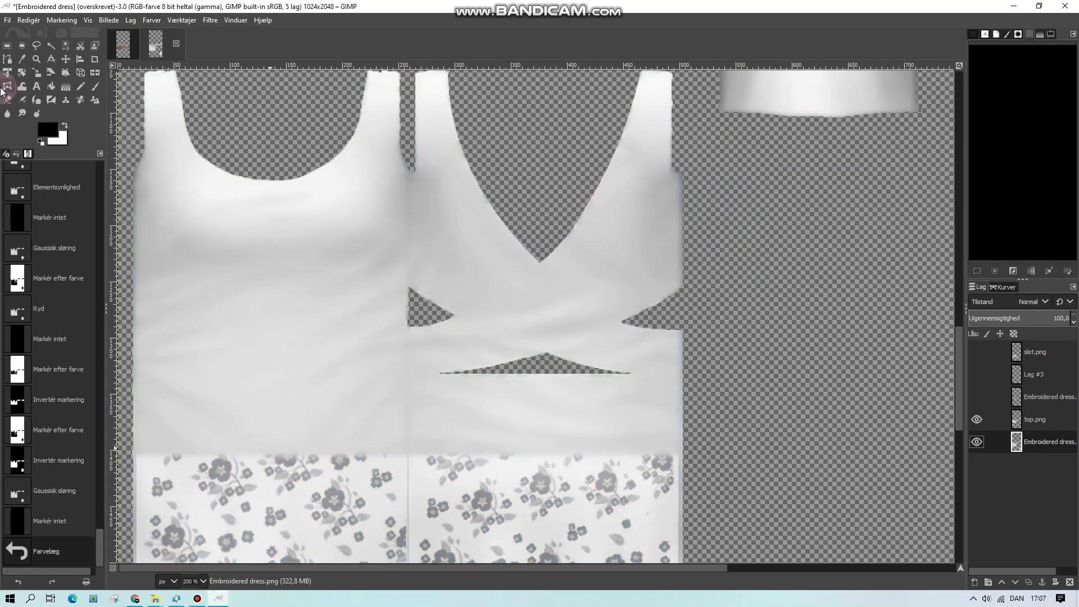
# - Open slet.png from the Embroidered Dress folder as a new layer between top.png and the grey floral dress
pyautogui.click(45, 76)
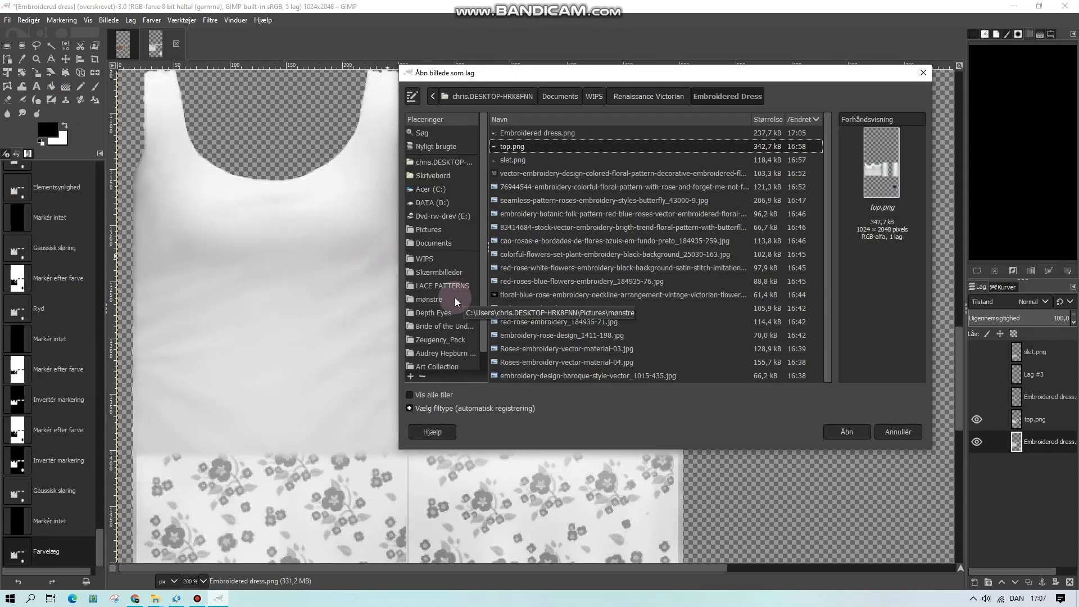
pyautogui.doubleClick(527, 161)
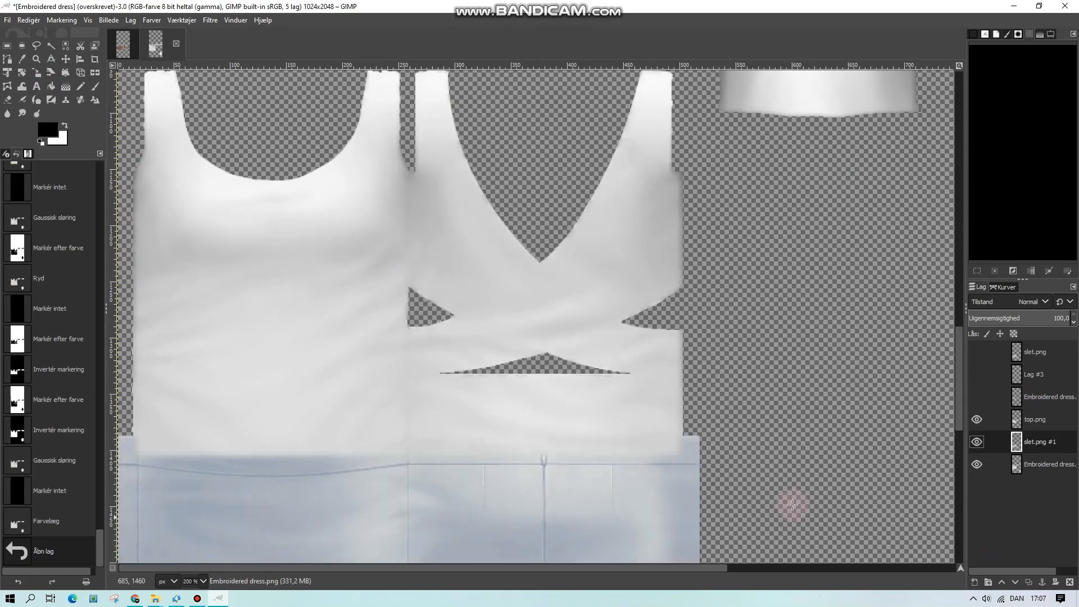
# - Hide slet.png #1 and use Fuzzy Select on the bottom Embroidered dress layer to select the transparent area around the dress
pyautogui.scroll(-5, 787, 501)
pyautogui.click(976, 442)
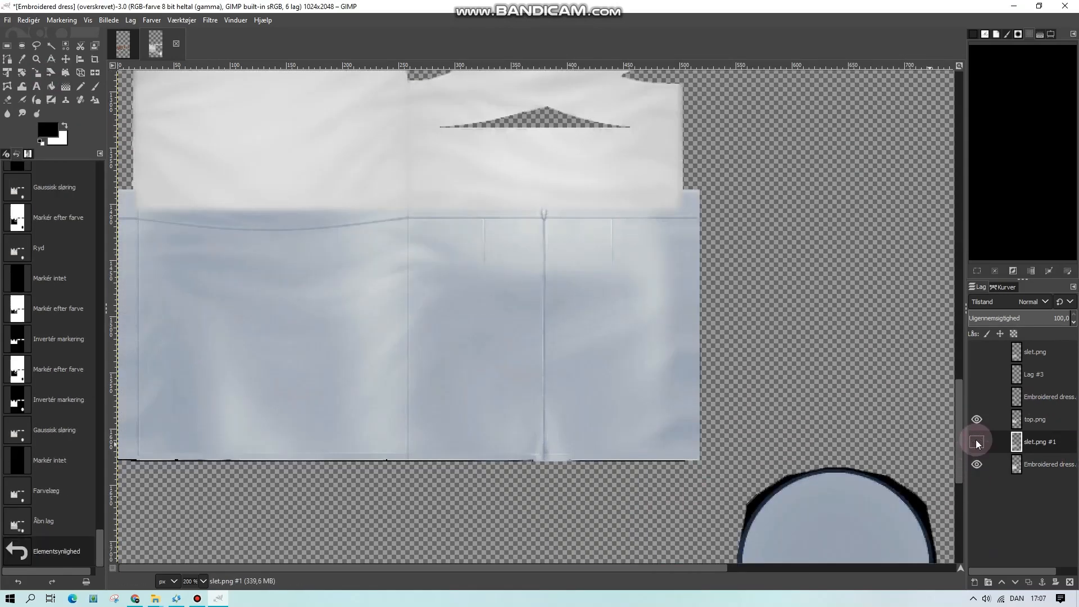
pyautogui.click(995, 464)
pyautogui.click(51, 46)
pyautogui.click(742, 301)
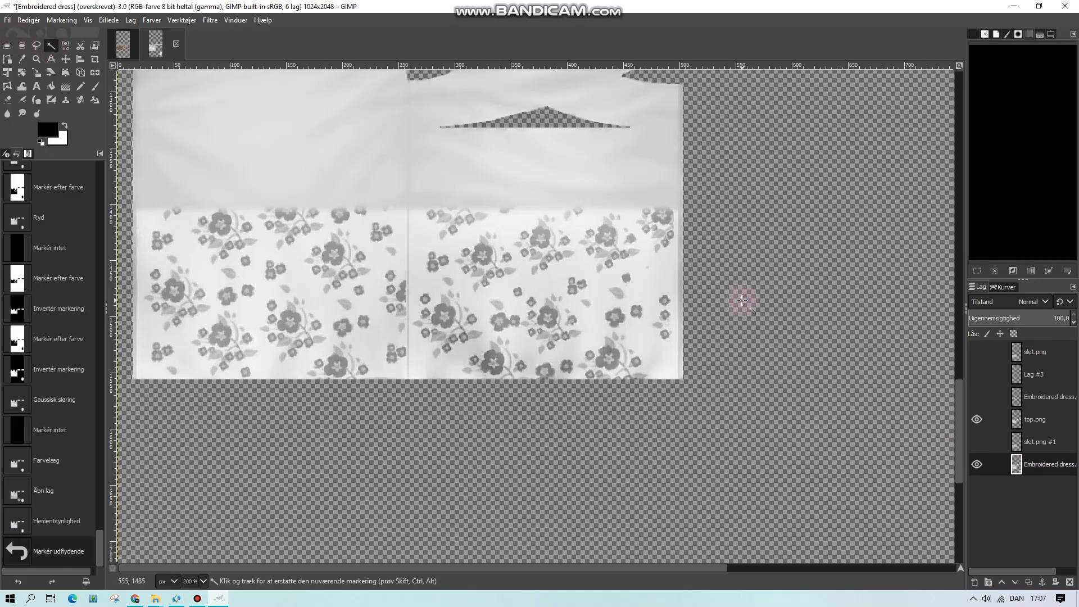
pyautogui.rightClick(742, 302)
# - Show slet.png #1 again and move it upward until the skirt's waistband seam lies beneath the white top
pyautogui.click(1034, 442)
pyautogui.click(977, 442)
pyautogui.press('m')
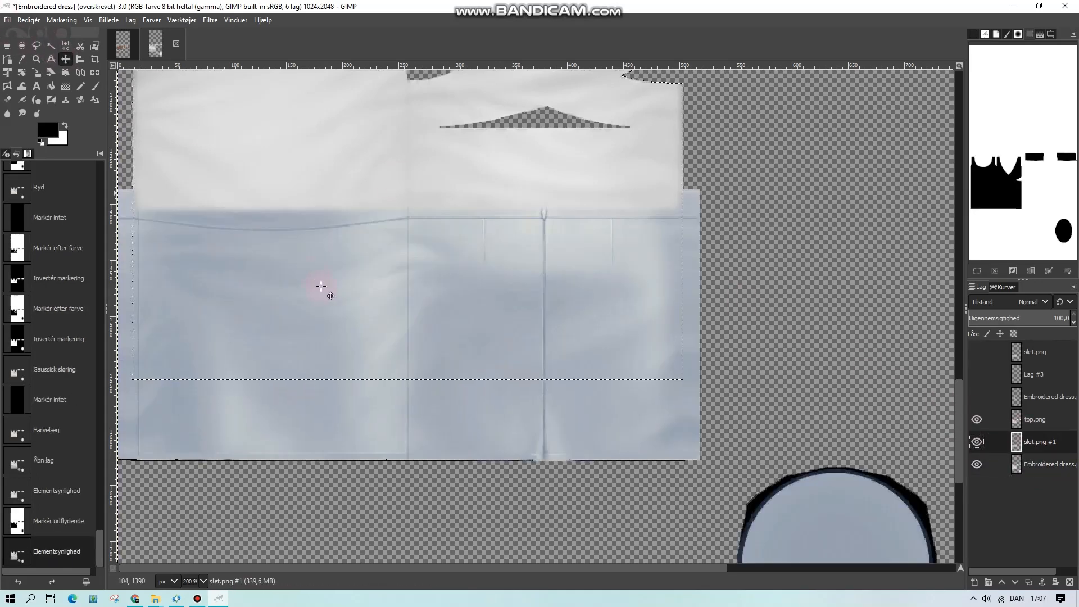
pyautogui.moveTo(325, 291); pyautogui.dragTo(315, 231)
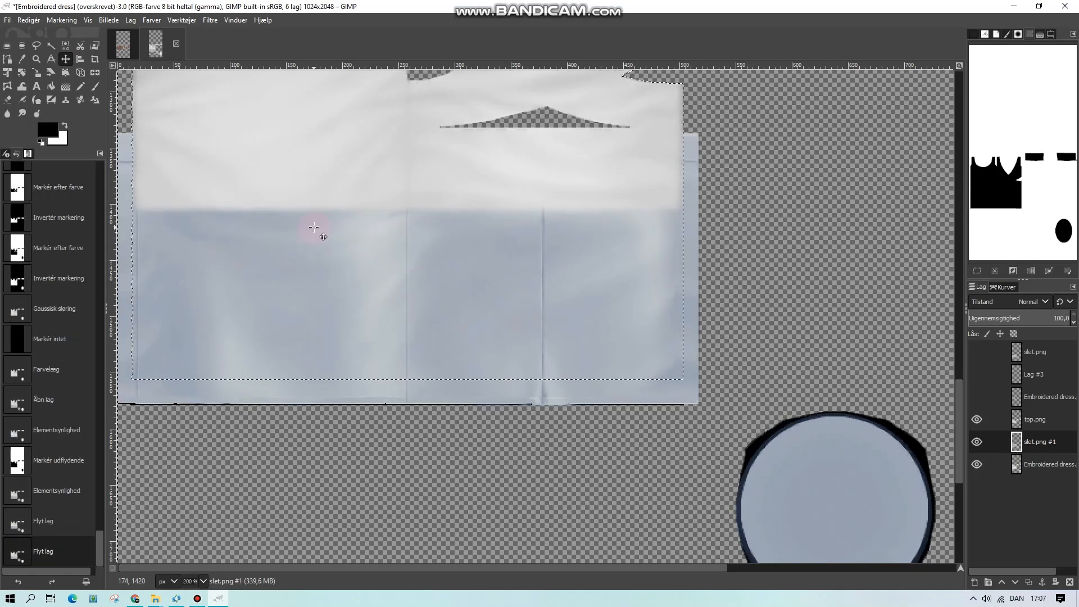
# - Clear the selected area outside the dress on slet.png #1, deselect, and smudge away the skirt's vertical seam with a 12,72 brush
pyautogui.press('Delete')
pyautogui.hotkey('ctrl', 'shift', 'a')
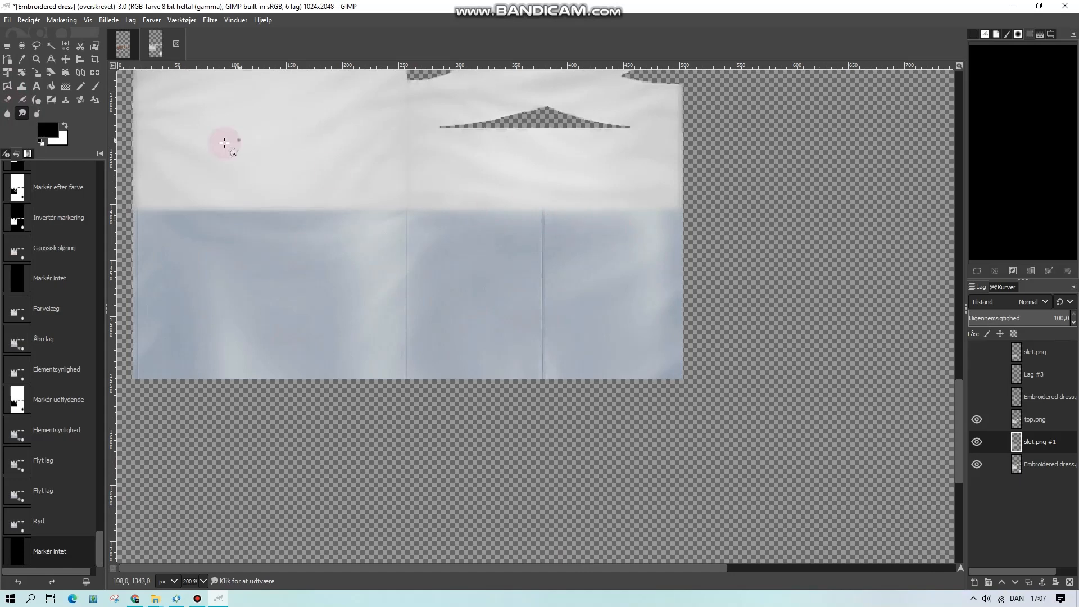
pyautogui.click(1051, 35)
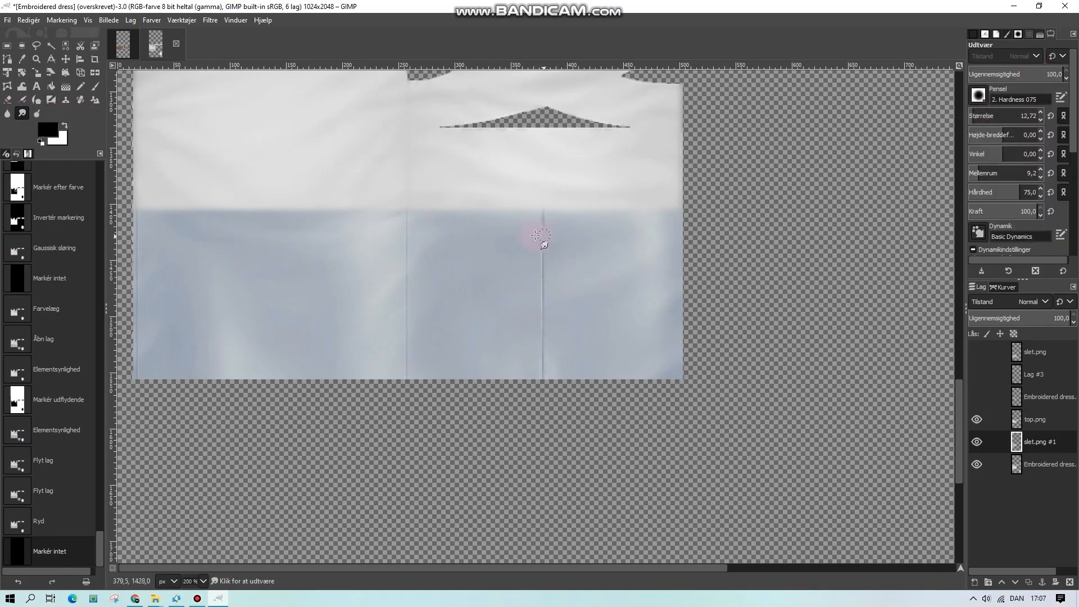
pyautogui.moveTo(543, 207)
pyautogui.mouseDown()
pyautogui.moveTo(543, 267)
pyautogui.moveTo(519, 225)
pyautogui.moveTo(544, 216)
pyautogui.moveTo(547, 284)
pyautogui.moveTo(537, 289)
pyautogui.moveTo(556, 310)
pyautogui.moveTo(540, 334)
pyautogui.mouseUp()
pyautogui.moveTo(541, 371); pyautogui.dragTo(543, 377)
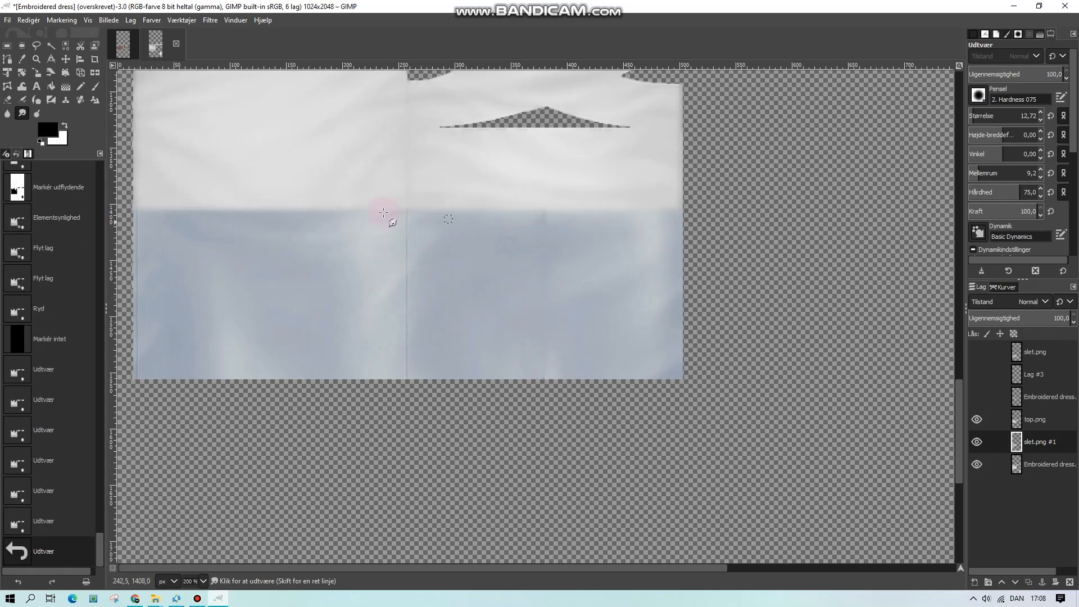
# - Remove the blue tint from slet.png #1 with the Hue-Chroma adjustment to make the skirt neutral grey
pyautogui.click(152, 21)
pyautogui.click(186, 74)
pyautogui.moveTo(910, 207); pyautogui.dragTo(920, 207)
pyautogui.click(949, 252)
# - Select the transparent area of the bottom Embroidered dress layer by colour and invert the selection to cover the dress
pyautogui.click(51, 46)
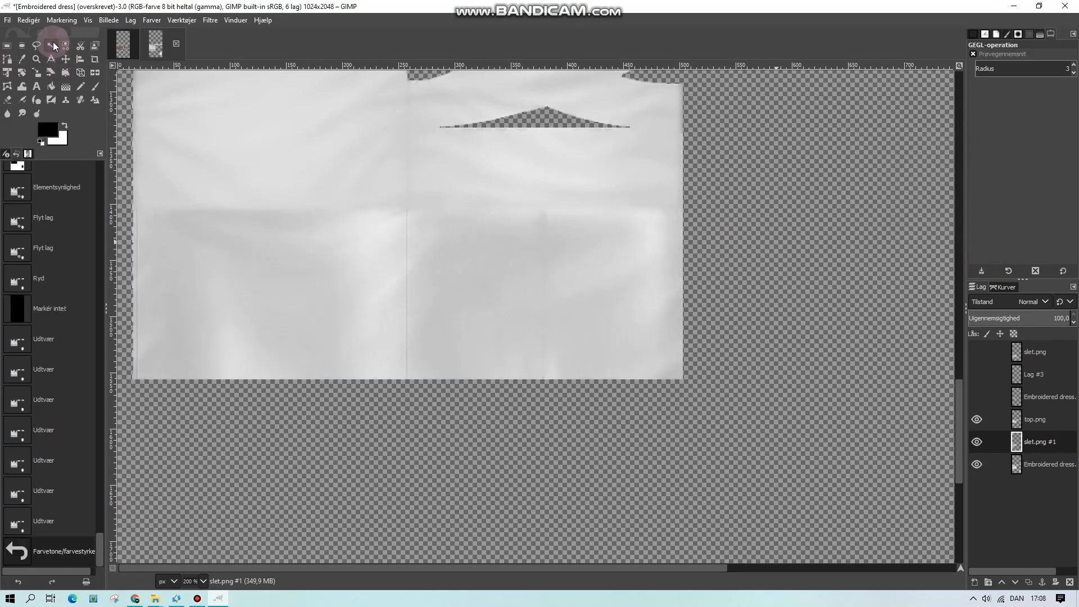
pyautogui.click(783, 305)
pyautogui.rightClick(782, 306)
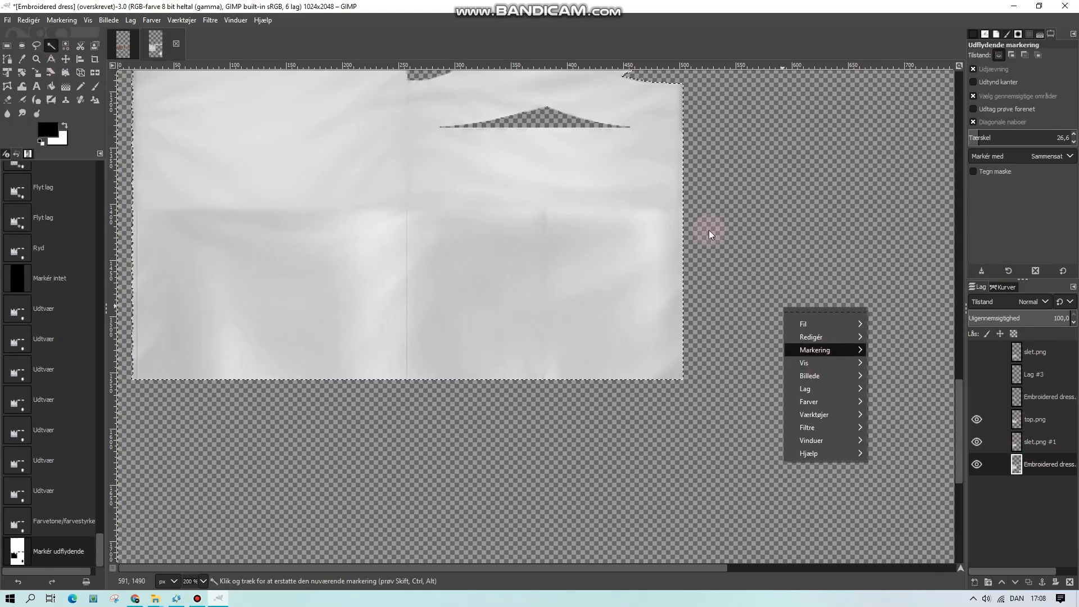
pyautogui.click(66, 46)
pyautogui.click(925, 215)
pyautogui.rightClick(801, 199)
pyautogui.moveTo(827, 241)
pyautogui.click(921, 272)
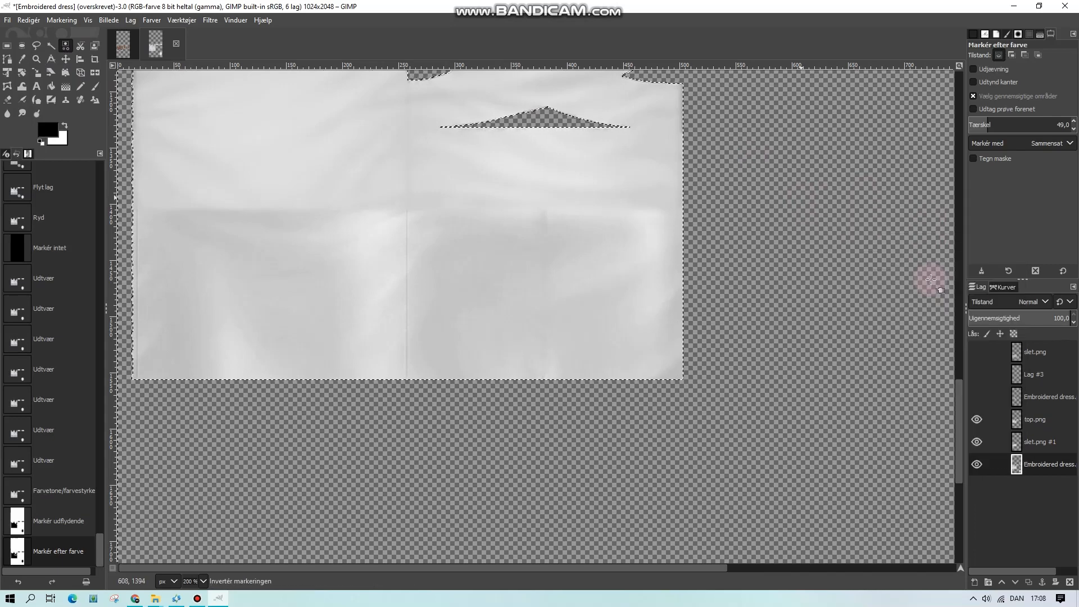
# - Apply a Gaussian blur to the selected dress area of slet.png #1 to soften the remaining skirt seams
pyautogui.click(1031, 443)
pyautogui.click(210, 20)
pyautogui.moveTo(230, 99)
pyautogui.click(405, 96)
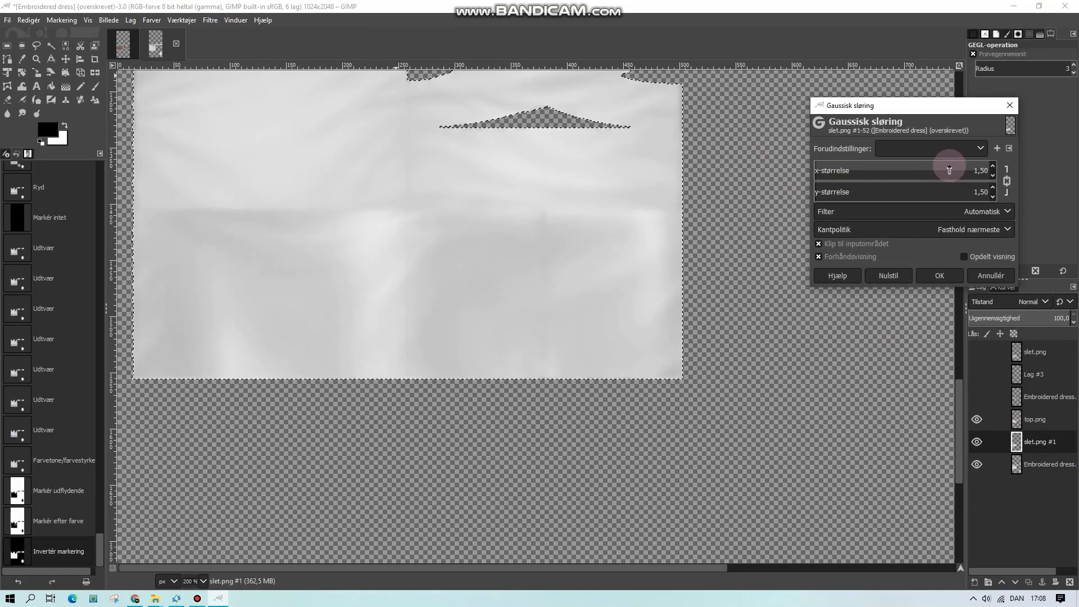
pyautogui.click(993, 165)
pyautogui.click(940, 275)
# - Smudge top.png with a 130,62 brush to blend the waist transition between top and skirt on the back piece
pyautogui.scroll(3, 252, 241)
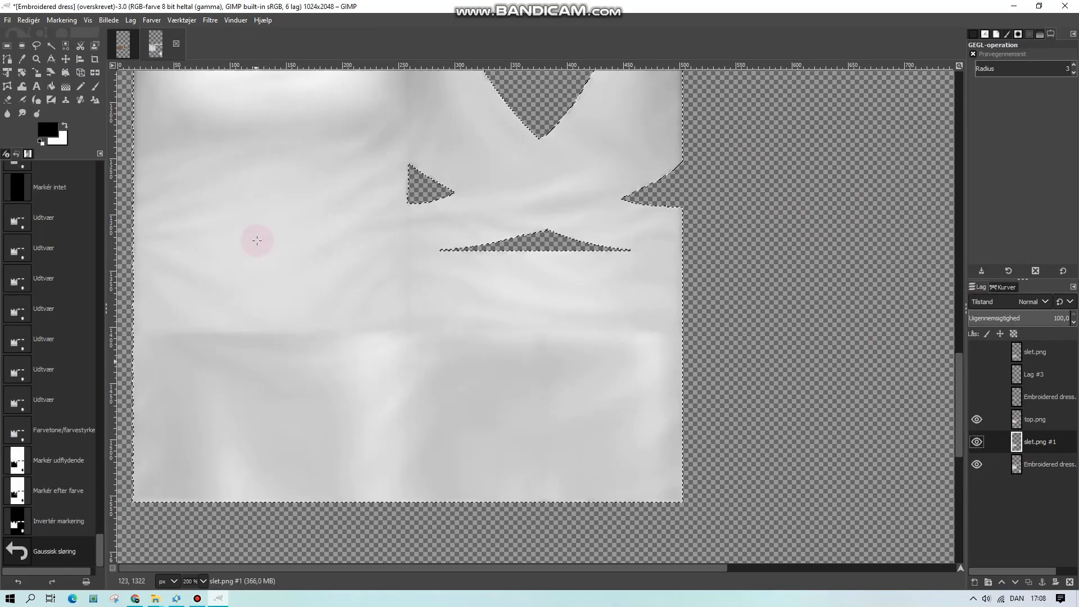
pyautogui.click(22, 113)
pyautogui.click(1060, 425)
pyautogui.click(988, 116)
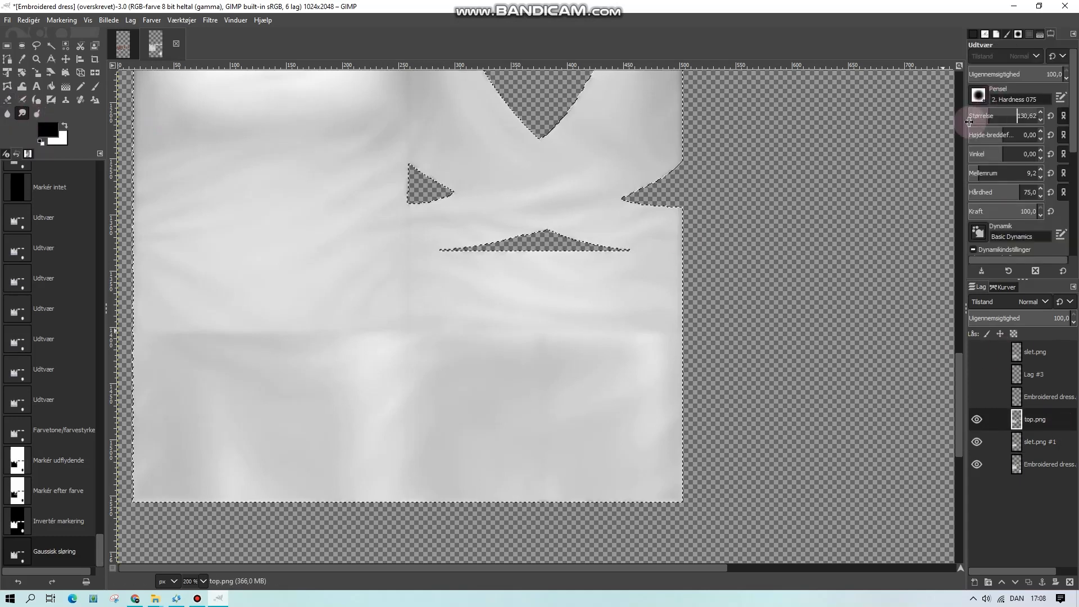
pyautogui.moveTo(247, 354); pyautogui.dragTo(257, 307)
pyautogui.moveTo(314, 365); pyautogui.dragTo(303, 284)
pyautogui.moveTo(216, 360)
pyautogui.mouseDown()
pyautogui.moveTo(188, 304)
pyautogui.moveTo(224, 281)
pyautogui.mouseUp()
pyautogui.moveTo(292, 355); pyautogui.dragTo(315, 306)
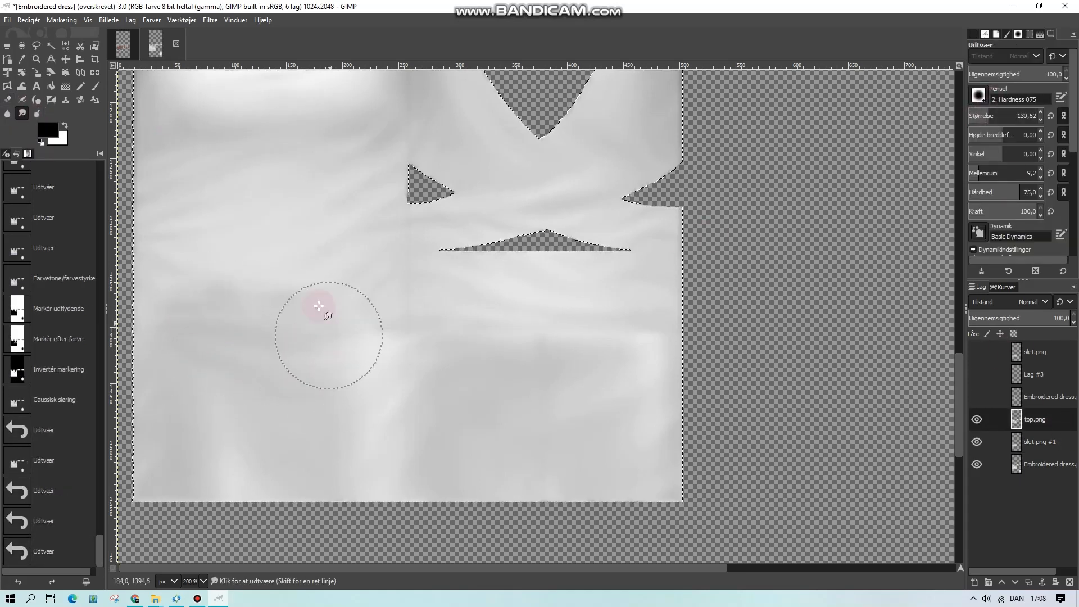
pyautogui.moveTo(366, 354); pyautogui.dragTo(366, 304)
# - Try smudging the waist transition on the front piece of top.png, and undo the last faulty smudge strokes
pyautogui.moveTo(531, 315); pyautogui.dragTo(530, 300)
pyautogui.moveTo(469, 348); pyautogui.dragTo(467, 323)
pyautogui.click(26, 519)
pyautogui.click(25, 491)
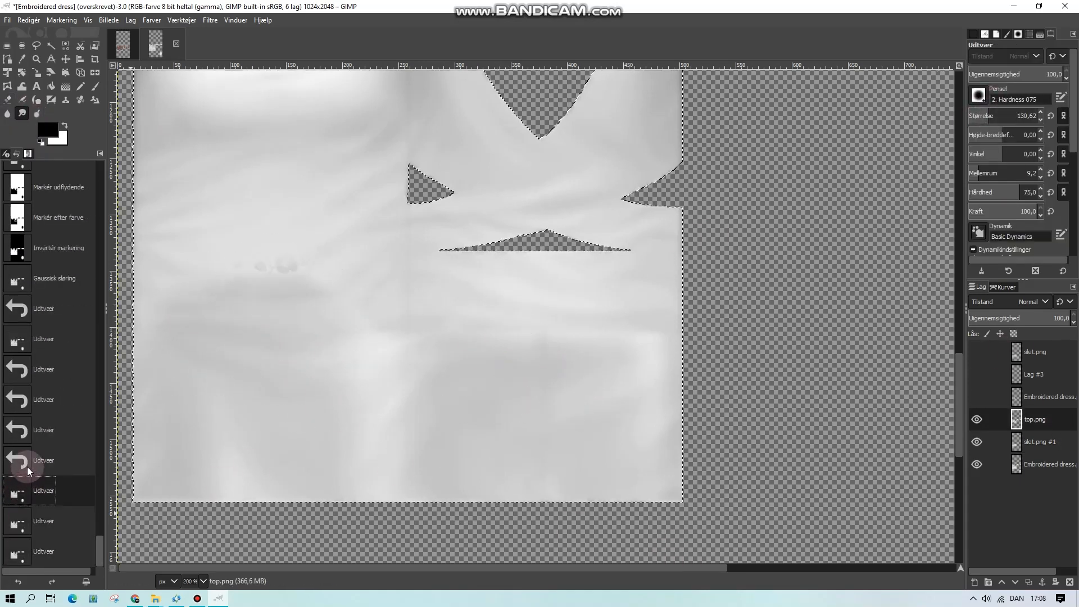
pyautogui.click(27, 465)
# - Smudge the remaining waist transition across the front piece of top.png and clear the selection
pyautogui.moveTo(284, 329); pyautogui.dragTo(284, 298)
pyautogui.moveTo(509, 394); pyautogui.dragTo(503, 335)
pyautogui.moveTo(566, 368); pyautogui.dragTo(569, 318)
pyautogui.moveTo(607, 365); pyautogui.dragTo(610, 321)
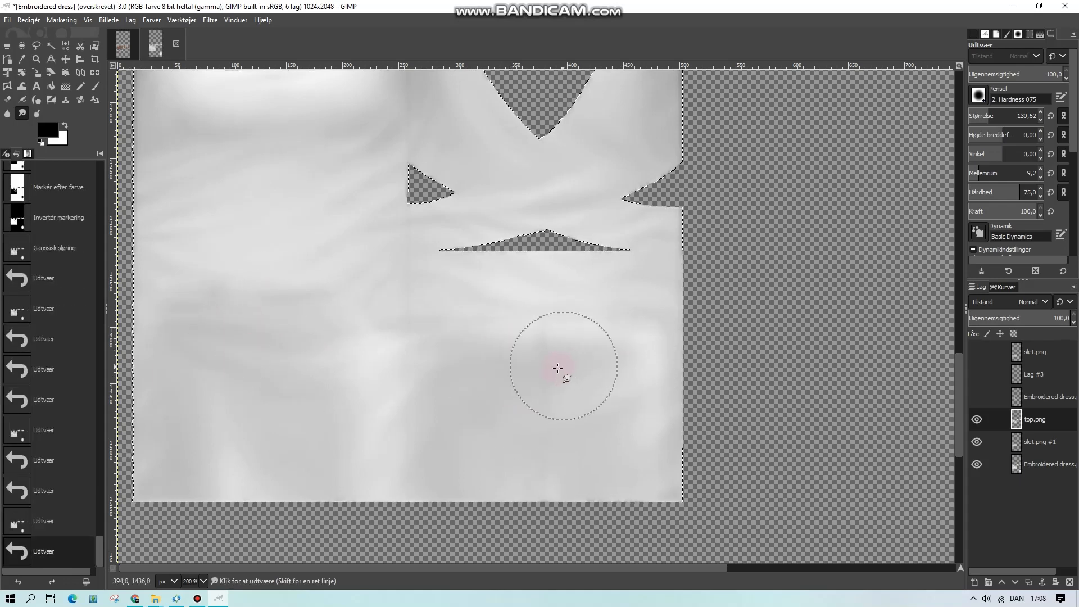
pyautogui.moveTo(564, 373); pyautogui.dragTo(577, 303)
pyautogui.click(202, 581)
pyautogui.click(199, 506)
pyautogui.press('r')
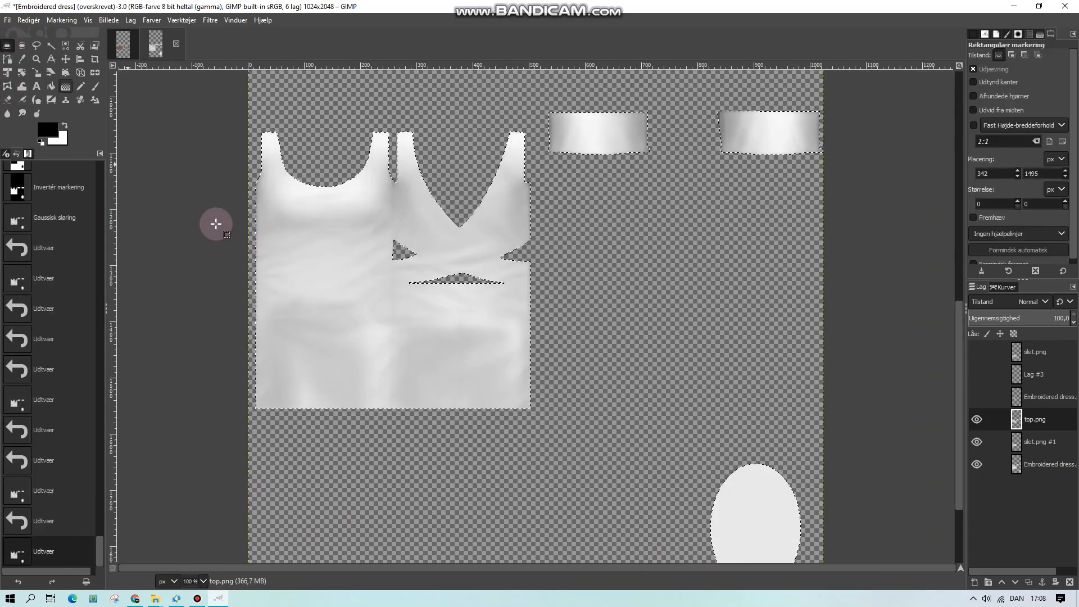
pyautogui.click(261, 412)
# - Switch to Sims 4 Studio, import Embroidered dress as the Diffuse texture, and rotate the model to inspect the plain dress
pyautogui.click(176, 598)
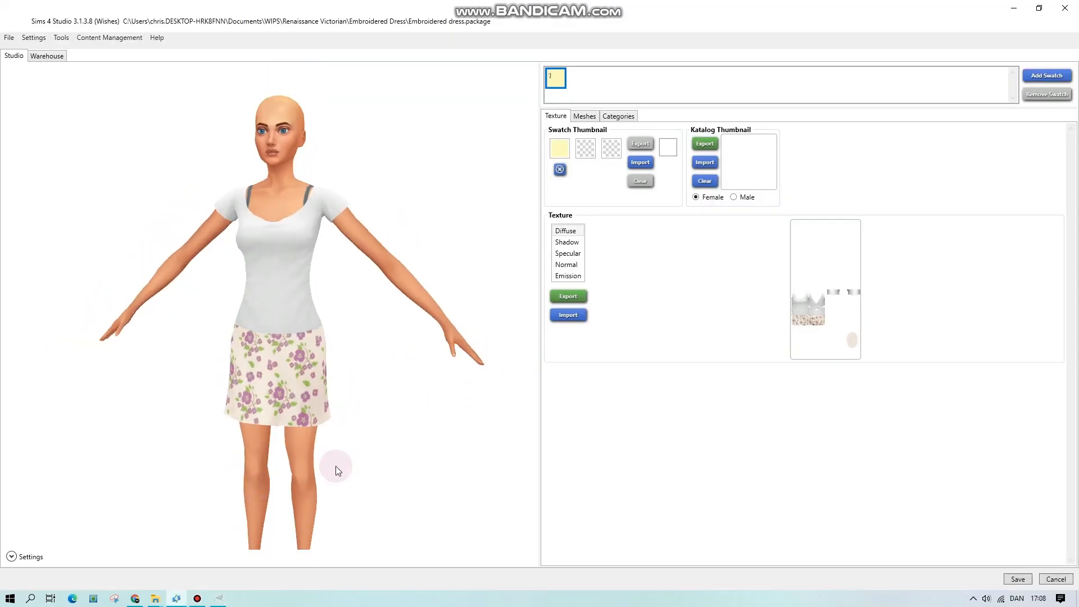
pyautogui.click(561, 316)
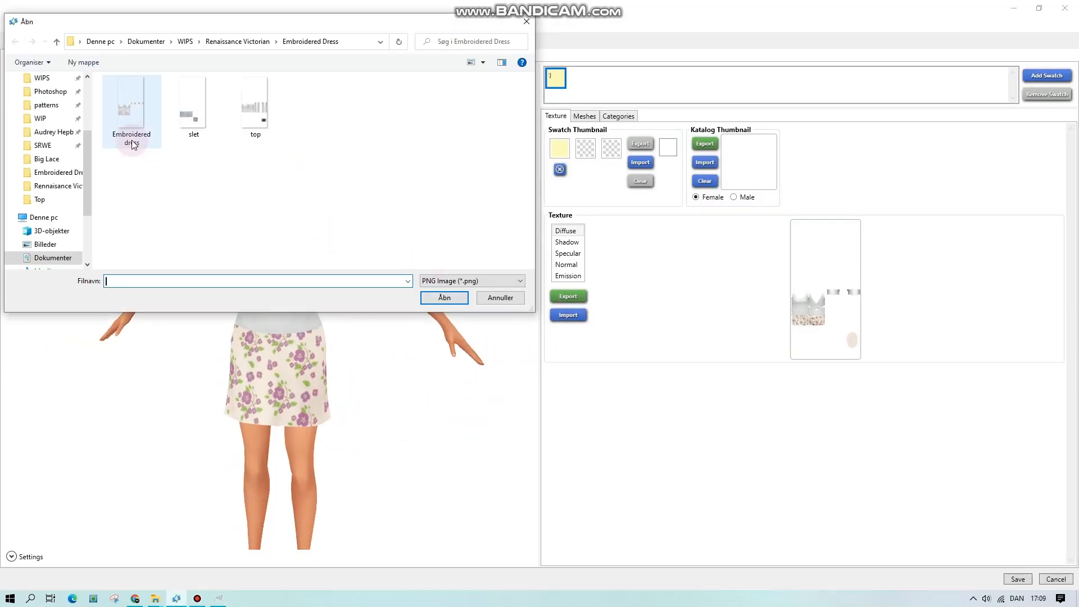
pyautogui.doubleClick(130, 137)
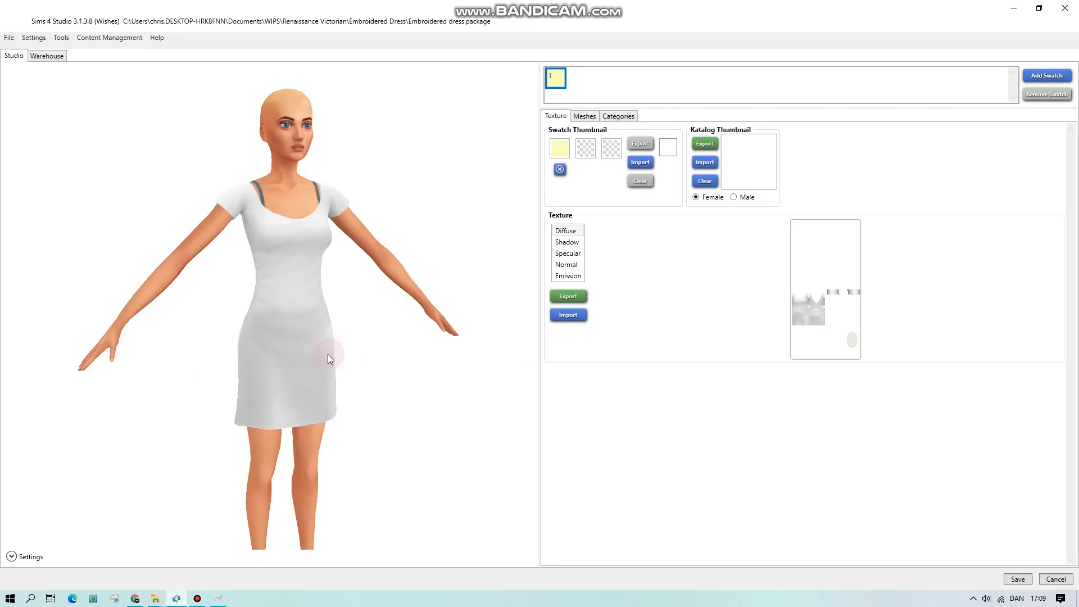
pyautogui.moveTo(328, 354); pyautogui.dragTo(191, 402)
pyautogui.scroll(3, 228, 393)
# - Return to GIMP and hide the top.png and slet.png #1 layers to expose the front wrap of the floral dress
pyautogui.click(218, 598)
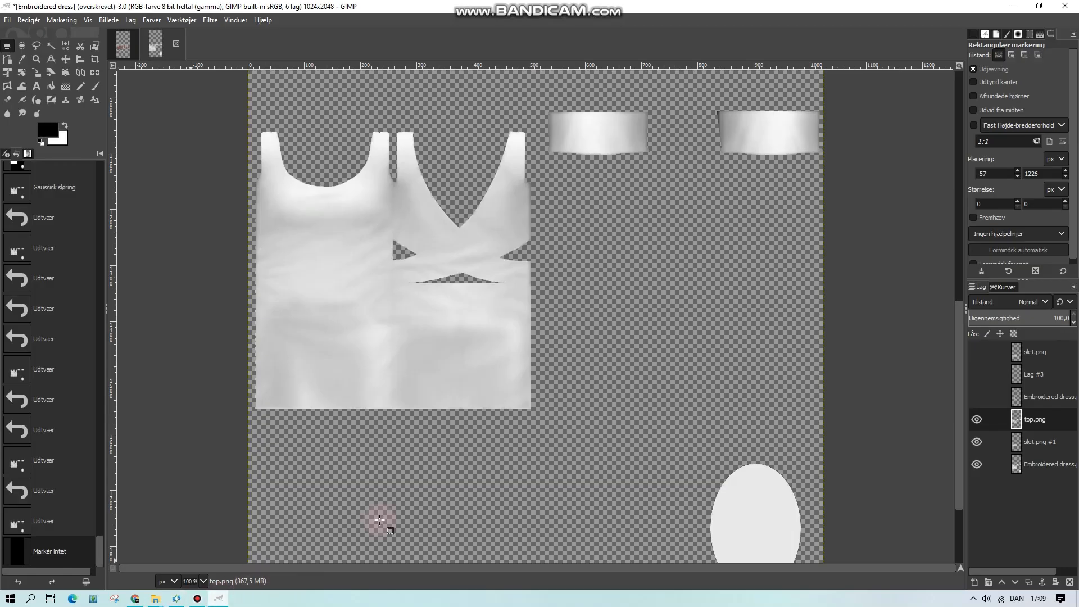
pyautogui.click(203, 581)
pyautogui.click(192, 490)
pyautogui.moveTo(449, 567); pyautogui.dragTo(364, 569)
pyautogui.click(204, 581)
pyautogui.click(192, 475)
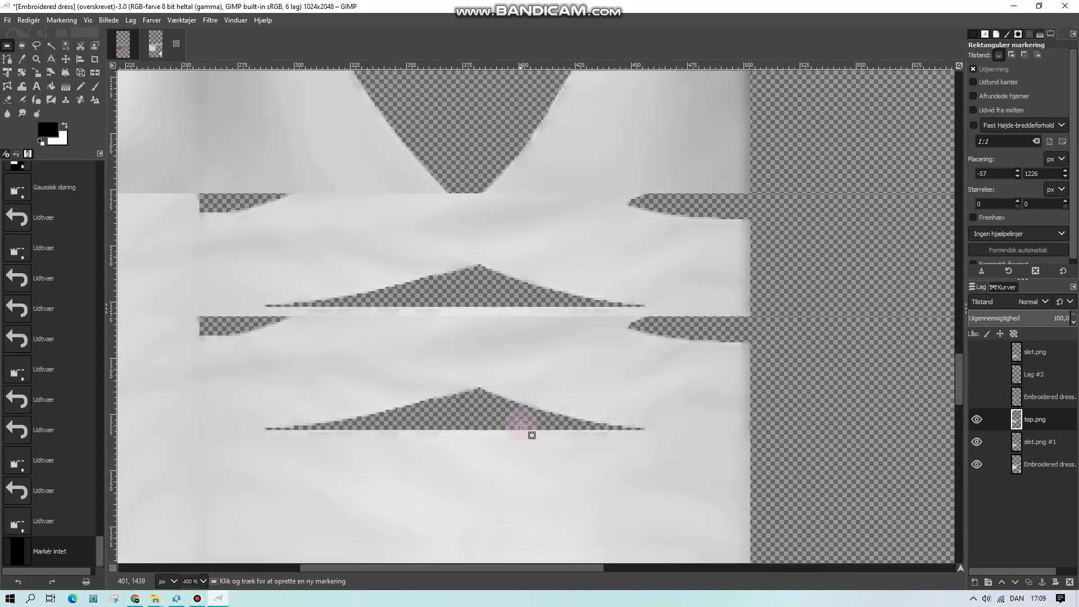
pyautogui.click(977, 419)
pyautogui.click(977, 442)
# - Smudge the flowers out of the lower diagonal wrap edge on the bottom Embroidered dress layer with a 6,88 brush
pyautogui.click(21, 113)
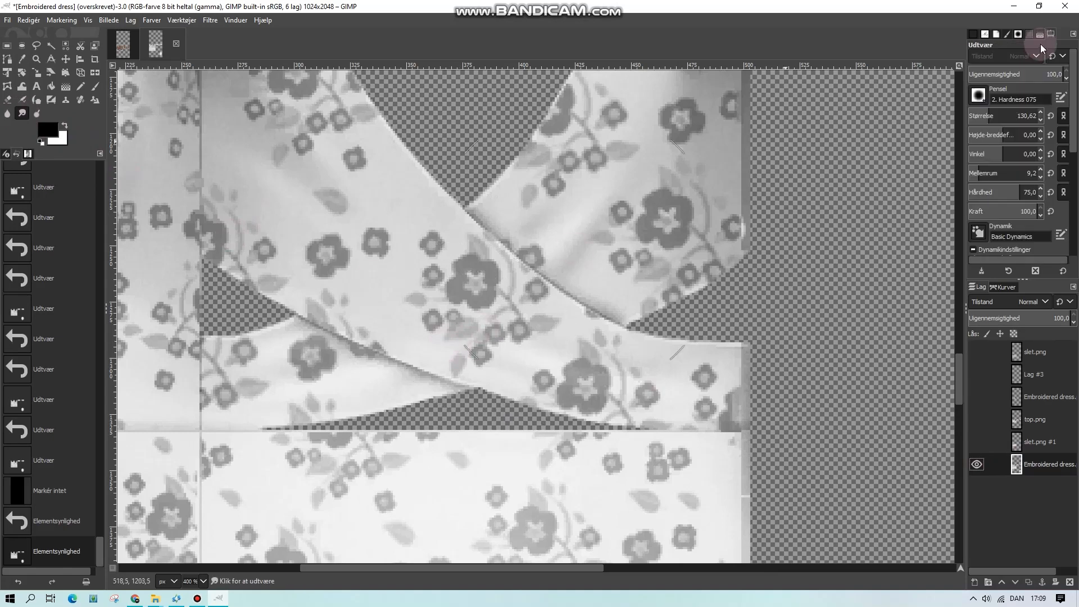
pyautogui.click(443, 365)
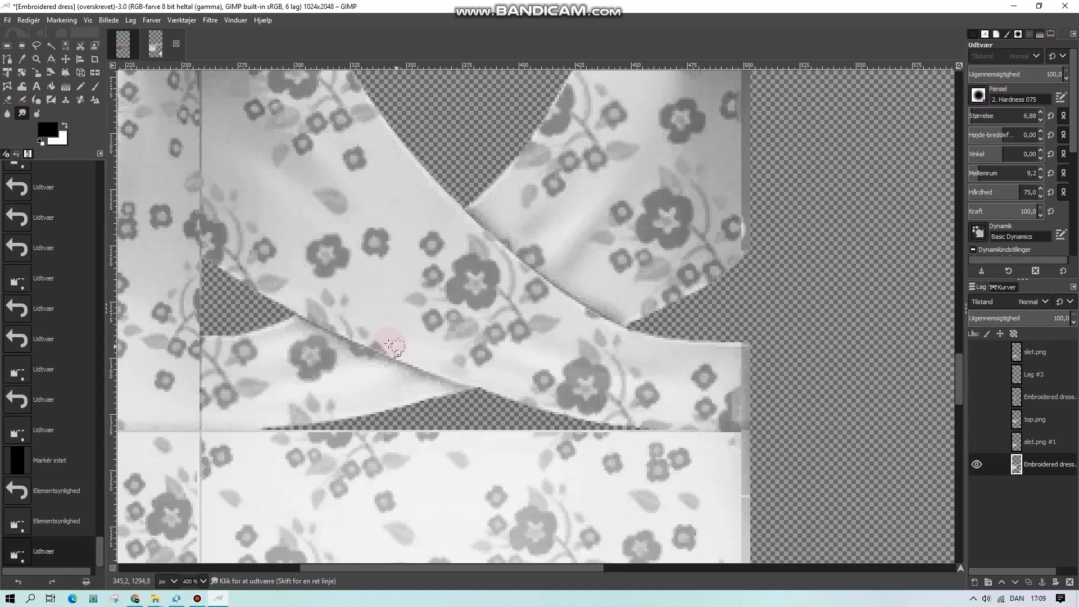
pyautogui.moveTo(390, 349); pyautogui.dragTo(337, 325)
pyautogui.moveTo(371, 341); pyautogui.dragTo(299, 305)
pyautogui.moveTo(350, 336); pyautogui.dragTo(301, 308)
pyautogui.moveTo(331, 326)
pyautogui.mouseDown()
pyautogui.moveTo(286, 298)
pyautogui.moveTo(312, 318)
pyautogui.moveTo(296, 295)
pyautogui.mouseUp()
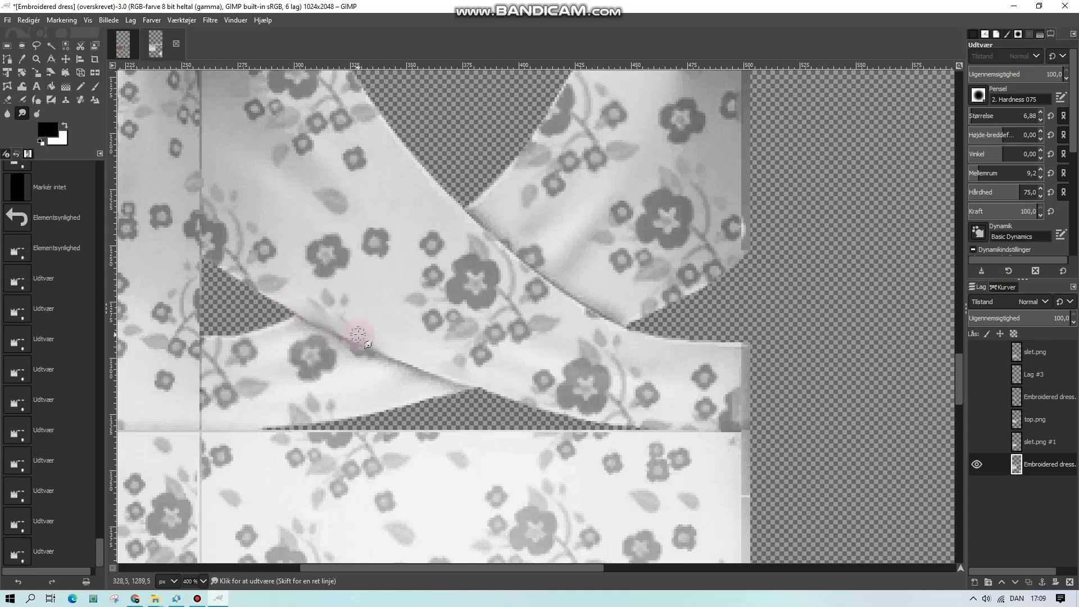
pyautogui.moveTo(358, 336)
pyautogui.mouseDown()
pyautogui.moveTo(326, 307)
pyautogui.moveTo(343, 316)
pyautogui.moveTo(242, 265)
pyautogui.moveTo(254, 285)
pyautogui.moveTo(209, 252)
pyautogui.moveTo(328, 346)
pyautogui.moveTo(122, 469)
pyautogui.moveTo(212, 252)
pyautogui.moveTo(259, 284)
pyautogui.mouseUp()
pyautogui.click(55, 518)
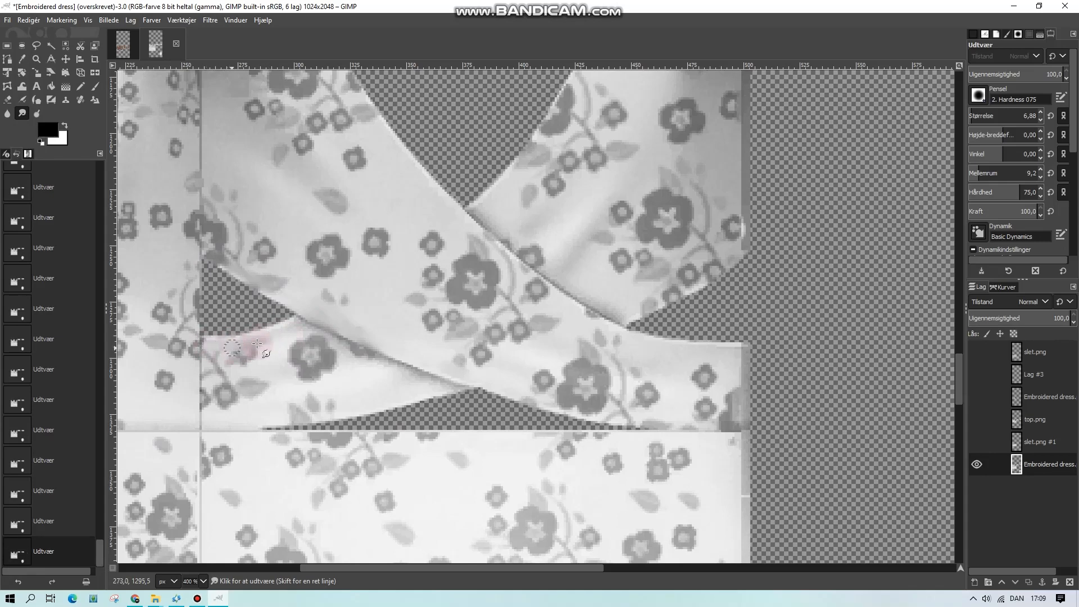
# - Smudge away the flowers along the lower edge of the underlying wrap strip and along the side cutout edge
pyautogui.moveTo(278, 421); pyautogui.dragTo(265, 419)
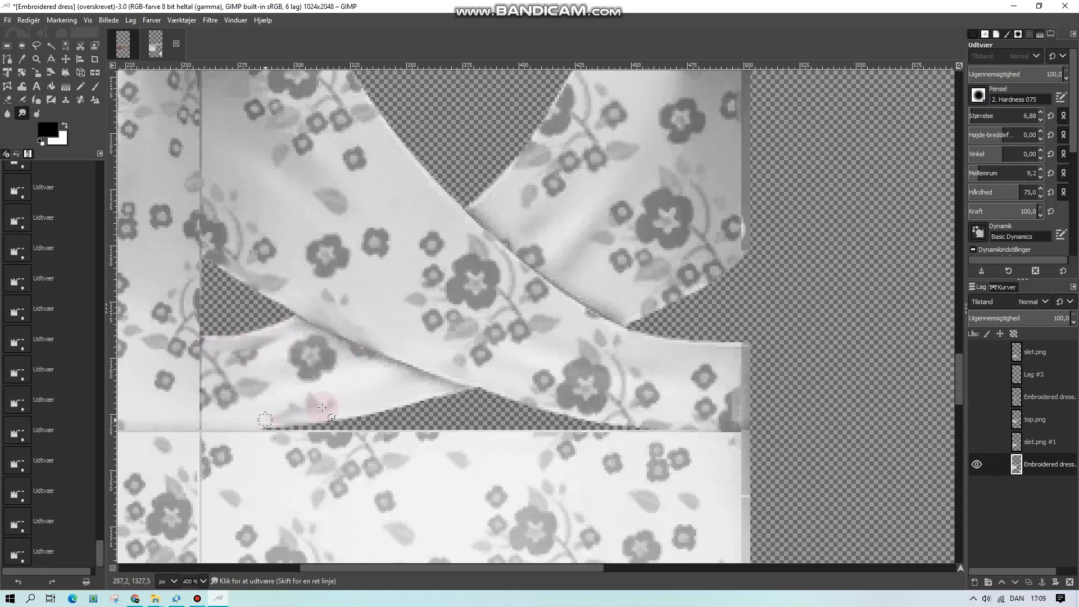
pyautogui.moveTo(339, 409); pyautogui.dragTo(250, 417)
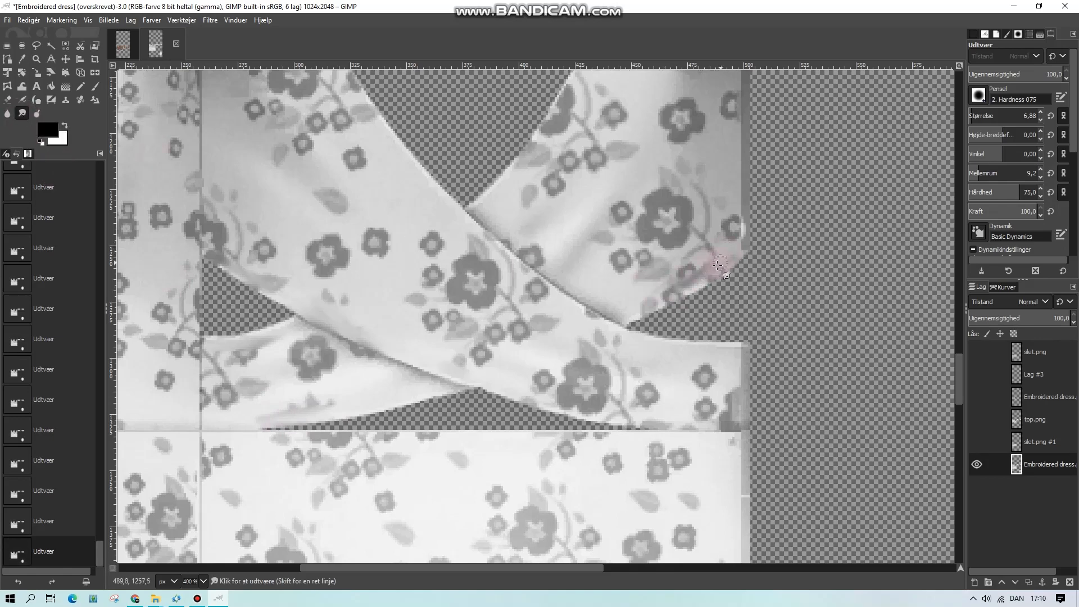
pyautogui.moveTo(623, 316); pyautogui.dragTo(682, 291)
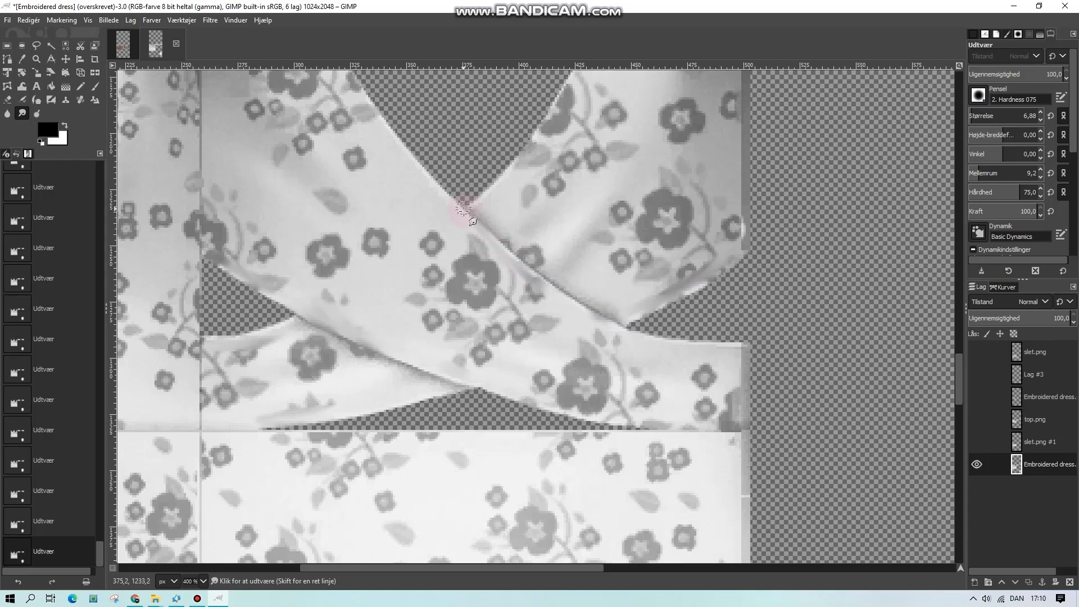
# - Smudge the flowers away along the wrap's upper edge and neckline, undoing the oversized stroke and reducing the brush size to 8,65
pyautogui.moveTo(497, 264); pyautogui.dragTo(549, 292)
pyautogui.moveTo(455, 235); pyautogui.dragTo(487, 253)
pyautogui.scroll(3, 552, 312)
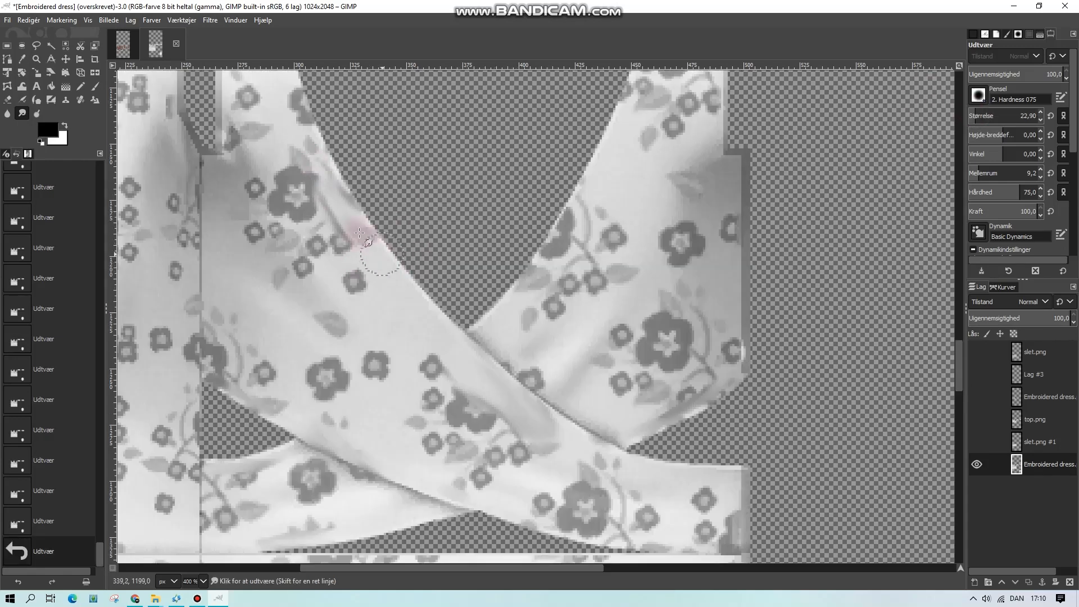
pyautogui.click(67, 521)
pyautogui.moveTo(974, 117); pyautogui.dragTo(970, 116)
pyautogui.moveTo(302, 142); pyautogui.dragTo(339, 194)
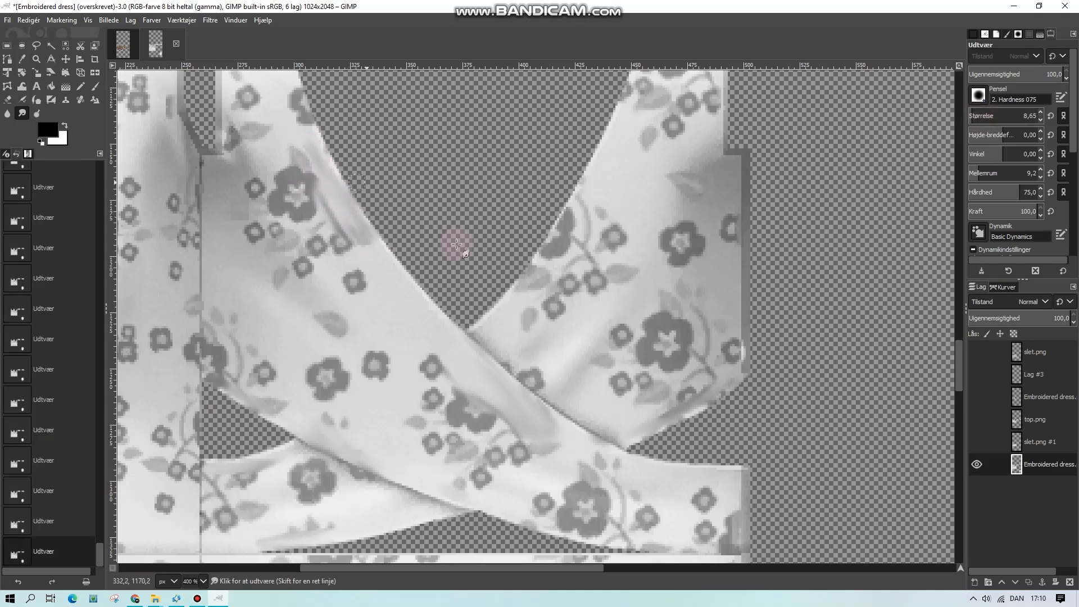
pyautogui.scroll(3, 456, 245)
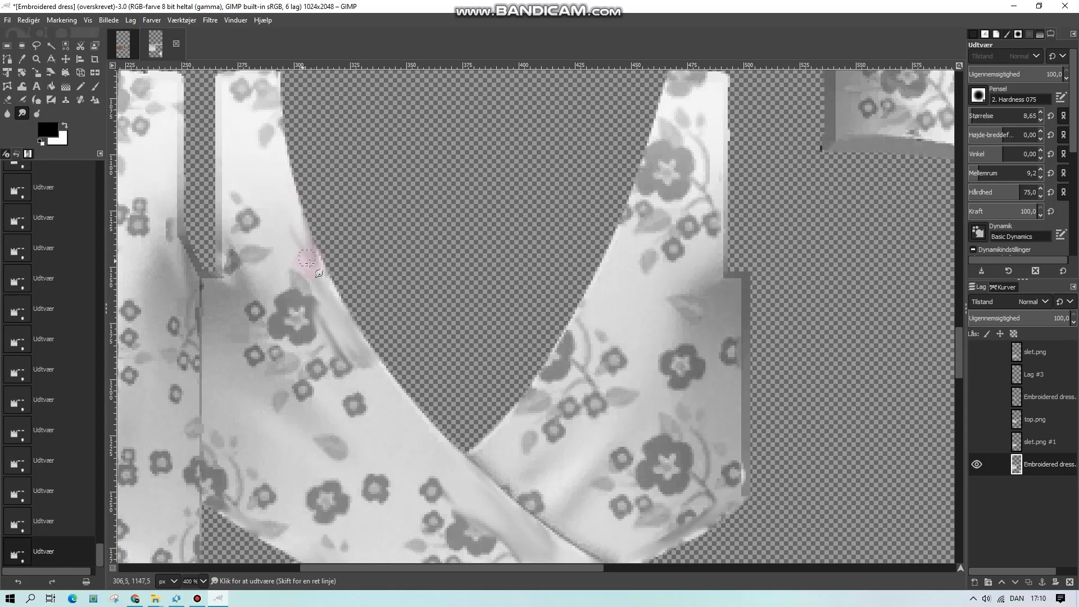
pyautogui.scroll(3, 281, 236)
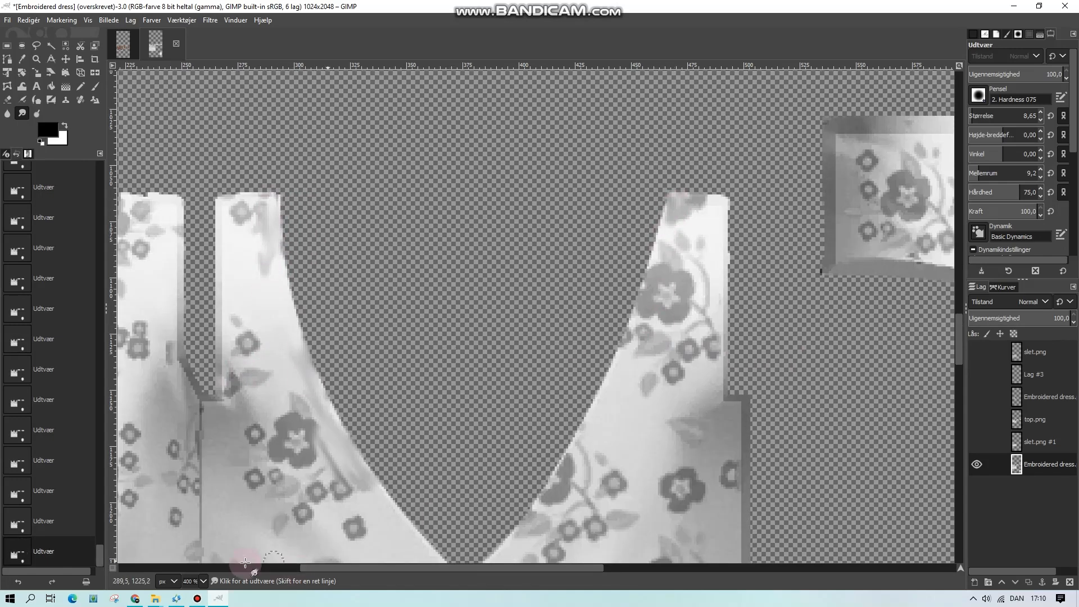
# - Switch to Sims 4 Studio to rotate and examine the dress model, and return to GIMP
pyautogui.click(219, 596)
pyautogui.moveTo(358, 351); pyautogui.dragTo(791, 376)
pyautogui.click(219, 597)
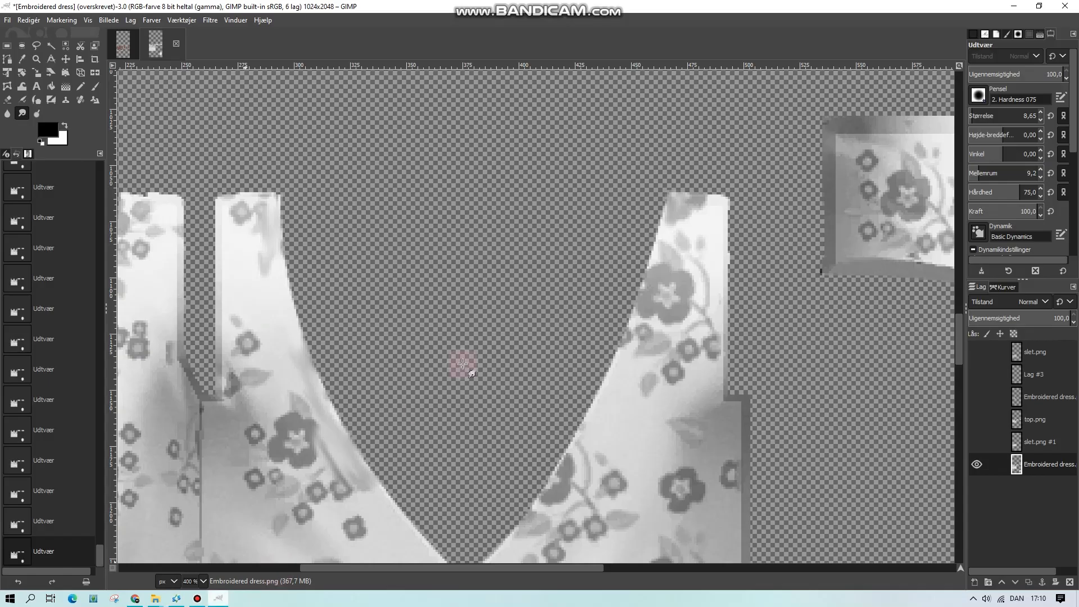
# - Smudge out the small flower beside the wrap fold below the V-neck with the 8,65 brush
pyautogui.scroll(-9, 462, 364)
pyautogui.click(36, 46)
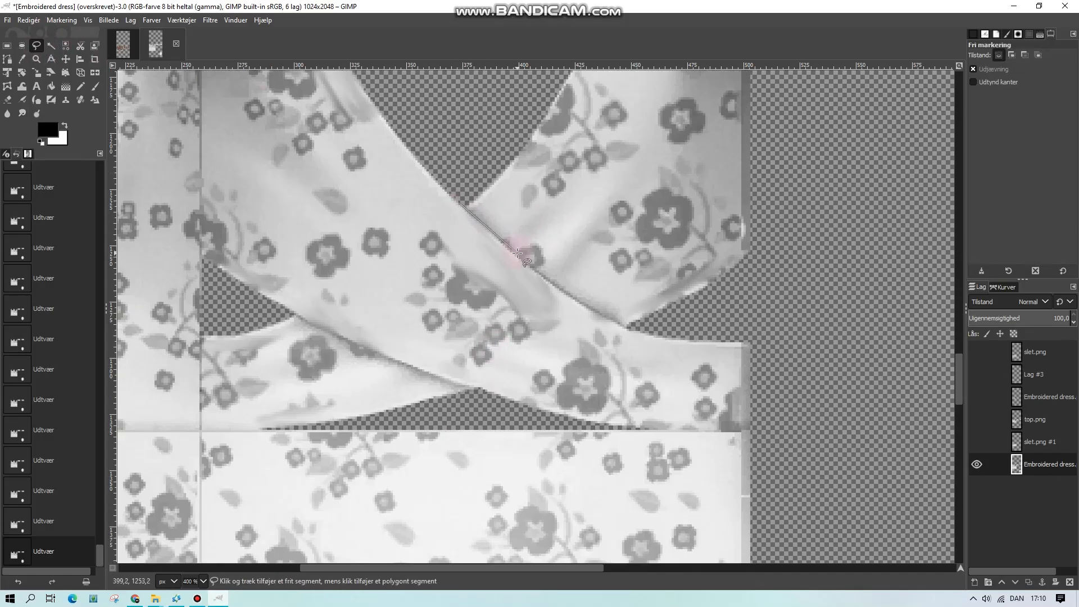
pyautogui.click(22, 113)
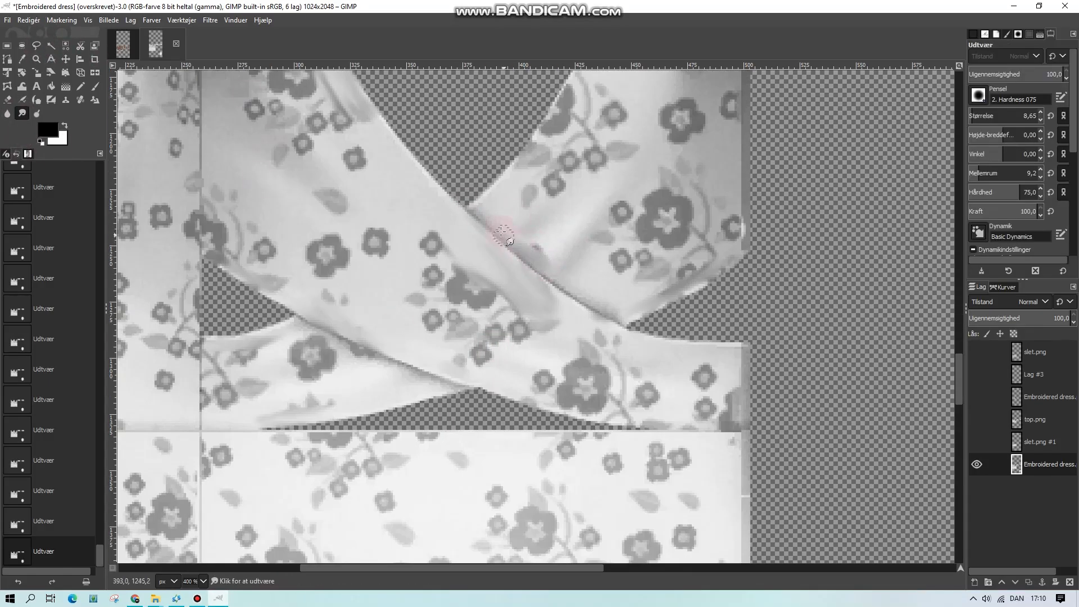
pyautogui.moveTo(552, 248)
pyautogui.mouseDown()
pyautogui.moveTo(549, 260)
pyautogui.moveTo(535, 255)
pyautogui.mouseUp()
# - Outline the thin shaded wrap fold from the V-neck's point to the side cutout with Free Select
pyautogui.click(36, 46)
pyautogui.click(464, 207)
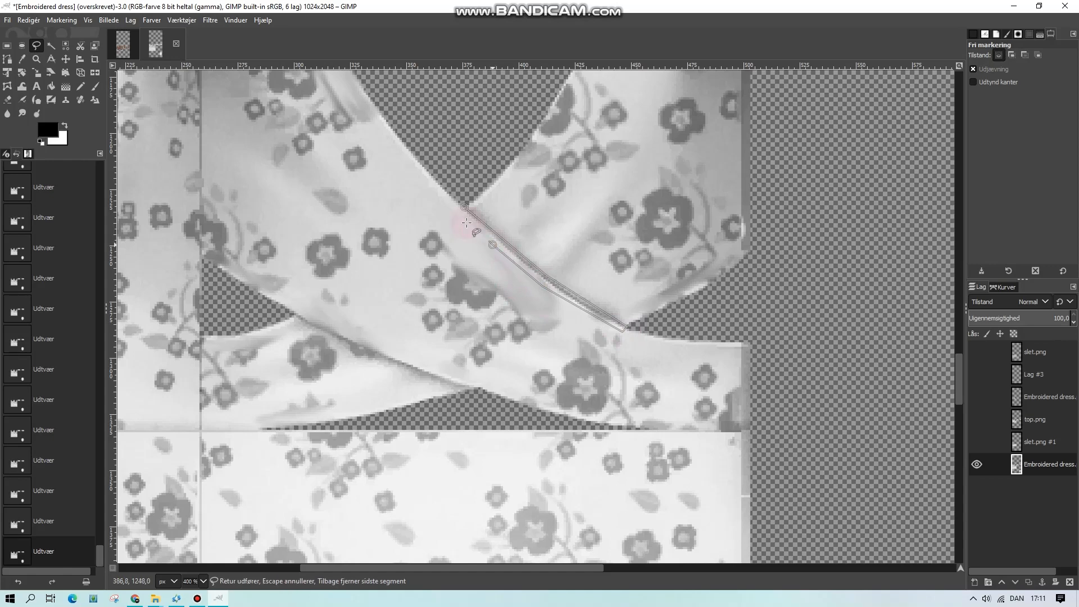
pyautogui.click(22, 46)
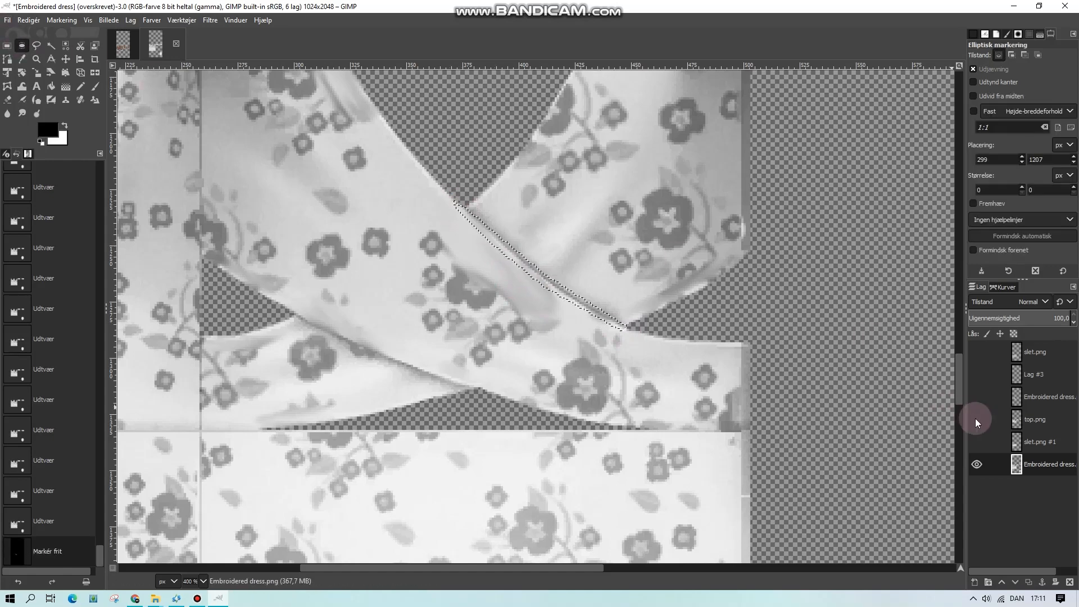
# - Show top.png and slet.png #1 again and merge top.png down into slet.png #1
pyautogui.click(977, 420)
pyautogui.click(976, 442)
pyautogui.rightClick(1037, 424)
pyautogui.click(905, 168)
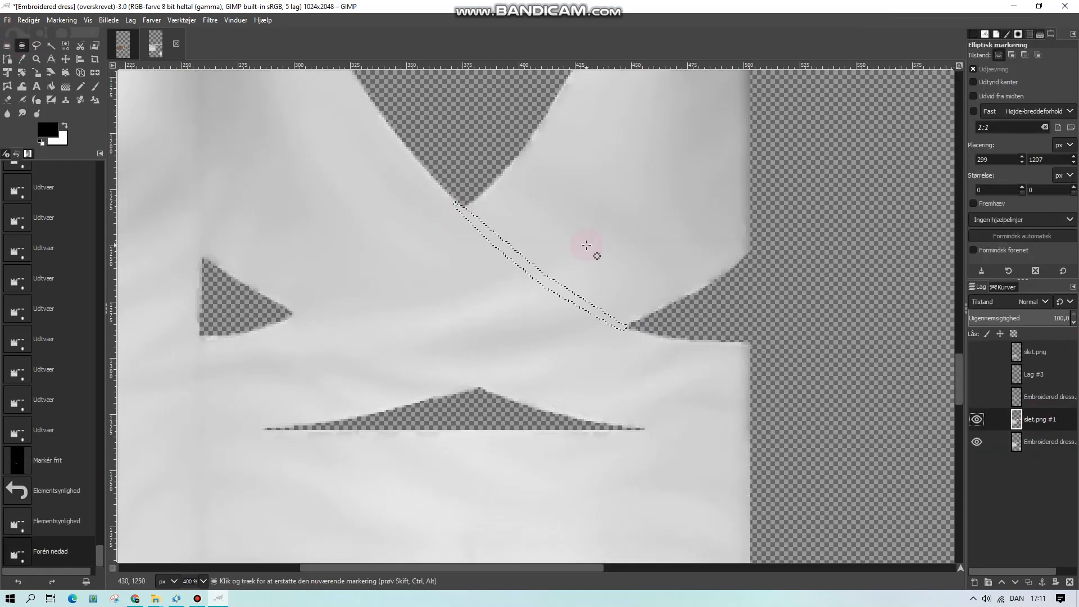
# - Clear the outlined upper wrap fold from slet.png #1 and remove the selection
pyautogui.press('Delete')
pyautogui.click(7, 45)
pyautogui.click(403, 266)
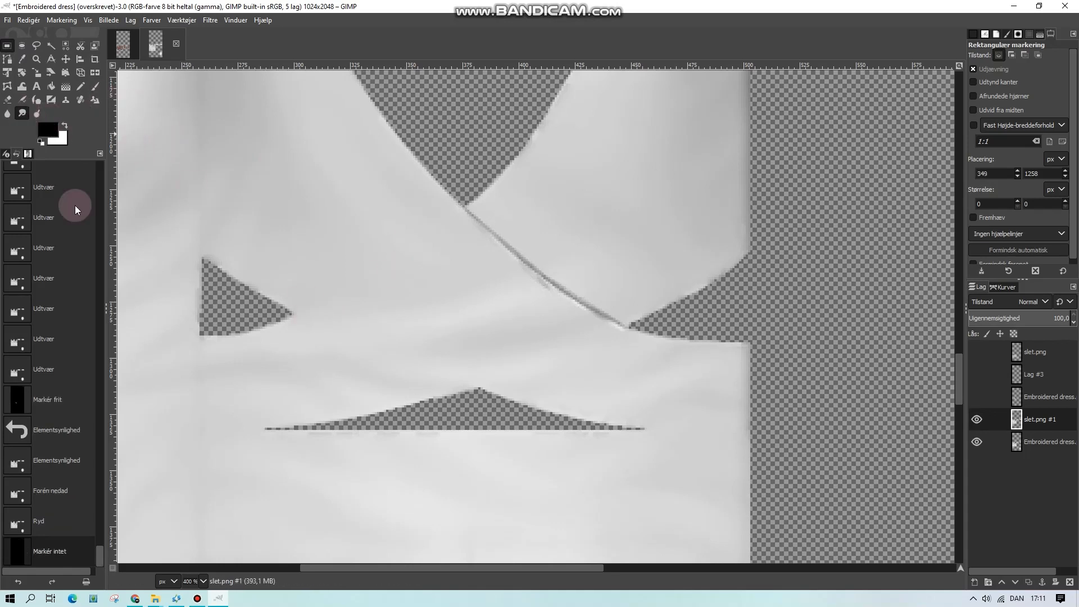
# - Smudge the edges of the revealed upper fold between the V-neck's point and the side cutout with the 8,65 brush
pyautogui.click(203, 580)
pyautogui.click(196, 457)
pyautogui.moveTo(559, 282); pyautogui.dragTo(520, 238)
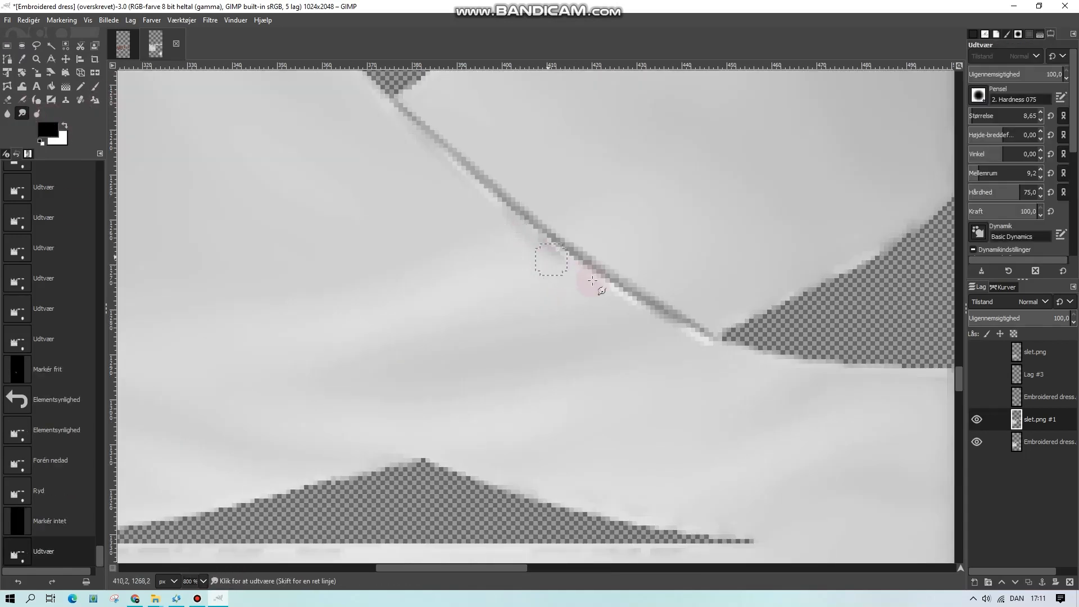
pyautogui.moveTo(659, 324)
pyautogui.mouseDown()
pyautogui.moveTo(542, 253)
pyautogui.moveTo(485, 193)
pyautogui.moveTo(536, 242)
pyautogui.moveTo(421, 162)
pyautogui.moveTo(395, 111)
pyautogui.mouseUp()
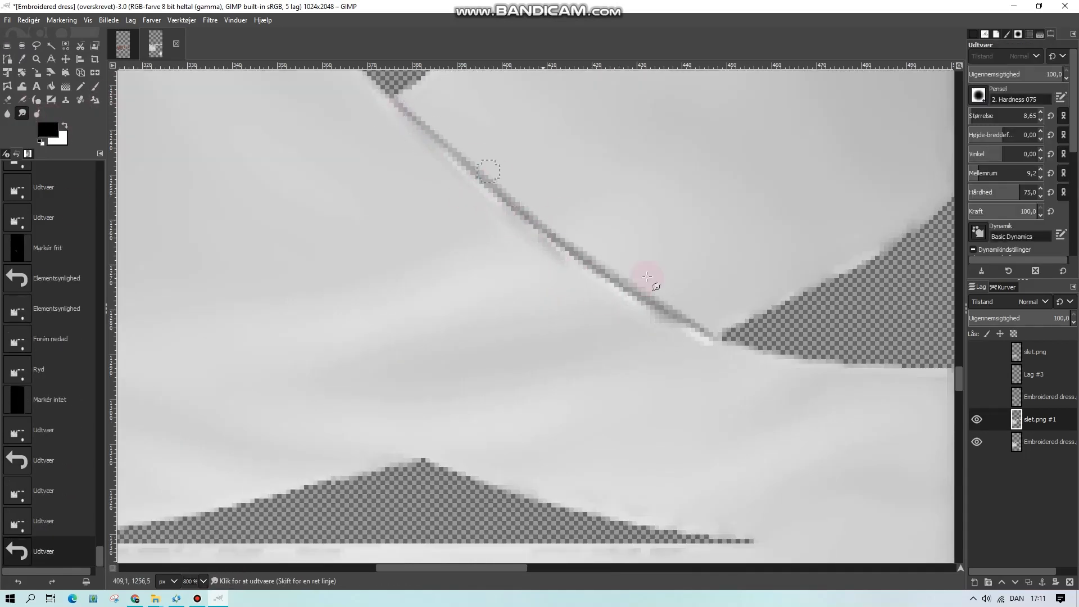
pyautogui.click(203, 581)
pyautogui.click(198, 504)
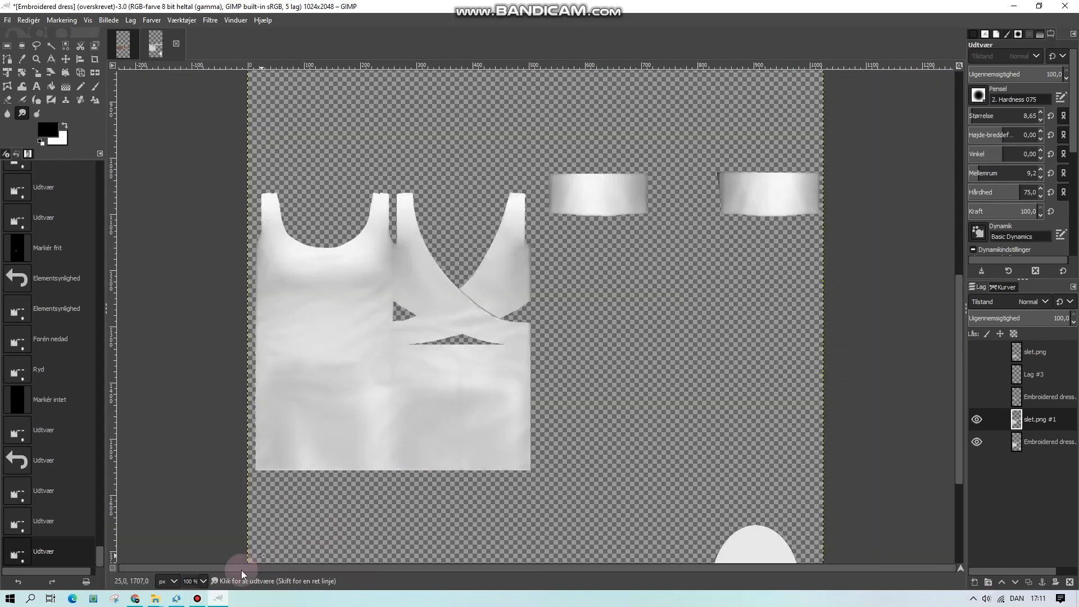
pyautogui.click(203, 580)
pyautogui.click(197, 474)
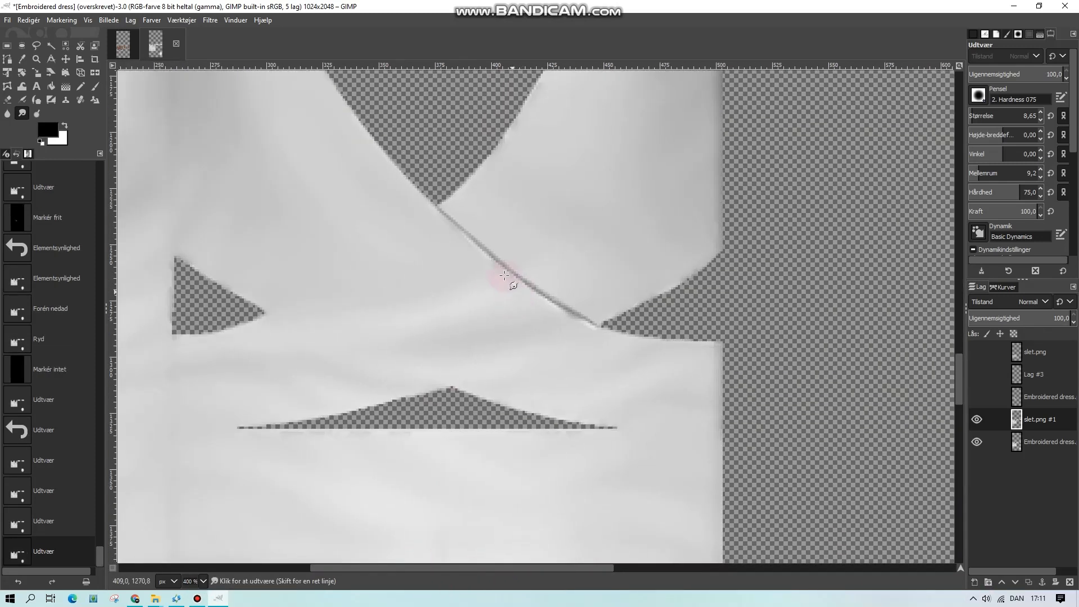
pyautogui.moveTo(565, 330); pyautogui.dragTo(481, 265)
# - Hide slet.png #1 and outline the lower wrap fold from the side cutout to the waist cutout's peak with Free Select
pyautogui.click(976, 419)
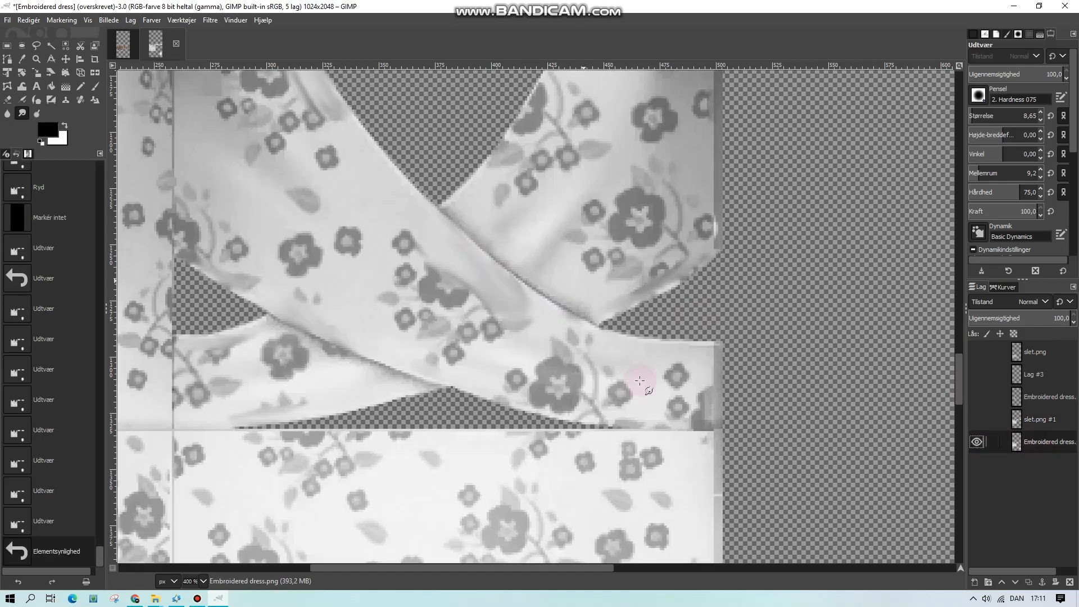
pyautogui.click(36, 46)
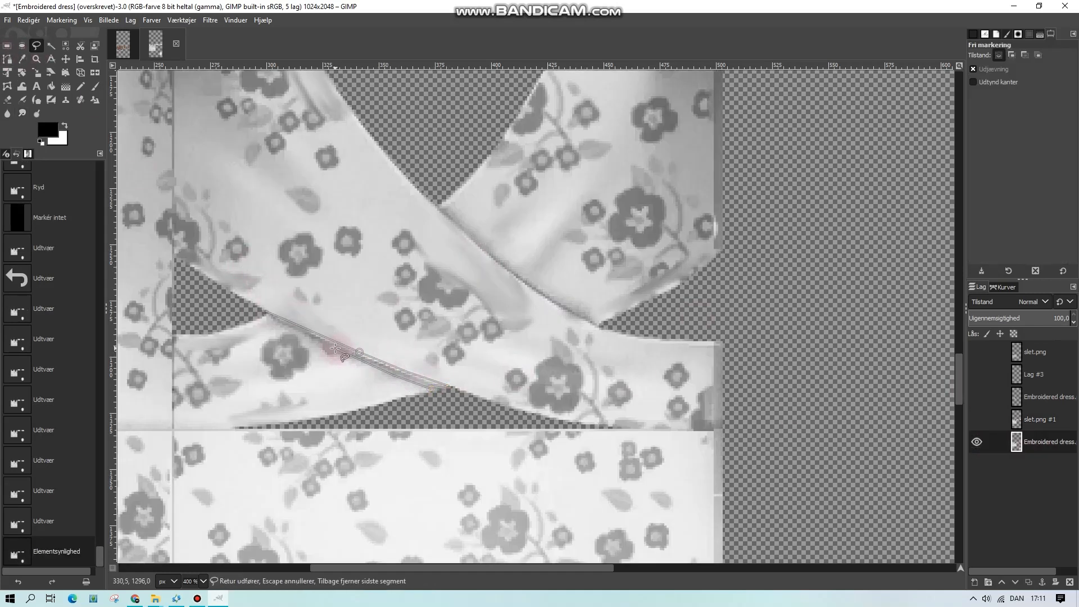
pyautogui.click(265, 312)
# - Show slet.png #1 again, clear the outlined lower fold from it, and remove the selection
pyautogui.click(21, 46)
pyautogui.click(976, 419)
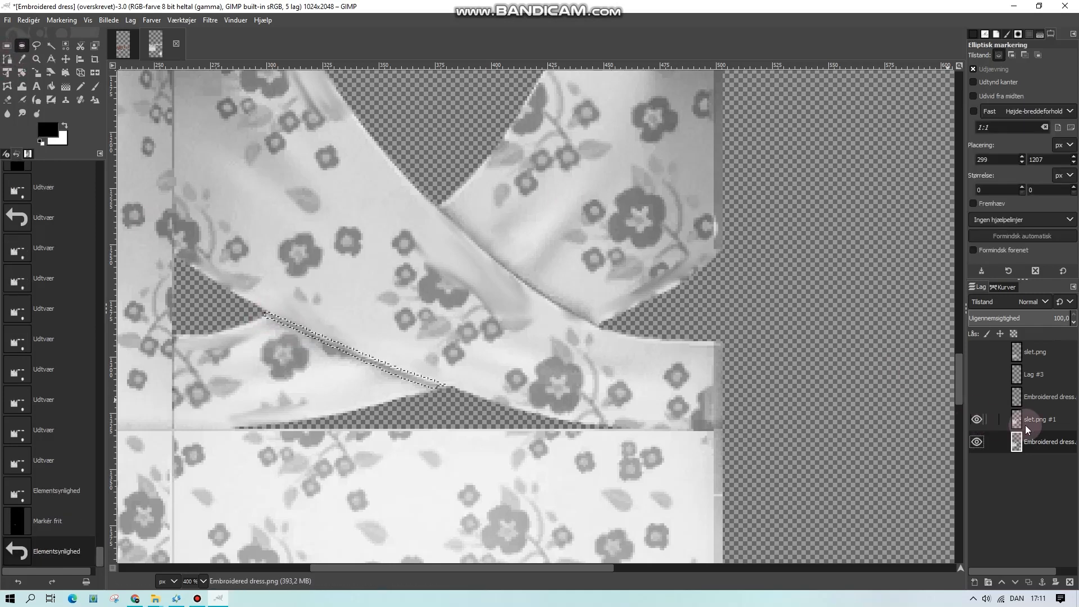
pyautogui.press('Delete')
pyautogui.hotkey('ctrl', 'shift', 'a')
# - Smudge along the edges of the revealed lower wrap fold with the 8,65 brush
pyautogui.click(22, 113)
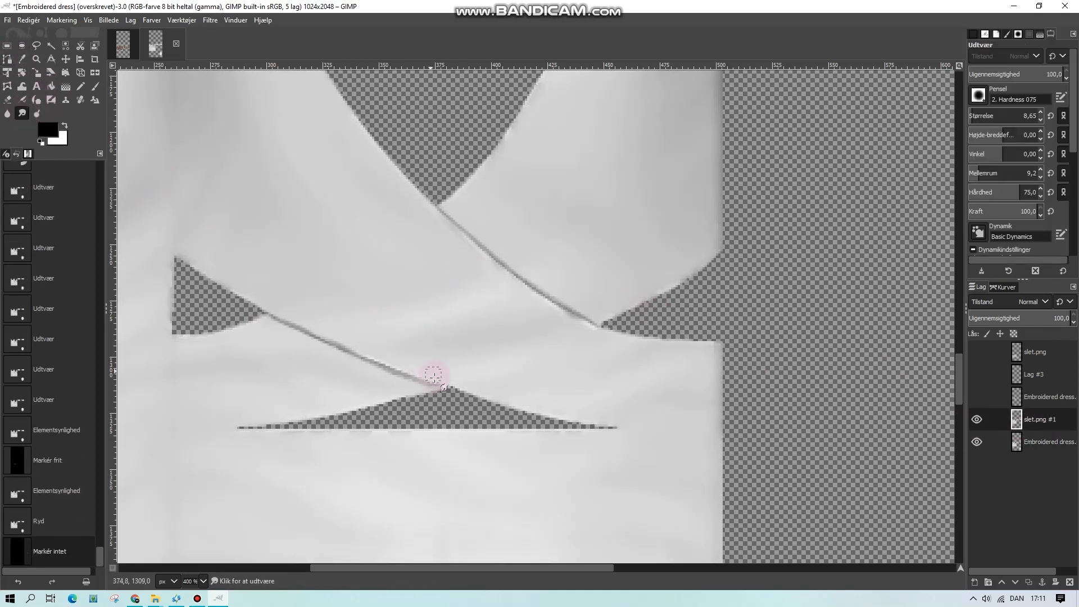
pyautogui.click(429, 375)
pyautogui.click(428, 378)
pyautogui.click(281, 315)
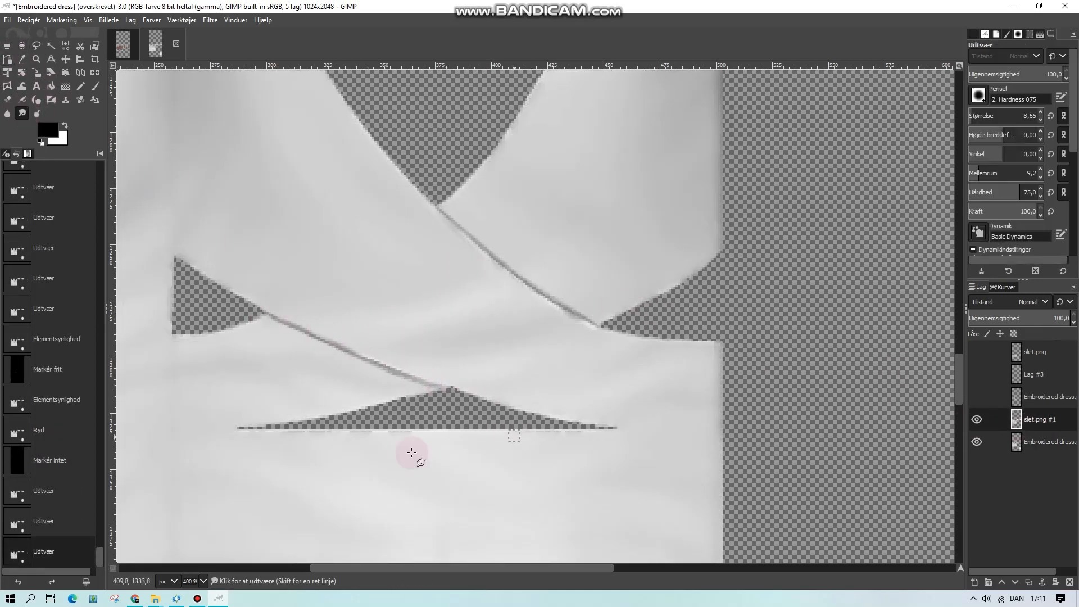
# - Examine the folds and cutouts at several magnifications, comparing slet.png #1 with the floral dress layer beneath it
pyautogui.click(204, 580)
pyautogui.click(197, 534)
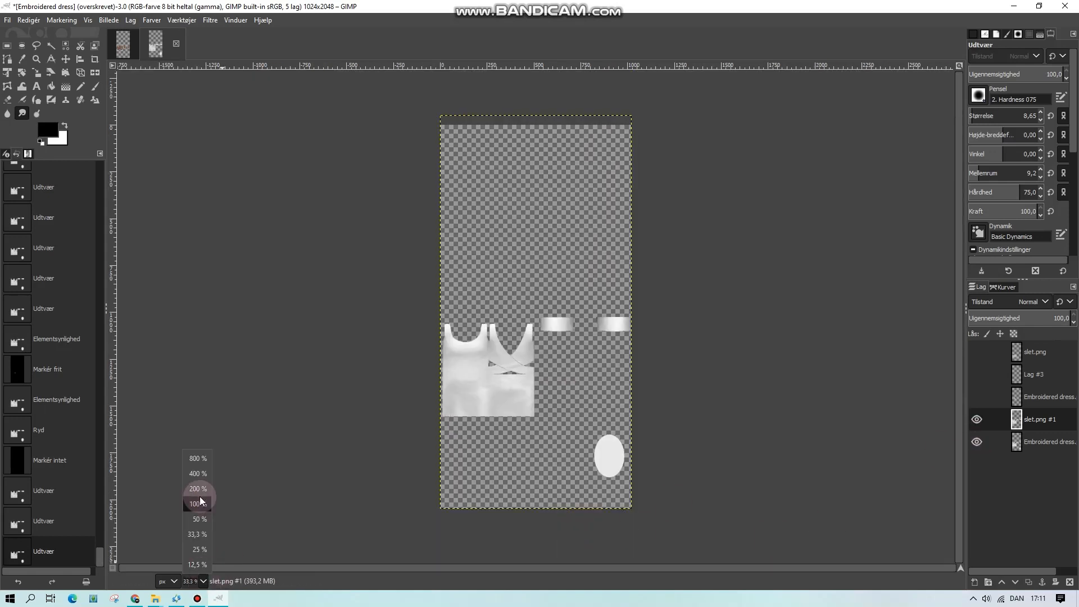
pyautogui.click(199, 493)
pyautogui.hscroll(-3, 241, 549)
pyautogui.scroll(-3, 240, 548)
pyautogui.click(977, 419)
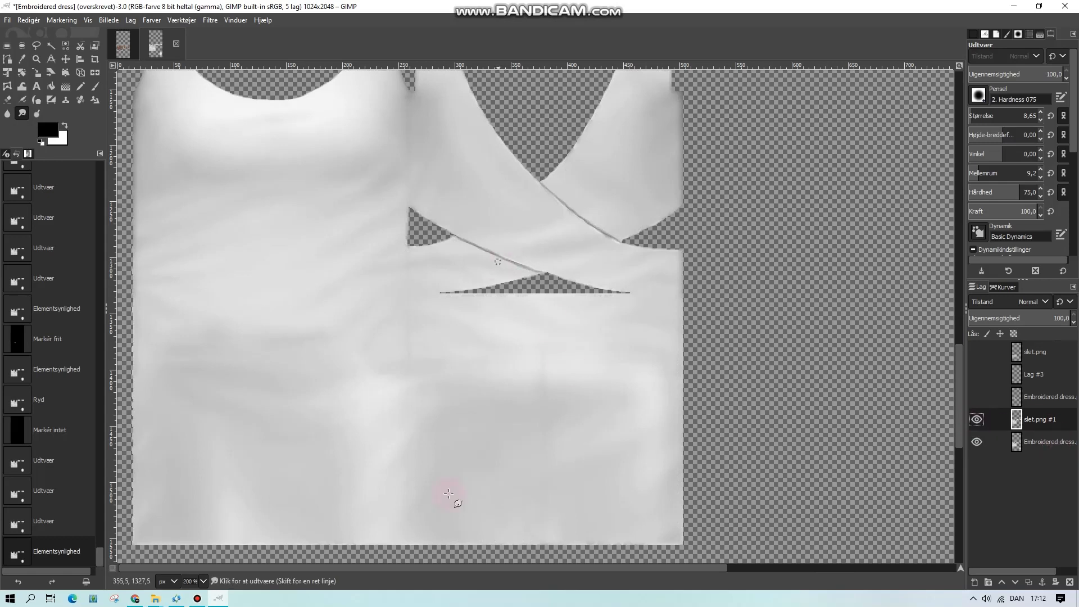
pyautogui.click(203, 581)
pyautogui.click(197, 476)
pyautogui.moveTo(386, 569); pyautogui.dragTo(342, 568)
pyautogui.scroll(2, 551, 399)
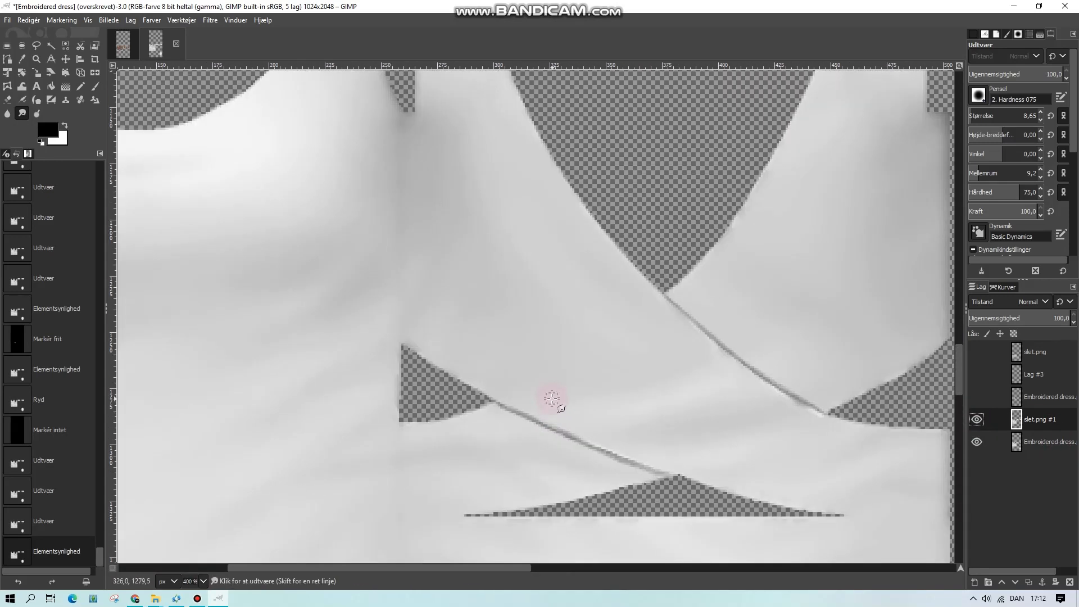
pyautogui.scroll(-3, 552, 398)
pyautogui.click(977, 419)
pyautogui.click(977, 419)
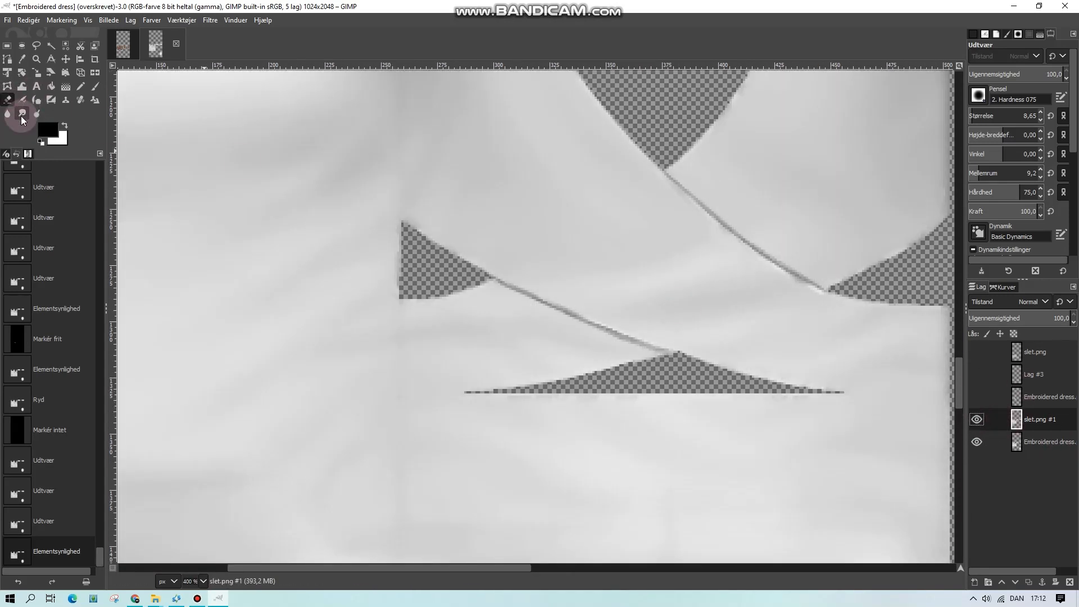
# - Smudge the upper edge of the left side cutout and the waist cutout's peak, and undo the final strokes
pyautogui.moveTo(477, 267)
pyautogui.mouseDown()
pyautogui.moveTo(403, 218)
pyautogui.moveTo(454, 253)
pyautogui.mouseUp()
pyautogui.moveTo(454, 253); pyautogui.dragTo(405, 213)
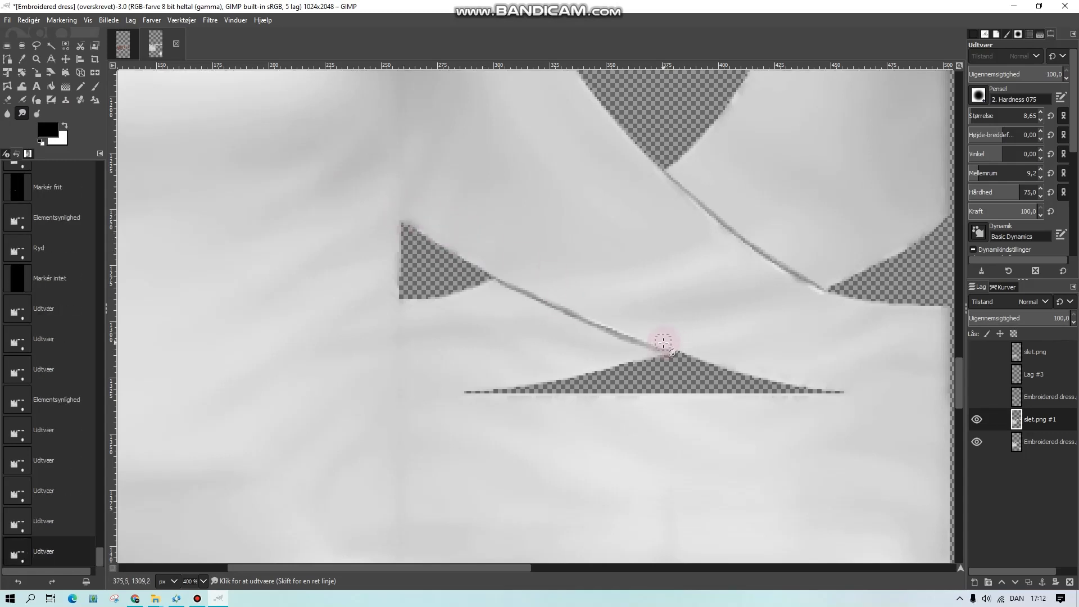
pyautogui.moveTo(663, 343); pyautogui.dragTo(676, 351)
pyautogui.click(978, 419)
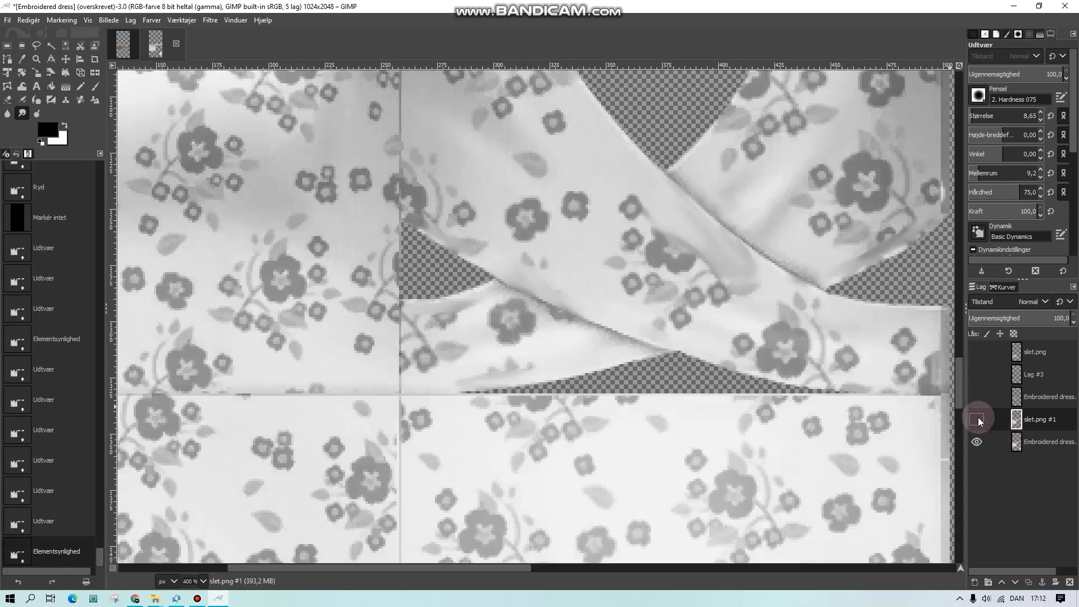
pyautogui.click(978, 419)
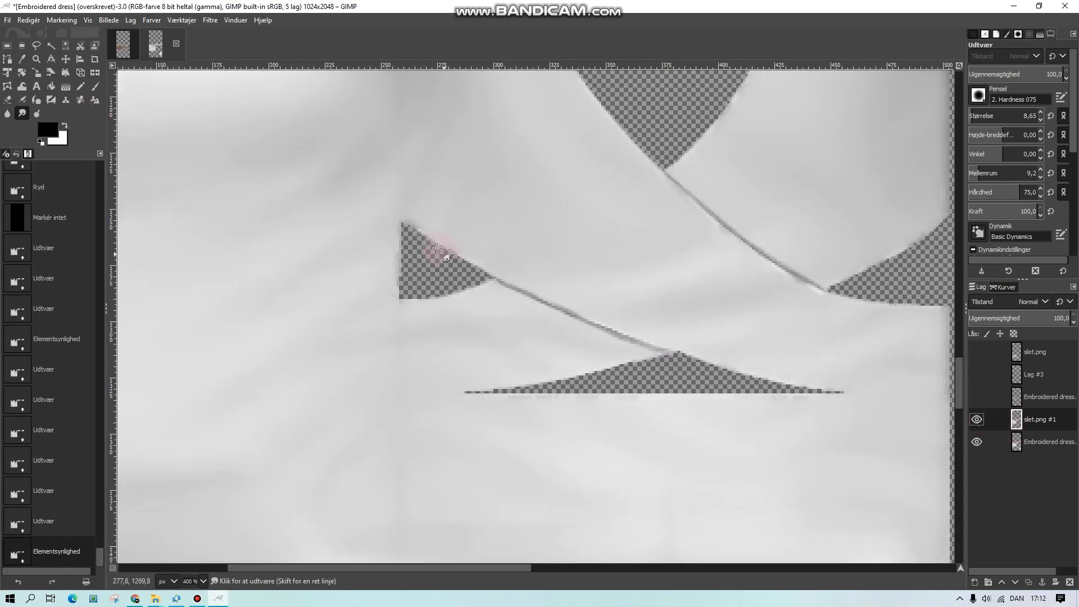
pyautogui.moveTo(438, 248); pyautogui.dragTo(421, 235)
pyautogui.moveTo(417, 226)
pyautogui.mouseDown()
pyautogui.moveTo(442, 253)
pyautogui.moveTo(425, 240)
pyautogui.mouseUp()
pyautogui.click(45, 484)
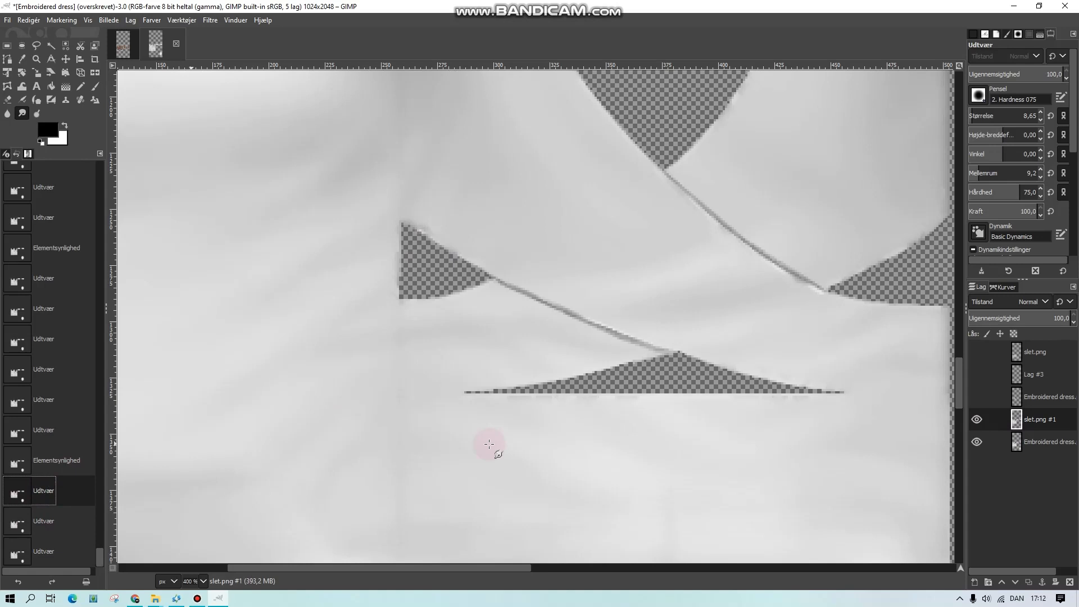
# - Add a new layer above slet.png #1 and trace the edges of both side cutouts and the waist cutout with a white 8,65 Pencil
pyautogui.click(975, 585)
pyautogui.press('Return')
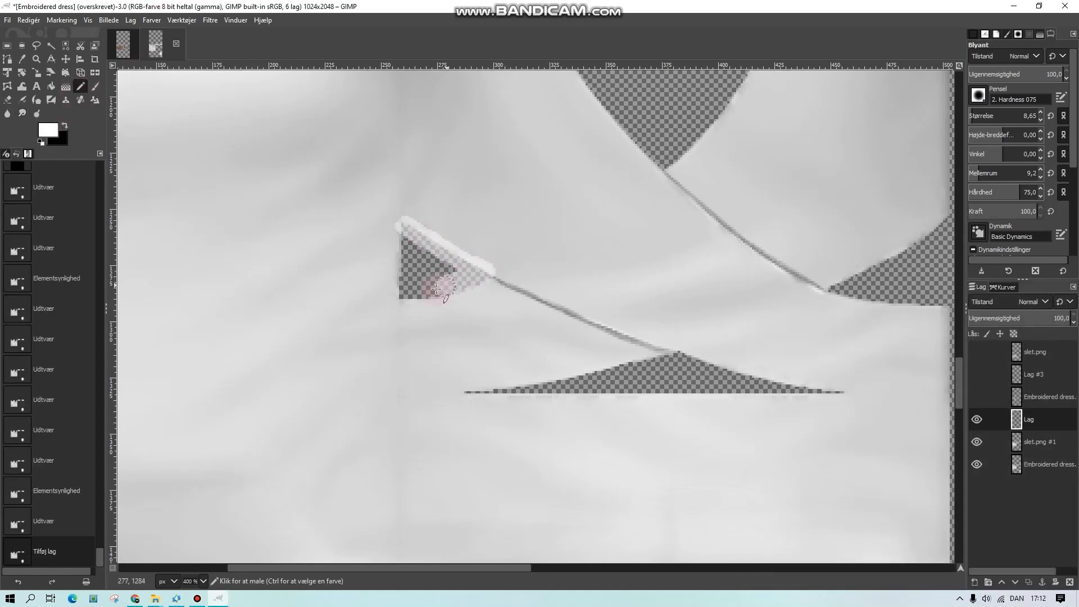
pyautogui.moveTo(410, 293); pyautogui.dragTo(472, 285)
pyautogui.moveTo(638, 368); pyautogui.dragTo(492, 390)
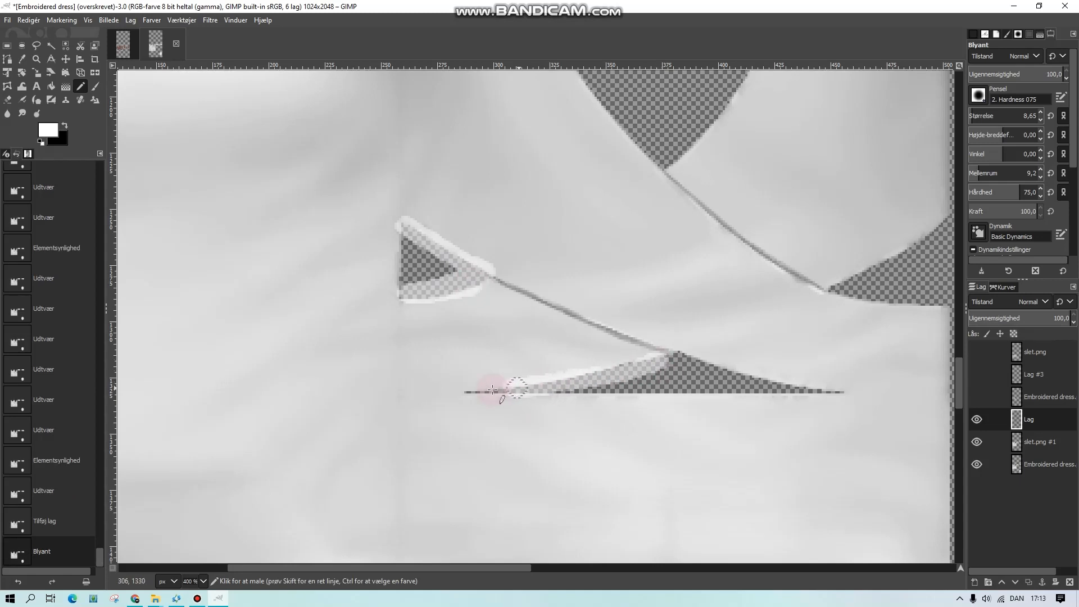
pyautogui.moveTo(621, 392); pyautogui.dragTo(818, 392)
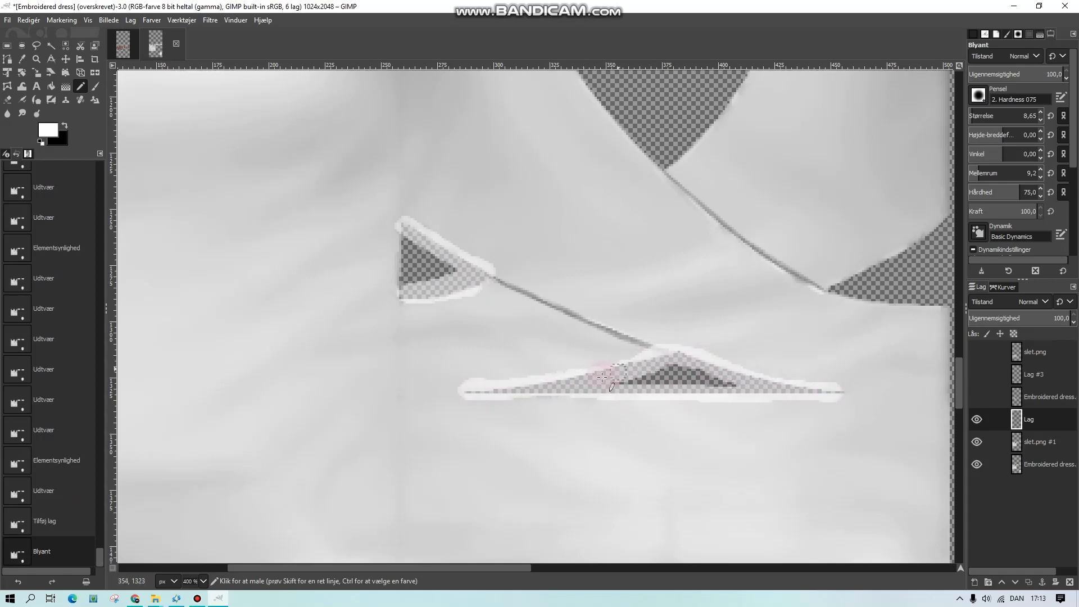
pyautogui.moveTo(444, 568); pyautogui.dragTo(568, 567)
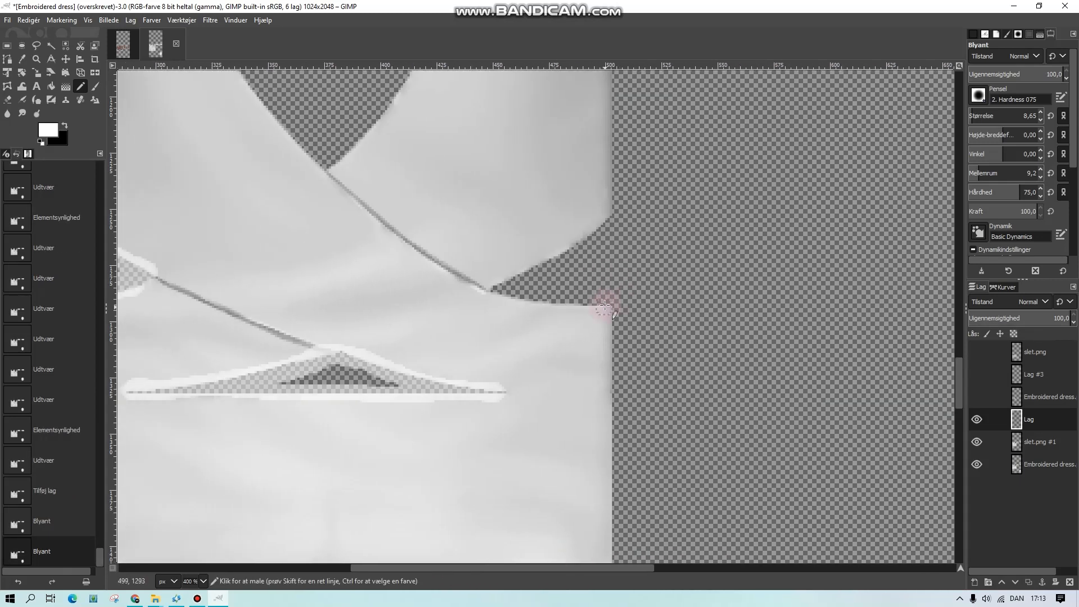
pyautogui.moveTo(505, 287); pyautogui.dragTo(621, 217)
pyautogui.scroll(5, 585, 320)
pyautogui.hscroll(-4, 585, 320)
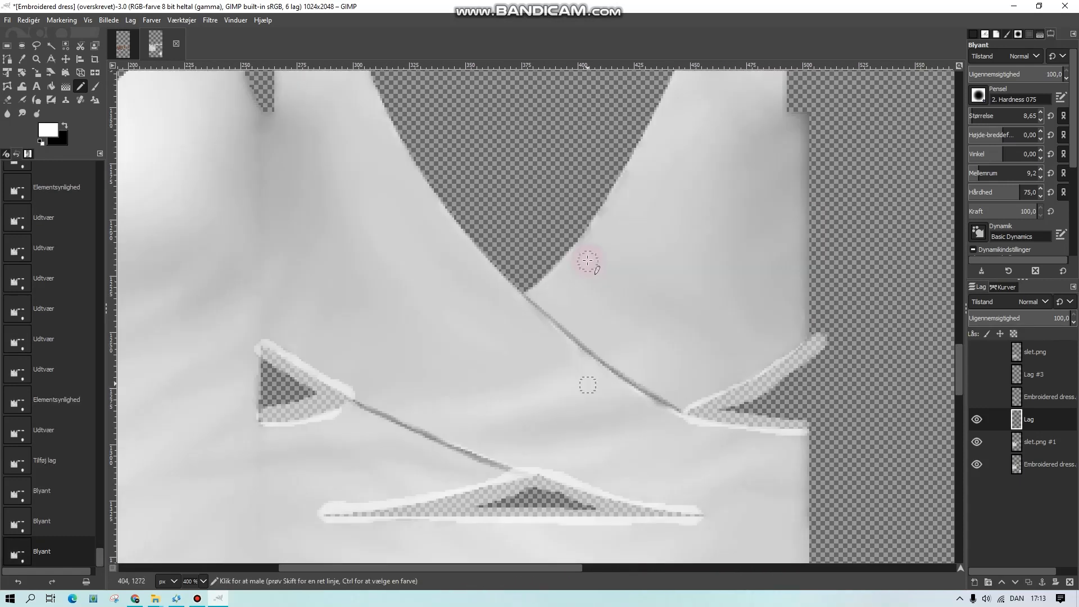
pyautogui.scroll(4, 723, 188)
pyautogui.moveTo(726, 153)
pyautogui.mouseDown()
pyautogui.moveTo(691, 276)
pyautogui.moveTo(644, 374)
pyautogui.moveTo(587, 450)
pyautogui.mouseUp()
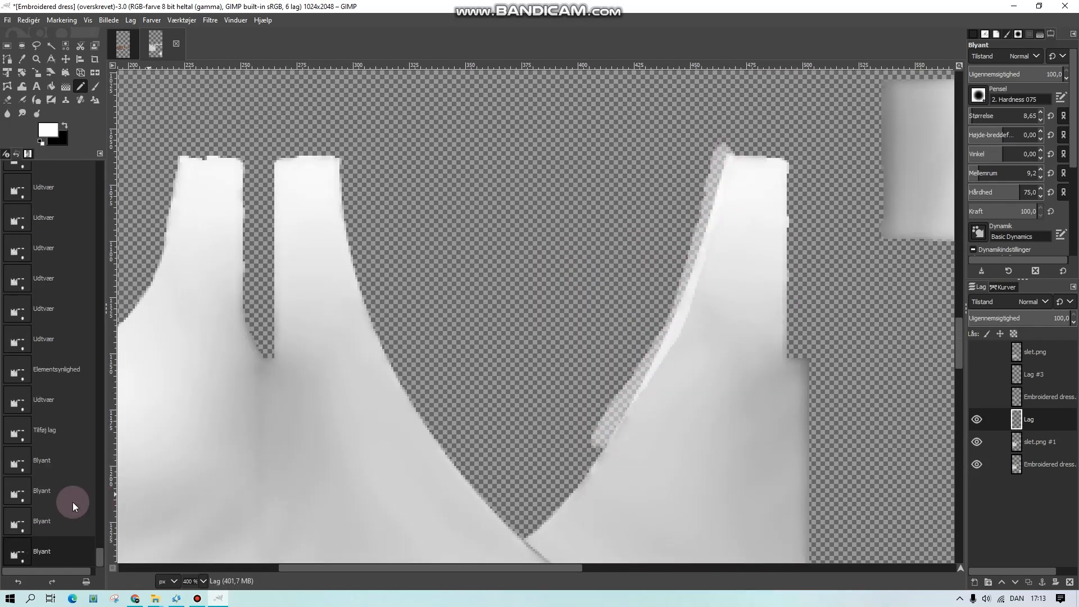
pyautogui.click(67, 518)
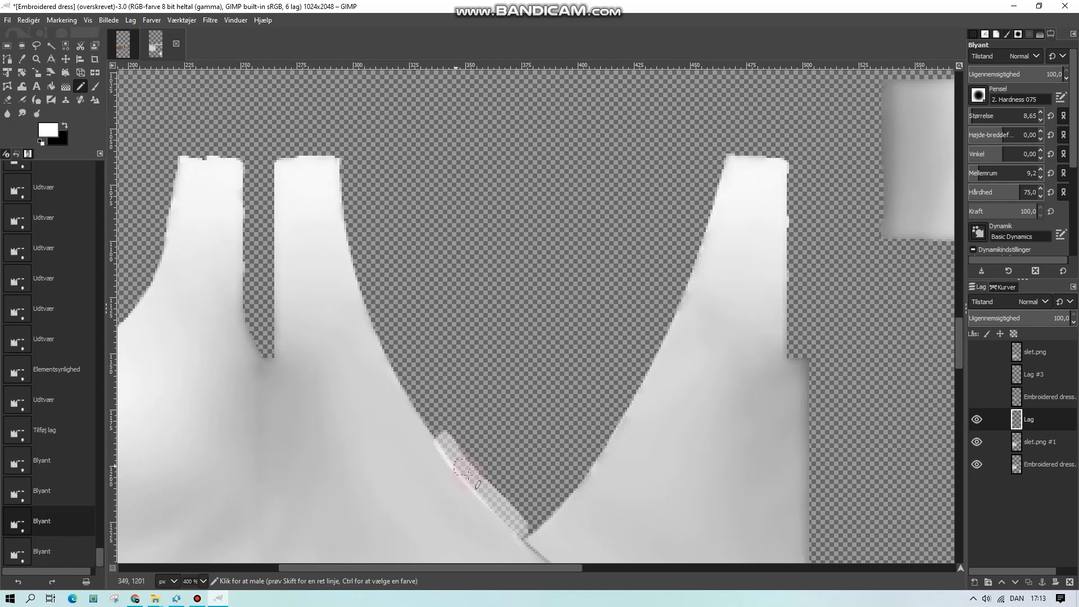
# - Trace both sides of the V-neck's point with the white Pencil and undo the stroke extending further up the neckline
pyautogui.moveTo(514, 527); pyautogui.dragTo(525, 536)
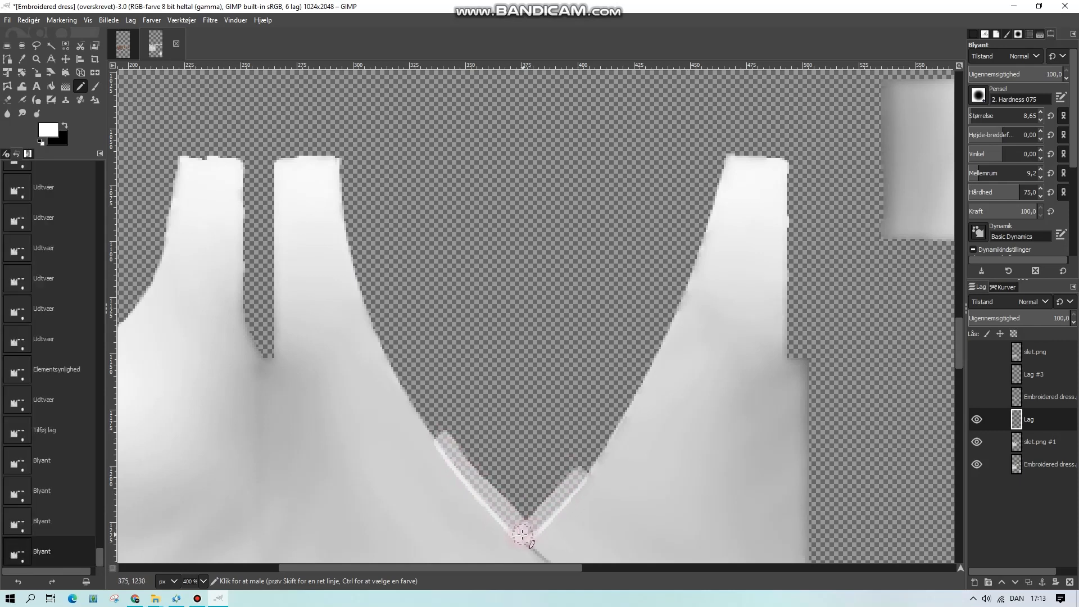
pyautogui.moveTo(442, 437); pyautogui.dragTo(410, 393)
pyautogui.click(53, 534)
# - Fill the translucent Pencil outlines around the V-neck, side cutouts and waist cutout with solid white using Bucket Fill
pyautogui.scroll(-5, 337, 534)
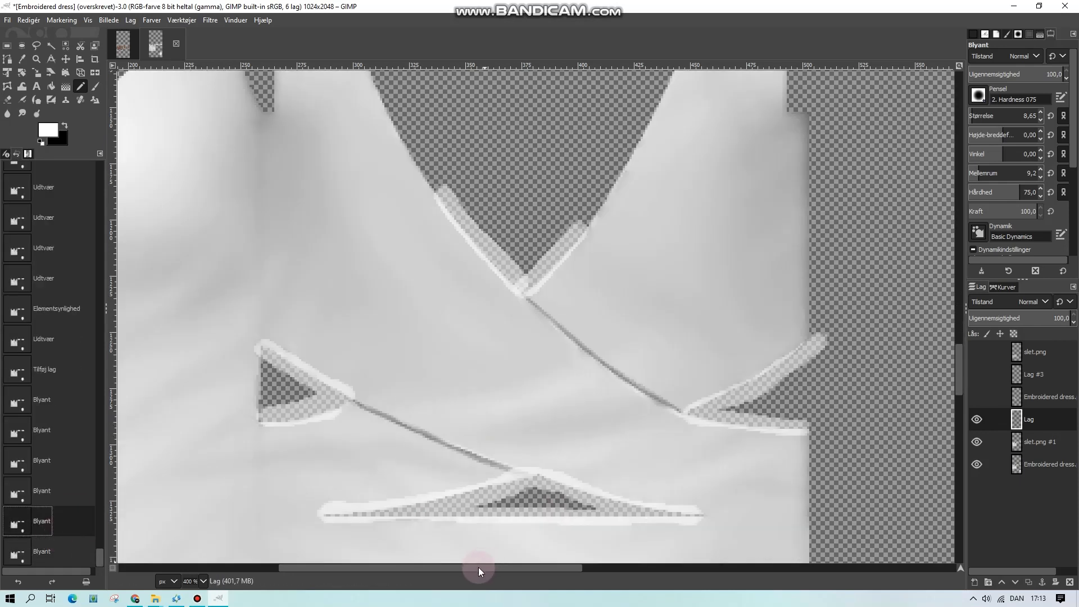
pyautogui.moveTo(479, 567); pyautogui.dragTo(327, 568)
pyautogui.moveTo(408, 567); pyautogui.dragTo(594, 567)
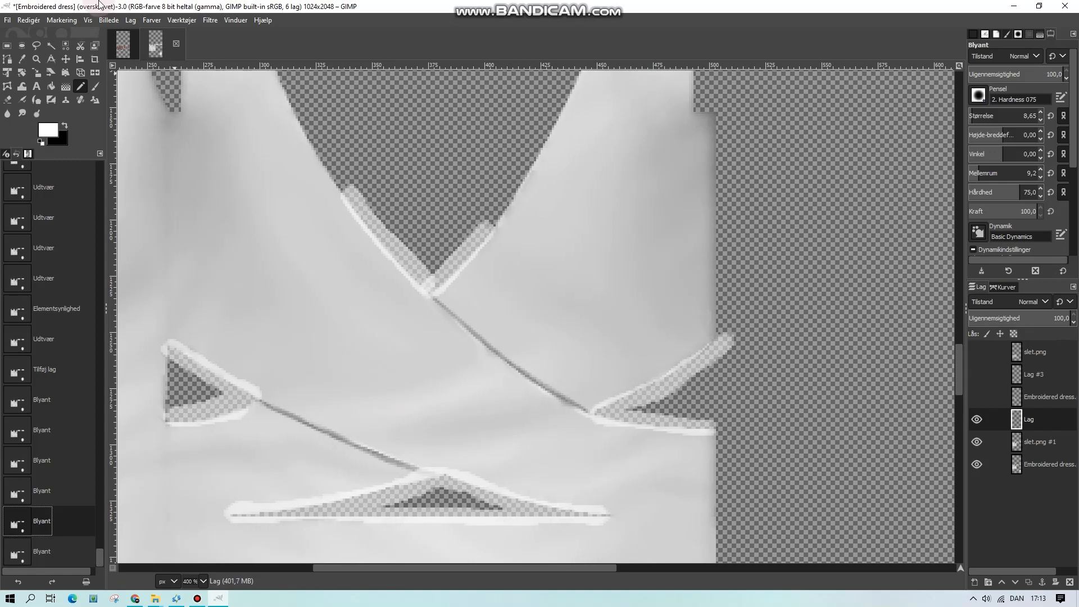
pyautogui.hotkey('shift', 'b')
pyautogui.click(421, 271)
pyautogui.click(213, 371)
pyautogui.click(397, 506)
pyautogui.click(706, 399)
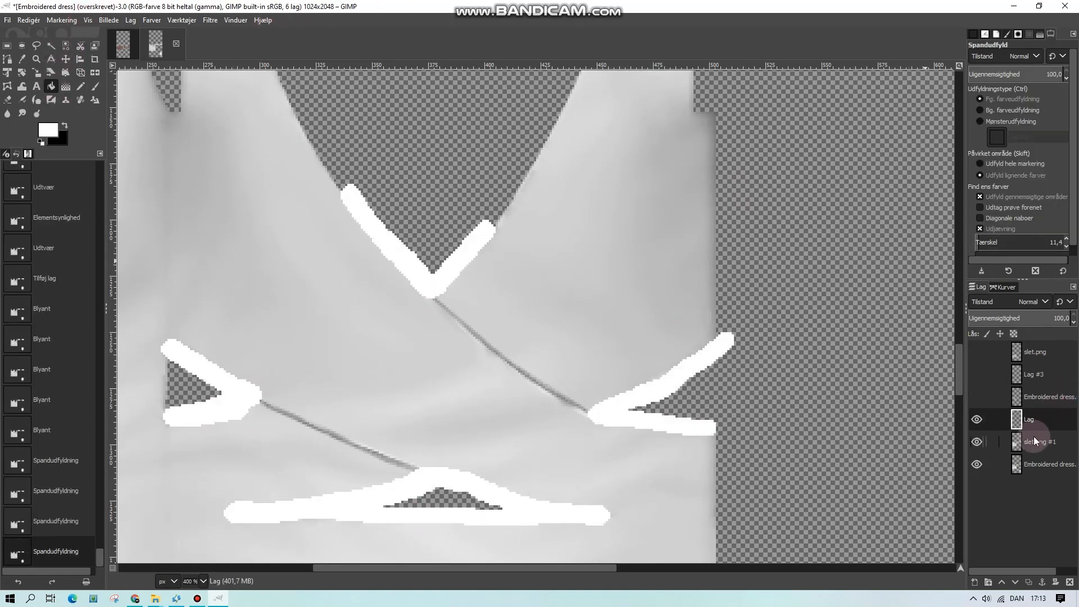
# - Select the transparent area of slet.png #1 by colour and clear the white overlapping it from the Lag layer
pyautogui.hotkey('shift', 'o')
pyautogui.click(722, 291)
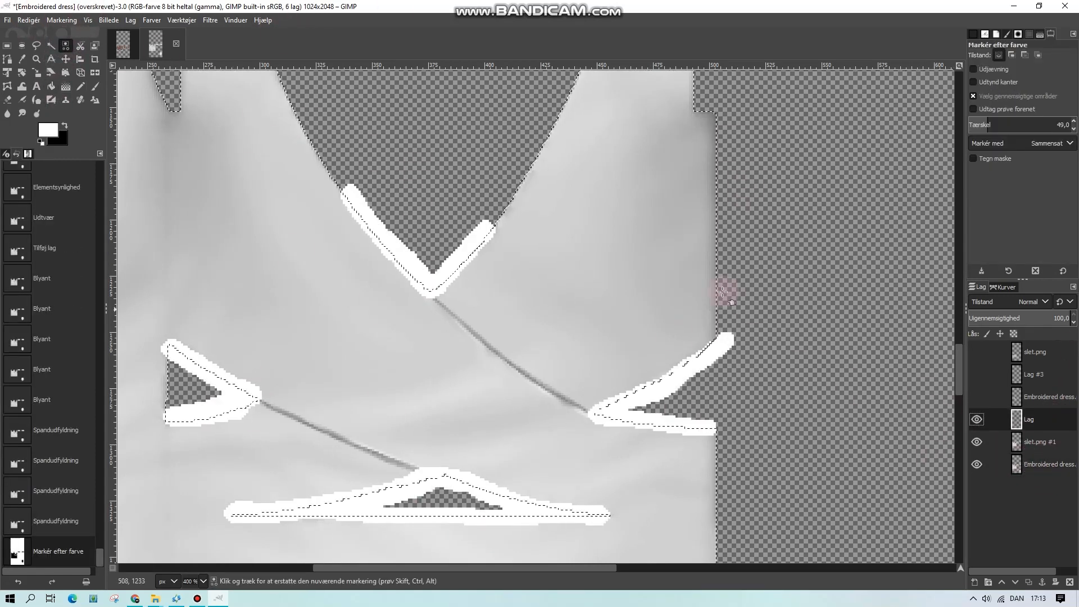
pyautogui.press('Delete')
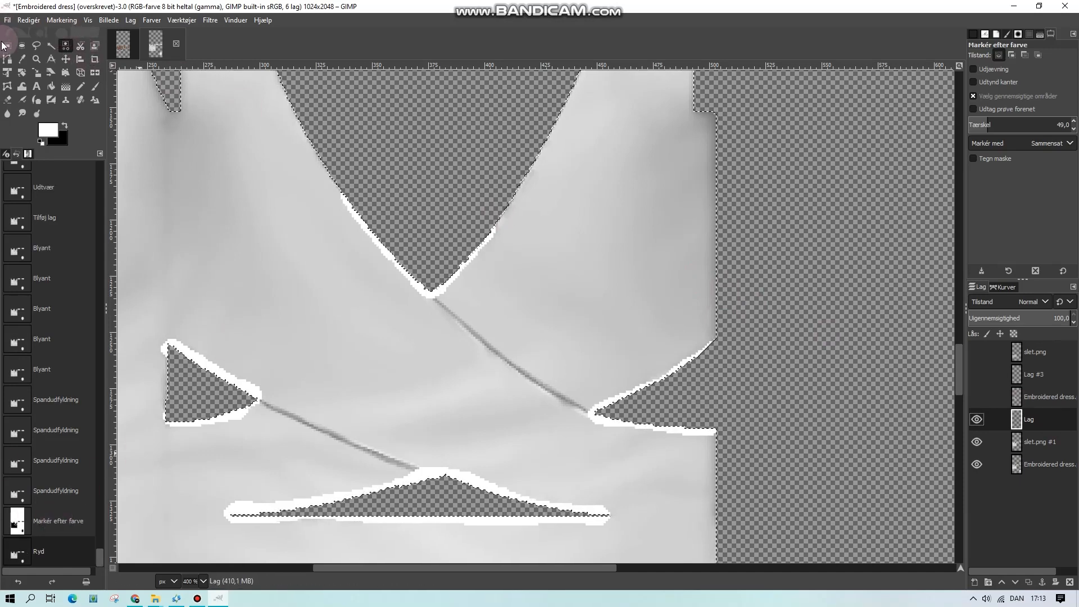
# - Invert the selection and apply a Gaussian blur to the white edging on the Lag layer
pyautogui.click(209, 20)
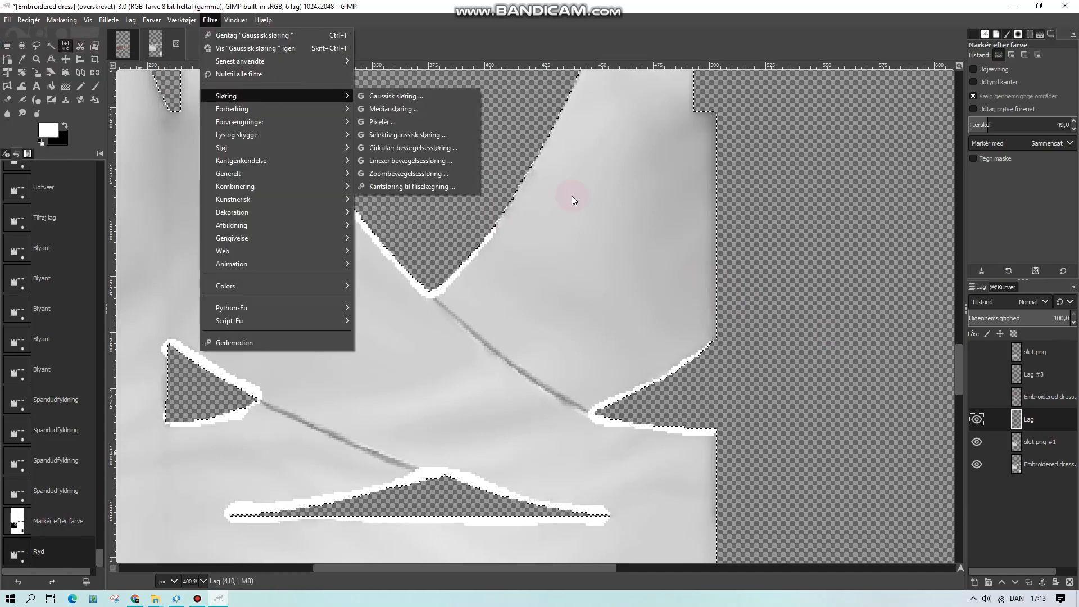
pyautogui.rightClick(572, 196)
pyautogui.moveTo(602, 239)
pyautogui.click(688, 266)
pyautogui.click(209, 20)
pyautogui.click(409, 96)
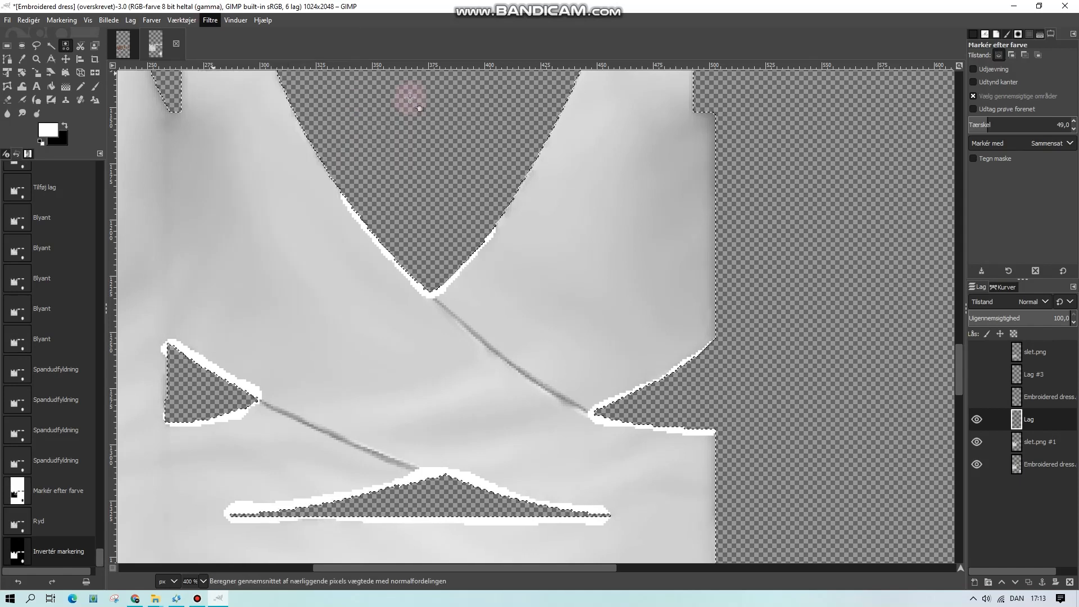
pyautogui.click(938, 274)
# - Erase the white glow covering the lower wrap fold's end at the peak of the waist cutout
pyautogui.click(9, 100)
pyautogui.scroll(-2, 440, 229)
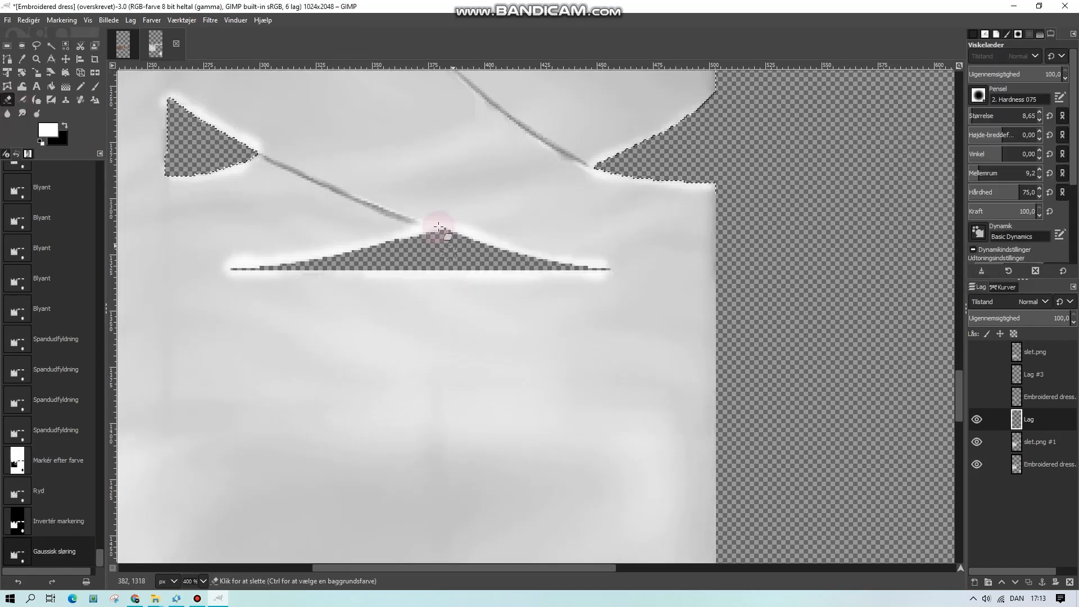
pyautogui.click(434, 230)
pyautogui.click(443, 236)
# - Set the Eraser size to 17.95 and trim the outer white glow around the waist cutout's edges
pyautogui.click(974, 116)
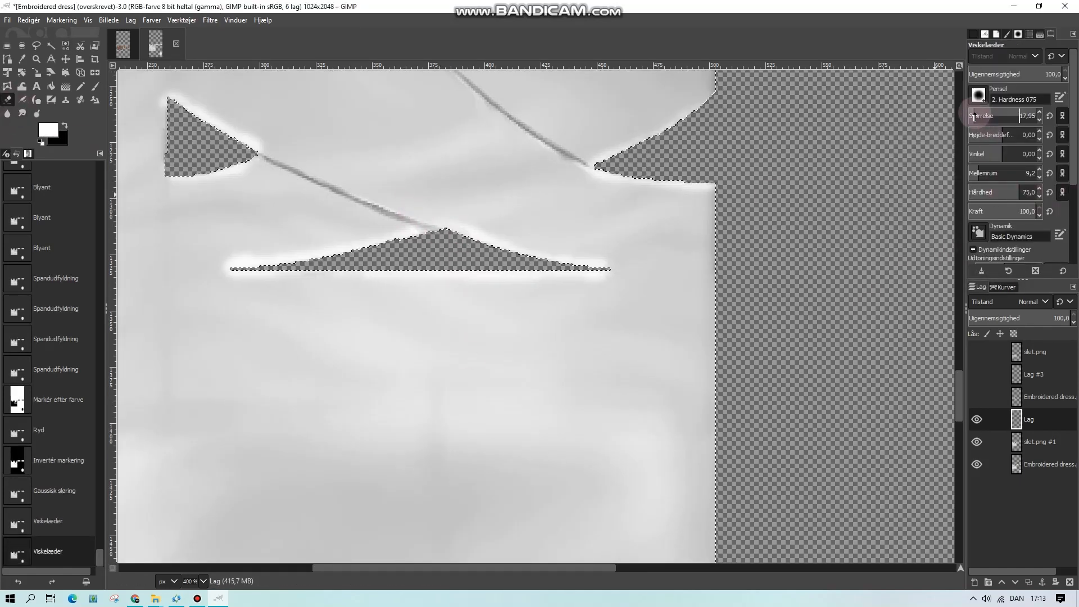
pyautogui.click(446, 228)
pyautogui.click(239, 263)
pyautogui.hotkey('ctrl', 'z')
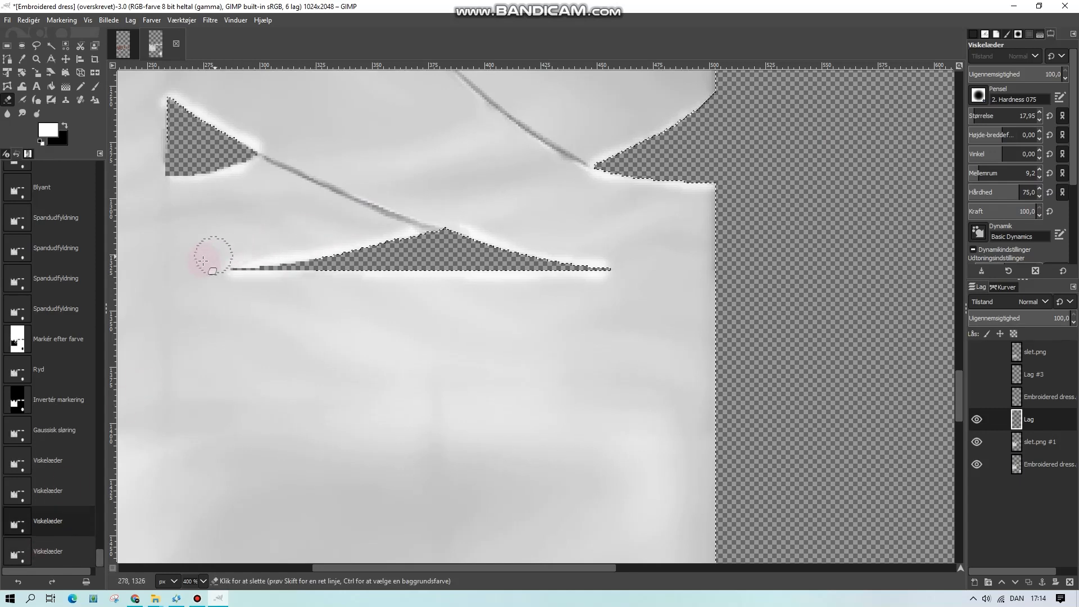
pyautogui.moveTo(342, 228); pyautogui.dragTo(197, 313)
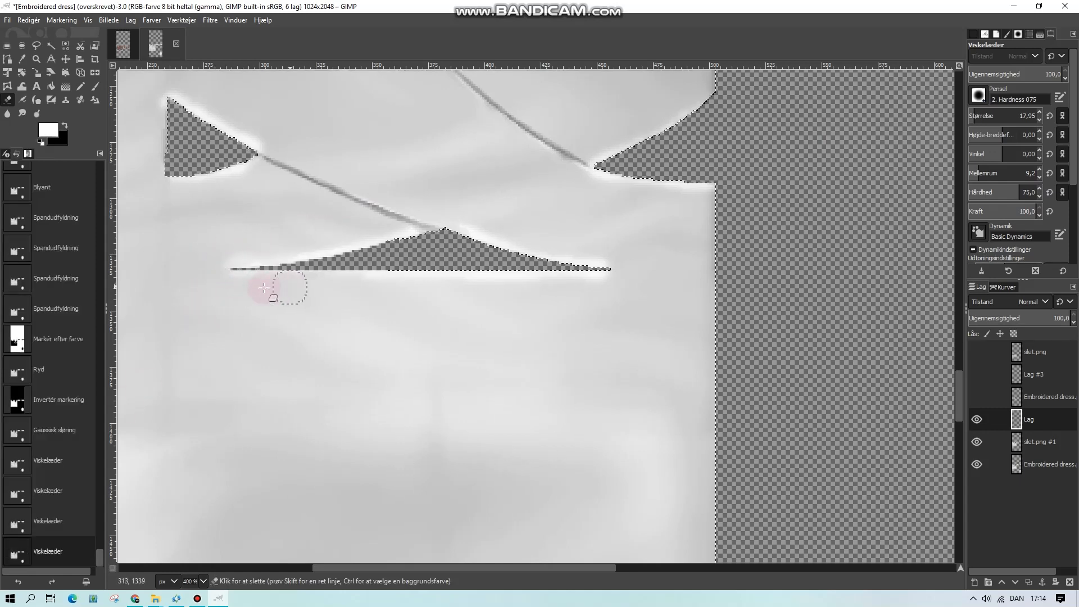
pyautogui.moveTo(264, 287); pyautogui.dragTo(236, 287)
pyautogui.moveTo(314, 286)
pyautogui.mouseDown()
pyautogui.moveTo(234, 287)
pyautogui.moveTo(561, 287)
pyautogui.moveTo(641, 263)
pyautogui.moveTo(503, 233)
pyautogui.moveTo(572, 249)
pyautogui.mouseUp()
# - Thin the white glow around the right side cutout, the waist cutout's upper left edge and the V-neck's point with the Eraser
pyautogui.moveTo(579, 187)
pyautogui.mouseDown()
pyautogui.moveTo(568, 169)
pyautogui.moveTo(644, 111)
pyautogui.mouseUp()
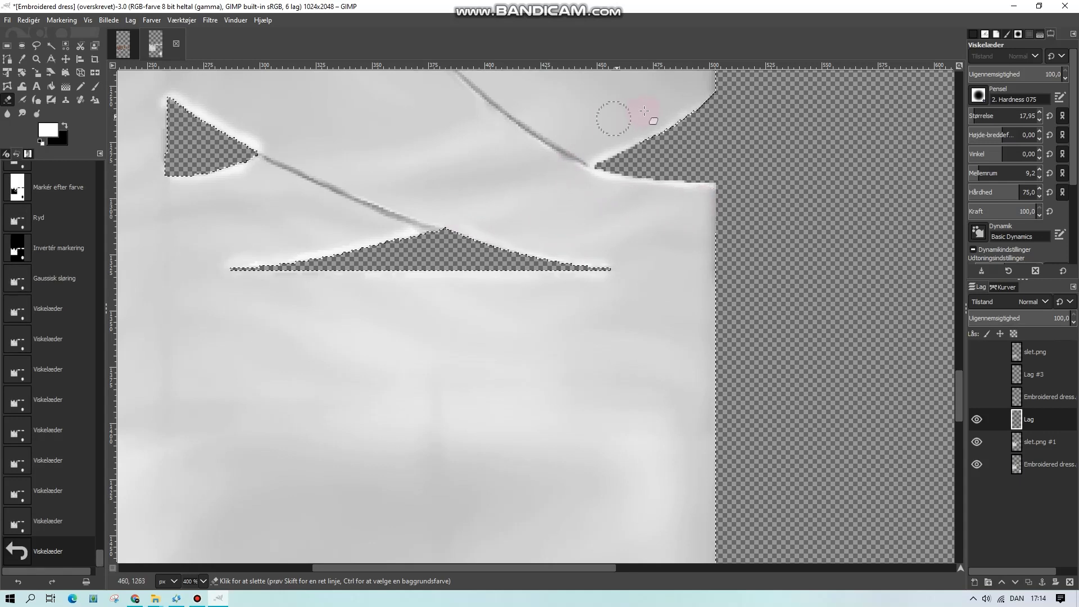
pyautogui.moveTo(581, 152)
pyautogui.mouseDown()
pyautogui.moveTo(565, 177)
pyautogui.moveTo(590, 186)
pyautogui.mouseUp()
pyautogui.click(623, 202)
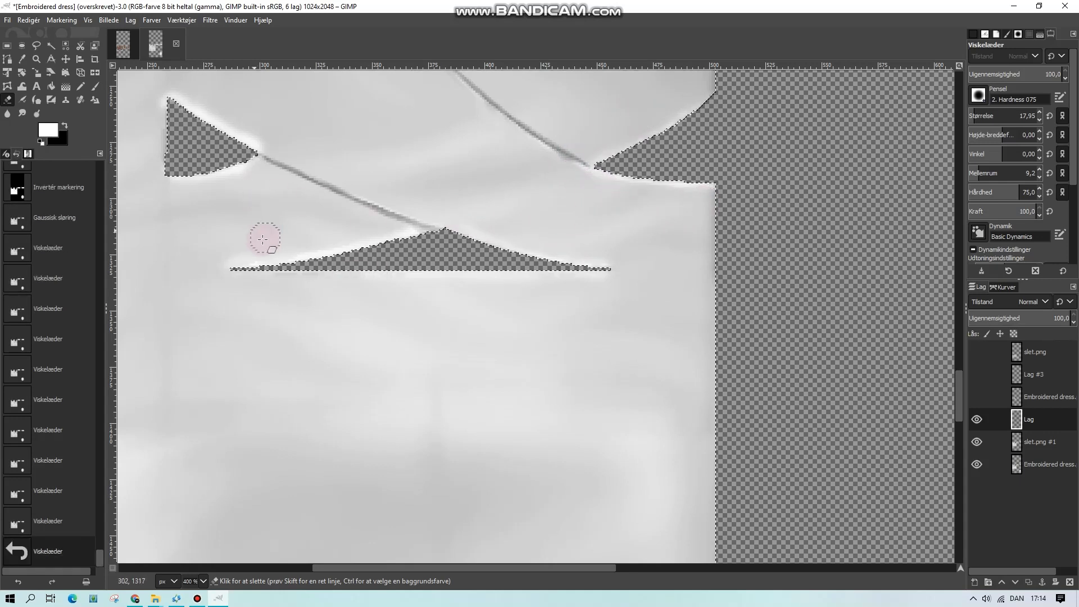
pyautogui.moveTo(229, 247)
pyautogui.mouseDown()
pyautogui.moveTo(263, 244)
pyautogui.moveTo(218, 248)
pyautogui.moveTo(299, 241)
pyautogui.mouseUp()
pyautogui.click(300, 240)
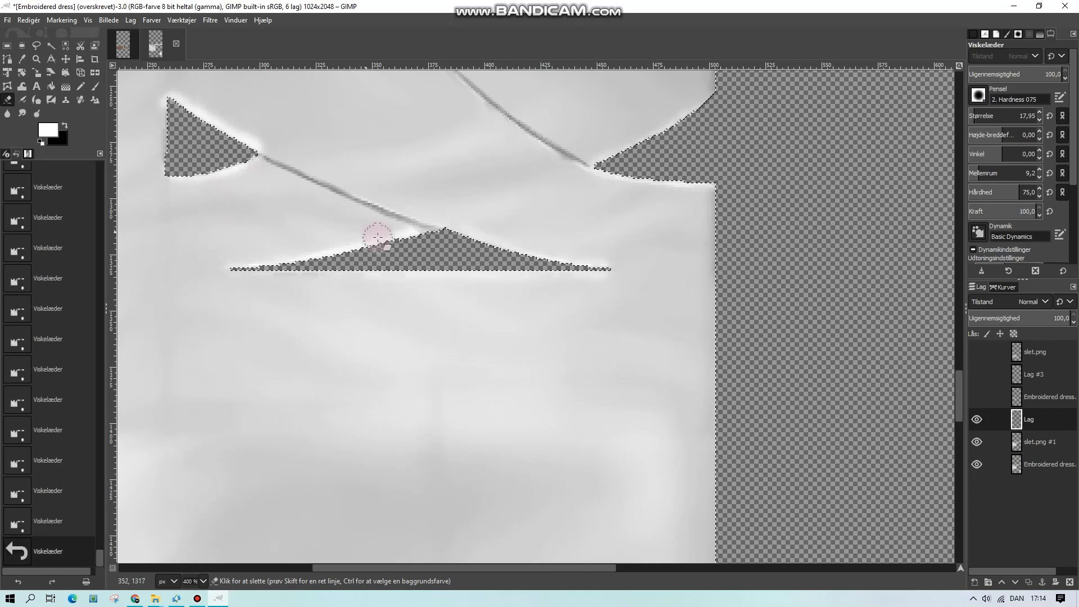
pyautogui.scroll(3, 378, 237)
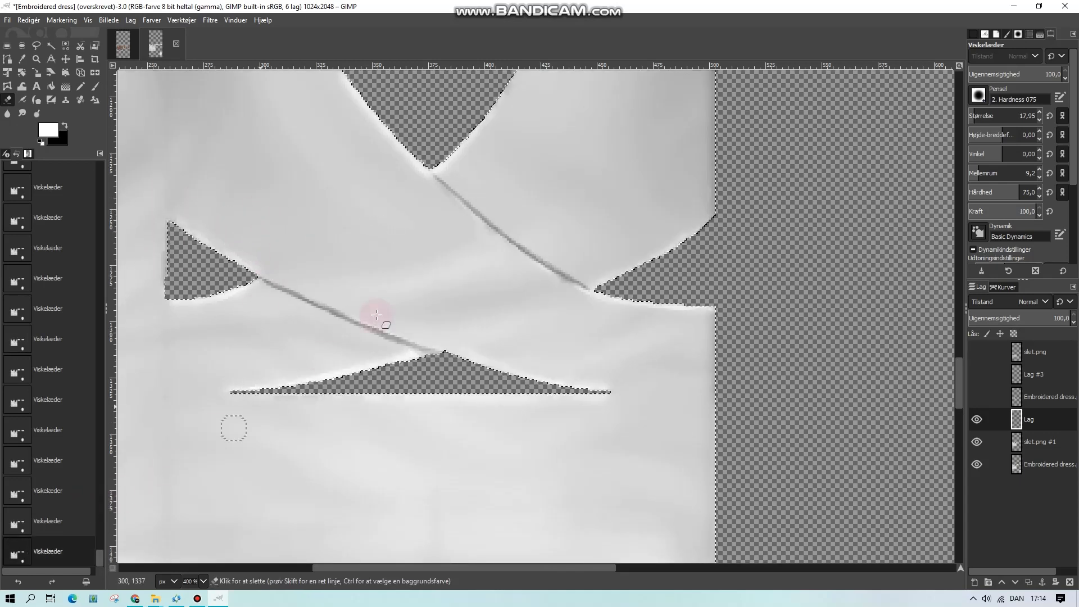
pyautogui.scroll(3, 453, 281)
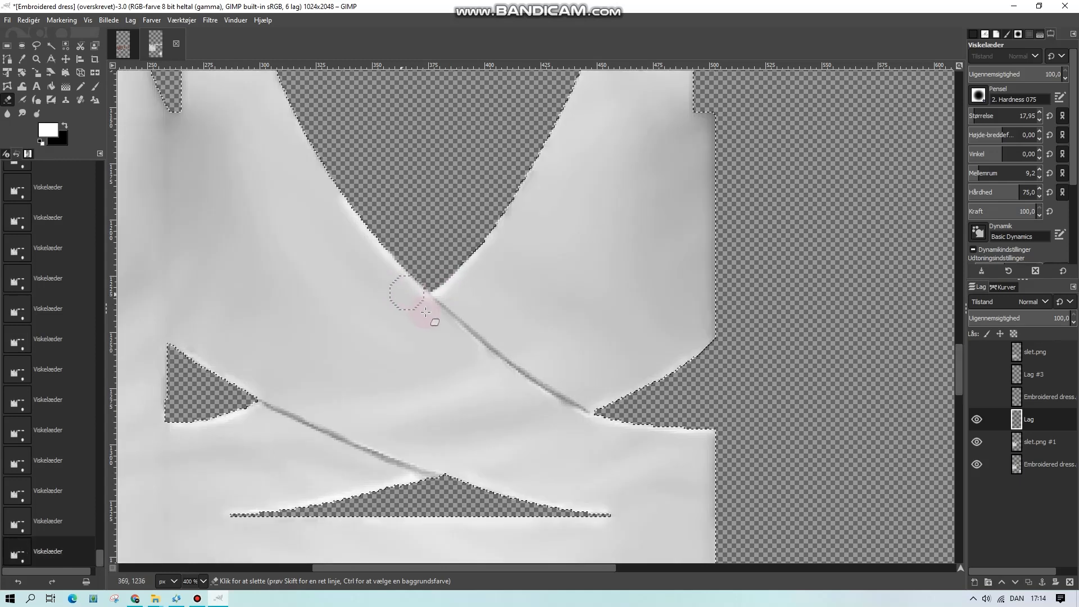
# - Smudge the white edging along the V-neck and around the lower wrap fold's end at the waist cutout
pyautogui.click(22, 113)
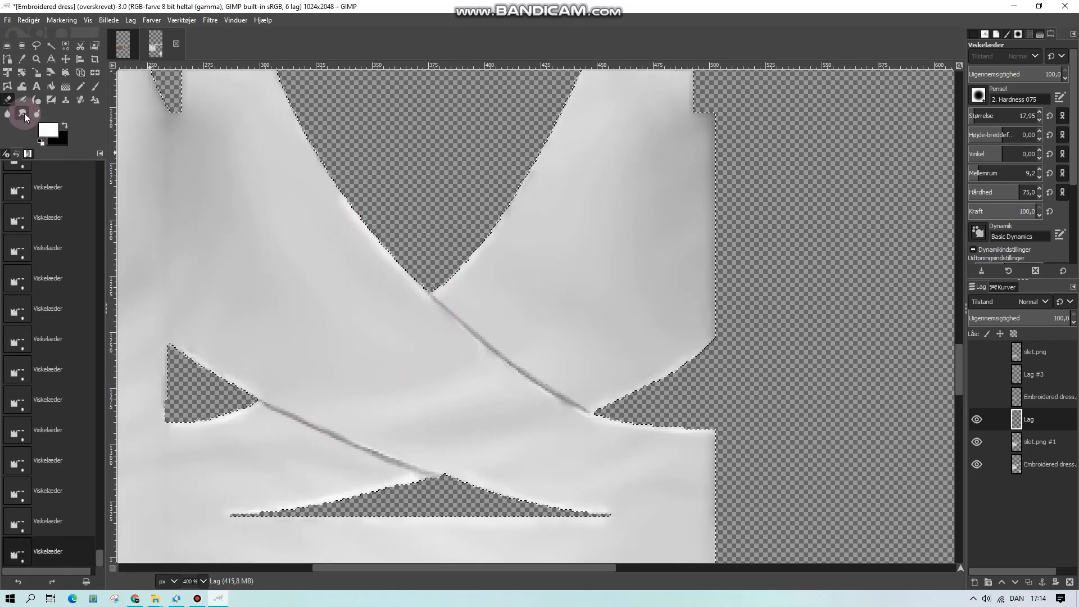
pyautogui.moveTo(338, 205); pyautogui.dragTo(333, 169)
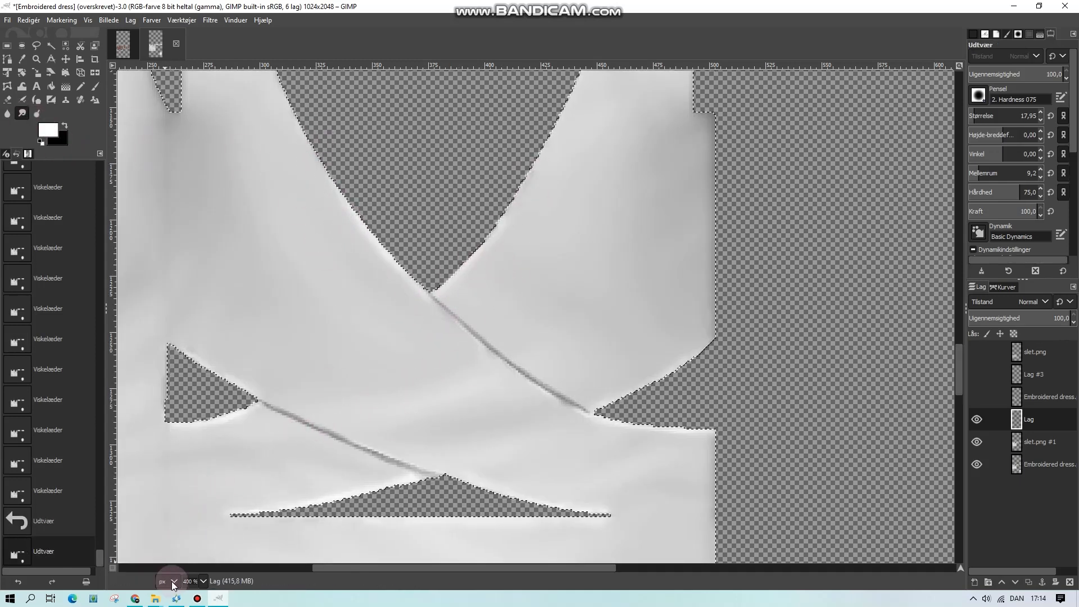
pyautogui.click(203, 581)
pyautogui.click(376, 468)
pyautogui.moveTo(402, 470); pyautogui.dragTo(435, 463)
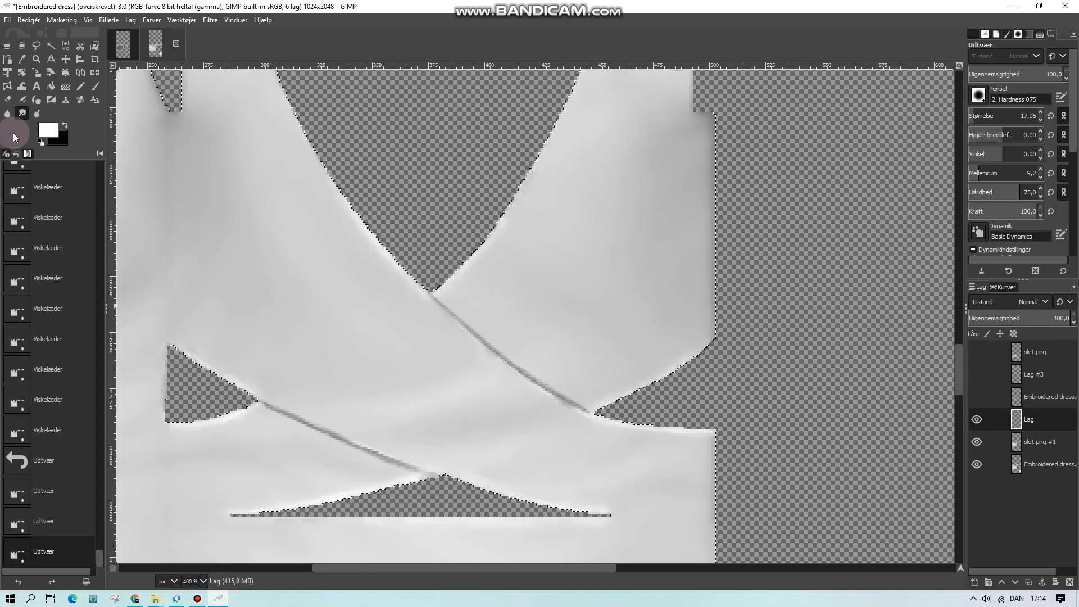
# - Erase the leftover white around the lower wrap fold's end just above the waist cutout
pyautogui.click(7, 99)
pyautogui.click(417, 455)
pyautogui.click(419, 457)
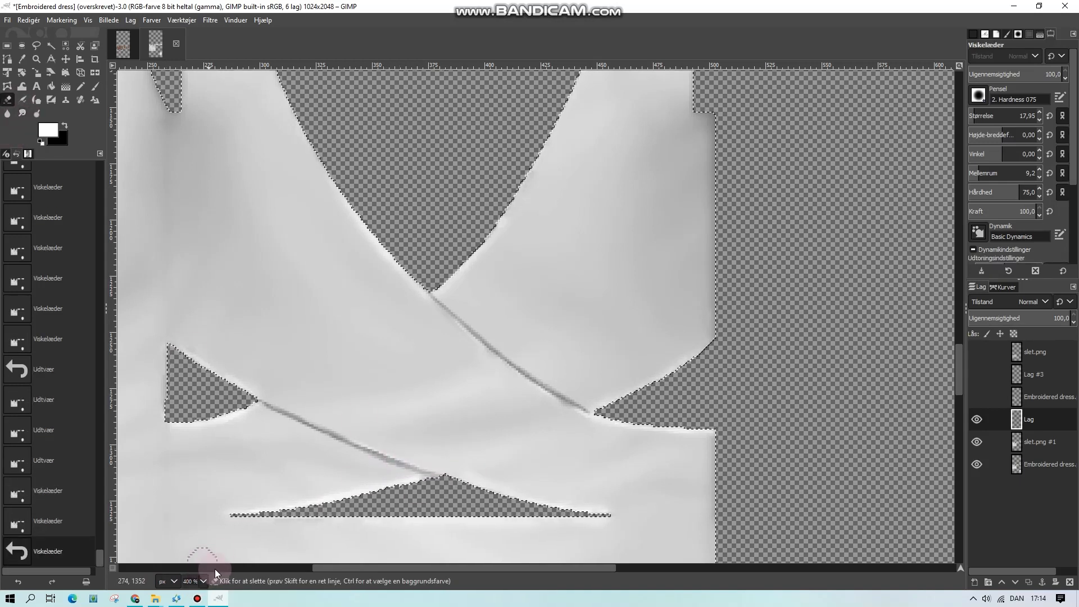
# - Clear the selection and overwrite Embroidered dress.png with the edited texture
pyautogui.click(203, 582)
pyautogui.click(198, 501)
pyautogui.click(7, 46)
pyautogui.click(214, 246)
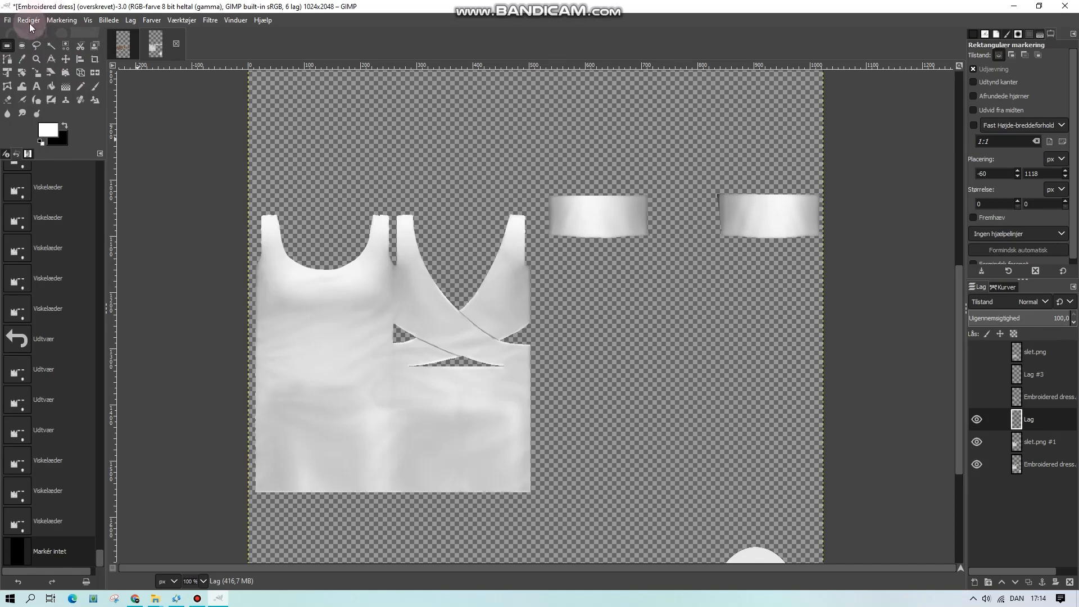
pyautogui.click(30, 22)
pyautogui.click(86, 188)
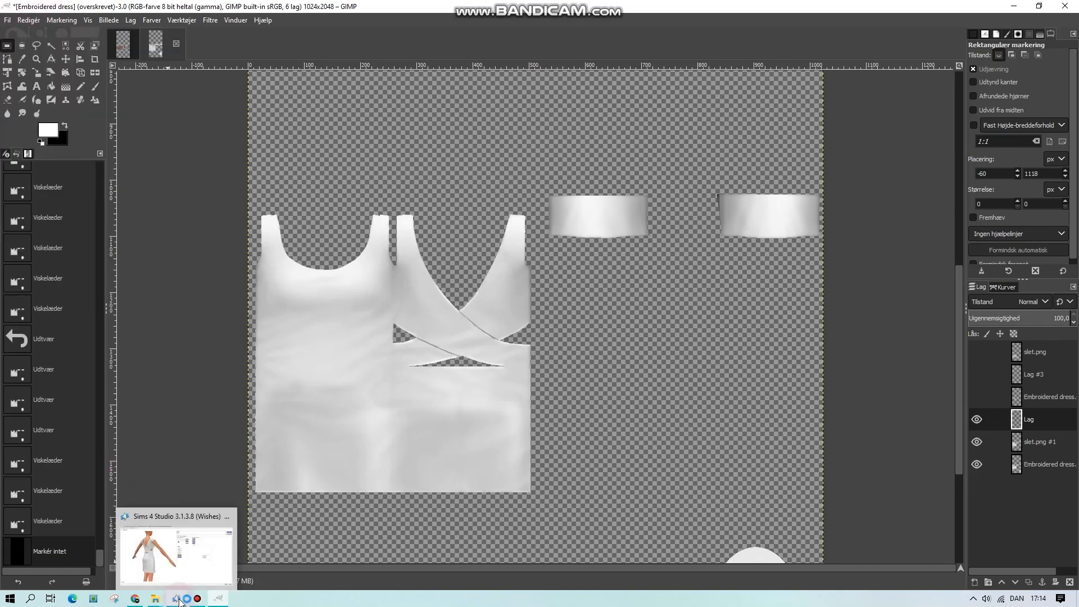
# - Switch to Sims 4 Studio, import the updated diffuse texture and inspect the back of the dress
pyautogui.click(180, 600)
pyautogui.moveTo(374, 349); pyautogui.dragTo(188, 367)
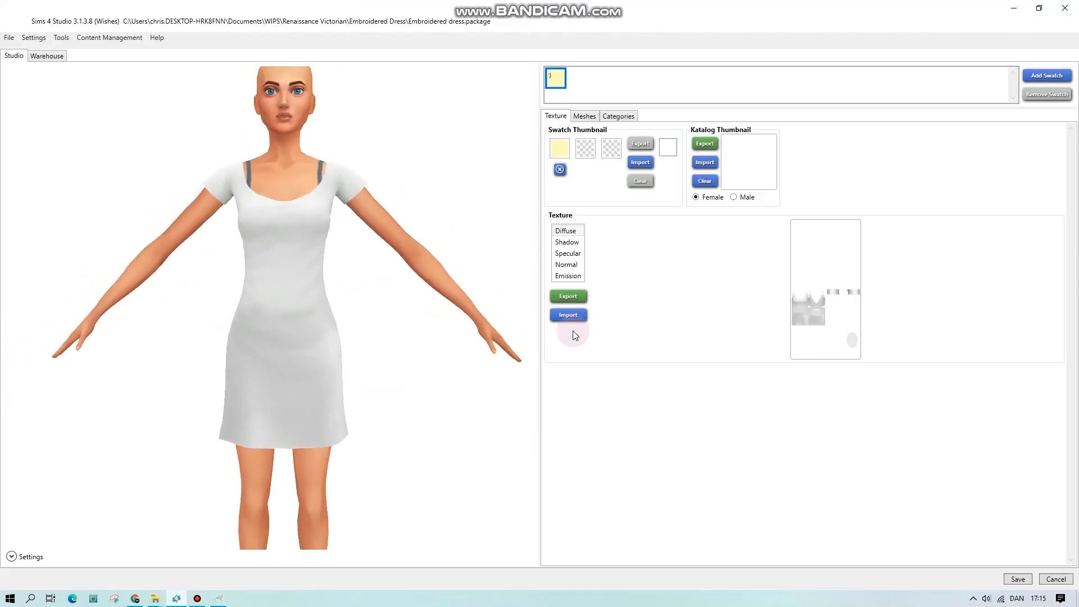
pyautogui.click(569, 315)
pyautogui.doubleClick(160, 134)
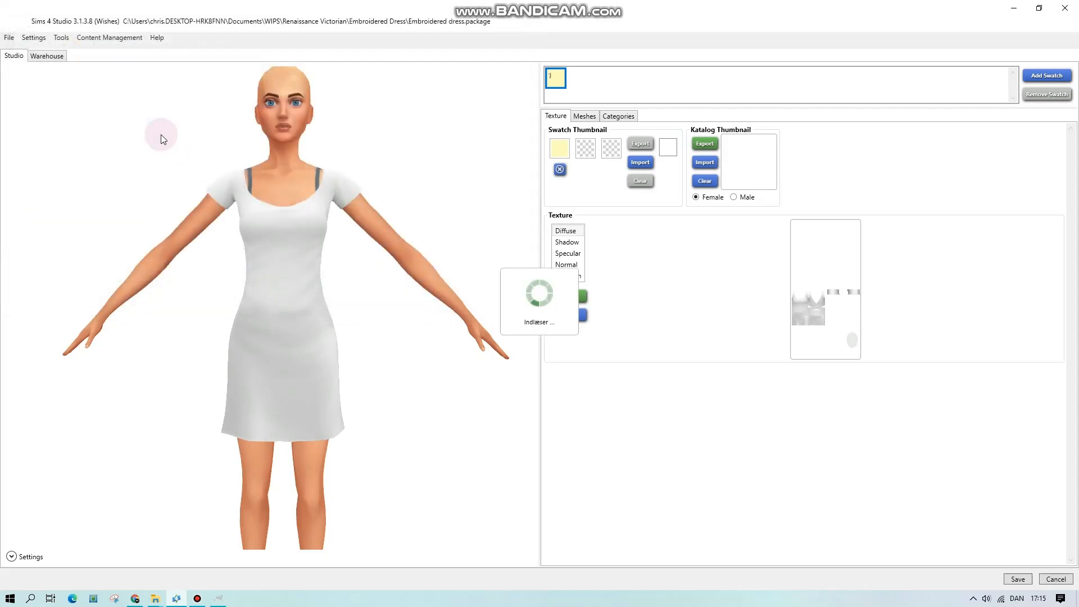
pyautogui.moveTo(254, 348); pyautogui.dragTo(326, 344)
pyautogui.scroll(3, 265, 345)
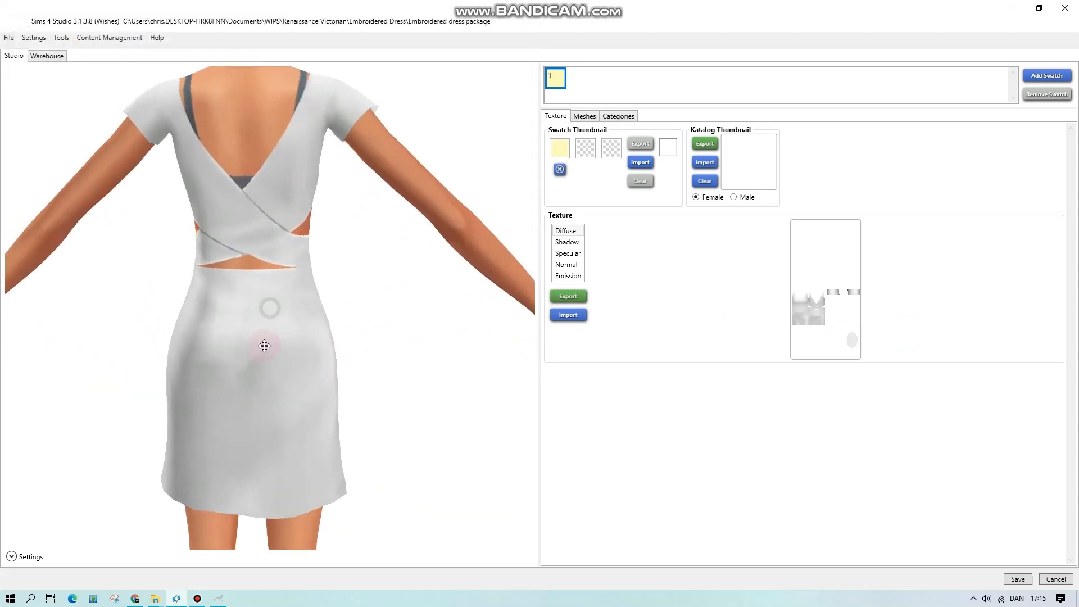
# - Return to GIMP, set the Lag layer's blend mode to Overlay (Overlejring) and overwrite Embroidered dress.png
pyautogui.click(218, 599)
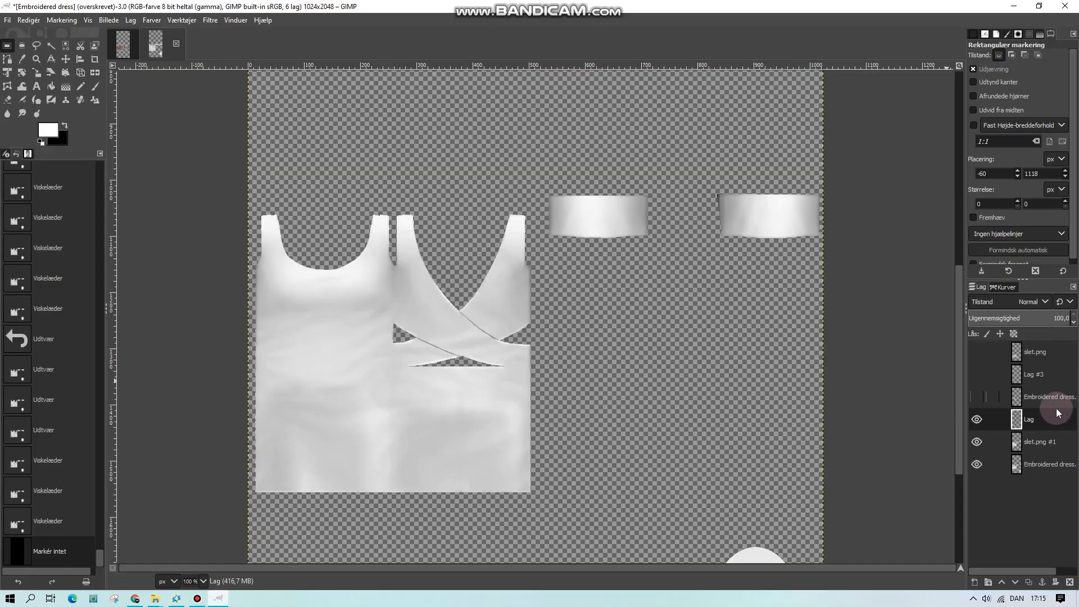
pyautogui.click(204, 580)
pyautogui.click(201, 481)
pyautogui.moveTo(398, 568); pyautogui.dragTo(274, 578)
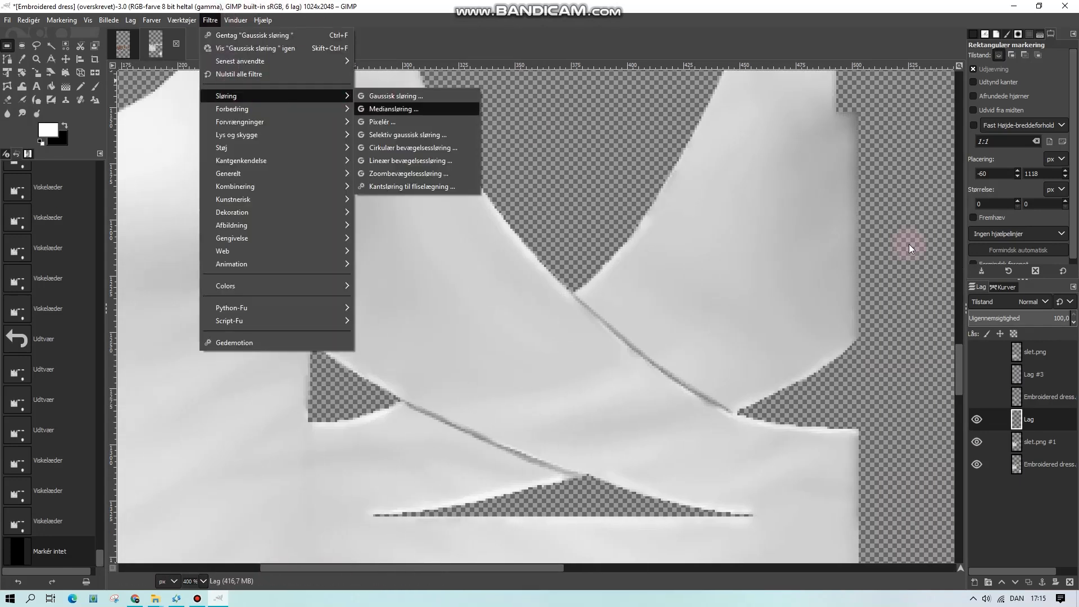
pyautogui.click(1042, 302)
pyautogui.click(993, 578)
pyautogui.click(8, 20)
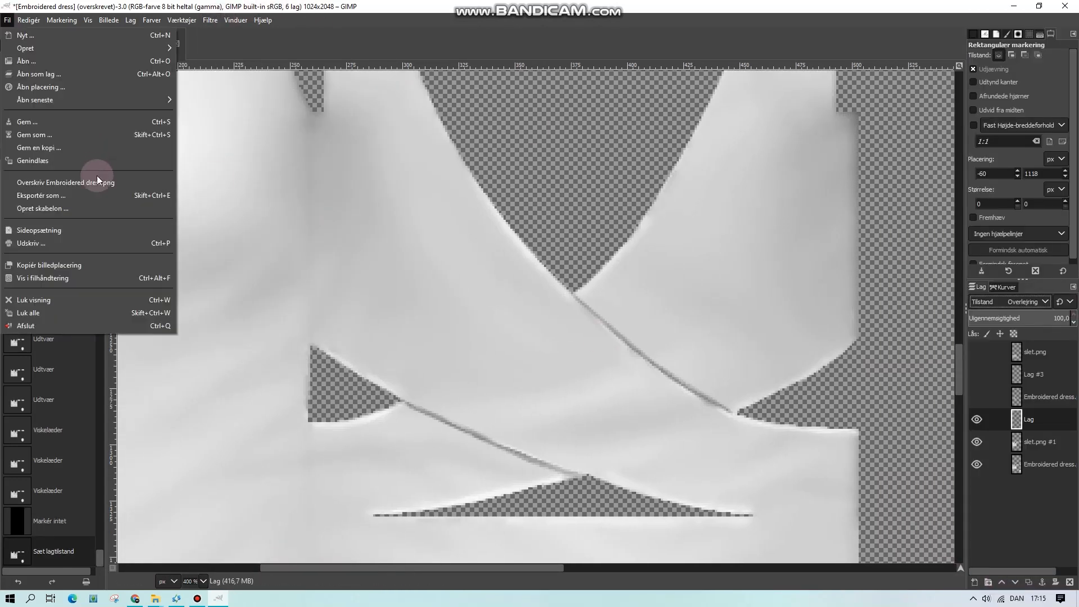
pyautogui.click(98, 180)
# - Switch to Sims 4 Studio and re-import the diffuse texture with the back cutouts in close view
pyautogui.click(176, 598)
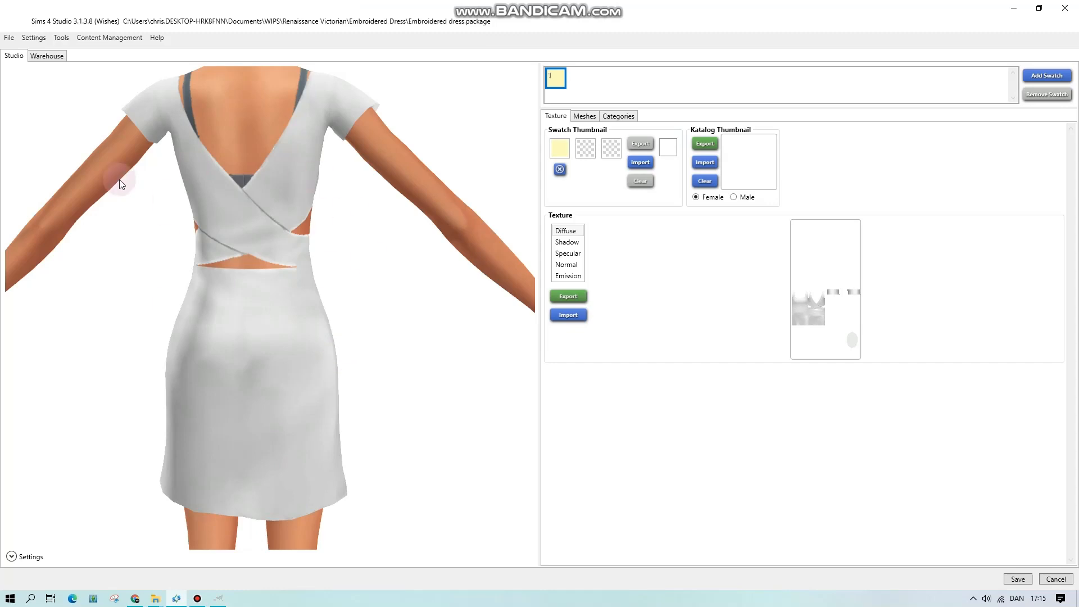
pyautogui.scroll(5, 332, 334)
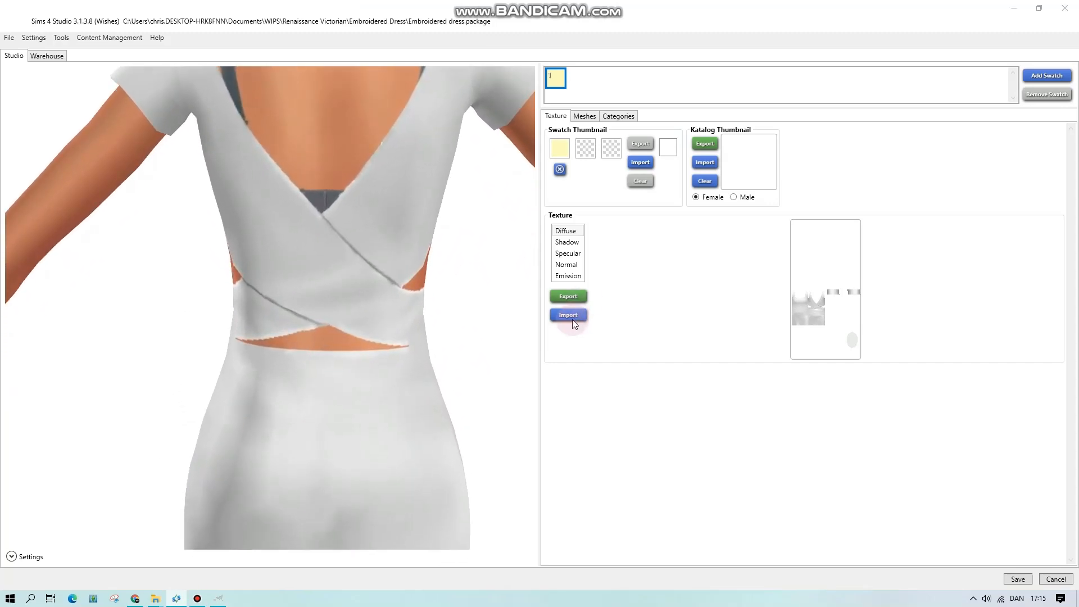
pyautogui.click(571, 315)
pyautogui.doubleClick(124, 129)
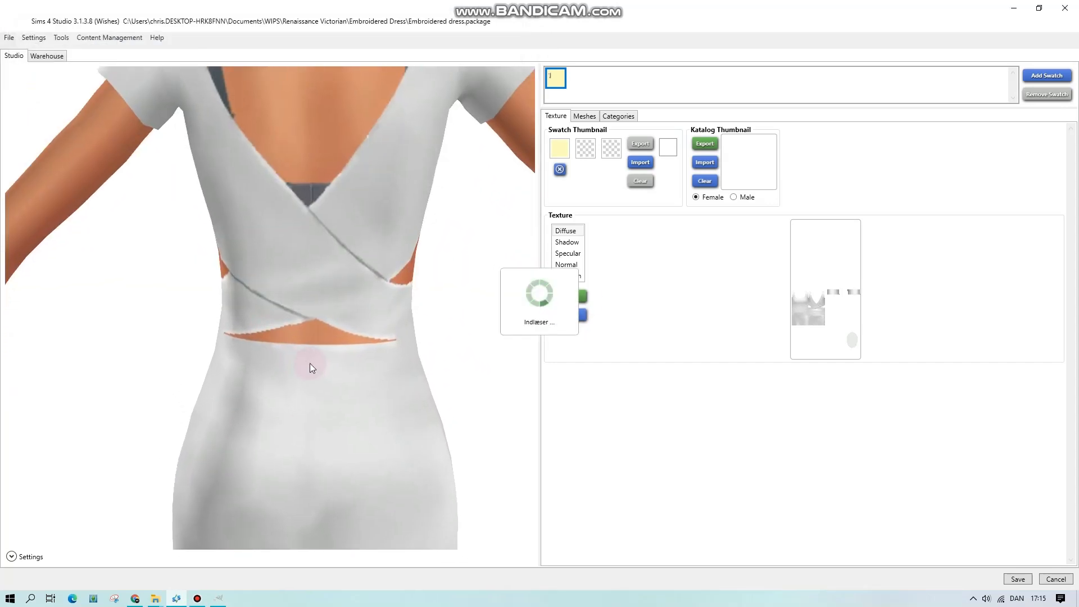
# - Return to GIMP, try Soft light (Blødt lys) on the Lag layer and set its blend mode back to Normal
pyautogui.click(218, 598)
pyautogui.scroll(-3, 565, 483)
pyautogui.click(22, 113)
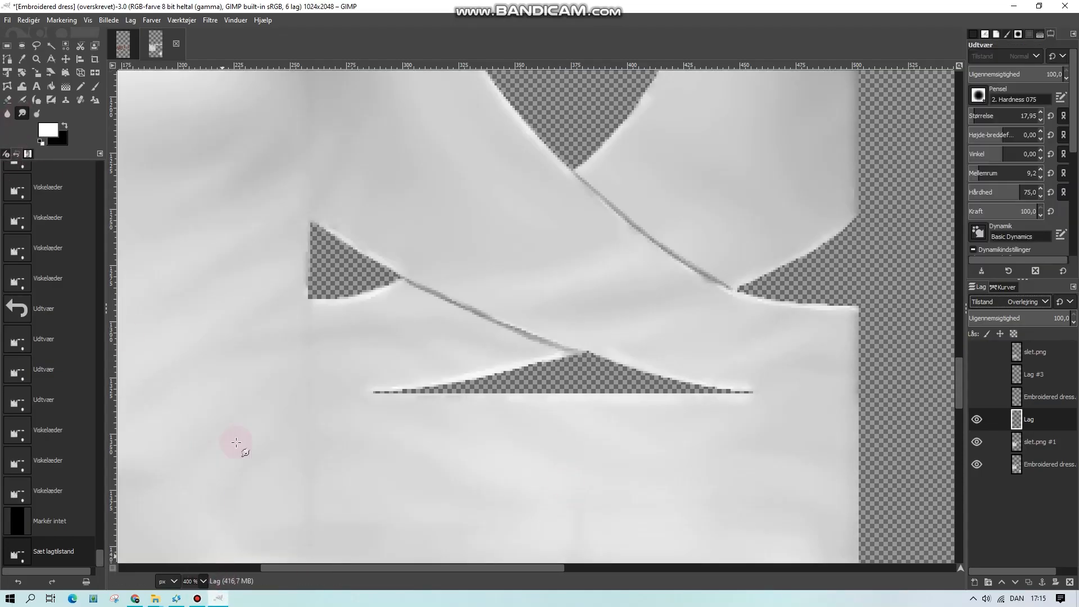
pyautogui.press('4')
pyautogui.click(1026, 302)
pyautogui.click(1011, 317)
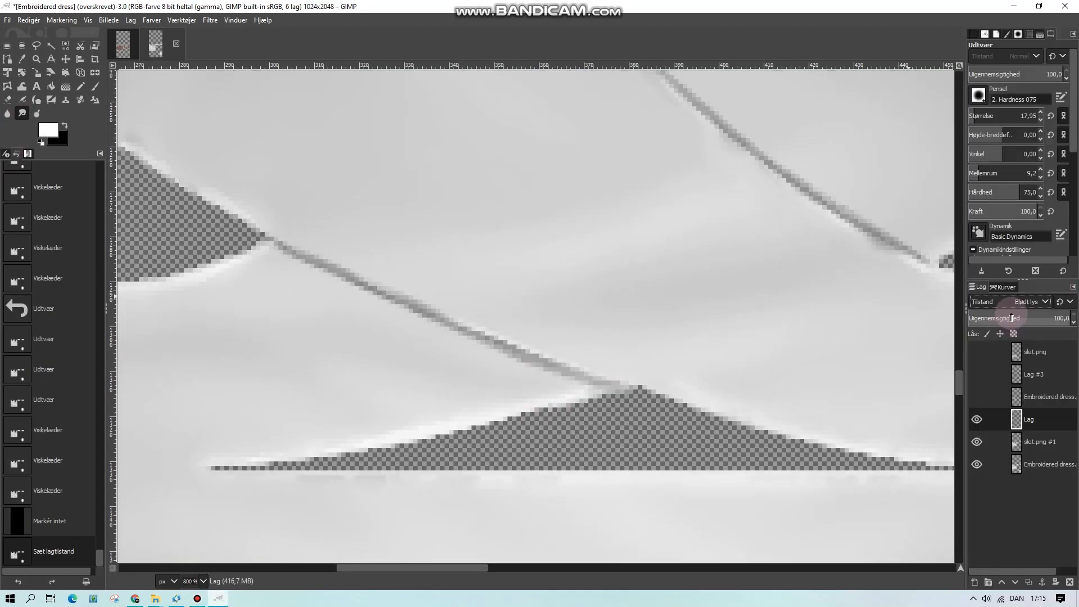
pyautogui.click(1011, 303)
pyautogui.click(1009, 293)
# - Smudge the waist cutout's upper edges at size 8.65 on the Embroidered dress.png and slet.png #1 layers
pyautogui.click(1035, 461)
pyautogui.click(972, 117)
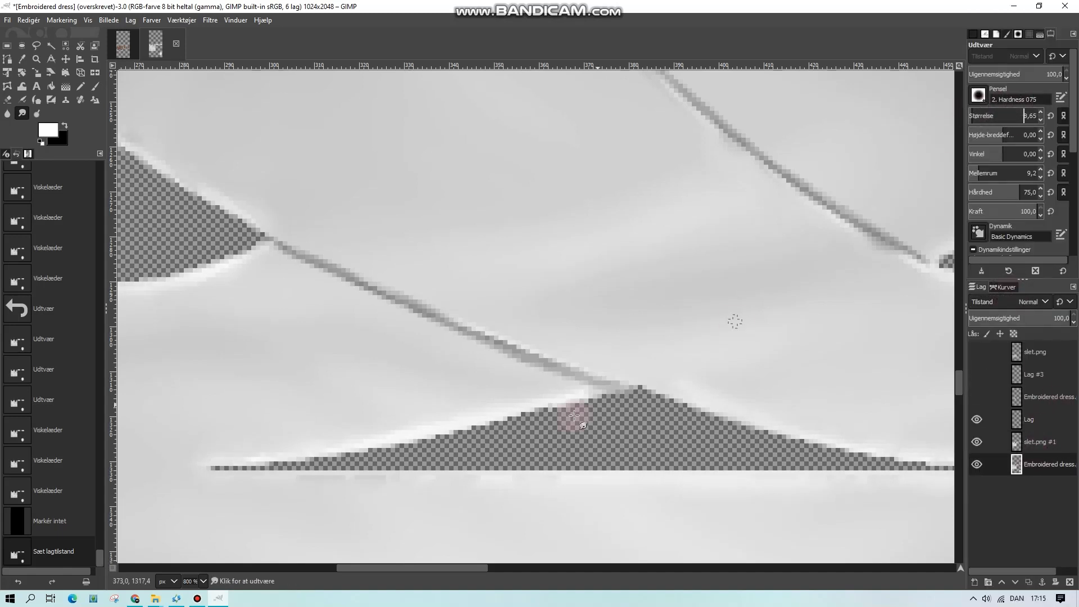
pyautogui.moveTo(378, 445); pyautogui.dragTo(267, 462)
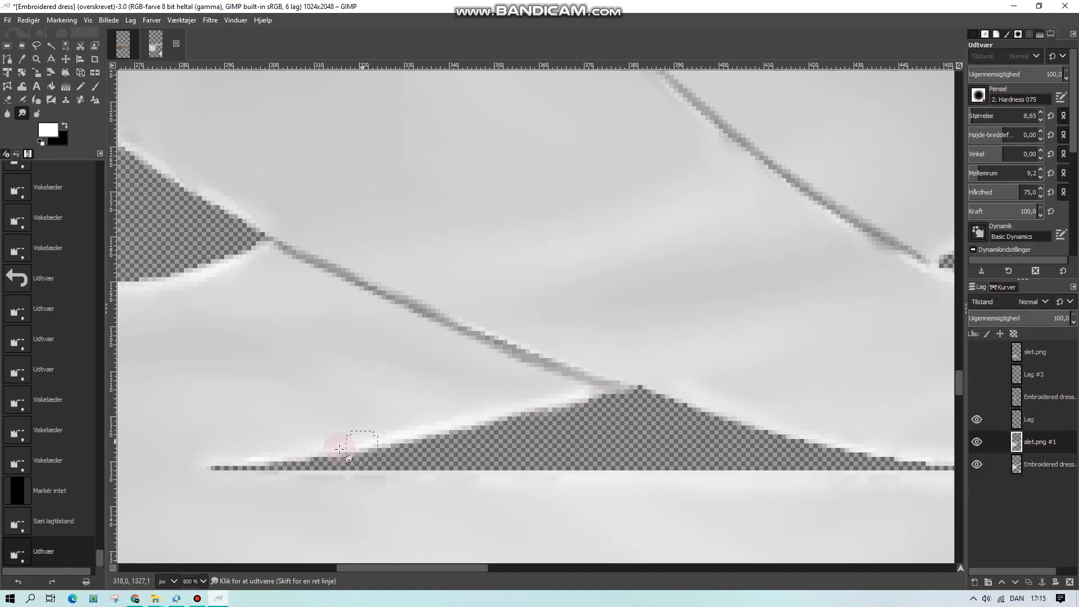
pyautogui.moveTo(339, 449); pyautogui.dragTo(389, 441)
pyautogui.moveTo(670, 397)
pyautogui.mouseDown()
pyautogui.moveTo(797, 425)
pyautogui.moveTo(813, 442)
pyautogui.moveTo(894, 450)
pyautogui.mouseUp()
pyautogui.click(1040, 457)
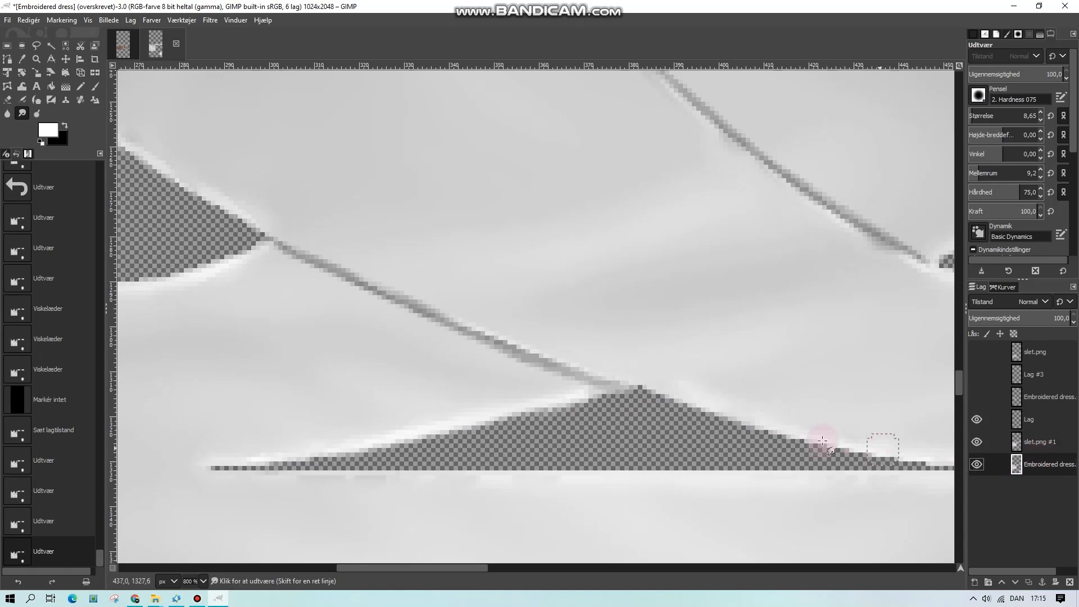
pyautogui.moveTo(822, 441); pyautogui.dragTo(638, 406)
# - Smudge the edges of the left side cutout on the Embroidered dress.png layer, undoing a misplaced stroke
pyautogui.moveTo(452, 568); pyautogui.dragTo(340, 567)
pyautogui.moveTo(863, 248); pyautogui.dragTo(763, 276)
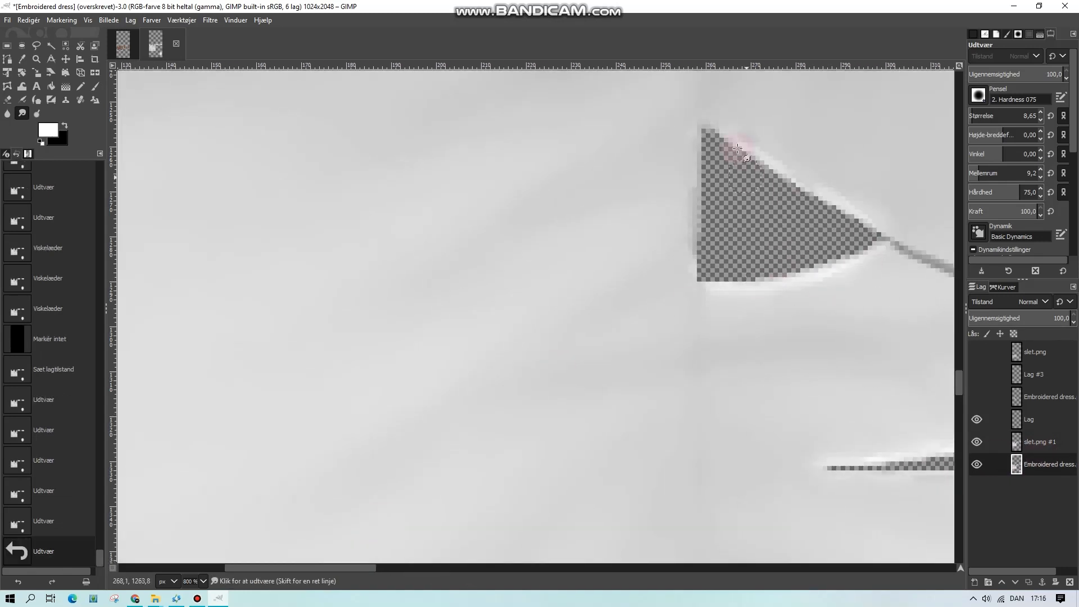
pyautogui.moveTo(738, 148); pyautogui.dragTo(866, 227)
pyautogui.hotkey('ctrl', 'z')
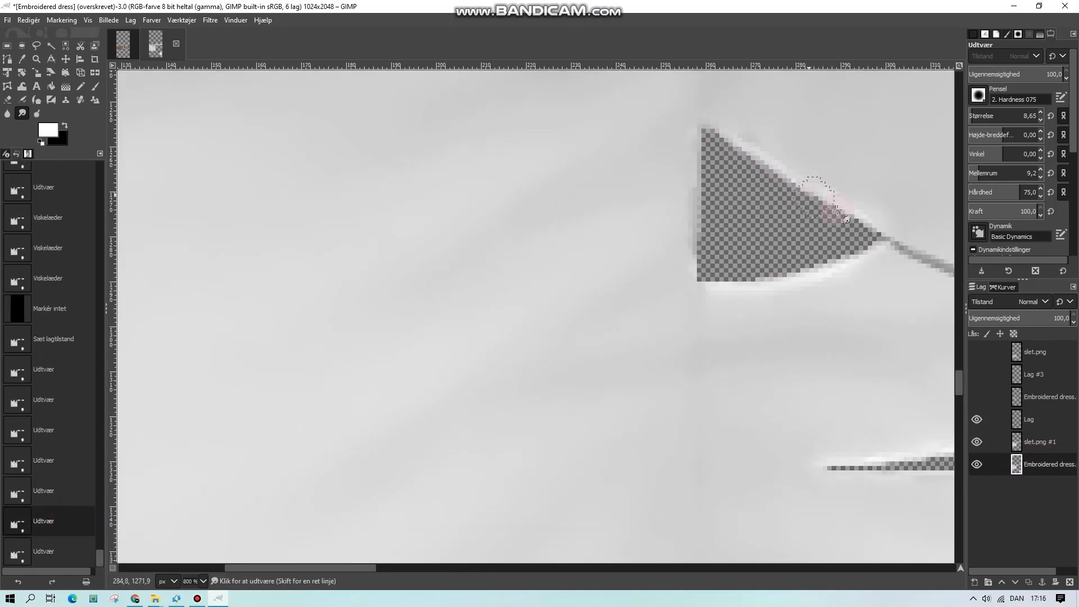
pyautogui.click(838, 210)
# - Smudge the edges of the right side cutout on the slet.png #1 and Embroidered dress.png layers
pyautogui.moveTo(337, 567)
pyautogui.mouseDown()
pyautogui.moveTo(556, 568)
pyautogui.moveTo(540, 568)
pyautogui.mouseUp()
pyautogui.moveTo(621, 288)
pyautogui.mouseDown()
pyautogui.moveTo(481, 271)
pyautogui.moveTo(569, 257)
pyautogui.moveTo(627, 286)
pyautogui.moveTo(482, 274)
pyautogui.mouseUp()
pyautogui.click(1040, 442)
pyautogui.click(1040, 464)
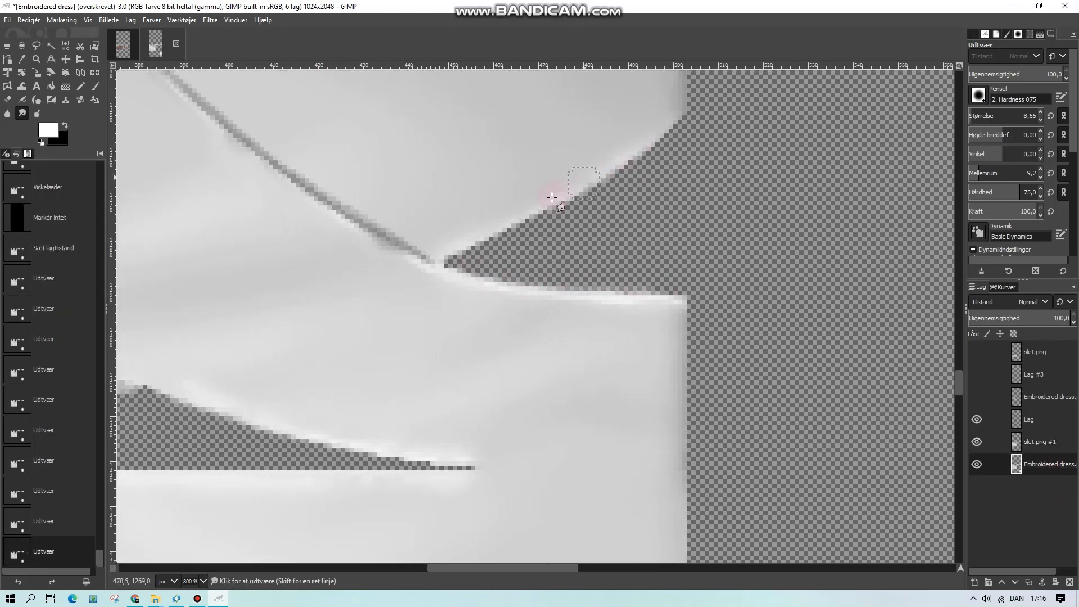
pyautogui.moveTo(552, 197)
pyautogui.mouseDown()
pyautogui.moveTo(448, 245)
pyautogui.moveTo(463, 253)
pyautogui.moveTo(554, 218)
pyautogui.mouseUp()
pyautogui.click(1040, 440)
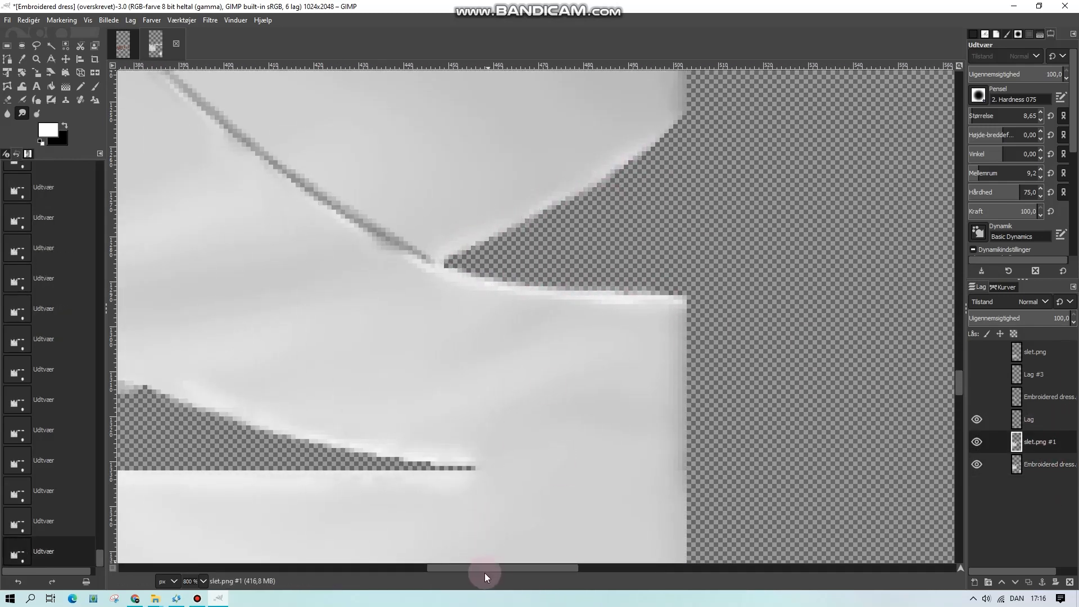
# - Inspect the V-neck's edges with the Embroidered dress.png layer active, and overwrite Embroidered dress.png
pyautogui.moveTo(486, 571); pyautogui.dragTo(387, 571)
pyautogui.scroll(1, 489, 346)
pyautogui.click(1039, 464)
pyautogui.scroll(3, 588, 346)
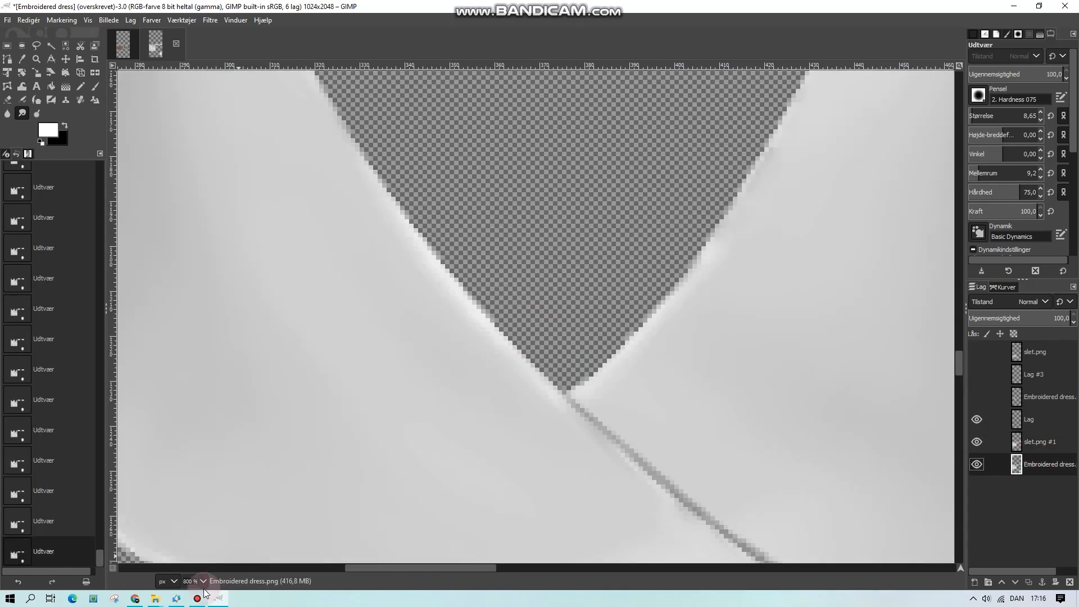
pyautogui.press('1')
pyautogui.click(8, 19)
pyautogui.click(72, 183)
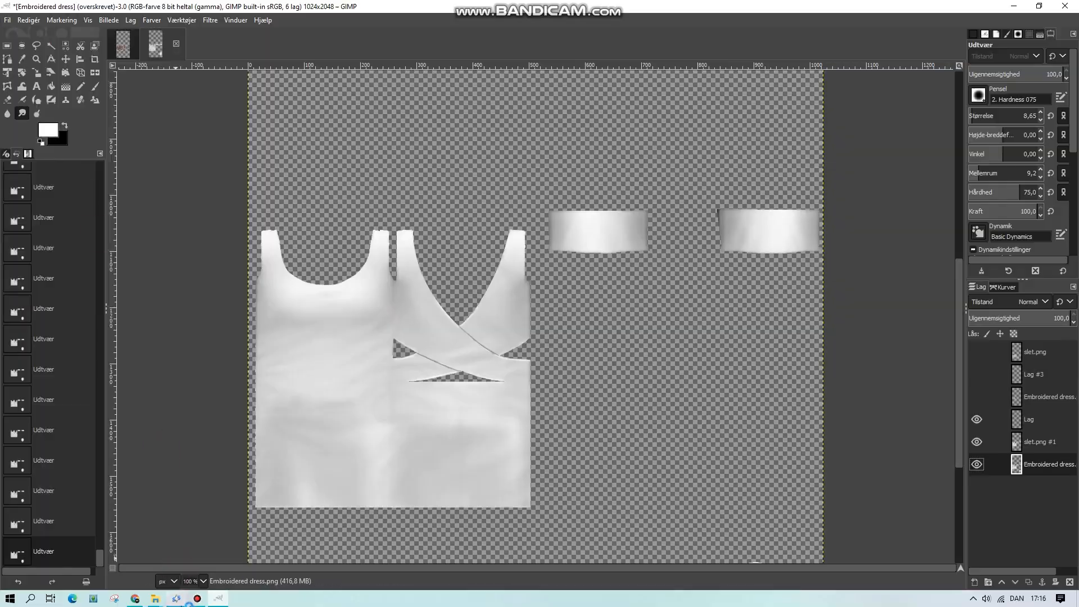
# - Switch to Sims 4 Studio, import Embroidered dress.png as the diffuse texture, and check the cutouts on the dress's back
pyautogui.click(178, 599)
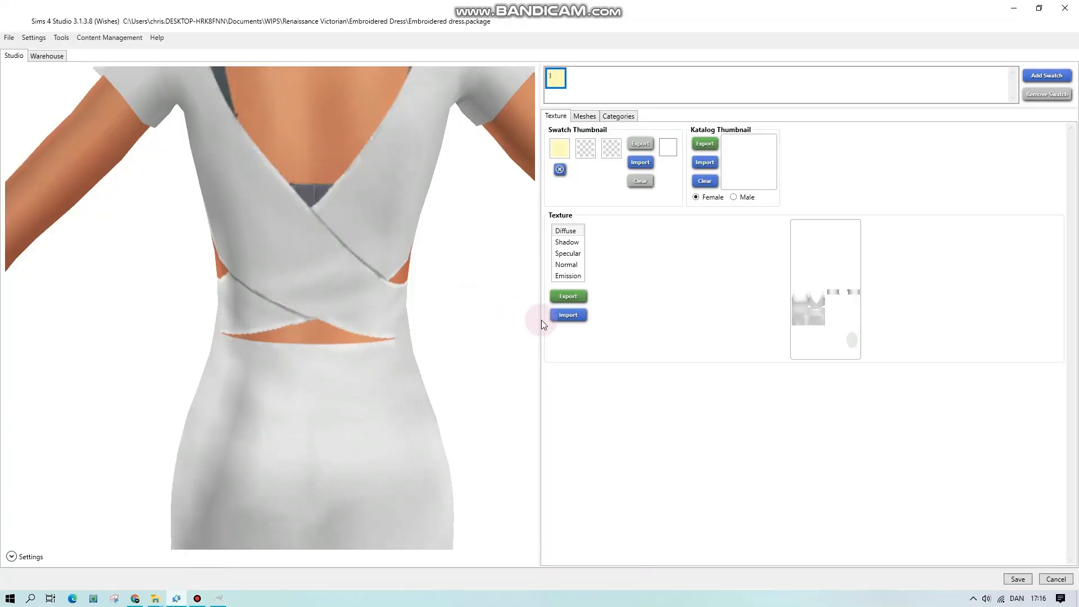
pyautogui.click(557, 317)
pyautogui.doubleClick(135, 125)
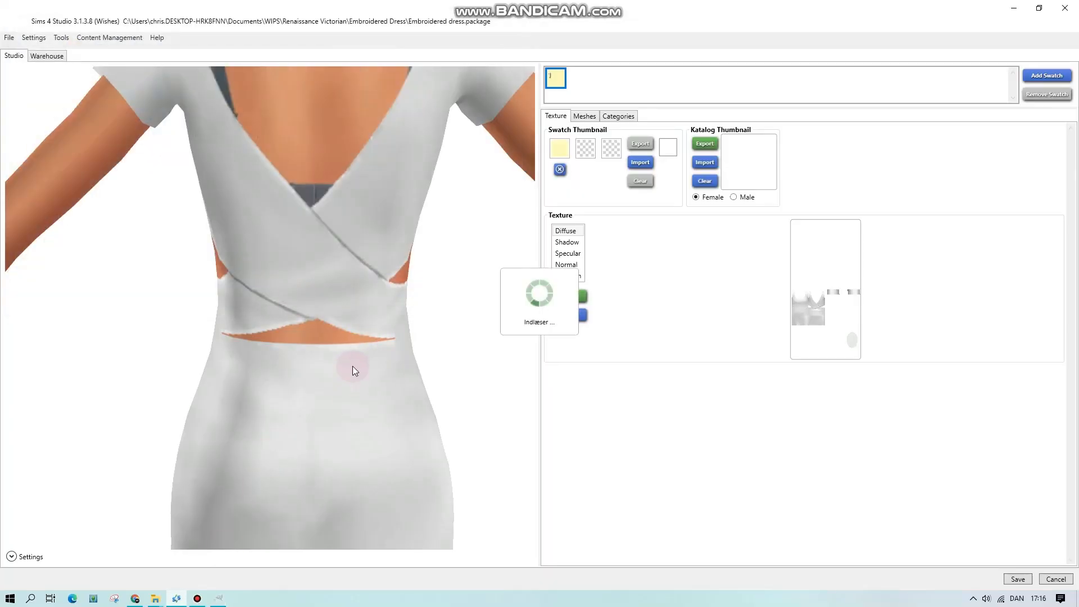
pyautogui.moveTo(355, 370); pyautogui.dragTo(294, 373)
# - Switch to GIMP and smudge the waist cutout's and left side cutout's edges at size 5.65
pyautogui.click(218, 598)
pyautogui.click(203, 581)
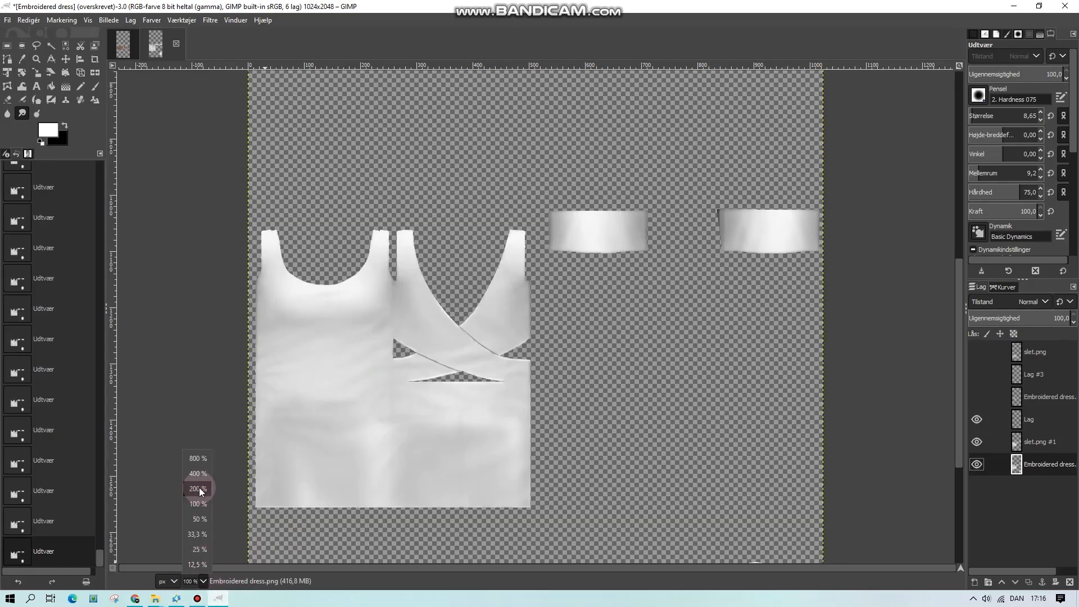
pyautogui.click(198, 474)
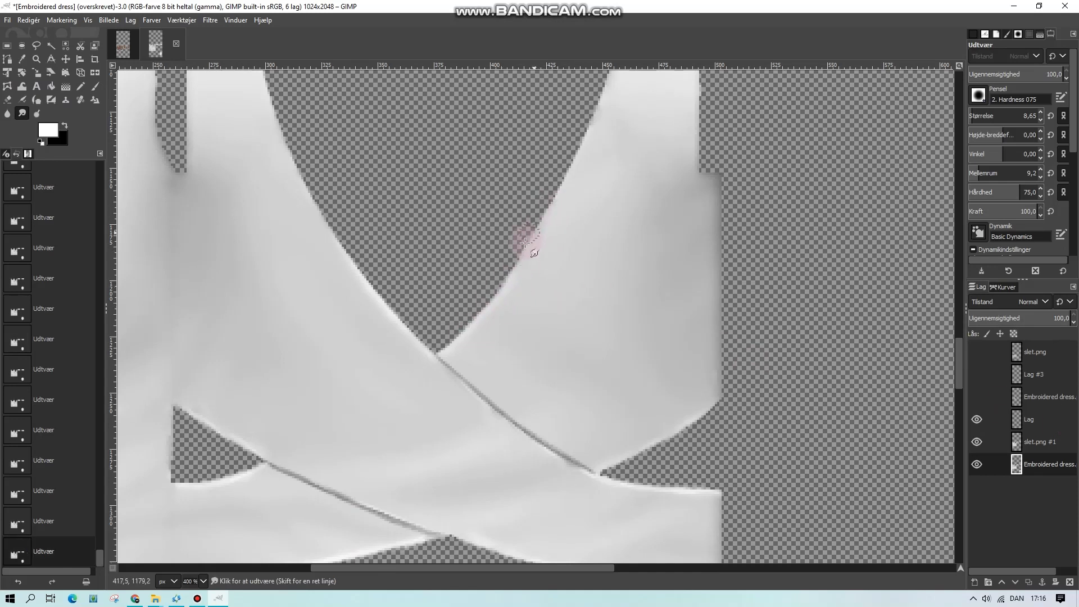
pyautogui.scroll(-4, 498, 314)
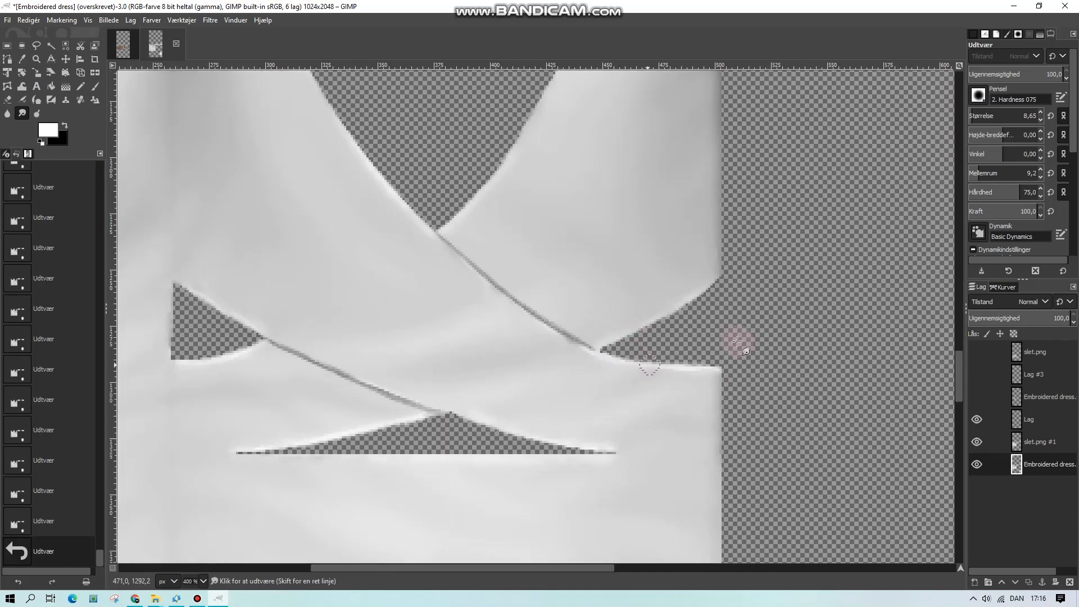
pyautogui.click(1039, 122)
pyautogui.click(1039, 121)
pyautogui.click(1039, 121)
pyautogui.moveTo(304, 446); pyautogui.dragTo(240, 453)
pyautogui.moveTo(236, 347); pyautogui.dragTo(202, 354)
# - Overwrite Embroidered dress.png and reimport it as the diffuse texture in Sims 4 Studio
pyautogui.click(6, 20)
pyautogui.click(56, 194)
pyautogui.click(176, 598)
pyautogui.moveTo(315, 393); pyautogui.dragTo(330, 349)
pyautogui.click(568, 315)
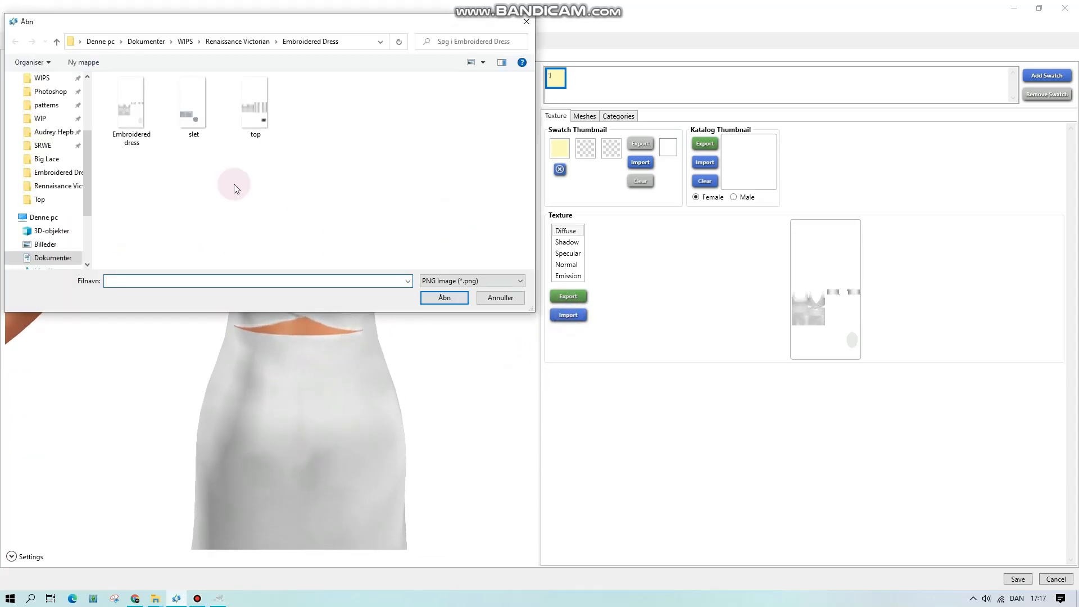
pyautogui.doubleClick(179, 153)
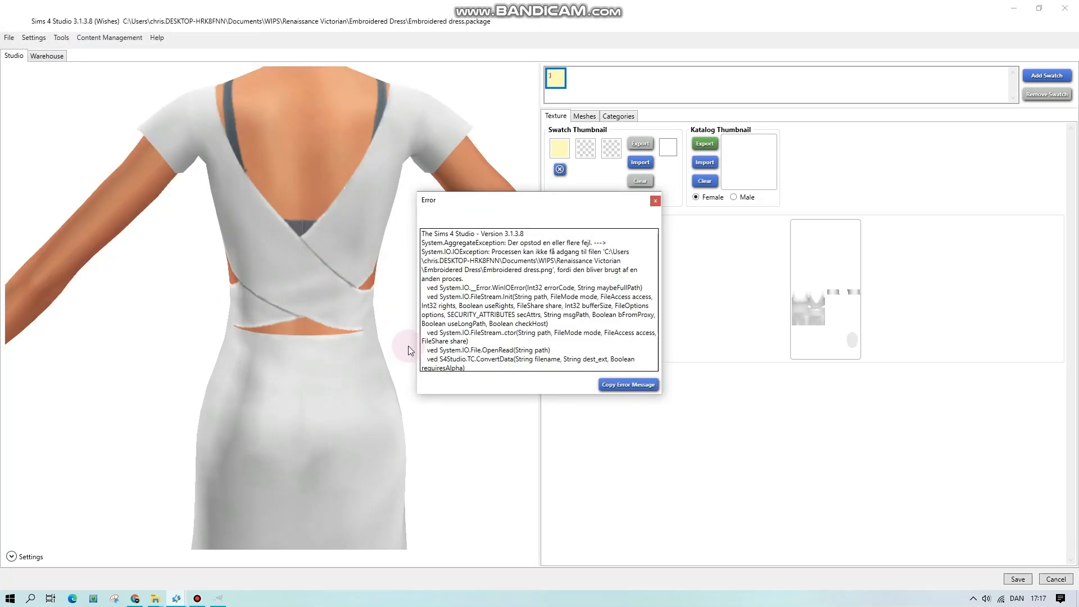
pyautogui.click(656, 197)
pyautogui.click(574, 316)
pyautogui.doubleClick(149, 120)
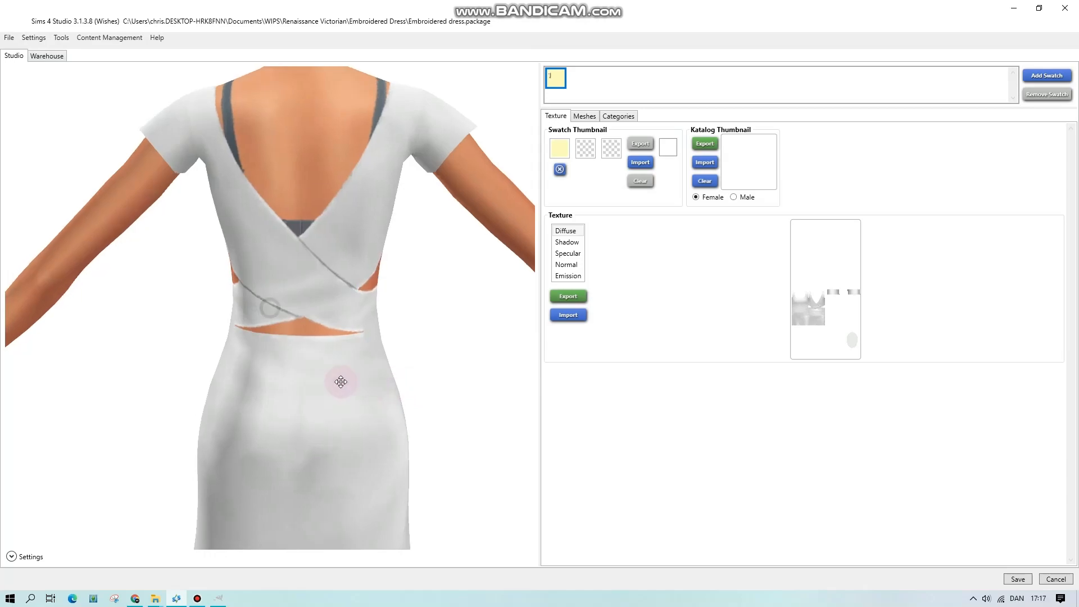
# - Switch to GIMP and clear the dress image's undo history
pyautogui.click(218, 598)
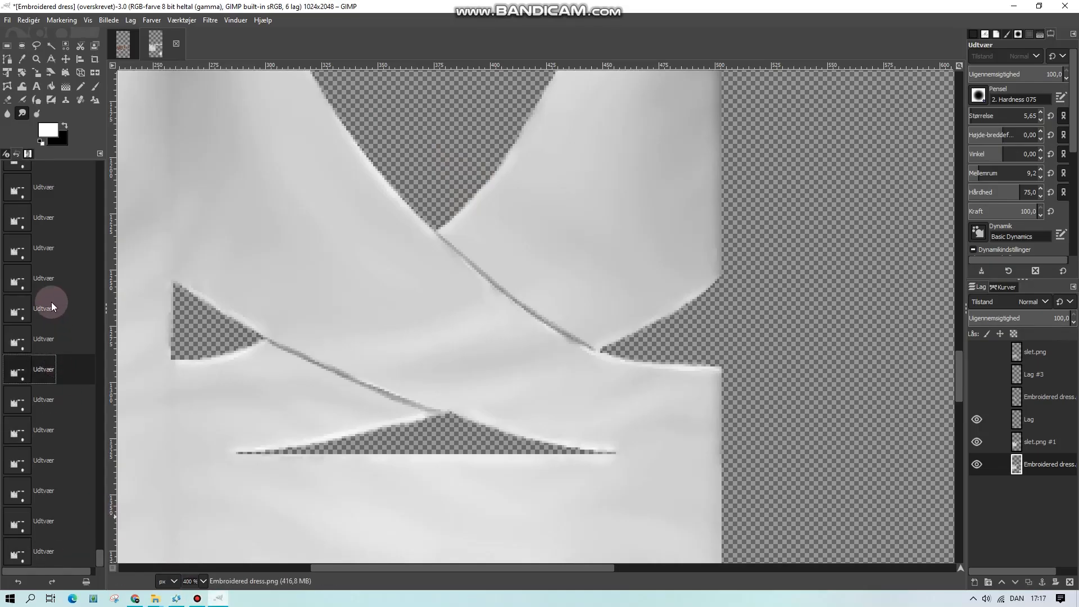
pyautogui.click(45, 288)
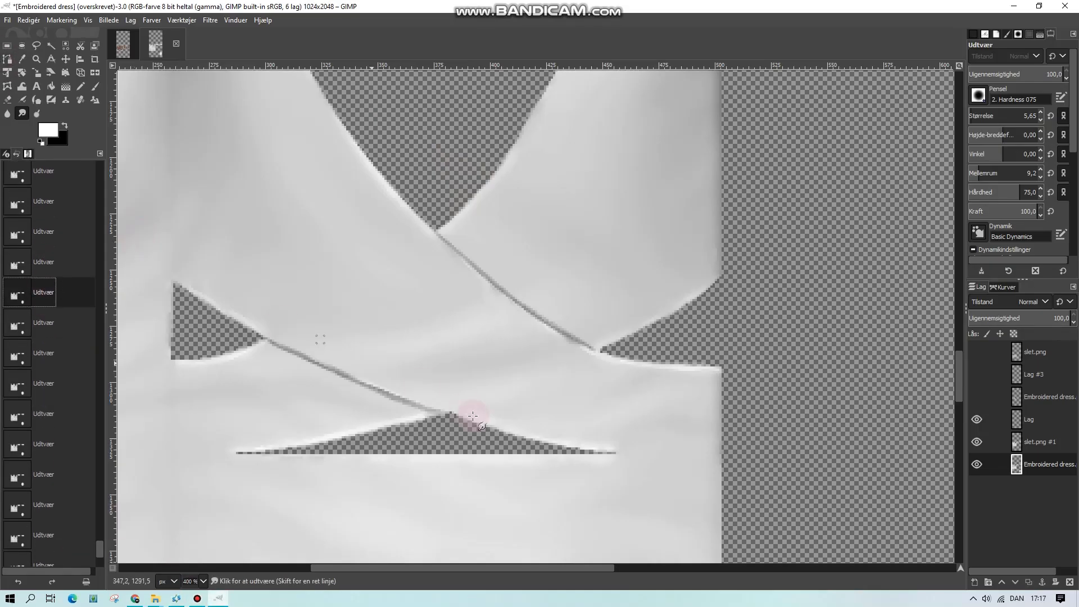
pyautogui.click(86, 581)
pyautogui.press('Return')
# - Hide the Lag and slet.png #1 layers and select a 490 × 1 px strip at 14, 1332 along the waist cutout's lower edge
pyautogui.moveTo(374, 567); pyautogui.dragTo(196, 578)
pyautogui.click(200, 581)
pyautogui.click(195, 510)
pyautogui.click(977, 419)
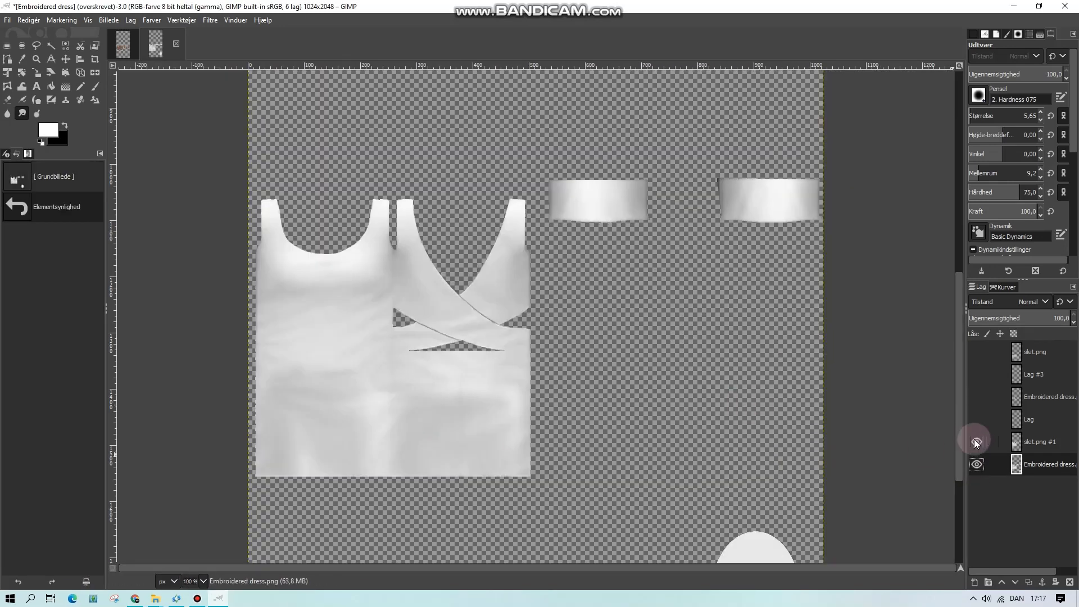
pyautogui.click(977, 442)
pyautogui.click(7, 46)
pyautogui.click(202, 581)
pyautogui.click(196, 477)
pyautogui.moveTo(394, 567); pyautogui.dragTo(129, 564)
pyautogui.moveTo(148, 453); pyautogui.dragTo(855, 457)
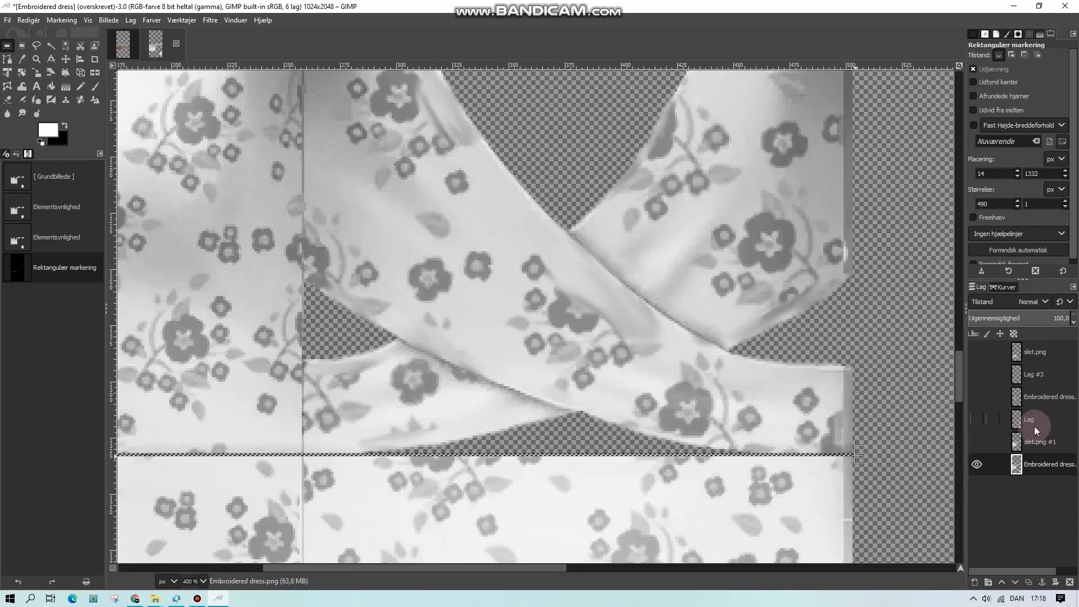
# - Show the slet.png #1 and Lag layers again, and fill the selected strip with 4b4b4b on a new layer above Lag
pyautogui.click(977, 442)
pyautogui.click(977, 419)
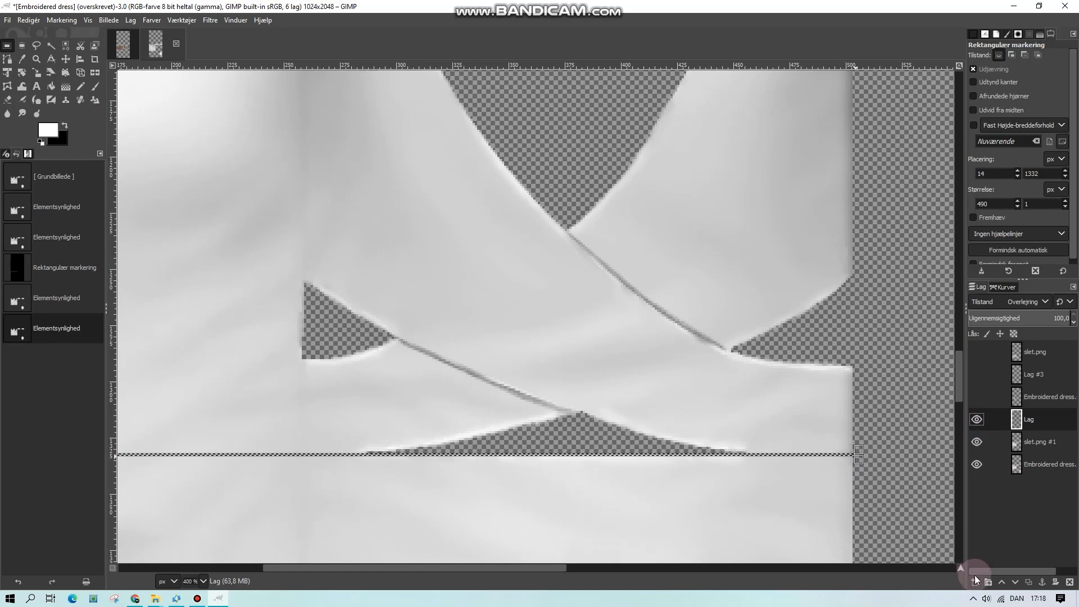
pyautogui.click(974, 582)
pyautogui.press('Return')
pyautogui.click(49, 129)
pyautogui.click(27, 160)
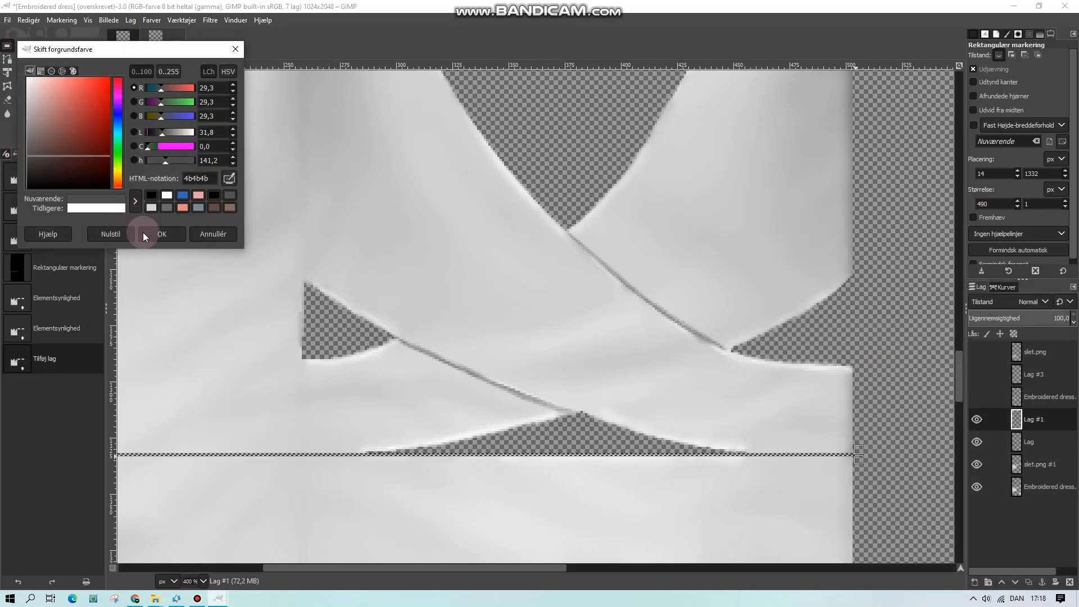
pyautogui.click(150, 235)
pyautogui.hotkey('shift', 'b')
pyautogui.click(224, 454)
pyautogui.hotkey('ctrl', 'shift', 'a')
pyautogui.press('r')
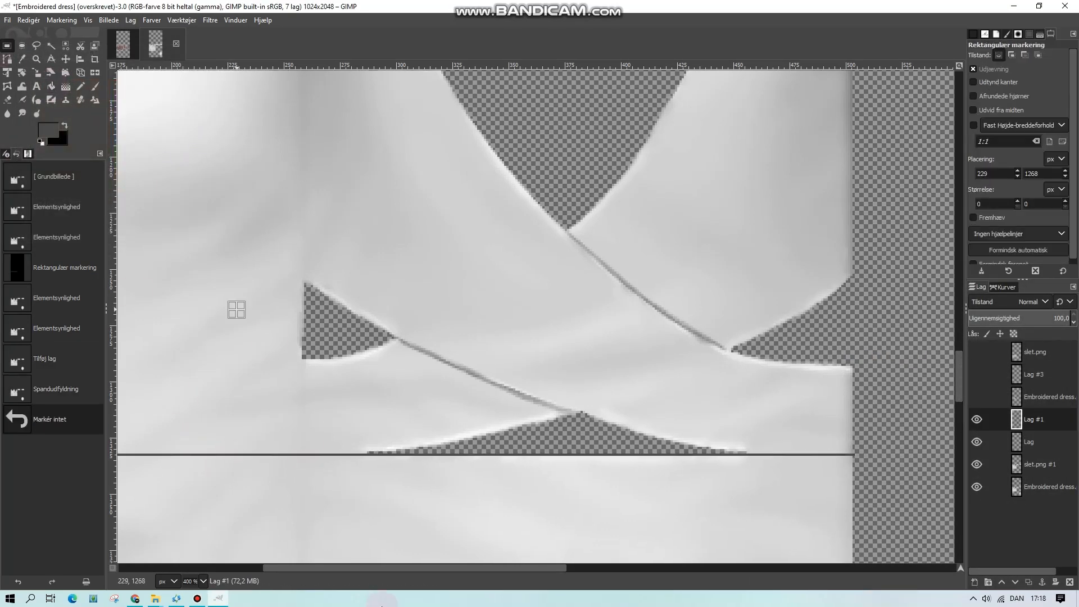
# - Duplicate the dark waist line's layer and turn the copy white by raising its lightness with Hue-Chroma
pyautogui.moveTo(366, 568); pyautogui.dragTo(222, 569)
pyautogui.click(201, 23)
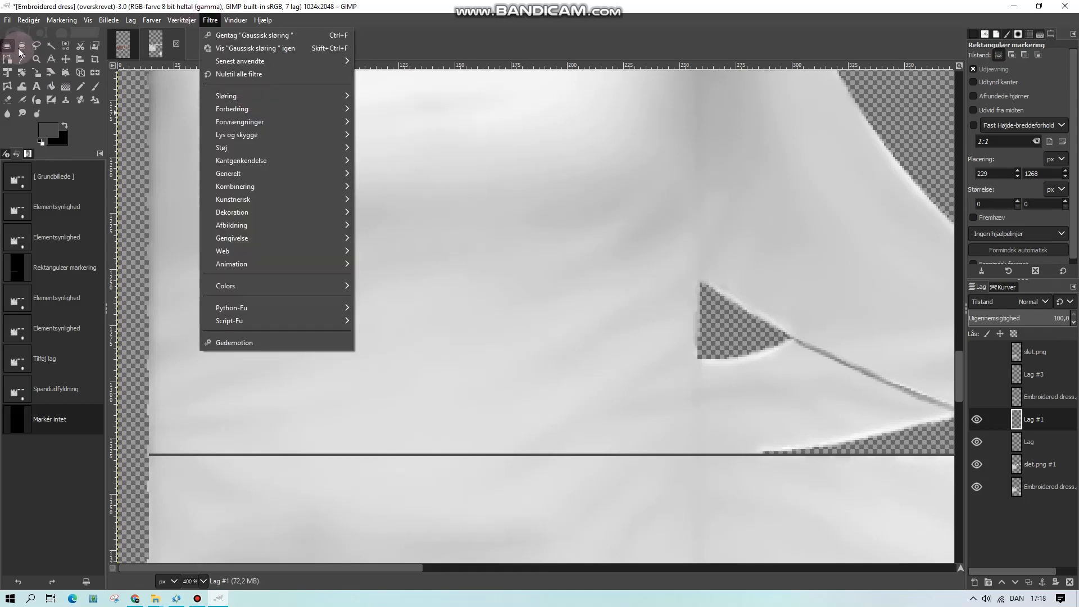
pyautogui.press('Escape')
pyautogui.rightClick(1037, 409)
pyautogui.click(905, 125)
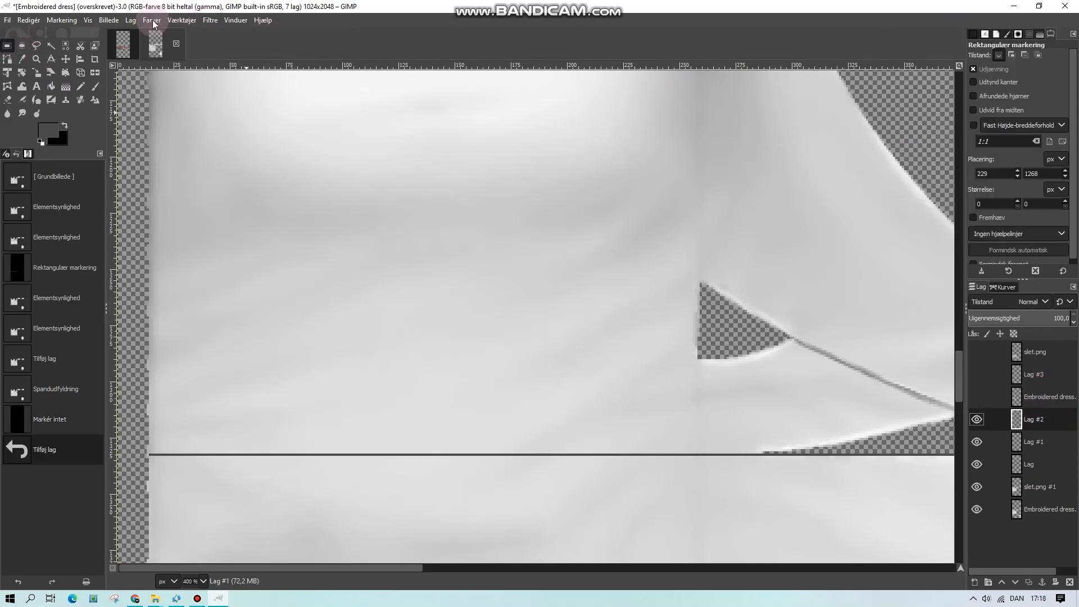
pyautogui.click(151, 20)
pyautogui.click(180, 71)
pyautogui.moveTo(1077, 244); pyautogui.dragTo(1078, 244)
pyautogui.click(938, 250)
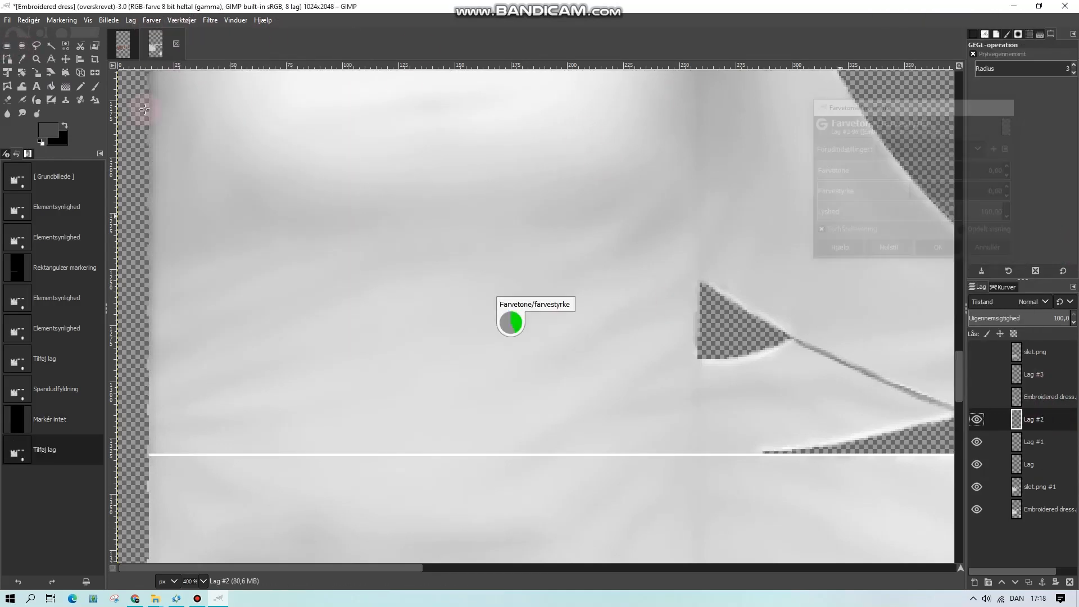
# - Move the white line directly below the dark waist line and merge it down into Lag #1
pyautogui.click(66, 59)
pyautogui.moveTo(441, 455); pyautogui.dragTo(441, 457)
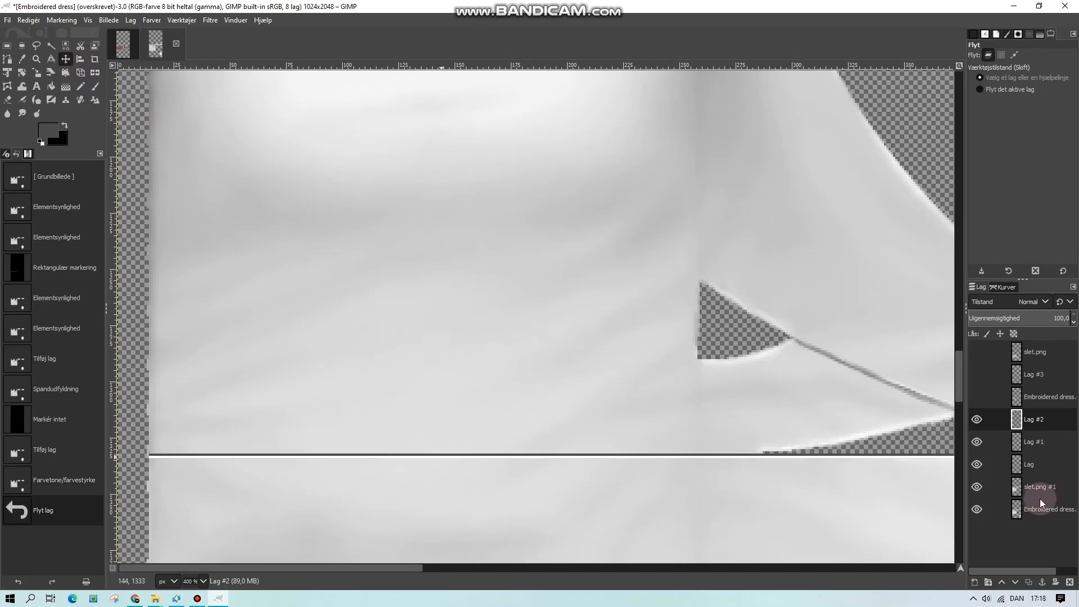
pyautogui.rightClick(1040, 414)
pyautogui.click(910, 154)
# - Apply a Gaussian blur of 1.00 in both directions to the waist line on Lag #1
pyautogui.click(210, 20)
pyautogui.moveTo(241, 96)
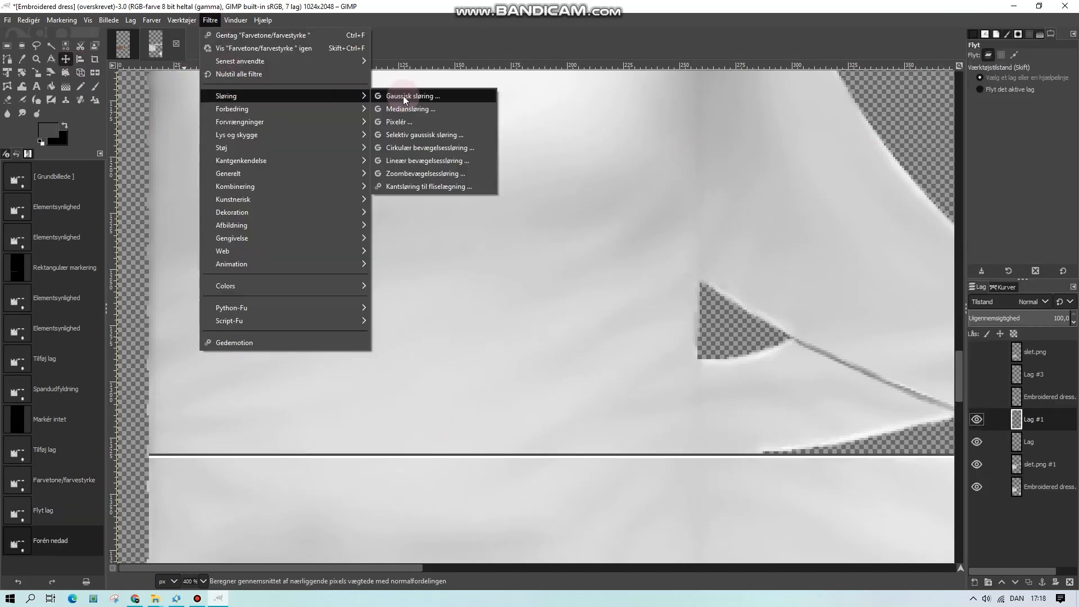
pyautogui.click(416, 101)
pyautogui.click(992, 175)
pyautogui.click(992, 175)
pyautogui.click(992, 166)
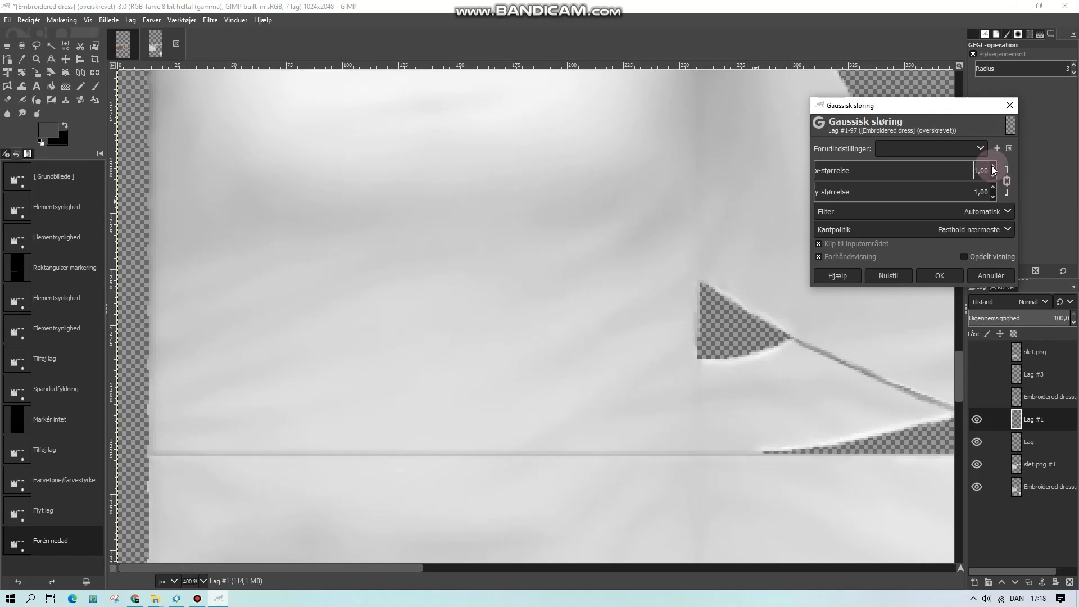
pyautogui.click(939, 276)
# - Set Lag #1's blend mode to Soft light after trying Overlay, and lower its lightness to about -42 with Hue-Chroma
pyautogui.click(1028, 302)
pyautogui.click(1022, 414)
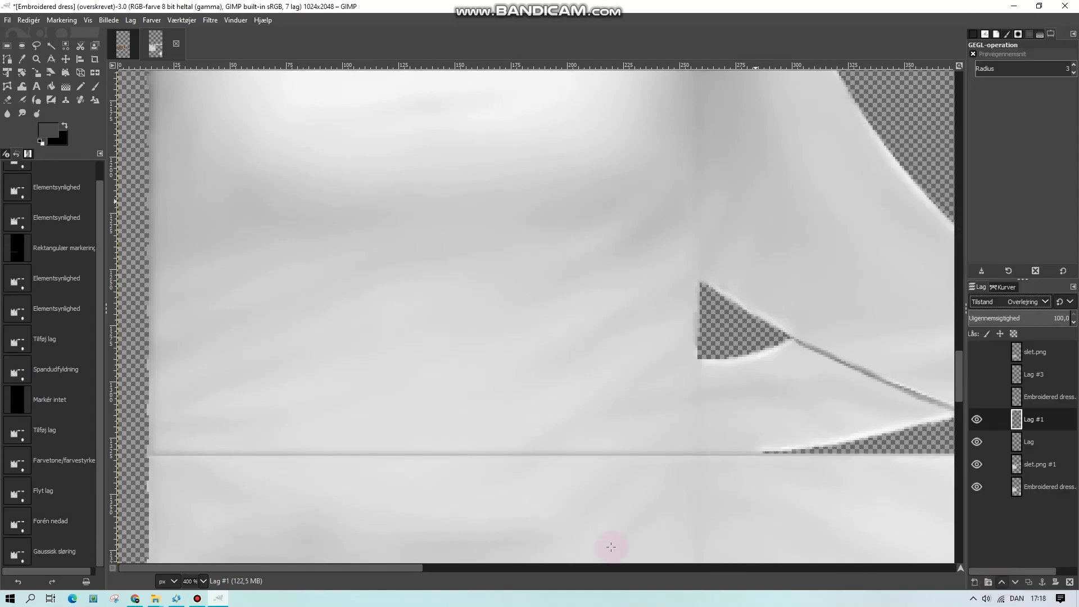
pyautogui.click(1026, 301)
pyautogui.click(1009, 323)
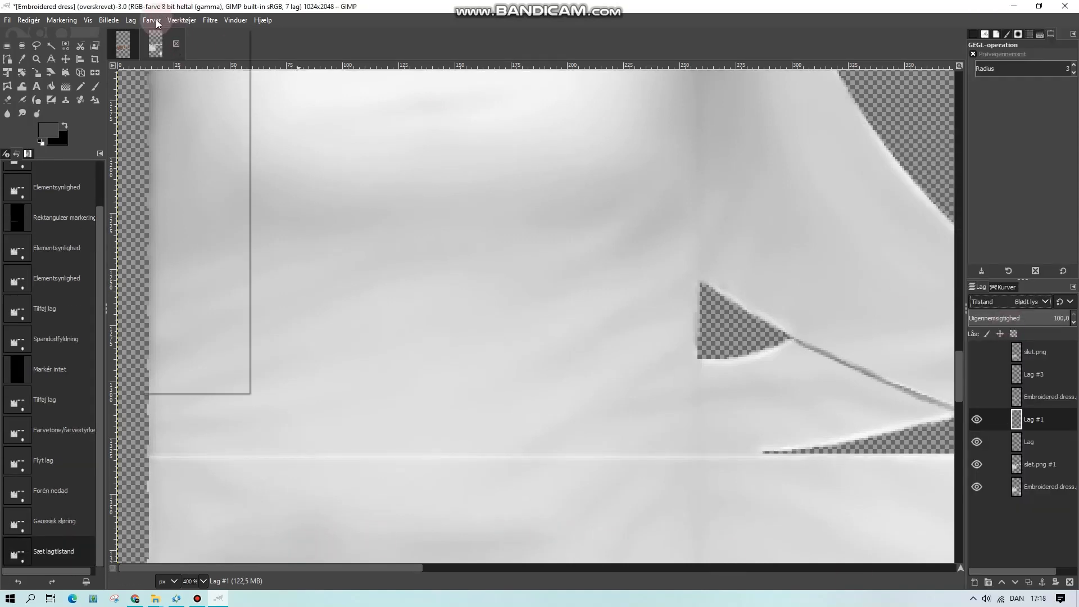
pyautogui.click(180, 74)
pyautogui.click(870, 213)
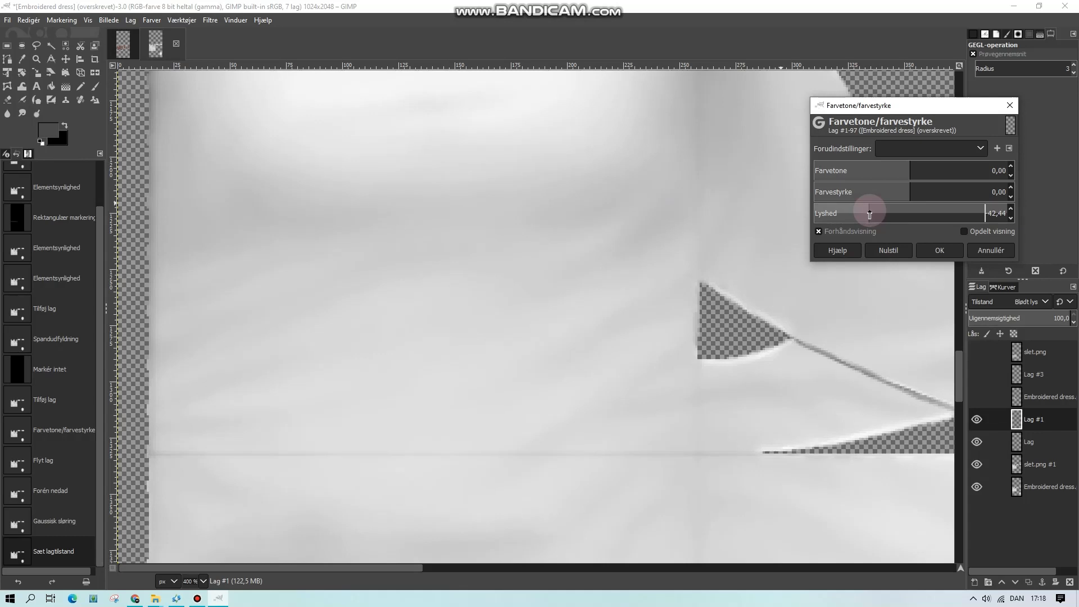
pyautogui.click(939, 250)
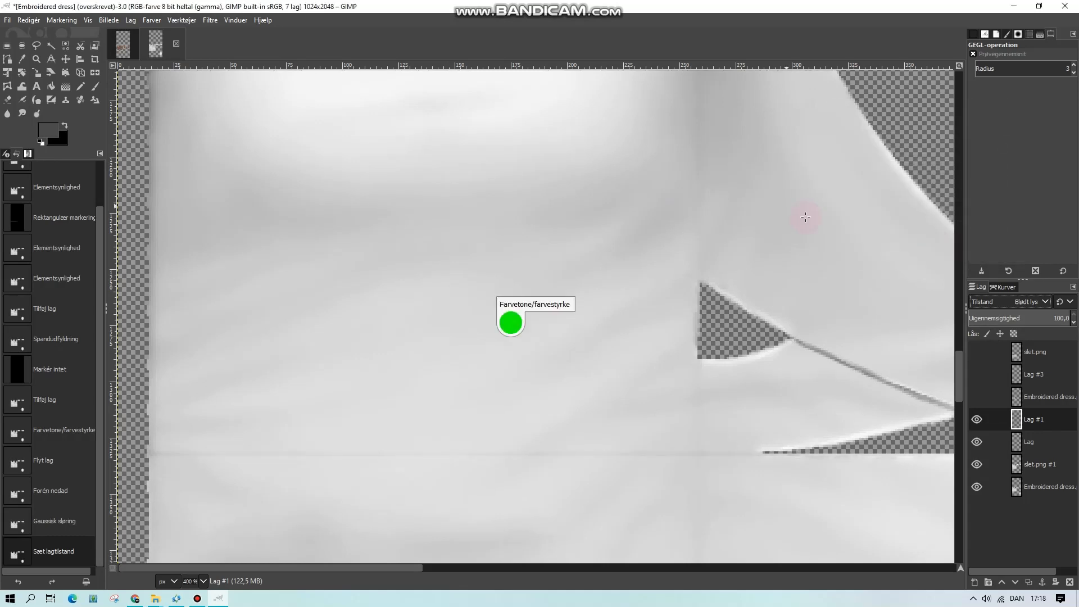
# - Strengthen the waist line by duplicating Lag #1 in Normal mode, merging the copy down, and restoring Soft light mode
pyautogui.click(1016, 301)
pyautogui.click(1031, 27)
pyautogui.rightClick(1048, 415)
pyautogui.click(937, 128)
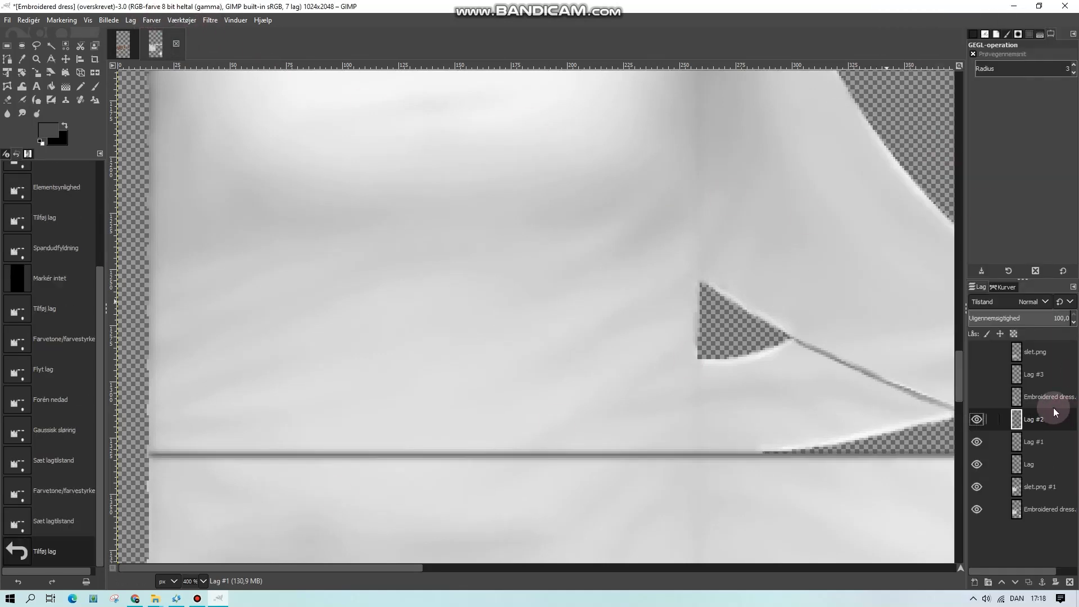
pyautogui.rightClick(1055, 412)
pyautogui.click(899, 159)
pyautogui.click(1033, 301)
pyautogui.click(992, 578)
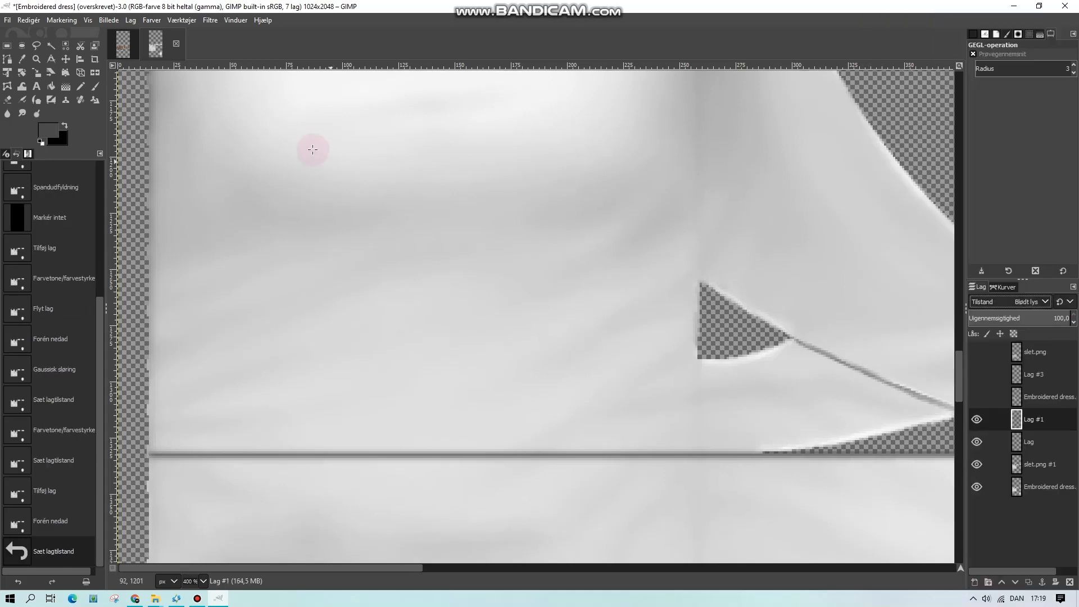
pyautogui.click(150, 21)
pyautogui.click(177, 72)
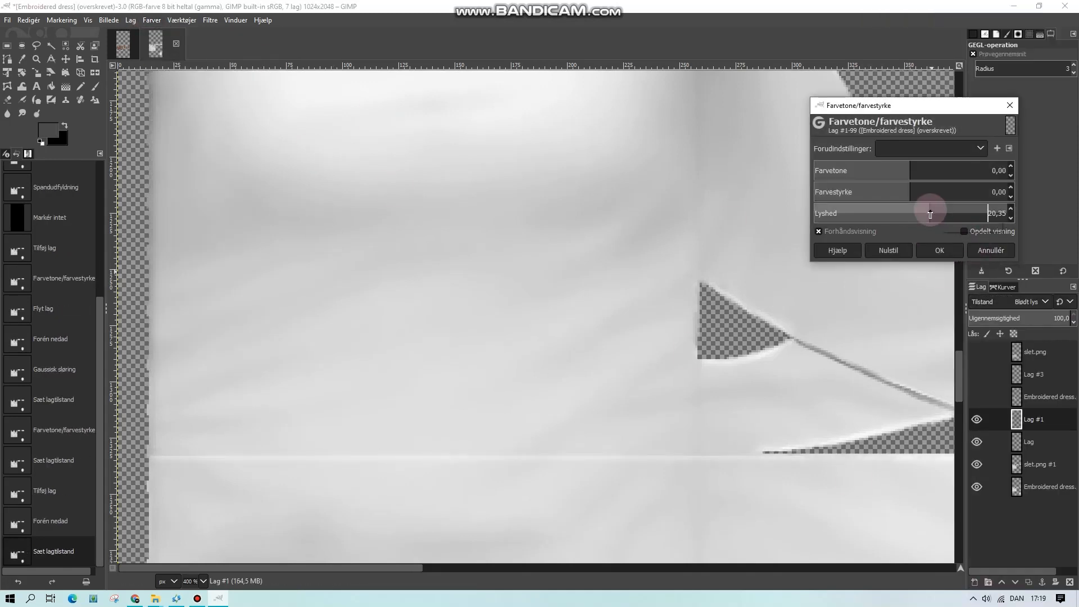
pyautogui.click(984, 255)
# - Raise the contrast of the waist line on Lag #1 with the Exposure adjustment, changing both black level and exposure
pyautogui.click(151, 21)
pyautogui.click(177, 100)
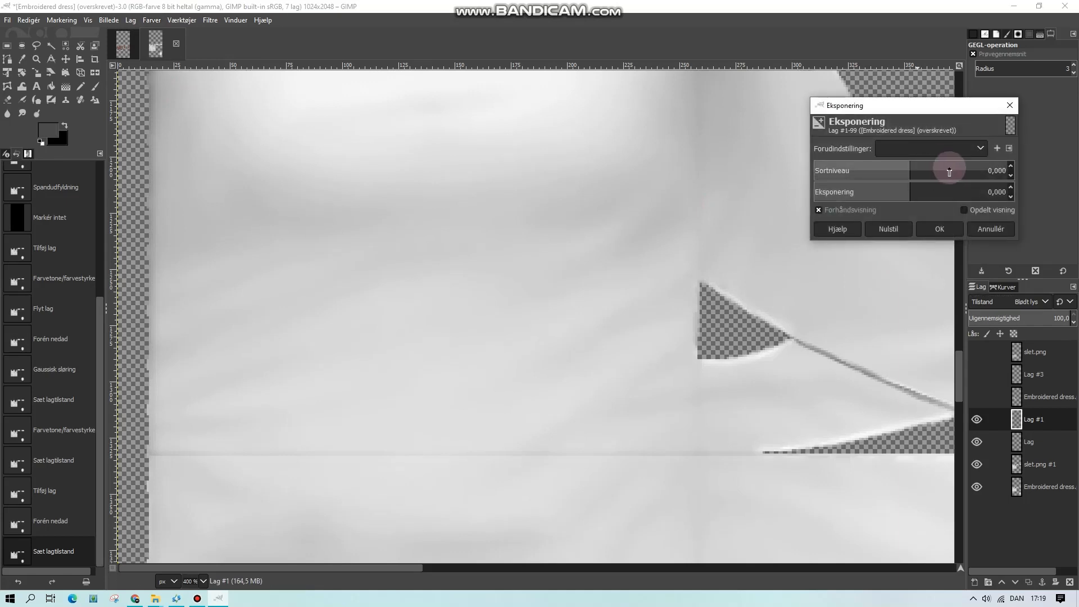
pyautogui.moveTo(920, 192)
pyautogui.mouseDown()
pyautogui.moveTo(946, 185)
pyautogui.moveTo(934, 186)
pyautogui.mouseUp()
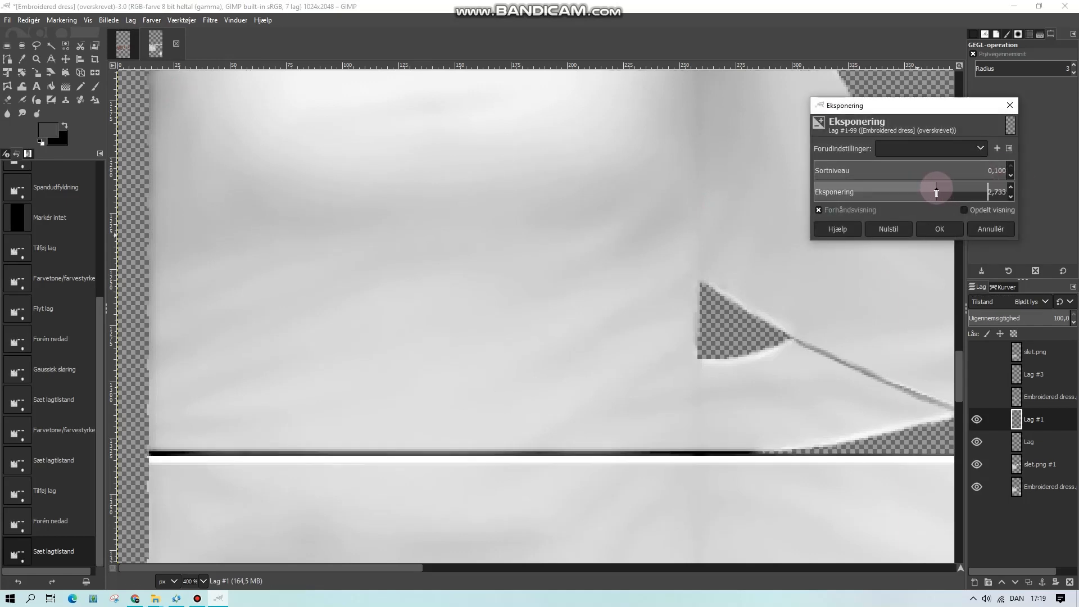
pyautogui.click(939, 228)
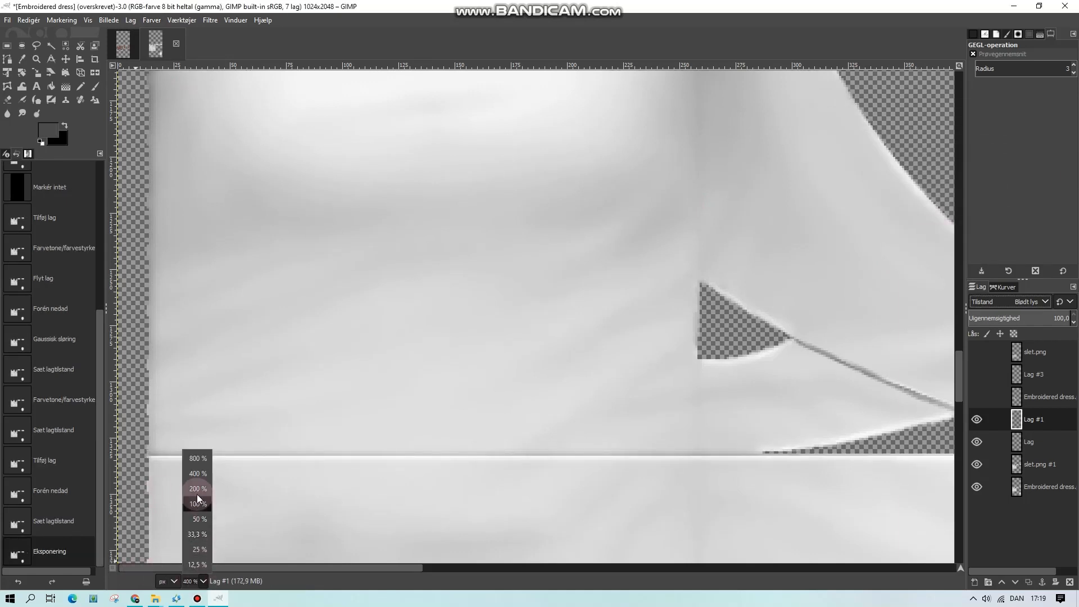
# - Invert the lightness of Lag #1 and reduce the layer's opacity to about 51.6
pyautogui.click(198, 489)
pyautogui.click(1032, 318)
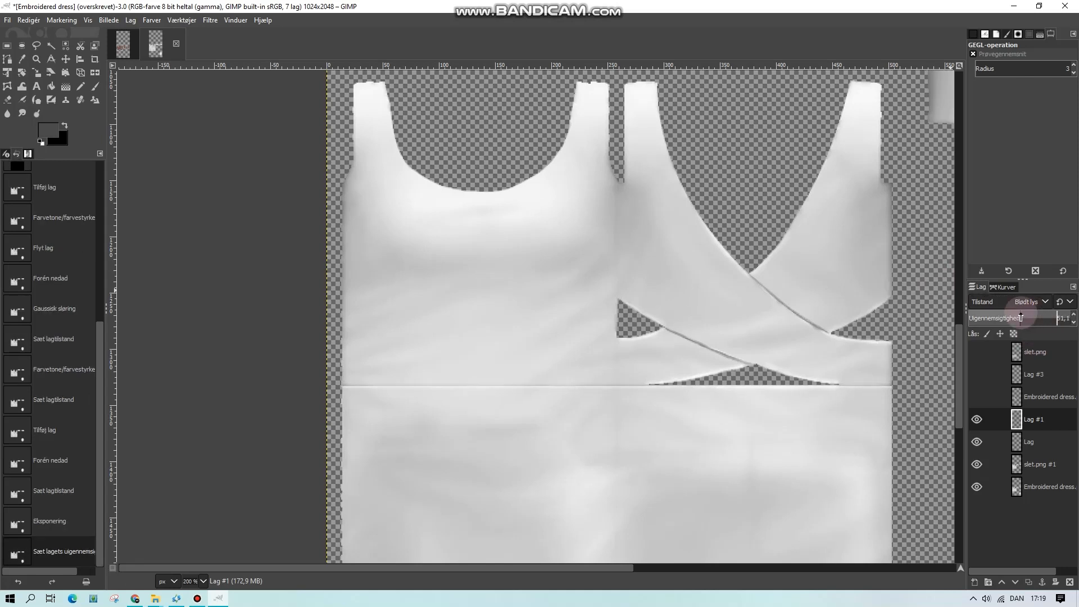
pyautogui.click(157, 22)
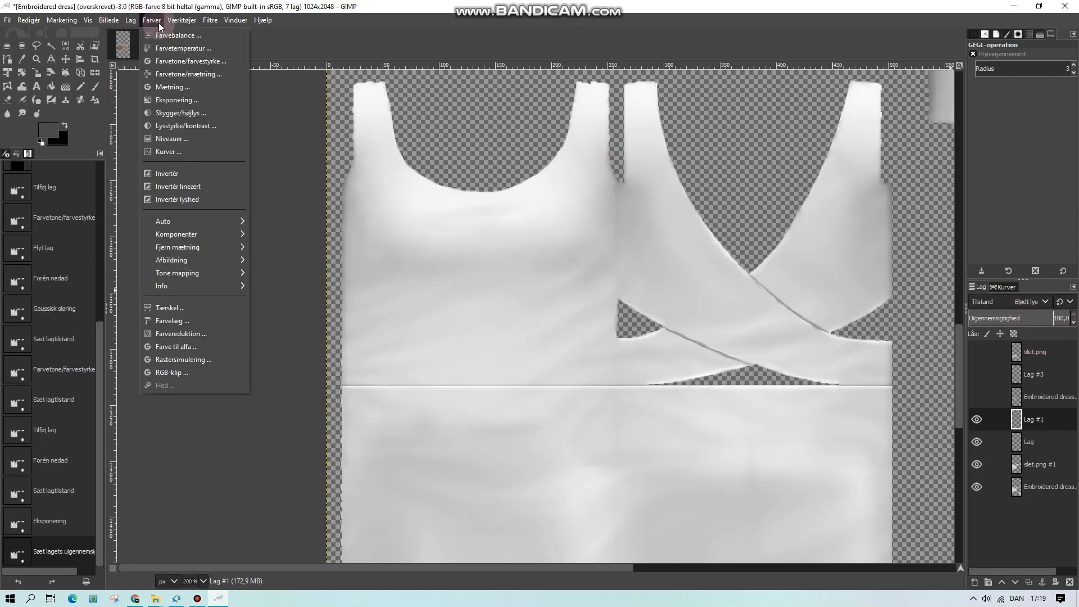
pyautogui.click(188, 200)
pyautogui.click(1011, 317)
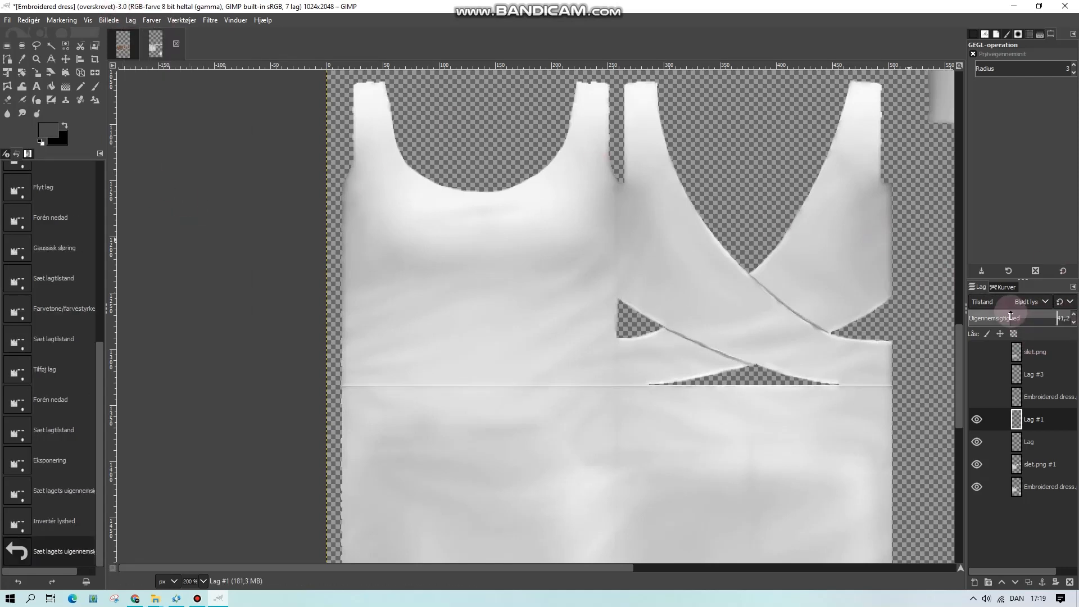
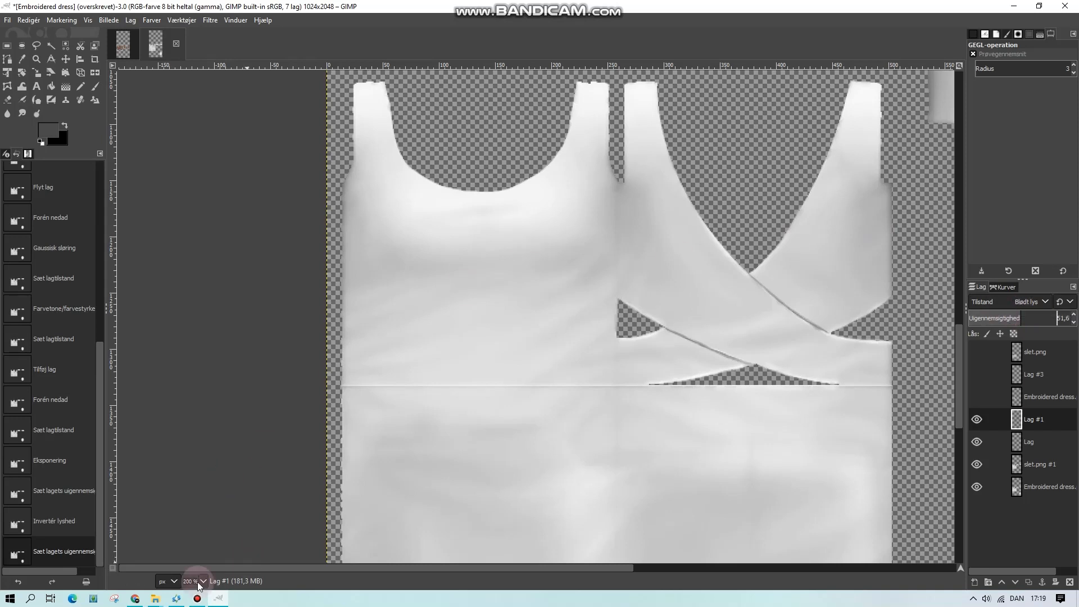
# - Revert the lightness inversion on Lag #1 and set the layer's opacity to about 54.4
pyautogui.click(200, 513)
pyautogui.click(29, 20)
pyautogui.click(51, 491)
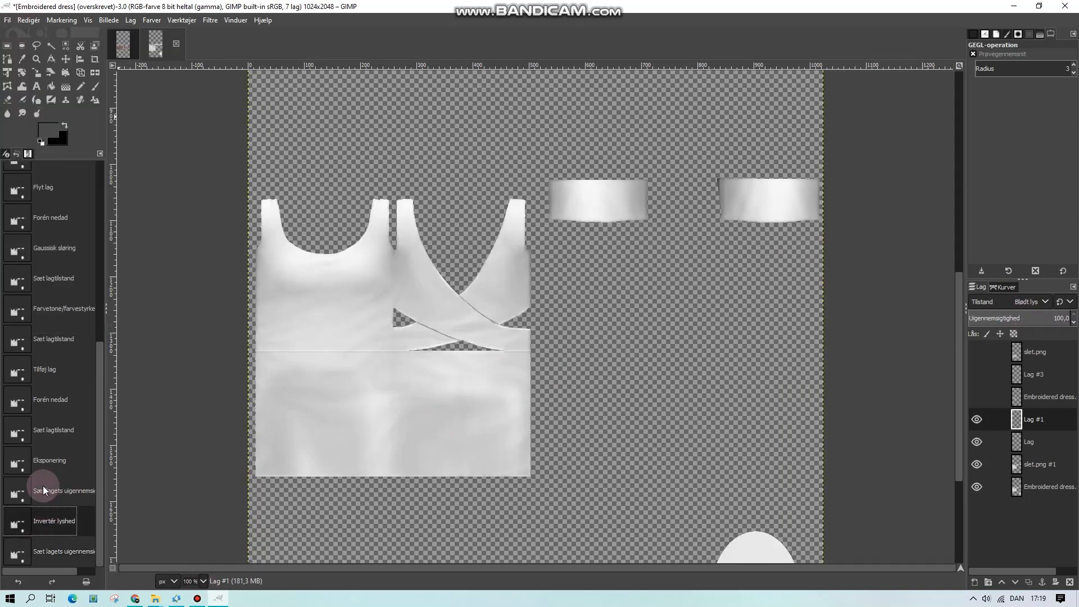
pyautogui.click(1024, 319)
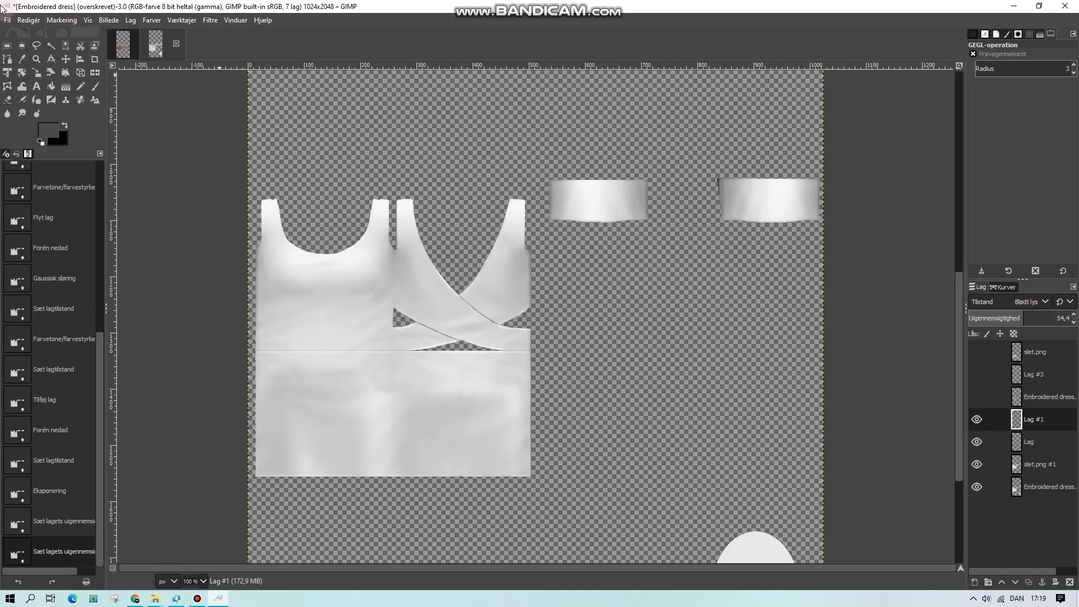
# - Overwrite the exported dress texture, switch to Sims 4 Studio and import it as the dress's diffuse texture
pyautogui.click(8, 21)
pyautogui.click(90, 180)
pyautogui.click(187, 601)
pyautogui.moveTo(346, 402); pyautogui.dragTo(1000, 448)
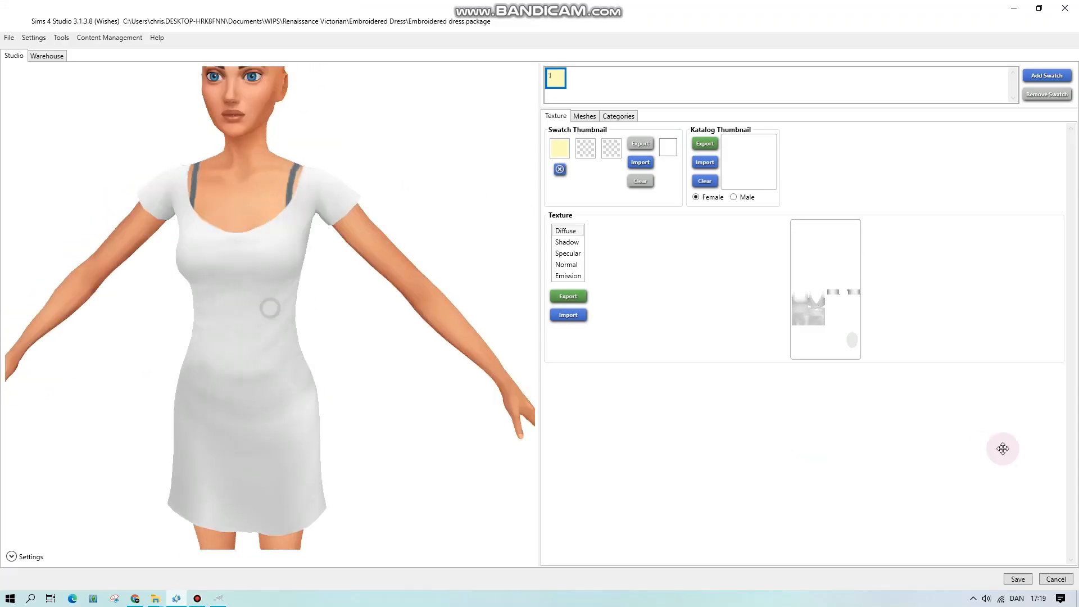
pyautogui.click(578, 315)
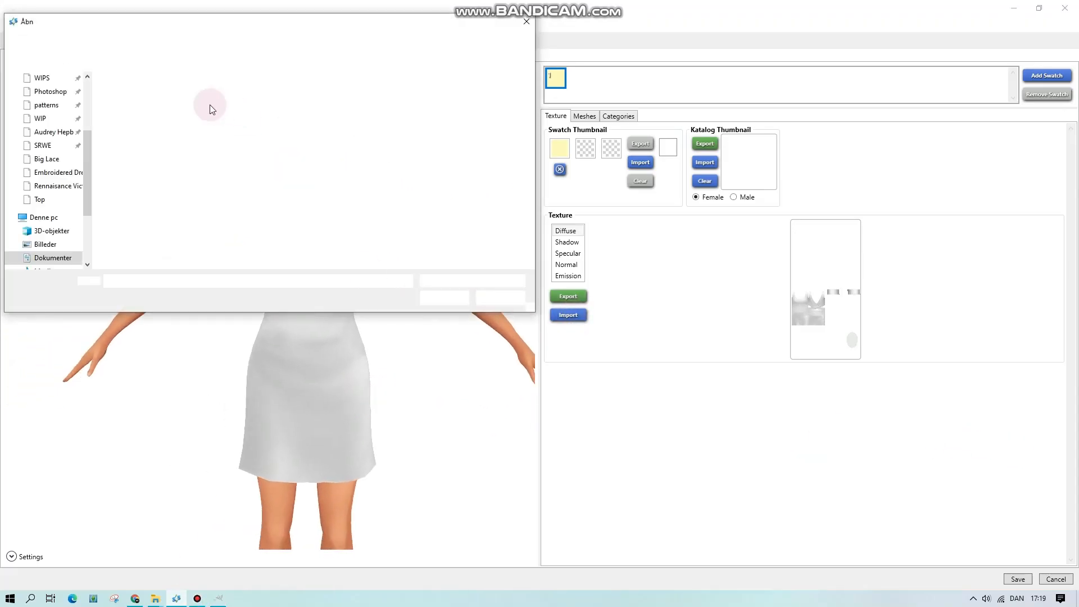
pyautogui.doubleClick(153, 108)
# - Set the swatch thumbnail colour to white and inspect the waist seam on the dress model
pyautogui.click(560, 149)
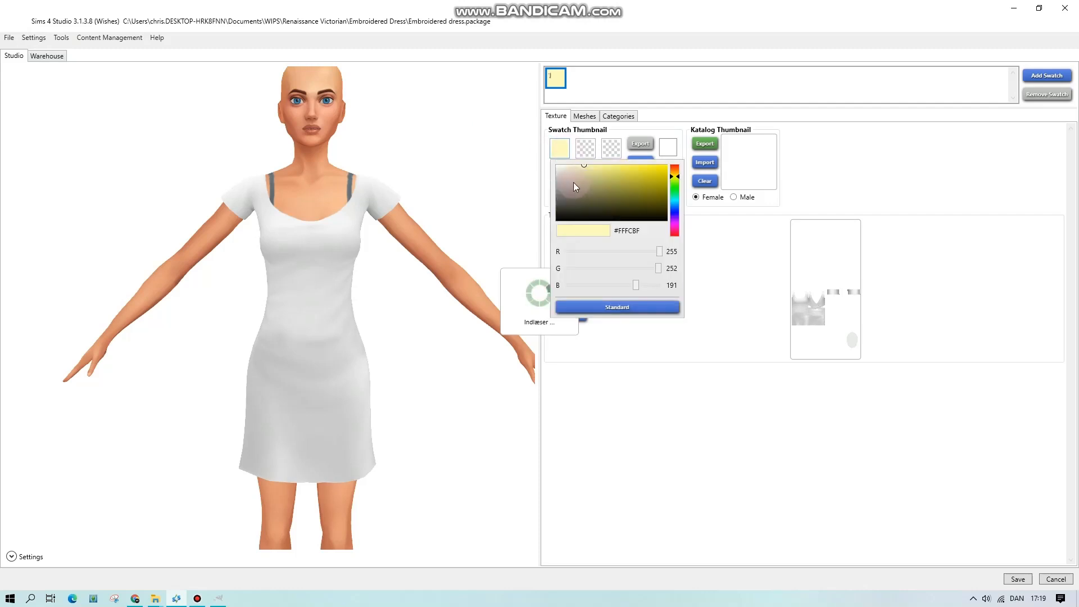
pyautogui.click(621, 335)
pyautogui.scroll(3, 444, 365)
pyautogui.moveTo(479, 357); pyautogui.dragTo(221, 381)
pyautogui.scroll(-2, 250, 346)
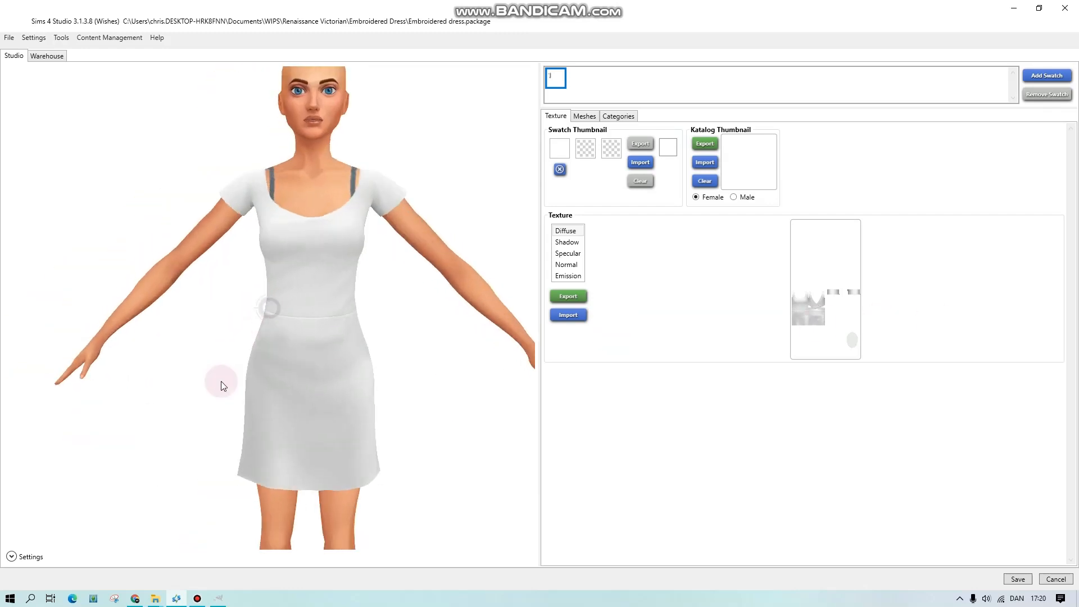
# - Switch back to GIMP, clear the image's undo history and save the project as Embroidered dress.xcf
pyautogui.click(209, 590)
pyautogui.click(90, 585)
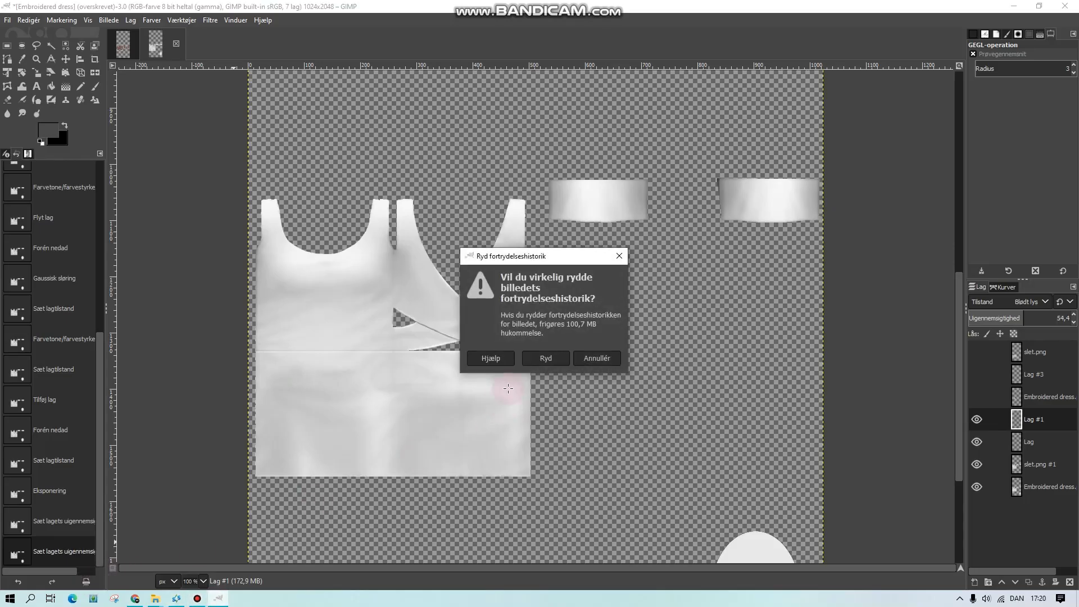
pyautogui.press('Return')
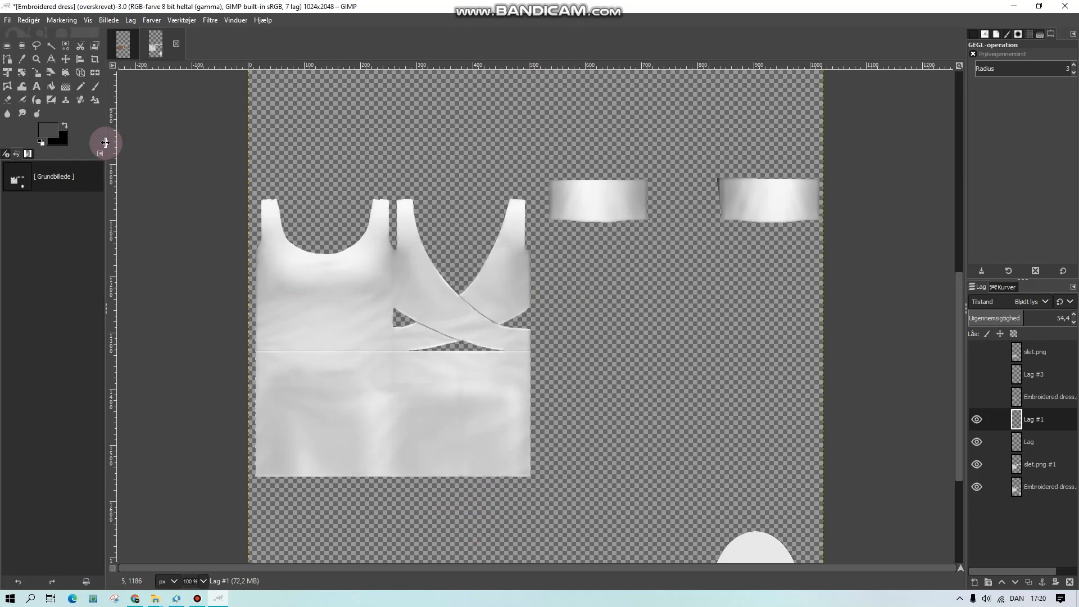
pyautogui.click(8, 20)
pyautogui.click(46, 117)
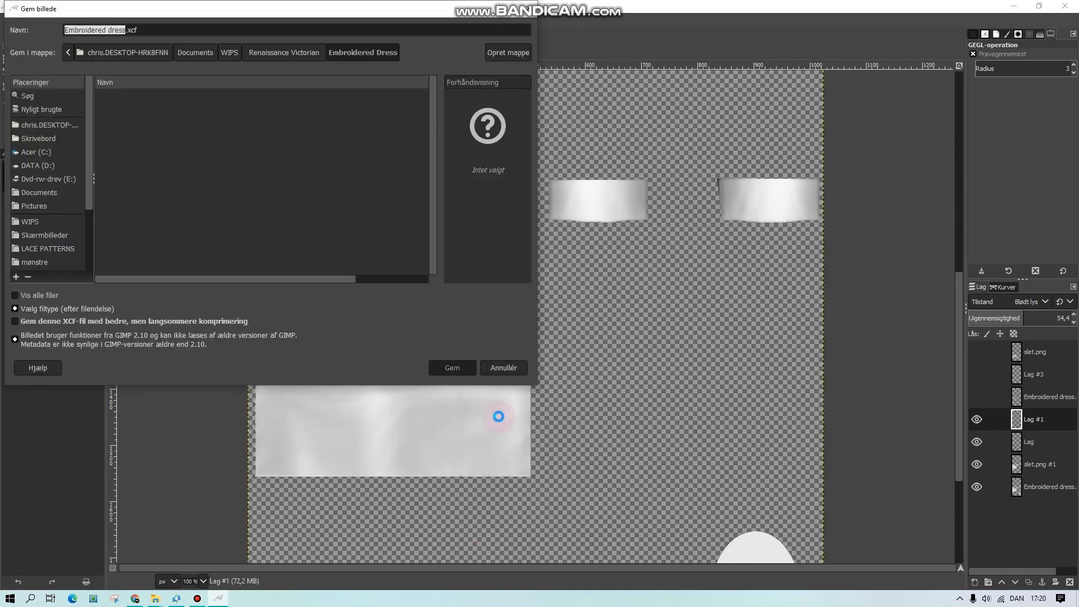
pyautogui.click(468, 371)
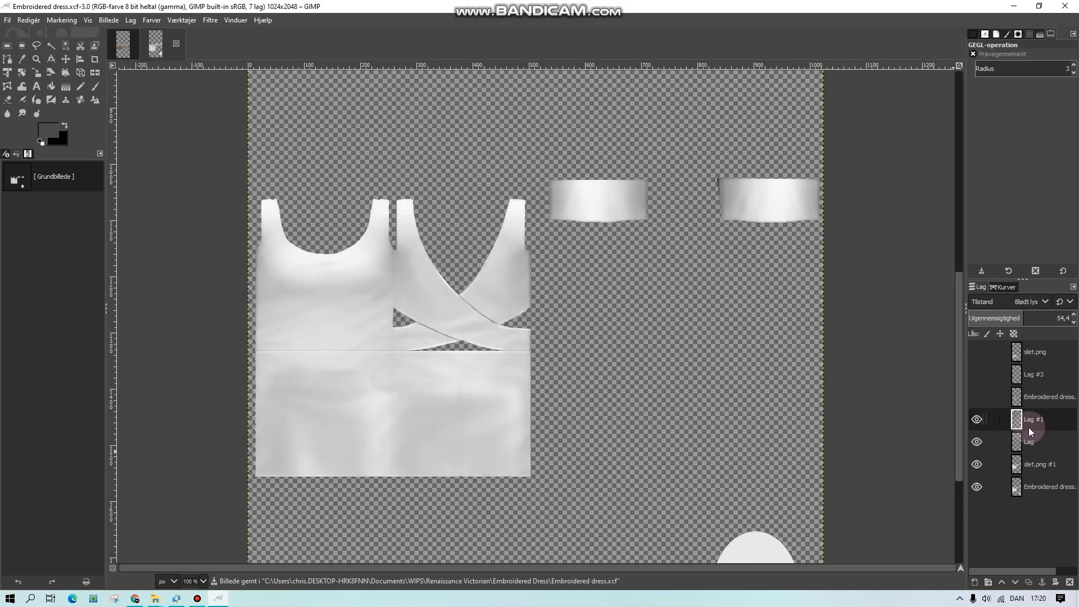
# - Outline the crossed straps on the lowest Embroidered dress layer with a Free Select selection
pyautogui.scroll(-3, 720, 428)
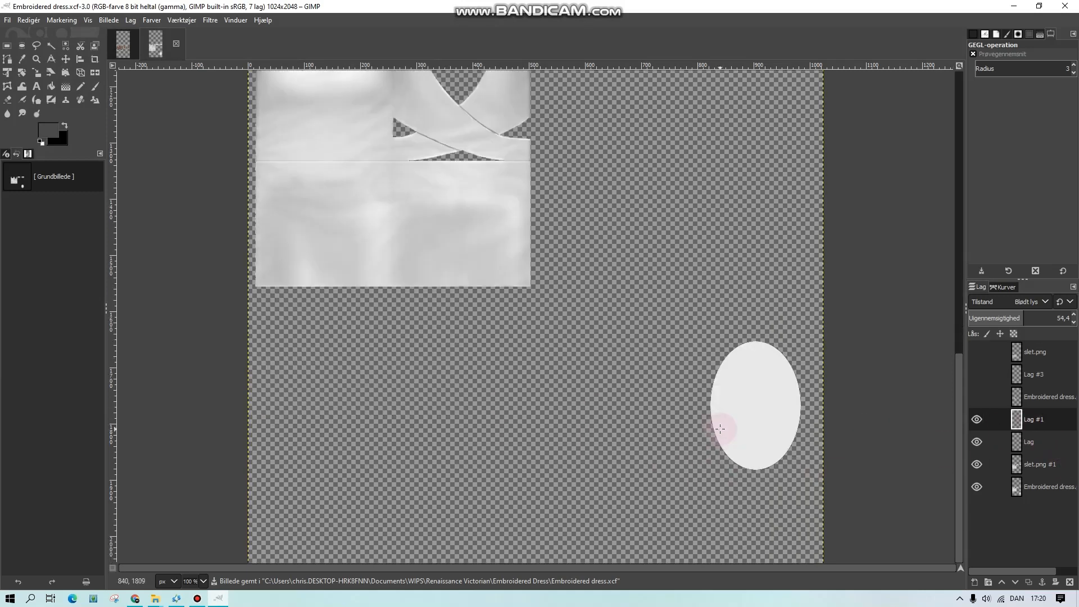
pyautogui.scroll(2, 720, 429)
pyautogui.rightClick(1039, 426)
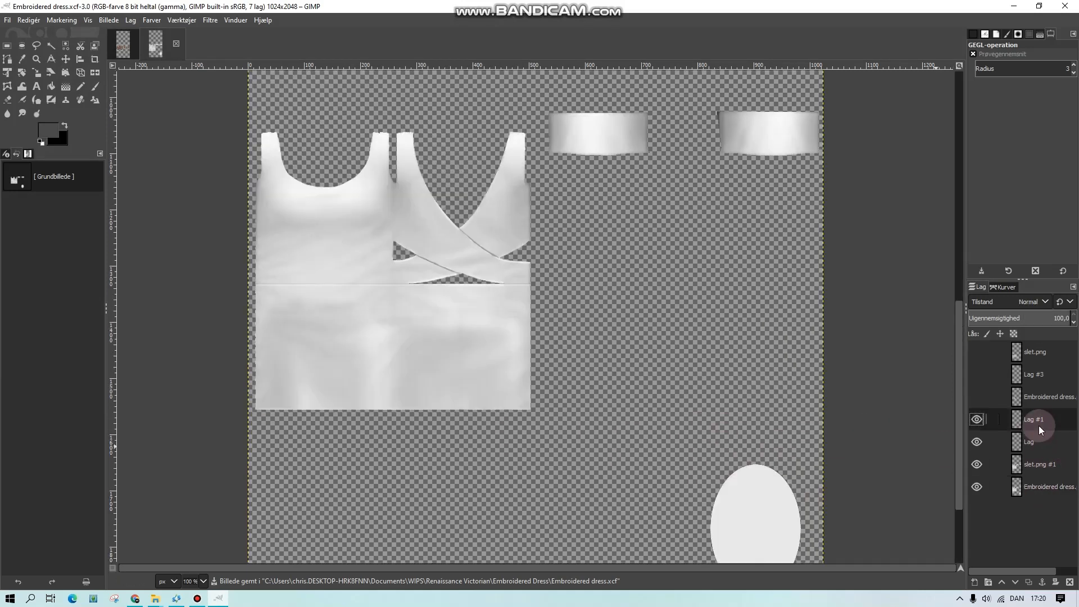
pyautogui.click(1051, 497)
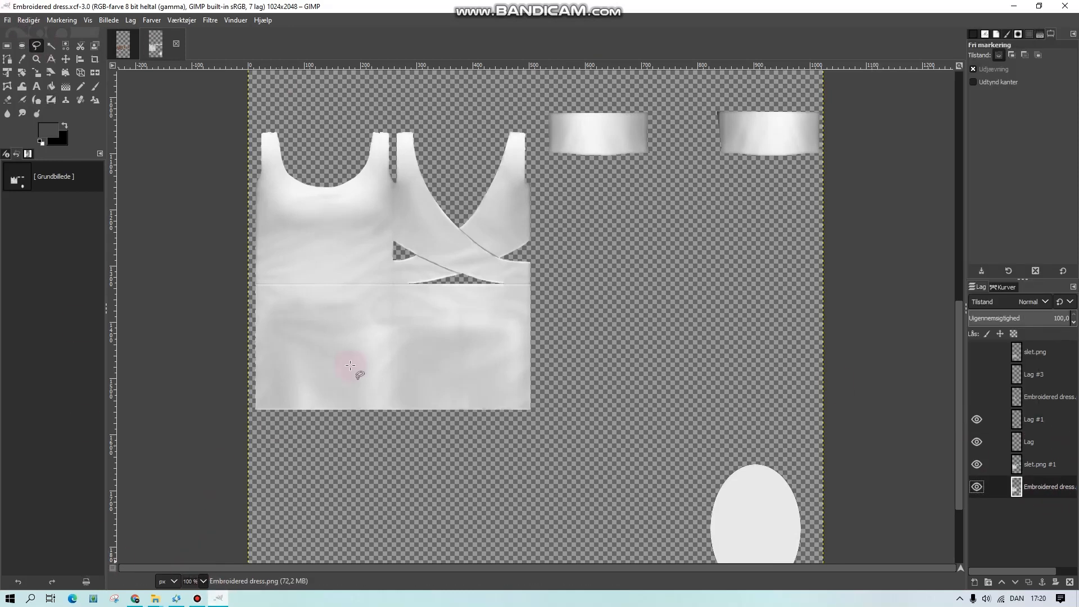
pyautogui.press('2')
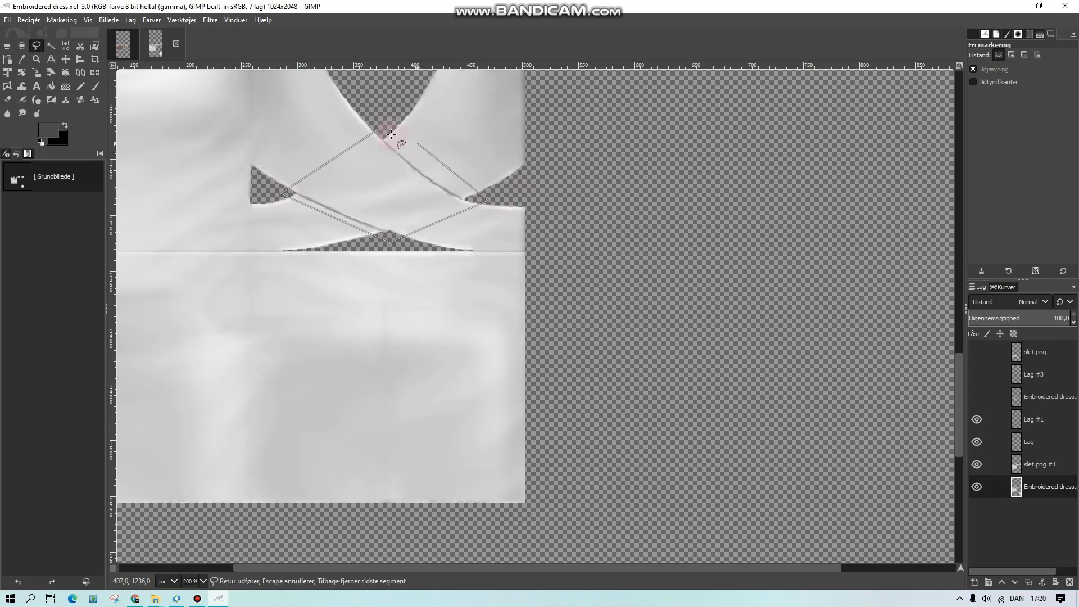
pyautogui.click(22, 46)
# - Colorize the selected crossed straps with the grey a9a9a9, comparing the result with the preview off and on
pyautogui.click(152, 19)
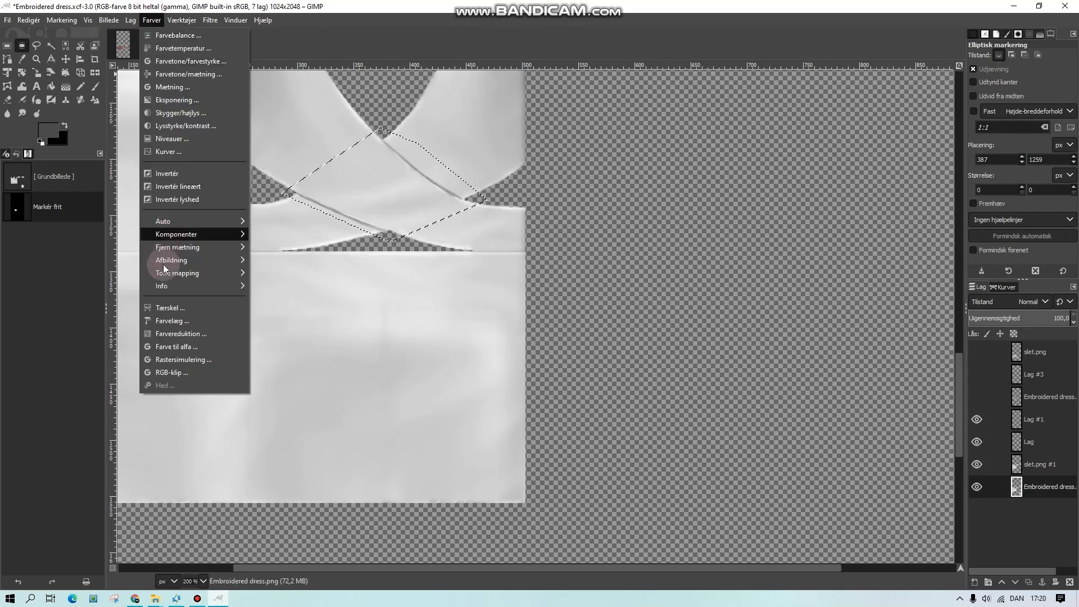
pyautogui.click(170, 321)
pyautogui.click(871, 239)
pyautogui.moveTo(806, 229); pyautogui.dragTo(721, 217)
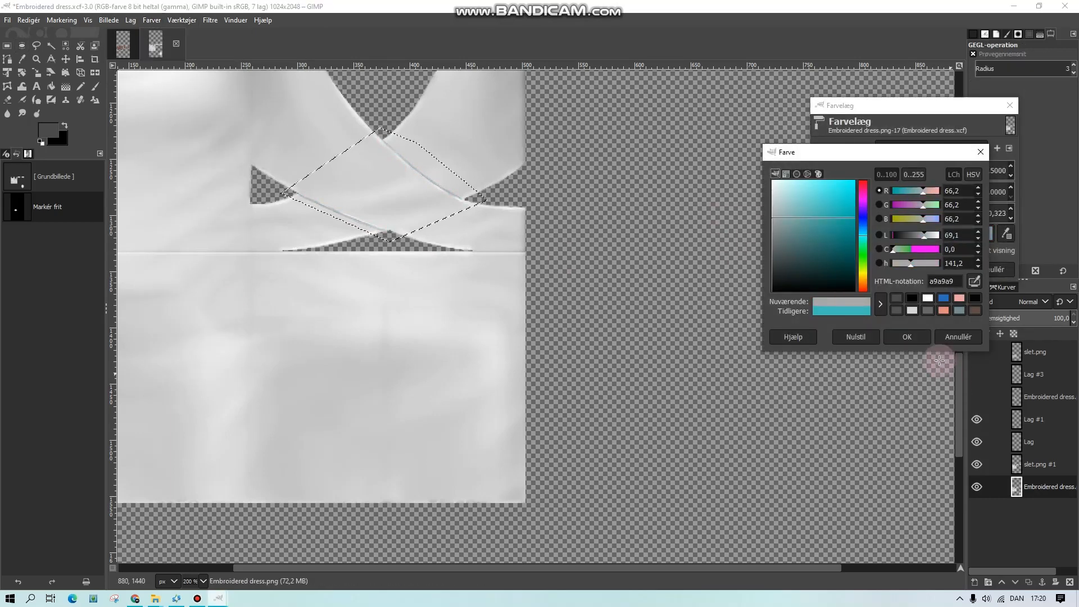
pyautogui.click(838, 252)
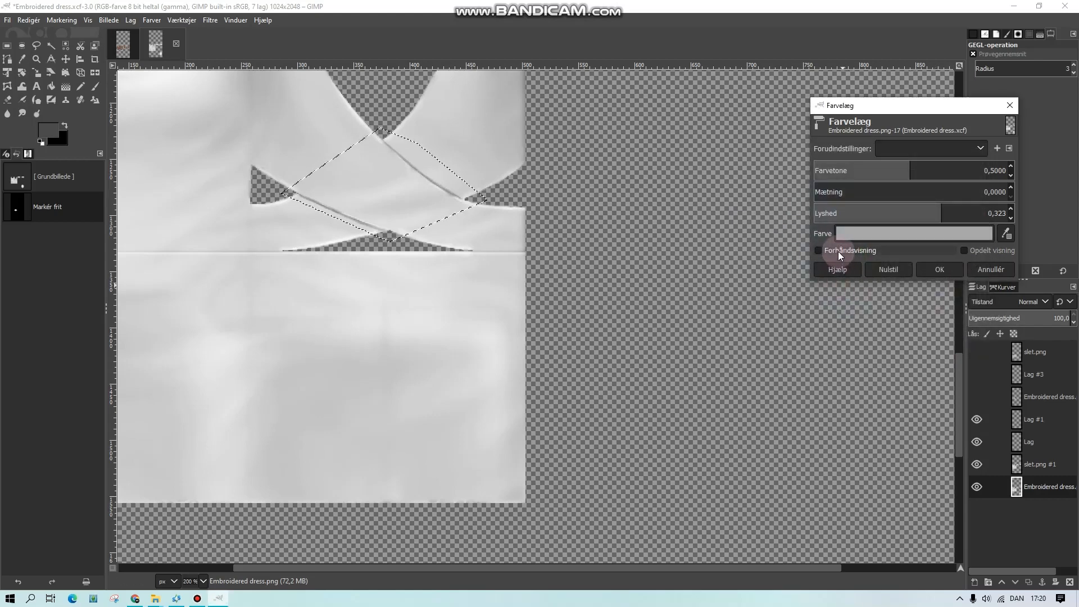
pyautogui.click(838, 252)
pyautogui.click(918, 265)
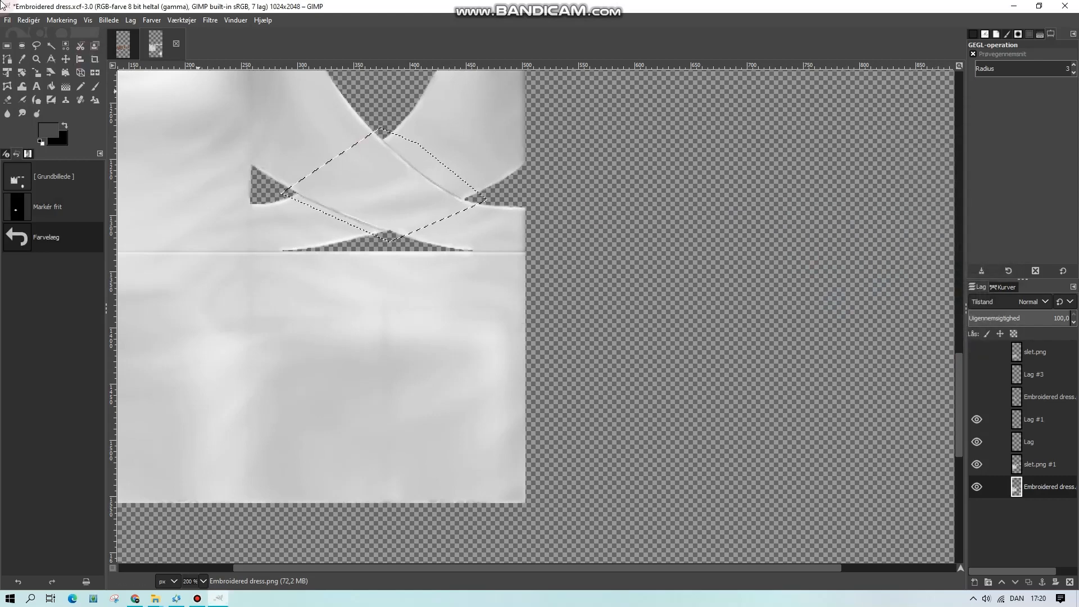
# - Clear the selection and merge all visible layers into one
pyautogui.click(7, 46)
pyautogui.click(553, 422)
pyautogui.scroll(3, 771, 494)
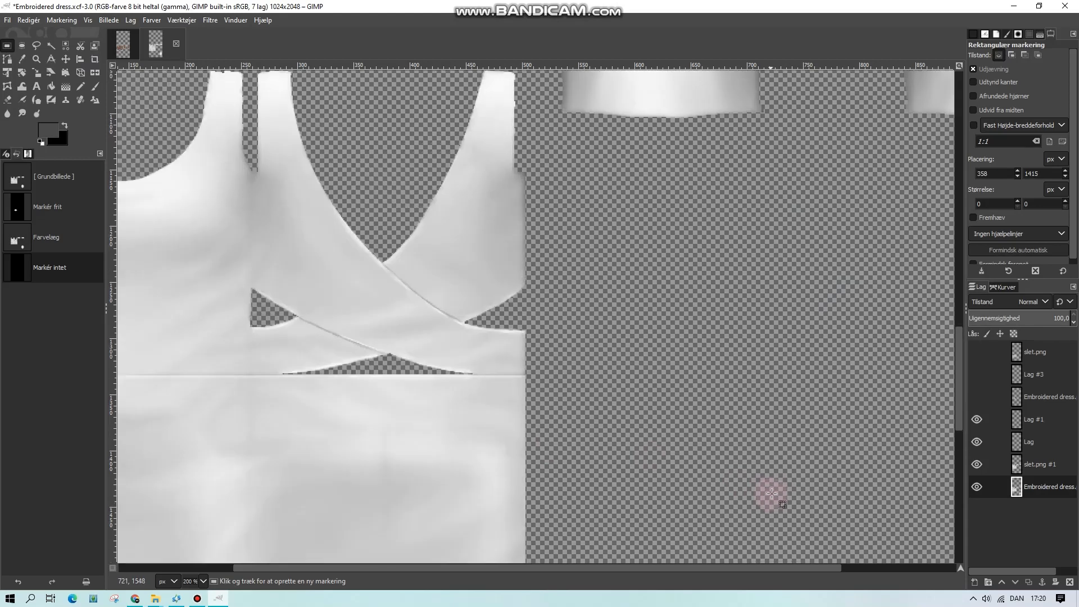
pyautogui.rightClick(1041, 423)
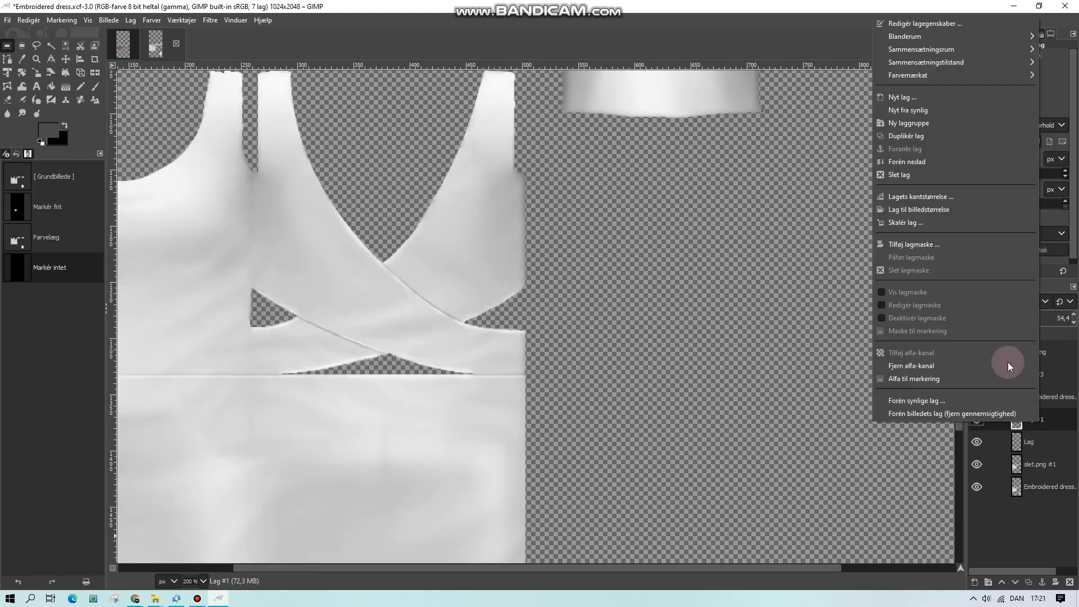
pyautogui.click(937, 400)
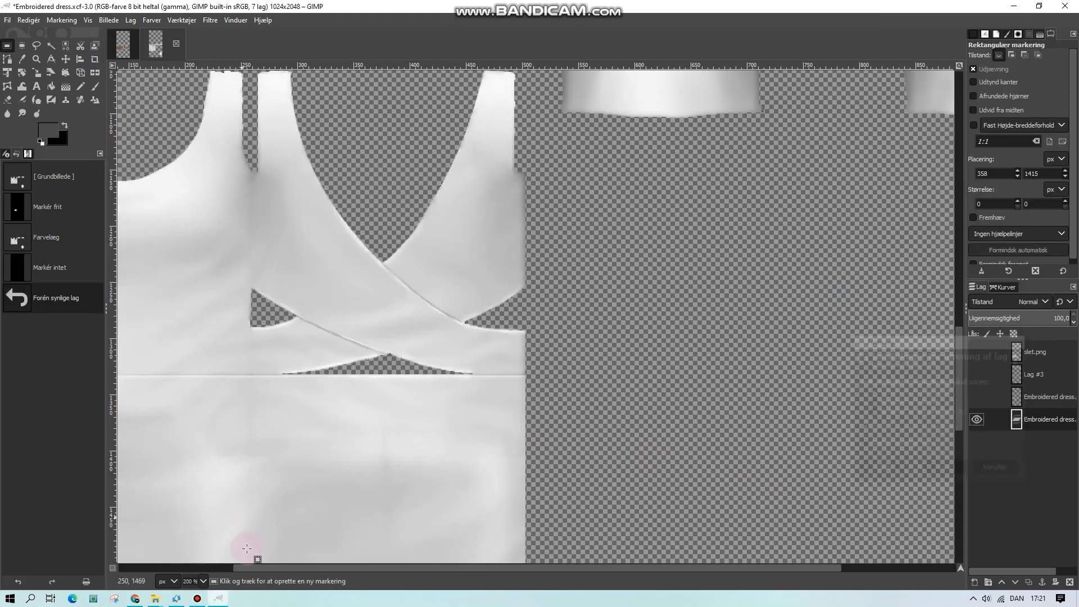
# - Select an area of about 218 × 310 px around the white oval and lower its lightness to about -23.26 with Hue-Chroma
pyautogui.click(200, 508)
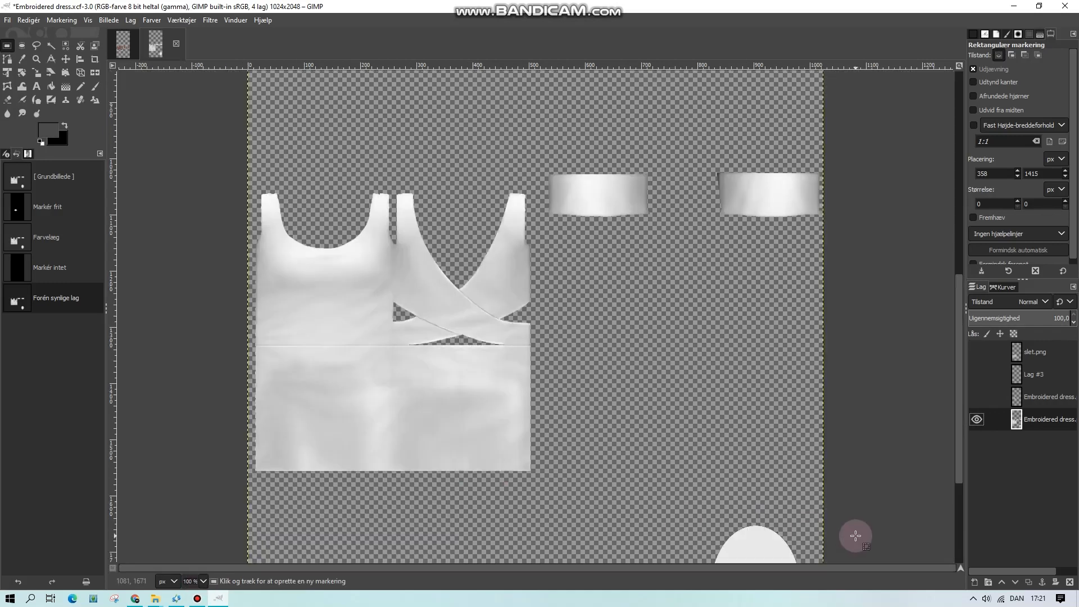
pyautogui.scroll(-5, 562, 458)
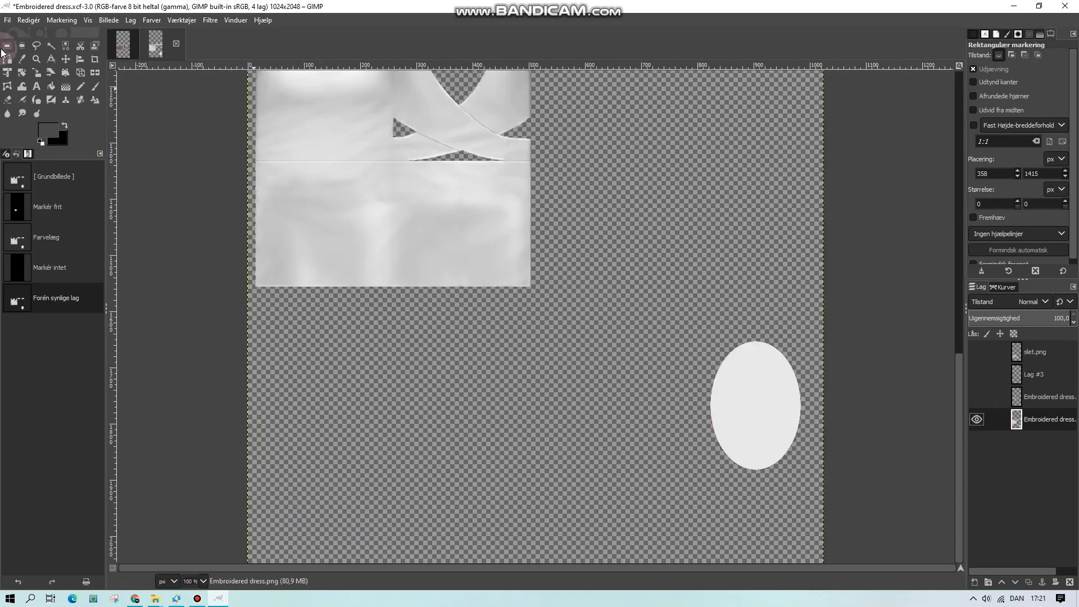
pyautogui.click(739, 406)
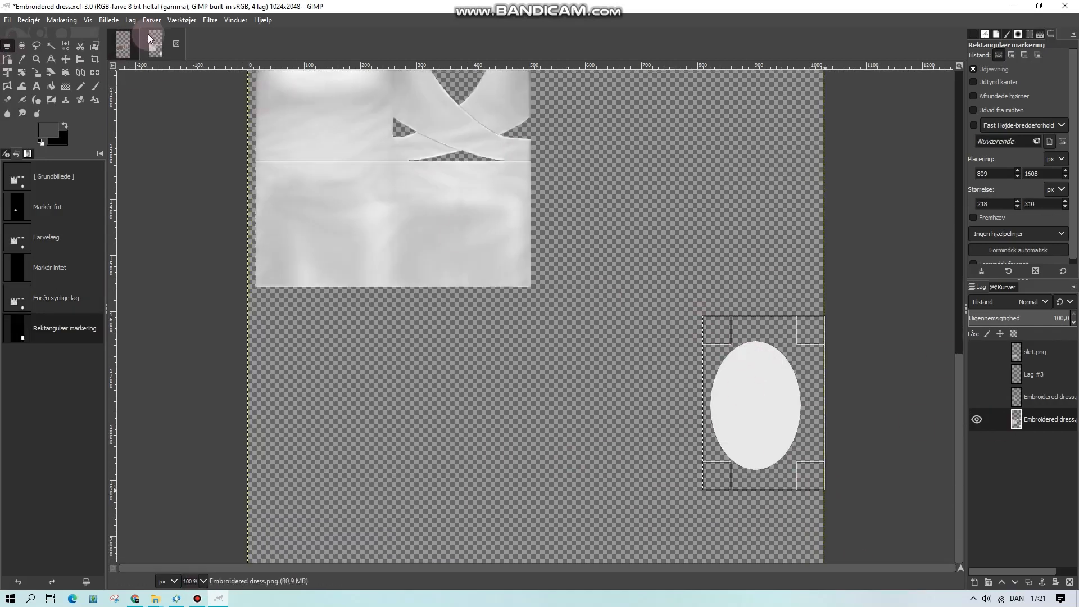
pyautogui.click(152, 20)
pyautogui.click(196, 64)
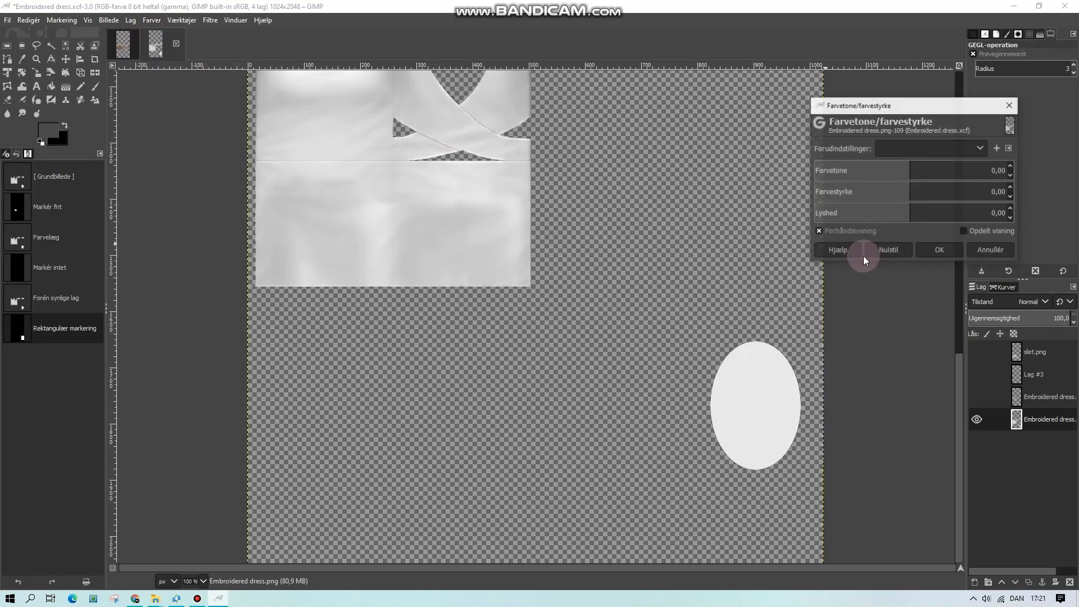
pyautogui.click(888, 213)
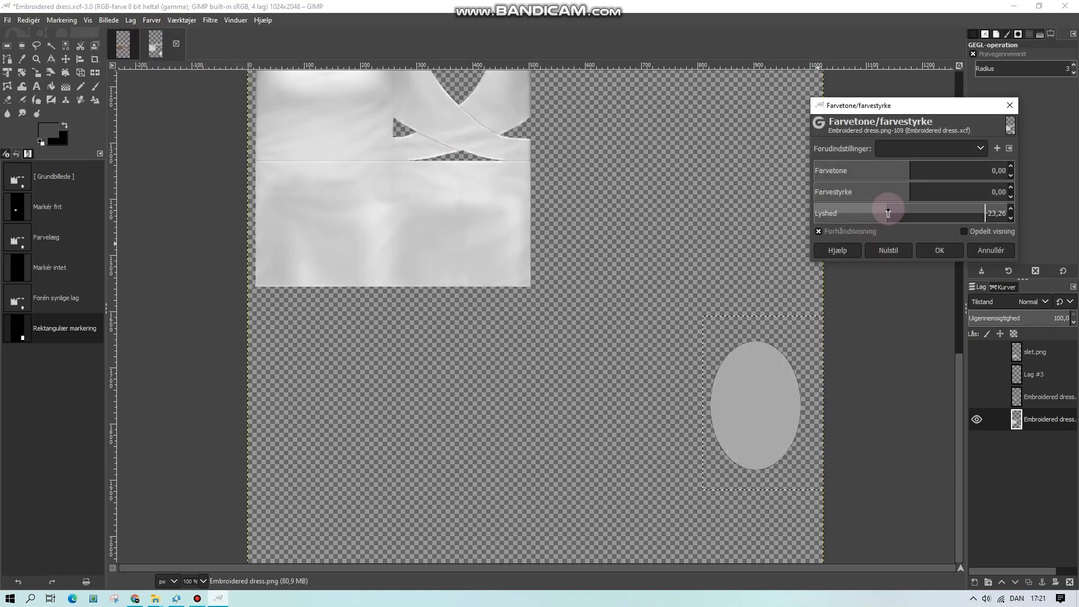
# - Clear the selection around the oval and save the project file
pyautogui.click(7, 46)
pyautogui.click(145, 150)
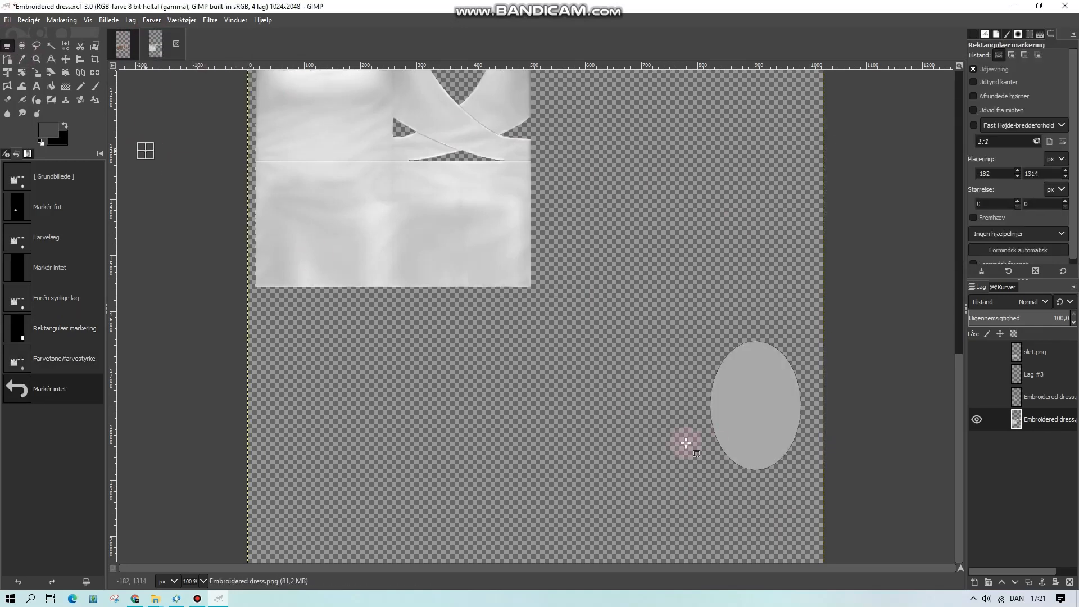
pyautogui.click(7, 21)
pyautogui.click(34, 114)
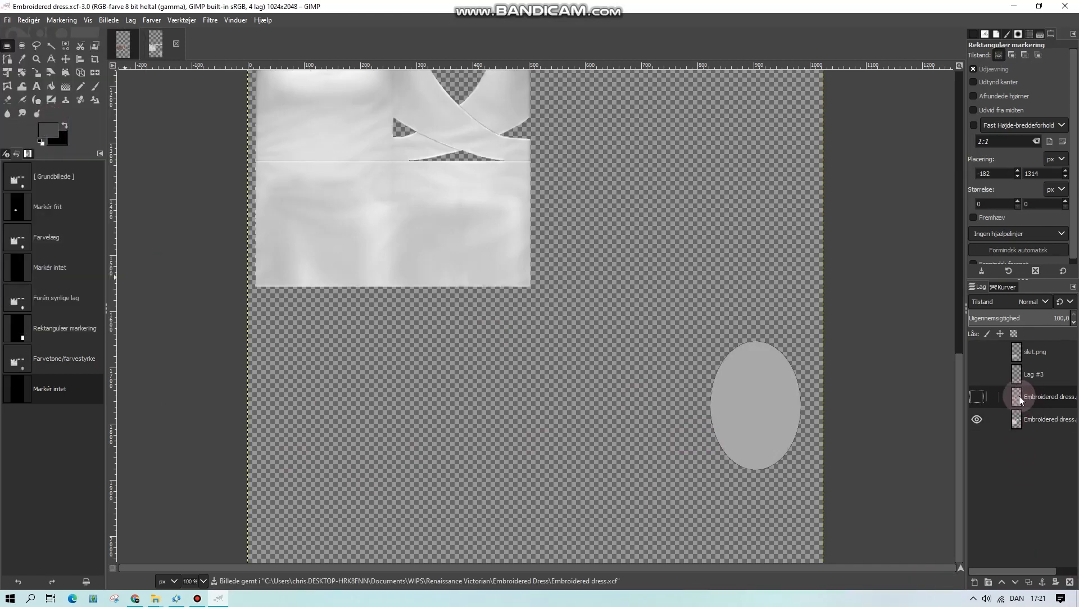
# - Toggle the visibility of the hidden Embroidered dress layer above the merged base and delete that layer
pyautogui.click(976, 397)
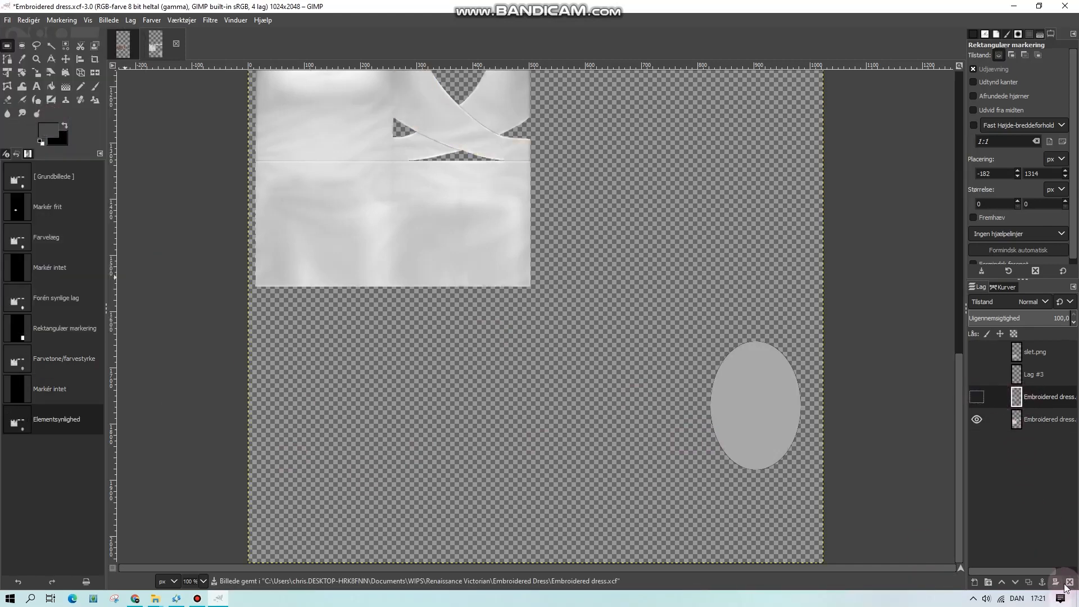
pyautogui.click(1069, 583)
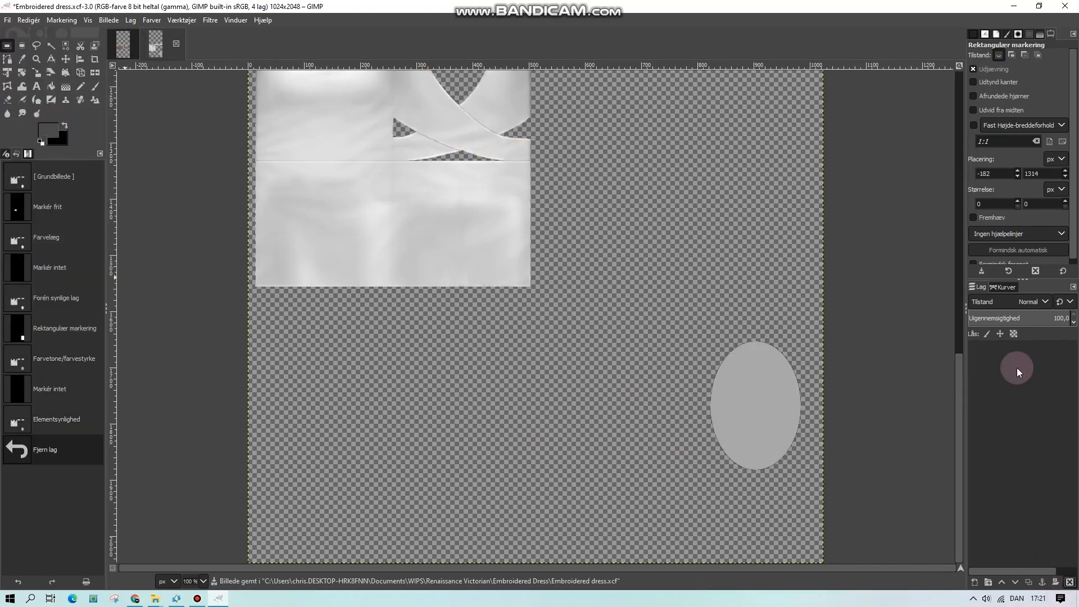
# - Delete the extra layers so only the Embroidered dress layer is left, and add a new transparent layer above it
pyautogui.click(1070, 583)
pyautogui.click(1069, 583)
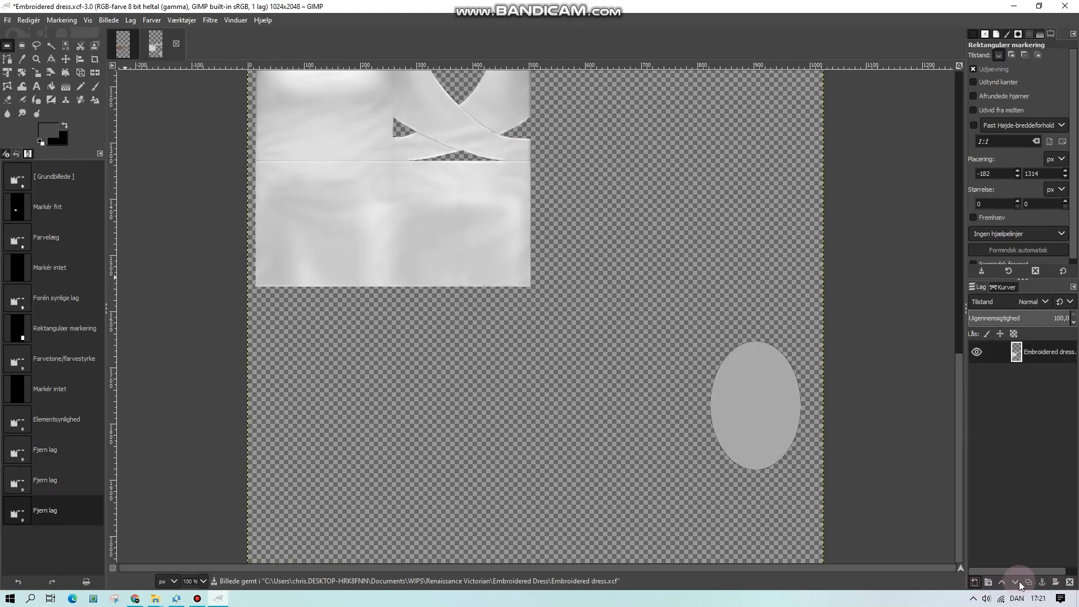
pyautogui.click(974, 583)
pyautogui.click(1006, 576)
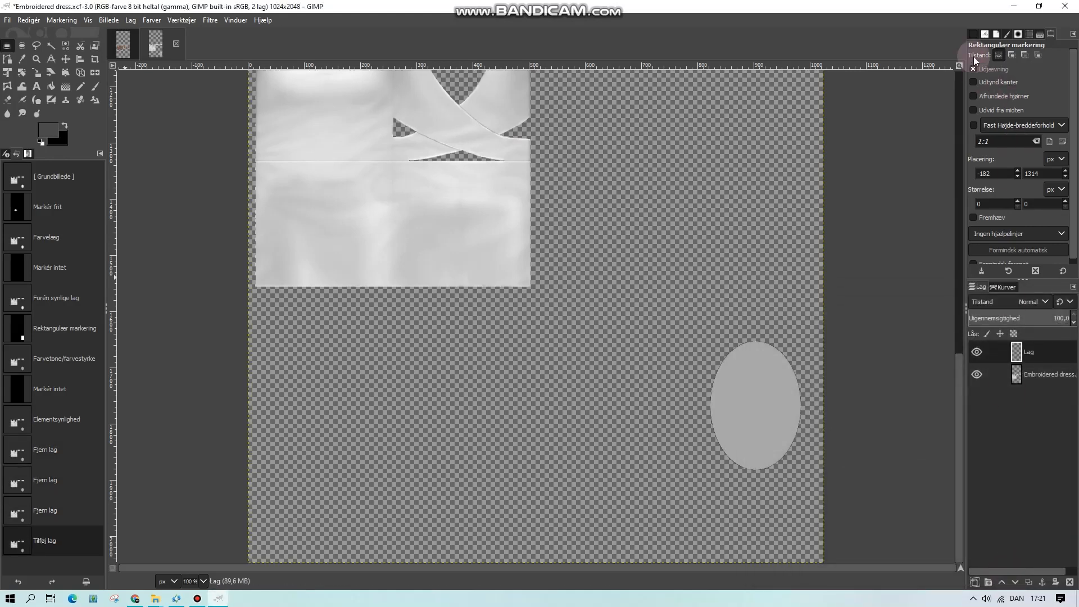
# - Open red-roses-blue-flowers-embroidery_184935-76.jpg, red-rose-embroidery_184935-73.jpg, red-rose-embroidery_184935-71.jpg and Roses-embroidery-vector-material-03.jpg as layers
pyautogui.click(974, 35)
pyautogui.click(4, 20)
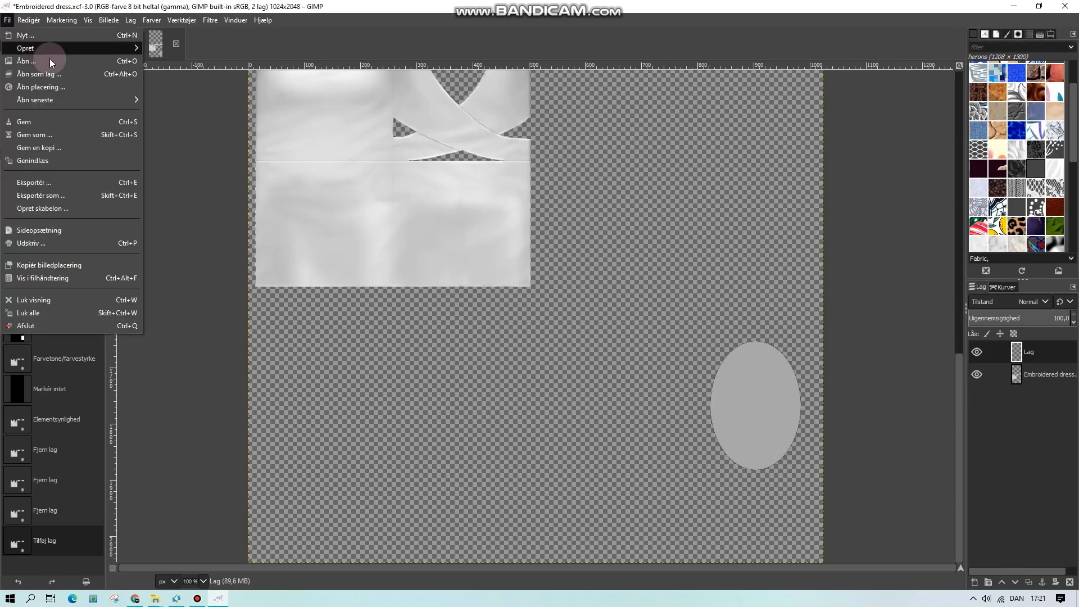
pyautogui.click(49, 69)
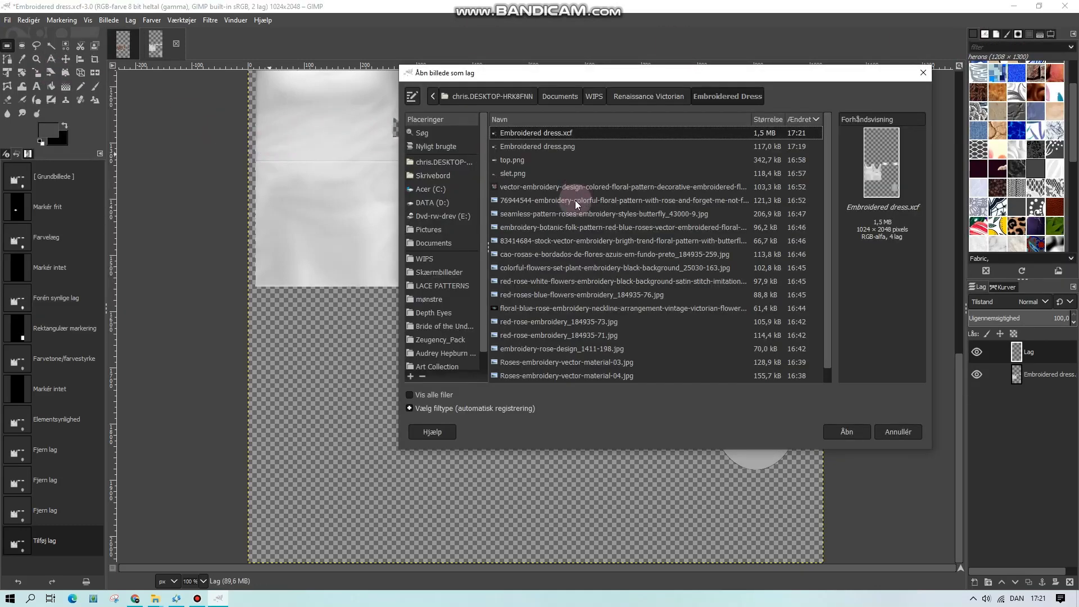
pyautogui.scroll(-1, 567, 204)
pyautogui.click(535, 188)
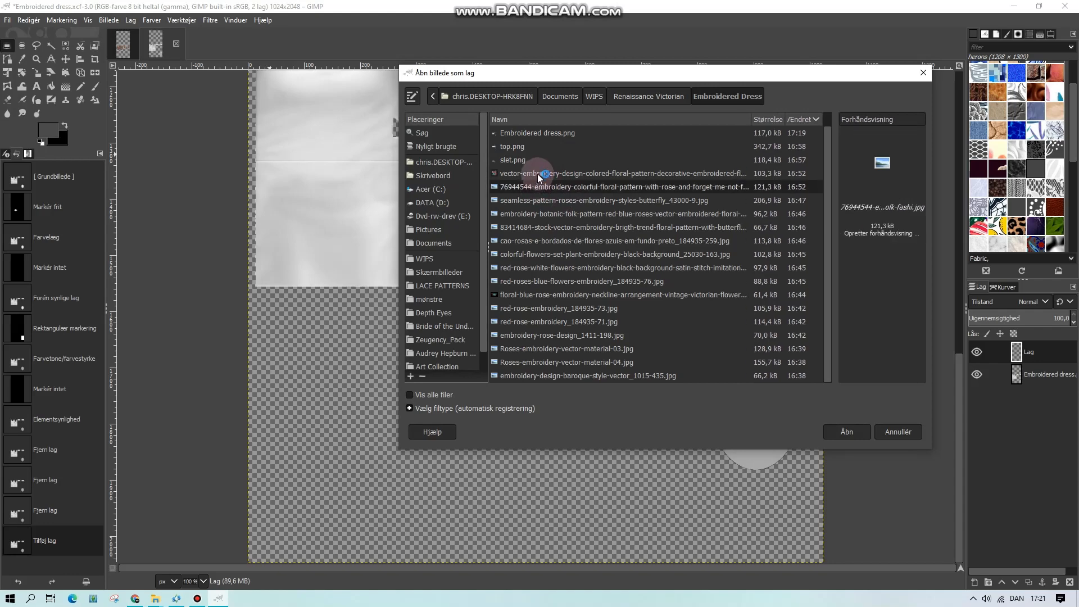
pyautogui.moveTo(537, 174); pyautogui.dragTo(637, 430)
pyautogui.click(834, 430)
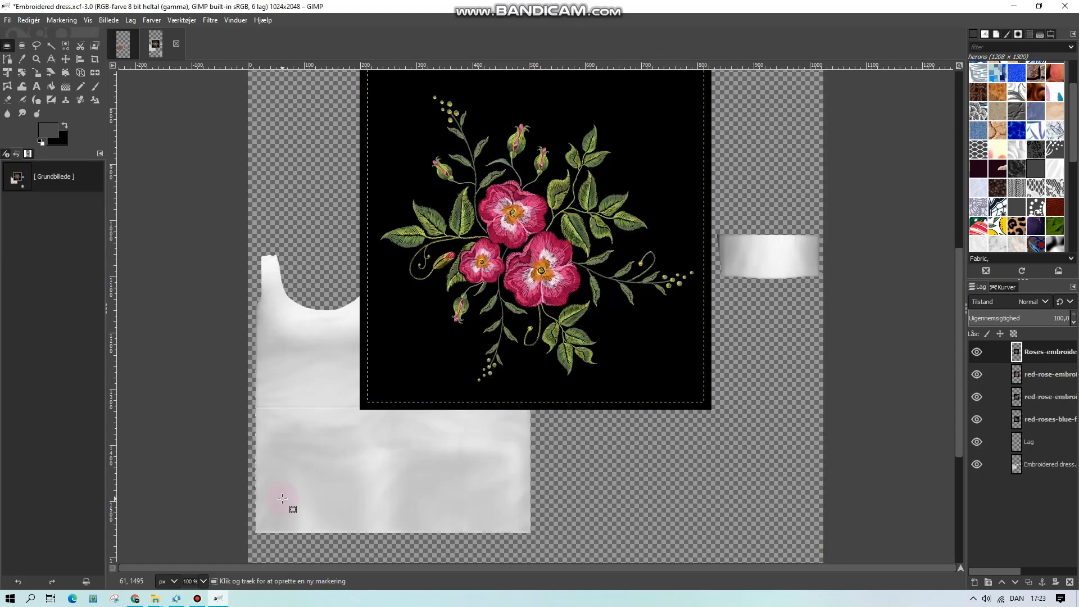
# - Hide the three upper embroidery layers so the red-roses-blue-flowers embroidery is the only one showing
pyautogui.click(977, 352)
pyautogui.click(977, 375)
pyautogui.click(977, 397)
pyautogui.click(977, 374)
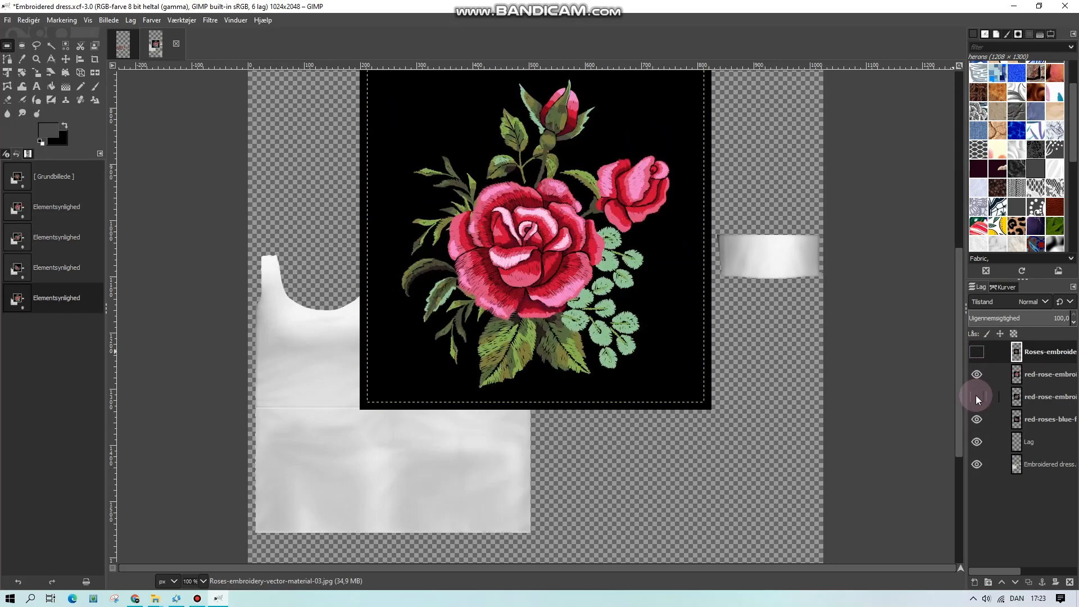
pyautogui.click(977, 397)
pyautogui.click(1023, 419)
pyautogui.click(977, 374)
pyautogui.click(977, 397)
# - Add an alpha channel to the red-roses-blue-flowers layer and clear its black background
pyautogui.rightClick(1061, 417)
pyautogui.click(922, 345)
pyautogui.click(65, 46)
pyautogui.click(583, 150)
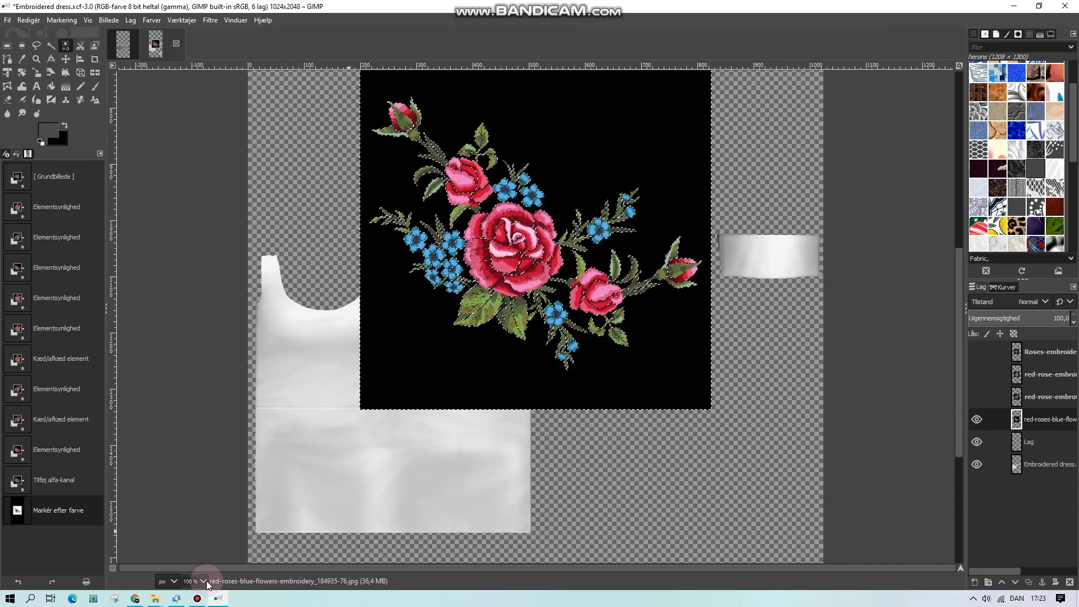
pyautogui.click(203, 581)
pyautogui.click(190, 519)
pyautogui.scroll(2, 642, 370)
pyautogui.click(51, 45)
pyautogui.click(644, 164)
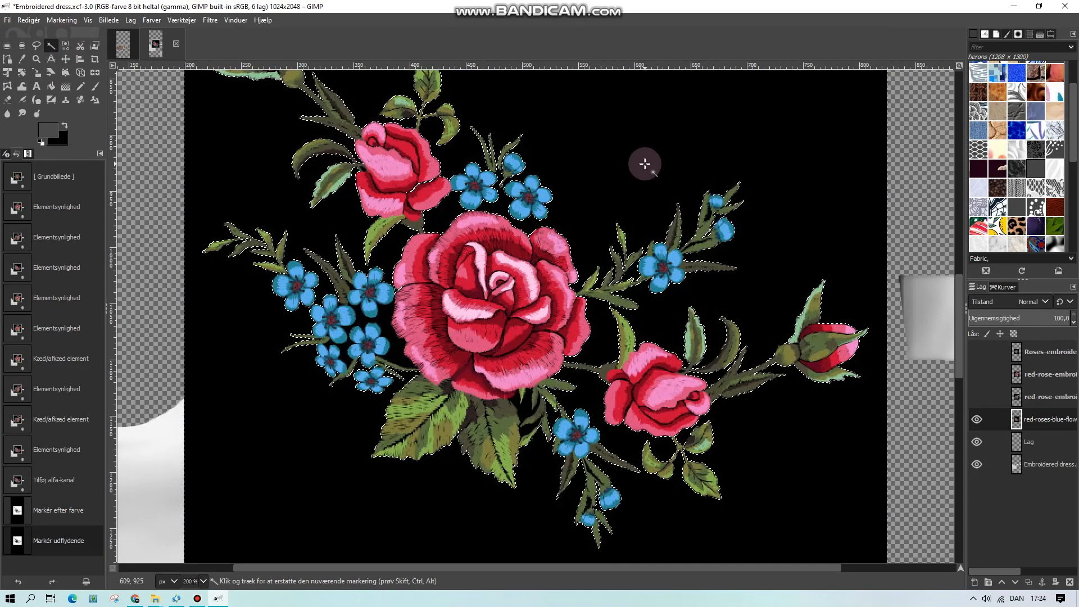
pyautogui.press('Delete')
# - Clear the leftover black patches between the leaves and blossoms of the red-roses-blue-flowers embroidery and remove the selection
pyautogui.click(377, 323)
pyautogui.press('Delete')
pyautogui.click(340, 305)
pyautogui.press('Delete')
pyautogui.click(517, 402)
pyautogui.press('Delete')
pyautogui.click(530, 419)
pyautogui.click(590, 503)
pyautogui.press('Delete')
pyautogui.click(592, 473)
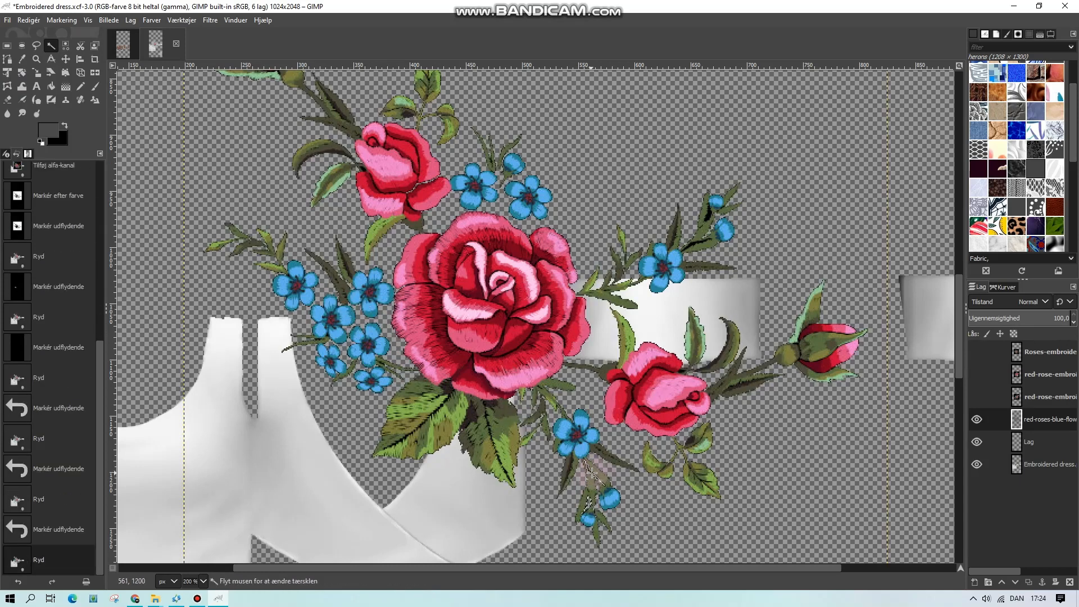
pyautogui.click(711, 216)
pyautogui.press('Delete')
pyautogui.scroll(1, 379, 234)
pyautogui.click(420, 337)
pyautogui.press('Delete')
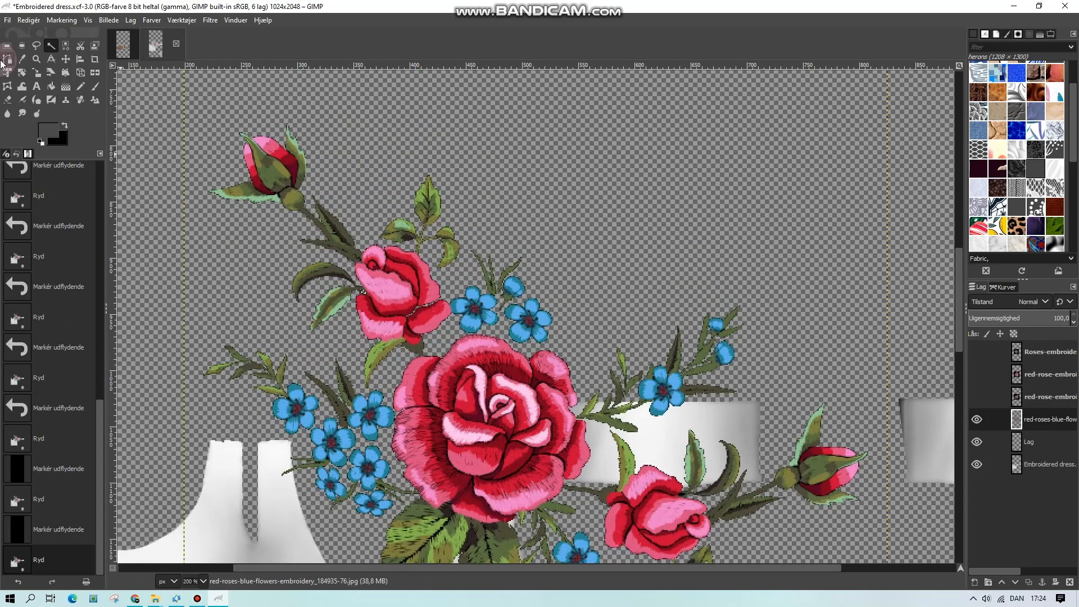
pyautogui.click(7, 45)
pyautogui.click(524, 371)
pyautogui.scroll(-2, 262, 512)
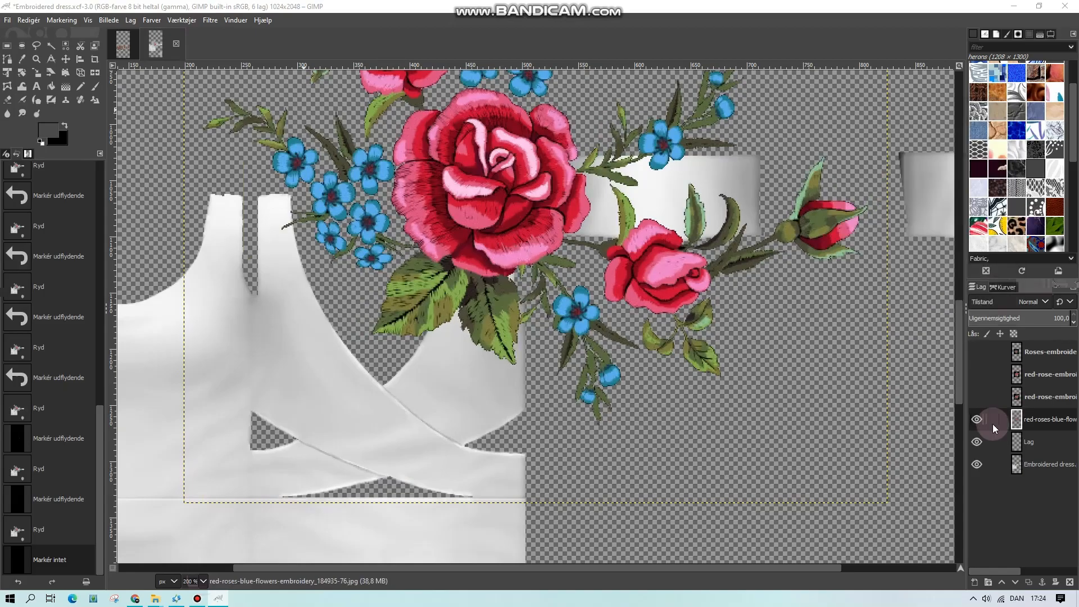
# - Show the red-rose-embroidery_184935-73 layer in place of the red-roses-blue-flowers layer and select its black areas by colour
pyautogui.click(977, 418)
pyautogui.click(977, 396)
pyautogui.click(66, 45)
pyautogui.click(268, 189)
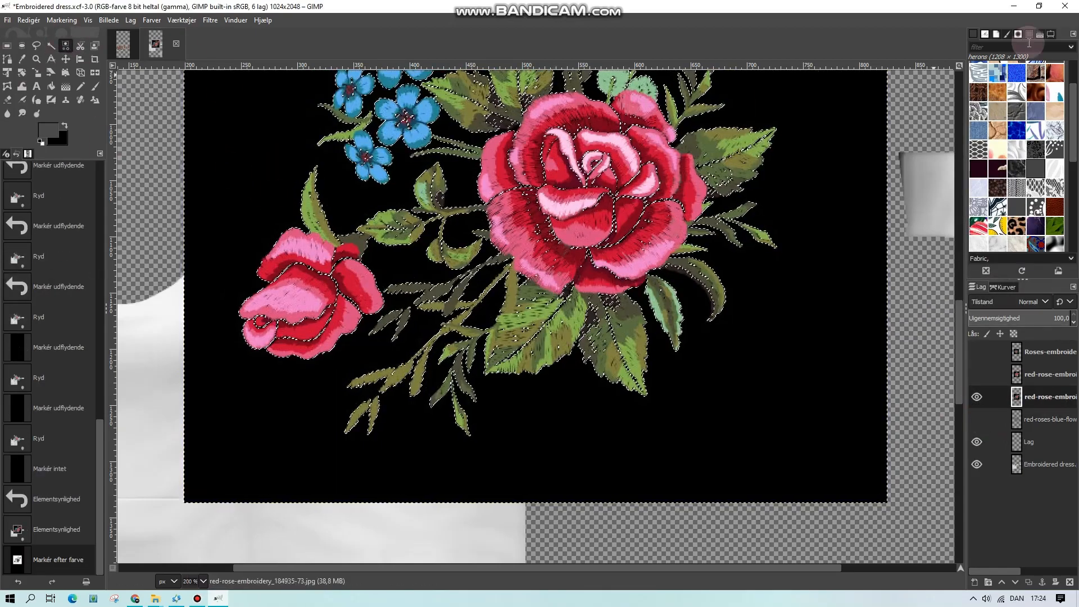
pyautogui.scroll(2, 888, 238)
# - Undo the trial clearing of the black areas and add an alpha channel to the red-rose-embroidery_184935-73 layer
pyautogui.click(793, 325)
pyautogui.press('Delete')
pyautogui.hotkey('ctrl', 'z')
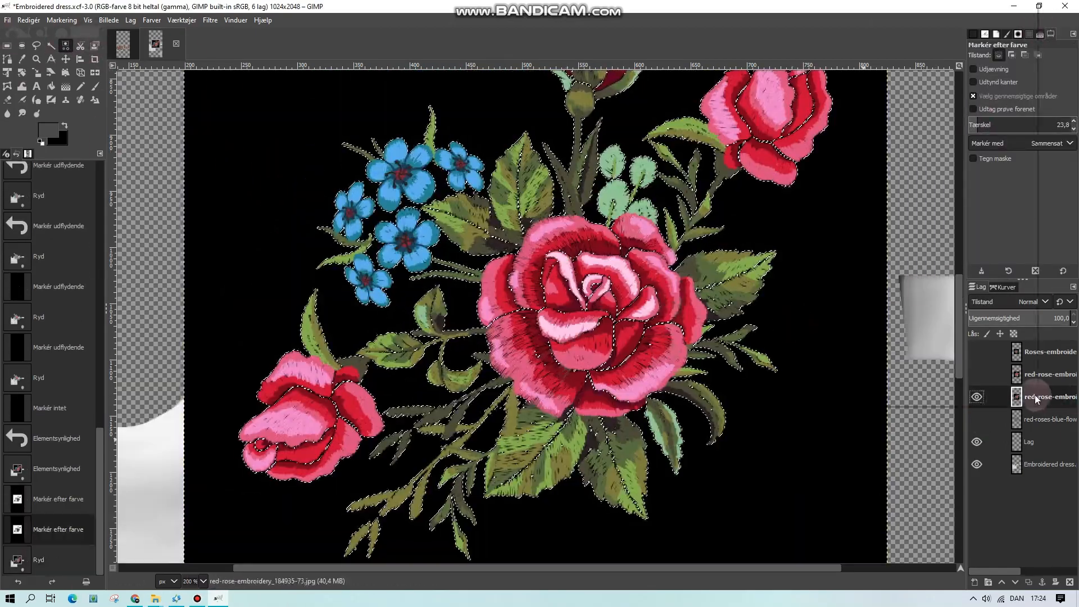
pyautogui.rightClick(1031, 397)
# - Try to clear the black of the red-rose-embroidery_184935-73 layer using the colour-based selection
pyautogui.press('Delete')
pyautogui.click(7, 45)
pyautogui.click(528, 365)
pyautogui.click(365, 436)
pyautogui.click(120, 514)
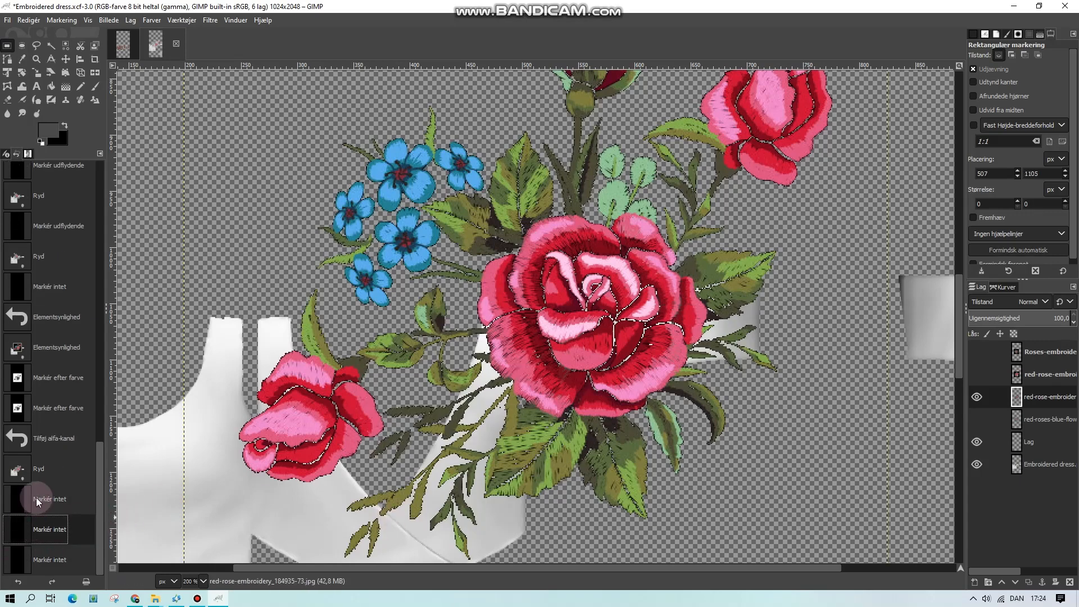
pyautogui.click(36, 469)
pyautogui.click(35, 438)
# - Clear the contiguous black background and the leftover black patches around the leaves of the red-rose-embroidery_184935-73 layer
pyautogui.click(51, 45)
pyautogui.click(313, 255)
pyautogui.press('Delete')
pyautogui.click(460, 444)
pyautogui.press('Delete')
pyautogui.click(483, 425)
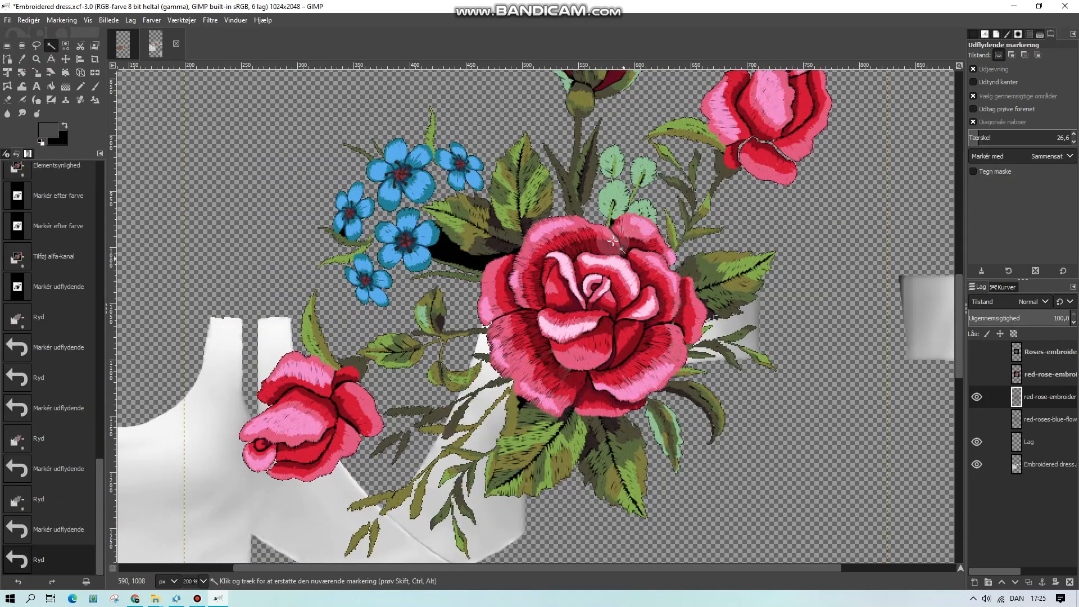
pyautogui.click(472, 253)
pyautogui.press('Delete')
pyautogui.click(522, 404)
pyautogui.press('Delete')
pyautogui.scroll(1, 769, 244)
pyautogui.scroll(-2, 771, 286)
# - Show the red-rose-embroidery_184935-71 layer instead of the previous embroidery, add an alpha channel and clear its black background
pyautogui.click(976, 397)
pyautogui.click(977, 375)
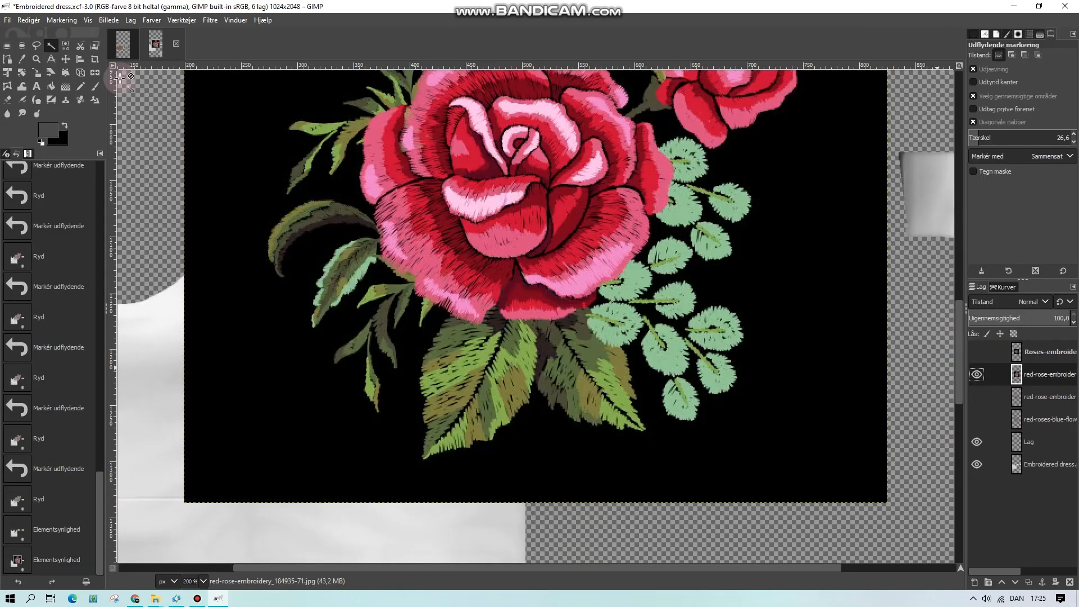
pyautogui.click(373, 425)
pyautogui.press('Delete')
# - Clear the leftover black patches among the leaves, petals and stems of the red-rose-embroidery_184935-71 layer
pyautogui.click(488, 376)
pyautogui.press('Delete')
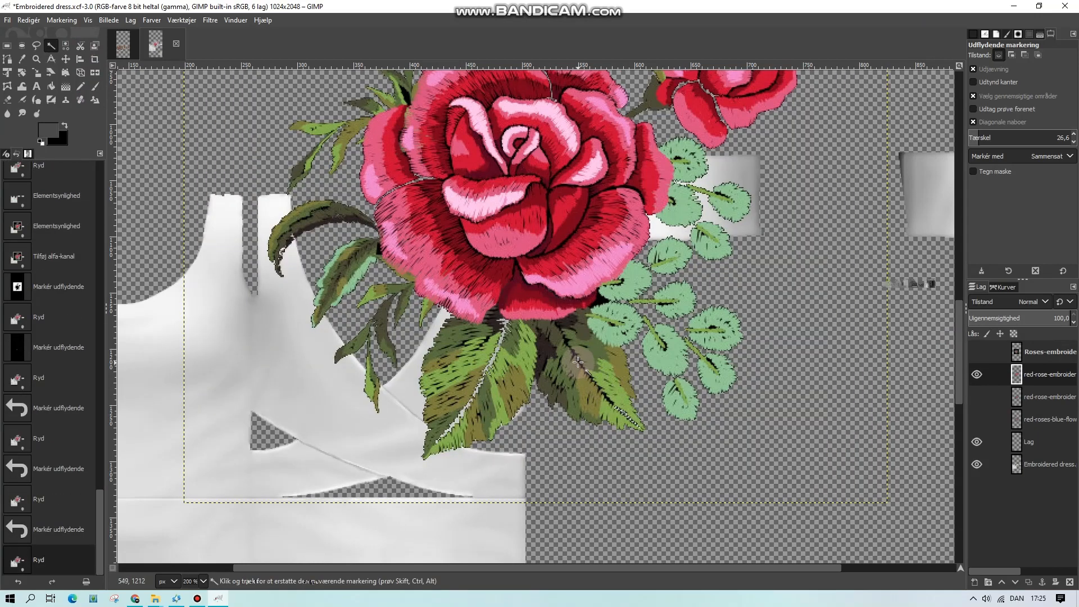
pyautogui.click(578, 362)
pyautogui.press('Delete')
pyautogui.click(607, 397)
pyautogui.click(378, 250)
pyautogui.press('Delete')
pyautogui.scroll(2, 418, 308)
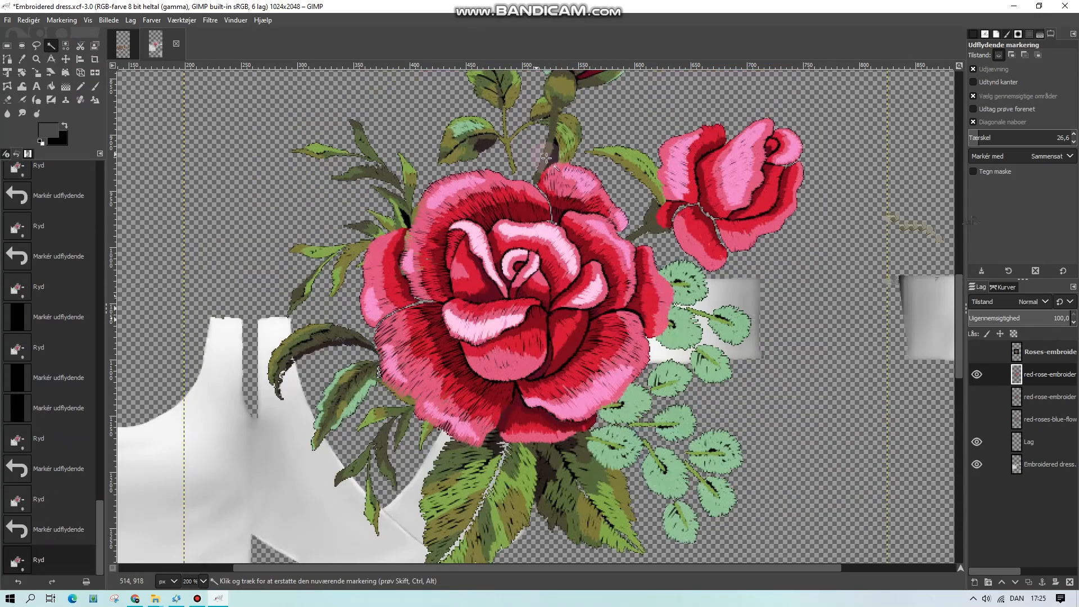
pyautogui.click(547, 158)
pyautogui.press('Delete')
pyautogui.click(398, 340)
pyautogui.press('Delete')
pyautogui.scroll(-2, 529, 378)
# - Show only the Roses-embroidery-vector-material-03 embroidery, add an alpha channel to its layer and clear the black background
pyautogui.click(977, 374)
pyautogui.click(977, 352)
pyautogui.click(1016, 352)
pyautogui.scroll(2, 697, 342)
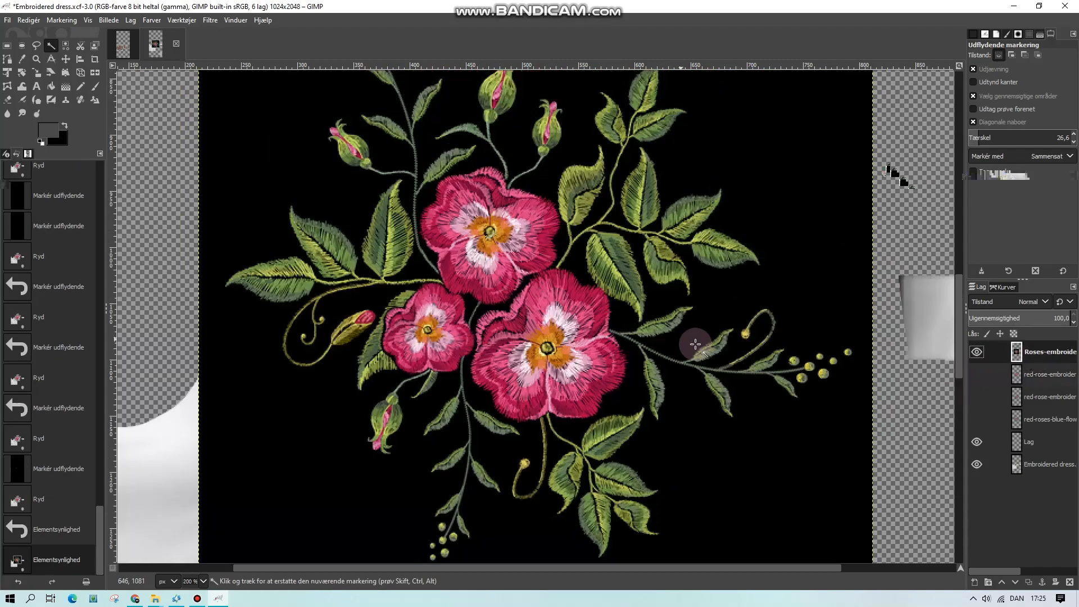
pyautogui.click(746, 432)
pyautogui.press('Delete')
pyautogui.click(50, 528)
pyautogui.rightClick(1040, 351)
pyautogui.click(935, 337)
pyautogui.press('Delete')
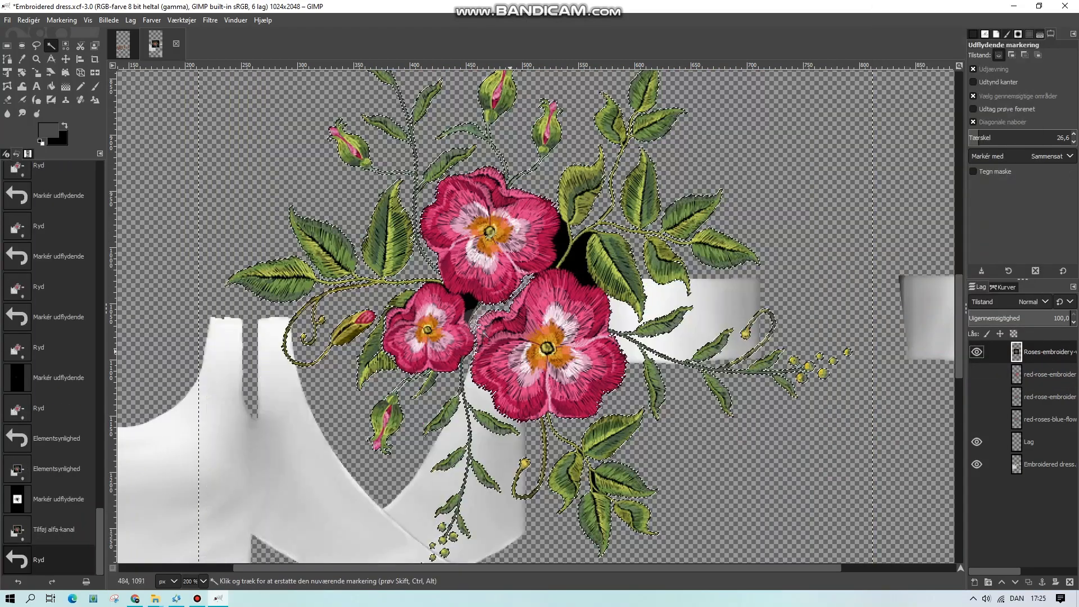
# - Clear the leftover black patches between the pink flowers, remove the selection and hide the Roses-embroidery-vector-material-03 layer
pyautogui.click(464, 301)
pyautogui.press('Delete')
pyautogui.click(574, 268)
pyautogui.press('Delete')
pyautogui.click(562, 240)
pyautogui.press('Delete')
pyautogui.press('1')
pyautogui.click(977, 352)
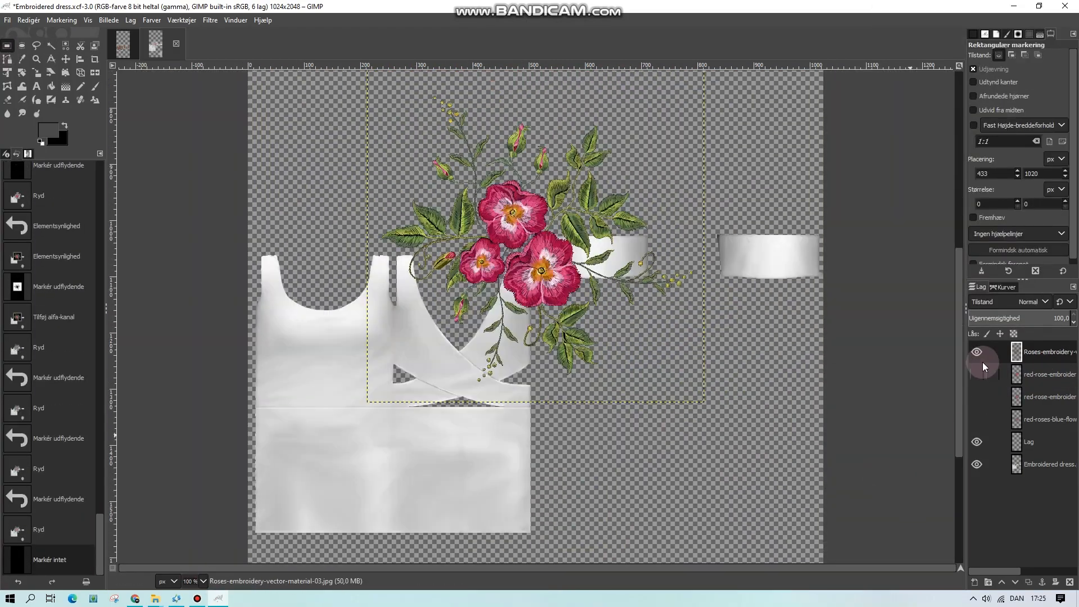
# - Create a layer group below the embroidery layers and put a duplicate of the red-roses-blue-flowers layer in it
pyautogui.rightClick(1054, 427)
pyautogui.click(984, 120)
pyautogui.click(1028, 420)
pyautogui.moveTo(1038, 421); pyautogui.dragTo(1040, 464)
pyautogui.rightClick(1054, 428)
pyautogui.click(984, 133)
# - Duplicate the red-rose-embroidery_184935-73 layer and move the copy into the layer group
pyautogui.click(1028, 398)
pyautogui.click(978, 398)
pyautogui.click(978, 397)
pyautogui.rightClick(1046, 403)
pyautogui.click(919, 127)
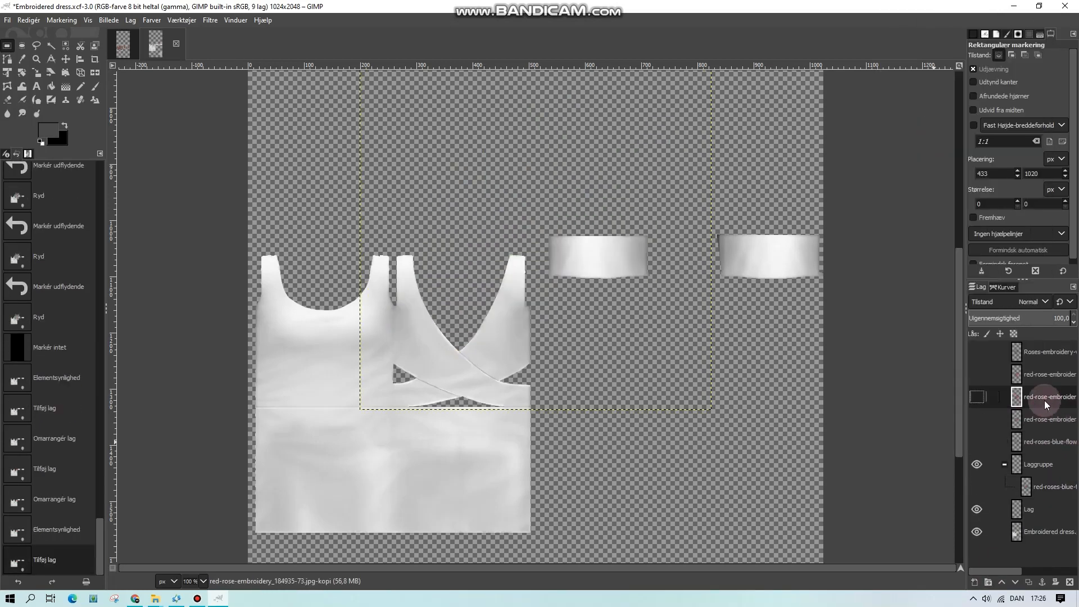
pyautogui.moveTo(1045, 403); pyautogui.dragTo(1053, 485)
# - Duplicate the red-rose-embroidery_184935-71 and Roses-embroidery-vector-material-03 layers and move the copies into the layer group
pyautogui.rightClick(1057, 375)
pyautogui.click(923, 127)
pyautogui.moveTo(1060, 376); pyautogui.dragTo(1051, 487)
pyautogui.rightClick(1055, 353)
pyautogui.click(921, 121)
pyautogui.moveTo(1050, 353); pyautogui.dragTo(1058, 480)
# - Create a second layer group at the top of the stack and move the original embroidery layers into it
pyautogui.click(1040, 353)
pyautogui.click(990, 582)
pyautogui.moveTo(1040, 374); pyautogui.dragTo(1039, 353)
pyautogui.moveTo(1040, 398); pyautogui.dragTo(1040, 380)
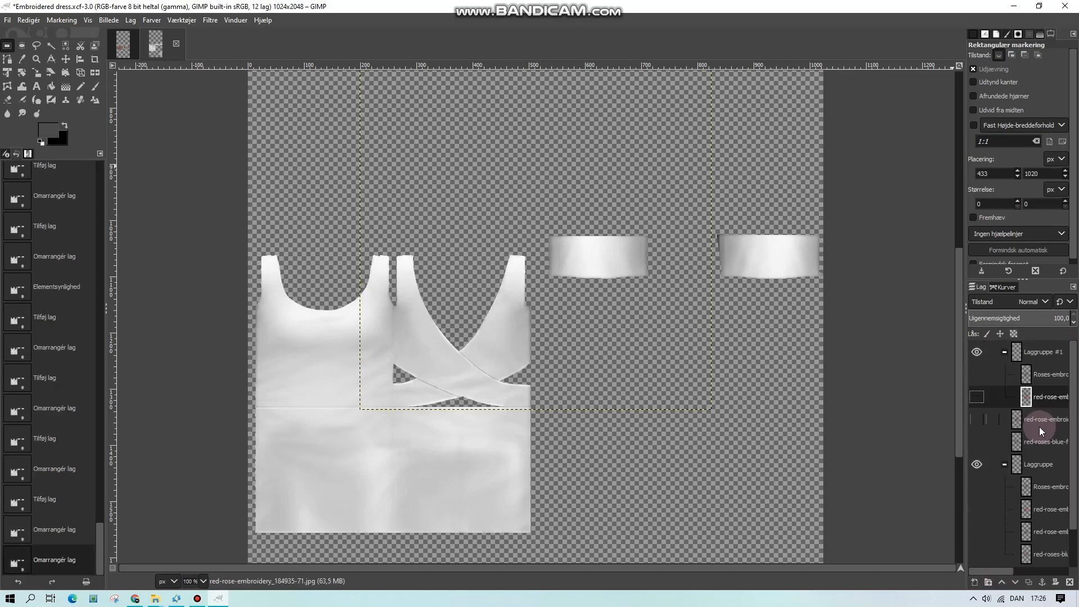
pyautogui.moveTo(1044, 450); pyautogui.dragTo(1064, 472)
# - Preview the embroidery copies in the lower group and leave only the red-rose-embroidery_184935-71 copy shown and active
pyautogui.click(977, 421)
pyautogui.click(977, 422)
pyautogui.click(976, 440)
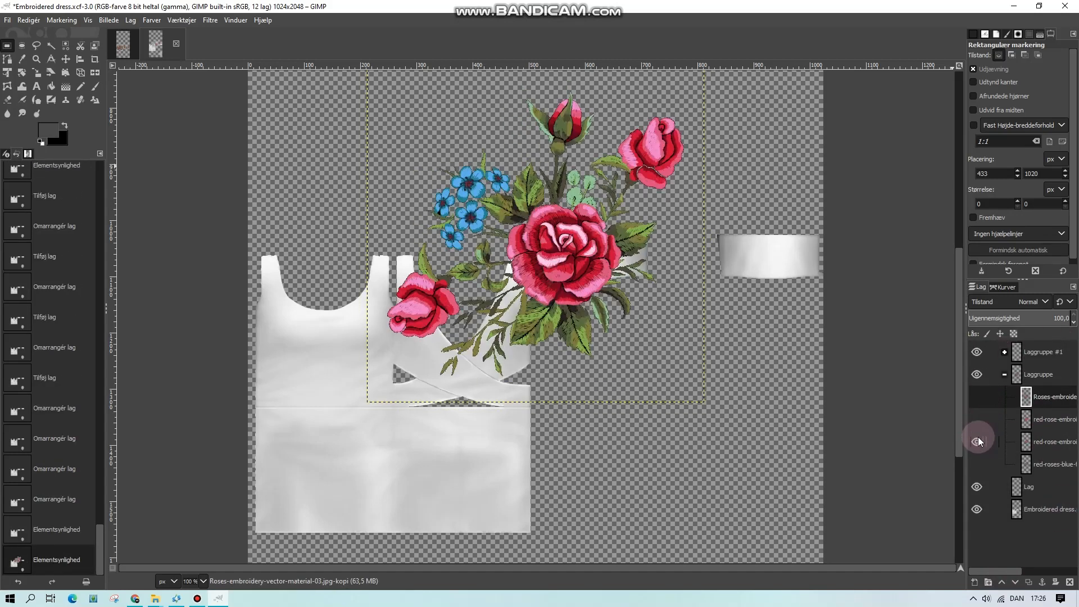
pyautogui.click(976, 440)
pyautogui.click(976, 421)
pyautogui.click(1039, 419)
# - Try scaling the red-rose-embroidery_184935-71 copy to 200 × 200 px and moving it onto the dress
pyautogui.click(130, 20)
pyautogui.click(155, 222)
pyautogui.write('200')
pyautogui.press('Return')
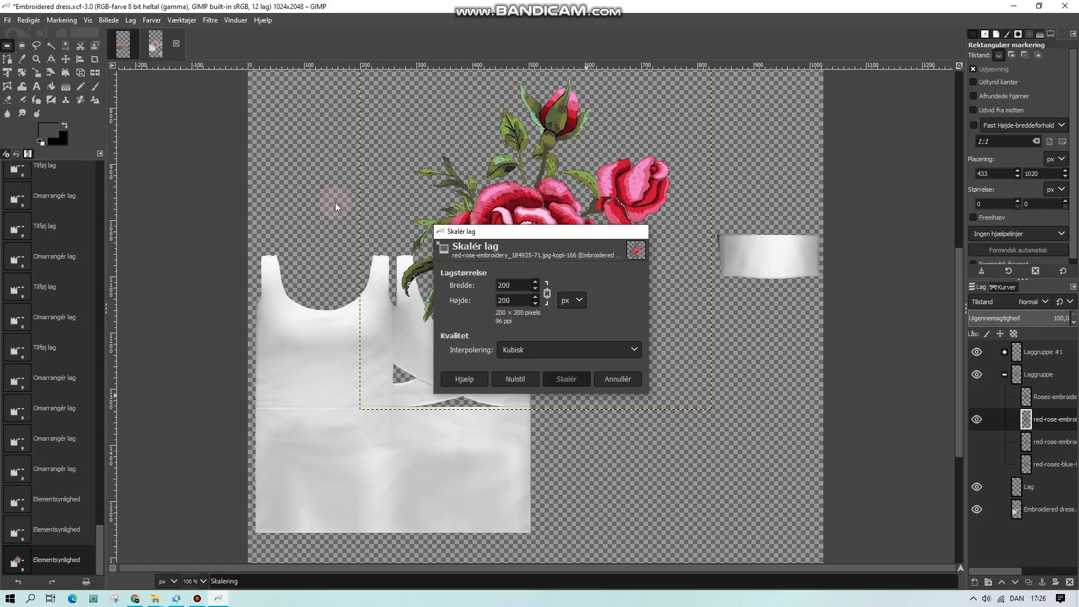
pyautogui.click(65, 58)
pyautogui.moveTo(534, 236); pyautogui.dragTo(379, 350)
pyautogui.hotkey('ctrl', 'z')
pyautogui.hotkey('ctrl', 'z')
# - Scale the red-rose-embroidery_184935-71 copy to 100 × 100 px and place it on the front bodice below the right strap
pyautogui.click(130, 21)
pyautogui.click(155, 222)
pyautogui.write('100')
pyautogui.click(566, 379)
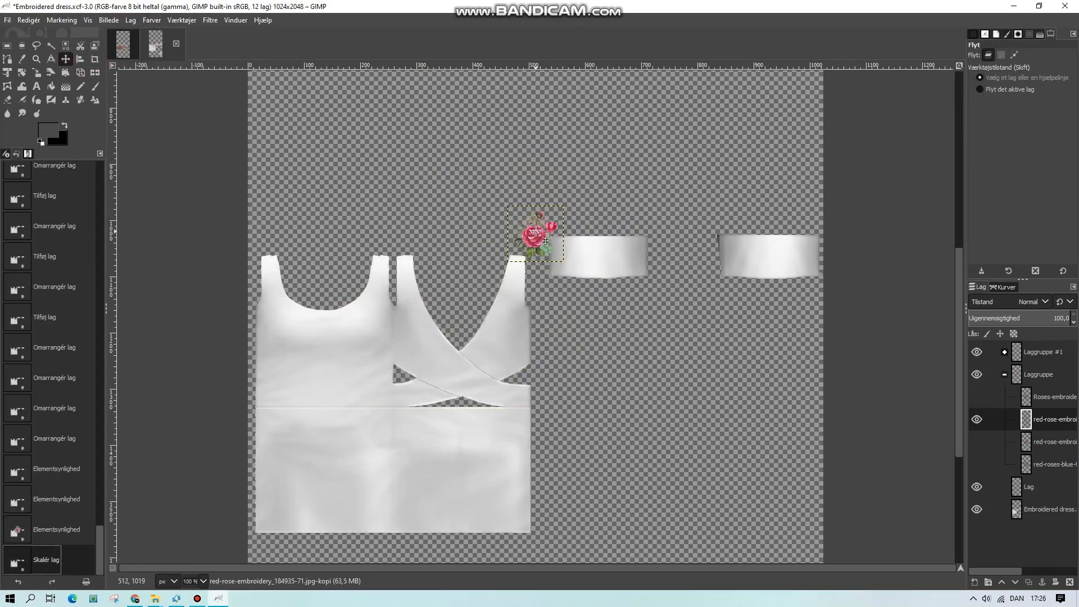
pyautogui.moveTo(536, 236); pyautogui.dragTo(295, 335)
pyautogui.scroll(4, 291, 356)
pyautogui.moveTo(305, 268); pyautogui.dragTo(607, 201)
pyautogui.scroll(1, 694, 455)
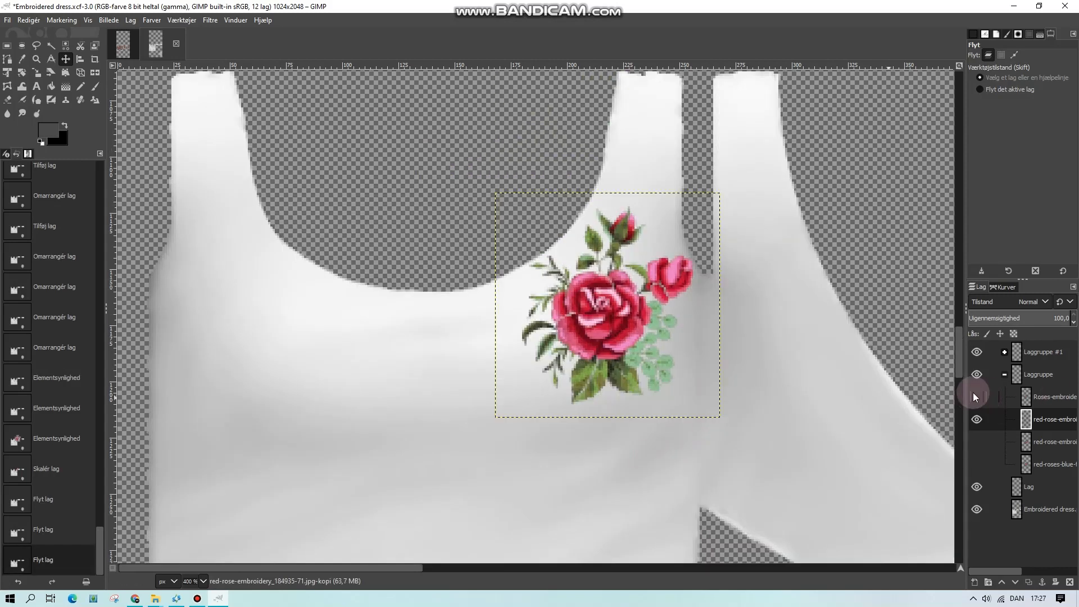
# - Show the red-rose-embroidery_184935-73 copy in the lower group and make it the active layer
pyautogui.click(204, 581)
pyautogui.click(202, 512)
pyautogui.click(976, 402)
pyautogui.click(977, 442)
pyautogui.click(1040, 445)
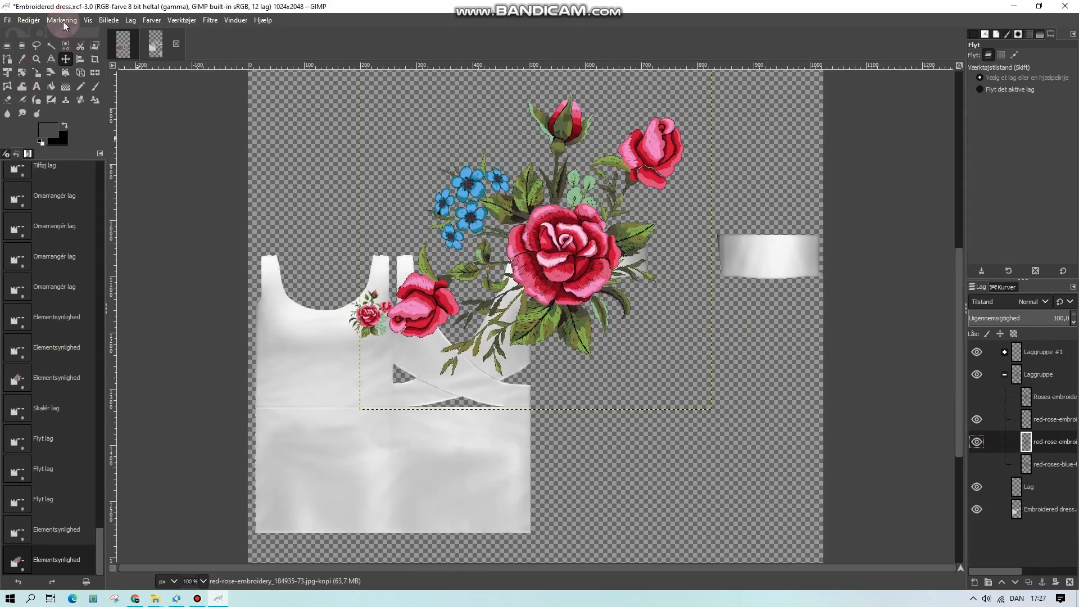
# - Try scaling the red-rose-embroidery_184935-73 copy to 100 × 100 px and moving it onto the front bodice
pyautogui.click(131, 20)
pyautogui.click(163, 218)
pyautogui.write('100')
pyautogui.click(568, 380)
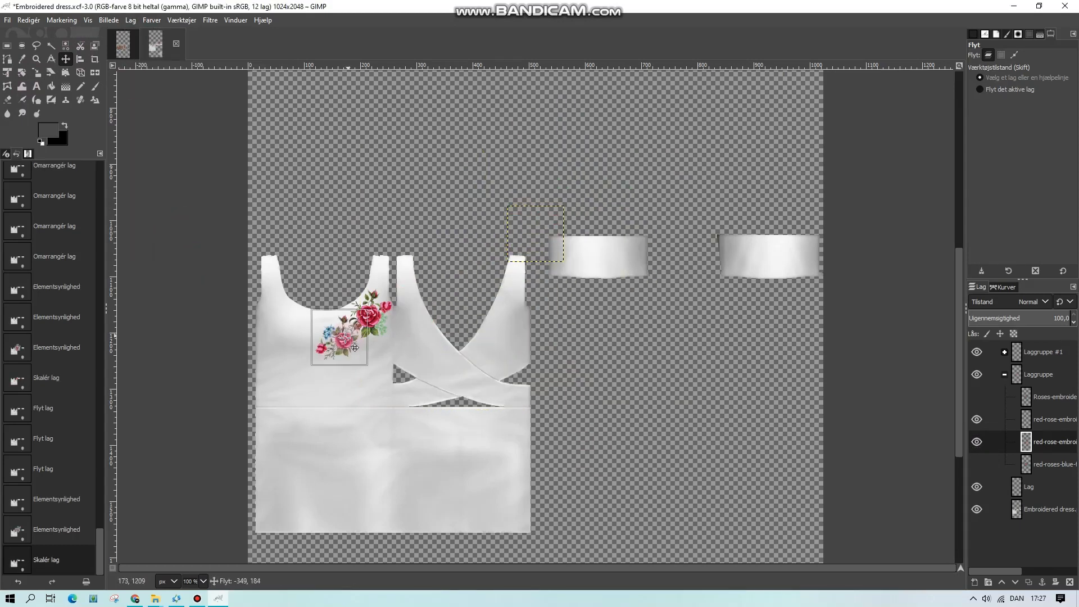
pyautogui.click(45, 499)
# - Flip the full-size red-rose-embroidery_184935-73 copy horizontally
pyautogui.click(130, 21)
pyautogui.moveTo(186, 174)
pyautogui.click(298, 173)
# - Scale the red-rose-embroidery_184935-73 copy to 150 × 150 px and place it on the front bodice below the left strap
pyautogui.click(130, 20)
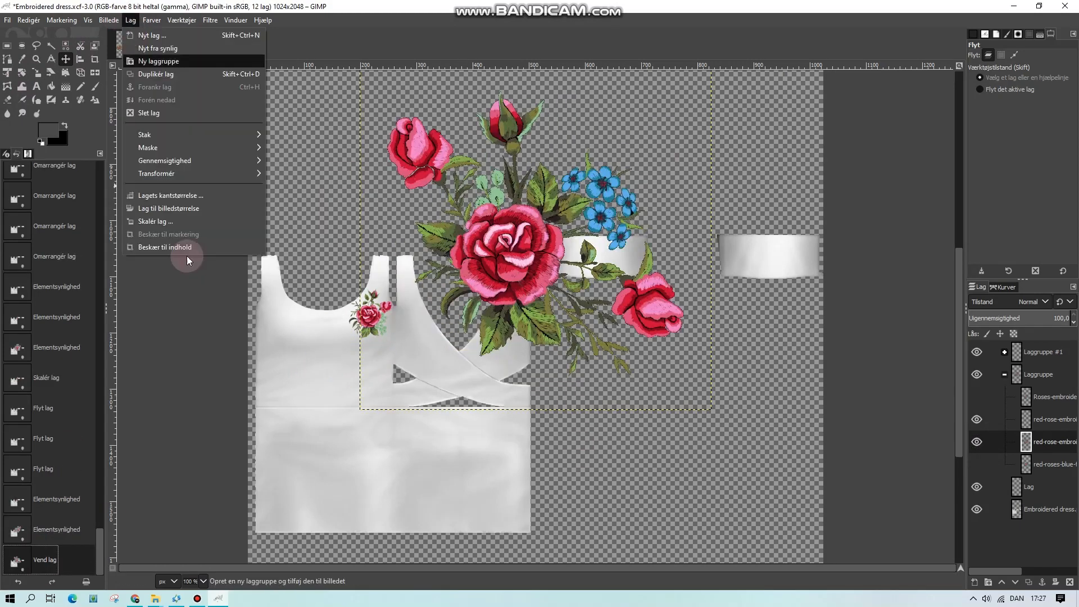
pyautogui.click(163, 219)
pyautogui.write('150')
pyautogui.click(568, 380)
pyautogui.moveTo(544, 246); pyautogui.dragTo(305, 358)
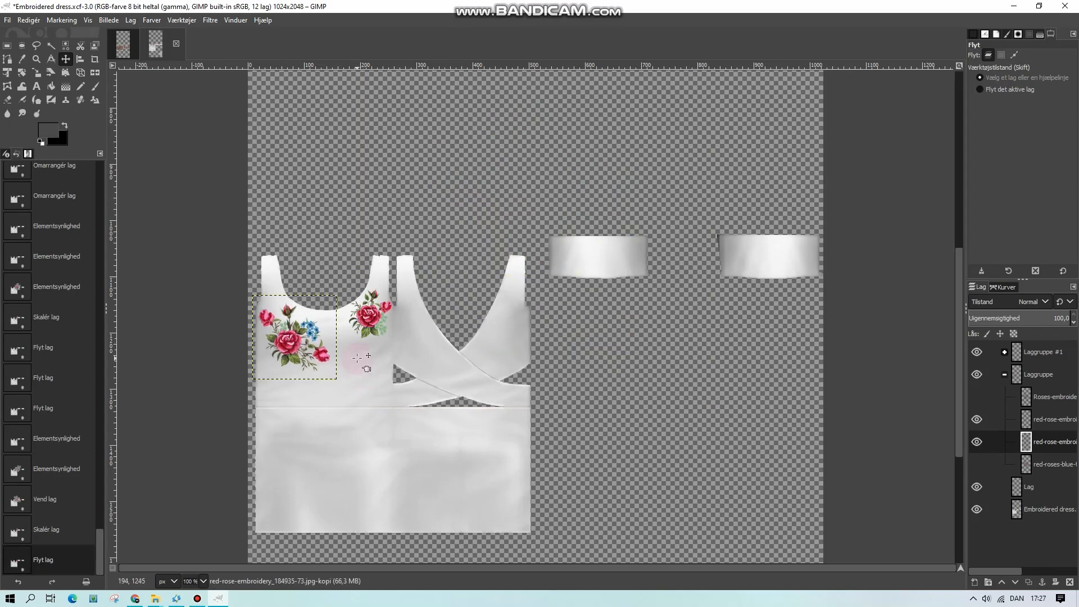
# - Try adding a horizontally flipped duplicate of the small red-rose-embroidery_184935-71 copy lower on the front bodice
pyautogui.click(977, 464)
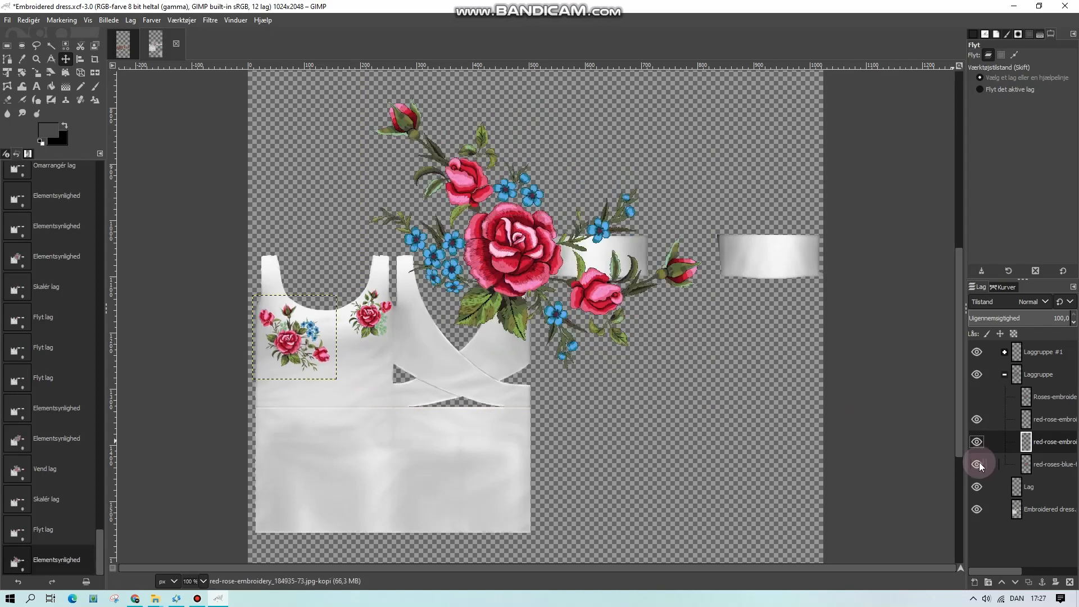
pyautogui.click(977, 464)
pyautogui.click(1033, 420)
pyautogui.hotkey('ctrl', 'shift', 'd')
pyautogui.click(131, 20)
pyautogui.moveTo(171, 174)
pyautogui.click(298, 173)
pyautogui.moveTo(373, 317); pyautogui.dragTo(355, 347)
pyautogui.moveTo(355, 347); pyautogui.dragTo(362, 369)
pyautogui.moveTo(403, 339); pyautogui.dragTo(403, 339)
pyautogui.press('Delete')
# - Try flipping the red-roses-blue-flowers copy horizontally, scaling it down and moving it onto the front bodice
pyautogui.click(976, 464)
pyautogui.click(1043, 471)
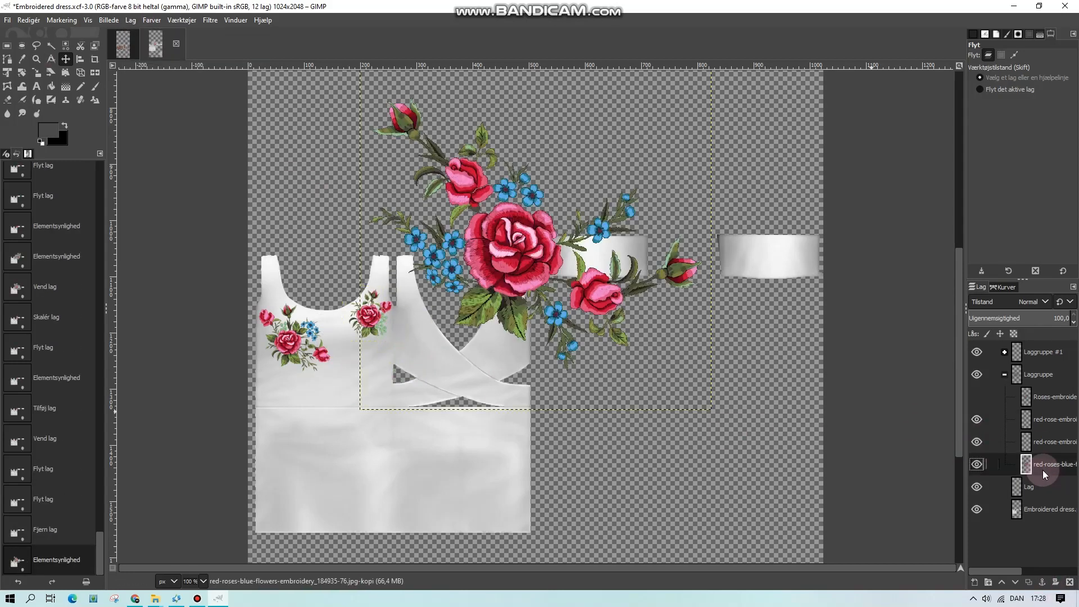
pyautogui.click(130, 21)
pyautogui.moveTo(171, 174)
pyautogui.click(297, 174)
pyautogui.click(130, 20)
pyautogui.click(163, 217)
pyautogui.write('1')
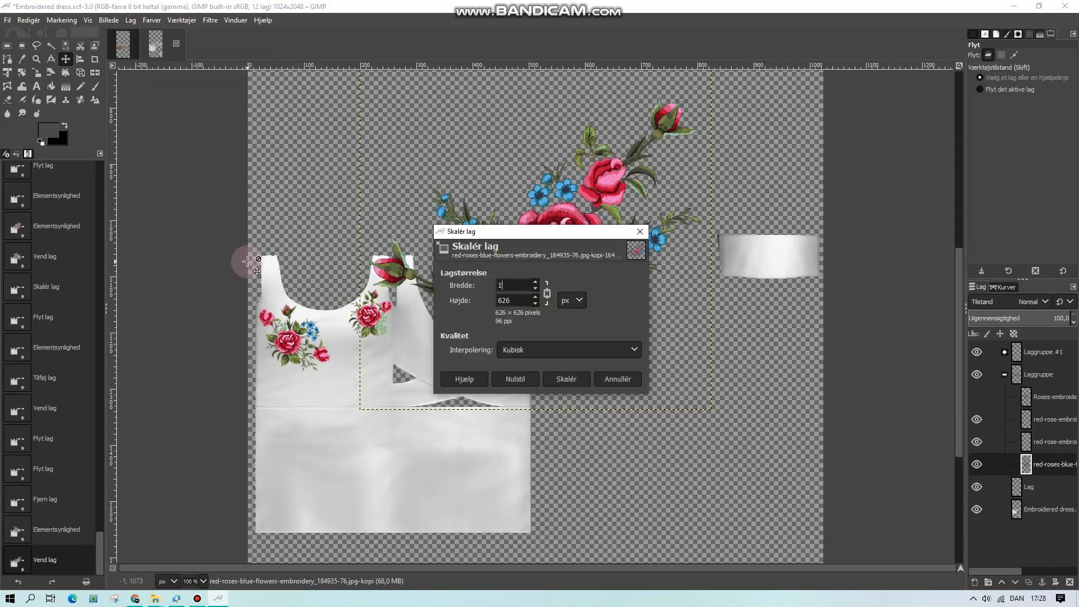
pyautogui.click(564, 382)
pyautogui.moveTo(537, 236); pyautogui.dragTo(351, 345)
pyautogui.click(48, 490)
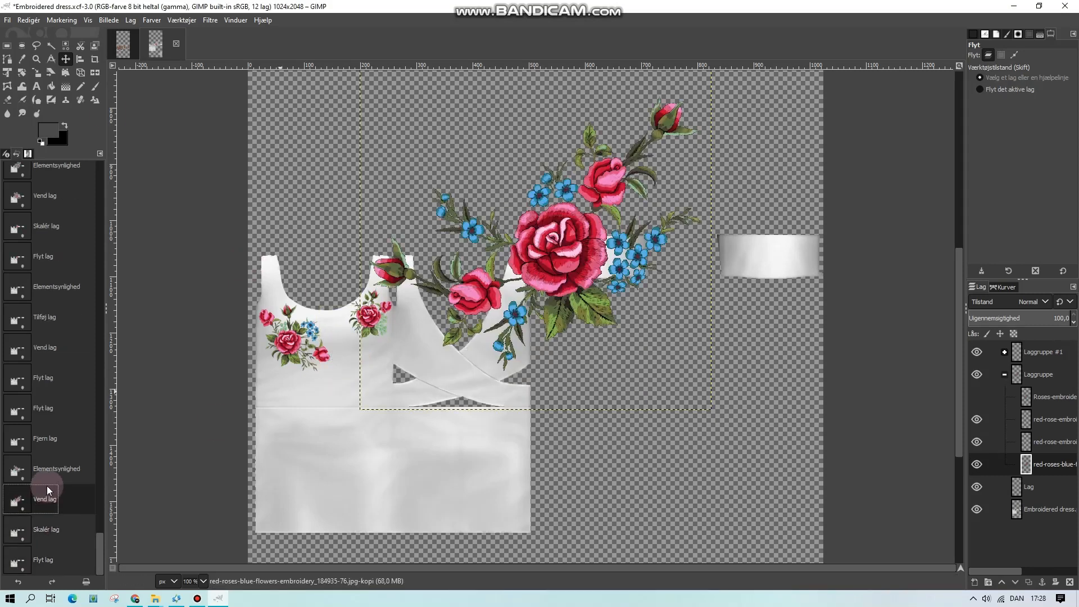
# - Delete the red-roses-blue-flowers and small 184935-71 copies, and fine-tune the position of the remaining 184935-73 embroidery on the bodice
pyautogui.click(1069, 582)
pyautogui.click(1069, 582)
pyautogui.click(201, 584)
pyautogui.click(197, 518)
pyautogui.moveTo(253, 568); pyautogui.dragTo(9, 553)
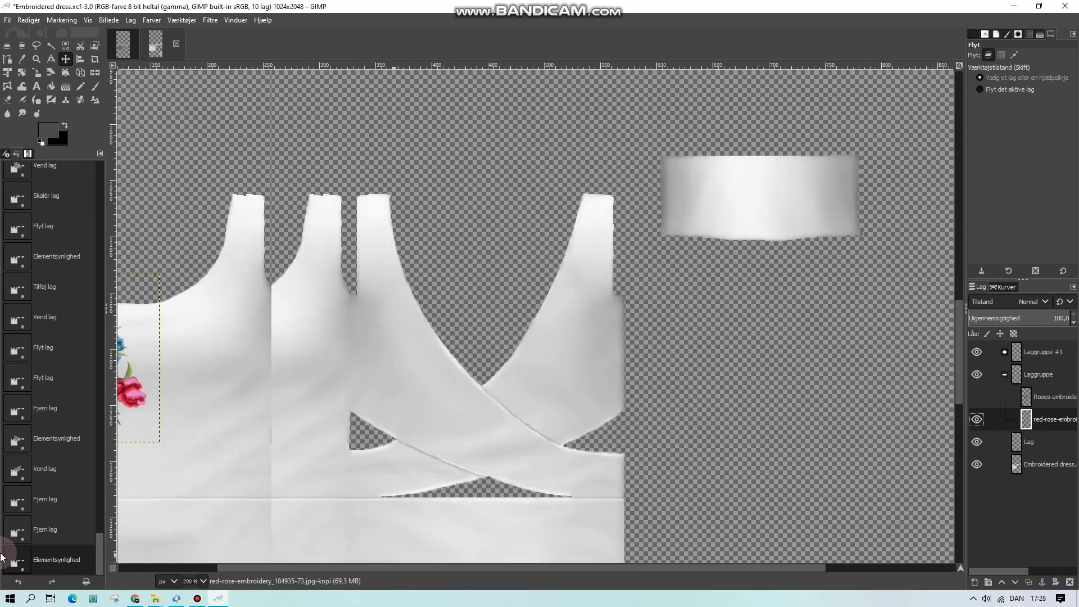
pyautogui.moveTo(191, 369); pyautogui.dragTo(189, 367)
pyautogui.scroll(-1, 189, 367)
# - Preview the Roses-embroidery copy and the original embroidery layers in Laggruppe #1 to choose the next motif
pyautogui.click(1035, 396)
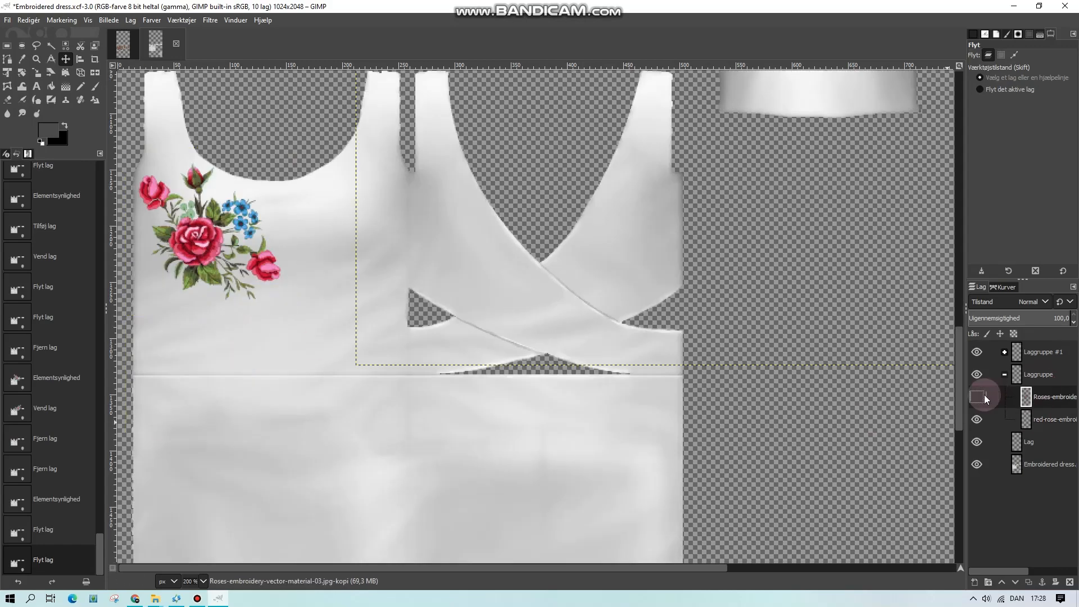
pyautogui.doubleClick(977, 397)
pyautogui.click(1004, 352)
pyautogui.click(976, 441)
pyautogui.click(976, 441)
pyautogui.click(976, 419)
pyautogui.click(1054, 419)
pyautogui.rightClick(1054, 420)
pyautogui.click(631, 366)
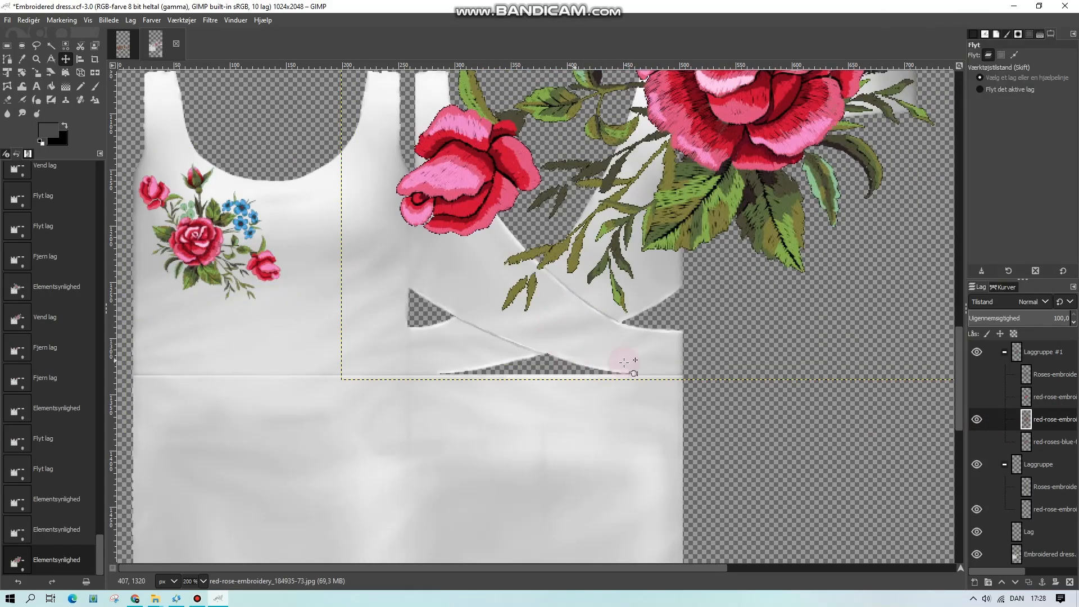
pyautogui.scroll(-1, 631, 365)
# - Duplicate the original red-rose-embroidery_184935-71 layer into the lower group and hide the originals
pyautogui.click(977, 397)
pyautogui.click(976, 418)
pyautogui.scroll(4, 899, 393)
pyautogui.click(1051, 401)
pyautogui.hotkey('ctrl', 'shift', 'd')
pyautogui.moveTo(1050, 404); pyautogui.dragTo(1047, 495)
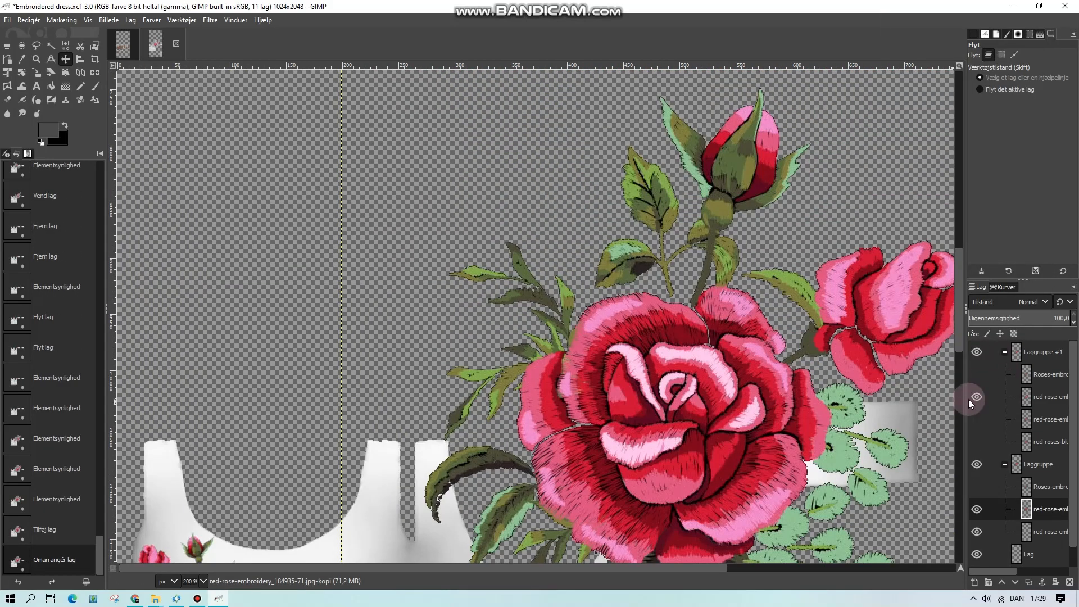
pyautogui.click(976, 398)
pyautogui.click(1005, 352)
# - Try scaling the new red-rose-embroidery_184935-71 copy to 125 px, moving it onto the lower bodice and flipping it
pyautogui.scroll(-3, 426, 337)
pyautogui.click(131, 21)
pyautogui.click(152, 221)
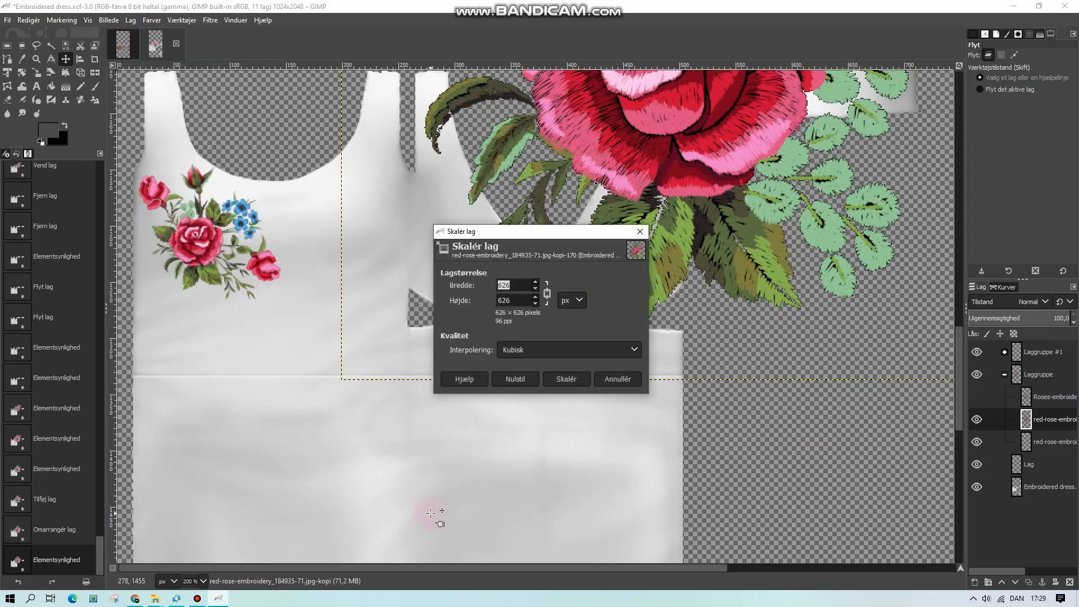
pyautogui.write('125')
pyautogui.press('Return')
pyautogui.scroll(2, 431, 514)
pyautogui.moveTo(694, 151); pyautogui.dragTo(295, 476)
pyautogui.click(130, 20)
pyautogui.moveTo(169, 173)
pyautogui.click(294, 175)
pyautogui.click(51, 438)
# - Scale the red-rose-embroidery_184935-71 copy to 95 × 95 px and flip it horizontally
pyautogui.click(131, 20)
pyautogui.click(151, 222)
pyautogui.write('95')
pyautogui.press('Return')
pyautogui.click(131, 20)
pyautogui.moveTo(169, 173)
pyautogui.click(294, 175)
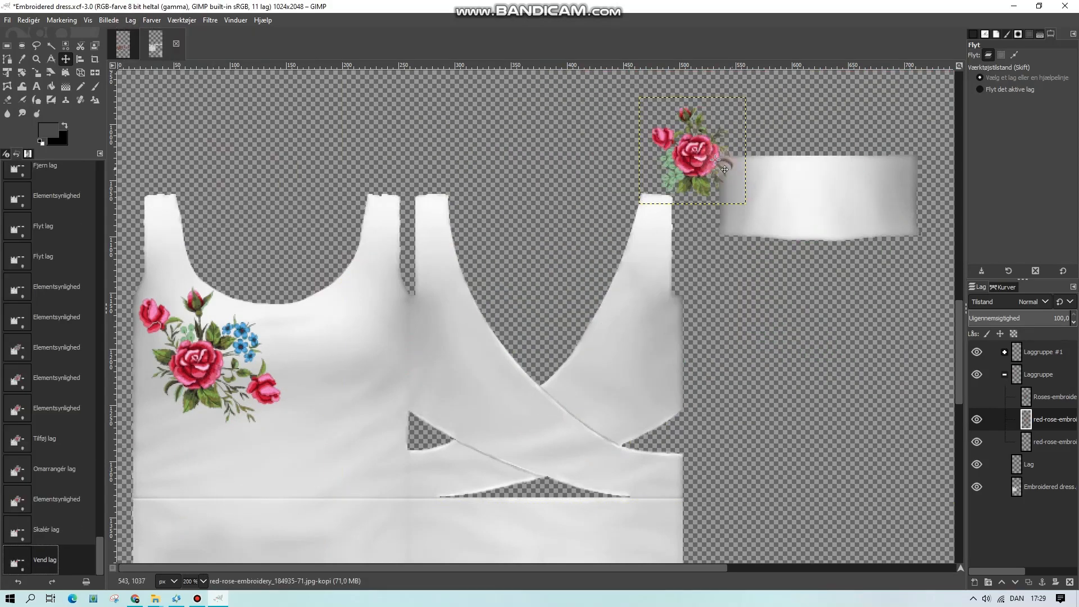
# - Rotate the small red-rose-embroidery_184935-71 copy by 180° and place it directly below the first bouquet on the front bodice
pyautogui.moveTo(709, 156); pyautogui.dragTo(199, 447)
pyautogui.scroll(-2, 199, 447)
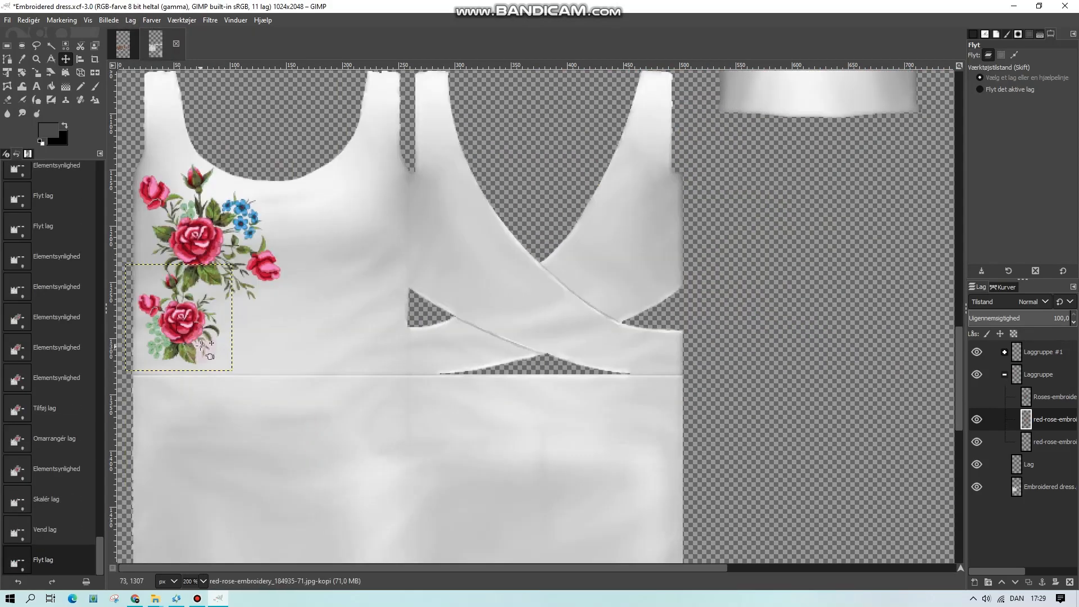
pyautogui.moveTo(197, 329); pyautogui.dragTo(226, 338)
pyautogui.click(130, 20)
pyautogui.moveTo(168, 174)
pyautogui.click(306, 206)
pyautogui.click(315, 210)
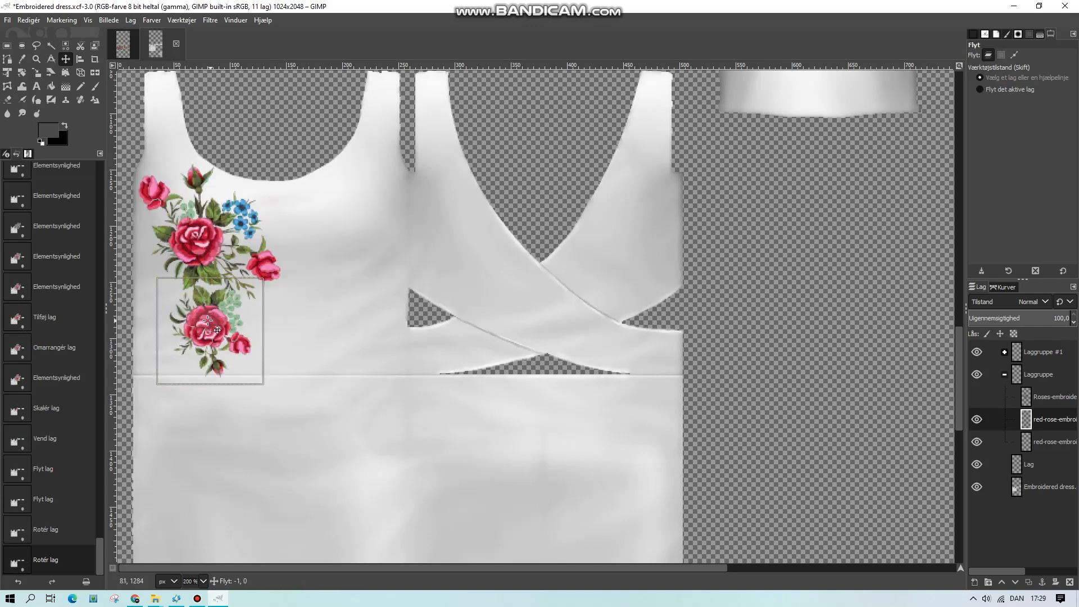
pyautogui.moveTo(208, 331); pyautogui.dragTo(183, 328)
# - Examine the placed bouquets up close and preview the Roses-embroidery-vector-material-03 layers in both groups
pyautogui.click(1051, 396)
pyautogui.click(978, 397)
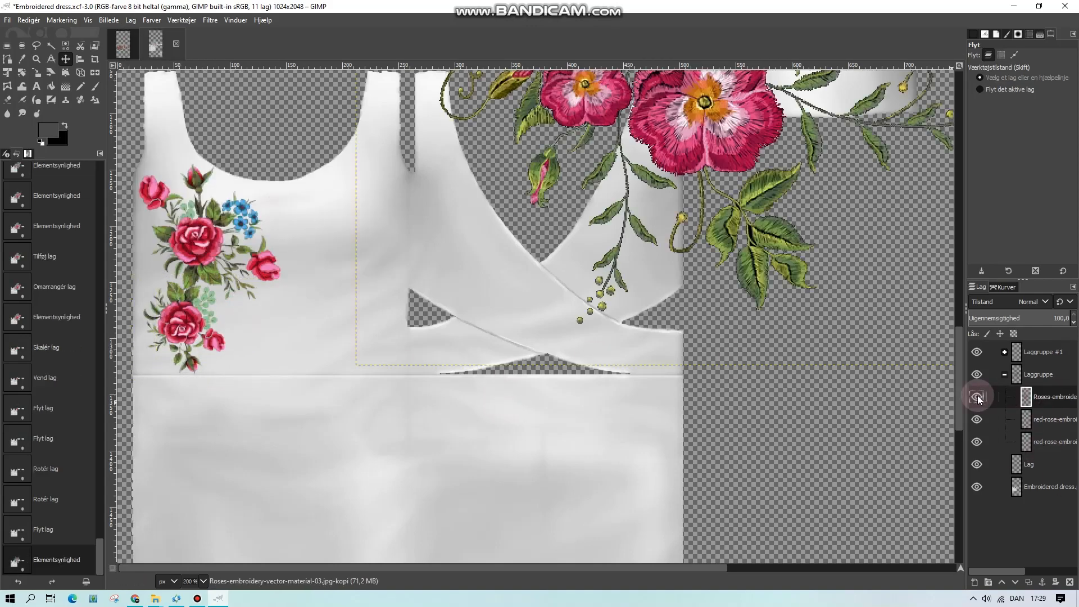
pyautogui.click(977, 397)
pyautogui.click(1010, 442)
pyautogui.click(203, 581)
pyautogui.click(200, 476)
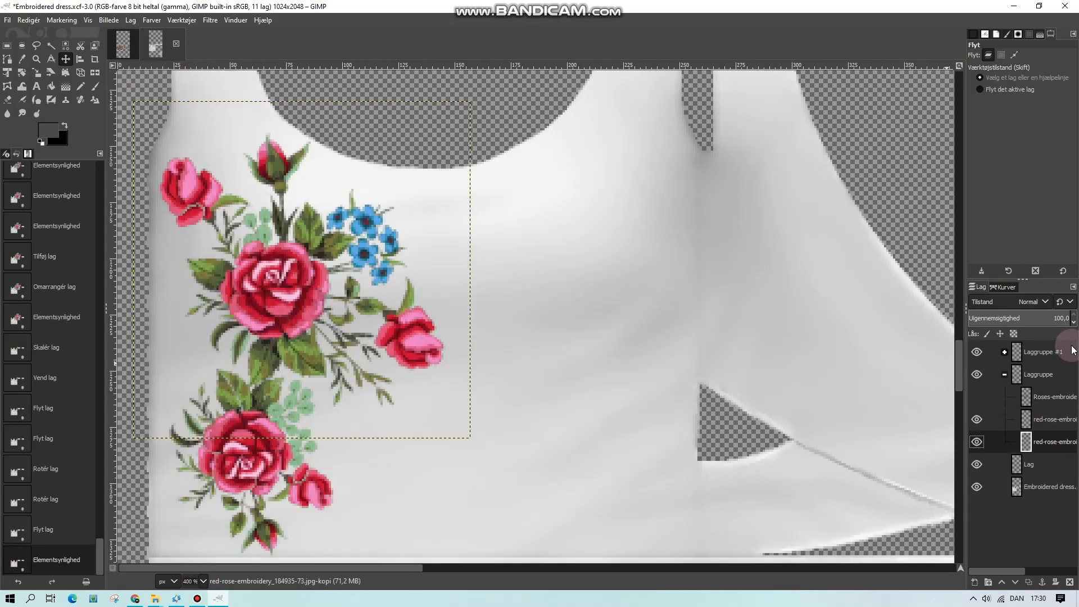
pyautogui.click(203, 581)
pyautogui.click(199, 504)
pyautogui.click(1004, 352)
pyautogui.click(1051, 374)
pyautogui.click(977, 375)
pyautogui.click(976, 374)
# - Duplicate the original red-rose-embroidery_184935-73 layer into the lower group and hide Laggruppe #1
pyautogui.click(977, 419)
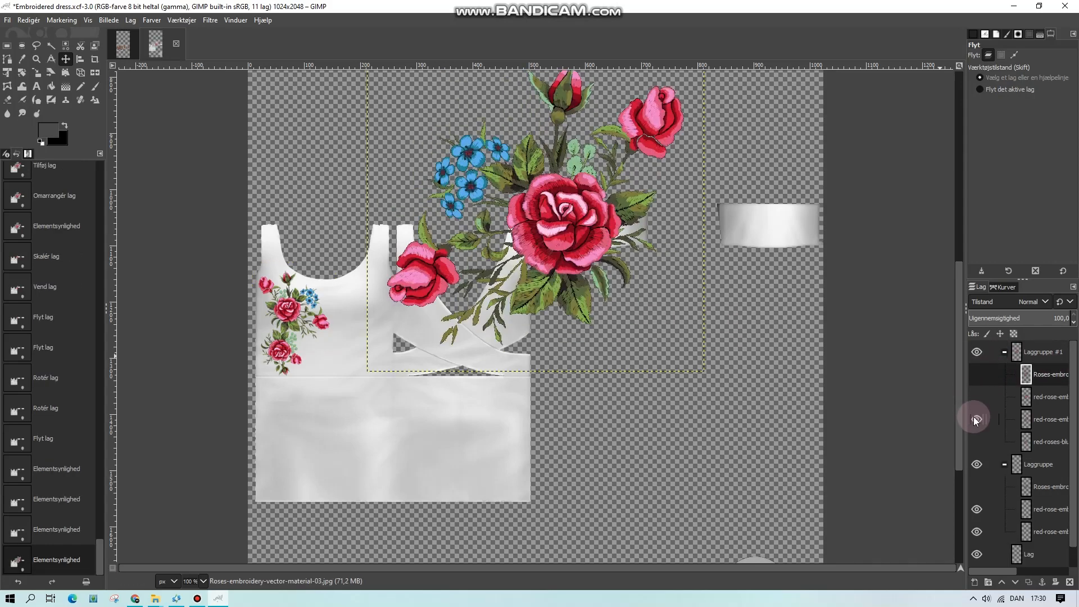
pyautogui.click(977, 419)
pyautogui.rightClick(1052, 419)
pyautogui.click(933, 132)
pyautogui.click(977, 442)
pyautogui.moveTo(1026, 420); pyautogui.dragTo(1045, 498)
pyautogui.click(1004, 352)
pyautogui.click(977, 353)
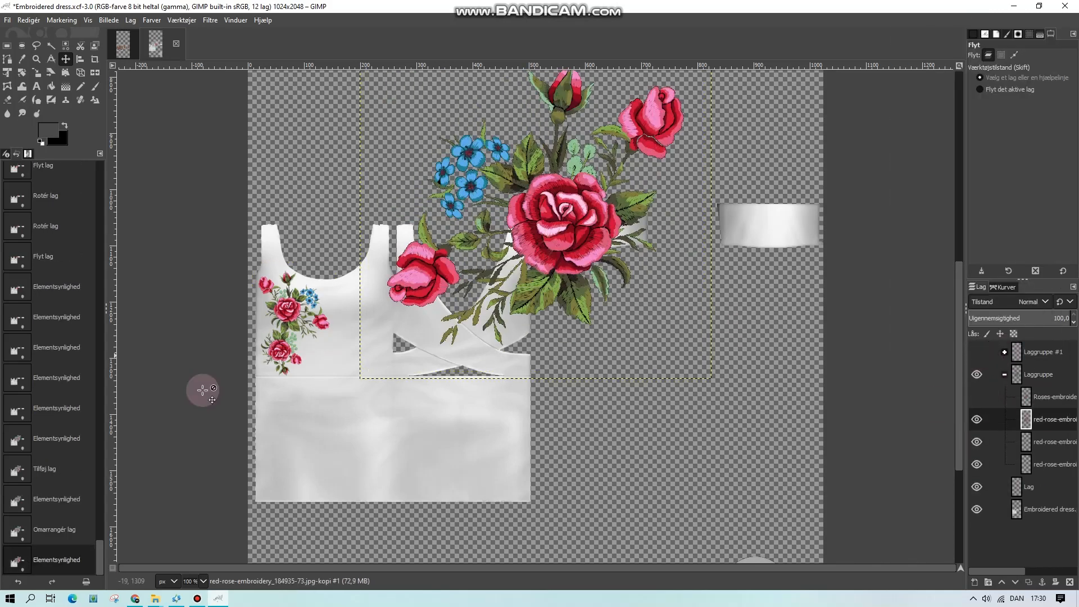
# - Isolate one blue flower in the new 184935-73 copy by outlining it freehand, inverting the selection, clearing the rest and deselecting
pyautogui.click(36, 46)
pyautogui.click(203, 581)
pyautogui.click(197, 474)
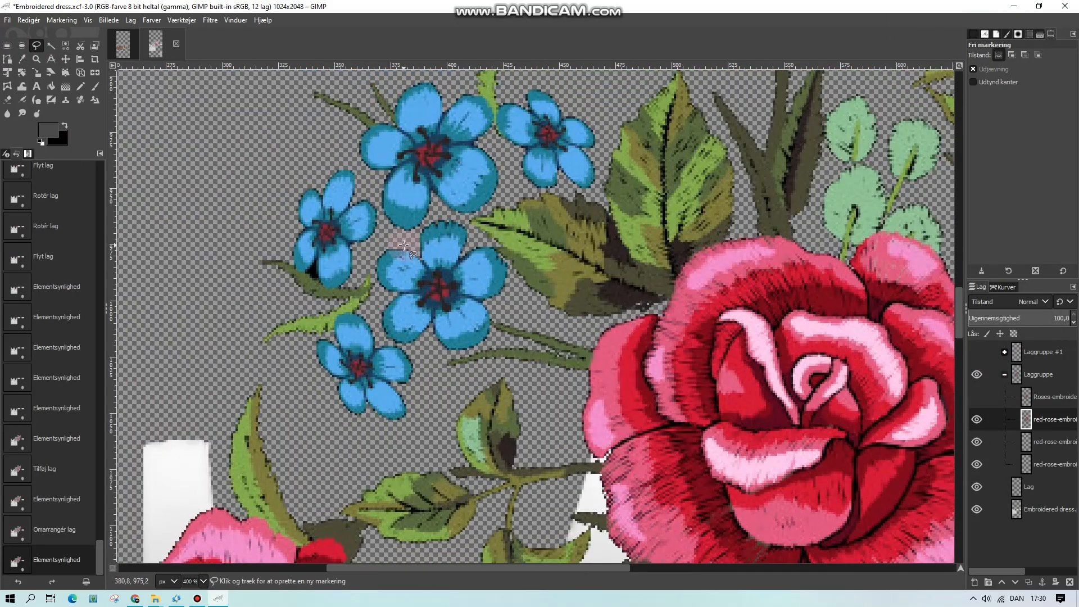
pyautogui.moveTo(403, 246)
pyautogui.mouseDown()
pyautogui.moveTo(444, 212)
pyautogui.moveTo(473, 237)
pyautogui.mouseUp()
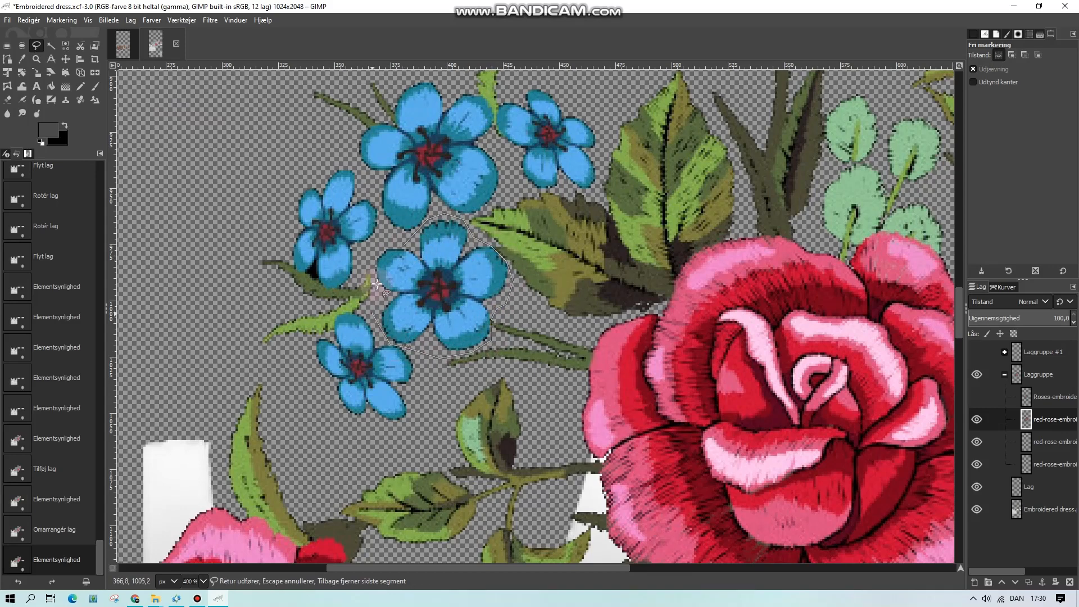
pyautogui.click(22, 45)
pyautogui.rightClick(454, 322)
pyautogui.click(556, 386)
pyautogui.press('Delete')
pyautogui.hotkey('ctrl', 'shift', 'a')
# - Crop the layer to a rectangular selection around the isolated blue flower and clear the selection
pyautogui.click(203, 581)
pyautogui.click(198, 508)
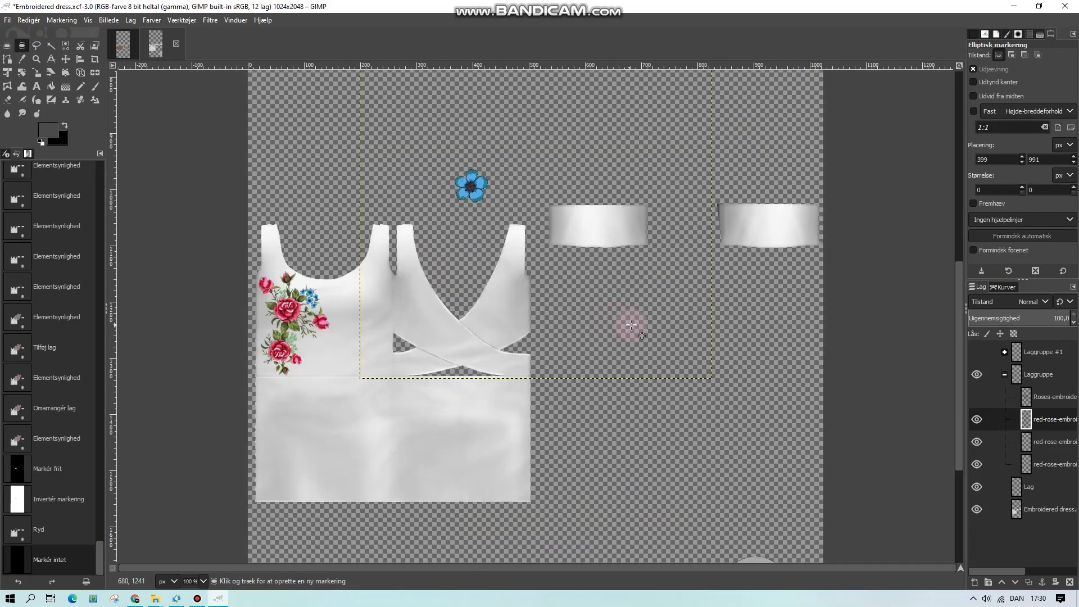
pyautogui.click(7, 45)
pyautogui.moveTo(438, 147); pyautogui.dragTo(503, 223)
pyautogui.click(129, 19)
pyautogui.click(180, 234)
pyautogui.click(229, 265)
# - Duplicate the cropped blue flower layer, hide the duplicate and make the visible flower layer active
pyautogui.rightClick(1047, 426)
pyautogui.click(956, 131)
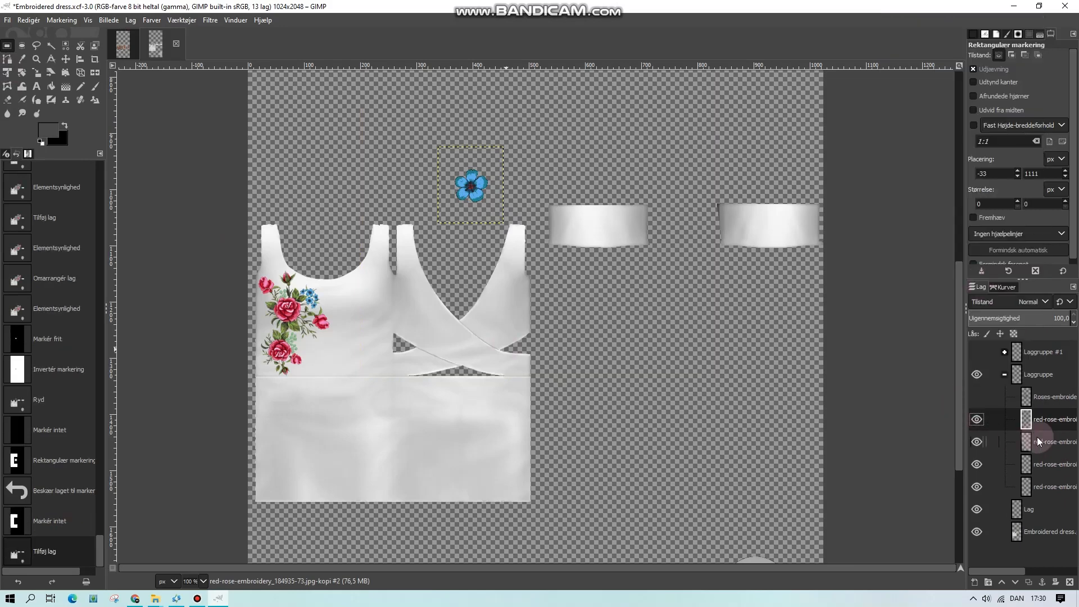
pyautogui.click(1038, 440)
pyautogui.click(976, 419)
# - Try scaling the blue flower layer to 50 px and moving it onto the front bodice
pyautogui.click(157, 216)
pyautogui.write('50')
pyautogui.click(566, 378)
pyautogui.click(66, 59)
pyautogui.moveTo(469, 187); pyautogui.dragTo(305, 346)
pyautogui.hotkey('ctrl', 'z')
pyautogui.hotkey('ctrl', 'z')
# - Scale the blue flower layer to a width of 35 px and place it at the bodice's left edge between the two bouquets
pyautogui.moveTo(478, 198); pyautogui.dragTo(328, 354)
pyautogui.click(203, 581)
pyautogui.click(194, 497)
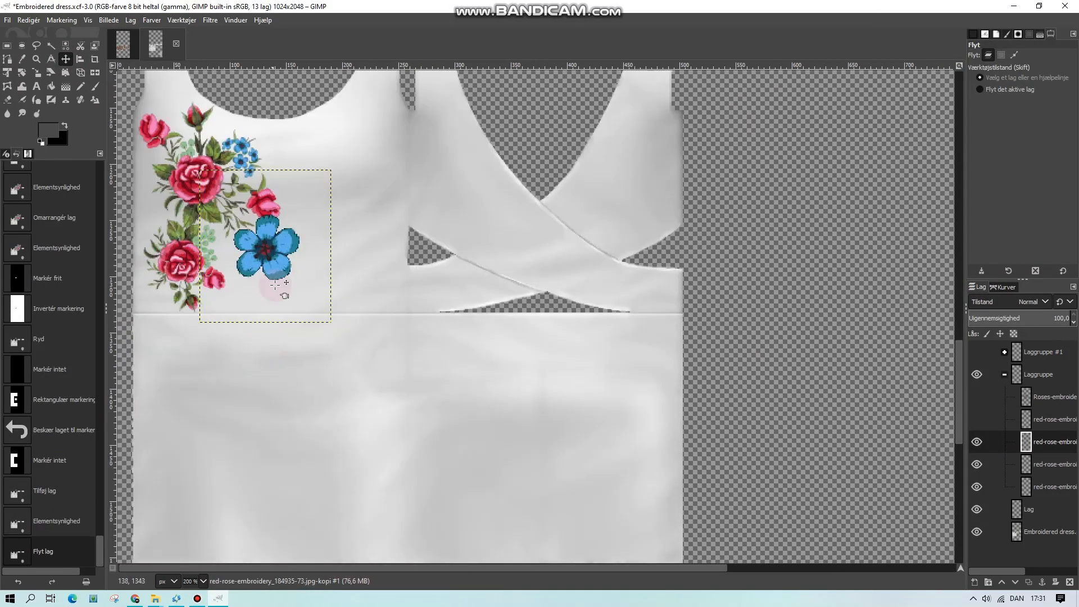
pyautogui.moveTo(280, 289); pyautogui.dragTo(263, 312)
pyautogui.click(131, 19)
pyautogui.click(157, 220)
pyautogui.write('35')
pyautogui.click(562, 377)
pyautogui.moveTo(247, 264); pyautogui.dragTo(163, 216)
# - Duplicate the small blue flower, place the copy to the right of the lower bouquet and flip it horizontally
pyautogui.rightClick(1049, 446)
pyautogui.click(956, 157)
pyautogui.click(131, 20)
pyautogui.click(304, 172)
# - Add another small blue flower copy beside the rosebud at the top of the upper bouquet and flip it horizontally
pyautogui.rightClick(1047, 458)
pyautogui.click(916, 173)
pyautogui.moveTo(224, 247); pyautogui.dragTo(169, 233)
pyautogui.scroll(2, 220, 236)
pyautogui.moveTo(169, 234); pyautogui.dragTo(170, 236)
pyautogui.click(131, 20)
pyautogui.click(303, 171)
pyautogui.click(1000, 402)
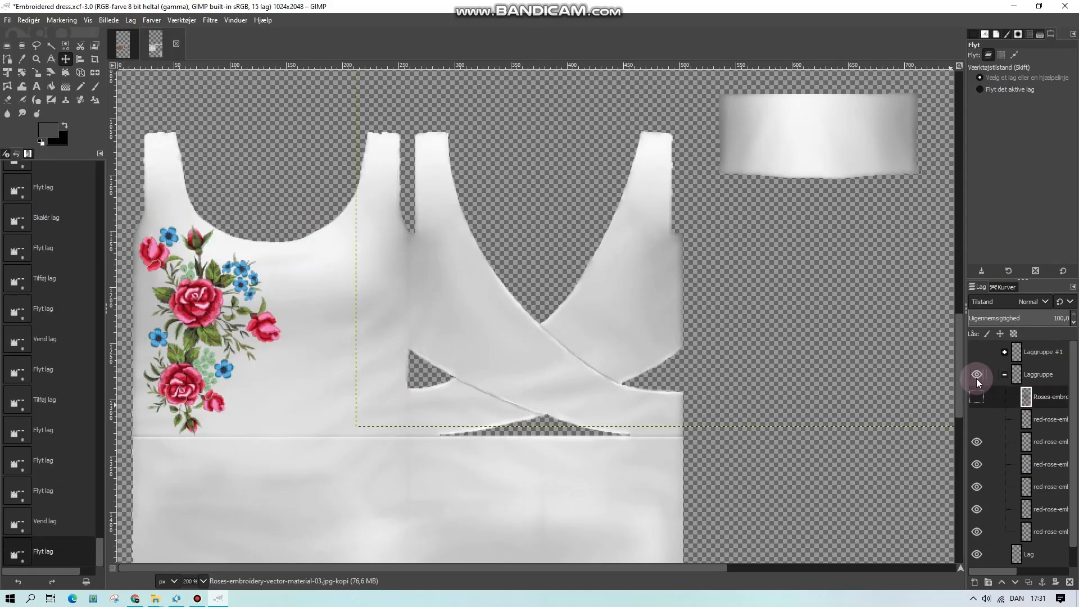
# - Show the source embroideries in Laggruppe #1 one at a time to compare motifs for the bodice
pyautogui.click(1003, 352)
pyautogui.click(977, 352)
pyautogui.click(976, 375)
pyautogui.click(976, 374)
pyautogui.click(977, 397)
pyautogui.press('1')
pyautogui.click(976, 397)
pyautogui.click(974, 418)
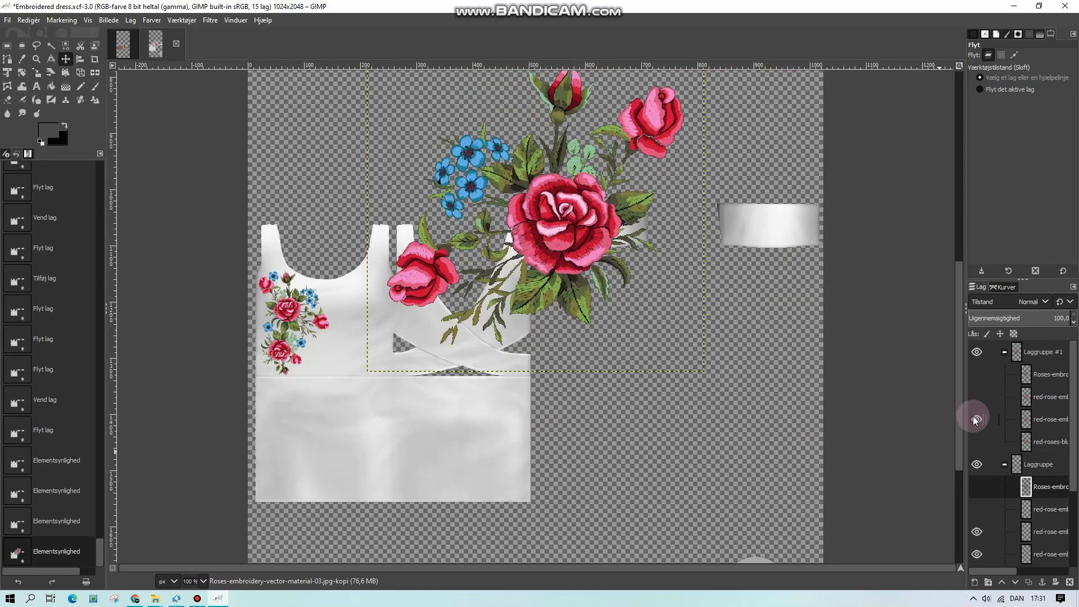
pyautogui.click(975, 419)
pyautogui.click(976, 441)
# - Duplicate the red-roses-blue-flowers layer, move the copy to the top of Laggruppe and hide and collapse Laggruppe #1
pyautogui.rightClick(978, 442)
pyautogui.click(944, 157)
pyautogui.click(979, 442)
pyautogui.moveTo(1046, 464); pyautogui.dragTo(1048, 506)
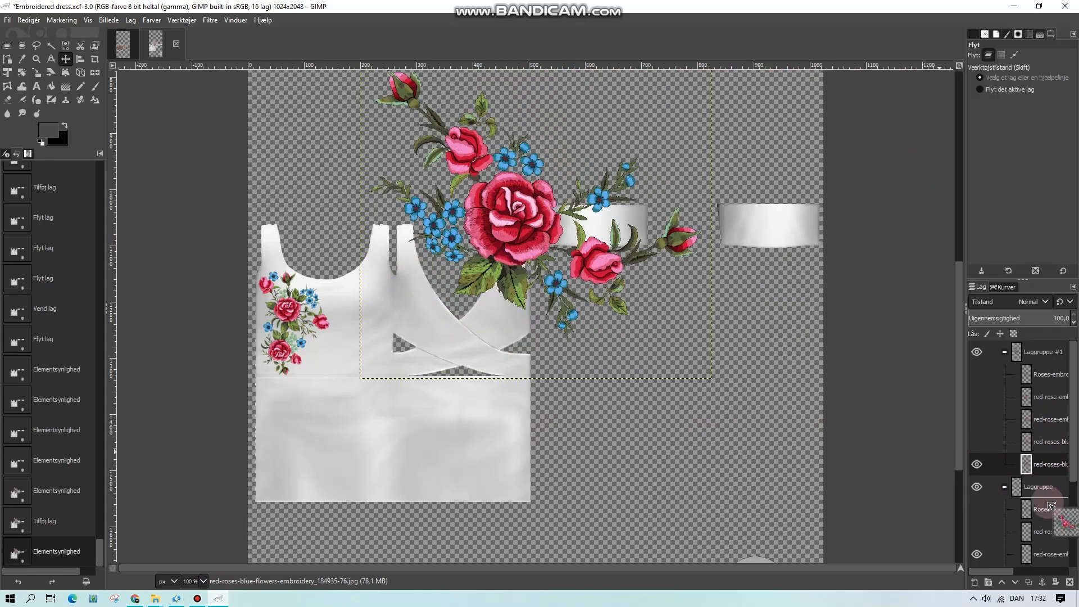
pyautogui.click(975, 352)
pyautogui.click(1003, 353)
# - Rotate the copied red-roses-blue-flowers bouquet by 42.5° so its upper rosebud points upward
pyautogui.click(21, 73)
pyautogui.moveTo(568, 255); pyautogui.dragTo(494, 412)
pyautogui.click(870, 161)
# - Try scaling the rotated bouquet down and placing it on the front bodice's left shoulder strap
pyautogui.click(130, 20)
pyautogui.click(290, 251)
pyautogui.press('Return')
pyautogui.click(65, 59)
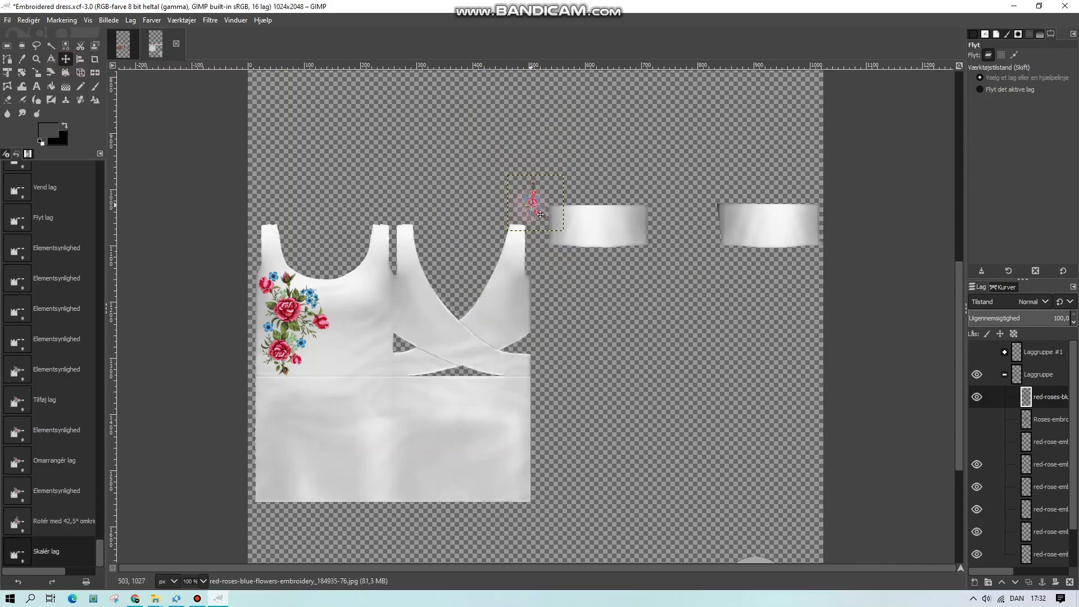
pyautogui.moveTo(531, 204); pyautogui.dragTo(273, 260)
pyautogui.hotkey('ctrl', 'z')
pyautogui.hotkey('ctrl', 'z')
# - Shift the full-size bouquet over the bodice, outline the twig with two blue buds beside the right blue flower and erase it
pyautogui.moveTo(516, 197); pyautogui.dragTo(439, 226)
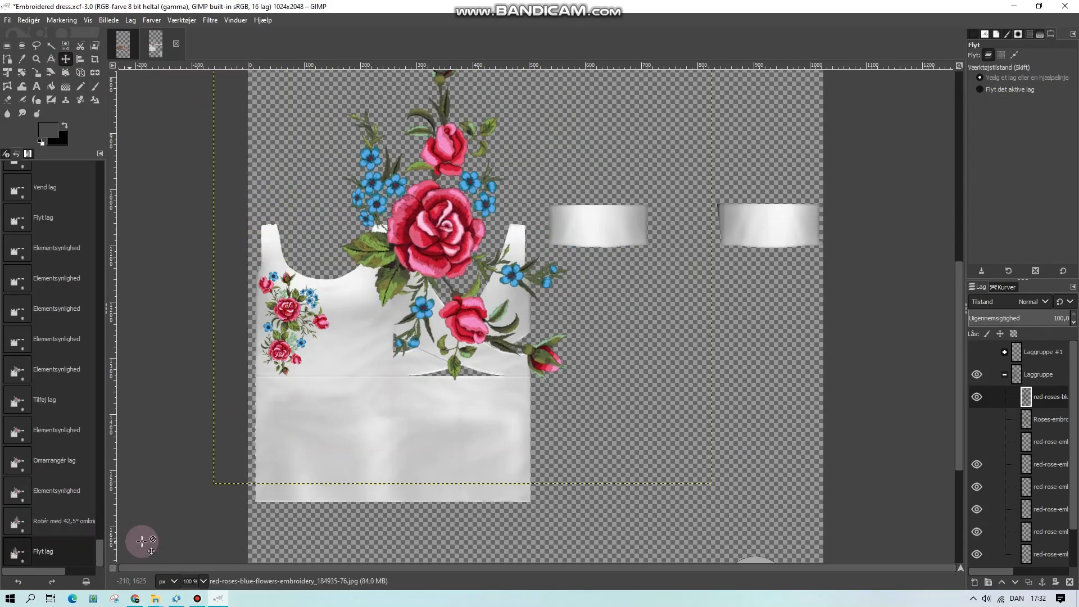
pyautogui.click(203, 581)
pyautogui.click(195, 475)
pyautogui.scroll(1, 573, 478)
pyautogui.press('f')
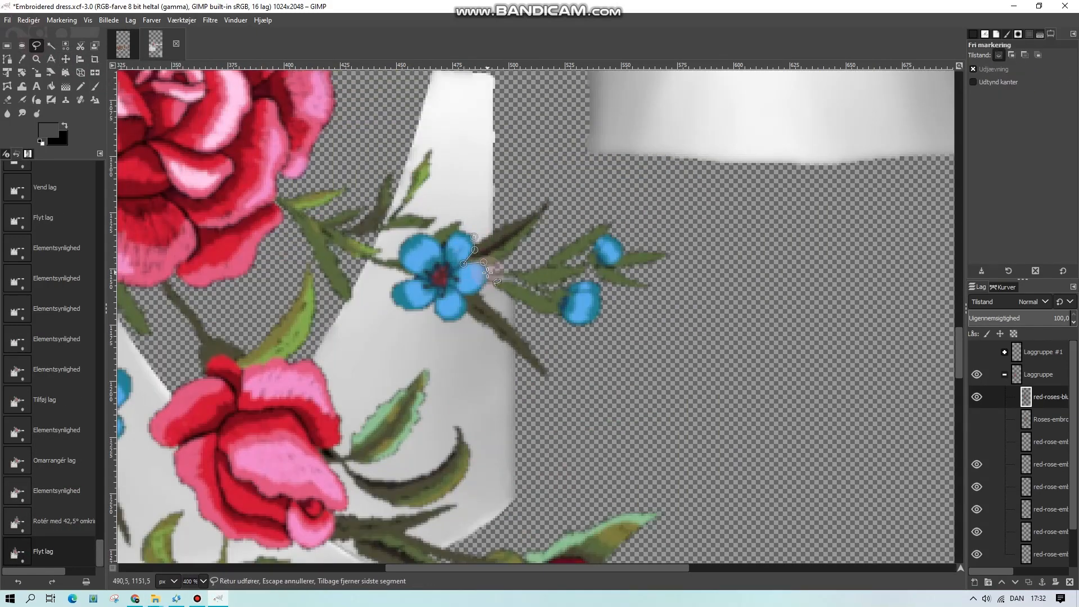
pyautogui.moveTo(466, 305); pyautogui.dragTo(496, 128)
pyautogui.click(474, 248)
pyautogui.press('Return')
pyautogui.press('e')
pyautogui.press('Delete')
pyautogui.click(419, 285)
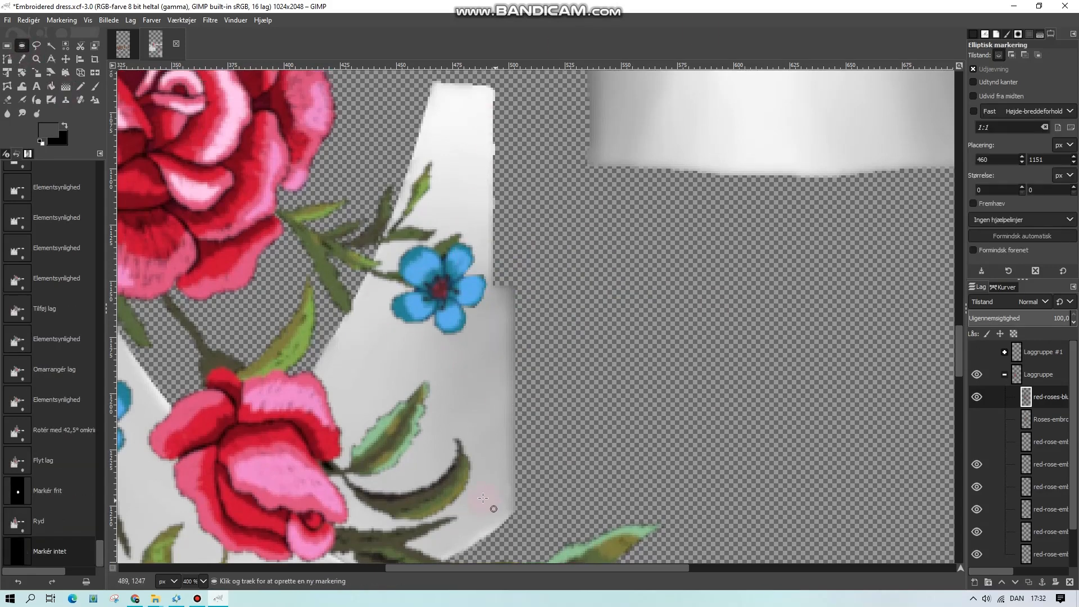
# - Outline the rosebud with its stem at the bouquet's lower right, erase it and clear the selection
pyautogui.scroll(-5, 494, 508)
pyautogui.click(37, 46)
pyautogui.moveTo(331, 232); pyautogui.dragTo(346, 258)
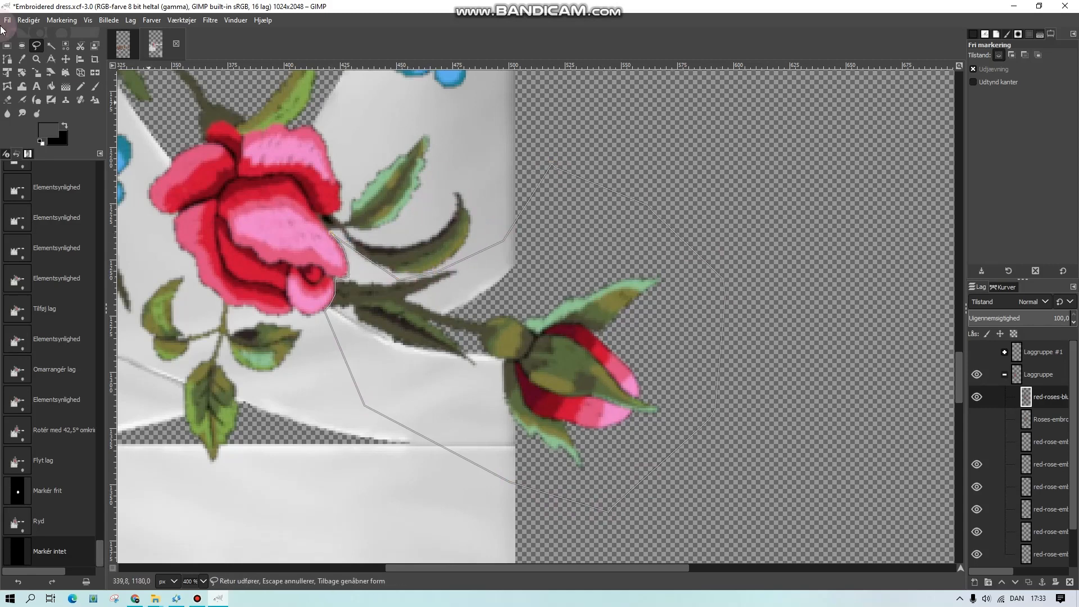
pyautogui.press('Return')
pyautogui.press('e')
pyautogui.press('Delete')
pyautogui.click(320, 506)
# - Outline the topmost blue flower and leafy twigs at the bouquet's upper left, erase them and clear the selection
pyautogui.hscroll(-1, 366, 562)
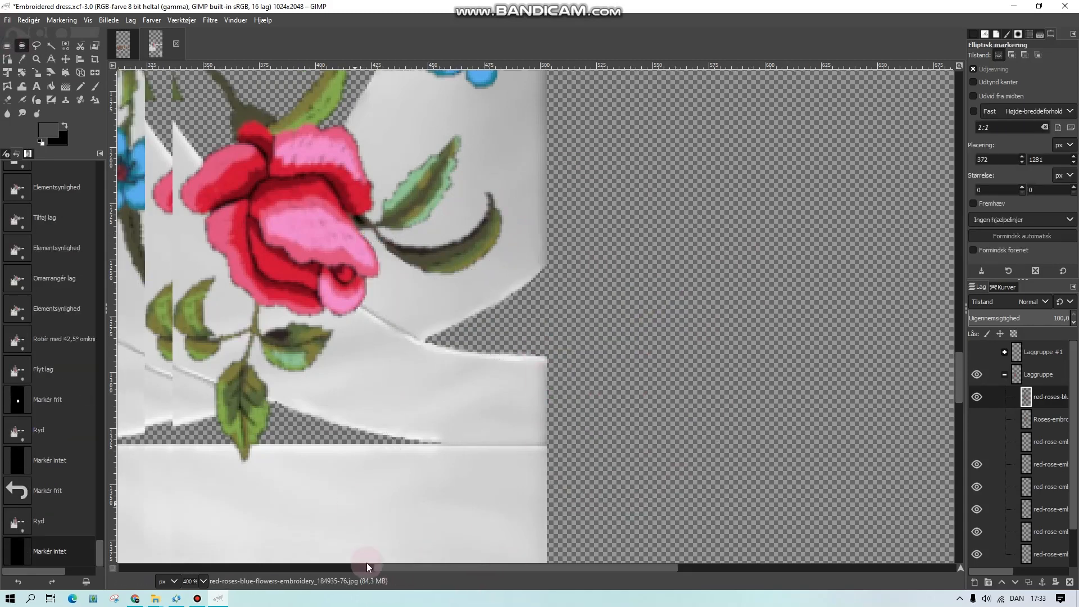
pyautogui.moveTo(366, 565); pyautogui.dragTo(233, 559)
pyautogui.scroll(3, 233, 554)
pyautogui.click(38, 46)
pyautogui.scroll(2, 336, 203)
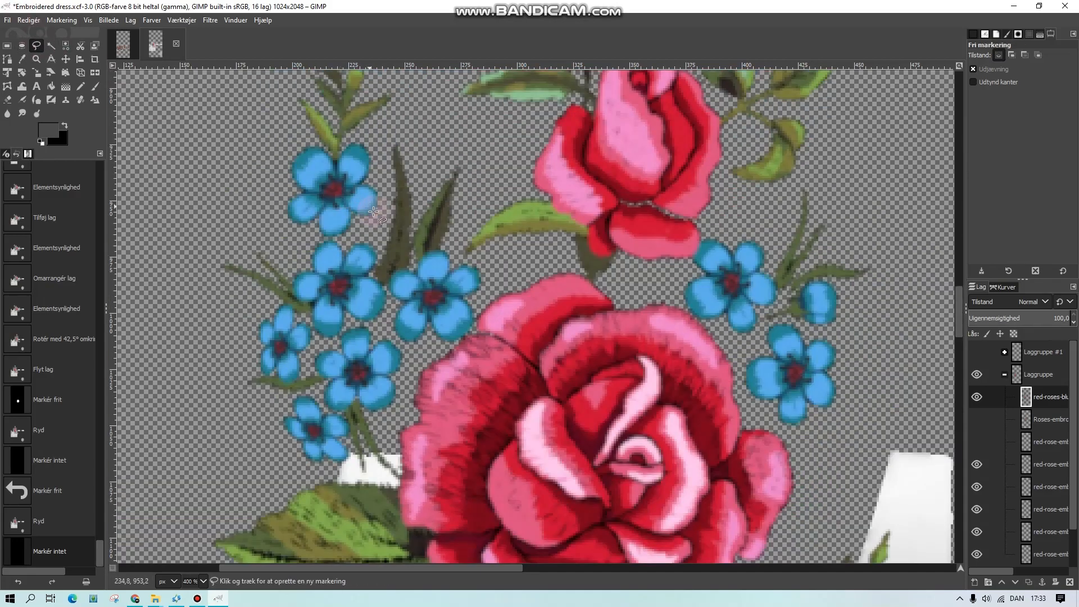
pyautogui.scroll(3, 374, 212)
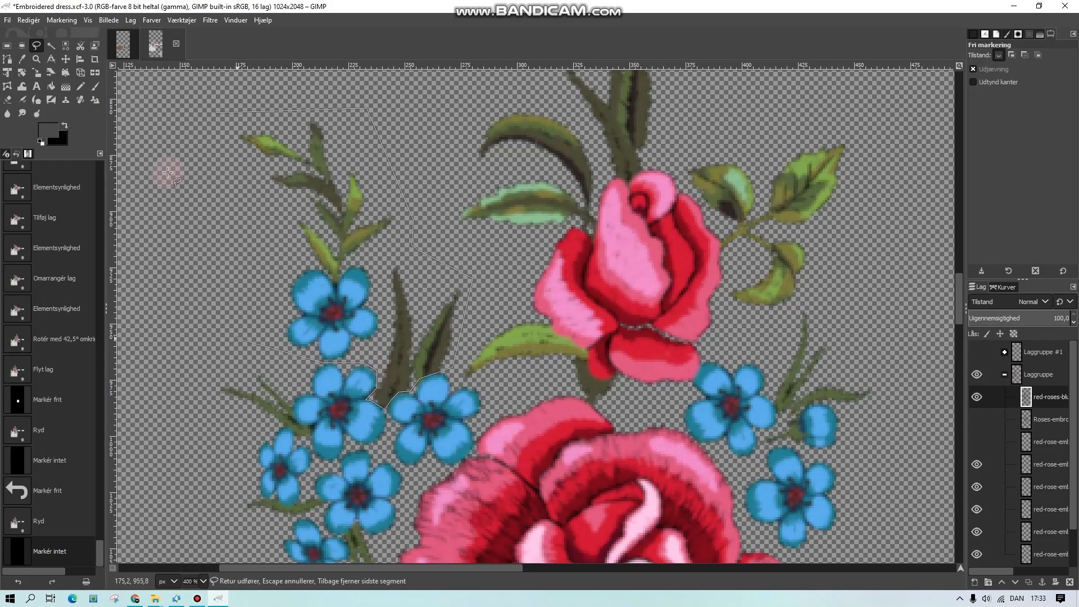
pyautogui.click(22, 45)
pyautogui.press('Delete')
pyautogui.hotkey('ctrl', 'shift', 'a')
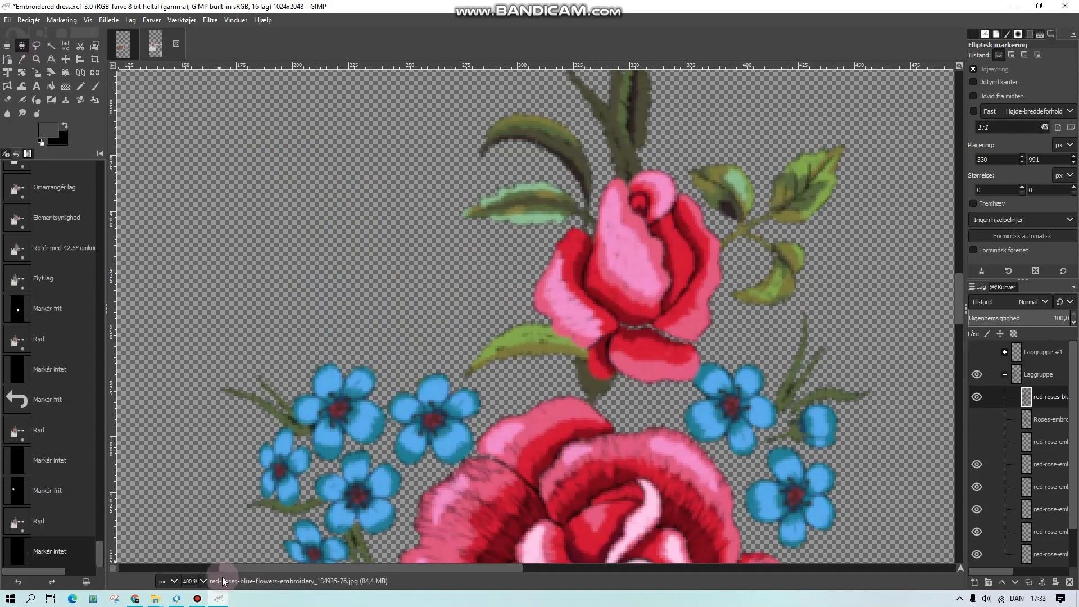
# - Try scaling the trimmed bouquet layer to a width of 120 px and placing it on the left shoulder strap
pyautogui.press('1')
pyautogui.scroll(-4, 374, 247)
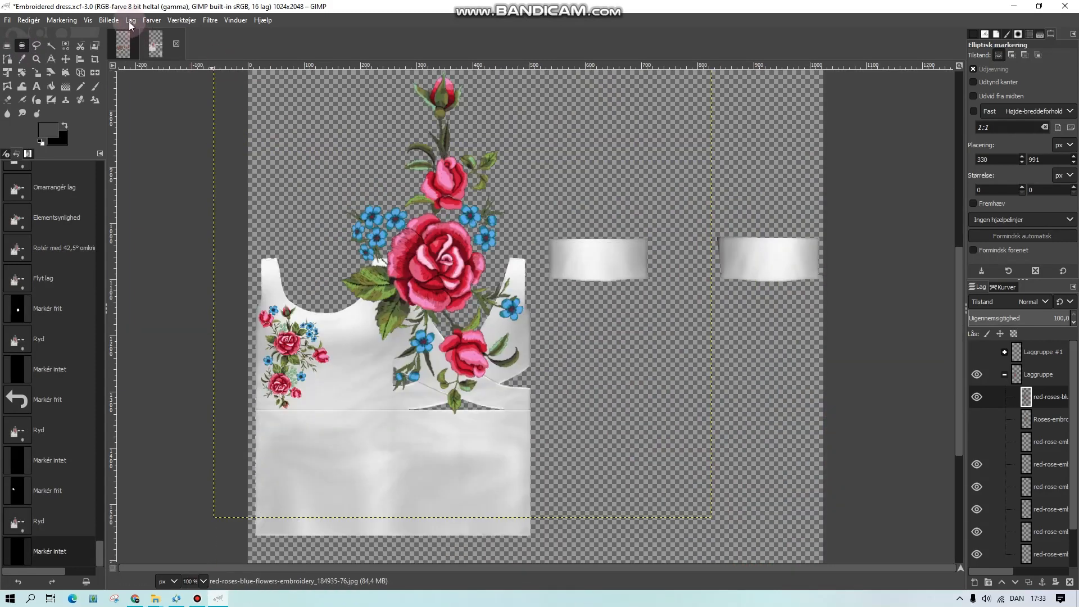
pyautogui.click(131, 20)
pyautogui.click(158, 236)
pyautogui.write('120')
pyautogui.click(566, 379)
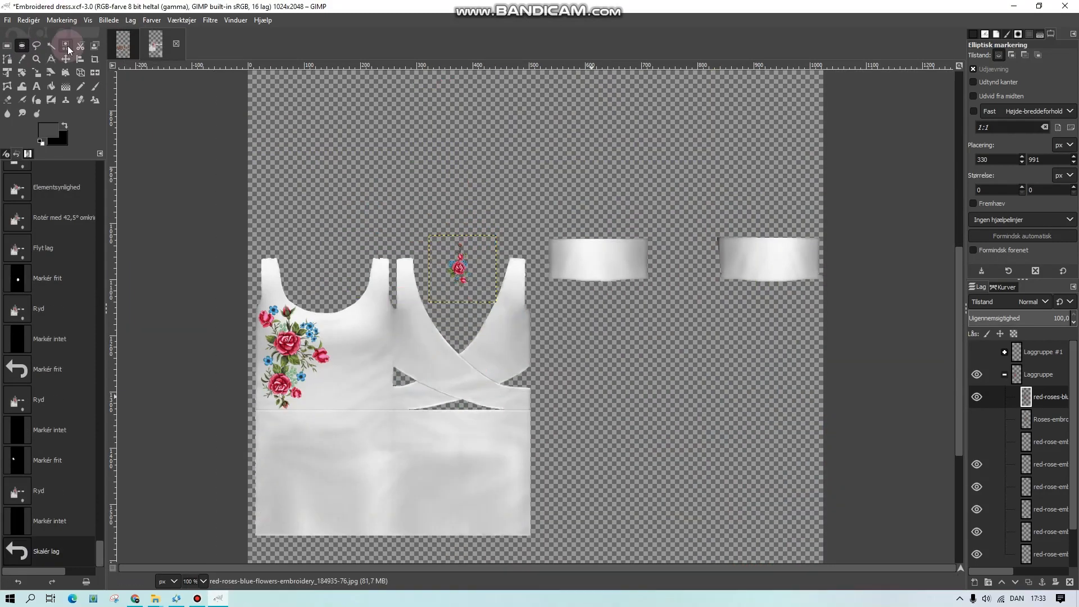
pyautogui.press('m')
pyautogui.moveTo(459, 269); pyautogui.dragTo(282, 298)
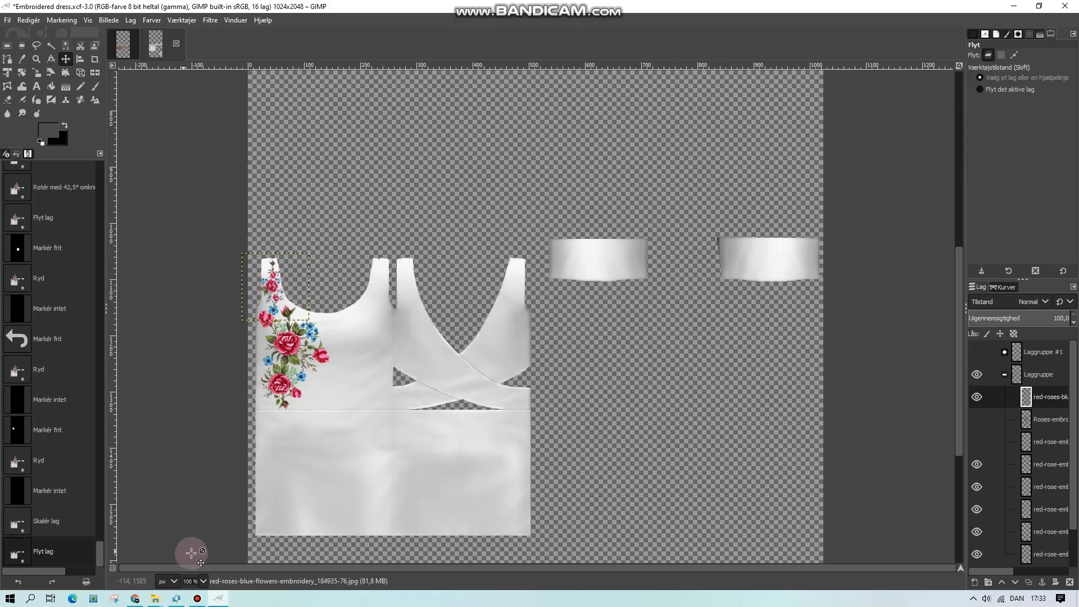
pyautogui.click(203, 578)
pyautogui.click(198, 474)
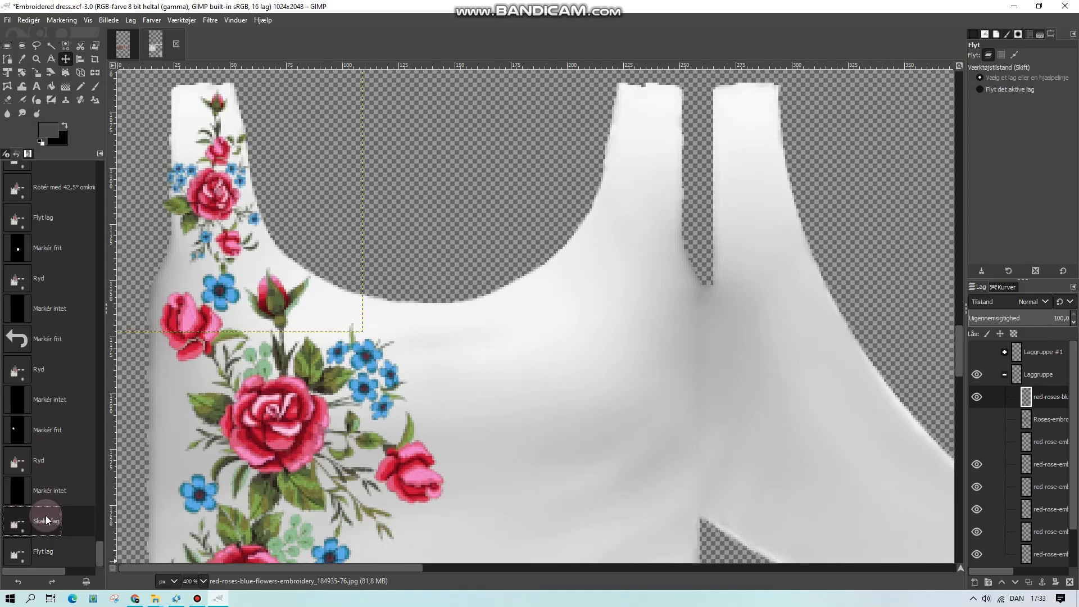
pyautogui.click(45, 492)
# - Scale the trimmed bouquet layer to a width of 150 px and place it on the front bodice's left shoulder strap
pyautogui.click(130, 20)
pyautogui.click(192, 224)
pyautogui.write('150')
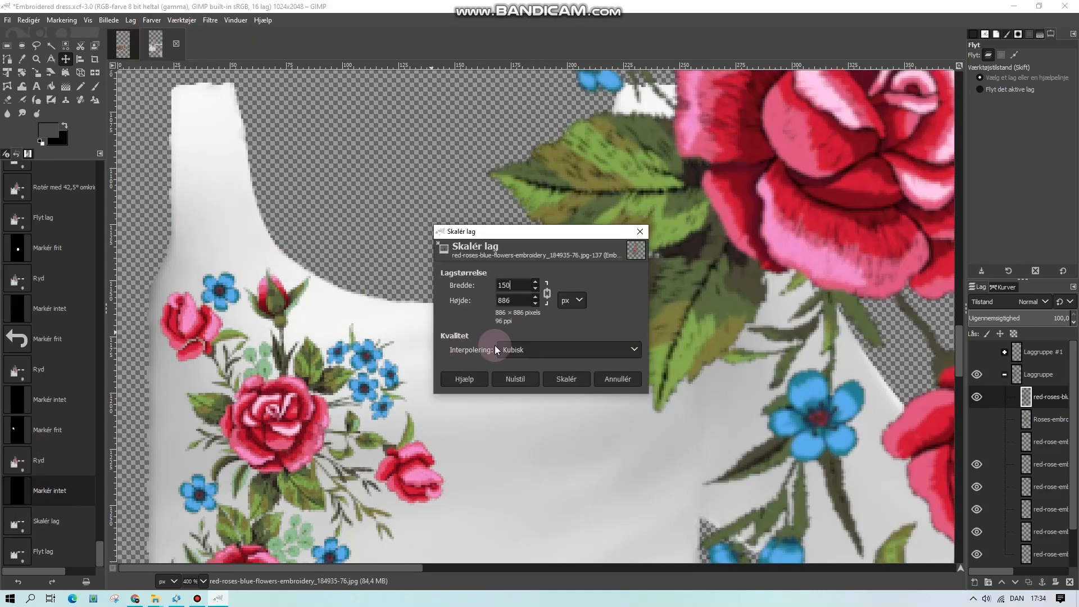
pyautogui.click(567, 379)
pyautogui.moveTo(941, 129)
pyautogui.mouseDown()
pyautogui.moveTo(298, 292)
pyautogui.moveTo(312, 169)
pyautogui.mouseUp()
pyautogui.moveTo(324, 155)
pyautogui.mouseDown()
pyautogui.moveTo(211, 229)
pyautogui.moveTo(223, 187)
pyautogui.moveTo(215, 194)
pyautogui.mouseUp()
# - Move the bouquet layer out of Laggruppe to just above Lag, nudge it on the strap and delete the layer
pyautogui.moveTo(1049, 397); pyautogui.dragTo(1042, 559)
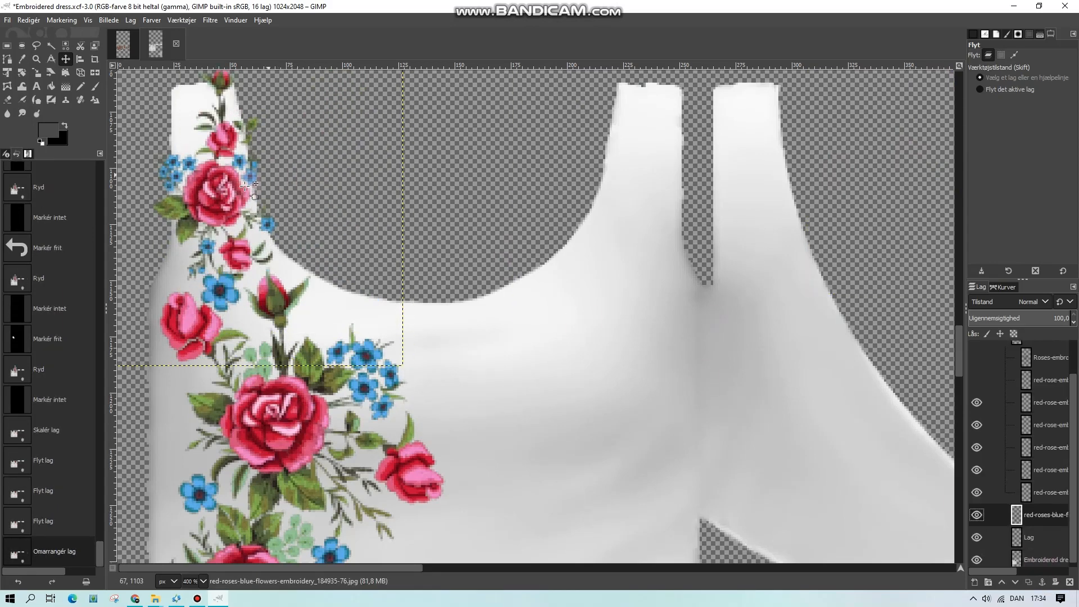
pyautogui.moveTo(222, 188)
pyautogui.mouseDown()
pyautogui.moveTo(224, 262)
pyautogui.moveTo(230, 187)
pyautogui.moveTo(217, 186)
pyautogui.mouseUp()
pyautogui.click(1069, 582)
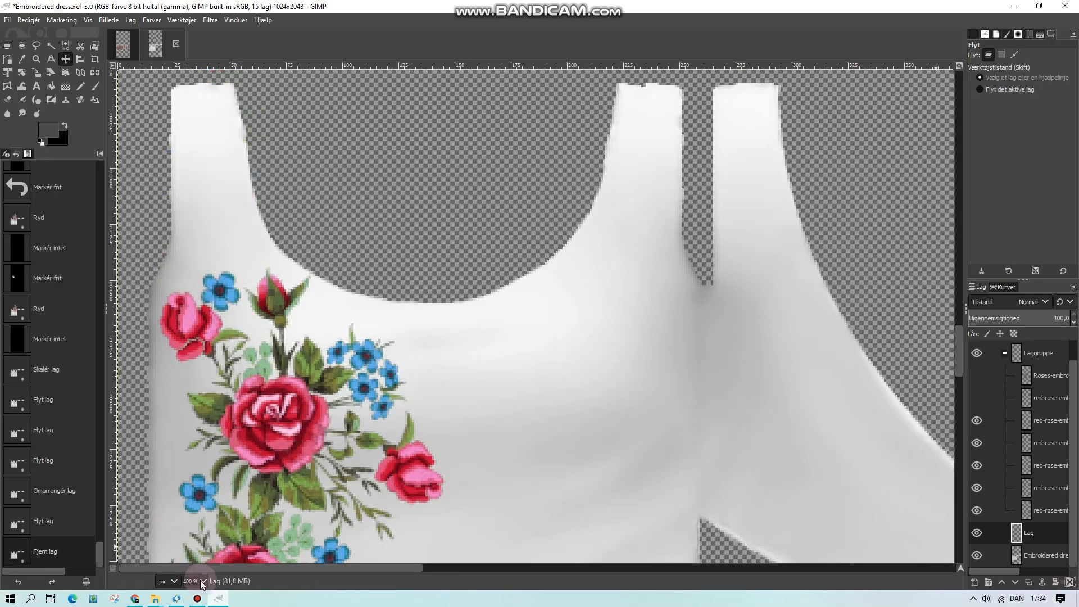
# - Show the red-roses-blue-flowers embroidery in Laggruppe #1, duplicate it, move the copy into Laggruppe and hide the source group
pyautogui.click(1005, 353)
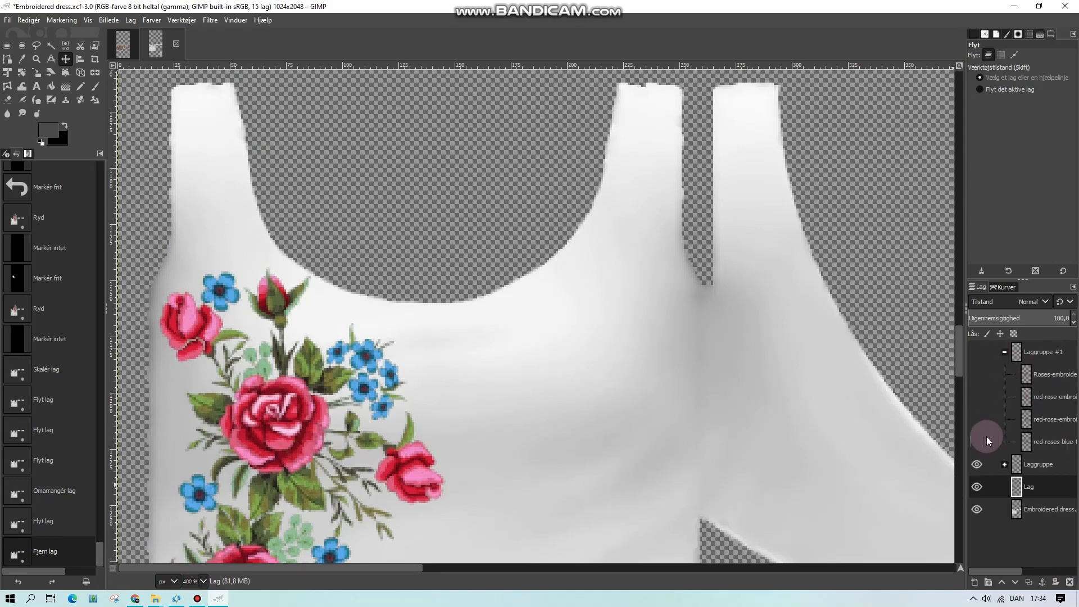
pyautogui.click(977, 441)
pyautogui.click(203, 581)
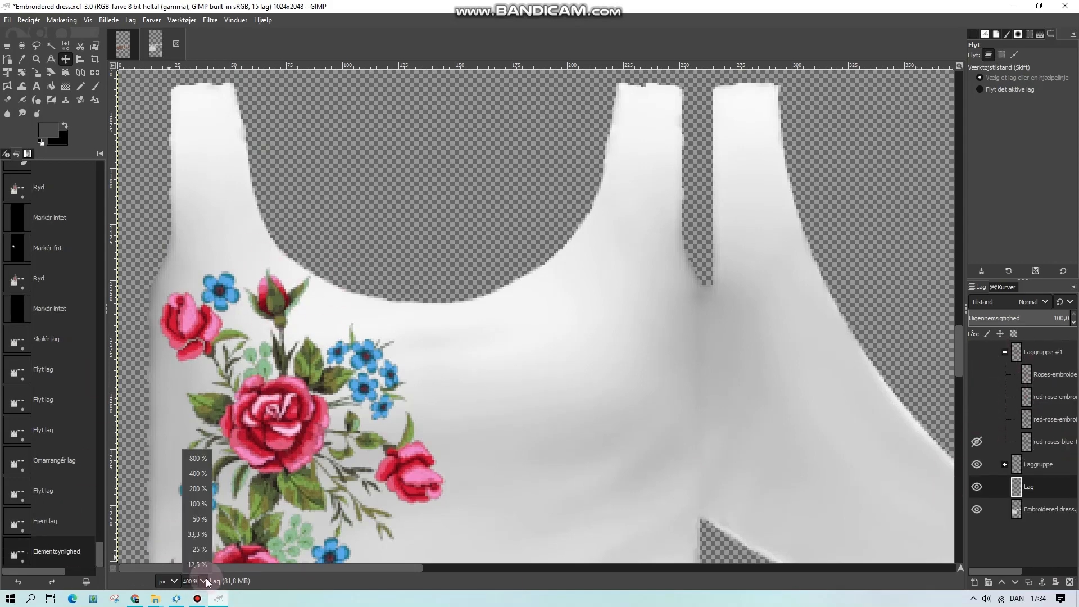
pyautogui.click(197, 534)
pyautogui.click(976, 441)
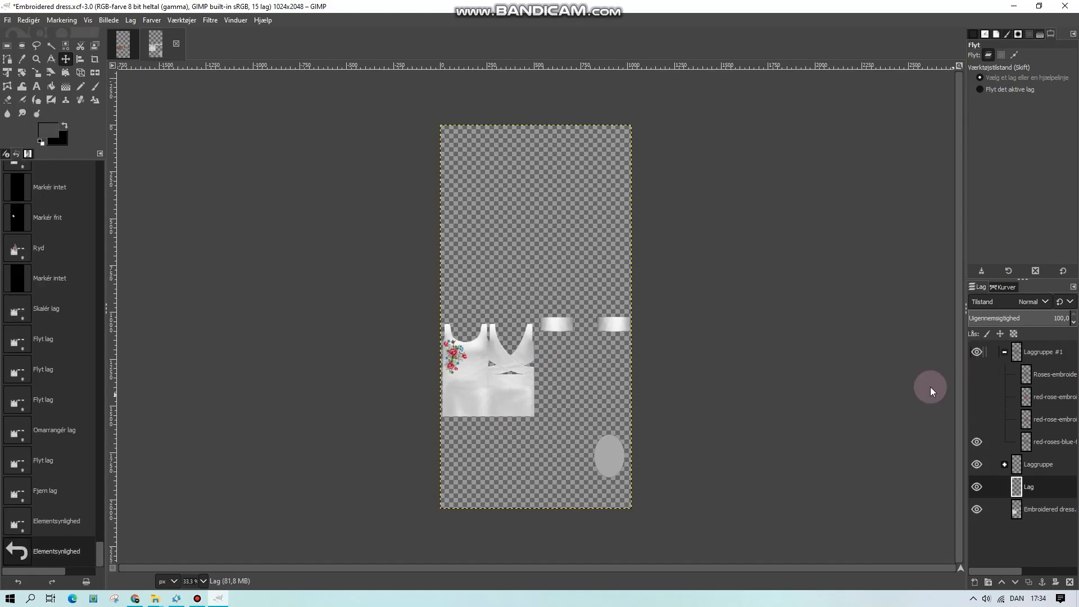
pyautogui.click(204, 581)
pyautogui.click(200, 482)
pyautogui.scroll(3, 290, 474)
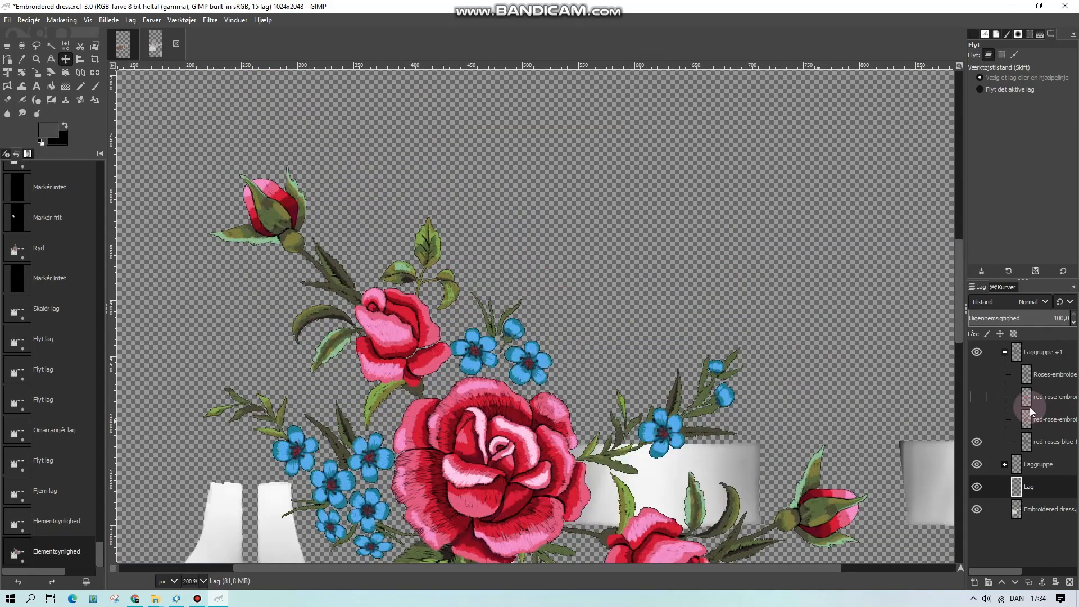
pyautogui.rightClick(1043, 440)
pyautogui.click(886, 150)
pyautogui.moveTo(1049, 444)
pyautogui.mouseDown()
pyautogui.moveTo(1046, 486)
pyautogui.moveTo(1044, 465)
pyautogui.mouseUp()
pyautogui.click(977, 352)
pyautogui.click(1004, 351)
# - Outline the upper-left rosebud with its stem, invert the selection, erase the rest of the bouquet and clear the selection
pyautogui.click(36, 46)
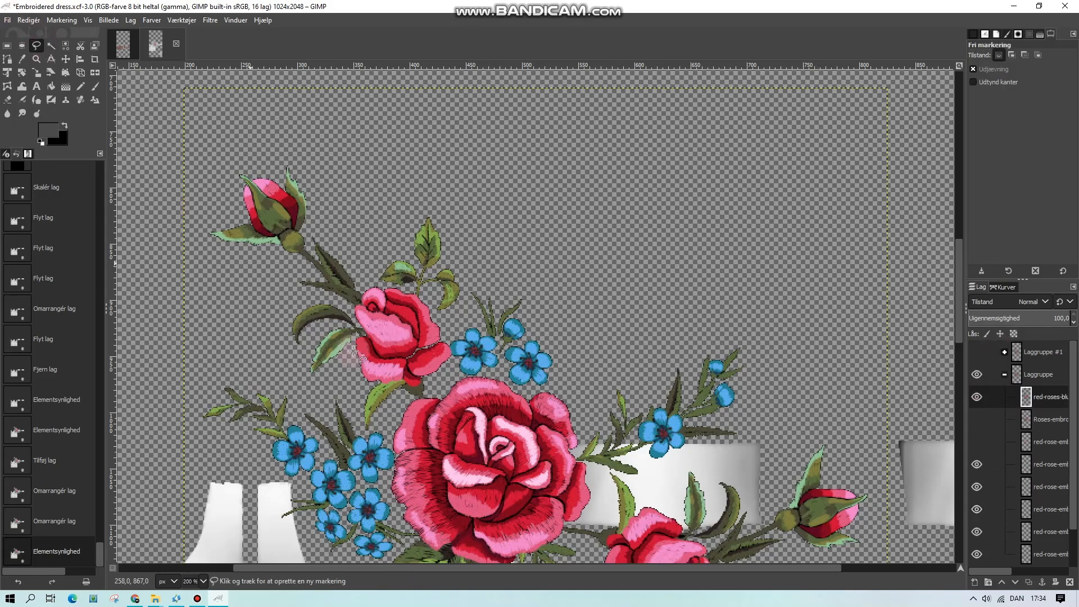
pyautogui.click(364, 286)
pyautogui.click(334, 153)
pyautogui.click(202, 113)
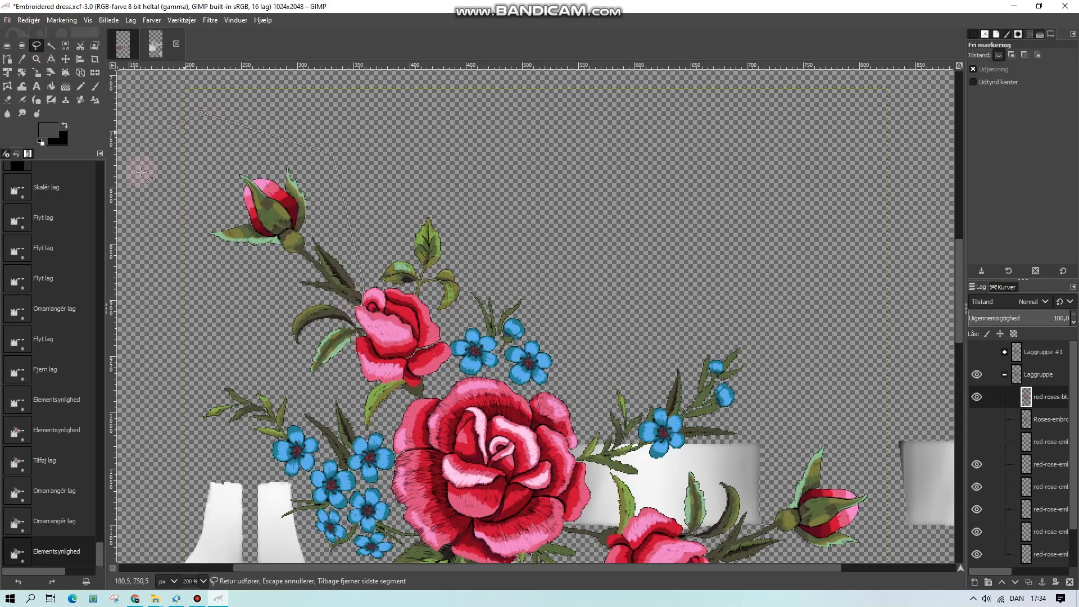
pyautogui.click(21, 45)
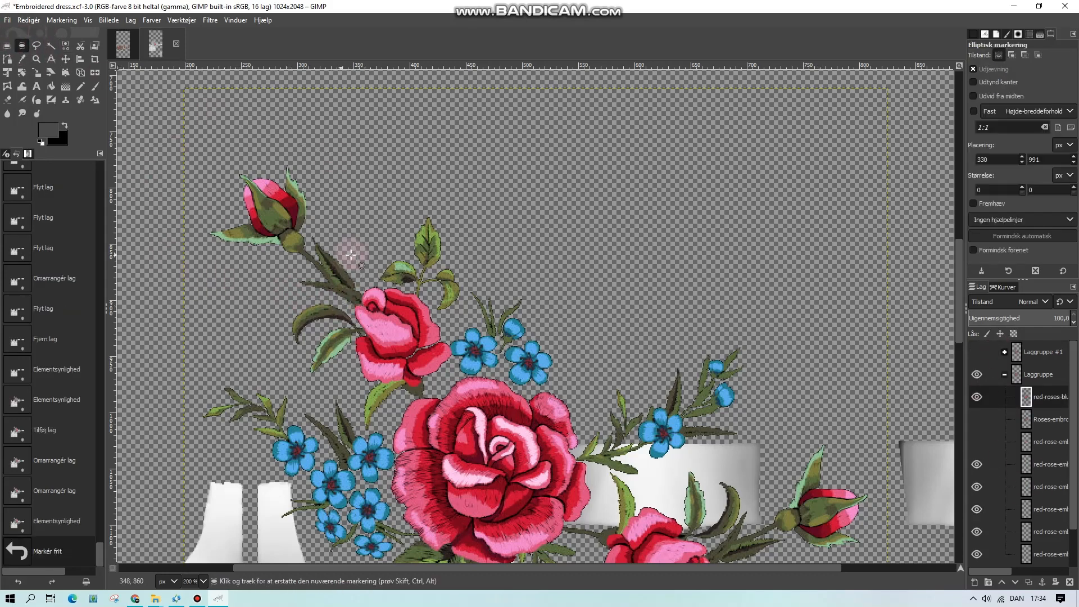
pyautogui.rightClick(352, 255)
pyautogui.moveTo(390, 303)
pyautogui.click(480, 336)
pyautogui.hotkey('ctrl', 'i')
pyautogui.press('Delete')
pyautogui.hotkey('ctrl', 'shift', 'a')
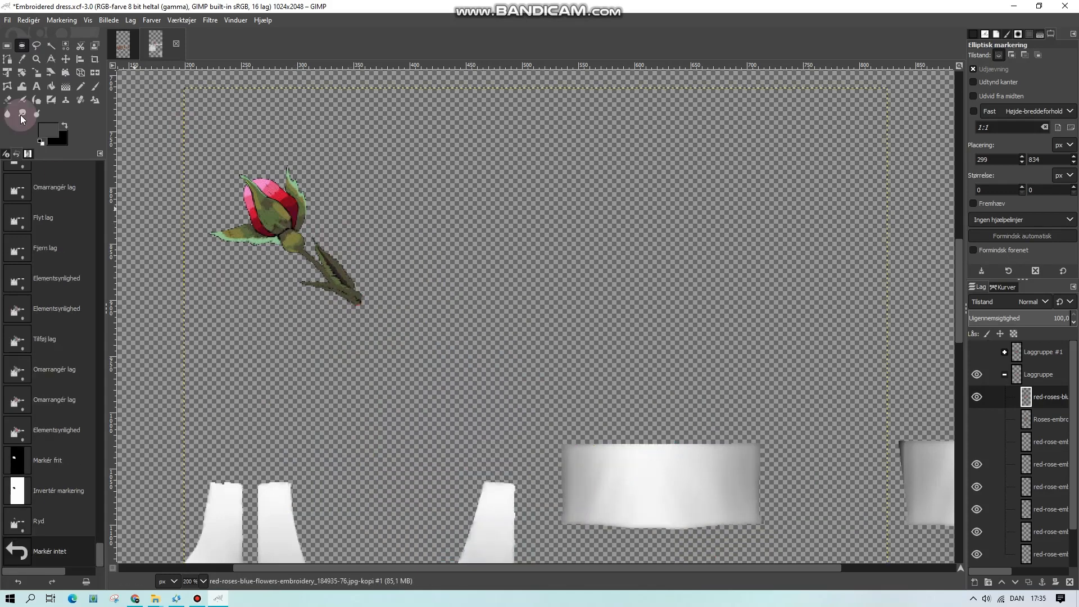
# - Crop the layer to a rectangle around the rosebud and rotate the bud upright by 36.1°
pyautogui.click(22, 72)
pyautogui.click(6, 46)
pyautogui.moveTo(191, 148)
pyautogui.mouseDown()
pyautogui.moveTo(429, 356)
pyautogui.moveTo(420, 349)
pyautogui.mouseUp()
pyautogui.click(131, 20)
pyautogui.click(169, 234)
pyautogui.hotkey('ctrl', 'shift', 'a')
pyautogui.click(22, 72)
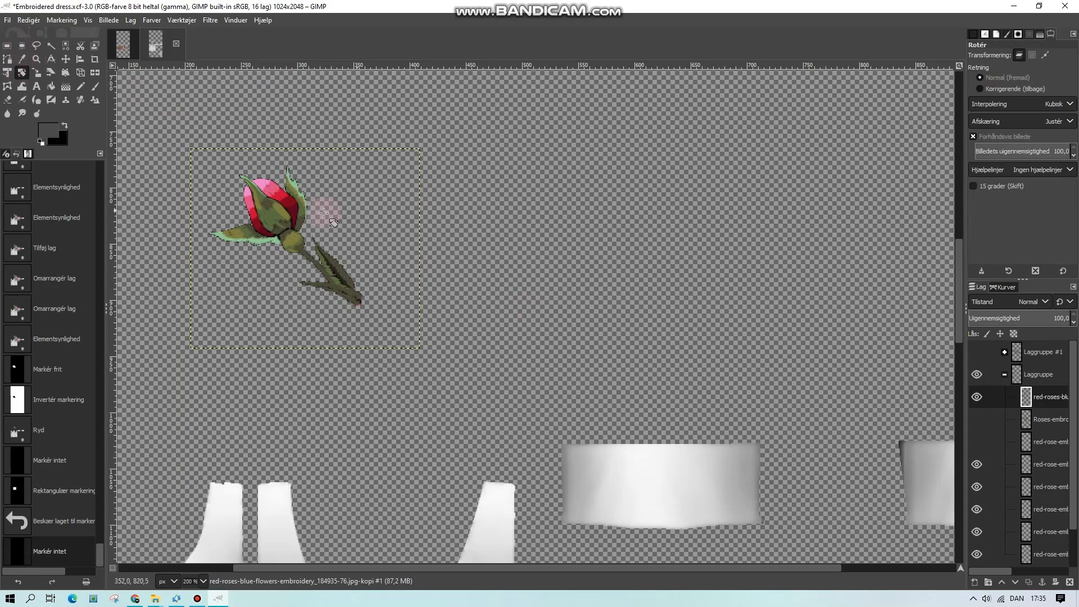
pyautogui.moveTo(309, 201); pyautogui.dragTo(347, 203)
pyautogui.click(921, 162)
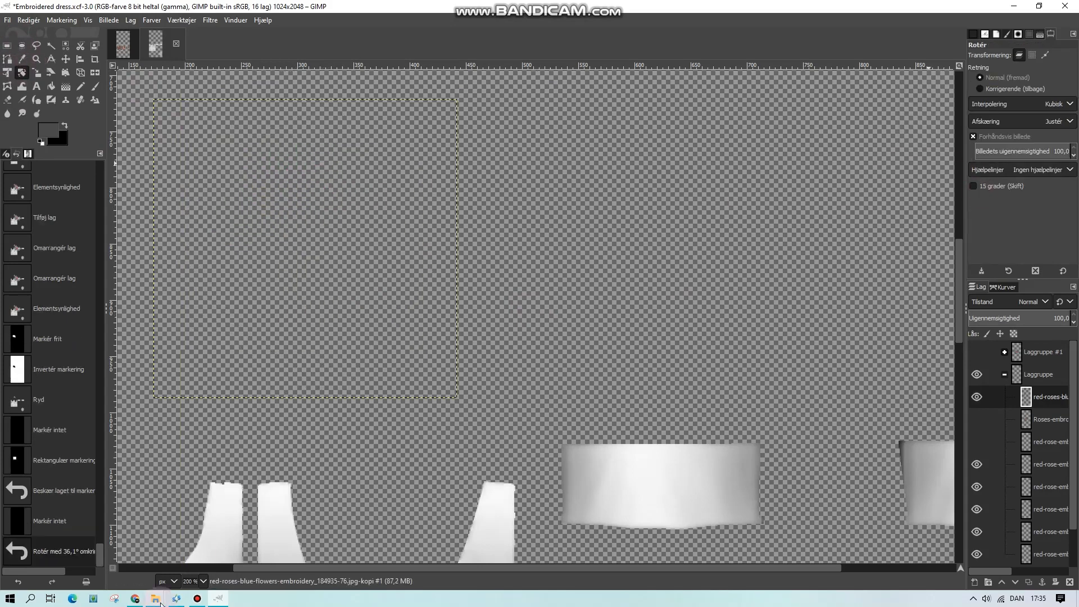
# - Scale the rosebud layer to a width of 85 px and place it on the left shoulder strap above the bouquet
pyautogui.click(202, 582)
pyautogui.click(200, 503)
pyautogui.click(66, 59)
pyautogui.click(130, 20)
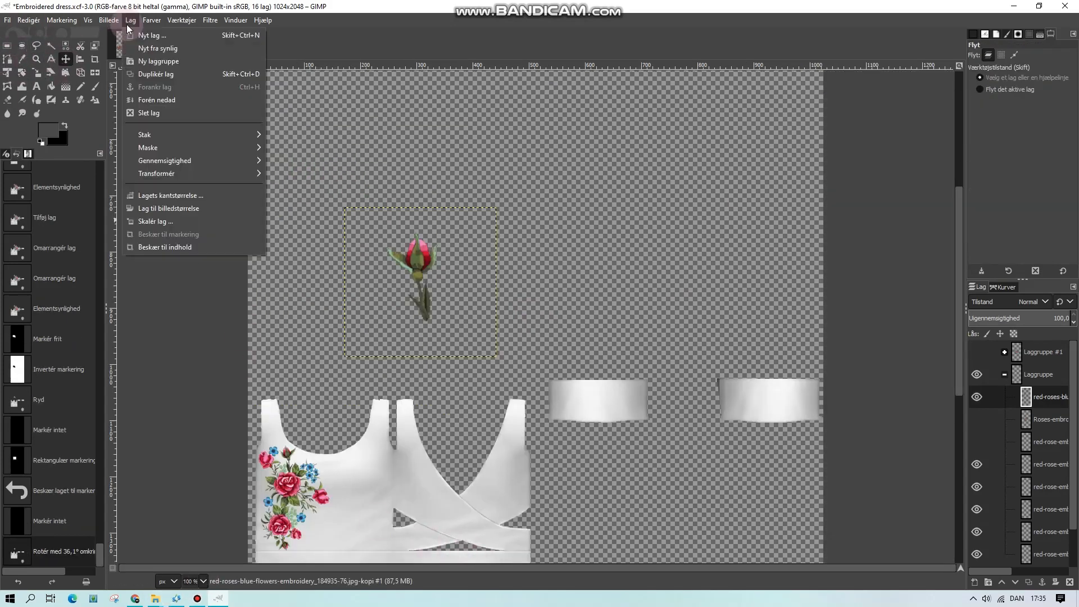
pyautogui.click(168, 221)
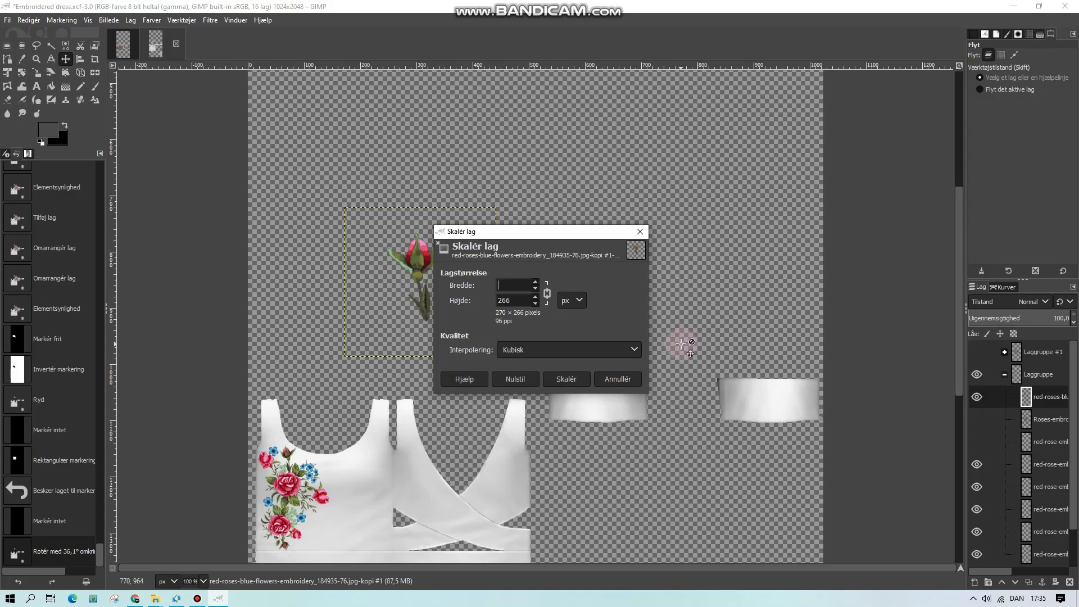
pyautogui.write('85')
pyautogui.click(567, 379)
pyautogui.moveTo(421, 276); pyautogui.dragTo(274, 433)
# - Move the rosebud layer directly below Lag and nudge the bud slightly down the left shoulder strap
pyautogui.moveTo(1057, 400); pyautogui.dragTo(1052, 549)
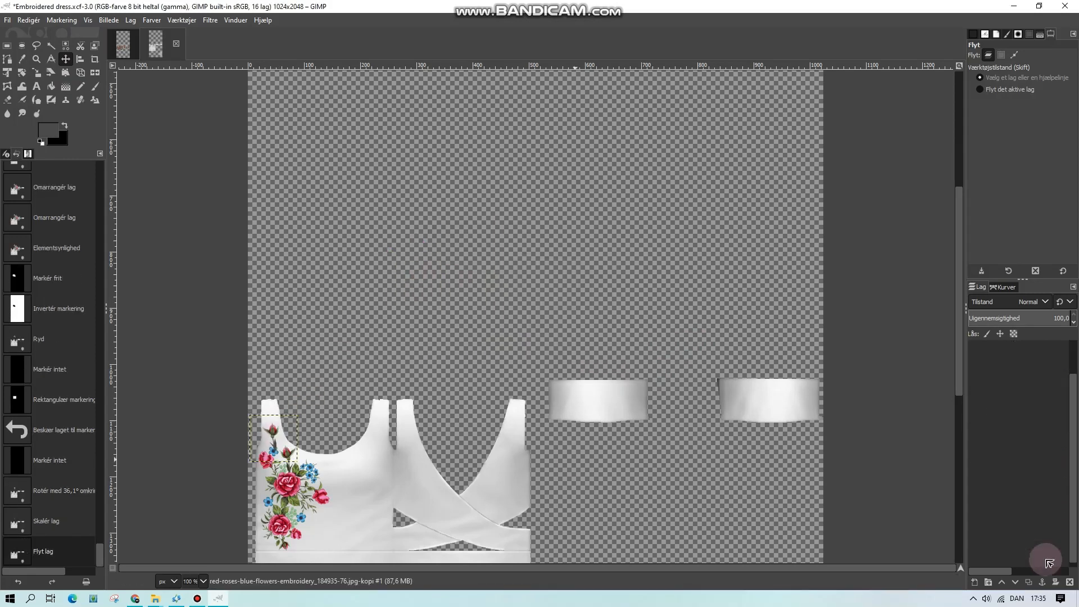
pyautogui.scroll(-1, 234, 506)
pyautogui.click(202, 581)
pyautogui.click(195, 493)
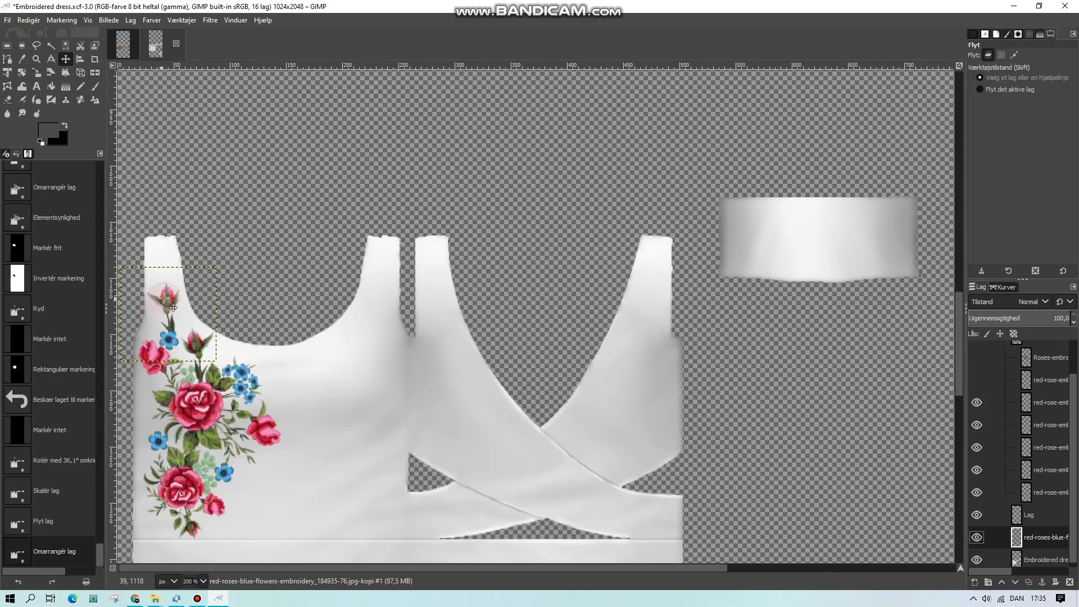
pyautogui.moveTo(166, 294)
pyautogui.mouseDown()
pyautogui.moveTo(174, 312)
pyautogui.moveTo(165, 304)
pyautogui.mouseUp()
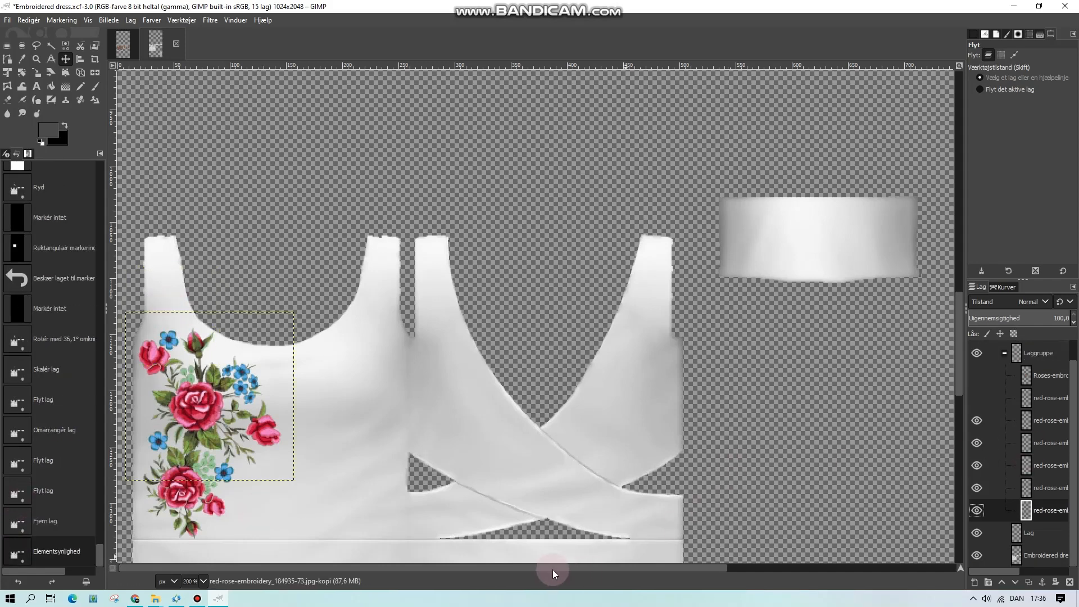
# - Check the hidden Roses-embroidery-vector-material-03.jpg copy in Laggruppe and delete that layer
pyautogui.click(1034, 375)
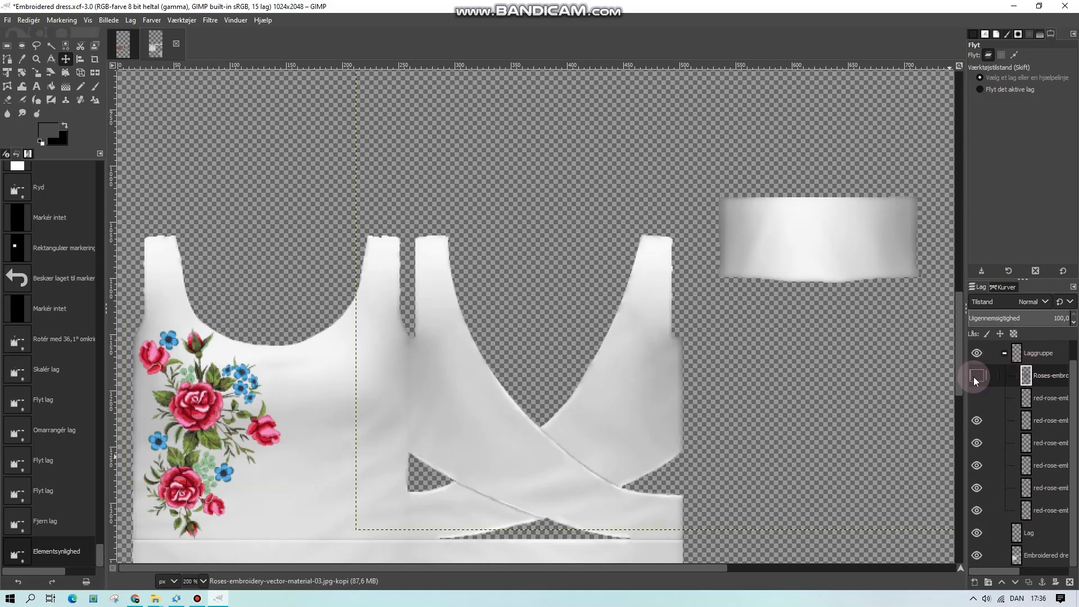
pyautogui.click(977, 375)
pyautogui.click(976, 375)
pyautogui.click(1070, 582)
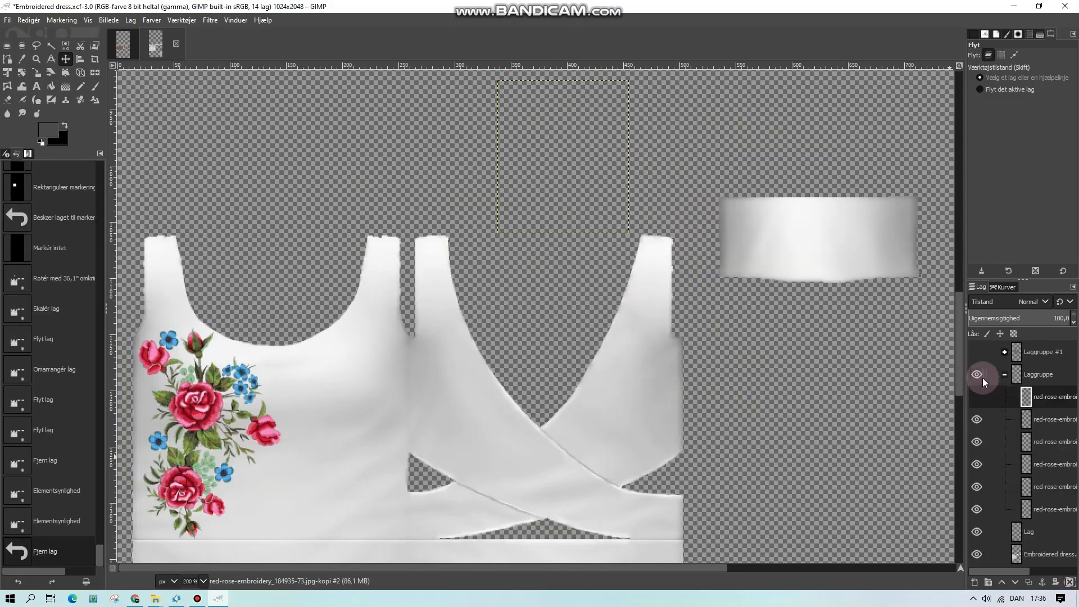
# - Show the large blue flower layer and Laggruppe #1, and toggle the group's layers to compare their embroidery motifs
pyautogui.click(976, 397)
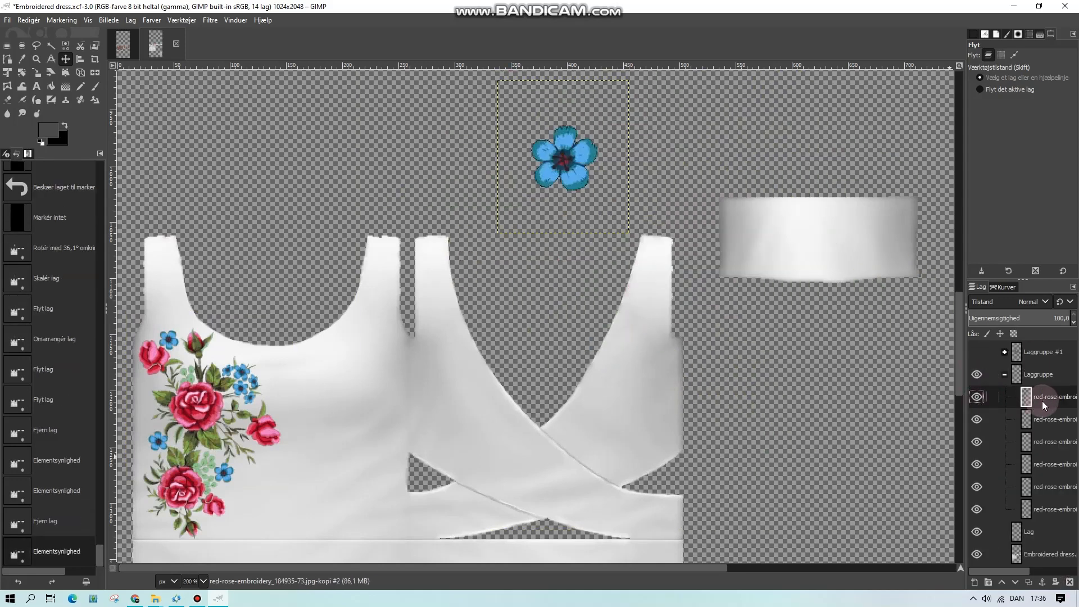
pyautogui.click(1004, 351)
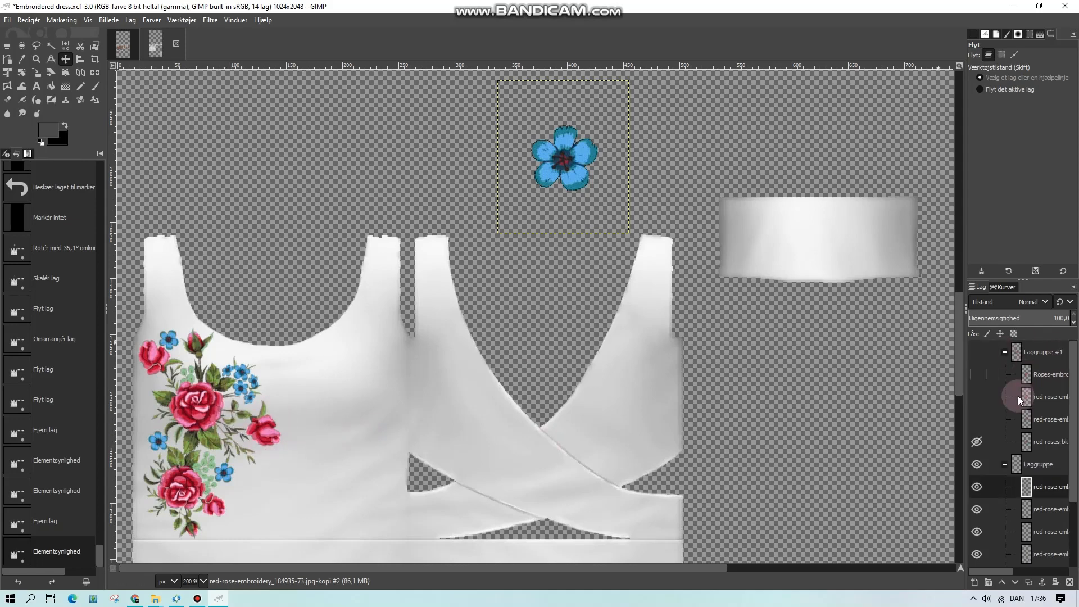
pyautogui.click(976, 397)
pyautogui.click(976, 353)
pyautogui.click(976, 396)
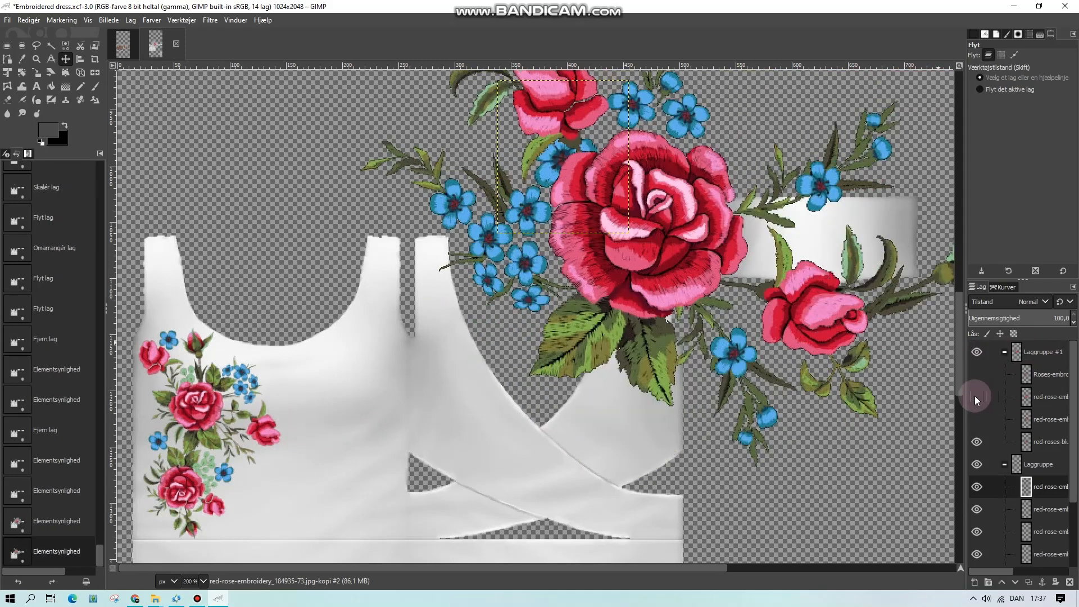
pyautogui.click(976, 396)
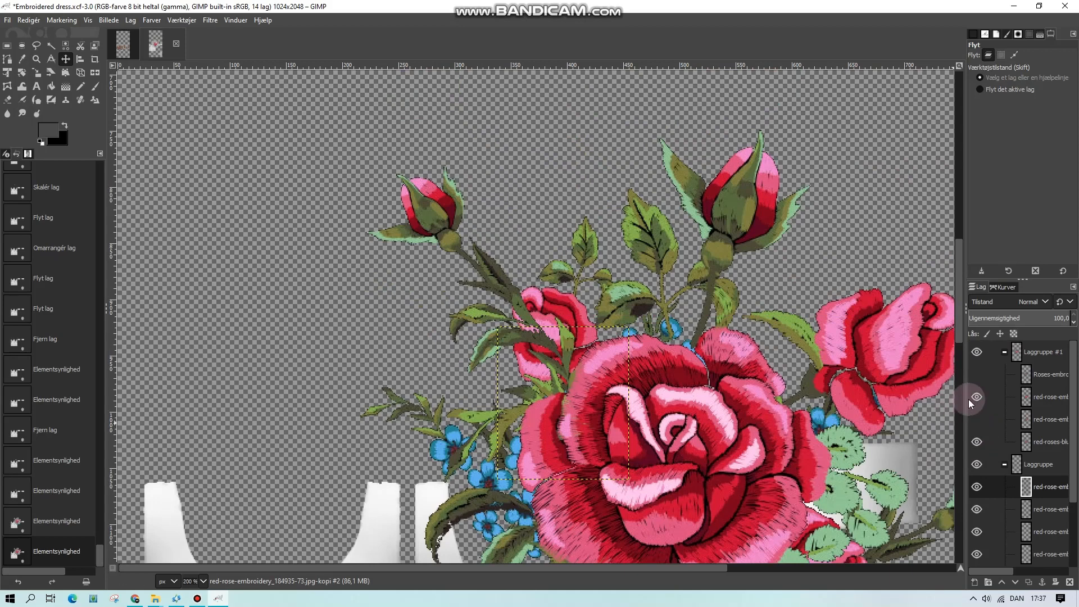
pyautogui.click(976, 397)
# - Duplicate the red-roses-blue-flowers layer, hide the original, and move the copy to the top of Laggruppe
pyautogui.rightClick(1038, 439)
pyautogui.click(933, 149)
pyautogui.click(976, 442)
pyautogui.moveTo(1056, 466); pyautogui.dragTo(1019, 501)
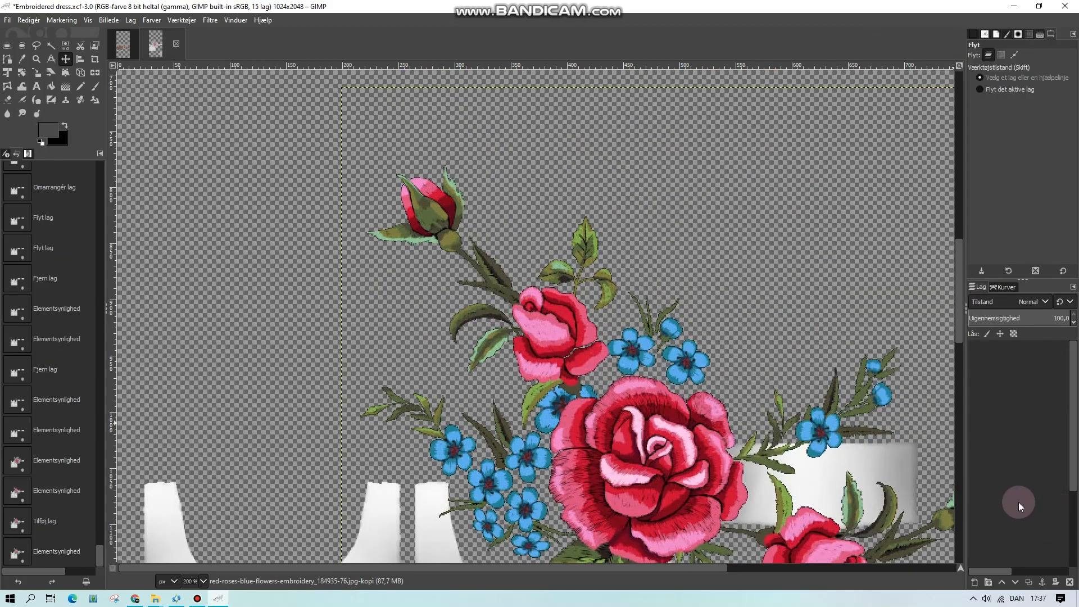
# - Outline the lower-right rose branch with its bud freehand, clear everything outside it from the layer, and deselect
pyautogui.press('f')
pyautogui.scroll(-5, 825, 416)
pyautogui.moveTo(641, 568); pyautogui.dragTo(747, 568)
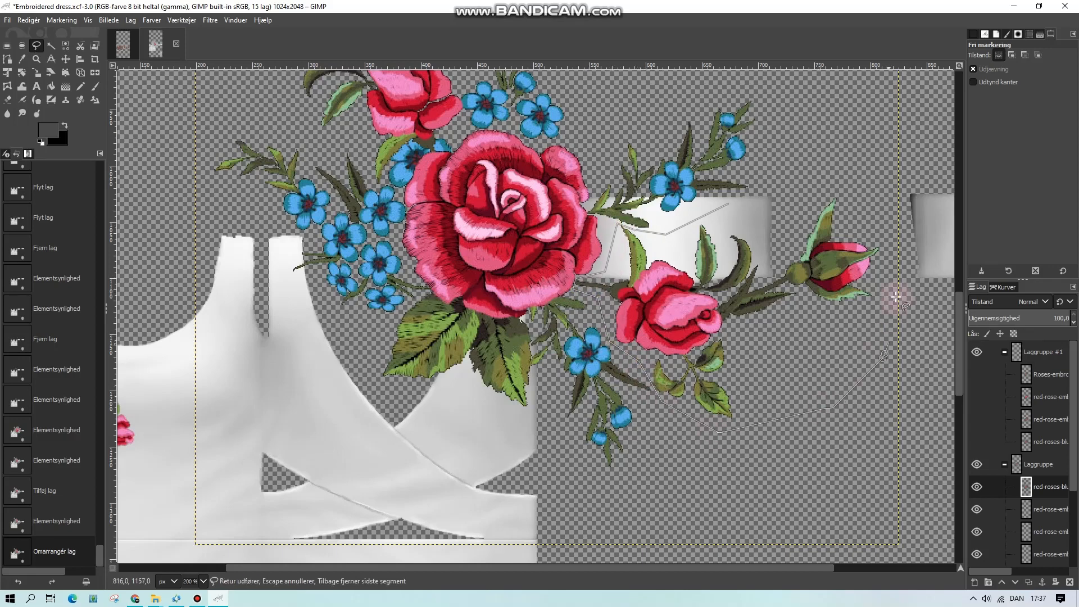
pyautogui.click(22, 46)
pyautogui.rightClick(616, 251)
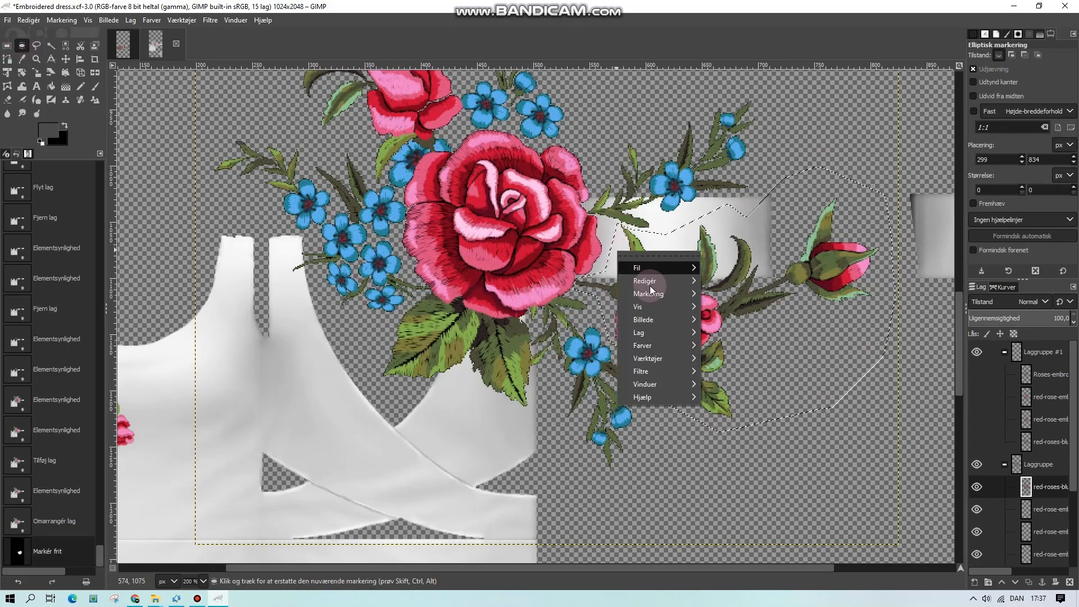
pyautogui.moveTo(649, 293)
pyautogui.click(720, 328)
pyautogui.press('Delete')
pyautogui.hotkey('ctrl', 'shift', 'a')
# - Try to rotate the cut-out rose branch layer 90° clockwise
pyautogui.click(131, 20)
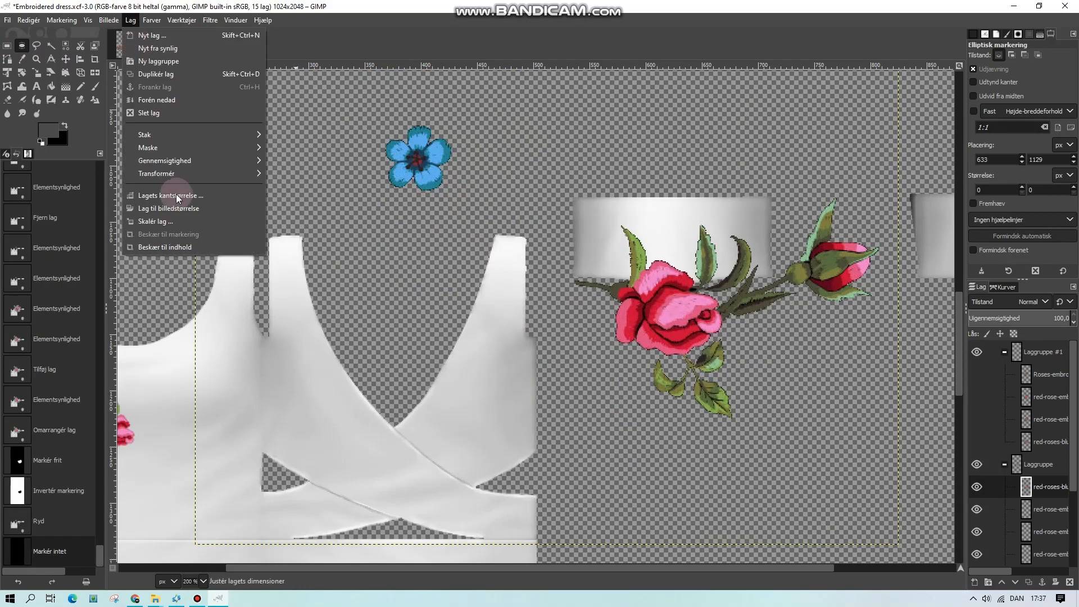
pyautogui.moveTo(177, 194)
pyautogui.click(298, 208)
# - Rotate the rose branch layer 90° counter-clockwise so the bud points up, and move it over the dress bodice
pyautogui.click(130, 20)
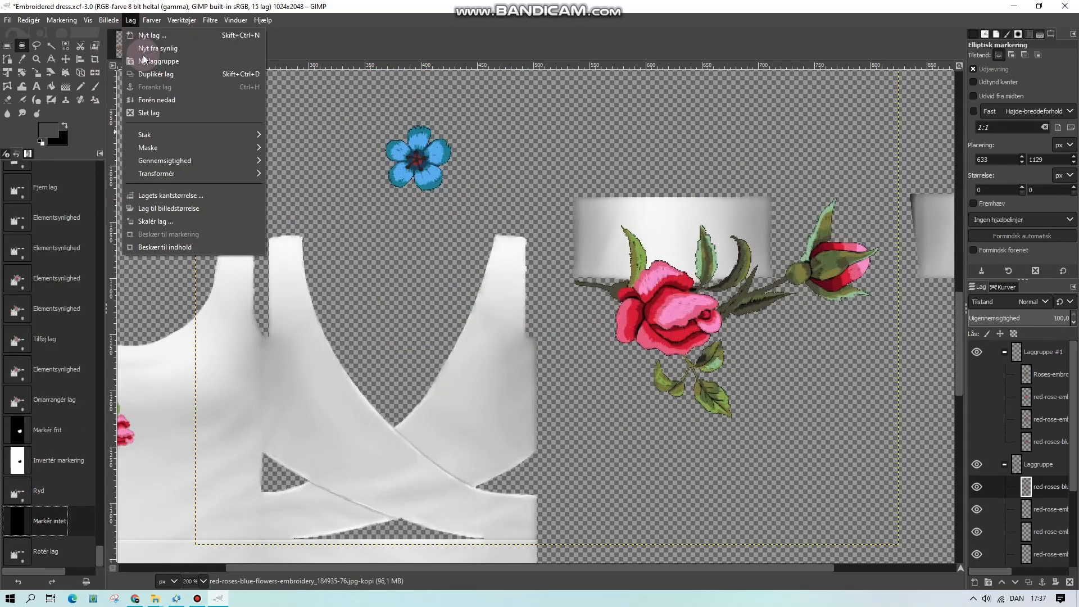
pyautogui.moveTo(163, 160)
pyautogui.click(332, 221)
pyautogui.scroll(5, 260, 545)
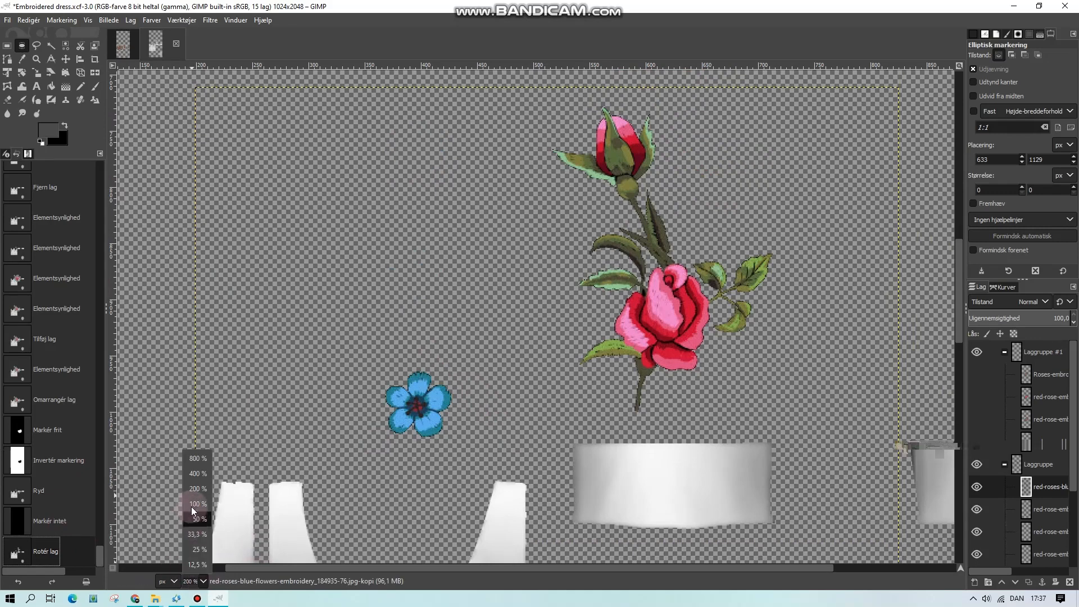
pyautogui.click(191, 504)
pyautogui.press('m')
pyautogui.moveTo(606, 204); pyautogui.dragTo(400, 305)
# - Try a scaled-down rose branch on the left shoulder strap, and revert to the unscaled layer
pyautogui.click(130, 20)
pyautogui.click(163, 197)
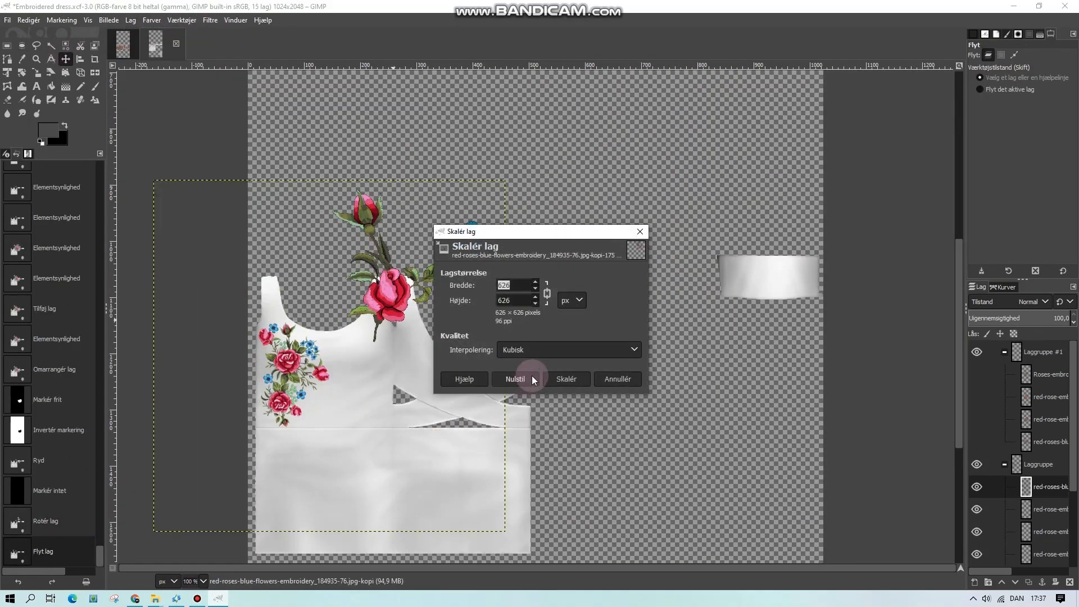
pyautogui.click(566, 379)
pyautogui.moveTo(347, 335); pyautogui.dragTo(274, 317)
pyautogui.click(45, 492)
# - Scale the rose branch layer to a width of 150 px and place it on the left shoulder strap above the bouquet
pyautogui.click(131, 19)
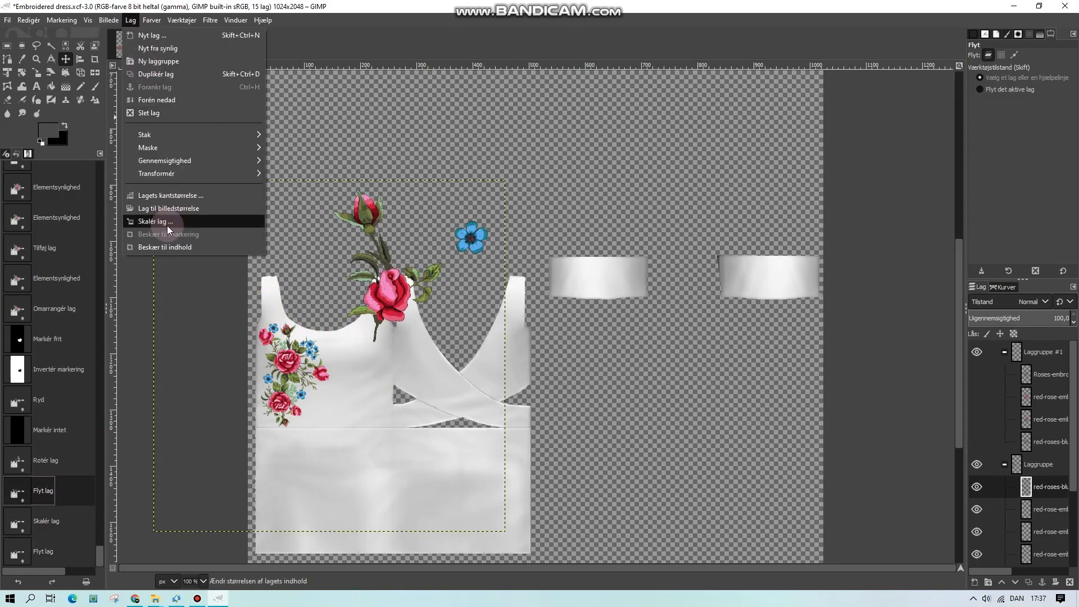
pyautogui.click(167, 222)
pyautogui.write('150')
pyautogui.click(566, 379)
pyautogui.moveTo(340, 338); pyautogui.dragTo(274, 319)
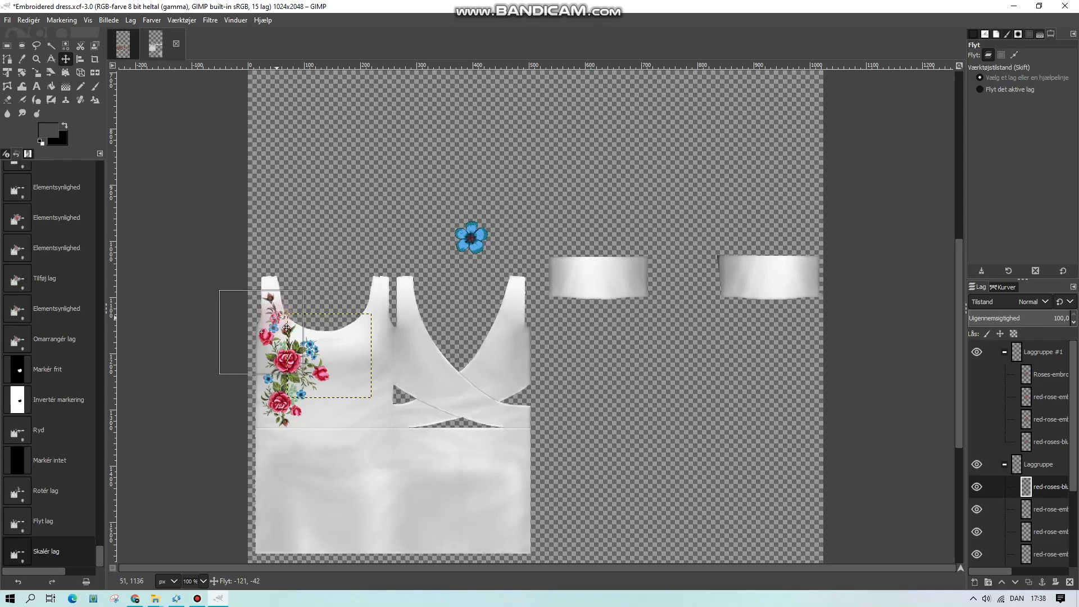
pyautogui.moveTo(275, 317); pyautogui.dragTo(246, 331)
# - Remove the leaves sticking out beside the strap rose with a freehand selection, and erase the leftover specks
pyautogui.click(198, 474)
pyautogui.press('f')
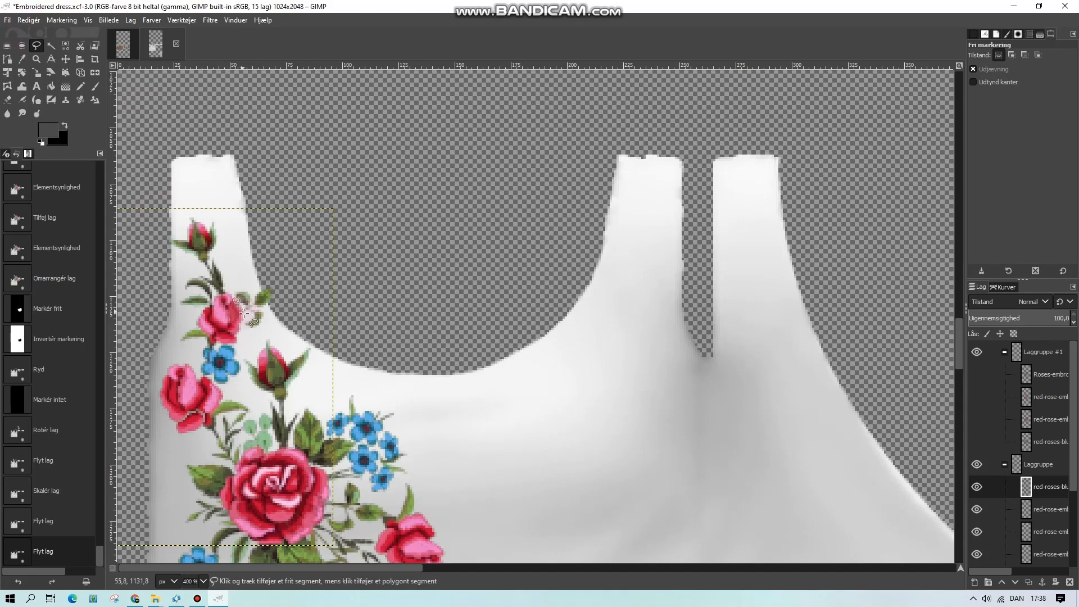
pyautogui.press('Return')
pyautogui.press('Delete')
pyautogui.press('e')
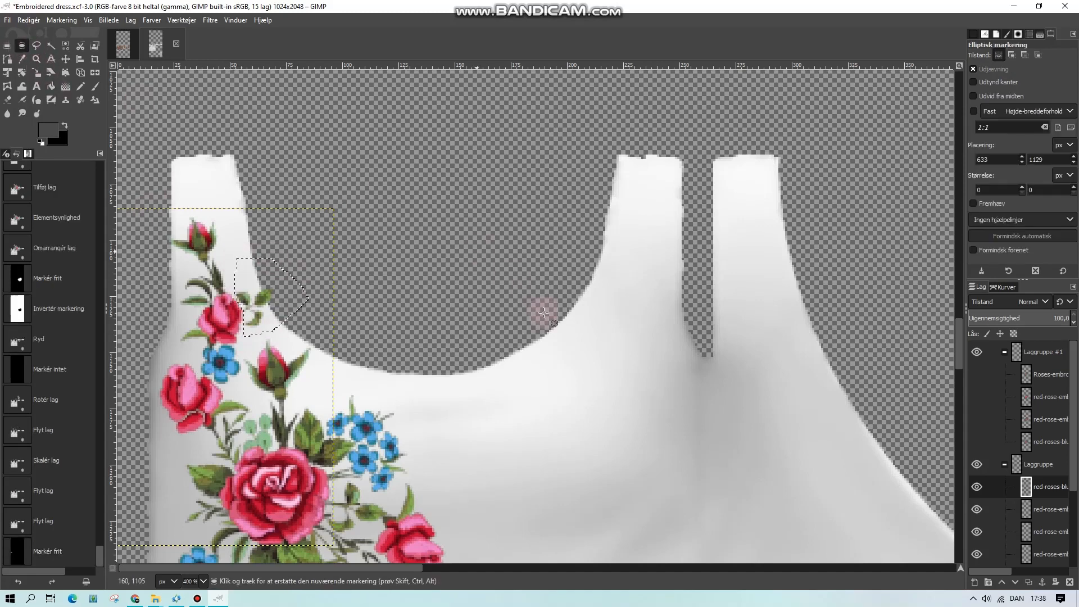
pyautogui.hotkey('ctrl', 'shift', 'a')
pyautogui.click(11, 100)
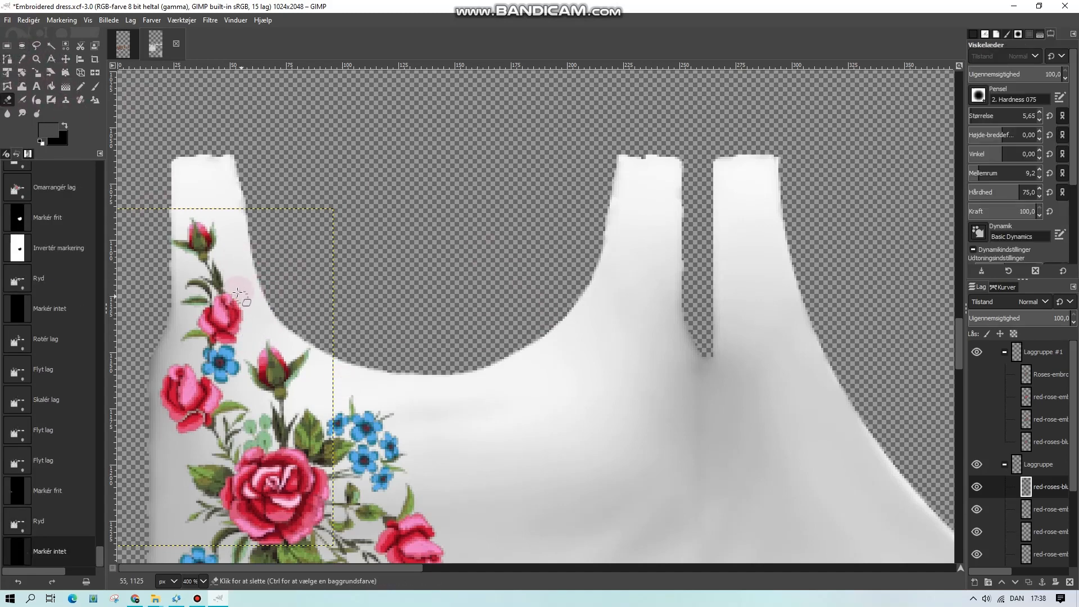
pyautogui.click(237, 293)
pyautogui.click(237, 293)
# - Move the rose branch layer to the bottom of Laggruppe and toggle other layers to find the small blue flower
pyautogui.moveTo(1053, 490); pyautogui.dragTo(1048, 543)
pyautogui.click(978, 403)
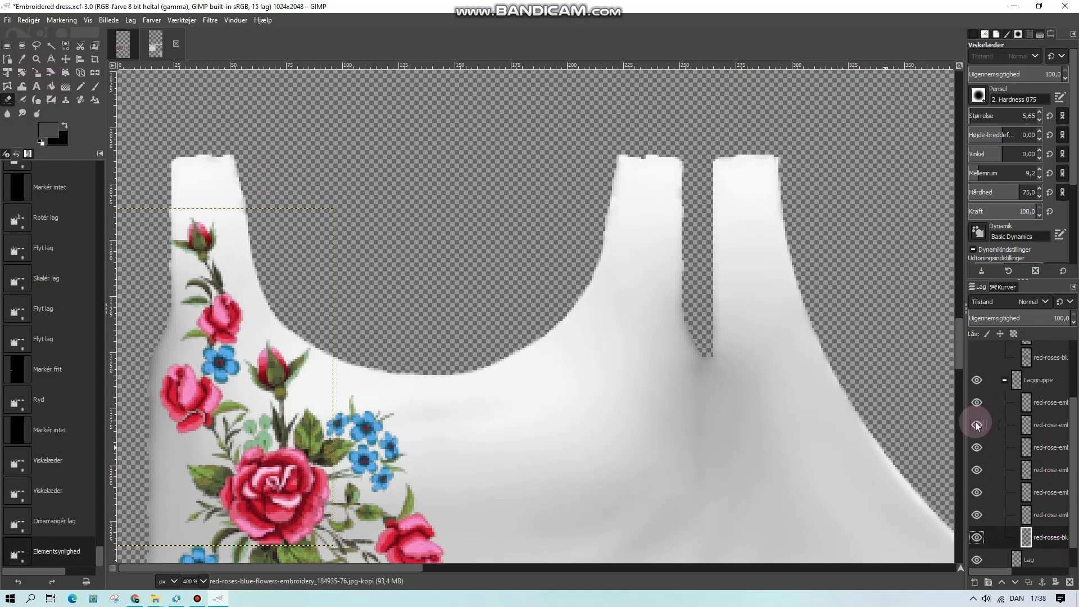
pyautogui.click(976, 426)
pyautogui.click(976, 446)
# - Duplicate the small blue flower layer below the strap rose and rotate the copy 90° clockwise
pyautogui.rightClick(1037, 448)
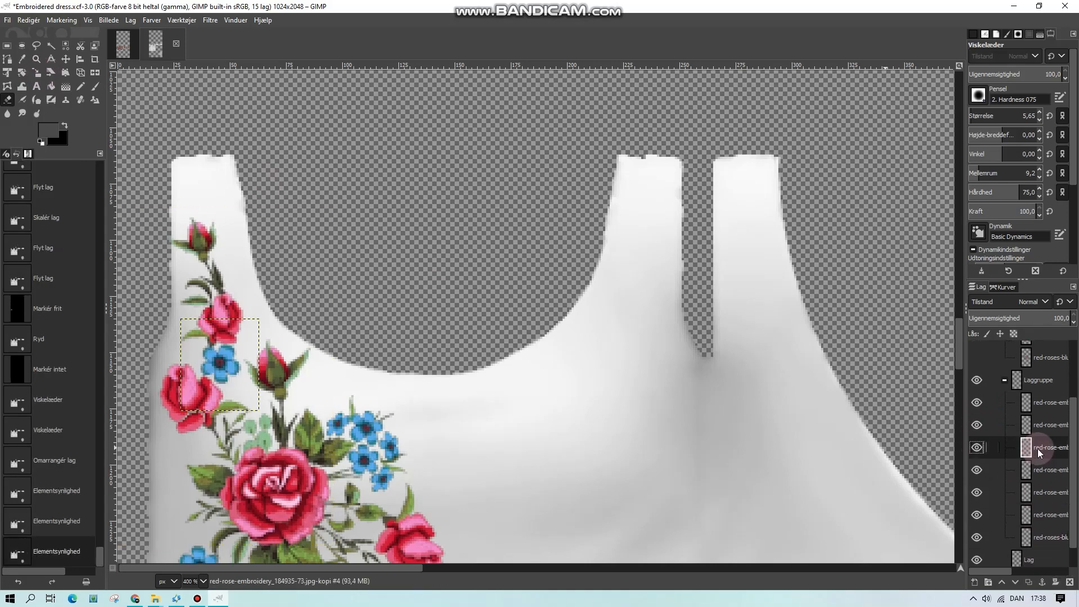
pyautogui.click(910, 153)
pyautogui.click(131, 20)
pyautogui.moveTo(167, 174)
pyautogui.click(298, 209)
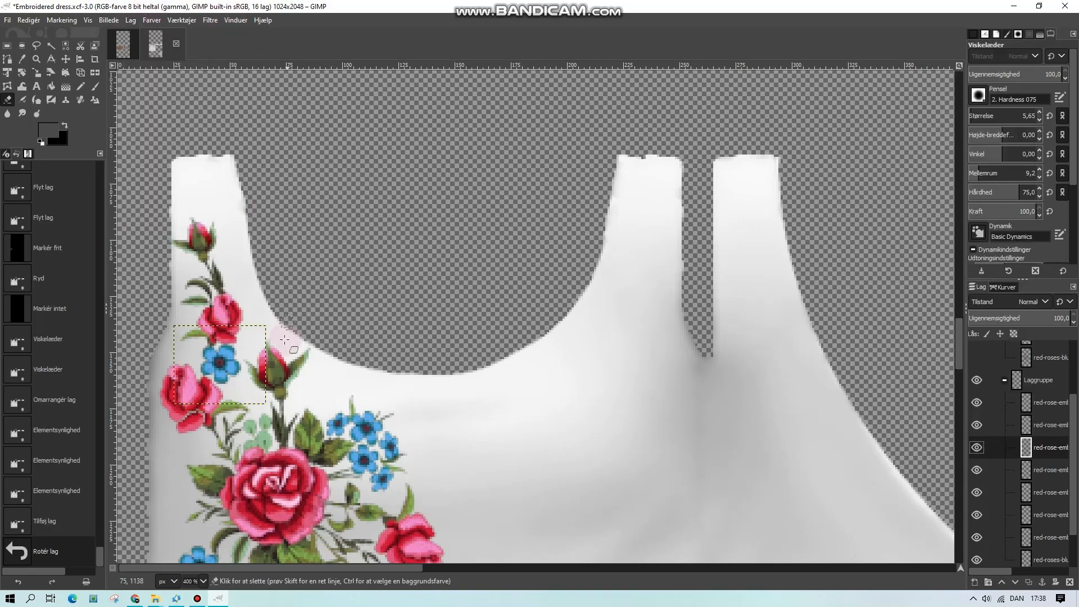
# - Place the rotated flower copy on the left shoulder strap beside the stem, between the rosebud and the rose
pyautogui.click(65, 59)
pyautogui.moveTo(225, 345); pyautogui.dragTo(215, 177)
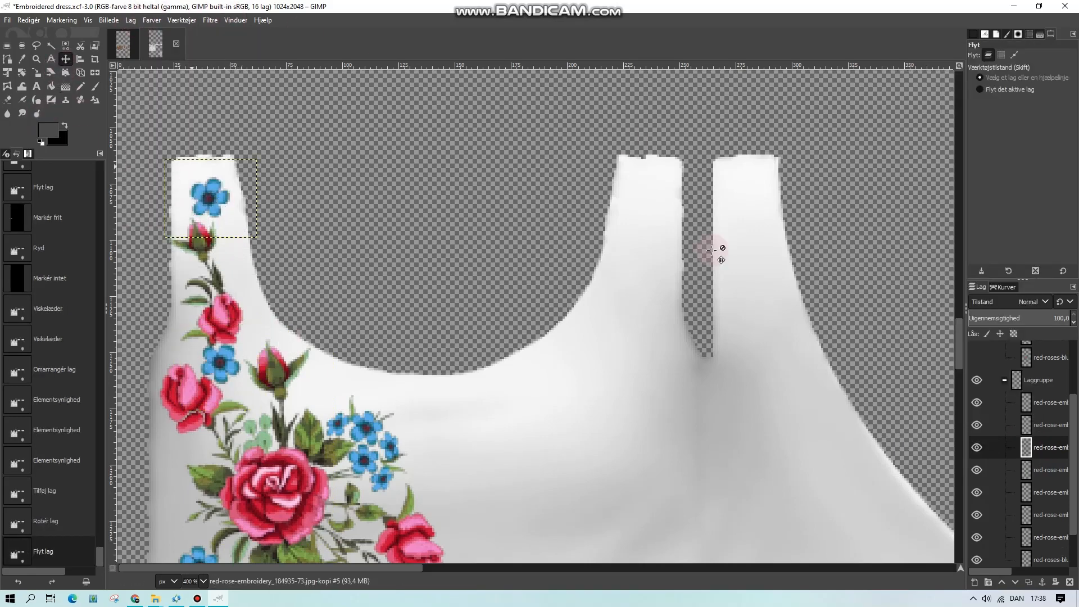
pyautogui.scroll(3, 1008, 427)
pyautogui.scroll(-2, 994, 460)
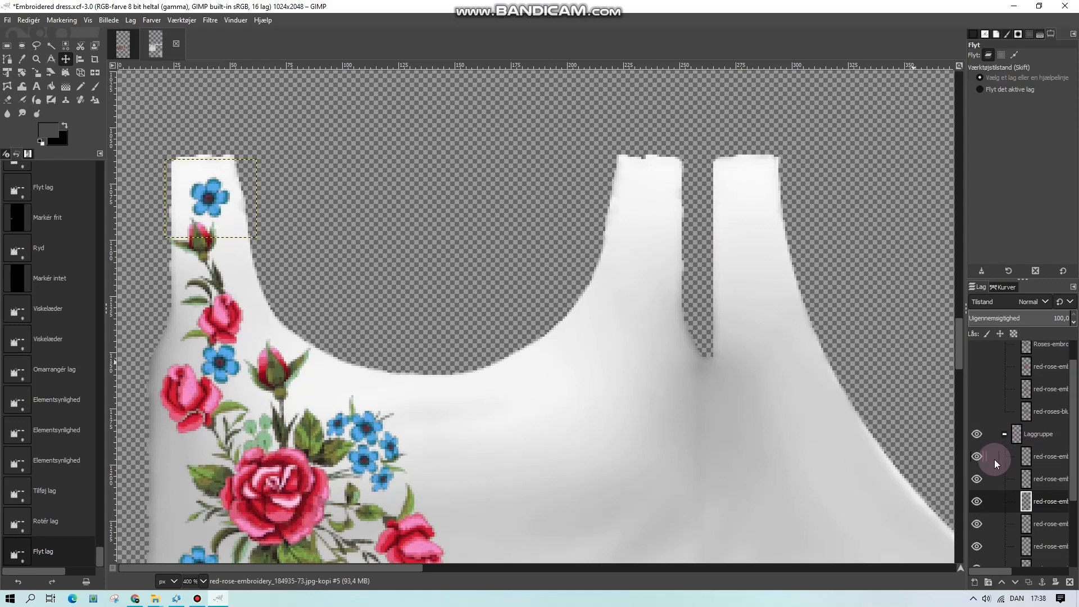
pyautogui.moveTo(216, 208); pyautogui.dragTo(232, 265)
# - Duplicate the large blue flower layer at the top of Laggruppe and move one copy a position down
pyautogui.rightClick(1038, 465)
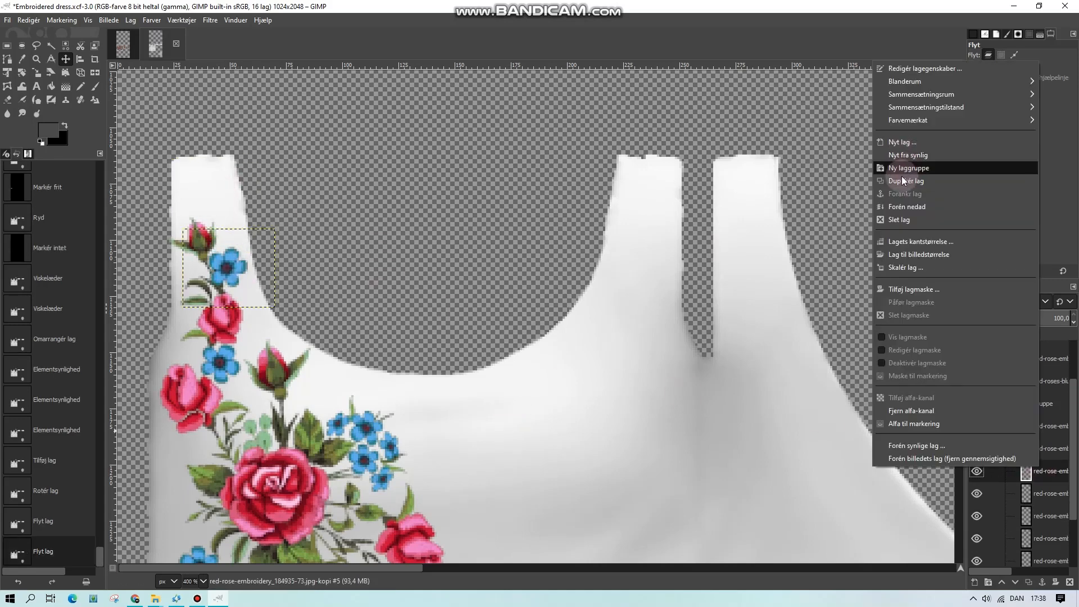
pyautogui.click(1061, 473)
pyautogui.click(203, 581)
pyautogui.click(198, 505)
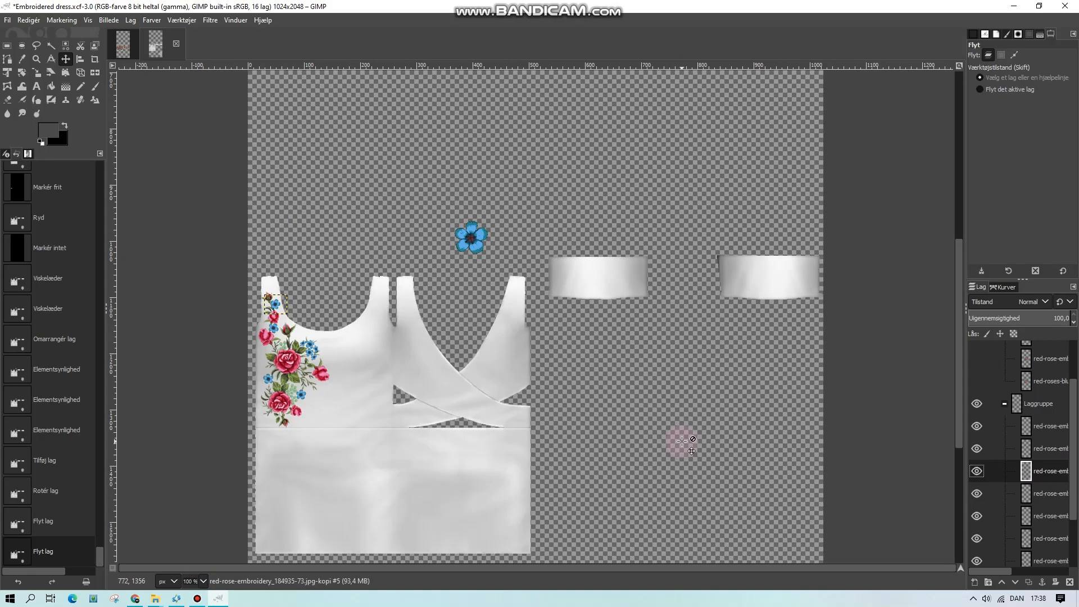
pyautogui.click(1060, 450)
pyautogui.rightClick(1048, 428)
pyautogui.click(928, 153)
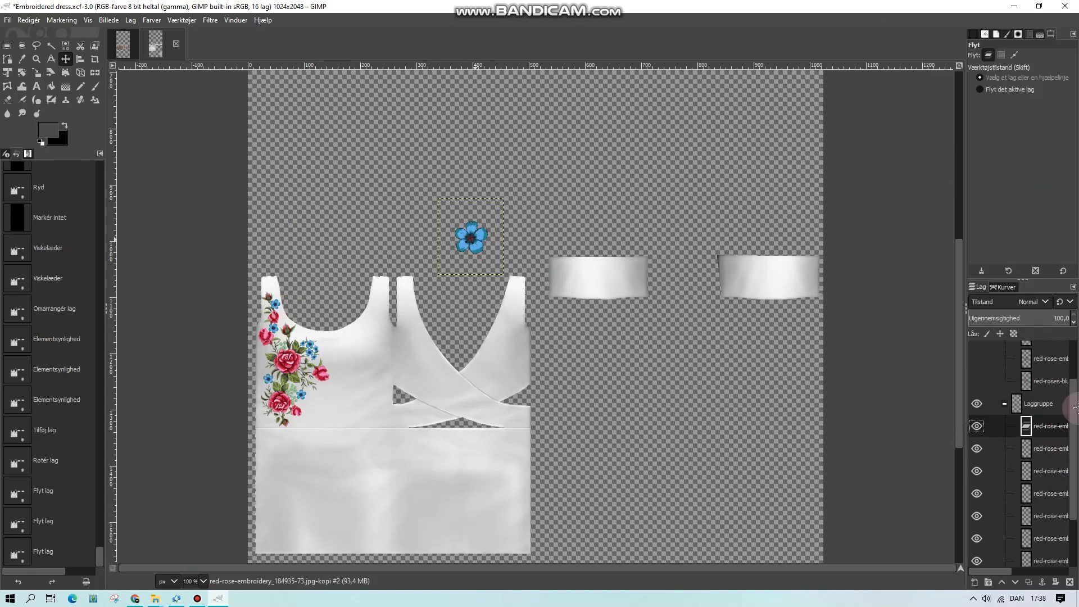
pyautogui.moveTo(1054, 424); pyautogui.dragTo(1051, 453)
# - Scale the lower flower copy to a width of 30 px and hide the original large flower
pyautogui.click(130, 20)
pyautogui.click(185, 221)
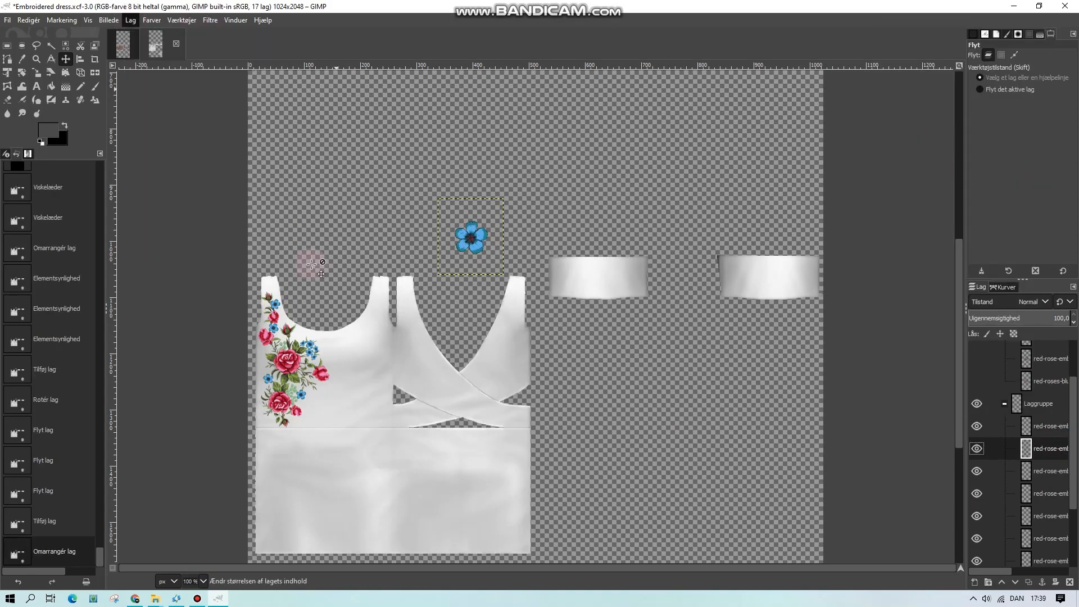
pyautogui.write('30')
pyautogui.click(566, 379)
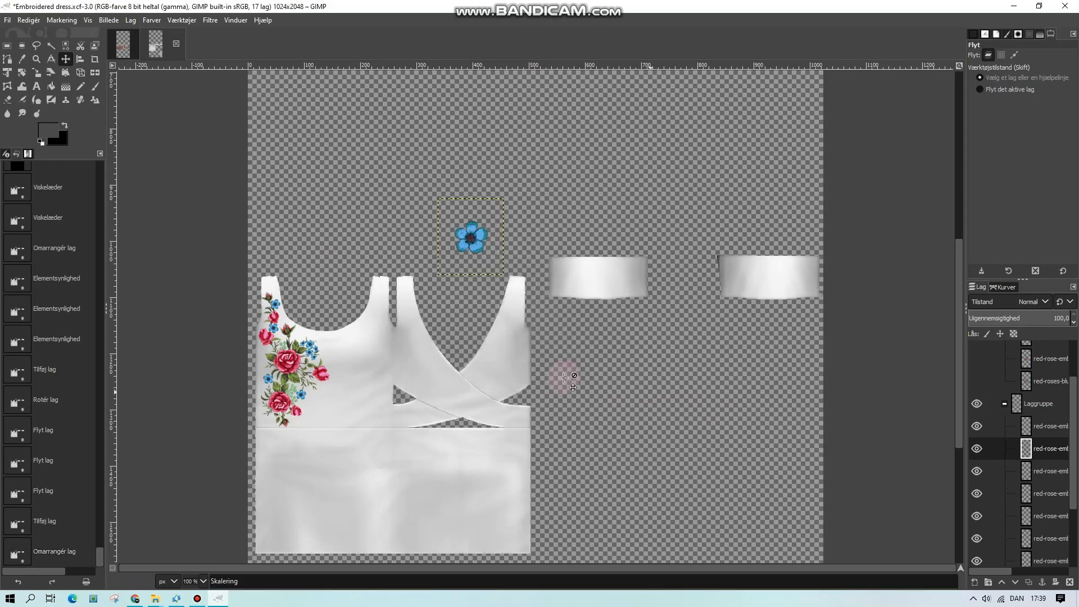
pyautogui.click(977, 425)
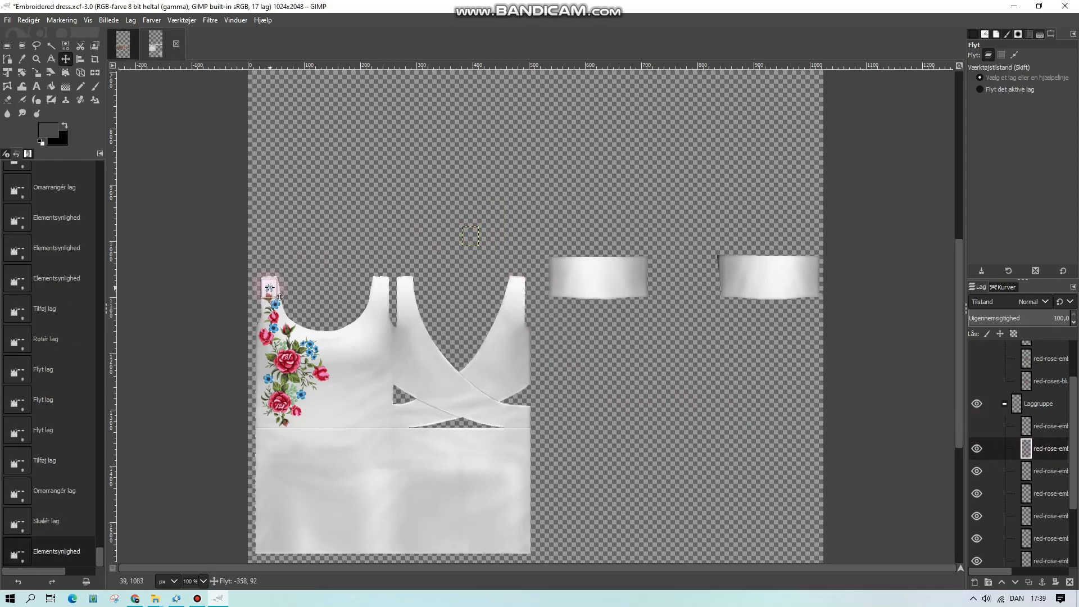
# - Place the 30 px flower at the left strap's top and a duplicate at the bouquet's lower left, and save Embroidered dress.xcf
pyautogui.moveTo(270, 288); pyautogui.dragTo(270, 425)
pyautogui.hotkey('shift', 'ctrl', 'd')
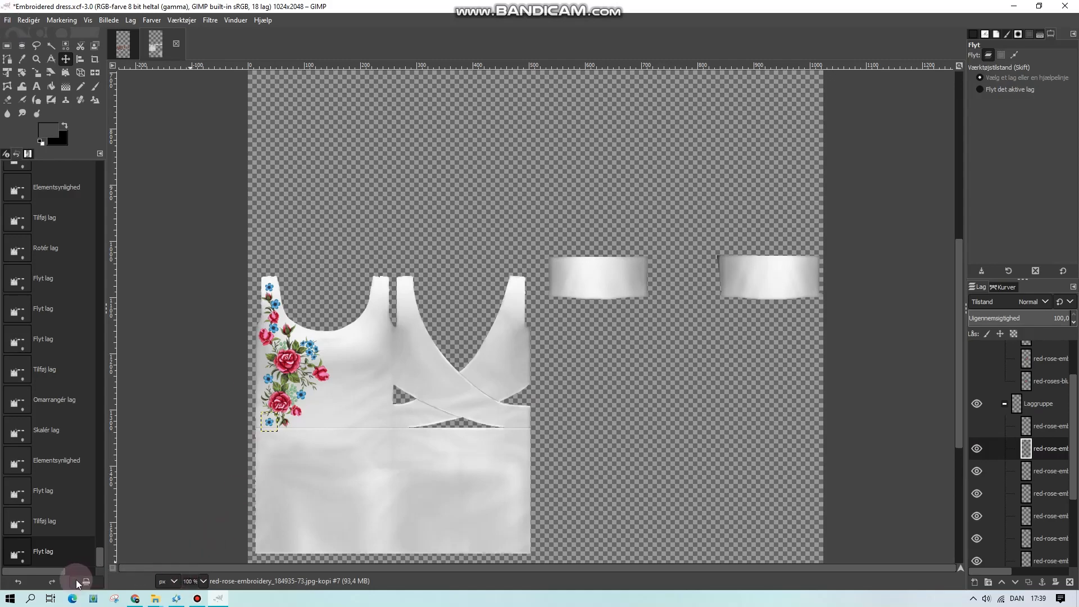
pyautogui.hotkey('ctrl', 's')
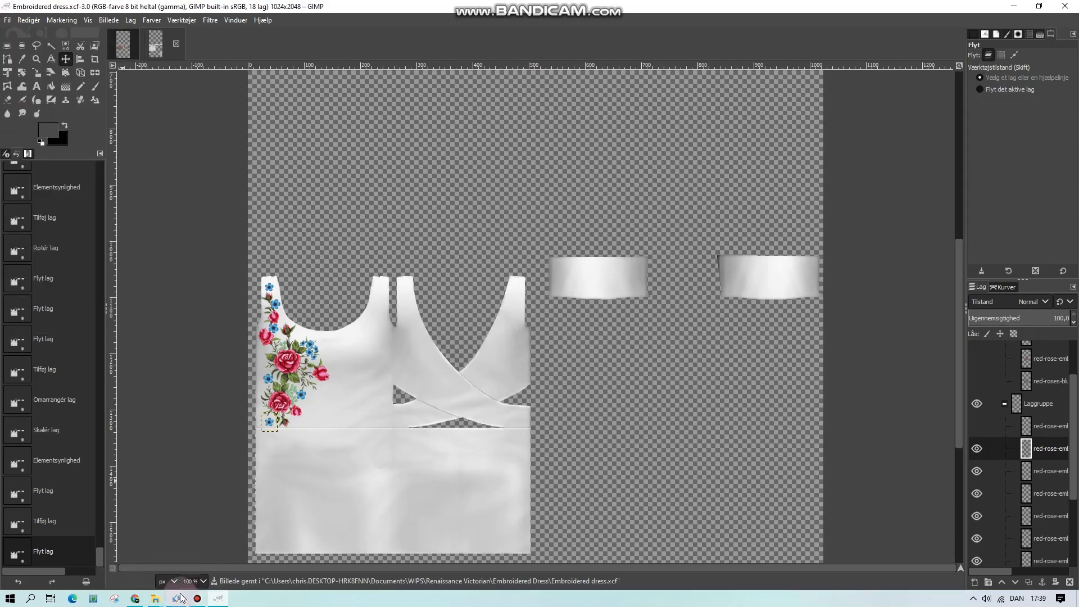
# - Switch to Sims 4 Studio, cancel out of the open Embroidered dress.package, and open the catalogue of game parts
pyautogui.click(176, 599)
pyautogui.click(1057, 567)
pyautogui.click(565, 298)
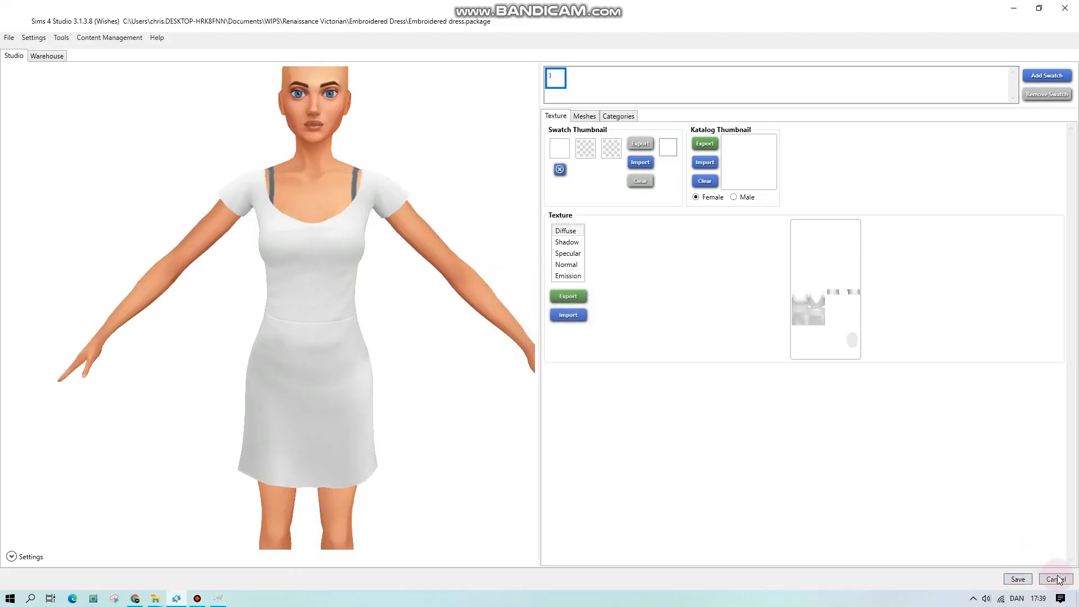
pyautogui.click(195, 271)
# - Set the part type to Øreringe and browse the Base Game earrings
pyautogui.click(265, 62)
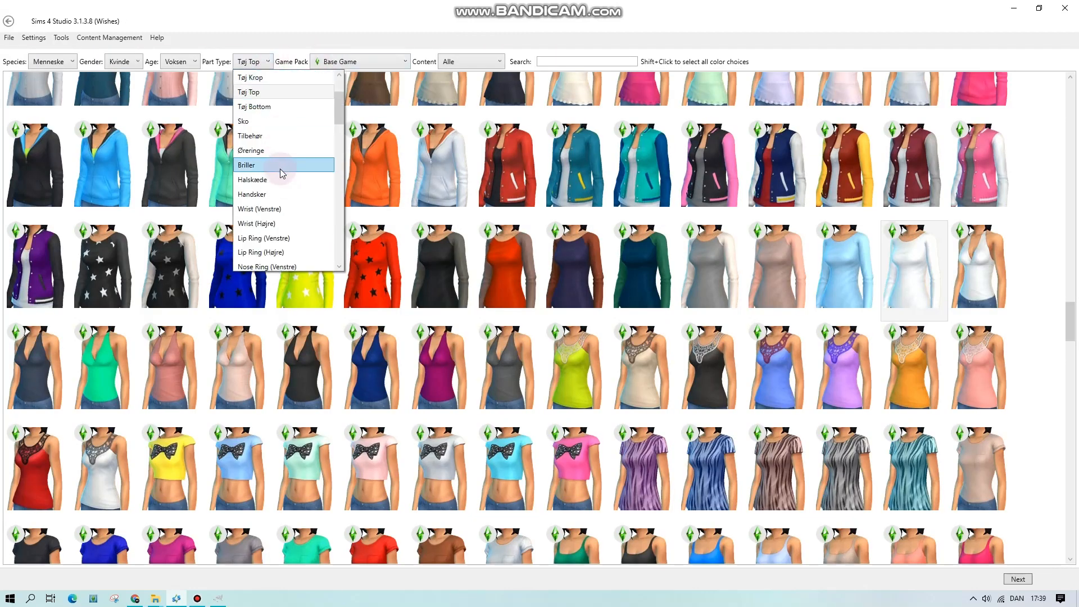
pyautogui.scroll(-10, 281, 179)
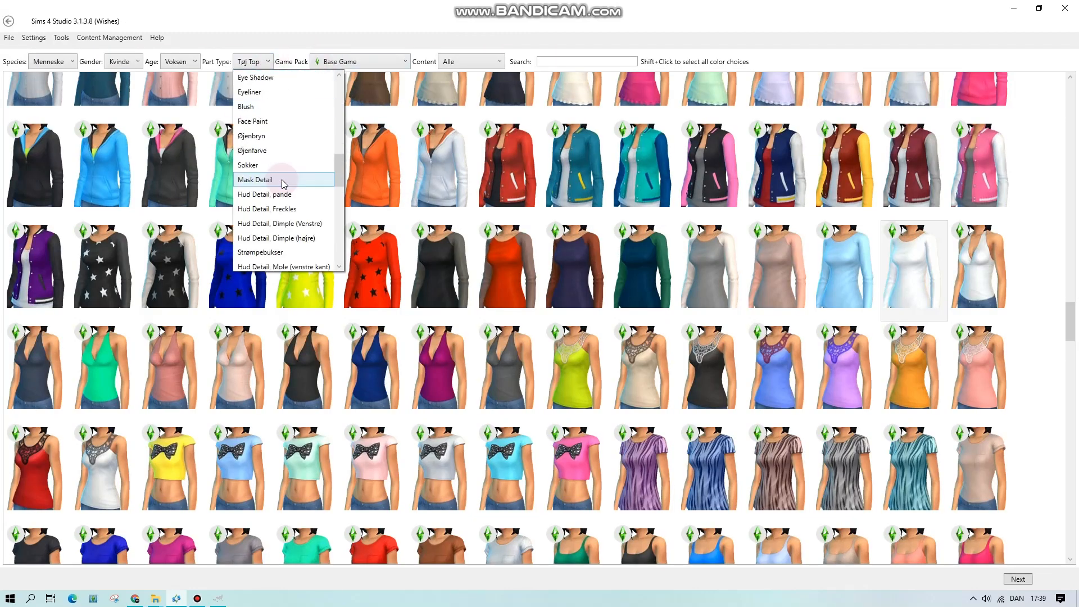
pyautogui.scroll(10, 281, 180)
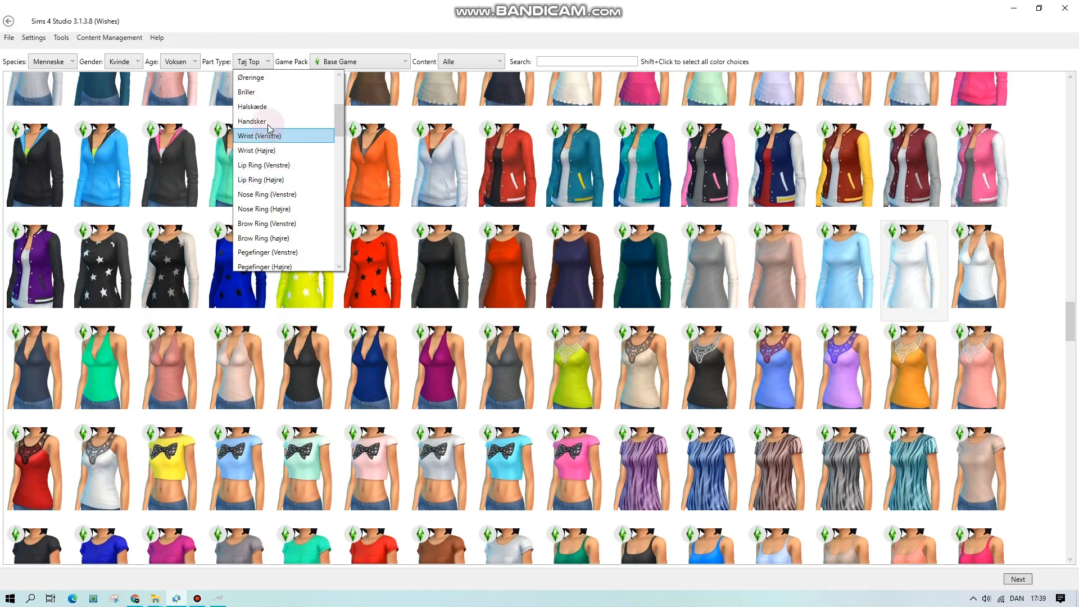
pyautogui.click(268, 124)
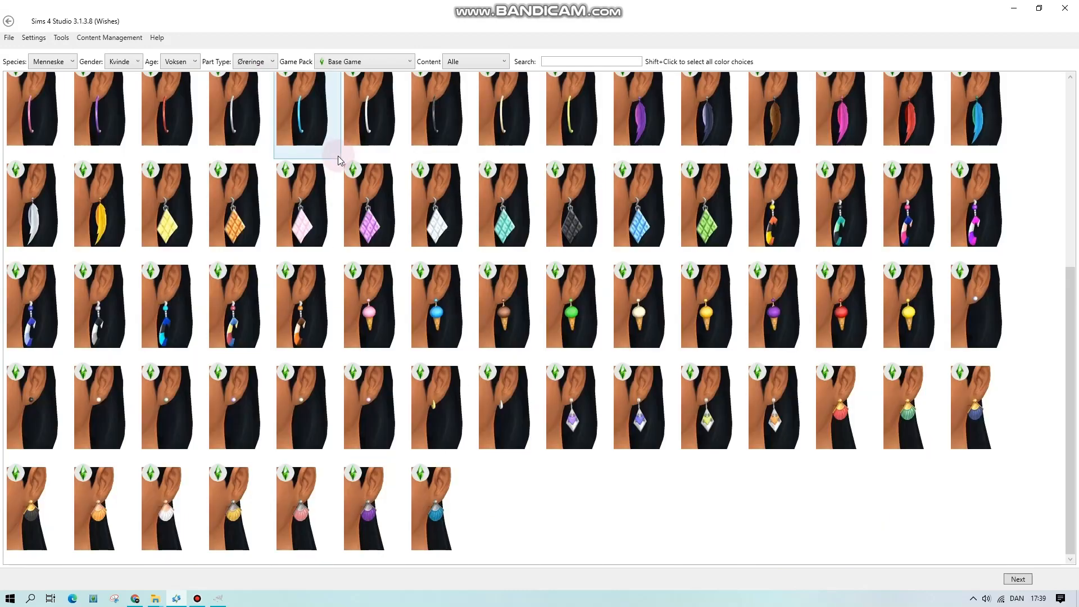
pyautogui.scroll(3, 362, 200)
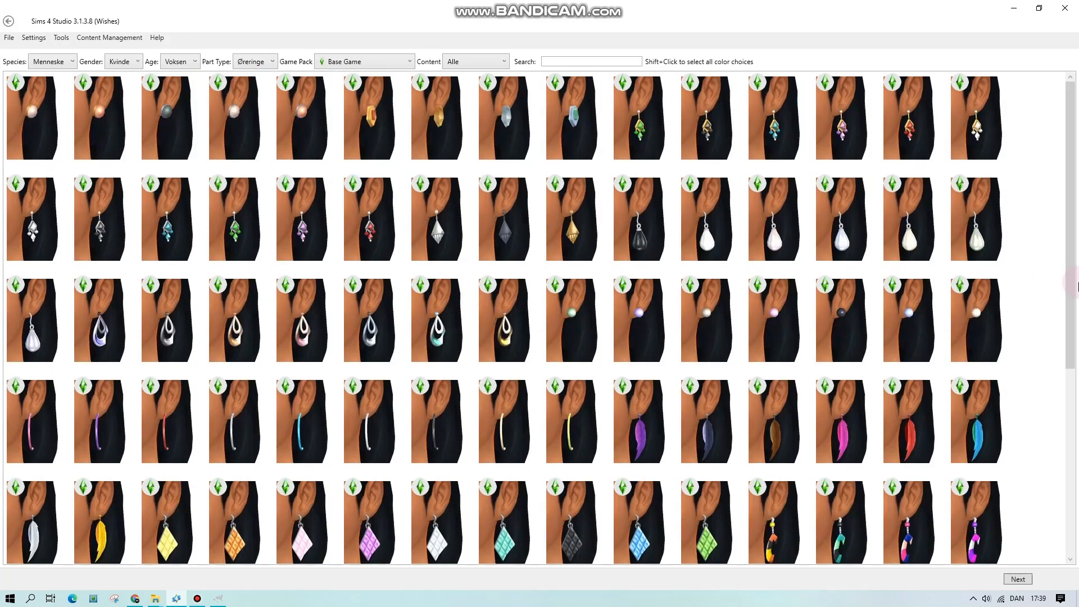
# - Create the package slet from the chosen Base Game pearl earring and export its diffuse texture as pearl
pyautogui.click(1015, 579)
pyautogui.write('old')
pyautogui.press('Return')
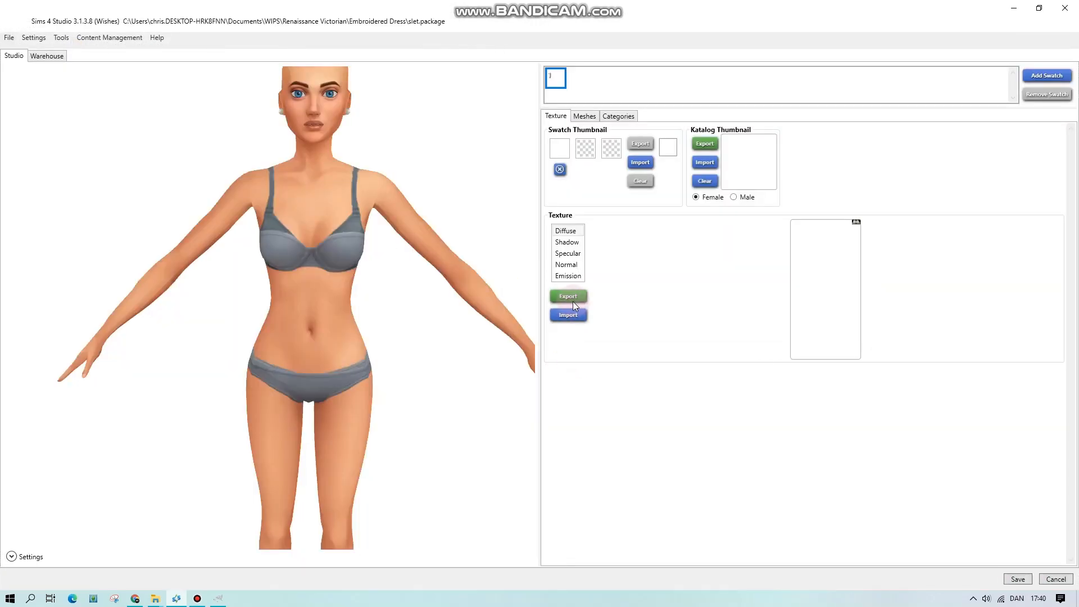
pyautogui.click(572, 301)
pyautogui.write('pearl')
pyautogui.press('Return')
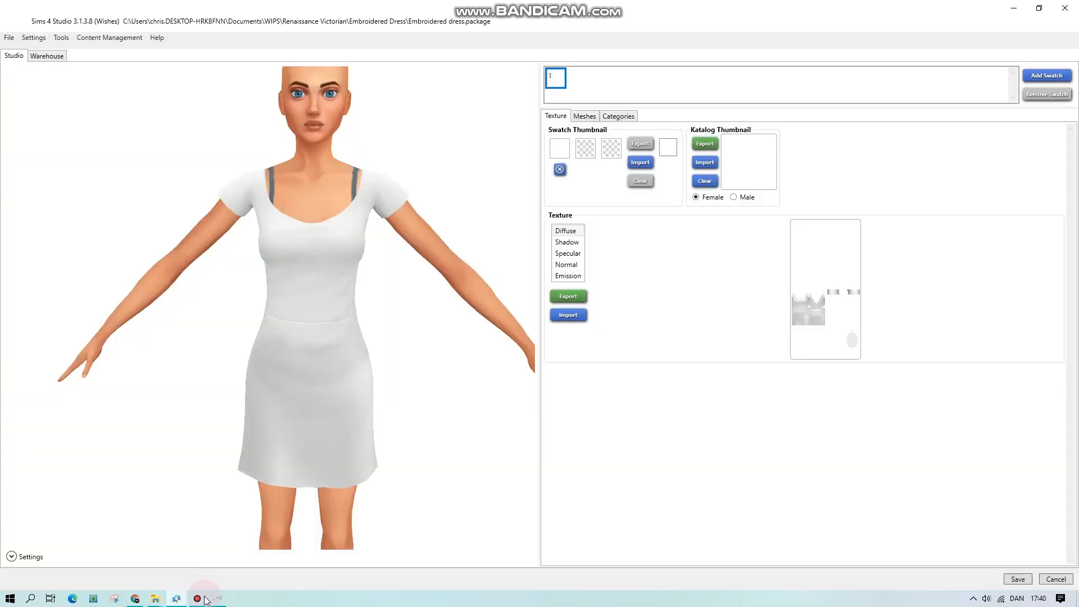
# - Switch to GIMP, open pearl.png as a new layer, and place it hidden above Laggruppe
pyautogui.click(218, 599)
pyautogui.click(8, 19)
pyautogui.click(33, 73)
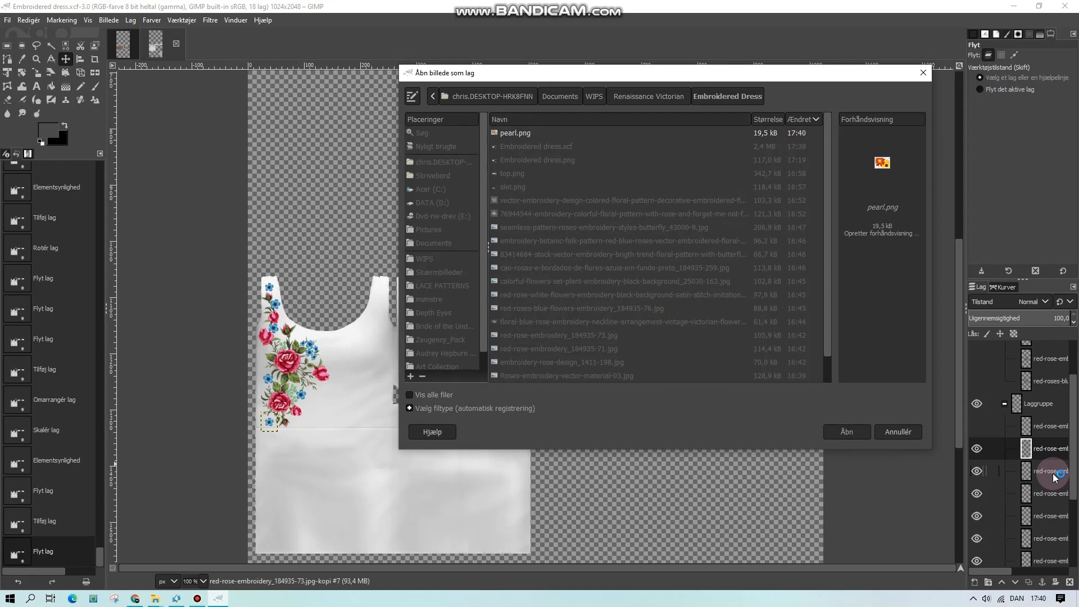
pyautogui.press('Return')
pyautogui.moveTo(1043, 449); pyautogui.dragTo(1045, 396)
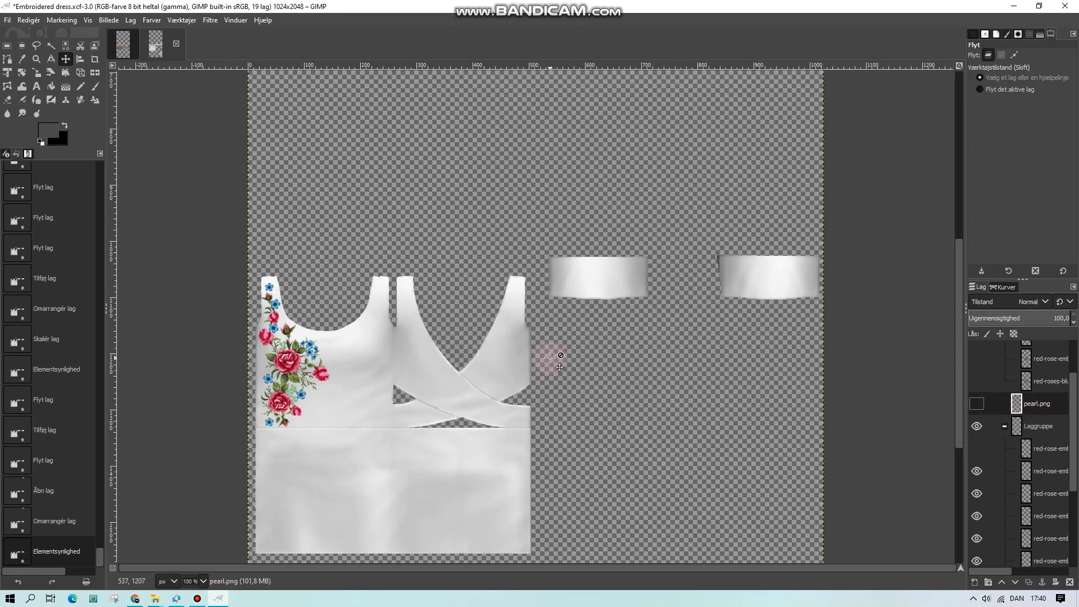
pyautogui.scroll(-5, 675, 365)
# - Merge the visible flower layers within Laggruppe into one, keeping the Lag and Embroidered dress layers hidden only during the merge
pyautogui.click(1044, 462)
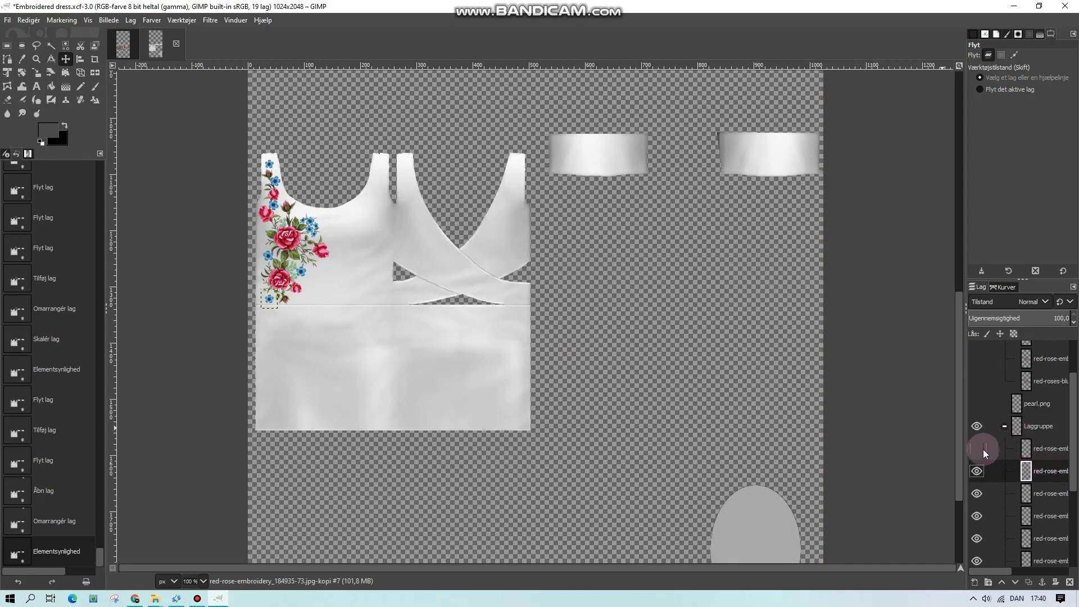
pyautogui.click(996, 427)
pyautogui.click(996, 425)
pyautogui.click(1004, 426)
pyautogui.click(979, 509)
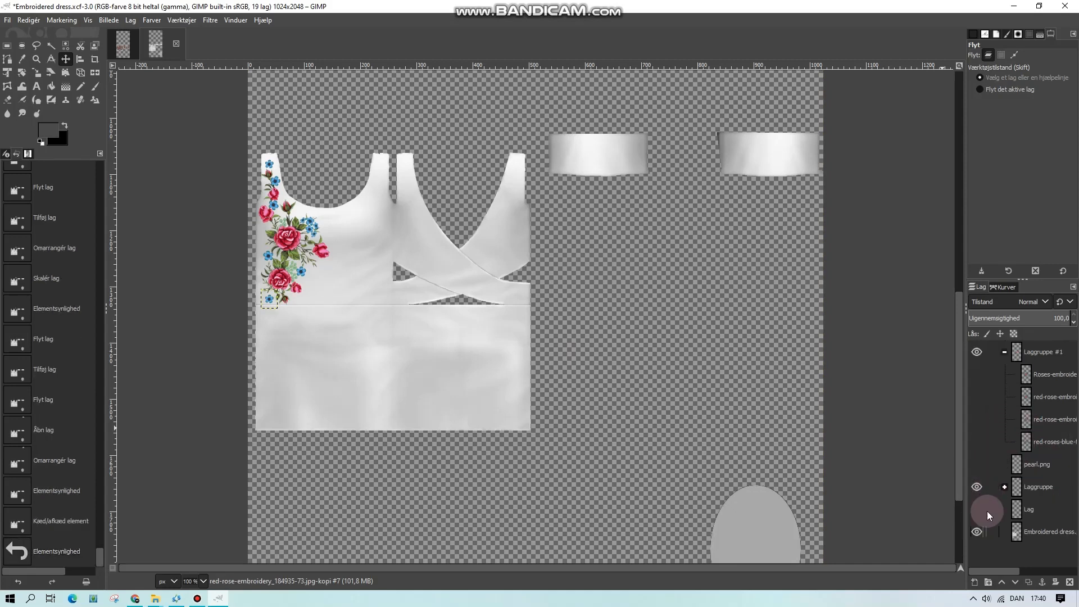
pyautogui.click(976, 532)
pyautogui.rightClick(1044, 457)
pyautogui.click(1044, 447)
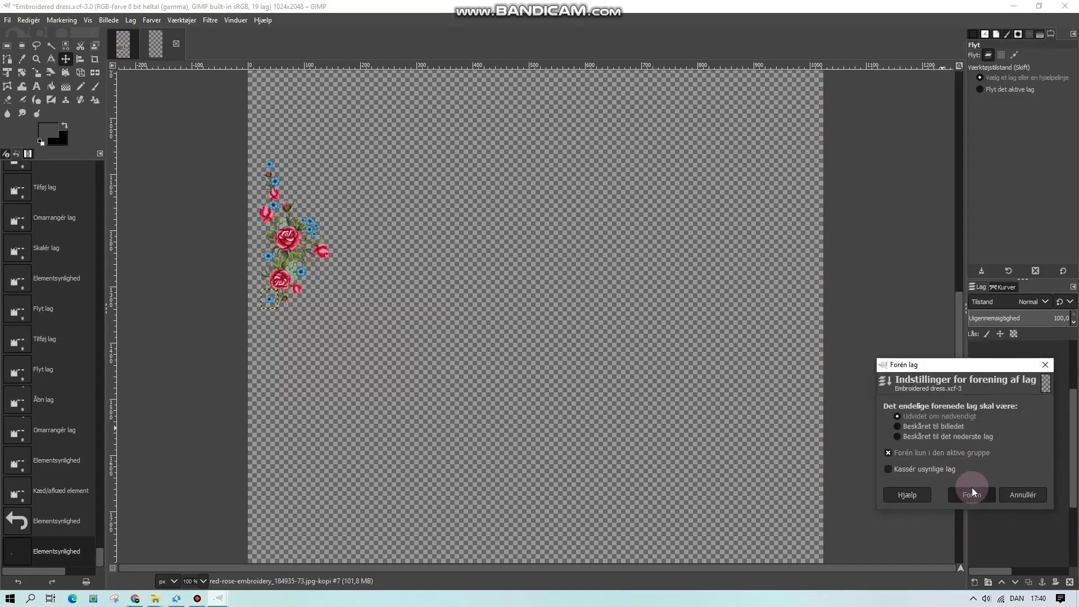
pyautogui.click(972, 494)
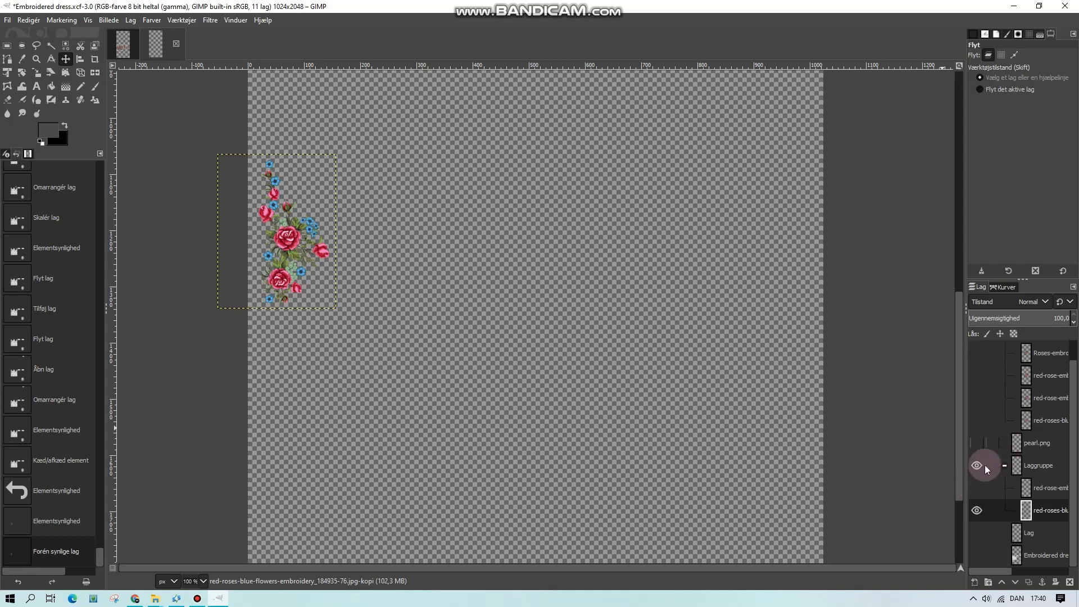
pyautogui.click(978, 534)
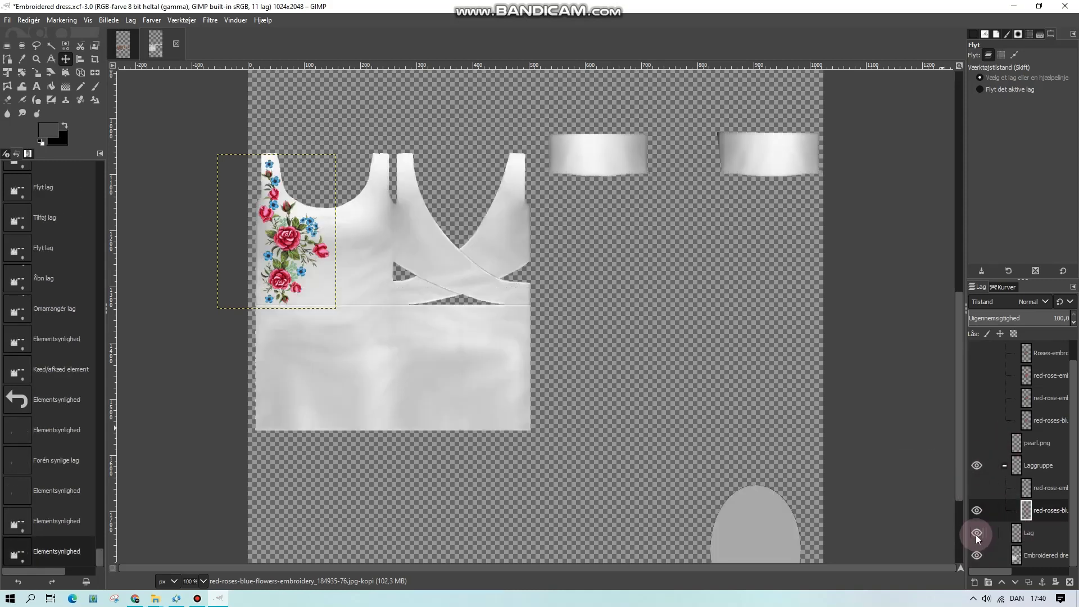
# - Duplicate the merged bouquet layer, flip the copy horizontally, and move it about 170 px right to mirror the bouquet on the bodice
pyautogui.rightClick(1043, 512)
pyautogui.click(929, 229)
pyautogui.click(130, 20)
pyautogui.click(292, 173)
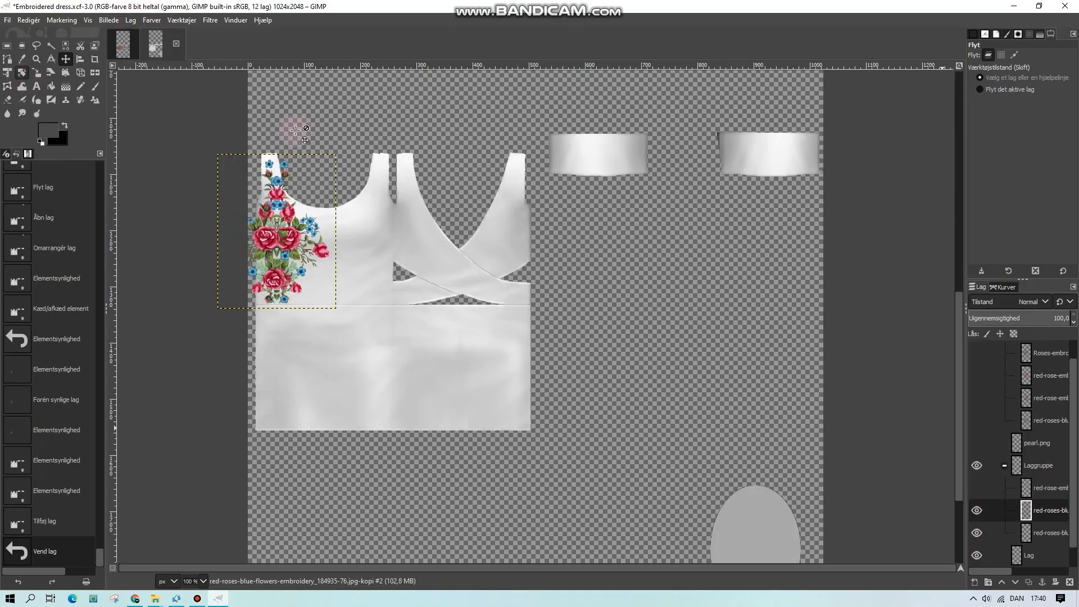
pyautogui.moveTo(264, 235); pyautogui.dragTo(359, 235)
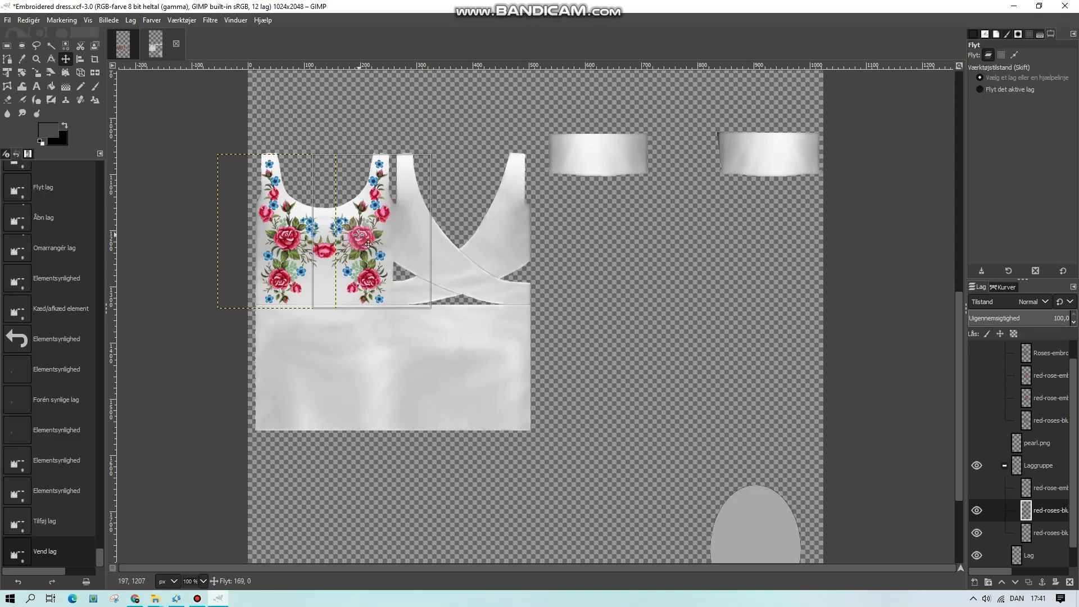
pyautogui.moveTo(359, 235); pyautogui.dragTo(361, 235)
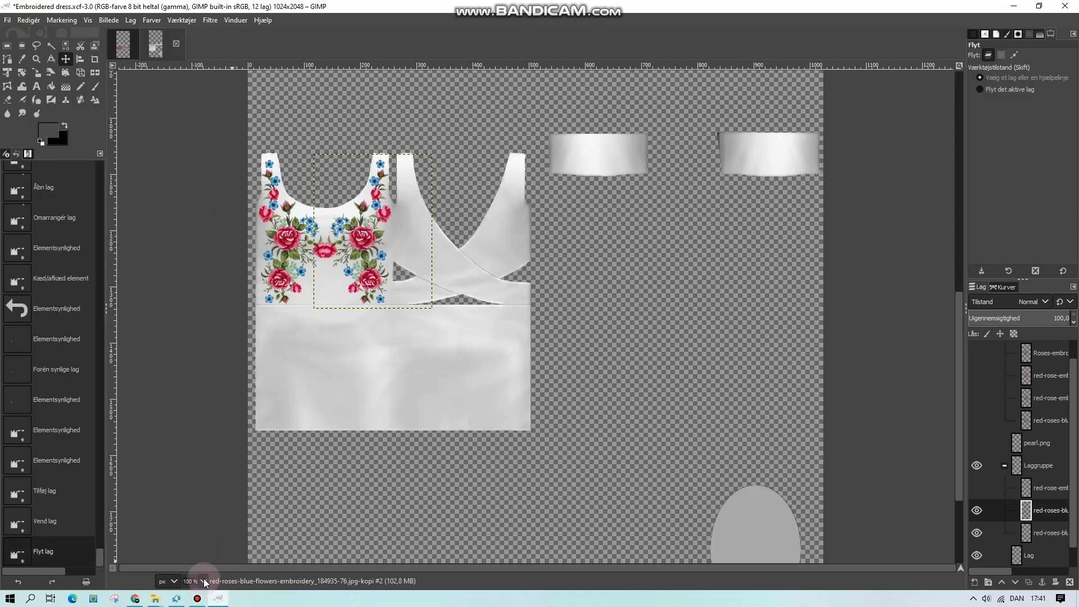
# - Try to erase the mirrored copy's overlapping centre rose with the Eraser enlarged to 33.05, and undo the strokes
pyautogui.click(203, 581)
pyautogui.click(193, 478)
pyautogui.moveTo(398, 568); pyautogui.dragTo(22, 535)
pyautogui.scroll(3, 481, 419)
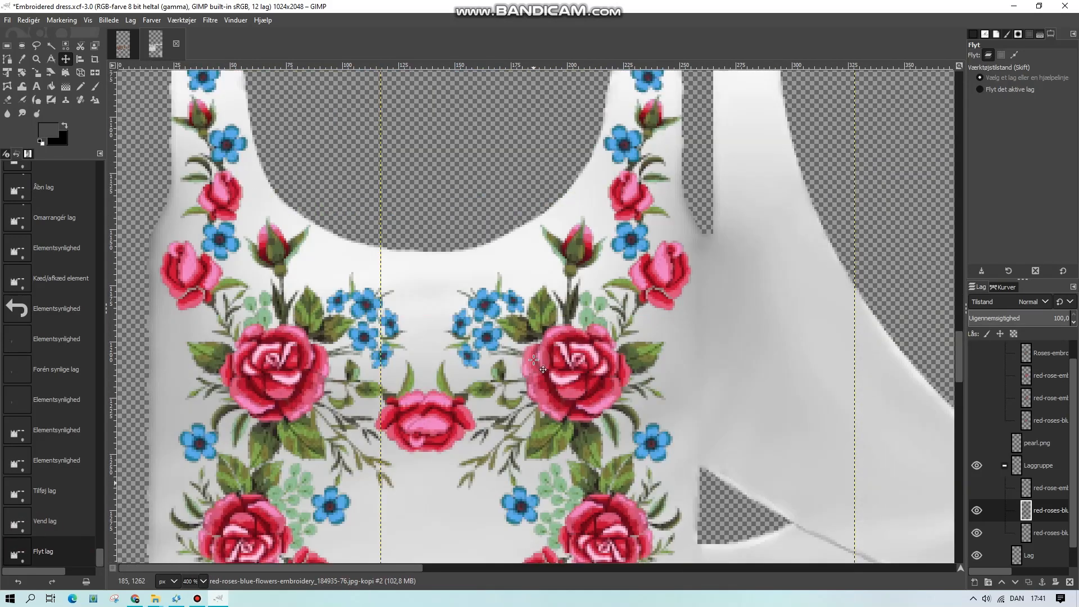
pyautogui.click(8, 100)
pyautogui.click(416, 418)
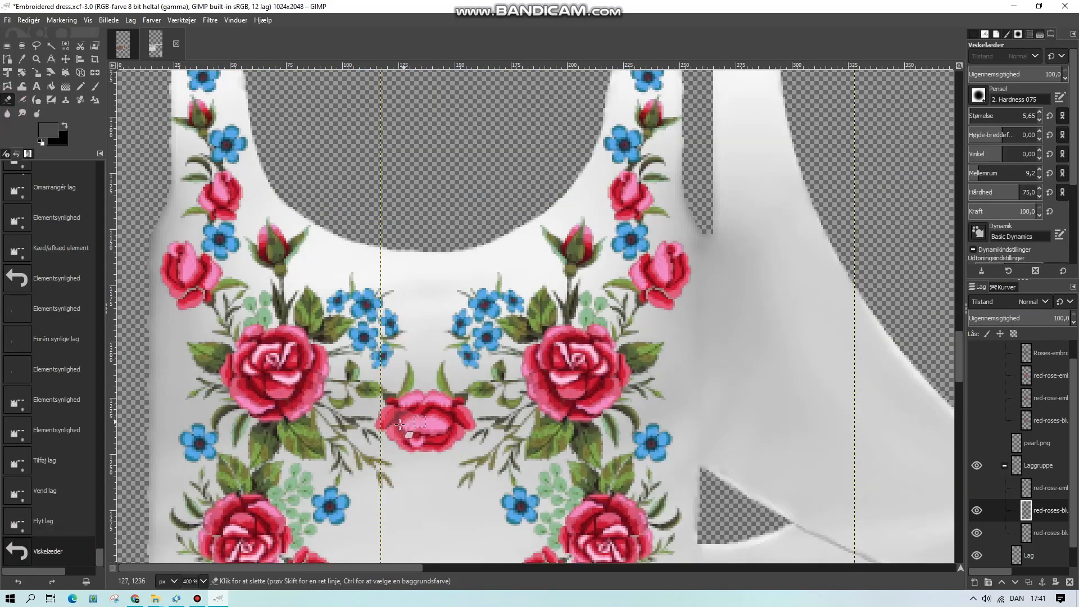
pyautogui.click(409, 426)
pyautogui.click(409, 432)
pyautogui.click(983, 114)
pyautogui.click(431, 422)
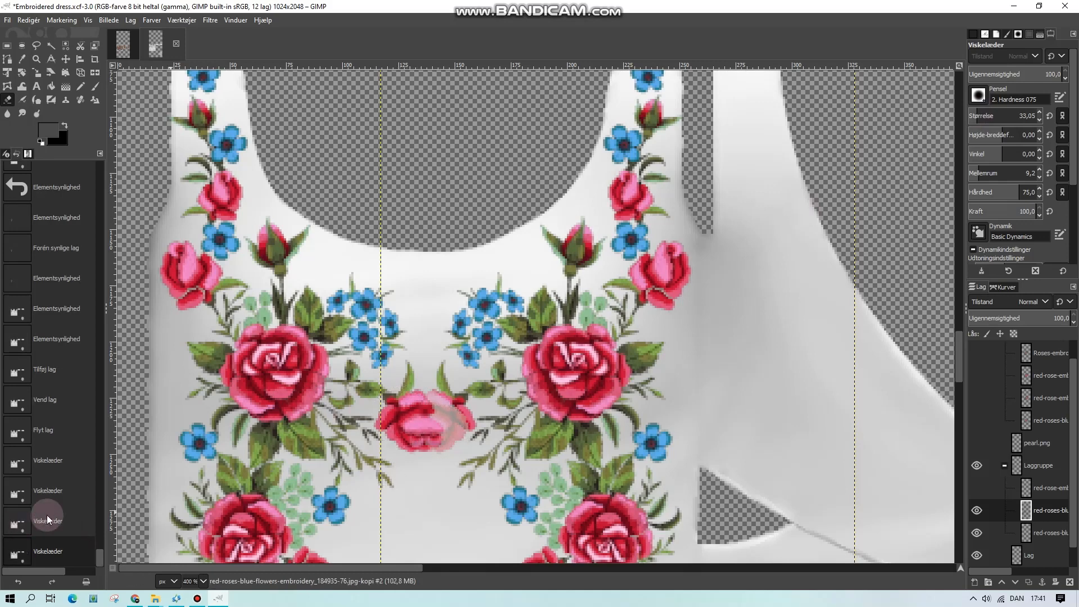
pyautogui.click(46, 515)
pyautogui.click(44, 402)
pyautogui.click(44, 430)
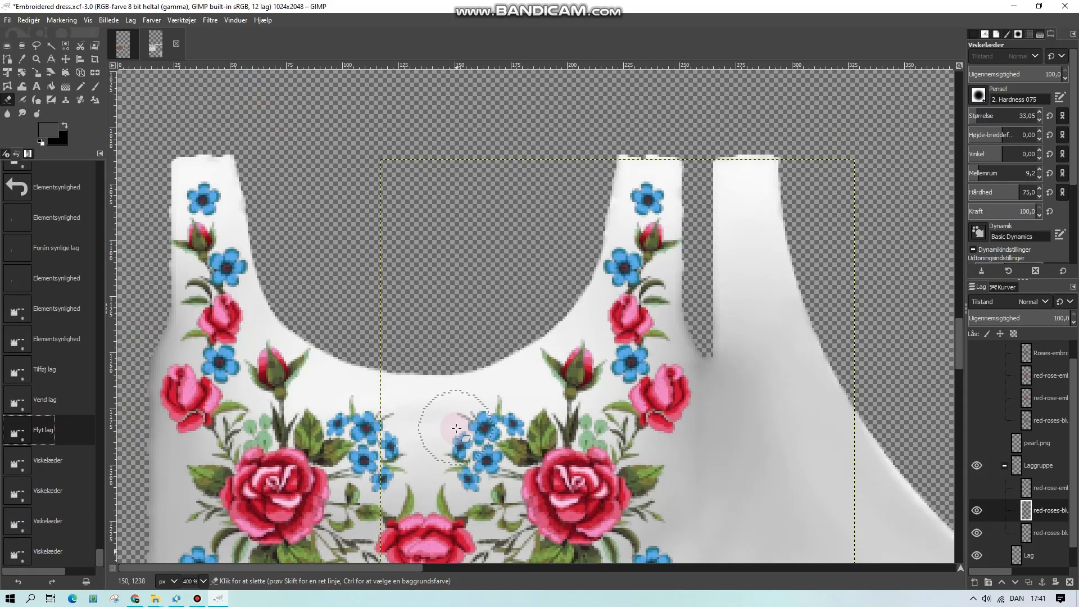
# - Outline the centre rose on the mirrored layer with a free selection, delete it, and clear the selection
pyautogui.scroll(-5, 478, 495)
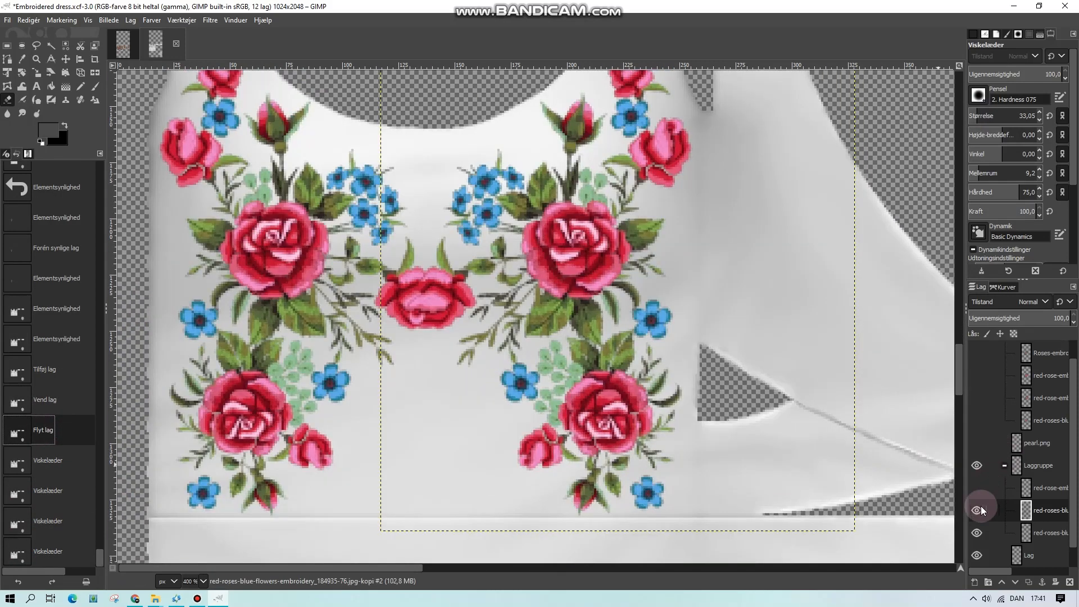
pyautogui.click(976, 510)
pyautogui.click(977, 510)
pyautogui.click(36, 45)
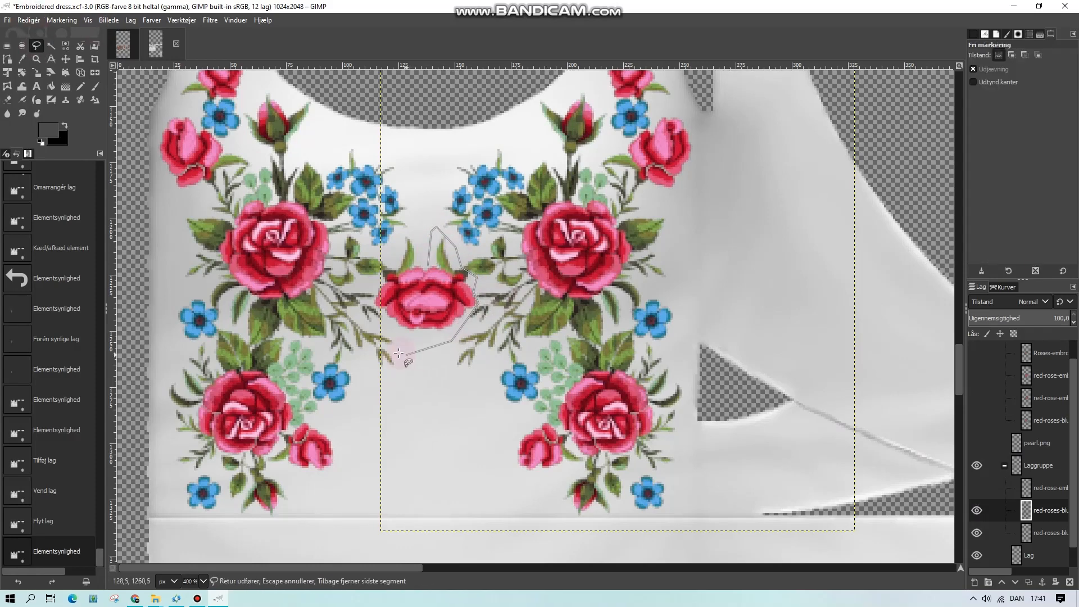
pyautogui.click(22, 45)
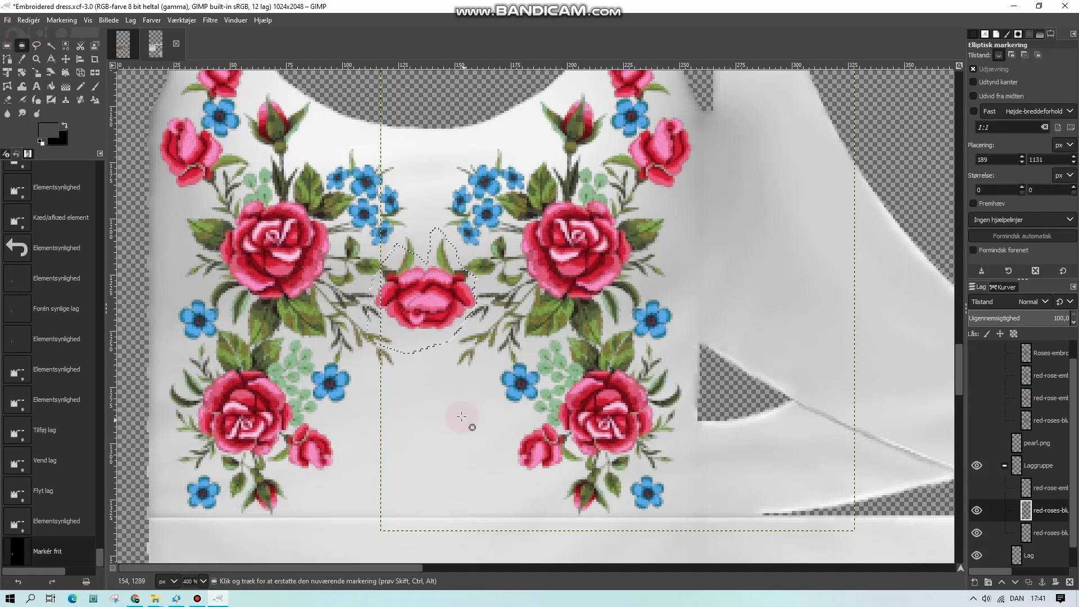
pyautogui.press('Delete')
pyautogui.click(411, 316)
pyautogui.click(523, 386)
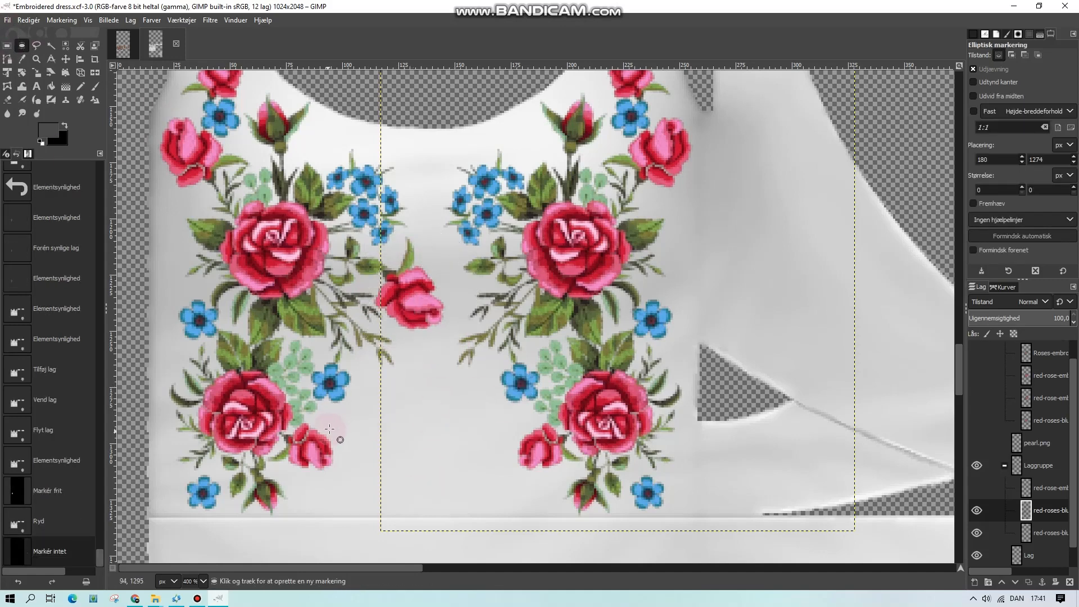
# - Outline the remaining centre rose on the original bouquet layer with a free selection, delete it, and deselect
pyautogui.click(204, 581)
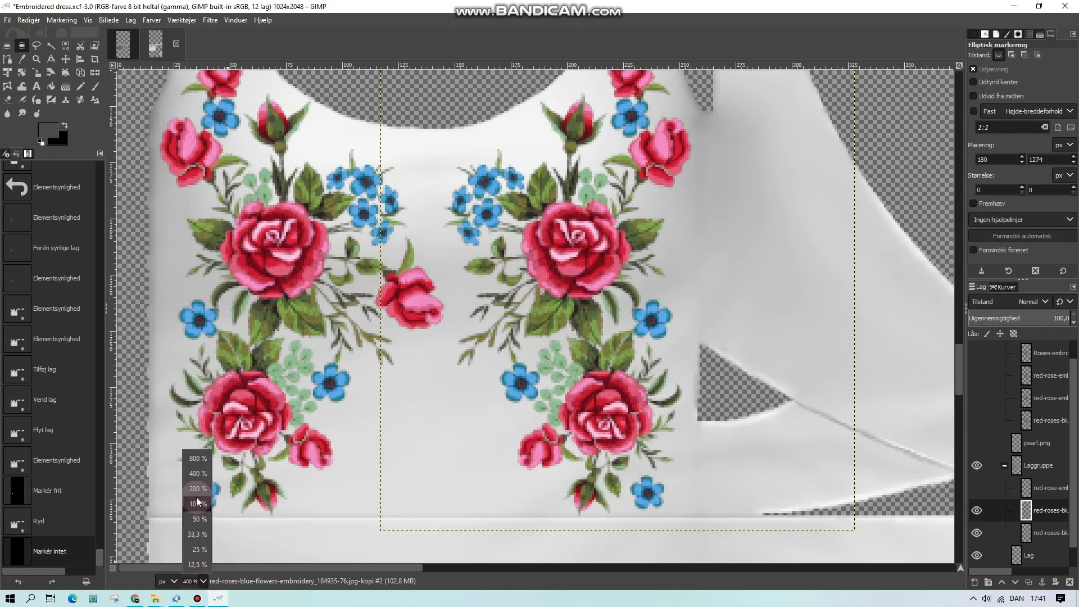
pyautogui.click(195, 509)
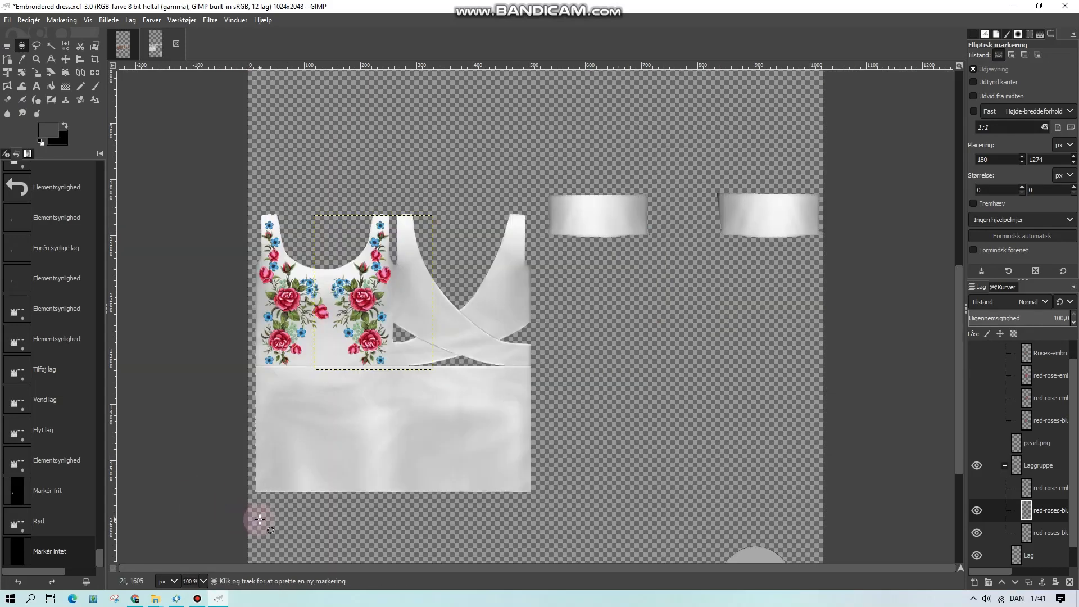
pyautogui.click(204, 582)
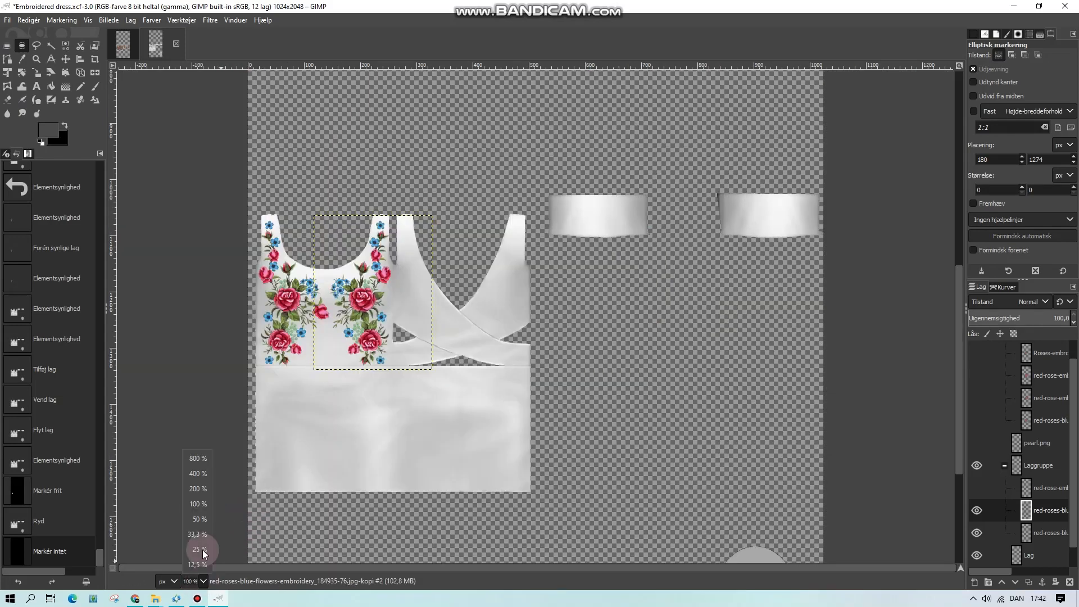
pyautogui.click(200, 474)
pyautogui.moveTo(416, 569); pyautogui.dragTo(2, 570)
pyautogui.moveTo(382, 262); pyautogui.dragTo(380, 270)
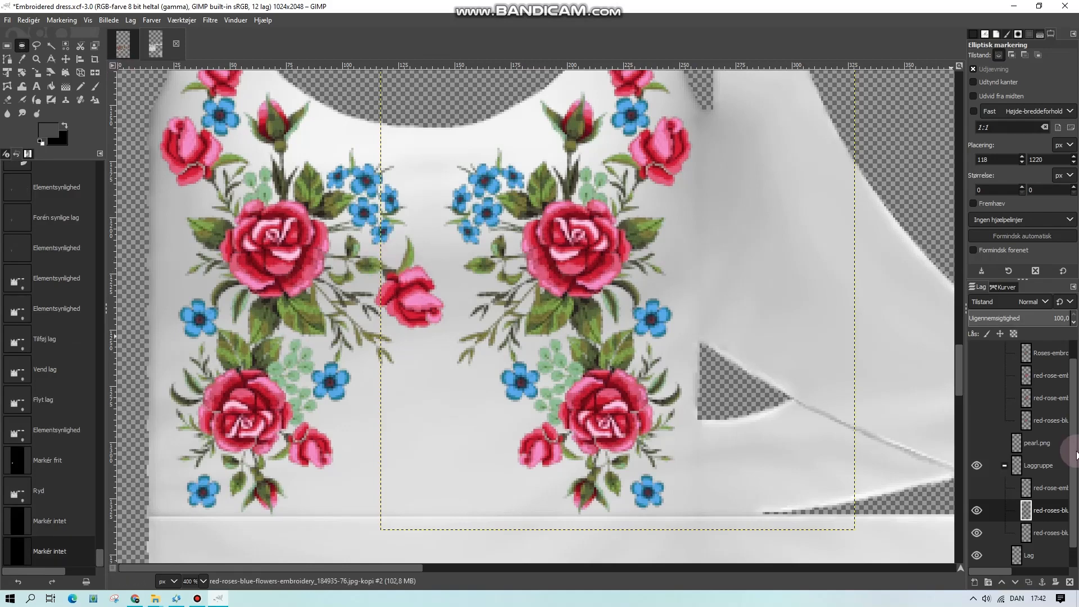
pyautogui.click(1046, 532)
pyautogui.click(36, 45)
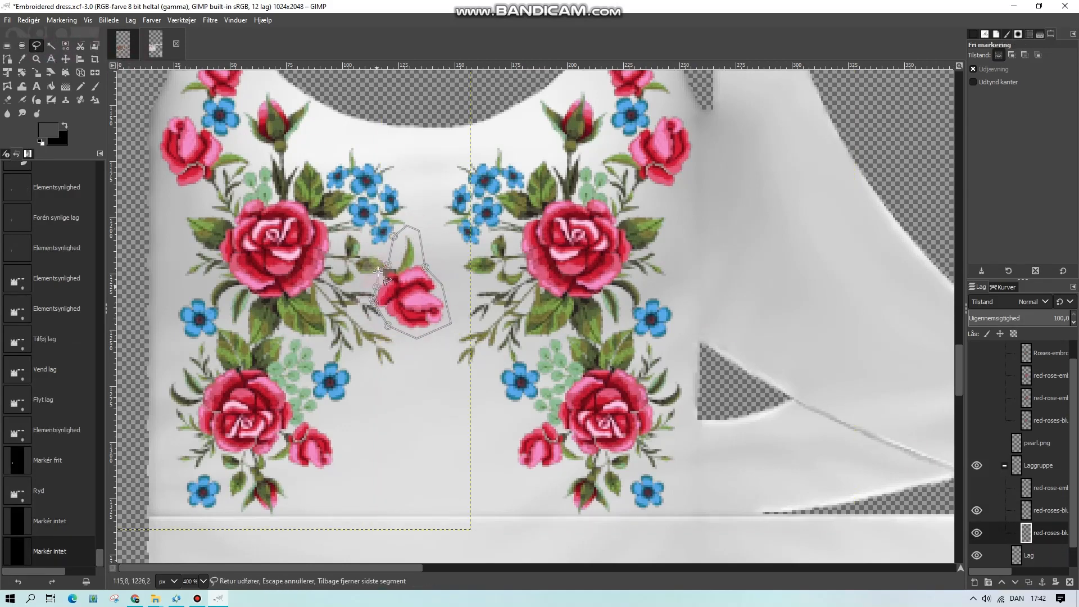
pyautogui.click(21, 45)
pyautogui.press('Delete')
pyautogui.hotkey('ctrl', 'shift', 'a')
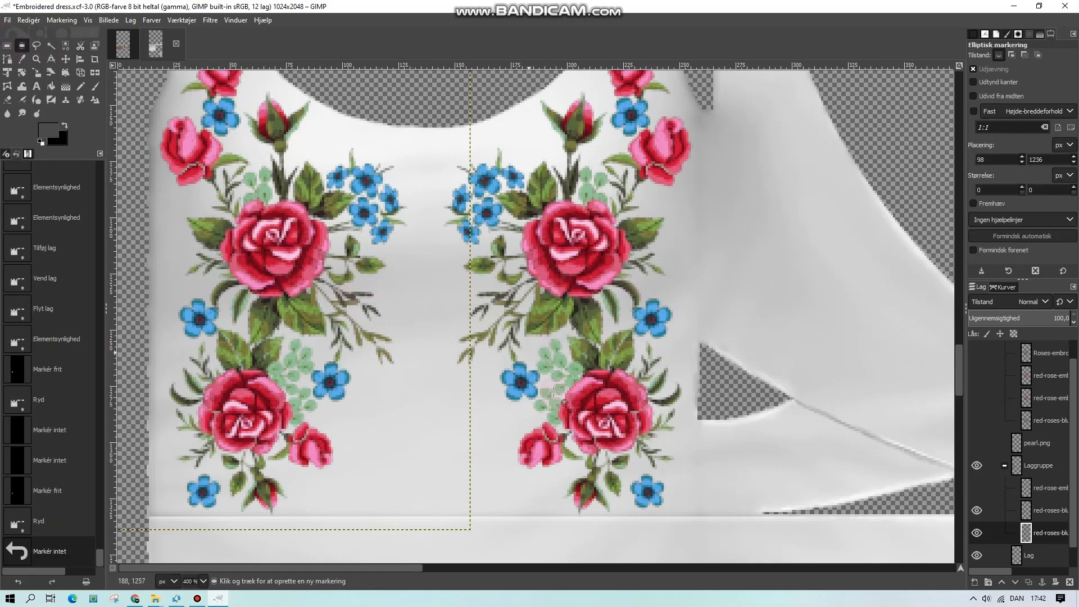
# - Show the large red-rose-embroidery_184935-71.jpg layer in Laggruppe #1 and duplicate it
pyautogui.click(204, 580)
pyautogui.click(200, 519)
pyautogui.click(1030, 549)
pyautogui.scroll(-1, 1030, 548)
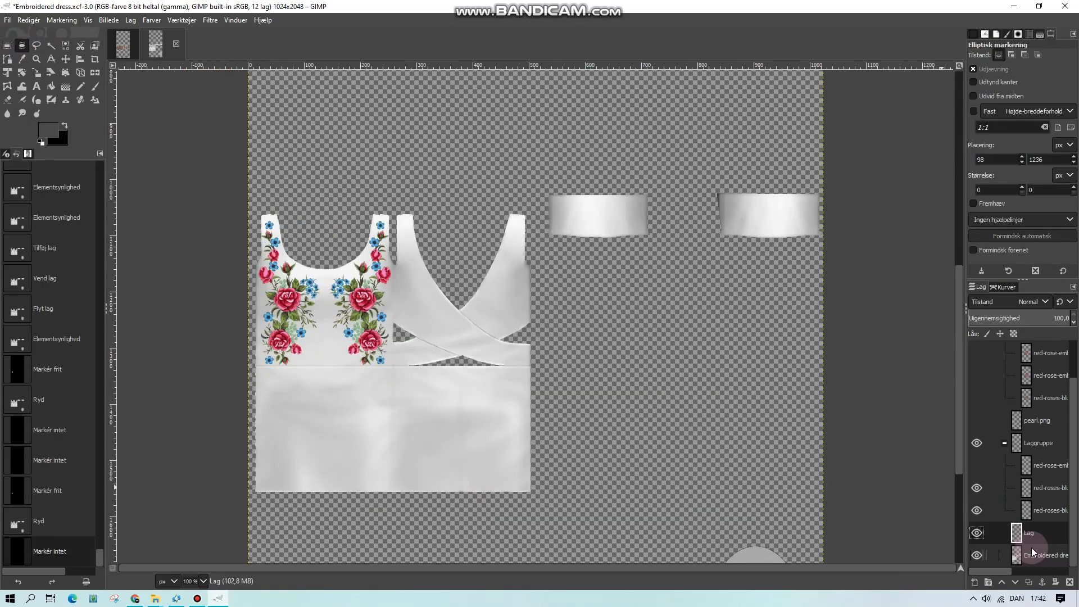
pyautogui.scroll(2, 1017, 512)
pyautogui.click(978, 396)
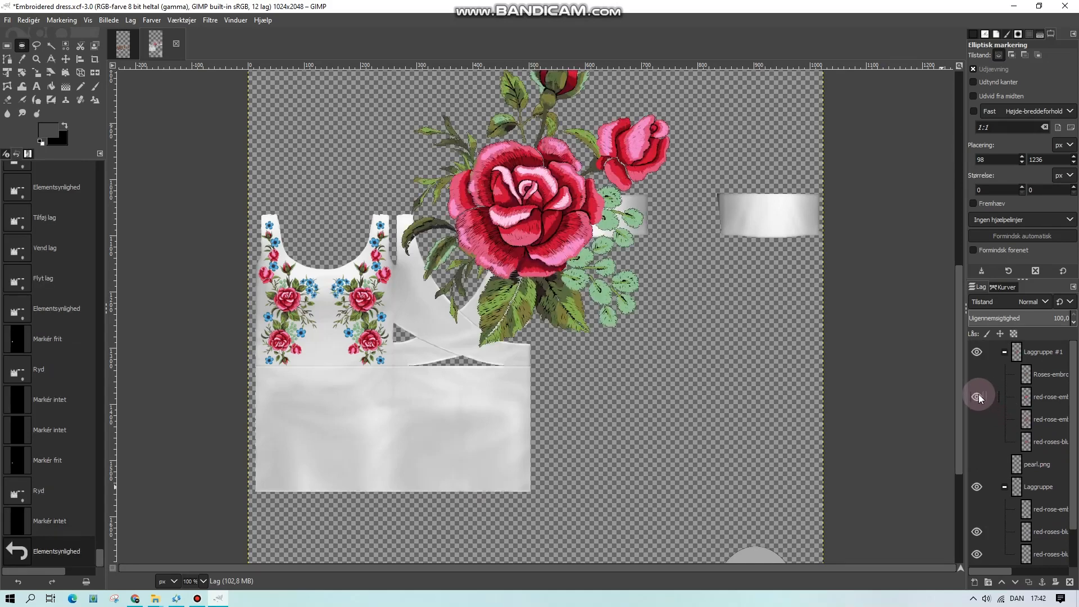
pyautogui.scroll(1, 609, 426)
pyautogui.rightClick(1049, 399)
pyautogui.click(999, 243)
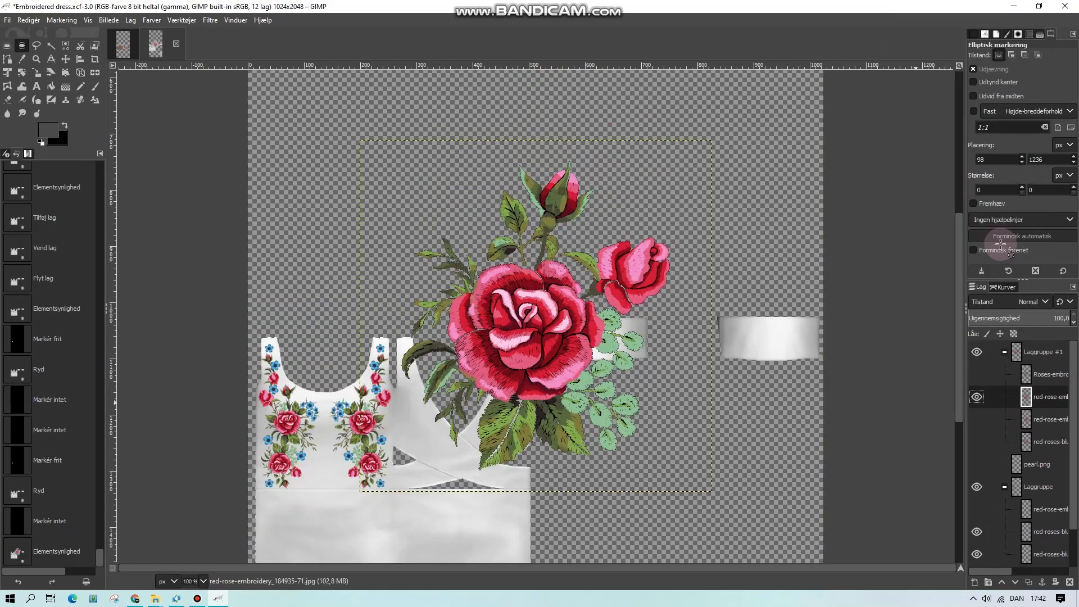
# - Move the large rose copy to the top of Laggruppe, and hide it along with the original and Laggruppe #1
pyautogui.click(1004, 352)
pyautogui.click(1004, 351)
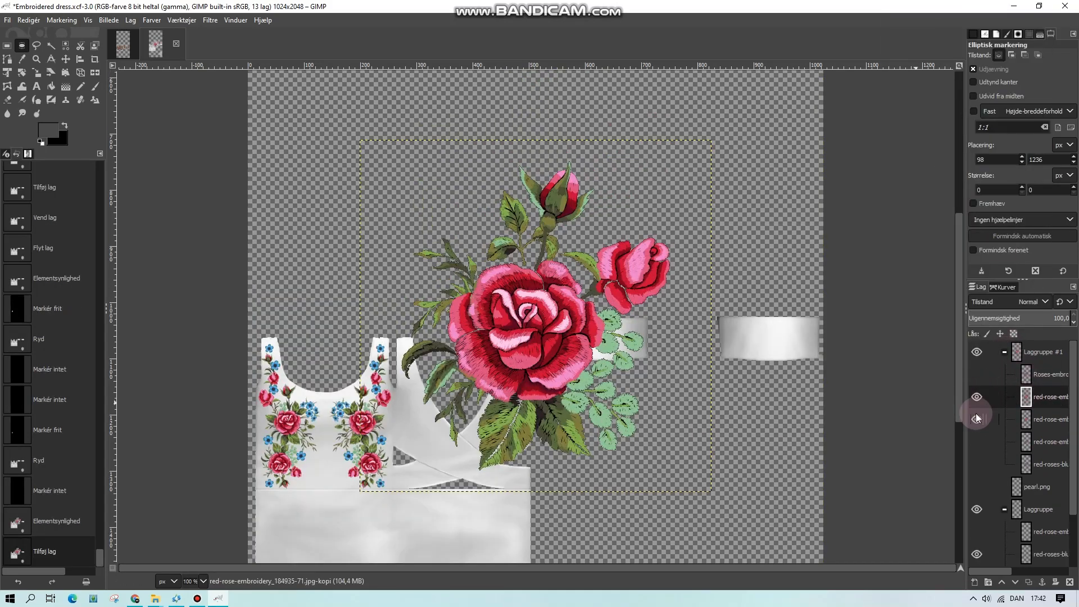
pyautogui.click(977, 419)
pyautogui.moveTo(1044, 522); pyautogui.dragTo(1043, 523)
pyautogui.click(1003, 352)
pyautogui.click(978, 351)
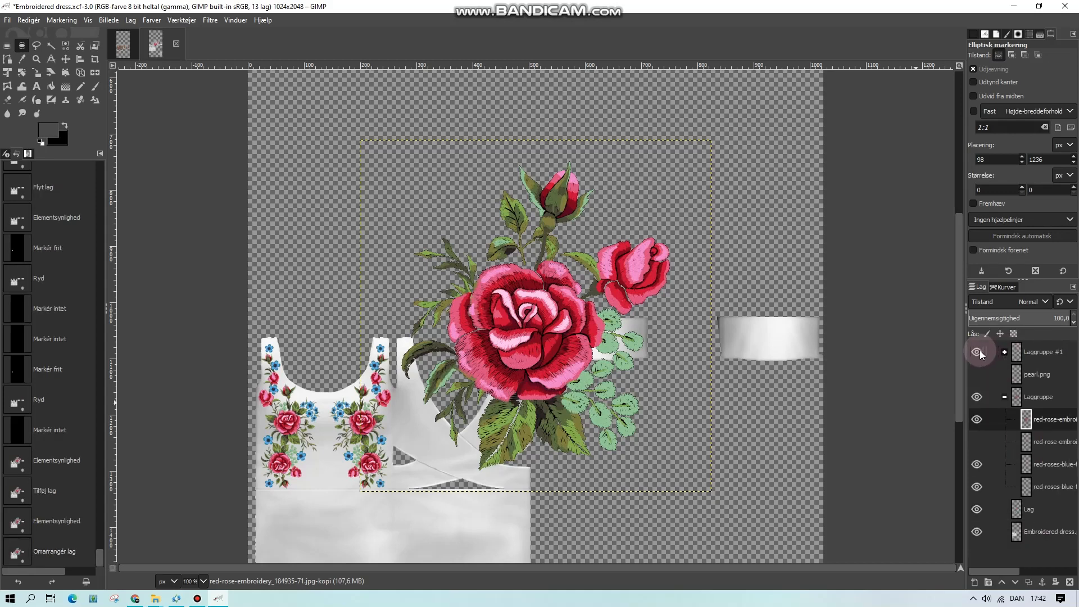
pyautogui.scroll(-2, 624, 379)
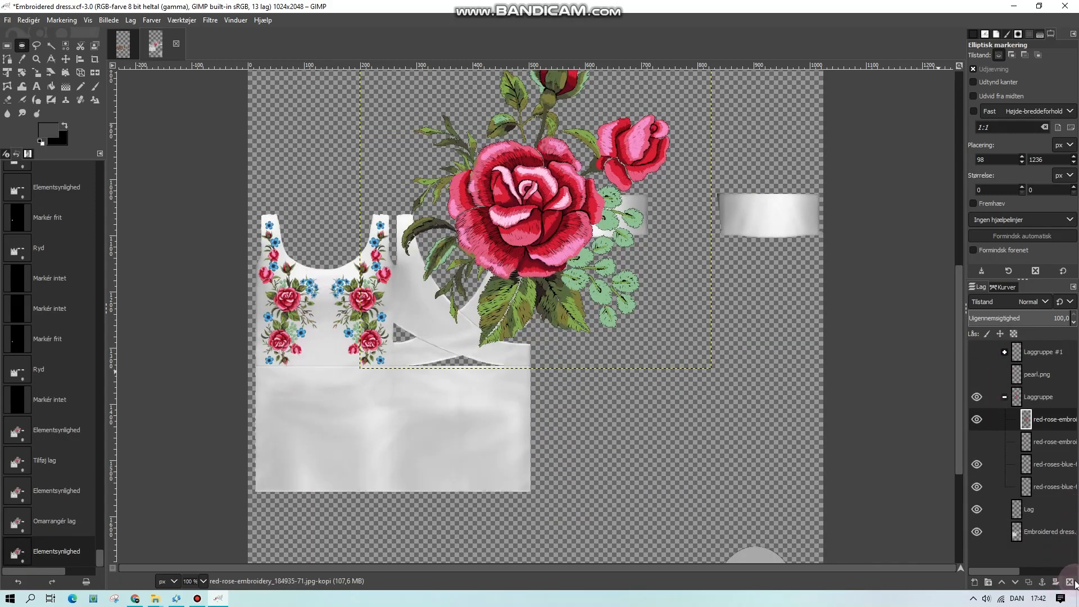
pyautogui.click(975, 419)
# - Create a new layer group above pearl.png, move pearl.png into it, and show the pearl layer
pyautogui.click(1037, 375)
pyautogui.click(987, 582)
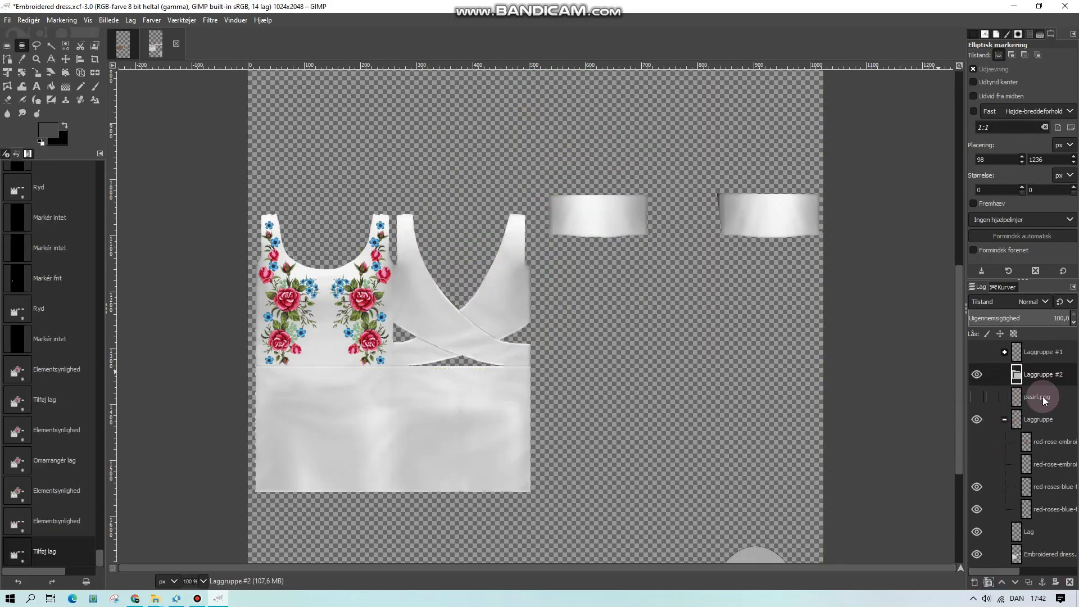
pyautogui.moveTo(1043, 398); pyautogui.dragTo(1043, 376)
pyautogui.click(977, 397)
pyautogui.scroll(5, 534, 385)
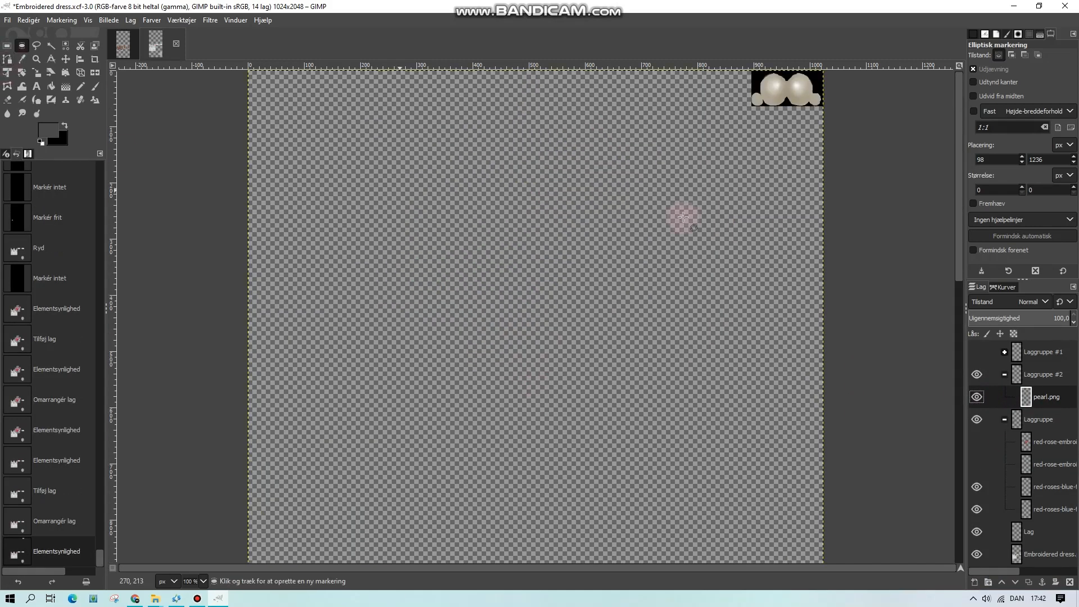
pyautogui.click(204, 581)
pyautogui.click(197, 458)
pyautogui.moveTo(411, 567); pyautogui.dragTo(753, 286)
pyautogui.scroll(8, 756, 275)
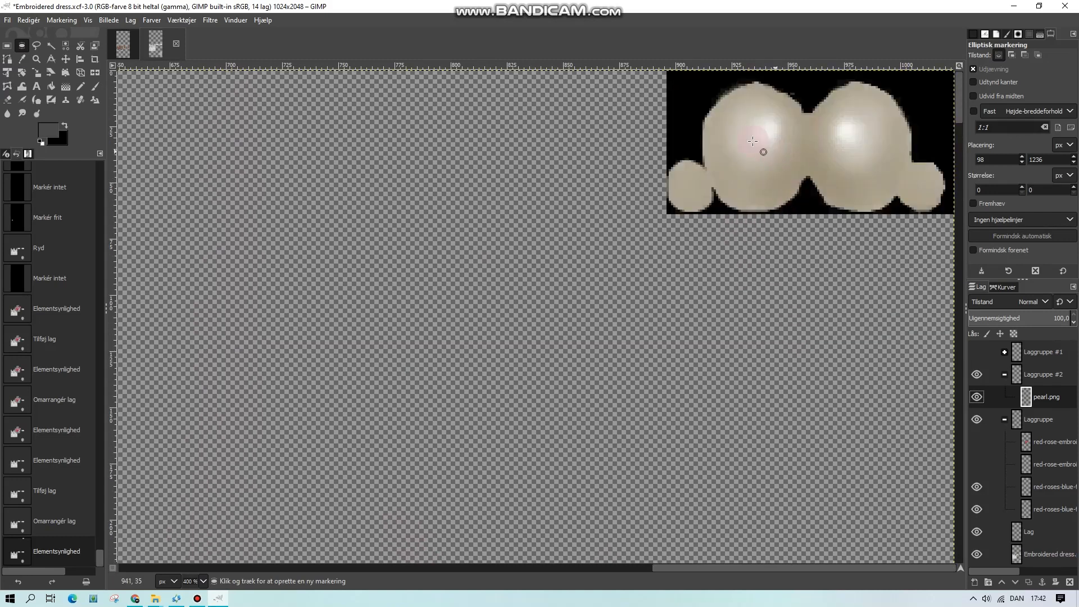
# - Select the left large pearl with a circular selection of 40 × 40 px, invert it, delete everything around the pearl, and deselect
pyautogui.moveTo(725, 100); pyautogui.dragTo(799, 190)
pyautogui.moveTo(735, 142); pyautogui.dragTo(719, 144)
pyautogui.rightClick(769, 189)
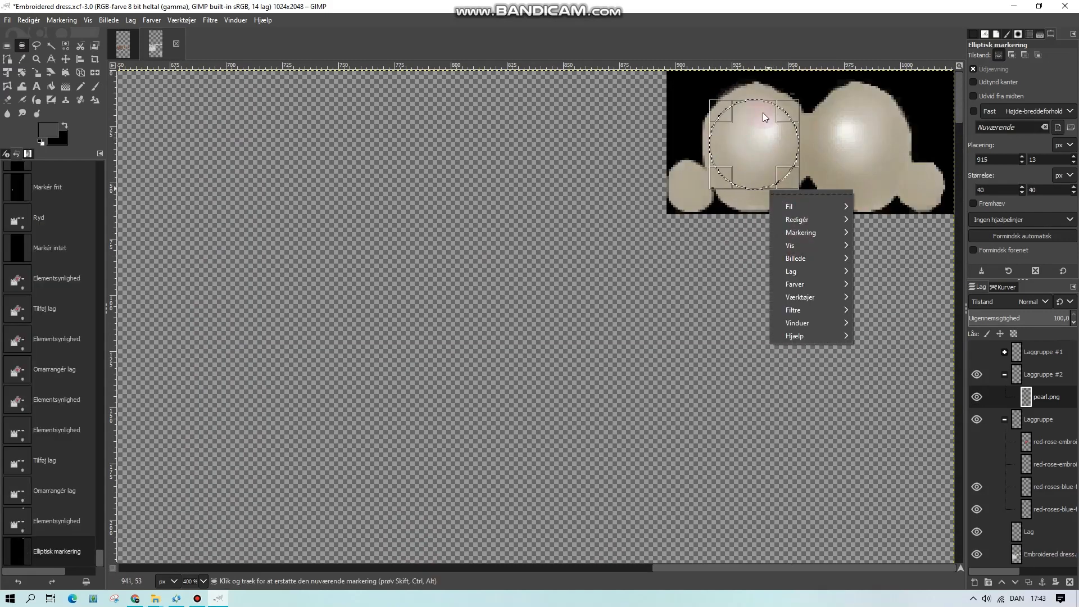
pyautogui.moveTo(801, 232)
pyautogui.click(883, 267)
pyautogui.press('Delete')
pyautogui.hotkey('shift', 'ctrl', 'a')
# - Crop the pearl.png layer to a rectangular selection of about 54 × 57 px around the pearl, and deselect
pyautogui.press('r')
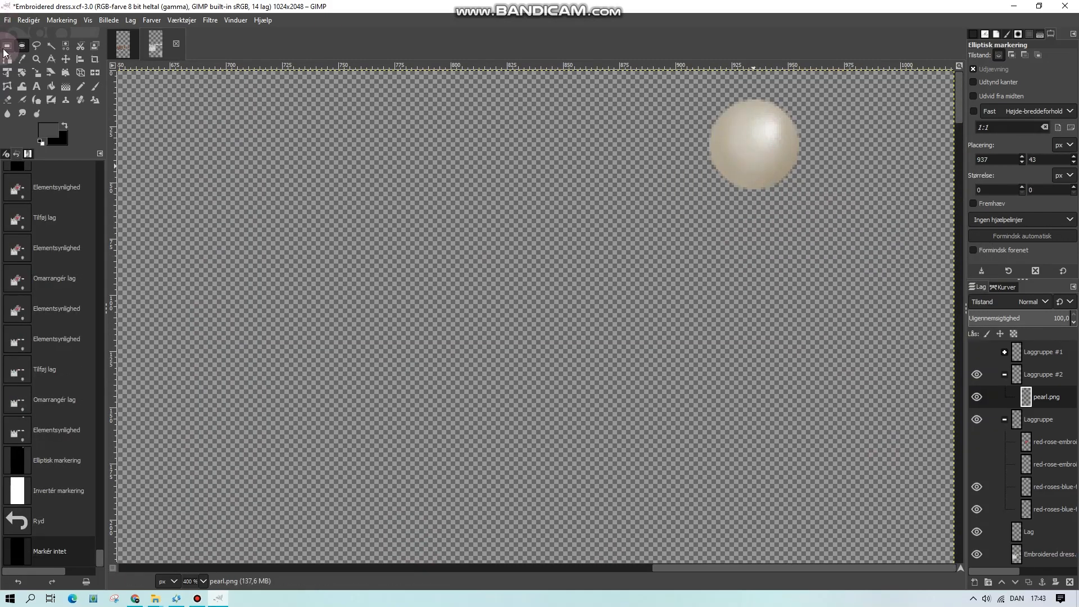
pyautogui.moveTo(692, 84); pyautogui.dragTo(813, 212)
pyautogui.click(130, 20)
pyautogui.click(157, 233)
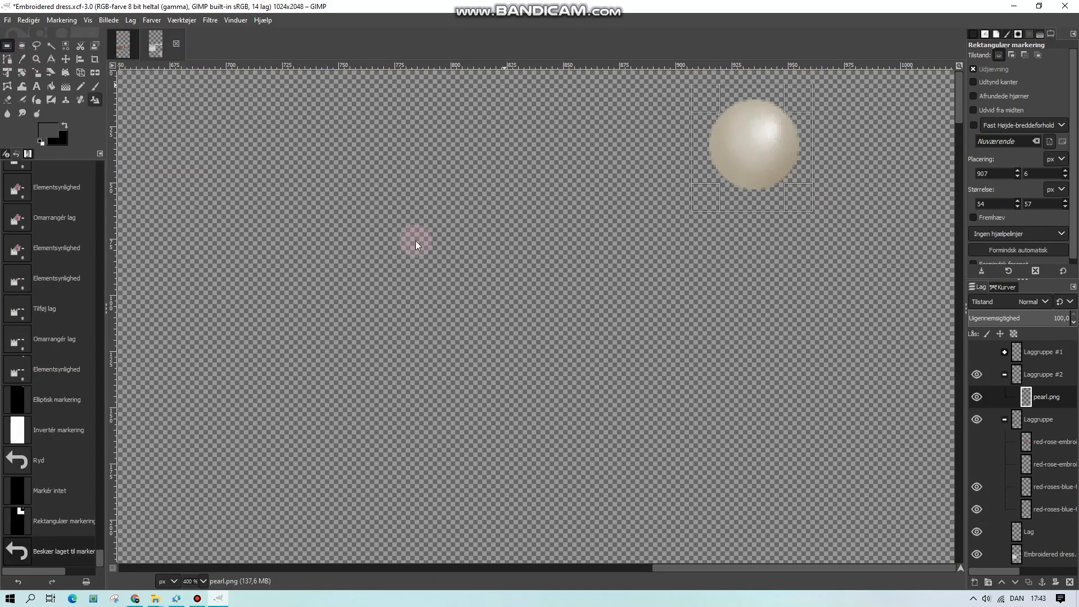
pyautogui.click(456, 253)
# - Move the pearl onto the front bodice between the two lower rose clusters, and collapse the Laggruppe layer group
pyautogui.click(66, 59)
pyautogui.click(203, 581)
pyautogui.click(199, 552)
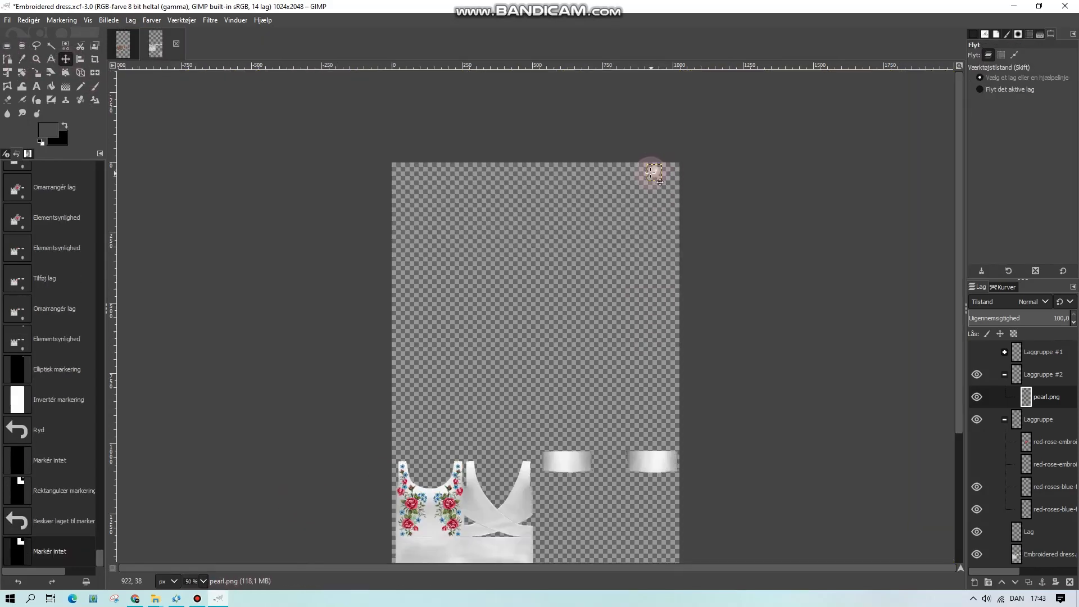
pyautogui.moveTo(430, 511); pyautogui.dragTo(431, 510)
pyautogui.scroll(-3, 473, 450)
pyautogui.moveTo(440, 353); pyautogui.dragTo(440, 353)
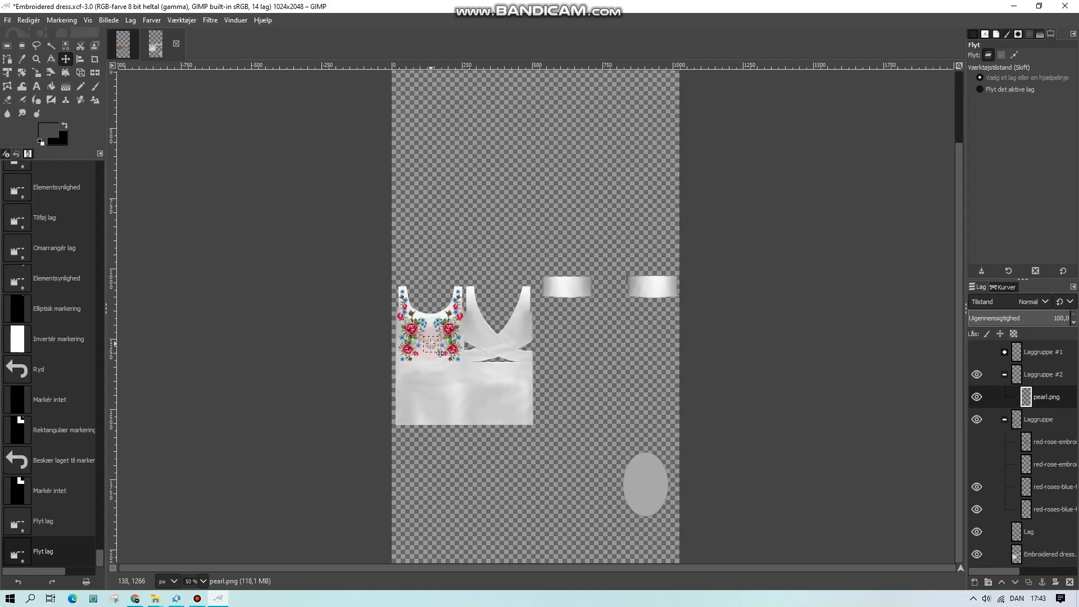
pyautogui.scroll(6, 440, 353)
pyautogui.click(1004, 419)
# - Try scaling the pearl.png layer to 20 px, and undo the scaling
pyautogui.click(131, 20)
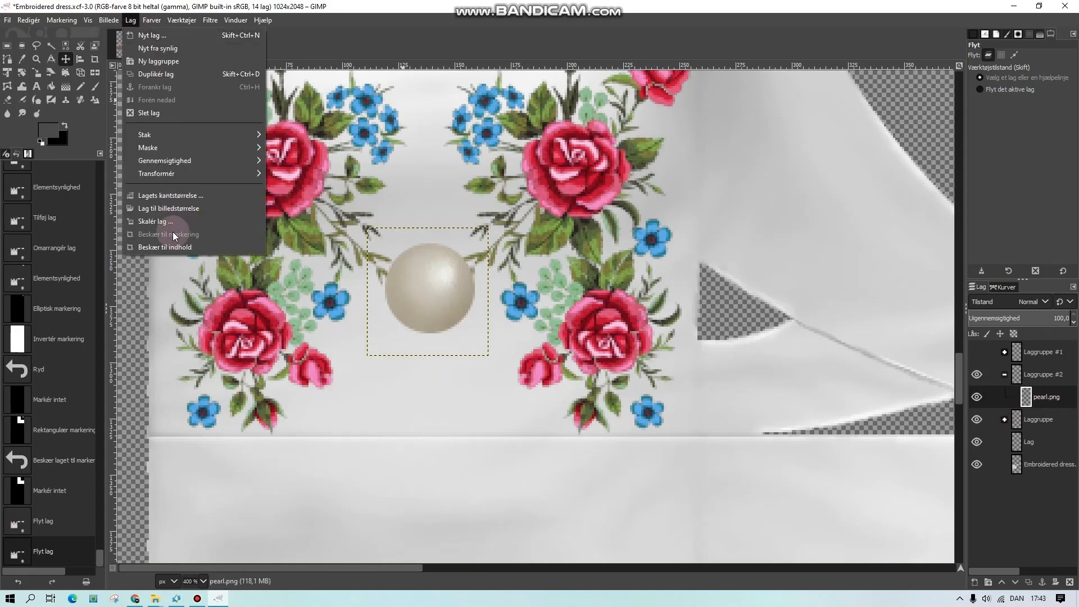
pyautogui.click(155, 222)
pyautogui.write('20')
pyautogui.click(566, 378)
pyautogui.click(50, 517)
# - Duplicate the pearl.png layer, hide the original, and scale the copy to a width of 10 px
pyautogui.hotkey('ctrl', 'shift', 'd')
pyautogui.click(977, 419)
pyautogui.click(130, 20)
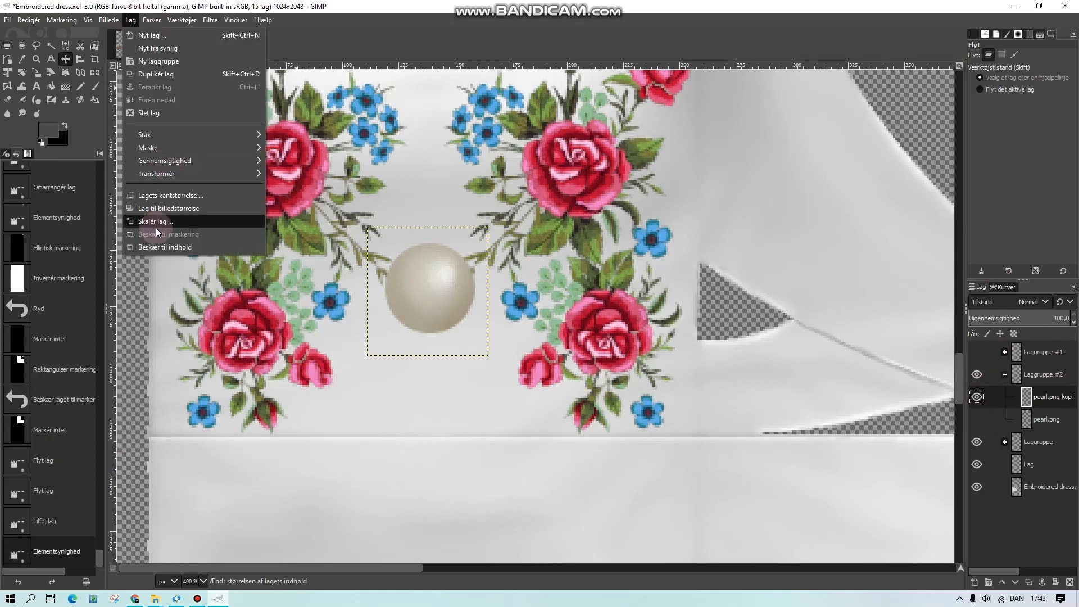
pyautogui.click(156, 223)
pyautogui.write('10')
pyautogui.click(566, 378)
# - Place the 10 px pearl beside the left cluster of blue flowers and arrange duplicates in a curve around it
pyautogui.scroll(1, 422, 260)
pyautogui.moveTo(427, 292); pyautogui.dragTo(405, 227)
pyautogui.hotkey('ctrl', 'shift', 'd')
pyautogui.rightClick(1045, 391)
pyautogui.click(975, 121)
pyautogui.rightClick(1048, 395)
pyautogui.click(975, 120)
pyautogui.rightClick(1047, 396)
pyautogui.click(974, 120)
pyautogui.rightClick(1039, 400)
pyautogui.click(966, 120)
# - Continue the pearl trail with more duplicates down along the inner leaves of the left centre rose
pyautogui.moveTo(419, 264); pyautogui.dragTo(384, 346)
pyautogui.rightClick(1045, 397)
pyautogui.click(975, 121)
pyautogui.rightClick(1046, 400)
pyautogui.click(956, 120)
pyautogui.scroll(-1, 385, 298)
pyautogui.scroll(1, 386, 298)
pyautogui.rightClick(1056, 398)
pyautogui.click(933, 121)
pyautogui.rightClick(1047, 398)
pyautogui.click(930, 120)
pyautogui.moveTo(384, 323); pyautogui.dragTo(402, 377)
pyautogui.rightClick(1047, 398)
pyautogui.click(916, 120)
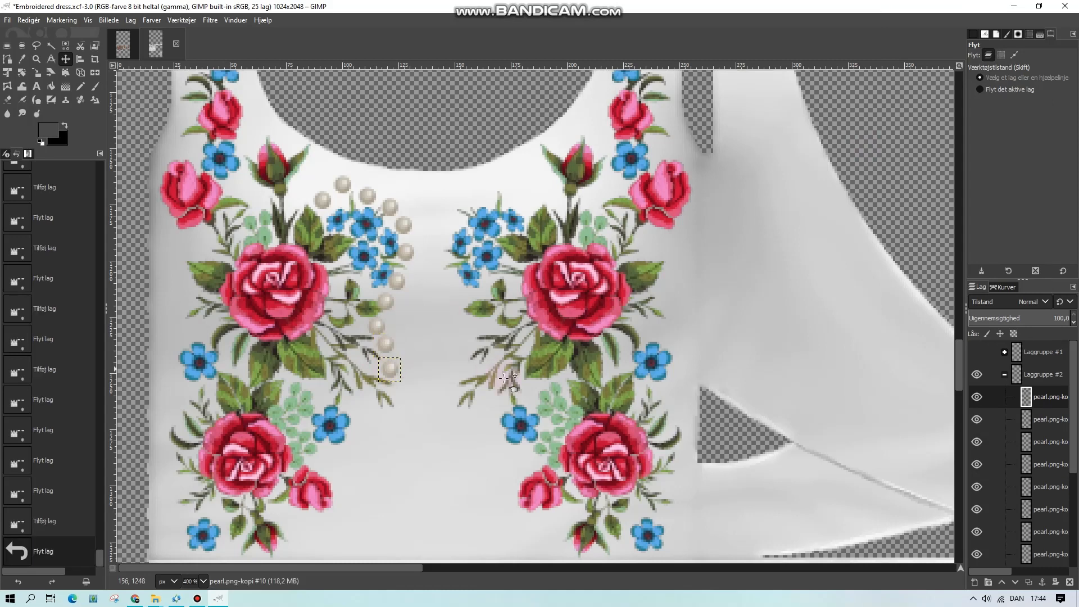
# - Extend the pearl trail with duplicates around the tips of the leaf sprigs and beside the lower left blue flower
pyautogui.scroll(-1, 503, 378)
pyautogui.moveTo(392, 246); pyautogui.dragTo(360, 282)
pyautogui.rightClick(1044, 398)
pyautogui.click(927, 121)
pyautogui.rightClick(1045, 398)
pyautogui.click(927, 120)
pyautogui.rightClick(1045, 397)
pyautogui.click(928, 121)
pyautogui.rightClick(1046, 403)
pyautogui.click(927, 120)
pyautogui.rightClick(1047, 400)
pyautogui.moveTo(353, 331); pyautogui.dragTo(353, 374)
pyautogui.click(984, 119)
# - Try adding further 10 px pearls below the lower left blue flower, and delete the surplus copies
pyautogui.rightClick(1049, 400)
pyautogui.click(983, 120)
pyautogui.rightClick(1049, 399)
pyautogui.click(983, 119)
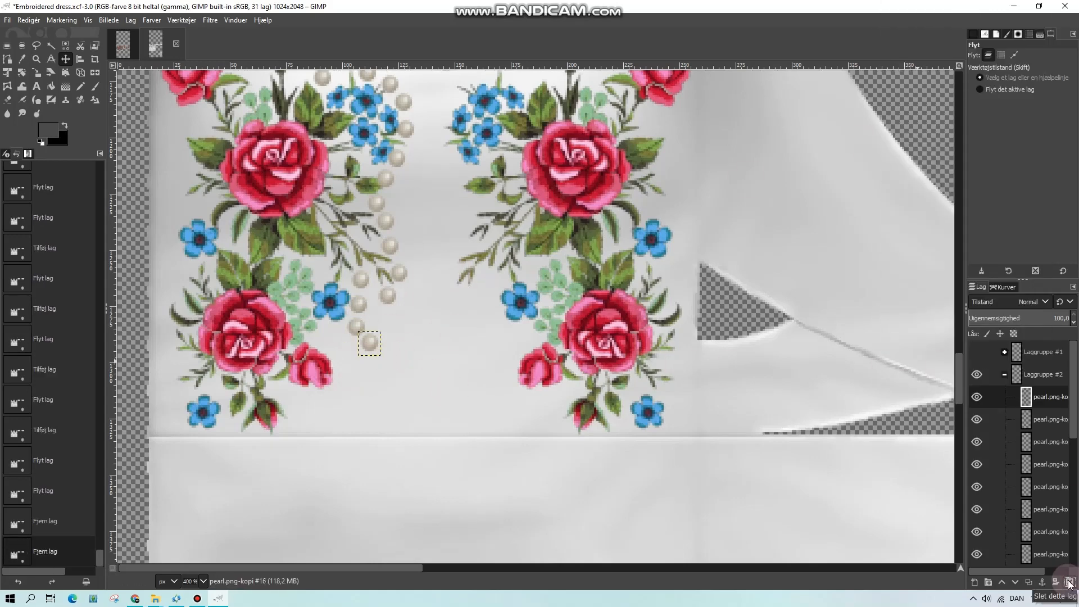
pyautogui.click(1069, 585)
# - Duplicate the hidden original pearl layer, move the copy to the top of Laggruppe #2, show it, and scale it to 8 px wide
pyautogui.scroll(-7, 1056, 467)
pyautogui.rightClick(1045, 490)
pyautogui.click(924, 201)
pyautogui.moveTo(1052, 487); pyautogui.dragTo(1033, 388)
pyautogui.click(978, 397)
pyautogui.click(130, 20)
pyautogui.click(150, 221)
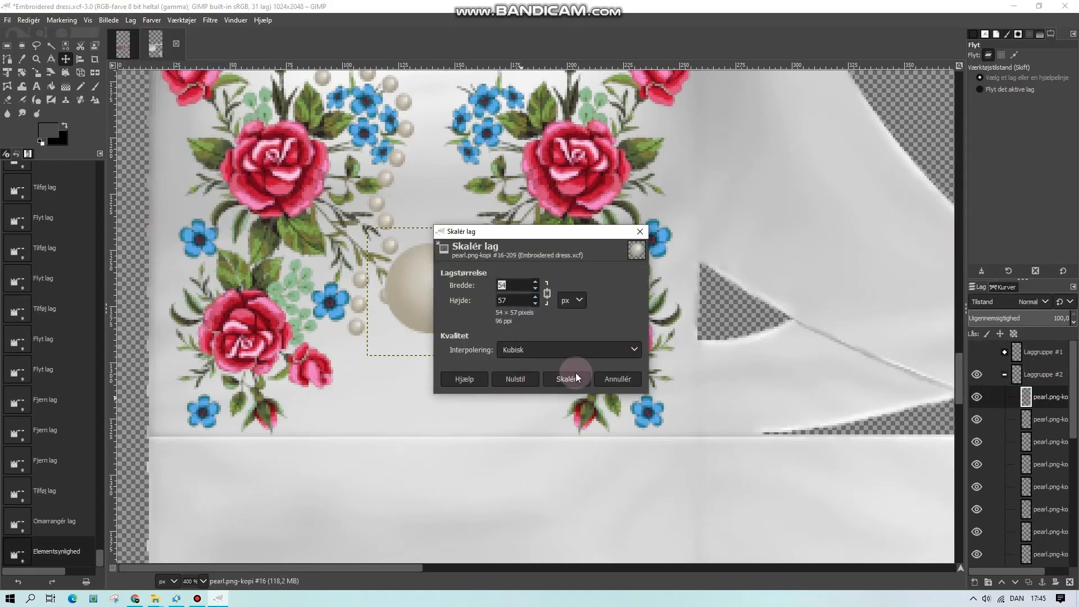
pyautogui.write('8')
pyautogui.click(573, 379)
# - Place the 8 px pearl below the left trail and arrange three duplicates in an upward curve towards the bodice centre
pyautogui.moveTo(428, 291); pyautogui.dragTo(387, 318)
pyautogui.rightClick(1049, 401)
pyautogui.click(955, 119)
pyautogui.rightClick(1053, 398)
pyautogui.click(955, 119)
pyautogui.rightClick(1052, 396)
pyautogui.click(956, 119)
pyautogui.moveTo(389, 342); pyautogui.dragTo(389, 347)
pyautogui.moveTo(374, 343); pyautogui.dragTo(371, 346)
pyautogui.scroll(1, 464, 410)
pyautogui.moveTo(386, 443); pyautogui.dragTo(405, 463)
pyautogui.moveTo(417, 454); pyautogui.dragTo(412, 449)
pyautogui.scroll(-1, 416, 449)
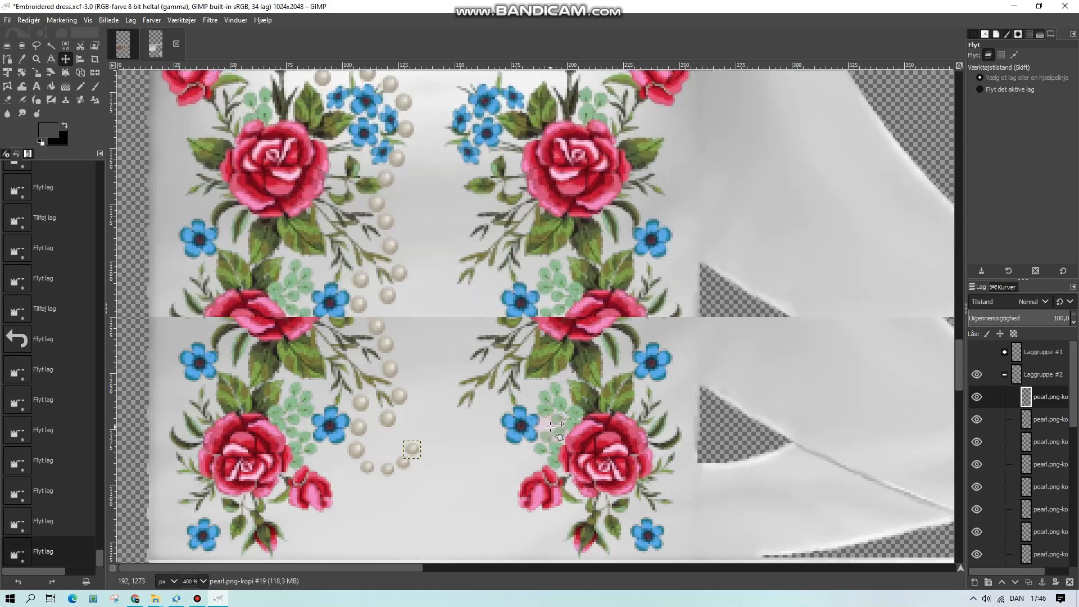
# - Duplicate the 8 px pearl for the inner side of the trail beside the left centre rose's leaves
pyautogui.scroll(1, 734, 420)
pyautogui.rightClick(1049, 398)
pyautogui.click(955, 119)
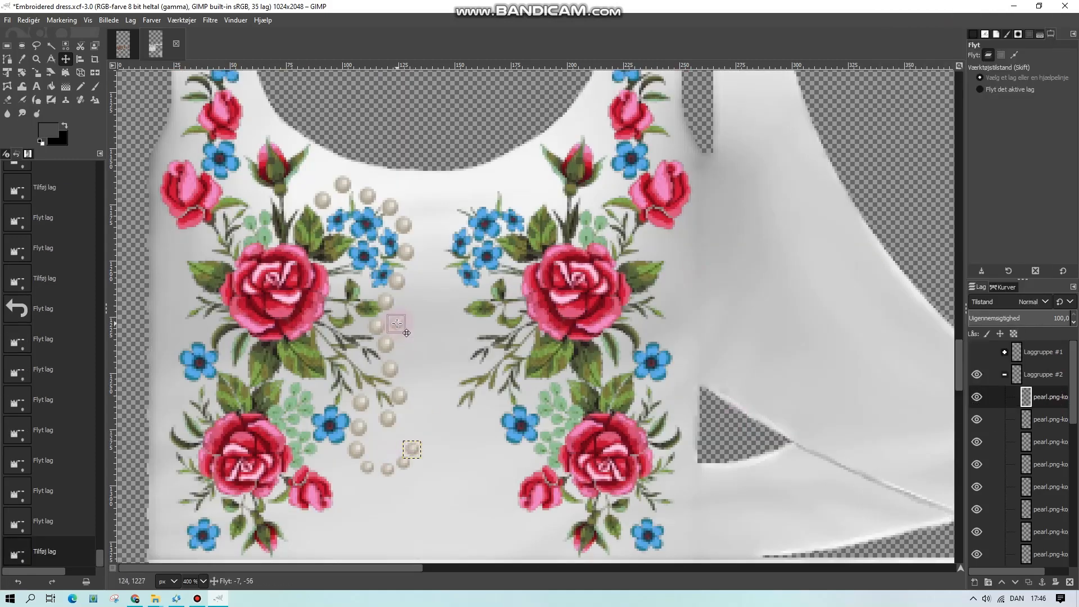
# - Put another 8 px pearl at the trail's upper end, and set the first two larger pearls aside near the neckline
pyautogui.hotkey('shift', 'ctrl', 'd')
pyautogui.moveTo(395, 322); pyautogui.dragTo(374, 413)
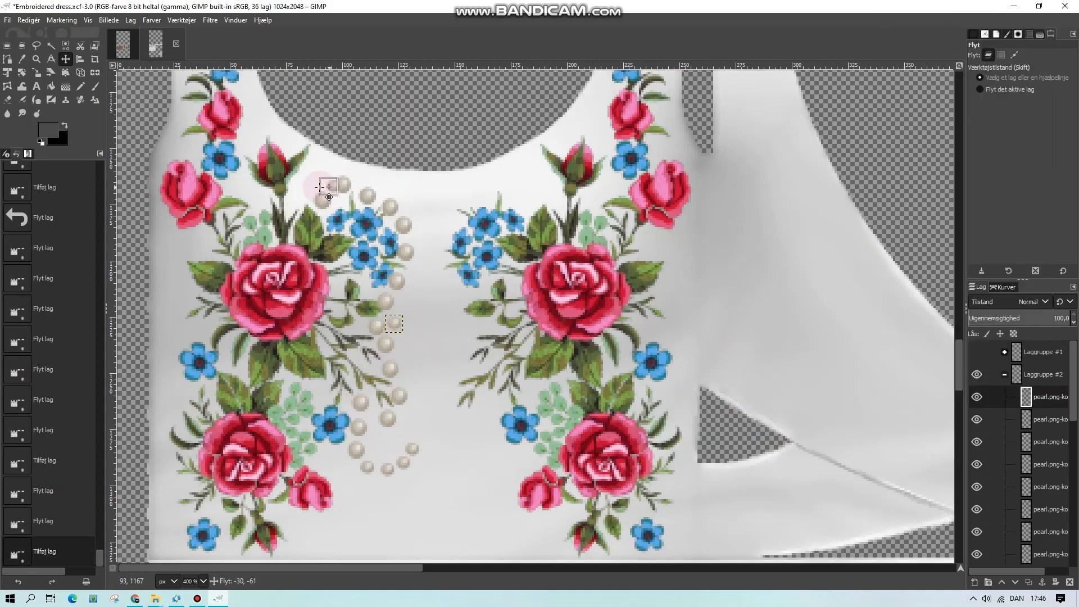
pyautogui.moveTo(304, 202); pyautogui.dragTo(304, 200)
pyautogui.moveTo(323, 200); pyautogui.dragTo(316, 167)
pyautogui.moveTo(304, 200); pyautogui.dragTo(327, 200)
pyautogui.moveTo(342, 184); pyautogui.dragTo(340, 143)
# - Duplicate the 8 px pearl twice, space the three small pearls along the trail's upper end, and nudge the adjoining larger pearls to fit
pyautogui.rightClick(1049, 404)
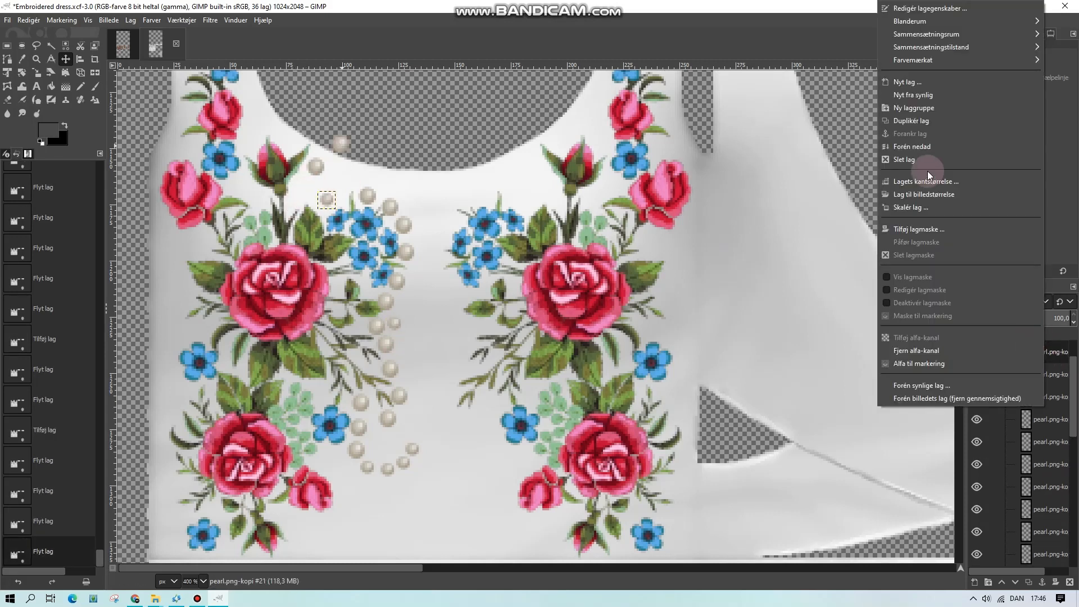
pyautogui.click(925, 120)
pyautogui.rightClick(1061, 402)
pyautogui.click(939, 120)
pyautogui.moveTo(344, 187); pyautogui.dragTo(358, 184)
pyautogui.moveTo(367, 196); pyautogui.dragTo(375, 193)
pyautogui.moveTo(361, 185); pyautogui.dragTo(340, 187)
pyautogui.moveTo(327, 201); pyautogui.dragTo(324, 203)
pyautogui.moveTo(340, 188); pyautogui.dragTo(356, 187)
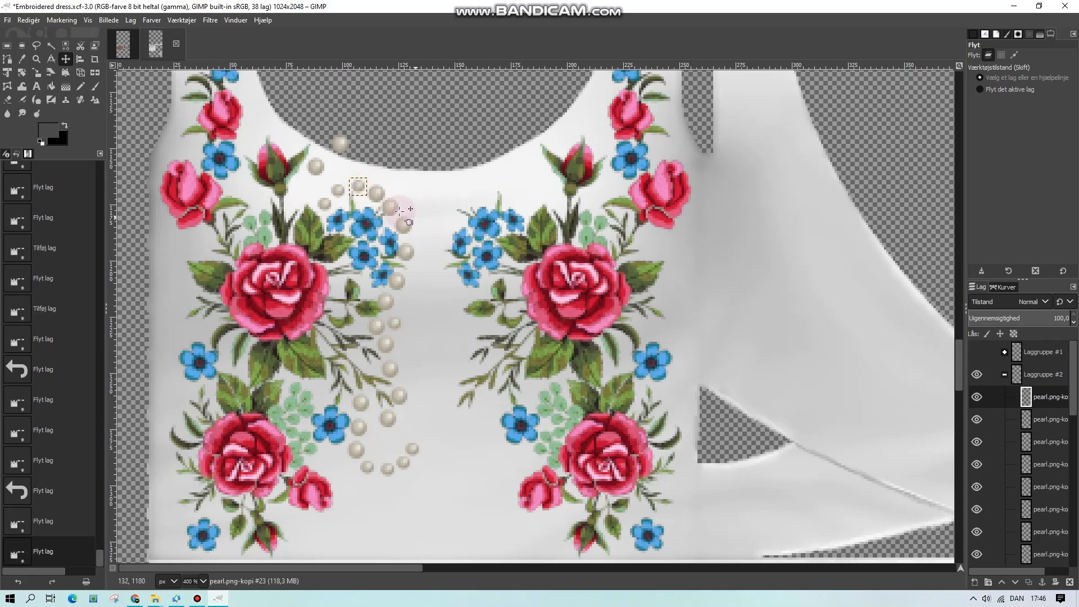
pyautogui.moveTo(404, 224); pyautogui.dragTo(406, 226)
pyautogui.moveTo(391, 207); pyautogui.dragTo(396, 209)
# - Move the lower of the two set-aside larger pearls to the end of the curve near the bodice centre
pyautogui.moveTo(317, 165); pyautogui.dragTo(389, 383)
pyautogui.scroll(-1, 417, 395)
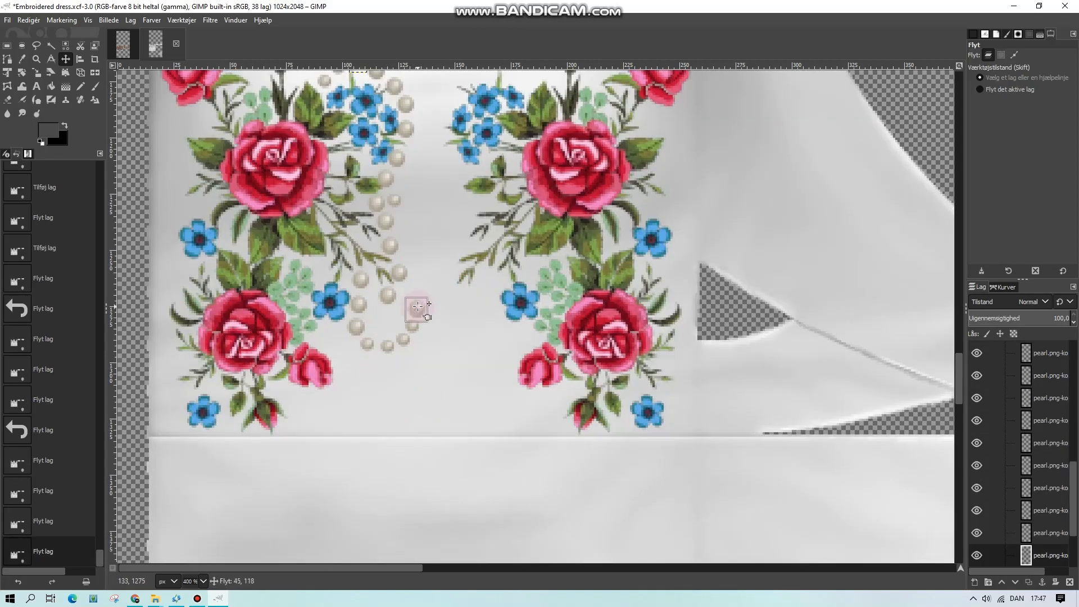
pyautogui.moveTo(418, 307); pyautogui.dragTo(418, 308)
# - Move the remaining set-aside larger pearl from the neckline down beside the small pink rose of the lower left cluster
pyautogui.scroll(3, 1017, 393)
pyautogui.scroll(1, 340, 145)
pyautogui.moveTo(340, 145); pyautogui.dragTo(378, 428)
pyautogui.scroll(-1, 378, 428)
pyautogui.scroll(2, 1043, 499)
pyautogui.moveTo(333, 332); pyautogui.dragTo(337, 354)
# - Duplicate the larger pearl twice and arrange the three pearls in a line around the lower left cluster's small pink rose
pyautogui.click(1045, 509)
pyautogui.click(1040, 550)
pyautogui.scroll(-2, 1043, 534)
pyautogui.rightClick(1046, 520)
pyautogui.click(899, 221)
pyautogui.rightClick(1045, 520)
pyautogui.click(910, 227)
pyautogui.moveTo(334, 334); pyautogui.dragTo(328, 333)
pyautogui.moveTo(338, 356); pyautogui.dragTo(340, 387)
pyautogui.rightClick(1046, 351)
pyautogui.click(963, 157)
pyautogui.scroll(1, 395, 462)
pyautogui.scroll(-1, 395, 463)
pyautogui.moveTo(327, 331); pyautogui.dragTo(322, 339)
# - Duplicate a small pearl layer several times and arrange the copies below the lower left cluster's small pink rose
pyautogui.scroll(3, 1045, 449)
pyautogui.click(1043, 402)
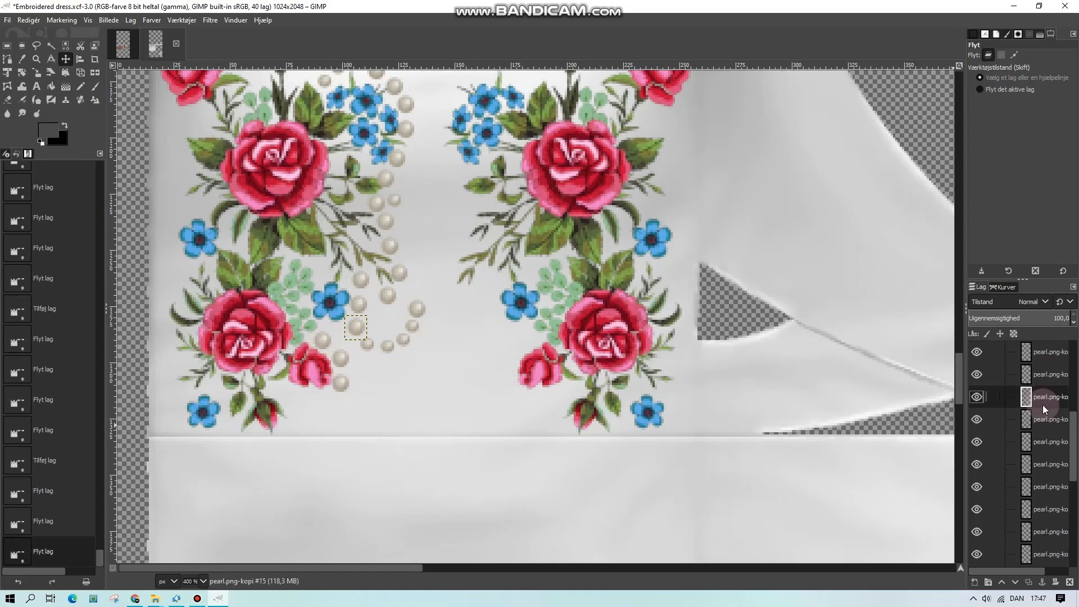
pyautogui.scroll(1, 1038, 363)
pyautogui.moveTo(388, 346); pyautogui.dragTo(313, 409)
pyautogui.rightClick(1042, 363)
pyautogui.click(918, 123)
pyautogui.rightClick(1040, 362)
pyautogui.click(905, 122)
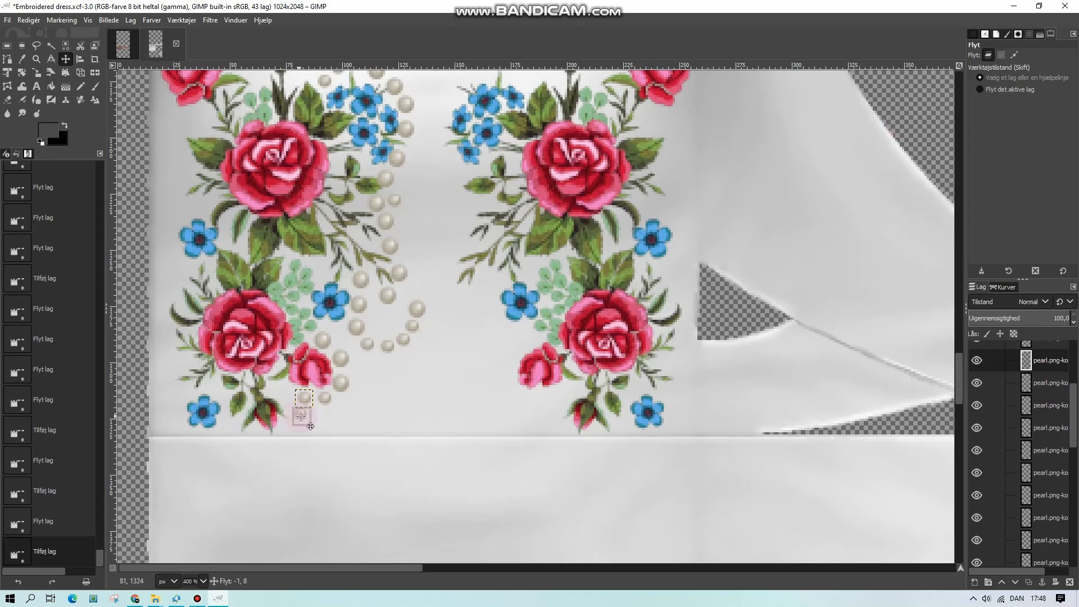
pyautogui.hotkey('ctrl', 'shift', 'd')
pyautogui.moveTo(300, 416); pyautogui.dragTo(319, 398)
# - Duplicate the pearl repeatedly and lay the copies in a scalloped row along the waist seam towards the bodice centre
pyautogui.moveTo(344, 387); pyautogui.dragTo(414, 430)
pyautogui.rightClick(1056, 364)
pyautogui.click(935, 120)
pyautogui.rightClick(1053, 363)
pyautogui.click(956, 120)
pyautogui.rightClick(1044, 365)
pyautogui.click(939, 121)
pyautogui.rightClick(1063, 362)
pyautogui.click(956, 120)
pyautogui.rightClick(1046, 363)
pyautogui.click(938, 120)
pyautogui.click(398, 431)
pyautogui.scroll(1, 711, 457)
# - Duplicate the pearl again and place the copies around the trail's upper end beside the left rosebud near the neckline
pyautogui.rightClick(1054, 360)
pyautogui.click(912, 121)
pyautogui.scroll(-1, 405, 436)
pyautogui.moveTo(414, 430); pyautogui.dragTo(324, 205)
pyautogui.rightClick(1038, 363)
pyautogui.click(921, 121)
pyautogui.scroll(2, 393, 337)
pyautogui.rightClick(1049, 362)
pyautogui.click(918, 120)
pyautogui.moveTo(297, 185); pyautogui.dragTo(334, 171)
# - Duplicate the pearl to finish the trail with one copy below the neckline and one at the outer end of the waist row
pyautogui.rightClick(1041, 418)
pyautogui.click(927, 128)
pyautogui.hotkey('ctrl', 'shift', 'd')
pyautogui.moveTo(313, 166); pyautogui.dragTo(415, 303)
pyautogui.rightClick(1045, 421)
pyautogui.click(916, 128)
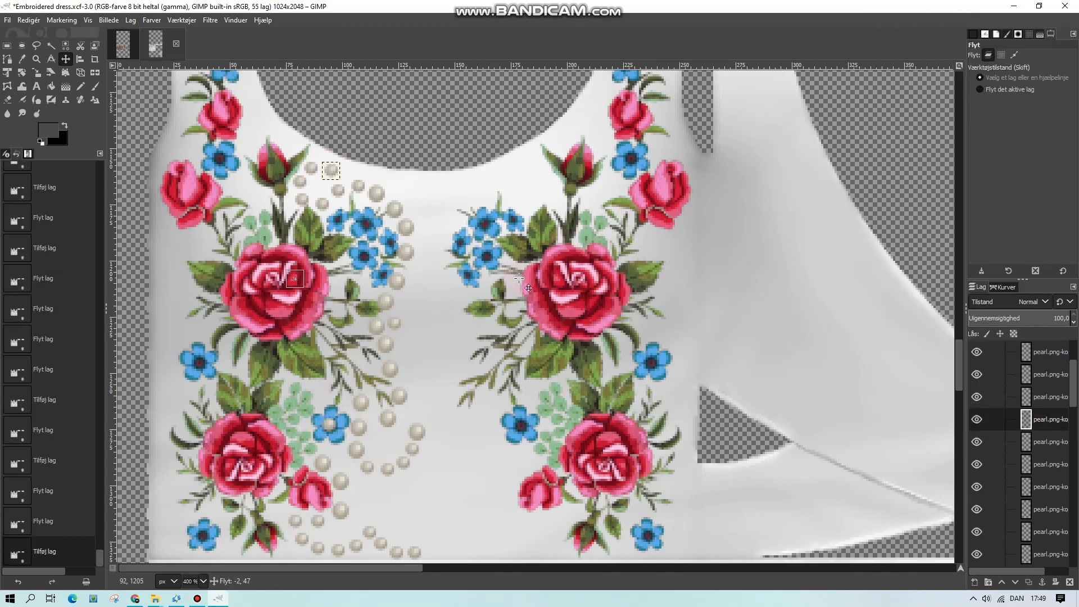
pyautogui.moveTo(519, 278); pyautogui.dragTo(388, 320)
pyautogui.scroll(-1, 518, 278)
pyautogui.moveTo(300, 436); pyautogui.dragTo(295, 433)
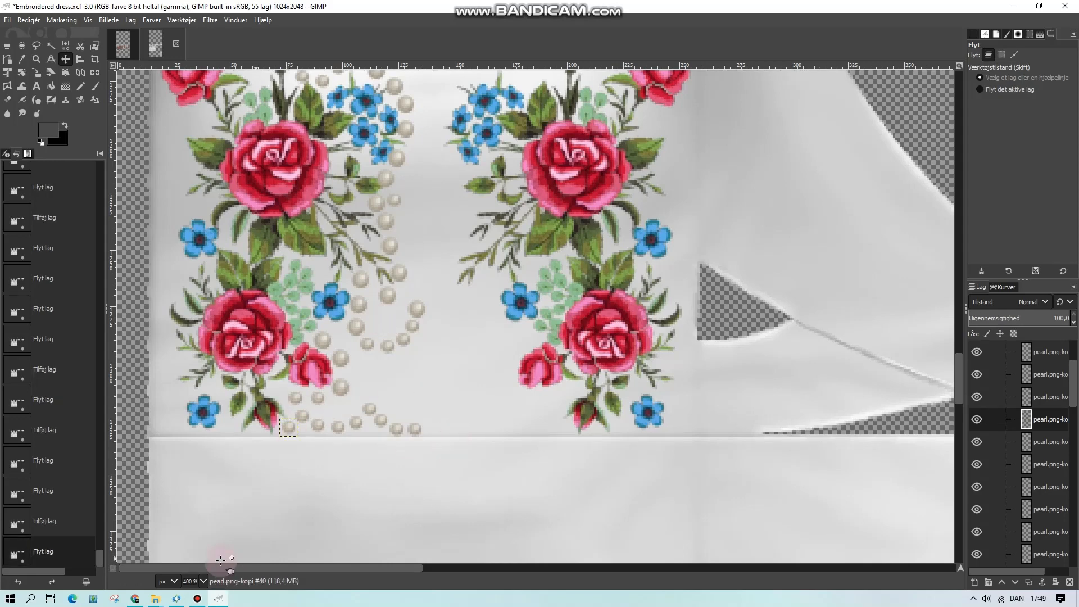
# - Hide the flower group, the Lag layer and the Embroidered dress layer, leaving only the pearl copies visible
pyautogui.click(202, 580)
pyautogui.click(194, 494)
pyautogui.moveTo(486, 569); pyautogui.dragTo(518, 569)
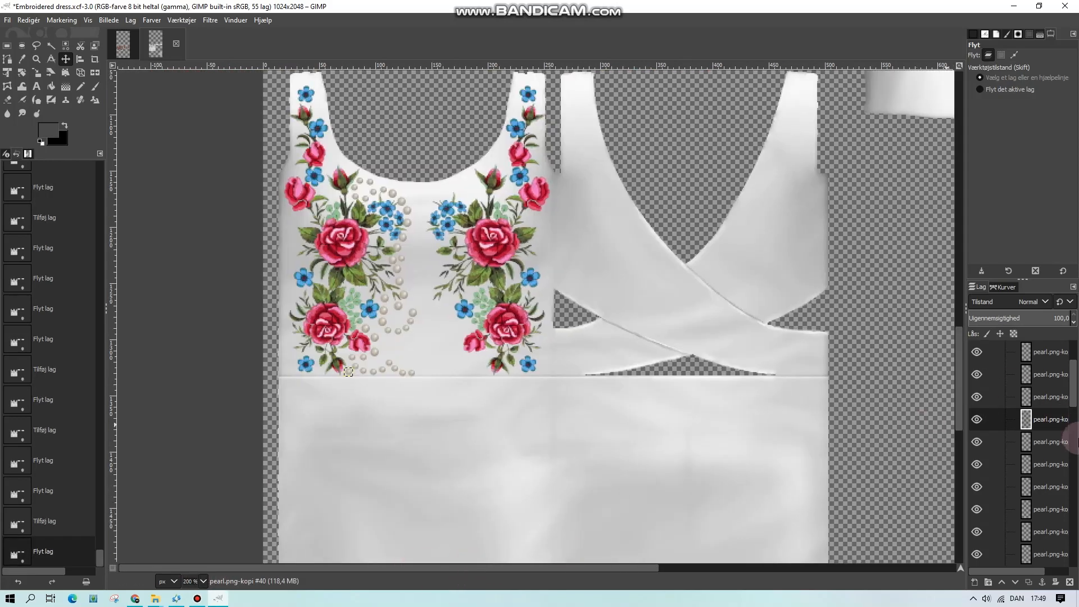
pyautogui.scroll(3, 1043, 393)
pyautogui.click(1005, 375)
pyautogui.click(1005, 374)
pyautogui.scroll(-20, 1026, 444)
pyautogui.click(976, 511)
pyautogui.click(977, 534)
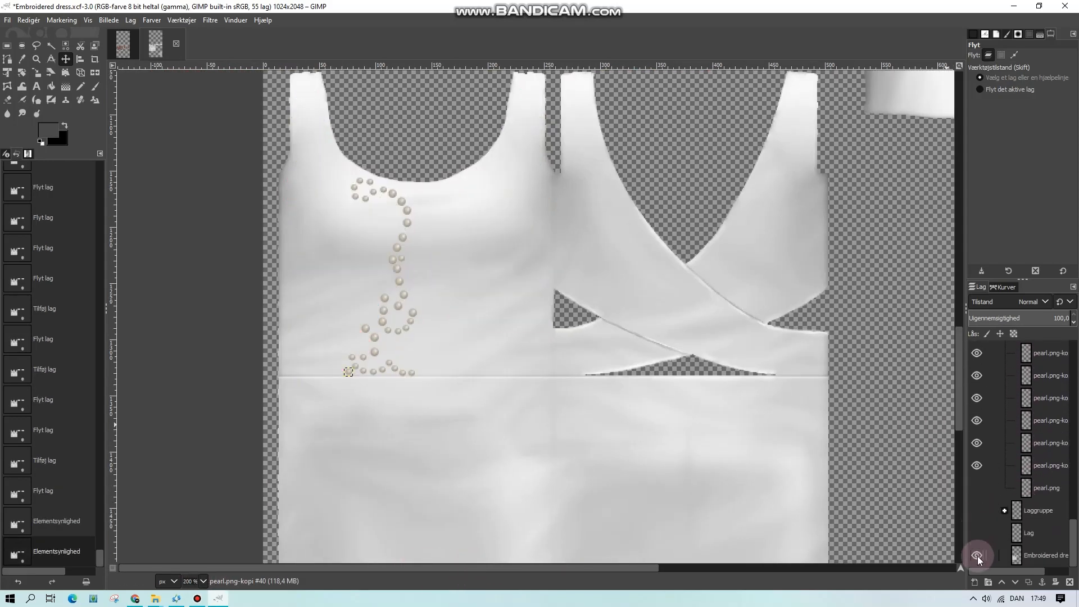
pyautogui.click(977, 555)
# - Merge the visible pearl layers into one and show the Embroidered dress, Lag and Laggruppe layers again
pyautogui.rightClick(1034, 481)
pyautogui.click(945, 452)
pyautogui.click(950, 509)
pyautogui.click(976, 486)
pyautogui.click(976, 464)
pyautogui.click(974, 442)
# - Duplicate the merged pearl layer, flip the copy horizontally and position it as a mirrored trail on the right half of the bodice
pyautogui.rightClick(1043, 398)
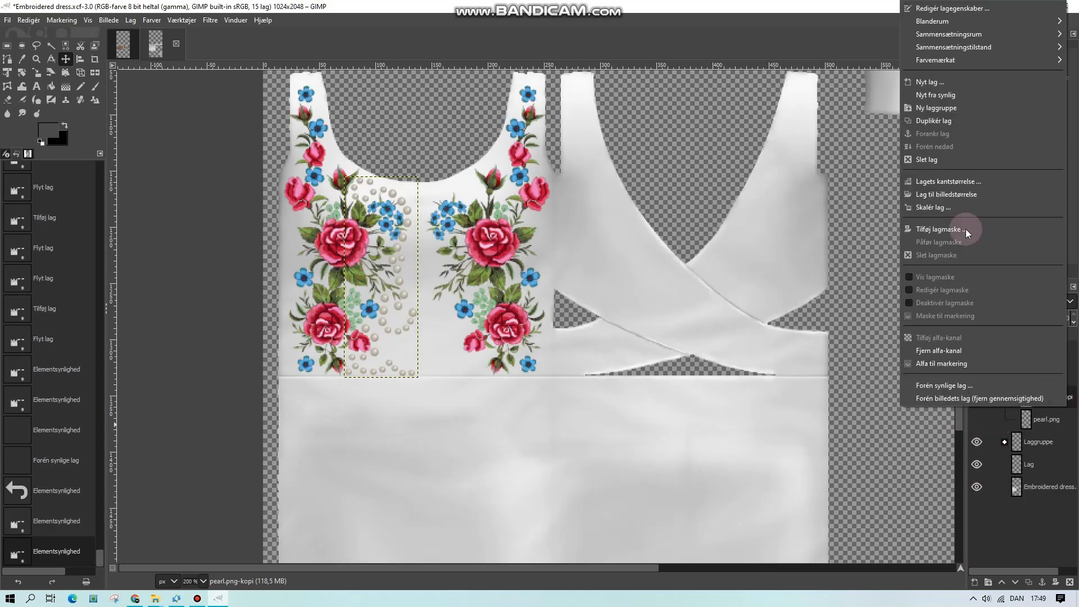
pyautogui.click(945, 122)
pyautogui.click(130, 20)
pyautogui.moveTo(169, 174)
pyautogui.click(297, 171)
pyautogui.moveTo(402, 203); pyautogui.dragTo(474, 200)
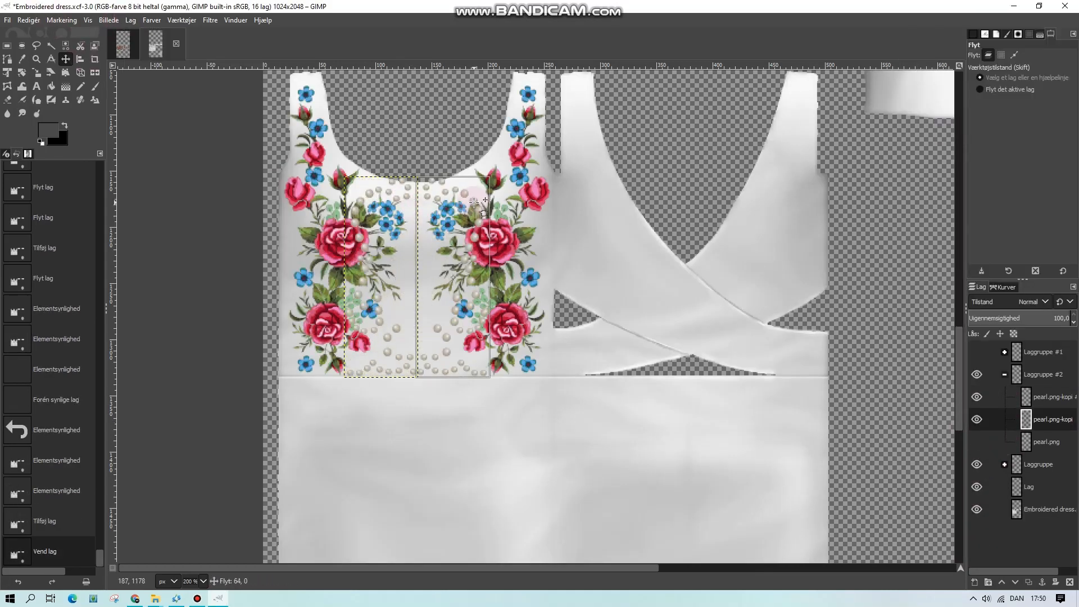
pyautogui.click(45, 521)
pyautogui.moveTo(365, 232); pyautogui.dragTo(438, 232)
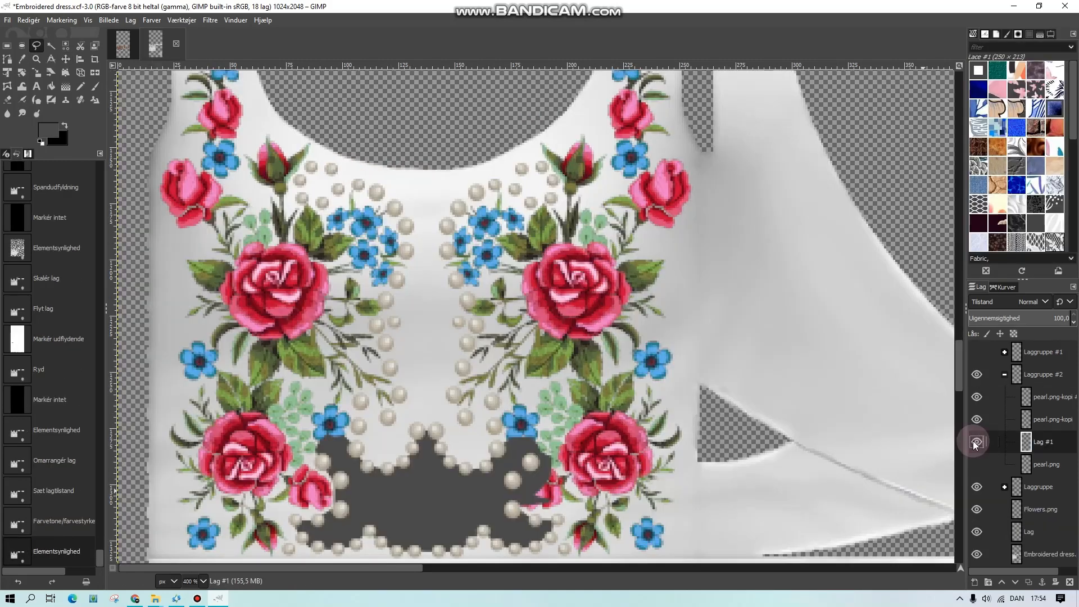
# - Hide Lag #1 and outline the central bodice panel between the two pearl trails and the neckline with Free Select
pyautogui.click(977, 442)
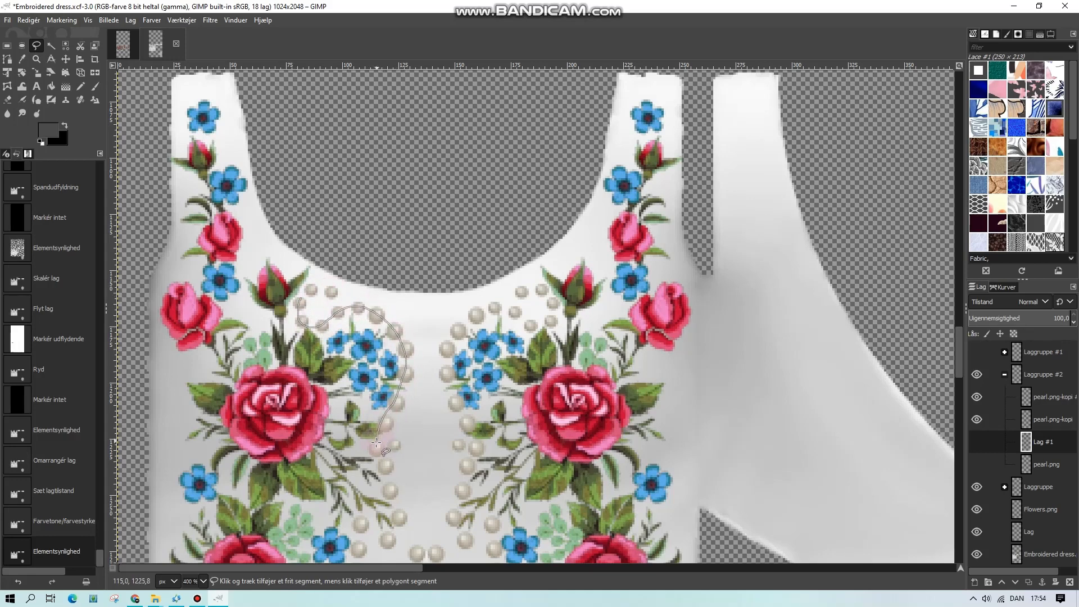
pyautogui.scroll(-5, 398, 517)
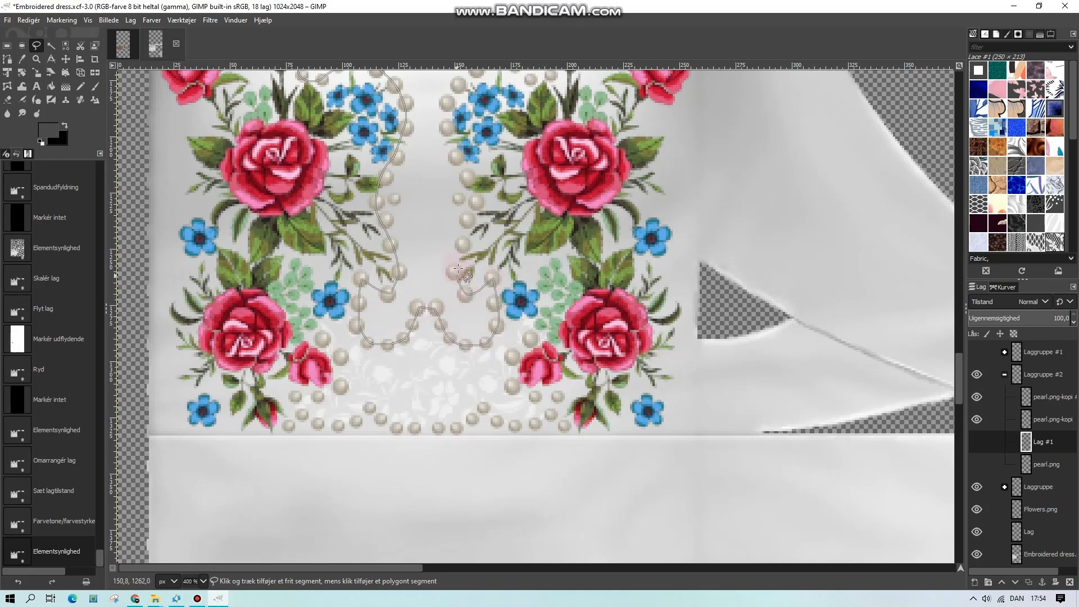
pyautogui.scroll(2, 462, 241)
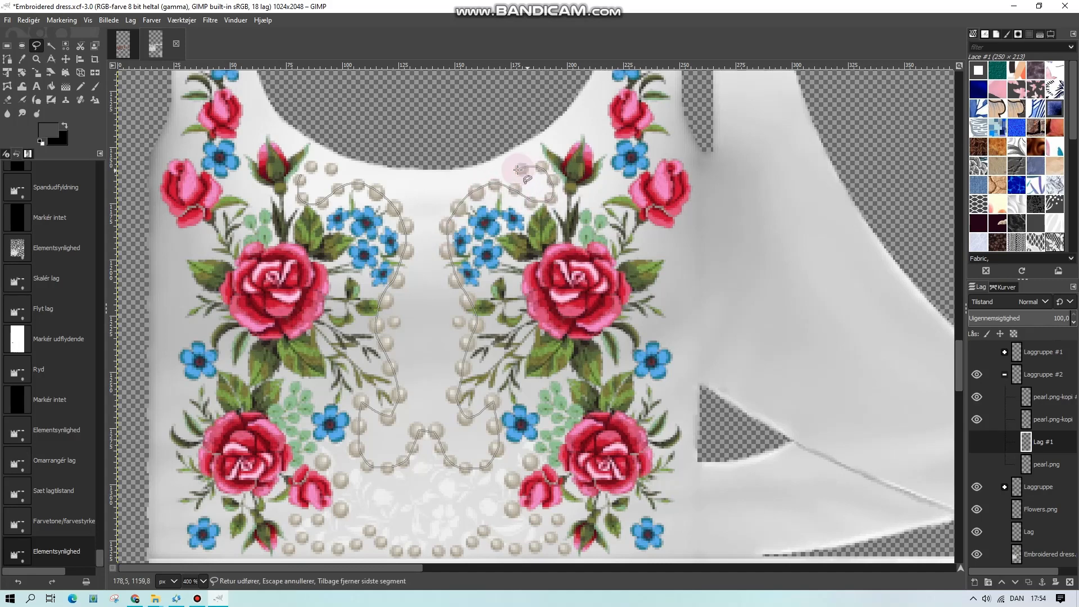
pyautogui.click(483, 178)
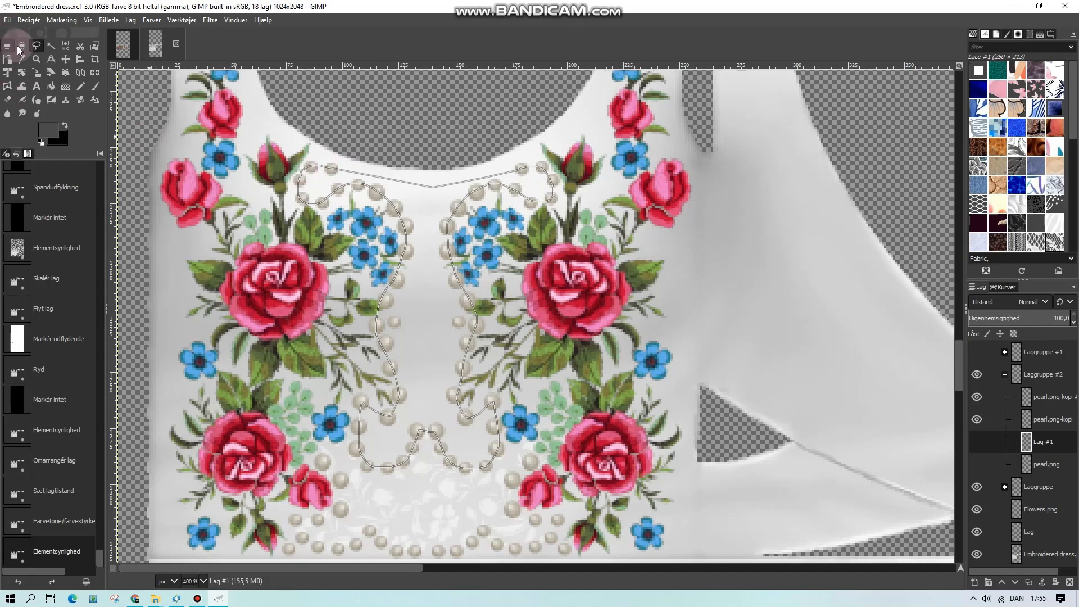
pyautogui.click(18, 47)
# - Replace Lag #1 with a new layer, fill the selected central panel with dark grey and clear the selection
pyautogui.click(1069, 582)
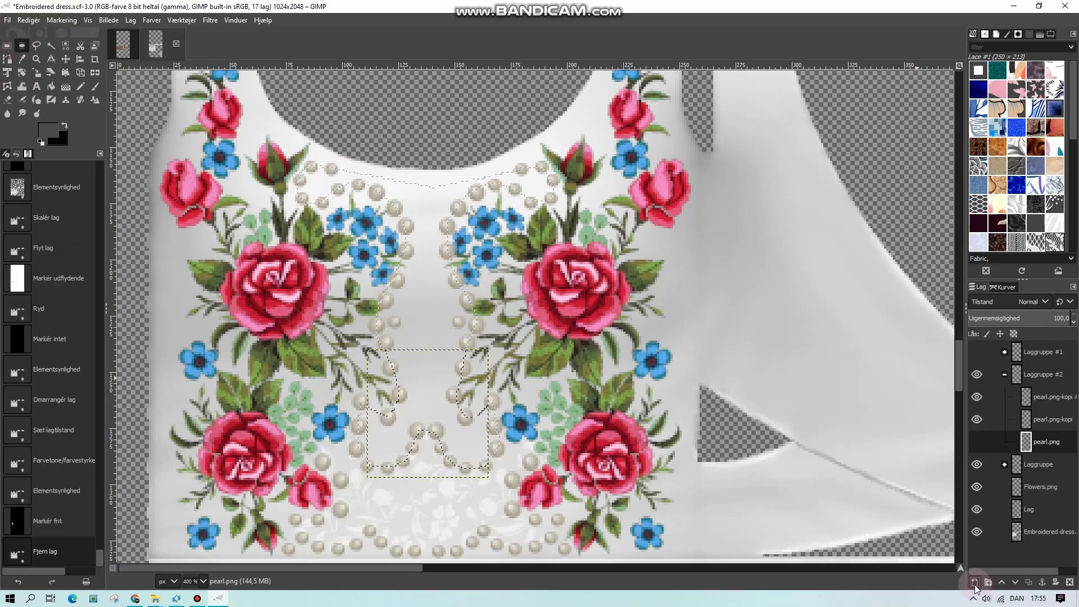
pyautogui.click(975, 584)
pyautogui.click(995, 575)
pyautogui.hotkey('shift', 'b')
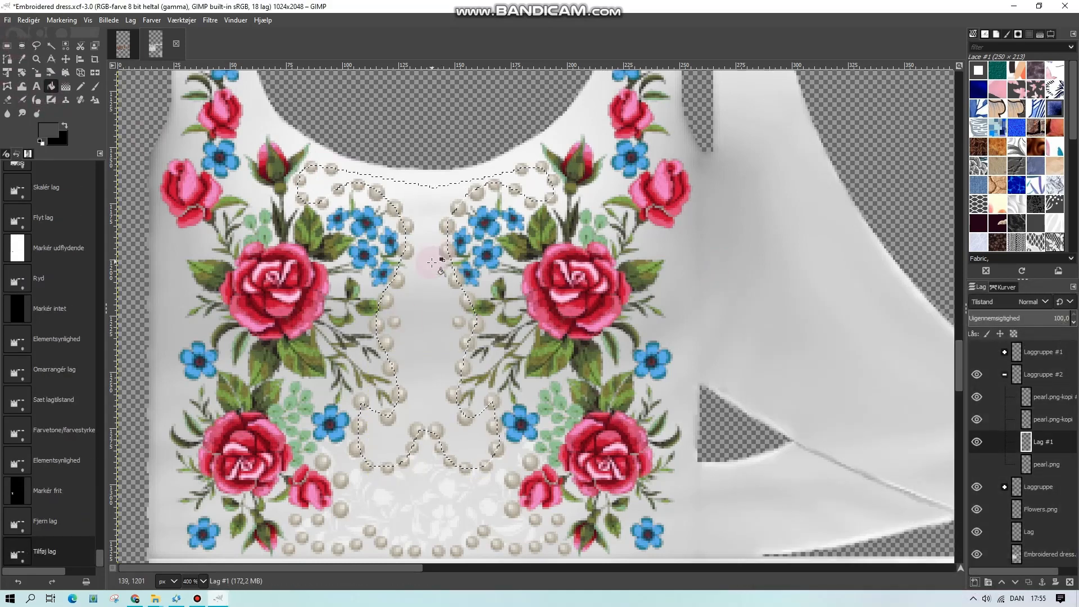
pyautogui.click(431, 262)
pyautogui.press('r')
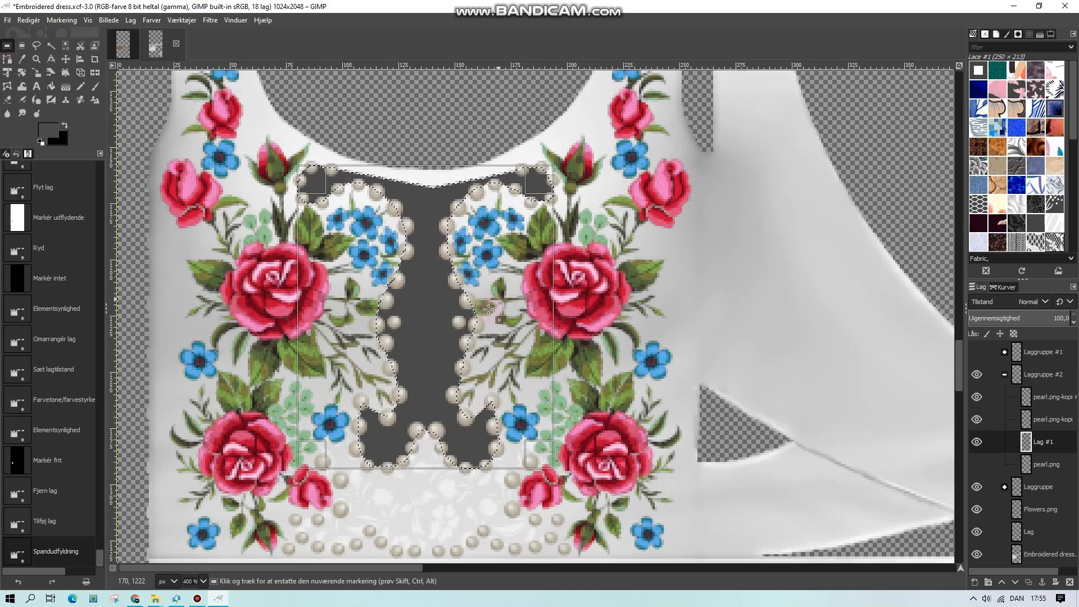
pyautogui.hotkey('ctrl', 'shift', 'a')
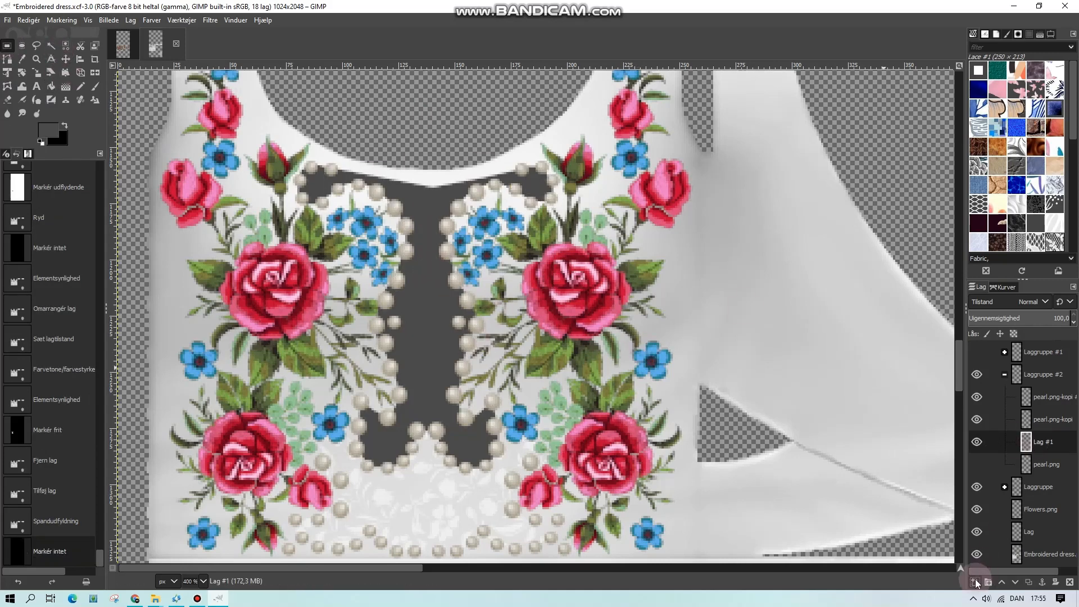
# - Add a new layer above the grey panel and fill it with the Fishnet pattern
pyautogui.click(975, 583)
pyautogui.press('Return')
pyautogui.moveTo(978, 204); pyautogui.dragTo(475, 271)
# - Try scaling the fishnet layer down and moving it over the bodice, reverting to the unscaled pattern
pyautogui.click(131, 20)
pyautogui.click(155, 224)
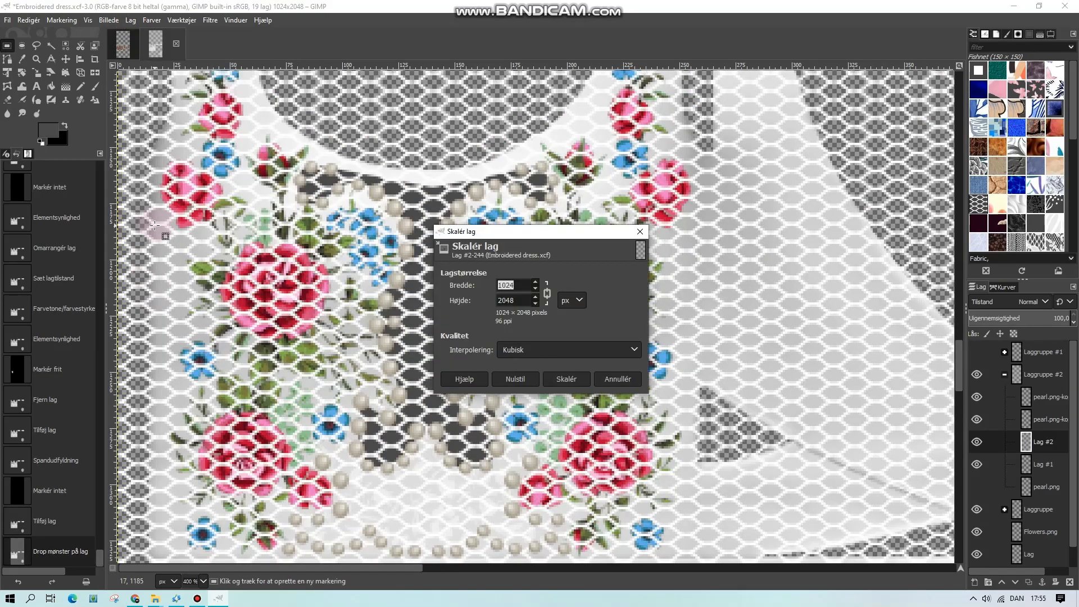
pyautogui.click(566, 379)
pyautogui.press('m')
pyautogui.moveTo(947, 245); pyautogui.dragTo(314, 304)
pyautogui.click(56, 492)
# - Scale the fishnet layer down to a finer mesh and move it over the bodice front
pyautogui.click(130, 20)
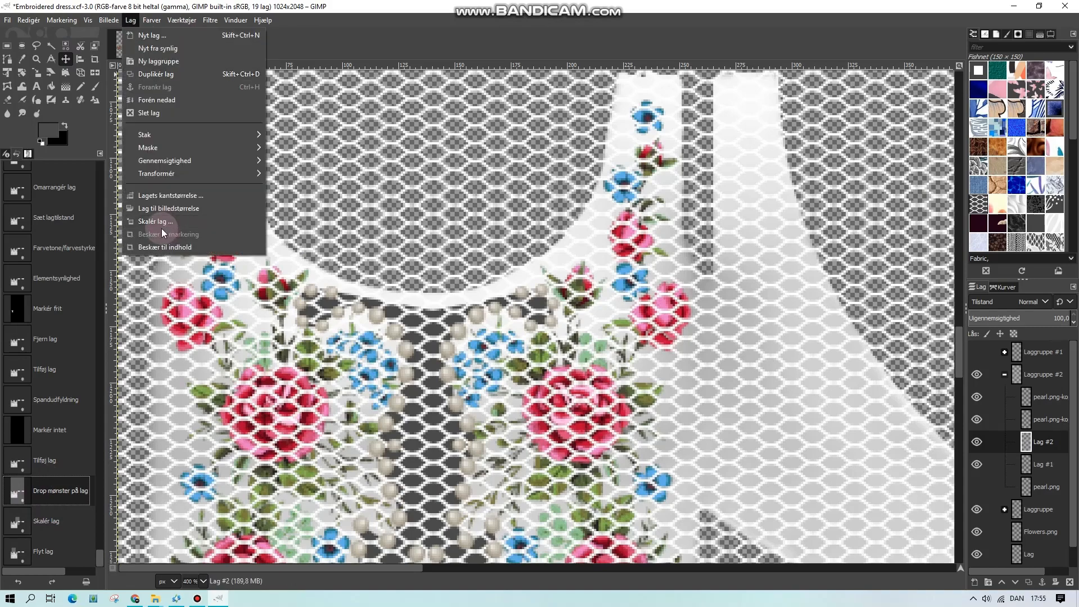
pyautogui.click(168, 222)
pyautogui.click(578, 381)
pyautogui.moveTo(878, 229); pyautogui.dragTo(380, 270)
pyautogui.scroll(-2, 437, 258)
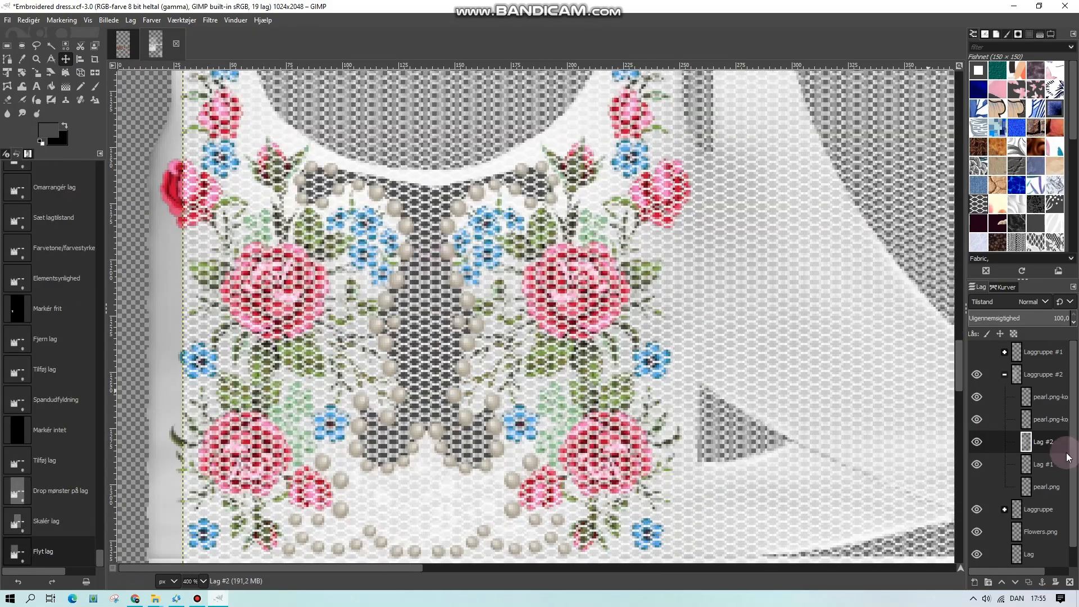
pyautogui.moveTo(590, 459); pyautogui.dragTo(599, 511)
pyautogui.click(429, 200)
# - Draw a Free Select outline around the front bodice area, from below the neckline past the waist seam
pyautogui.press('f')
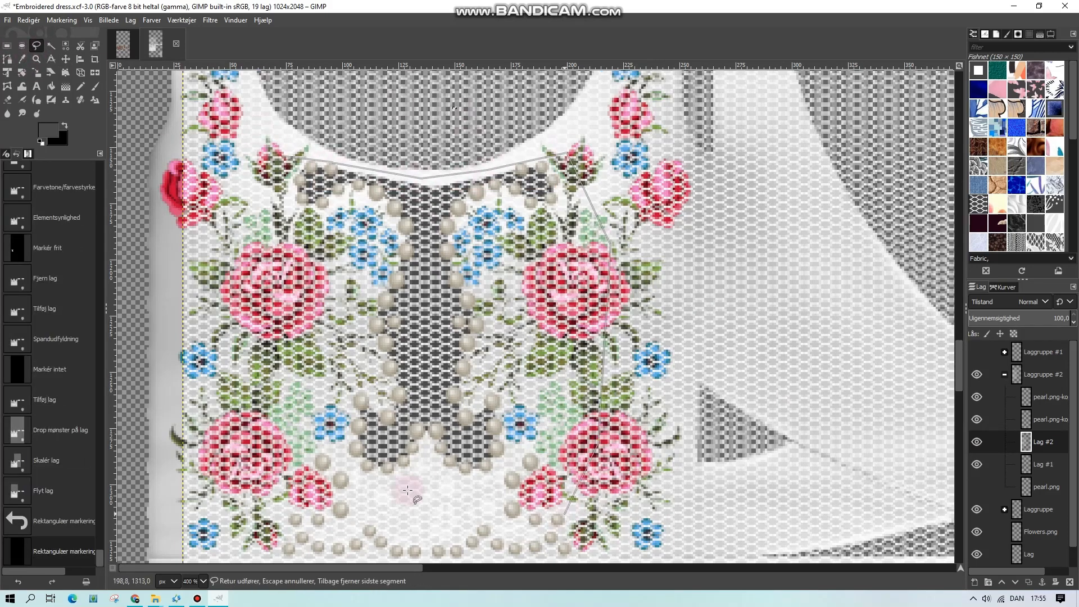
pyautogui.click(357, 487)
pyautogui.click(274, 453)
pyautogui.scroll(-2, 274, 452)
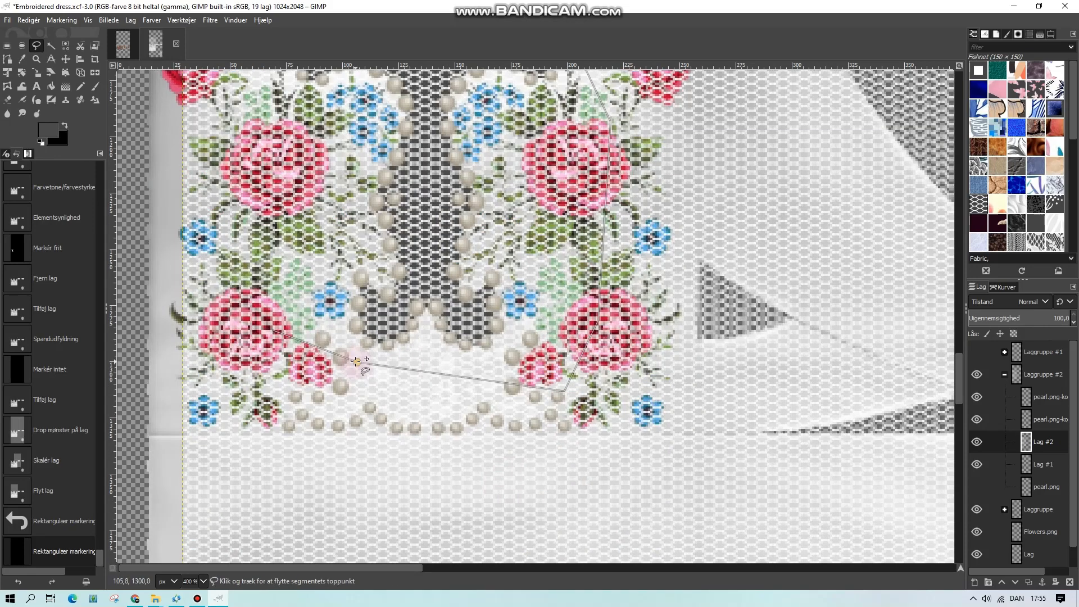
pyautogui.moveTo(357, 362); pyautogui.dragTo(628, 448)
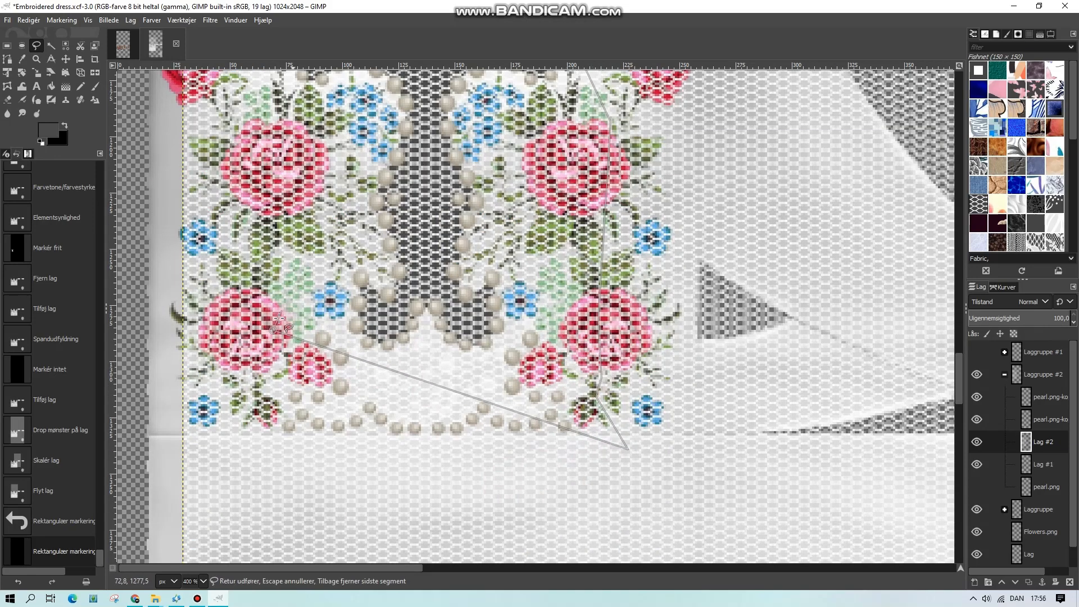
pyautogui.scroll(2, 231, 229)
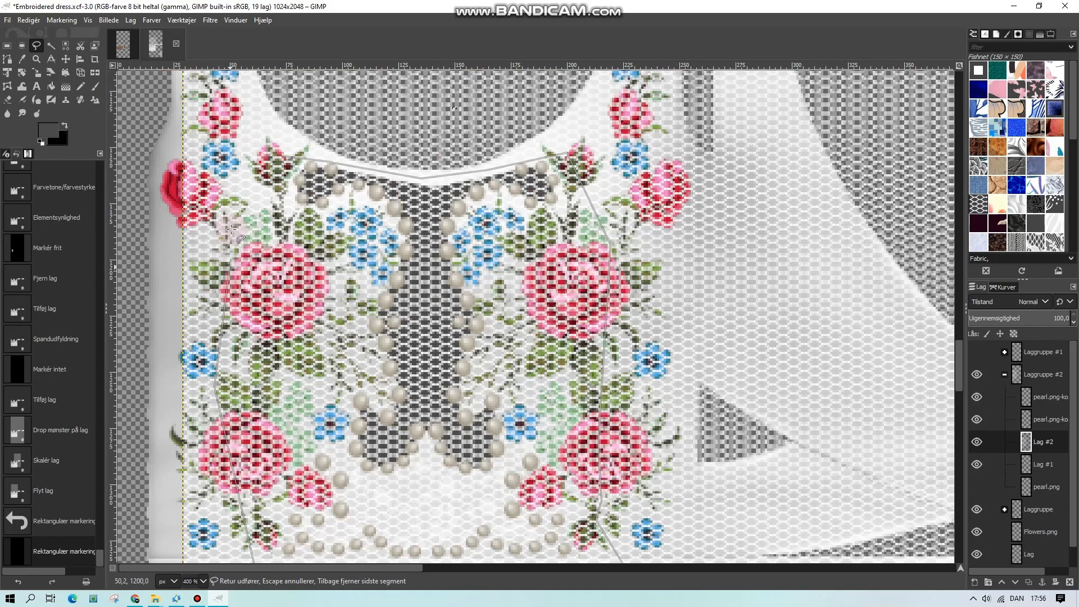
pyautogui.click(281, 155)
pyautogui.click(22, 46)
# - Invert the selection, delete the fishnet outside the bodice area and clear the selection
pyautogui.rightClick(470, 297)
pyautogui.moveTo(506, 340)
pyautogui.click(565, 374)
pyautogui.press('Delete')
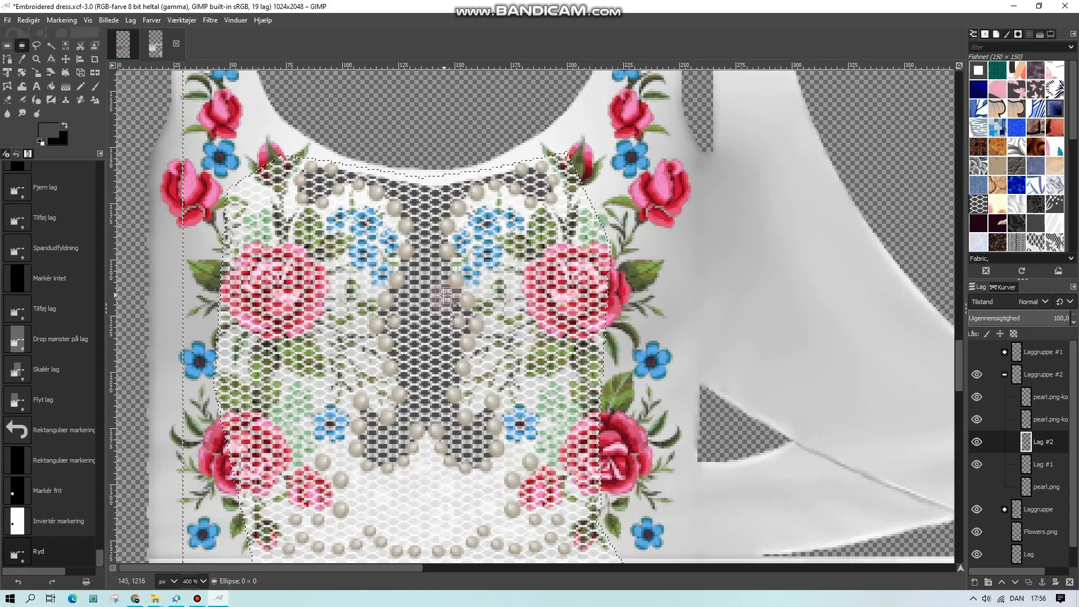
pyautogui.hotkey('ctrl', 'shift', 'a')
# - Move the fishnet layer to the bottom of the layer stack and select the grey panel on Lag #1 with Fuzzy Select
pyautogui.moveTo(1051, 543); pyautogui.dragTo(1049, 568)
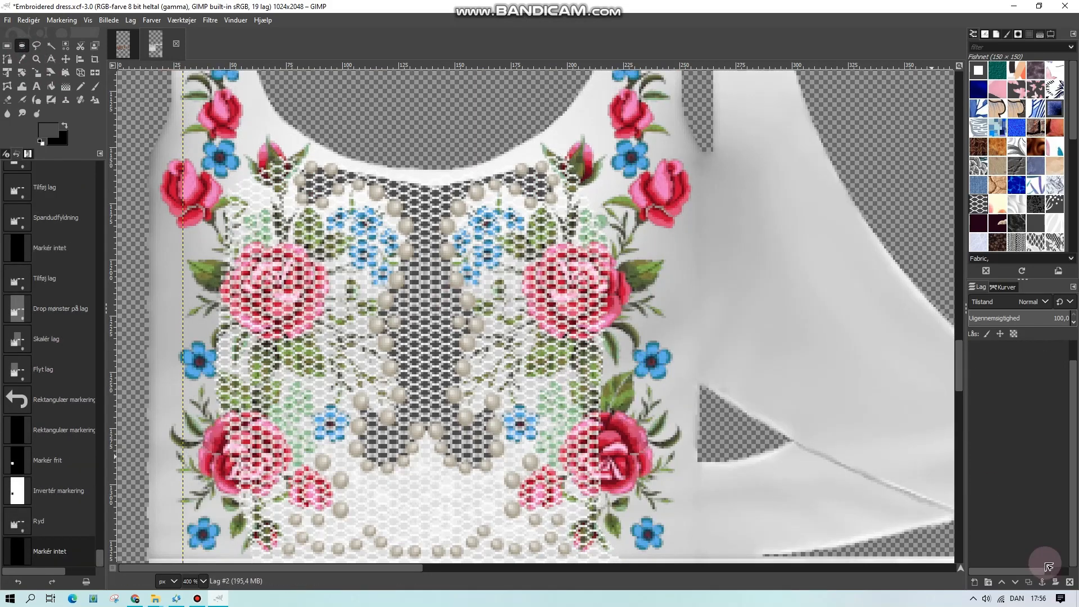
pyautogui.click(1039, 420)
pyautogui.click(49, 48)
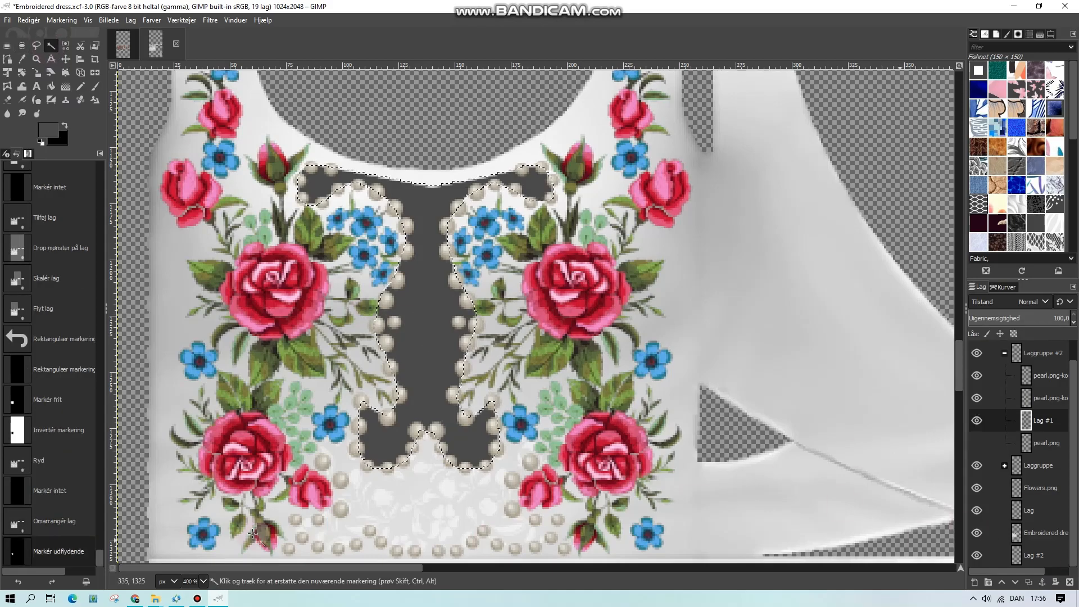
# - Switch to Sims 4 Studio and export the dress's Diffuse texture as the PNG file "Base tex"
pyautogui.click(176, 598)
pyautogui.click(567, 297)
pyautogui.write('Bas')
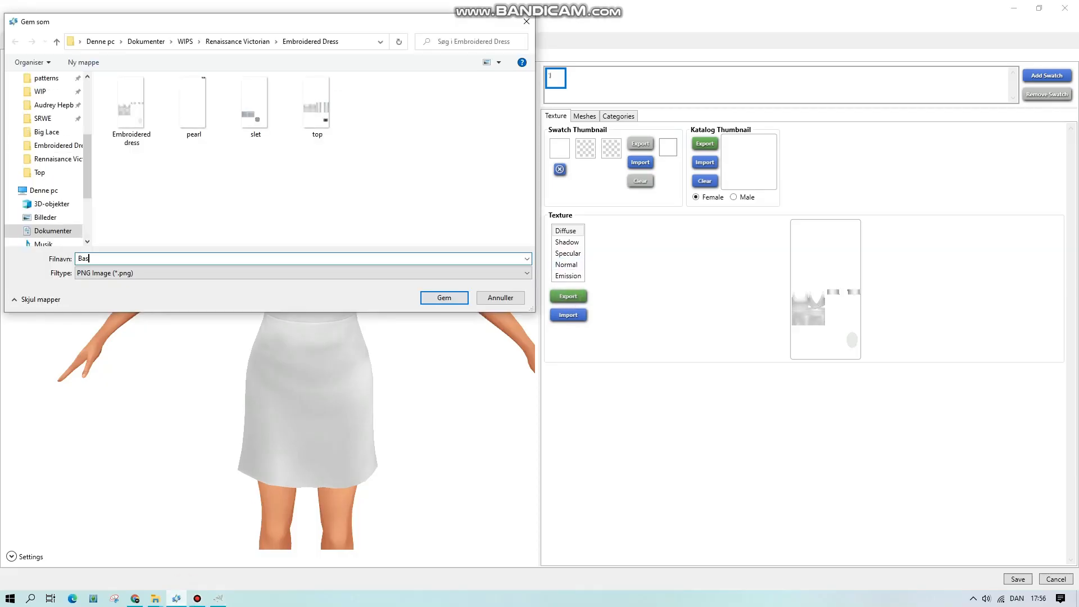
pyautogui.write('e te')
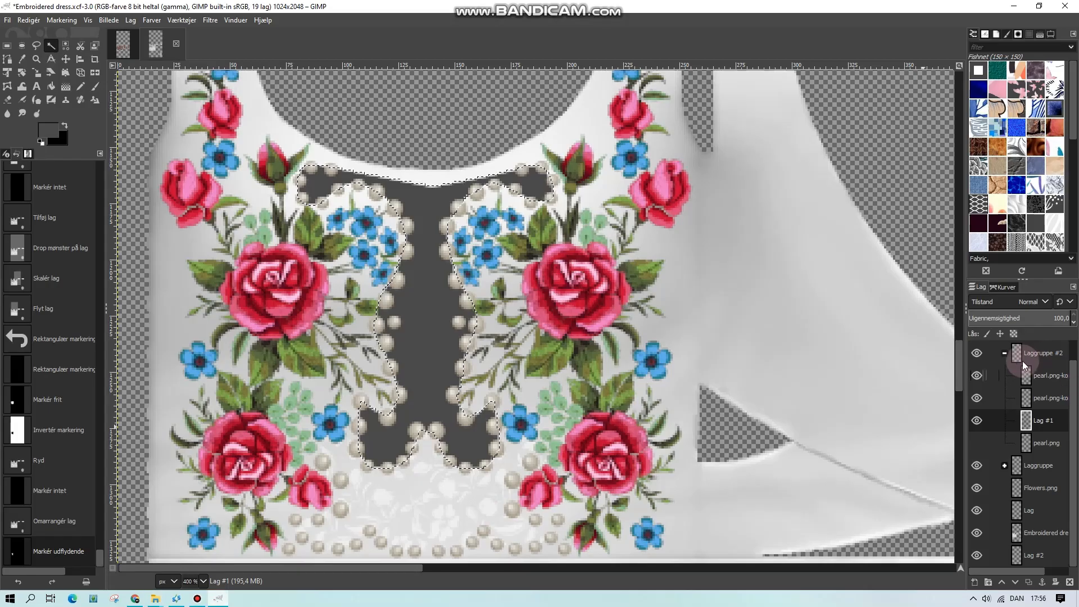
# - Back in GIMP, hide Lag #1, delete the selected panel area from the Embroidered dress layer and clear the selection
pyautogui.click(976, 421)
pyautogui.click(1045, 532)
pyautogui.press('Delete')
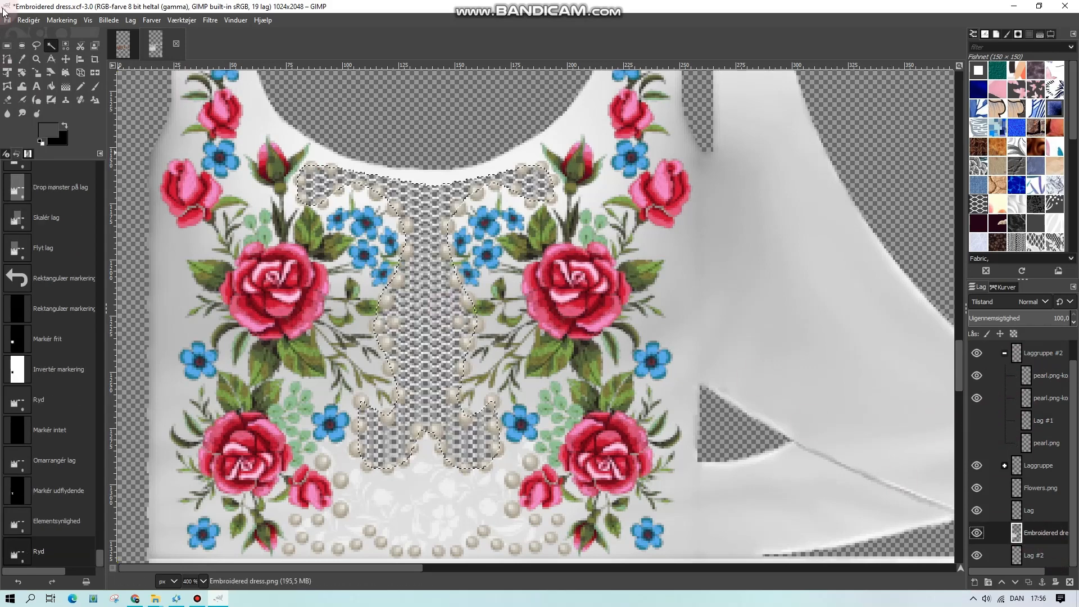
pyautogui.click(8, 46)
pyautogui.click(564, 361)
# - Zoom out to 100 % and delete the Flowers.png layer
pyautogui.click(203, 581)
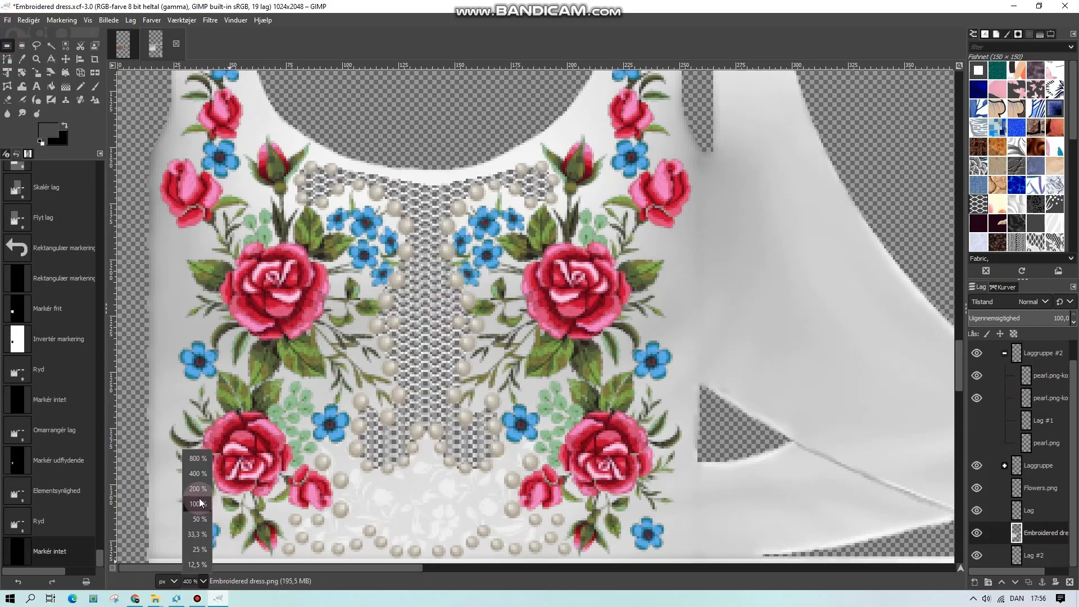
pyautogui.click(197, 501)
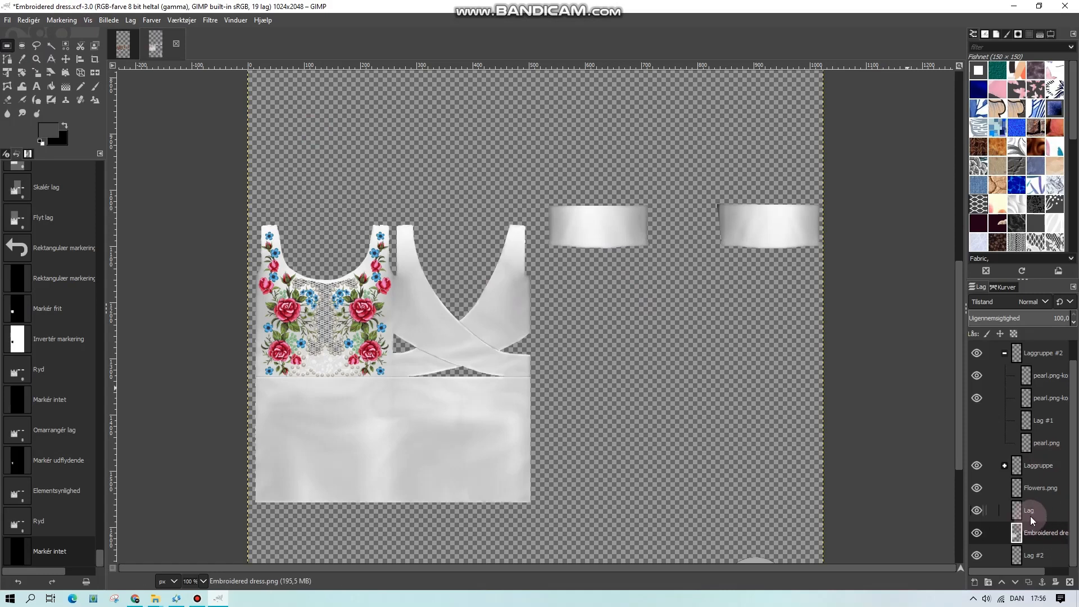
pyautogui.click(977, 487)
pyautogui.click(1039, 487)
pyautogui.click(1069, 582)
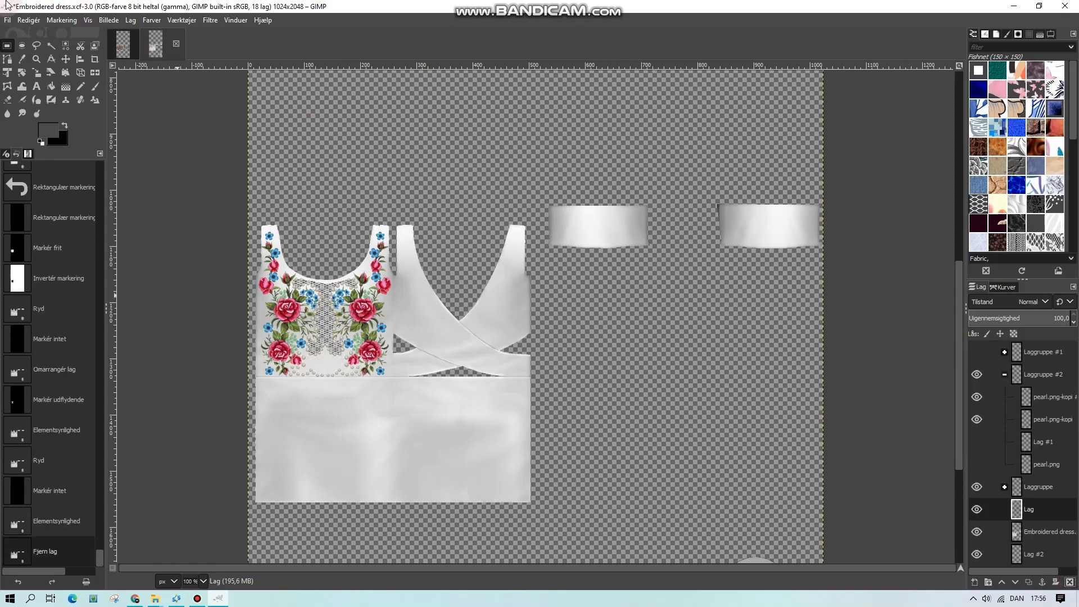
# - Export the image as Embroidered dress.png in the Embroidered Dress folder, overwriting the existing file
pyautogui.click(7, 20)
pyautogui.click(34, 185)
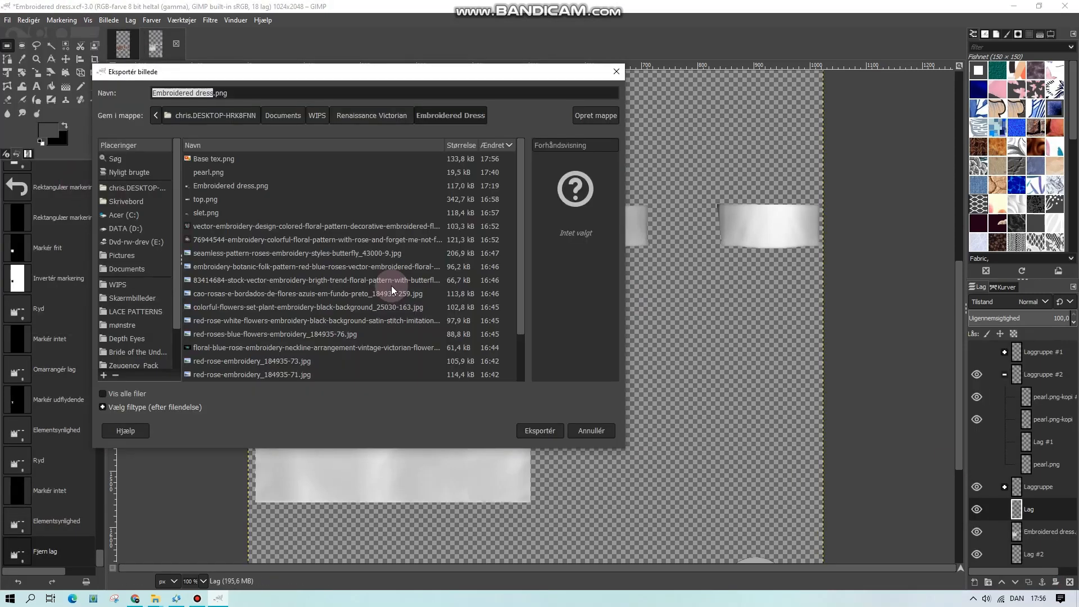
pyautogui.press('Return')
pyautogui.click(399, 312)
pyautogui.moveTo(180, 602)
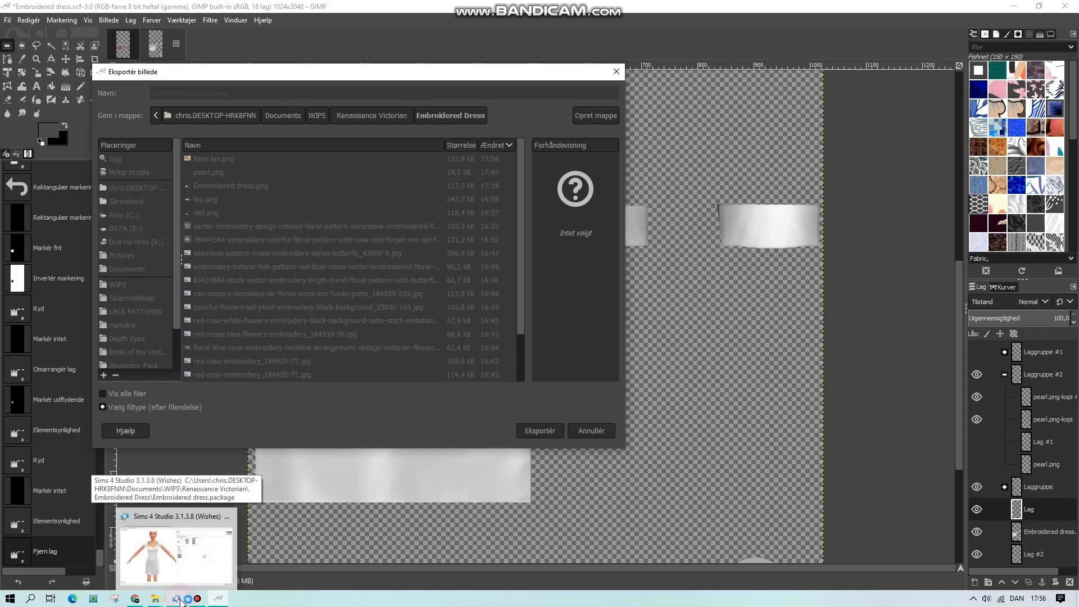
# - Complete the PNG export, switch to Sims 4 Studio, add a swatch and import Embroidered dress as its Diffuse texture
pyautogui.click(537, 420)
pyautogui.click(176, 598)
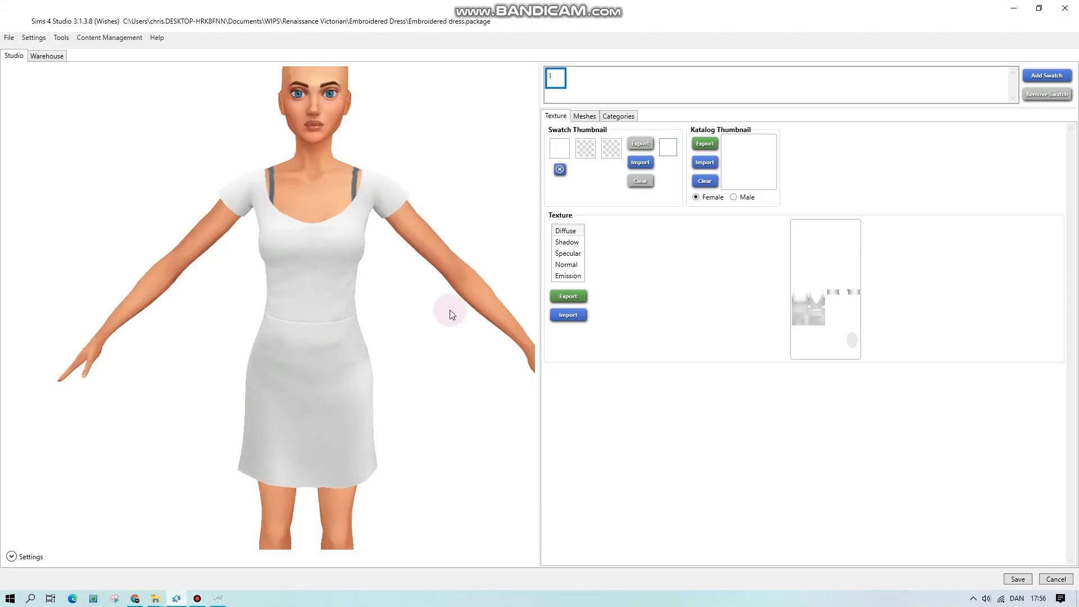
pyautogui.click(1048, 76)
pyautogui.click(570, 315)
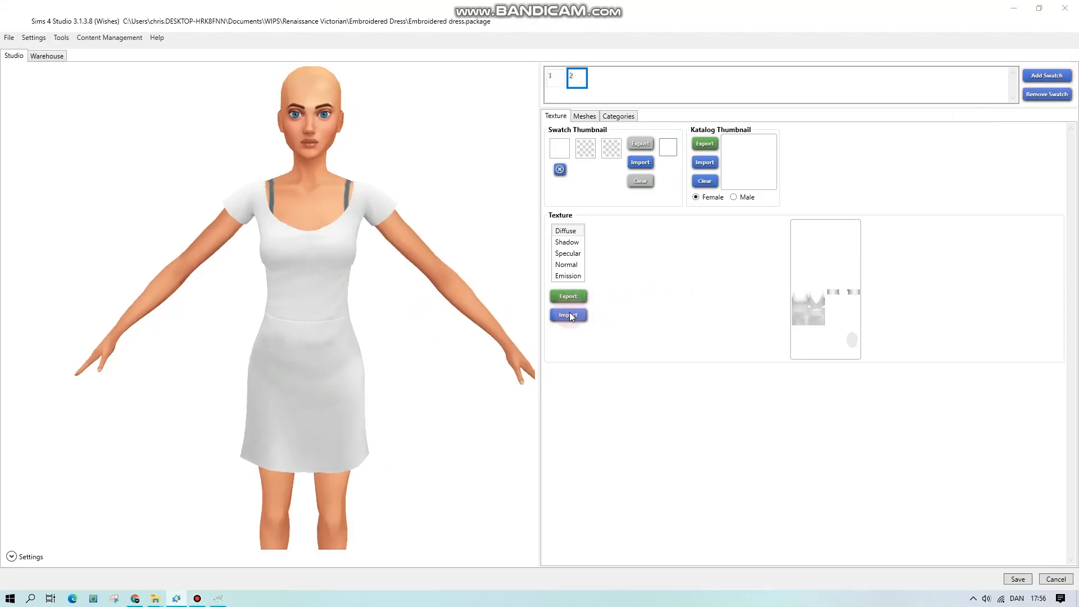
pyautogui.doubleClick(205, 143)
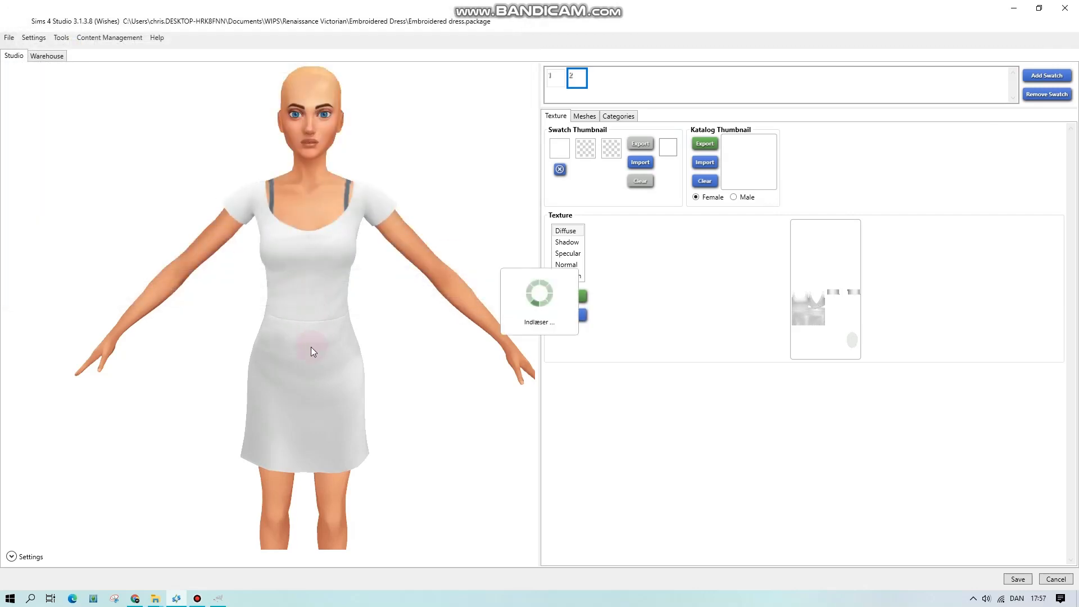
pyautogui.scroll(5, 311, 346)
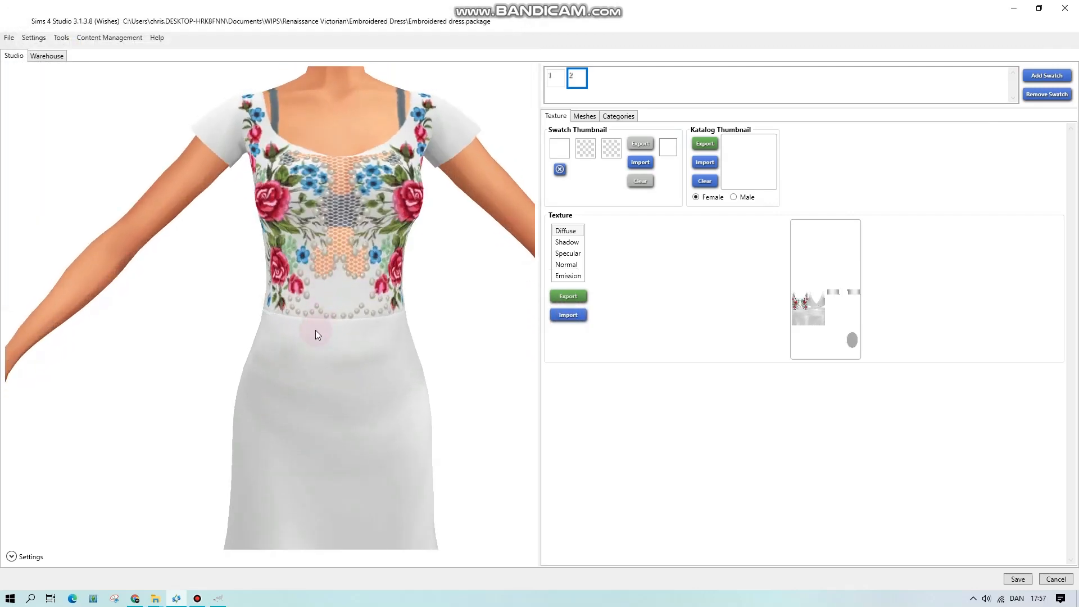
pyautogui.scroll(-5, 318, 335)
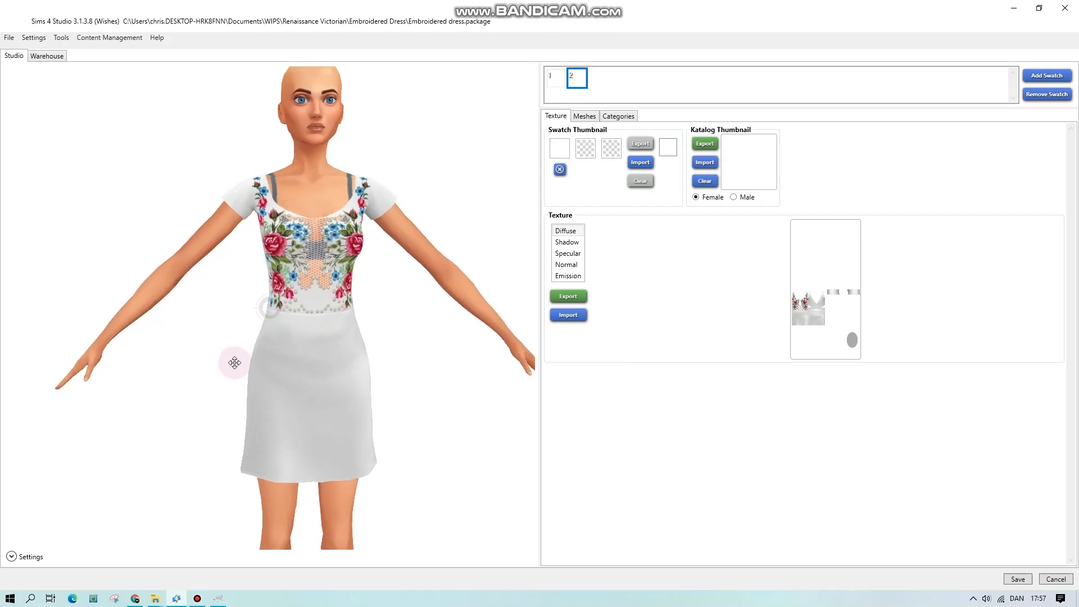
pyautogui.scroll(5, 275, 354)
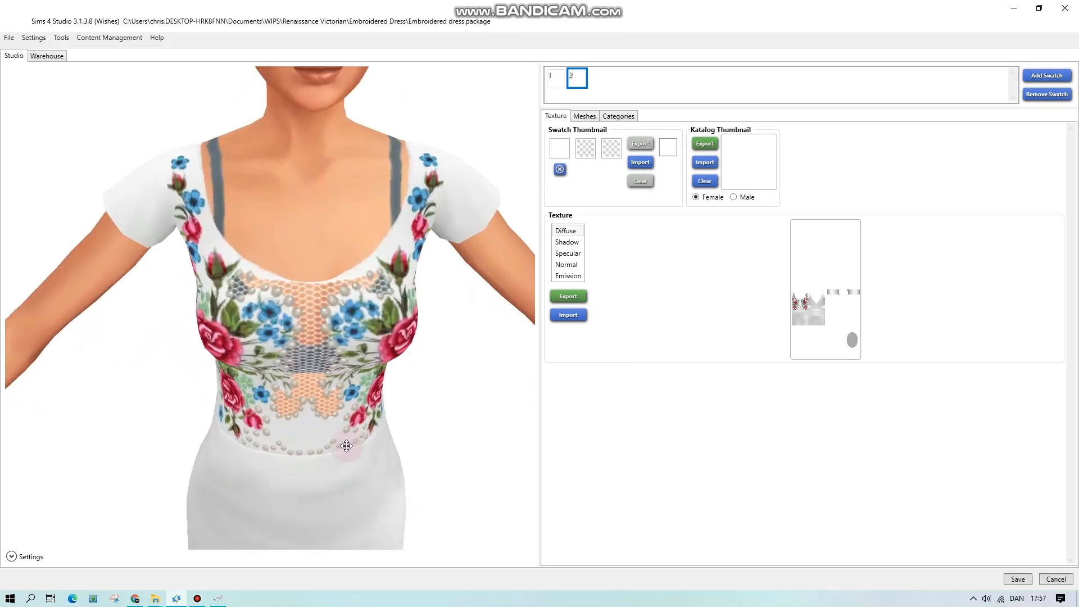
pyautogui.moveTo(346, 446)
pyautogui.mouseDown()
pyautogui.moveTo(325, 558)
pyautogui.moveTo(329, 458)
pyautogui.mouseUp()
# - Back in GIMP at 400 % zoom, revert the history to before the centre panel was cleared, and delete the Flowers.png layer
pyautogui.click(218, 599)
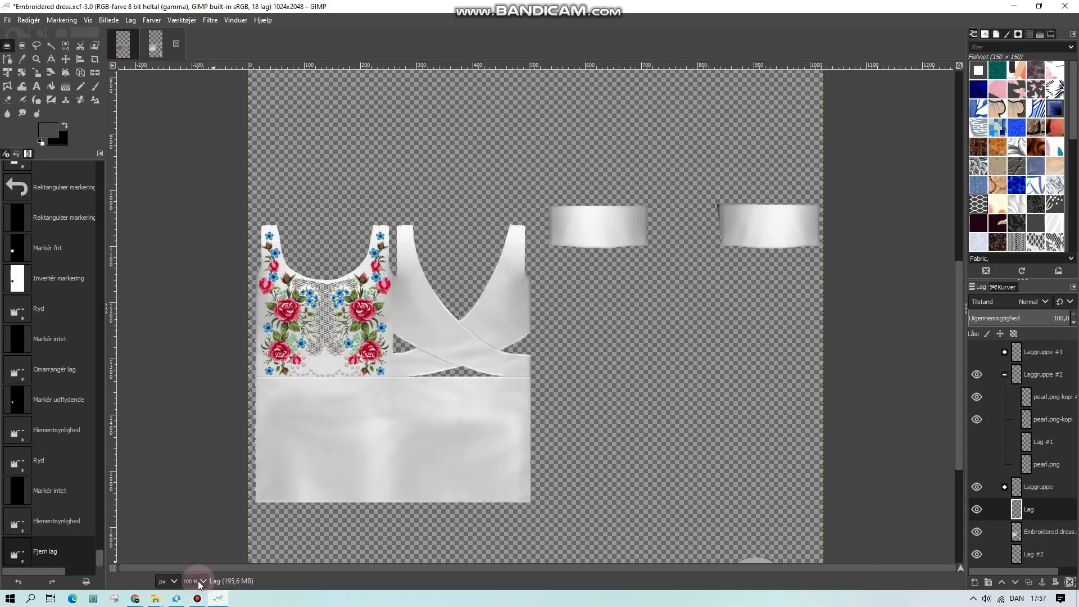
pyautogui.click(194, 474)
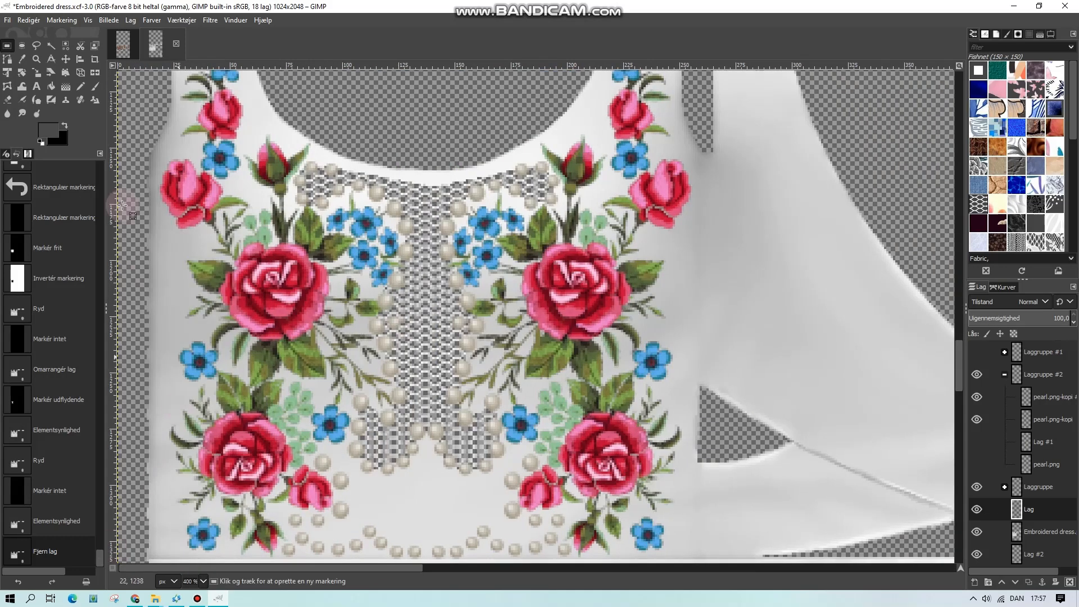
pyautogui.click(46, 421)
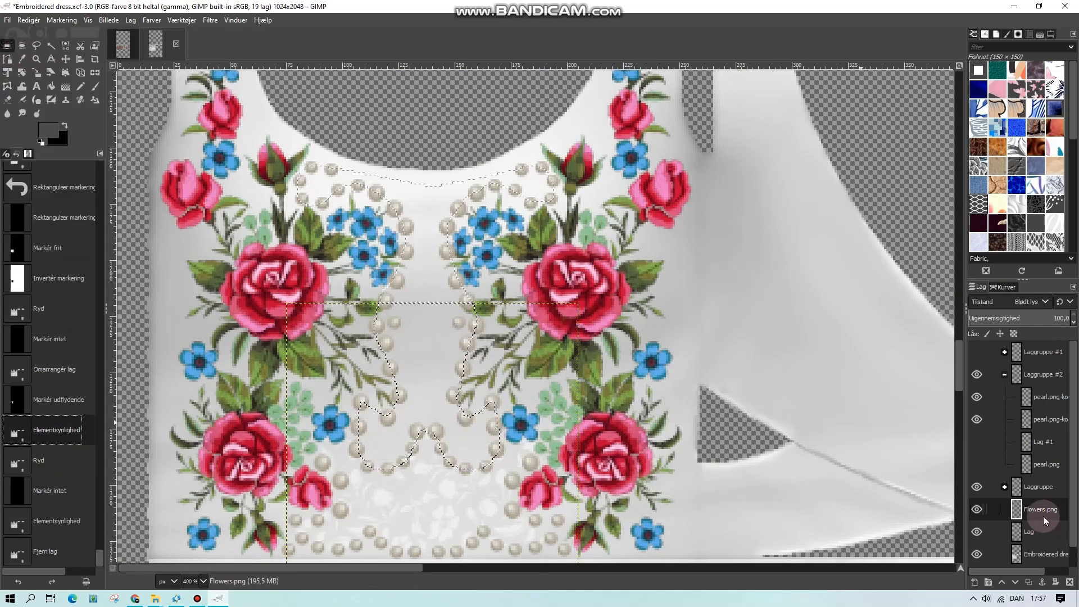
pyautogui.click(1043, 552)
pyautogui.click(1037, 507)
pyautogui.click(1069, 582)
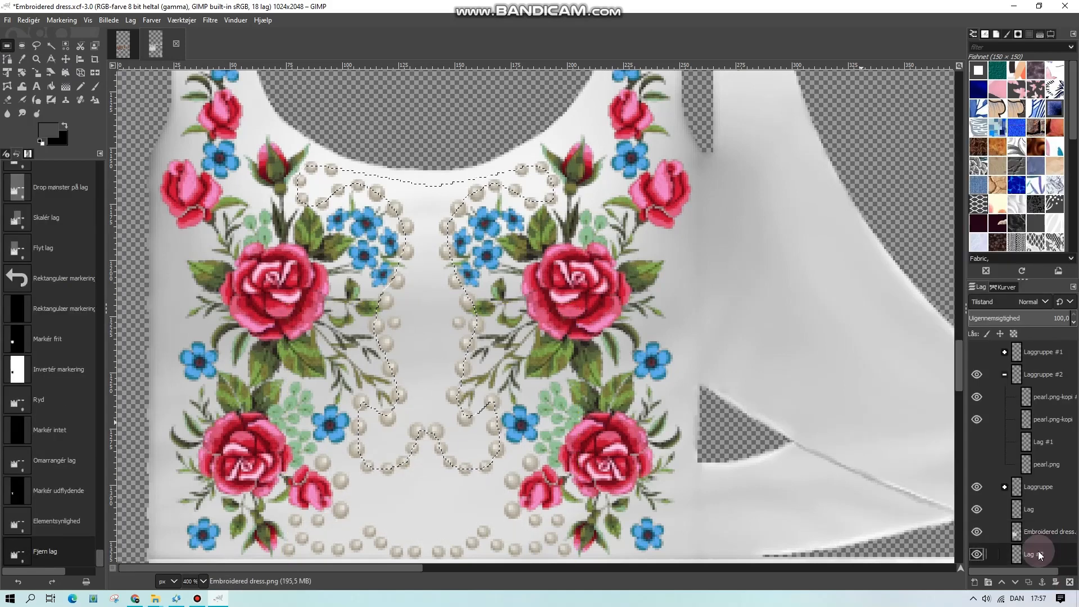
# - Rename Lag #2 as fishnet, duplicate the Embroidered dress.png layer and clear the selected panel area from the copy
pyautogui.doubleClick(1038, 554)
pyautogui.write('net')
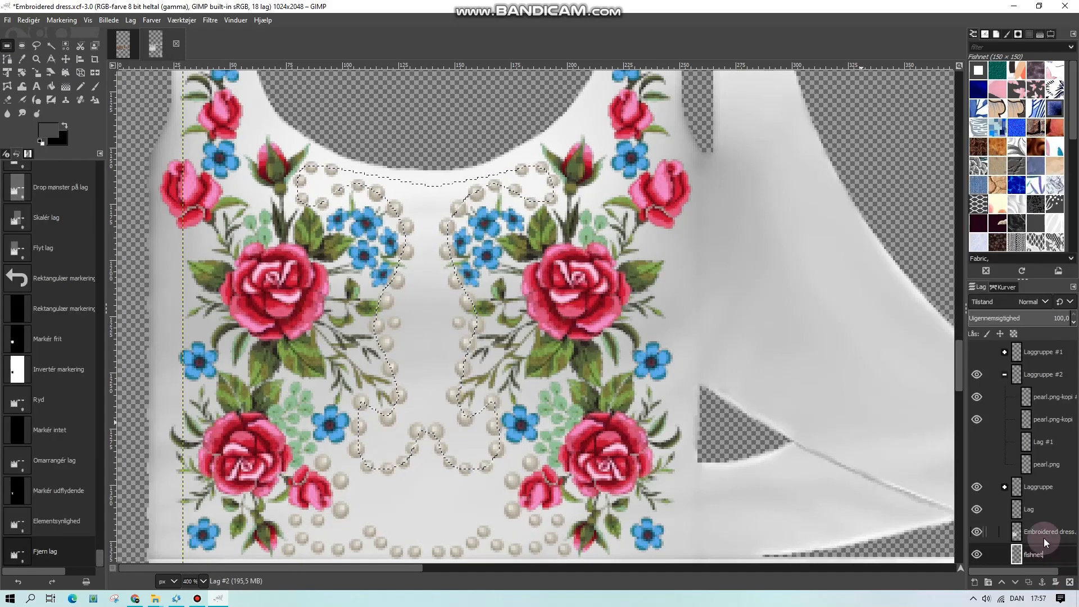
pyautogui.rightClick(1044, 538)
pyautogui.click(954, 241)
pyautogui.click(1039, 549)
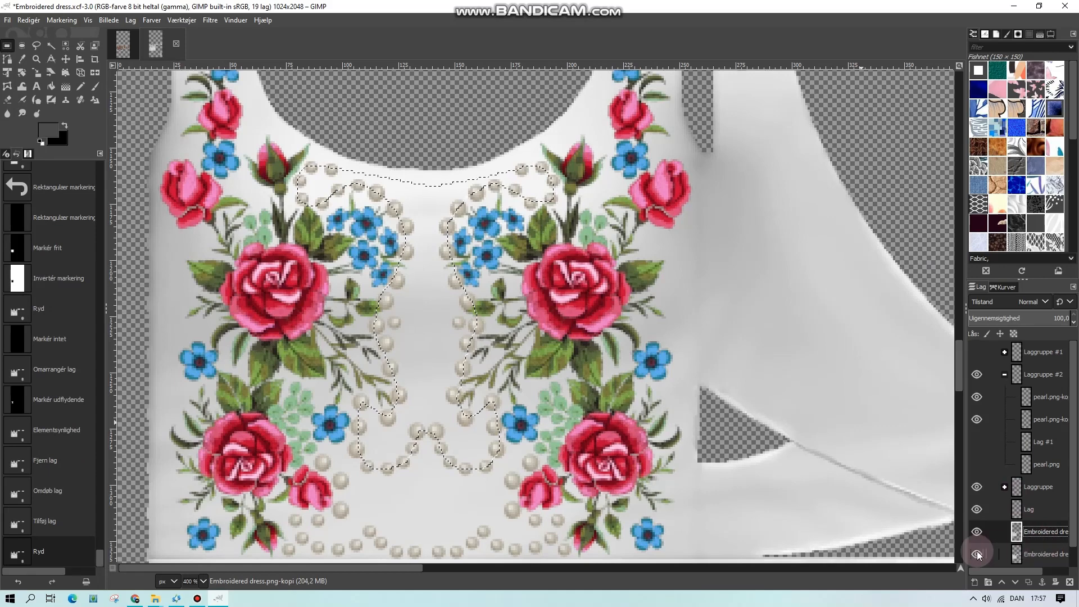
pyautogui.press('Delete')
# - On the original Embroidered dress.png layer, clear everything outside a rectangle around the front neckline and remove the selection
pyautogui.click(6, 45)
pyautogui.moveTo(279, 135); pyautogui.dragTo(573, 243)
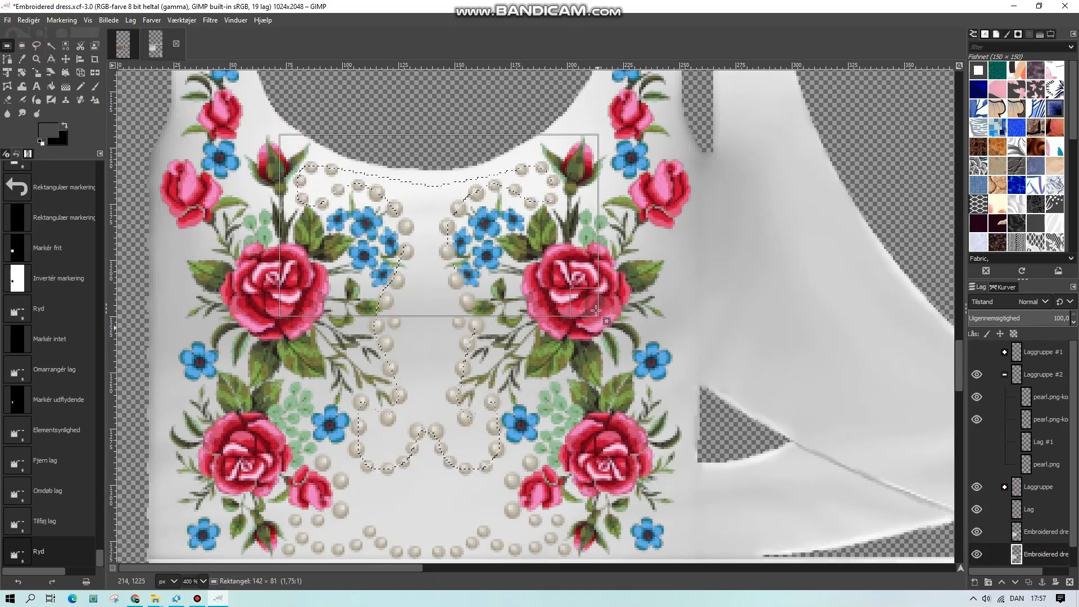
pyautogui.rightClick(433, 180)
pyautogui.moveTo(465, 225)
pyautogui.click(543, 260)
pyautogui.press('Delete')
pyautogui.hotkey('shift', 'ctrl', 'a')
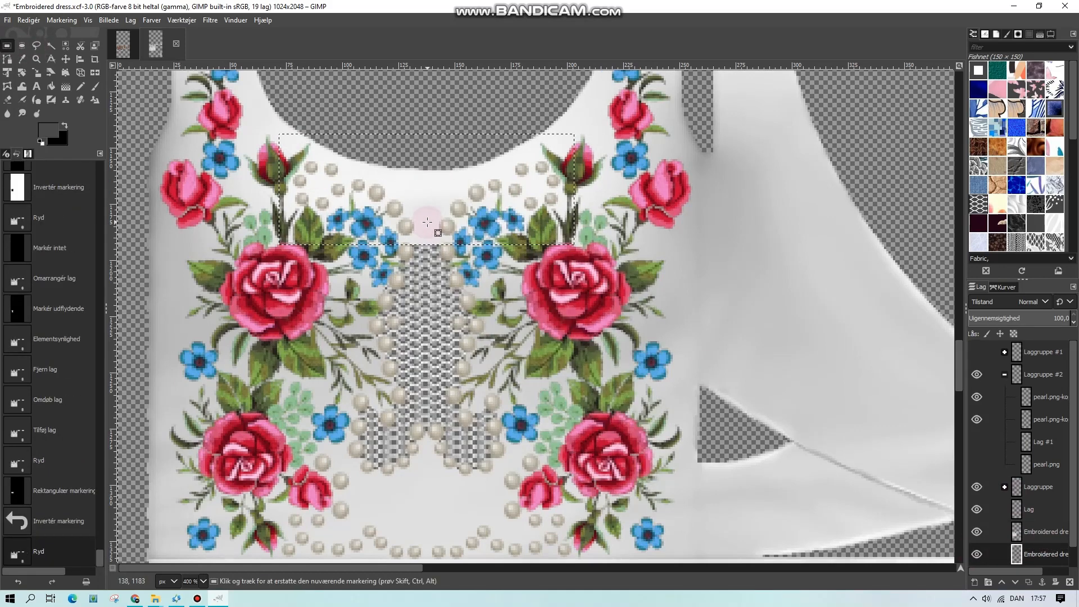
# - Outline the neckline strip above the pearls freehand with the layer hidden, show the layer again, clear everything outside the outline and deselect
pyautogui.click(976, 555)
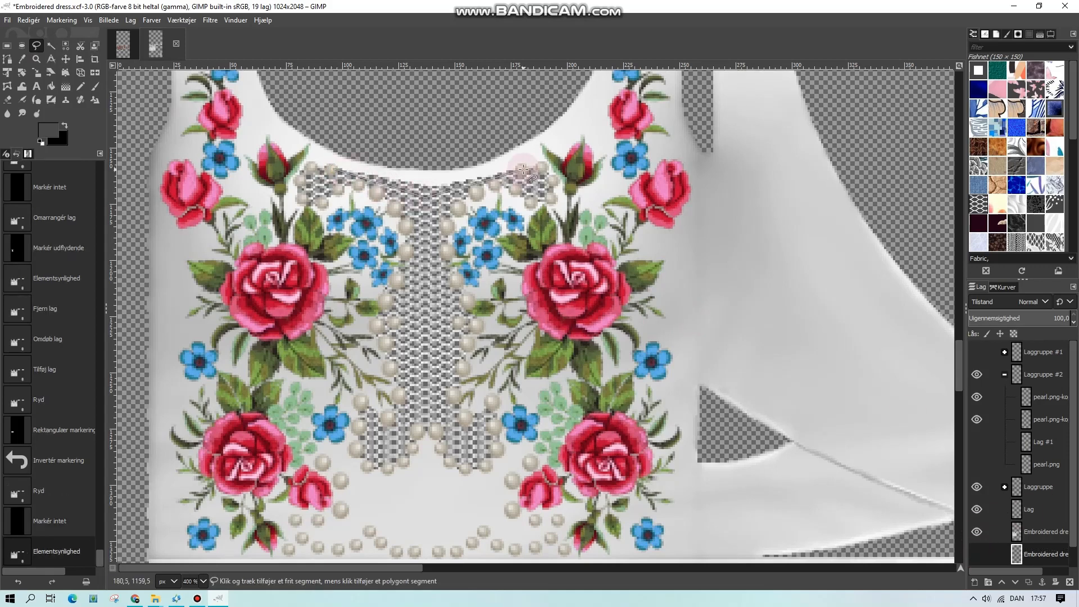
pyautogui.press('Return')
pyautogui.click(976, 554)
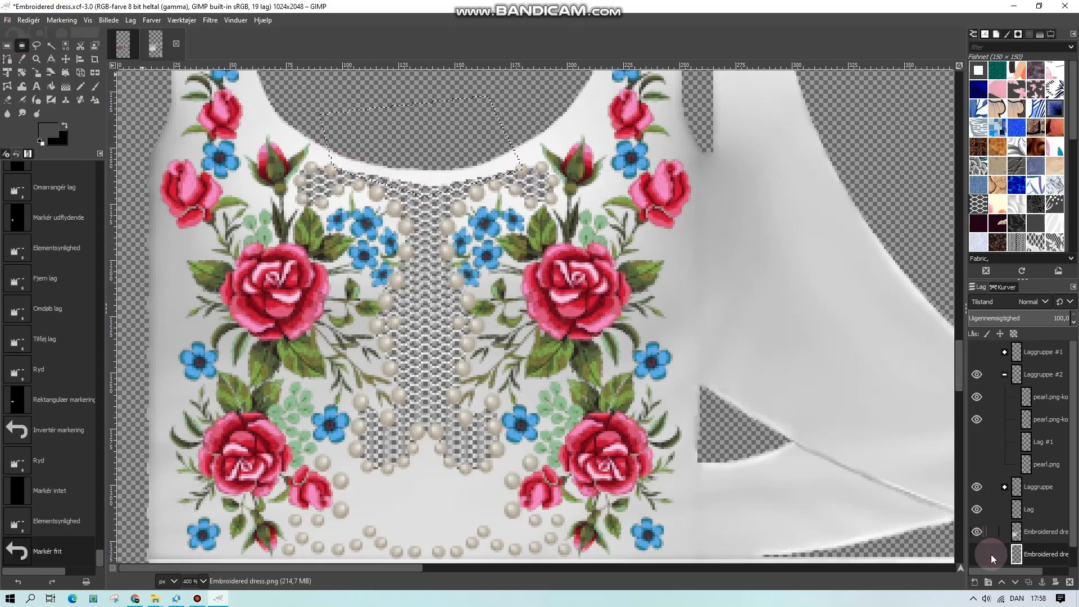
pyautogui.rightClick(380, 258)
pyautogui.moveTo(433, 299)
pyautogui.click(489, 333)
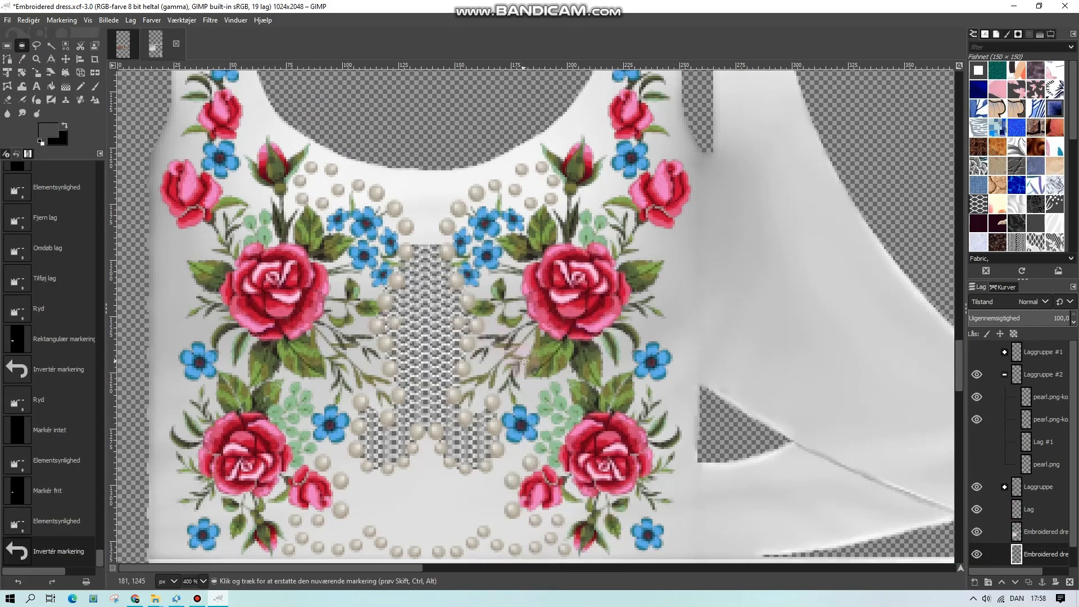
pyautogui.press('Delete')
pyautogui.hotkey('shift', 'ctrl', 'a')
# - Re-export the image to Embroidered dress.png, import it as swatch 2's Diffuse texture in Sims 4 Studio and check the bodice
pyautogui.click(8, 20)
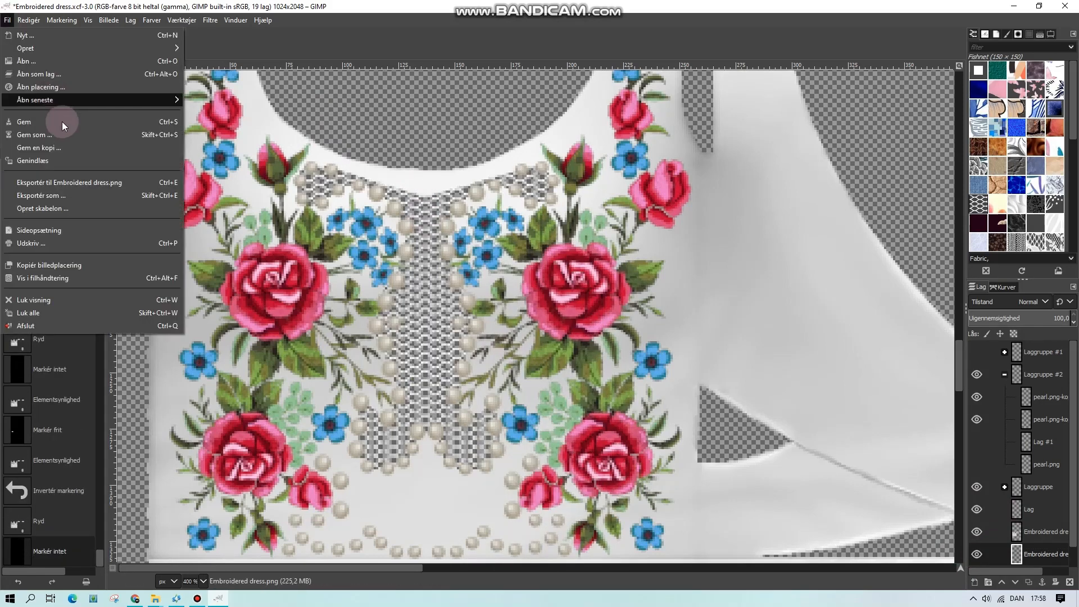
pyautogui.click(70, 182)
pyautogui.click(176, 599)
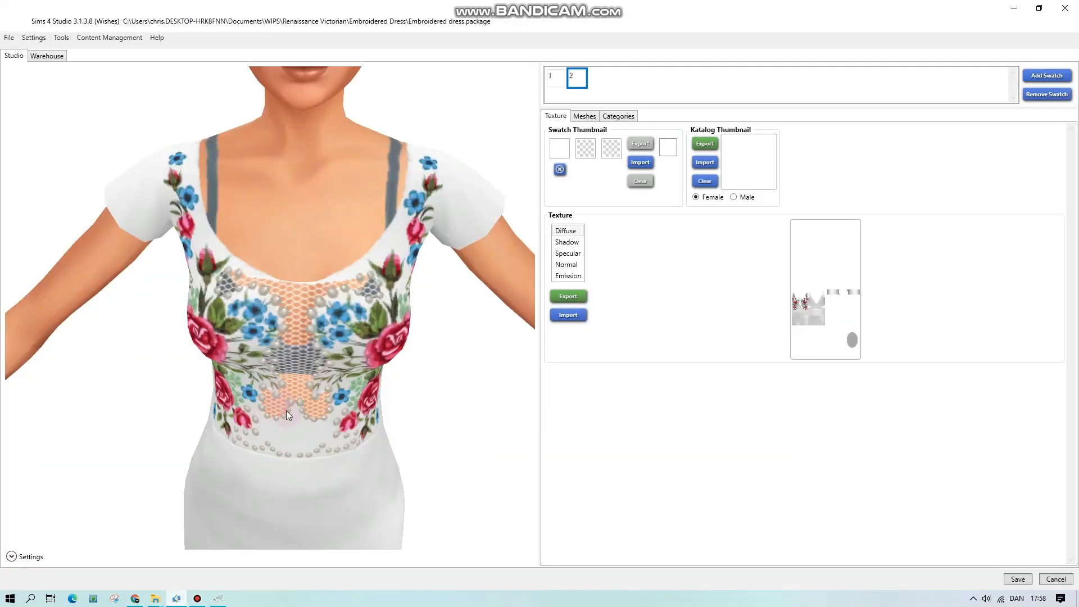
pyautogui.click(558, 315)
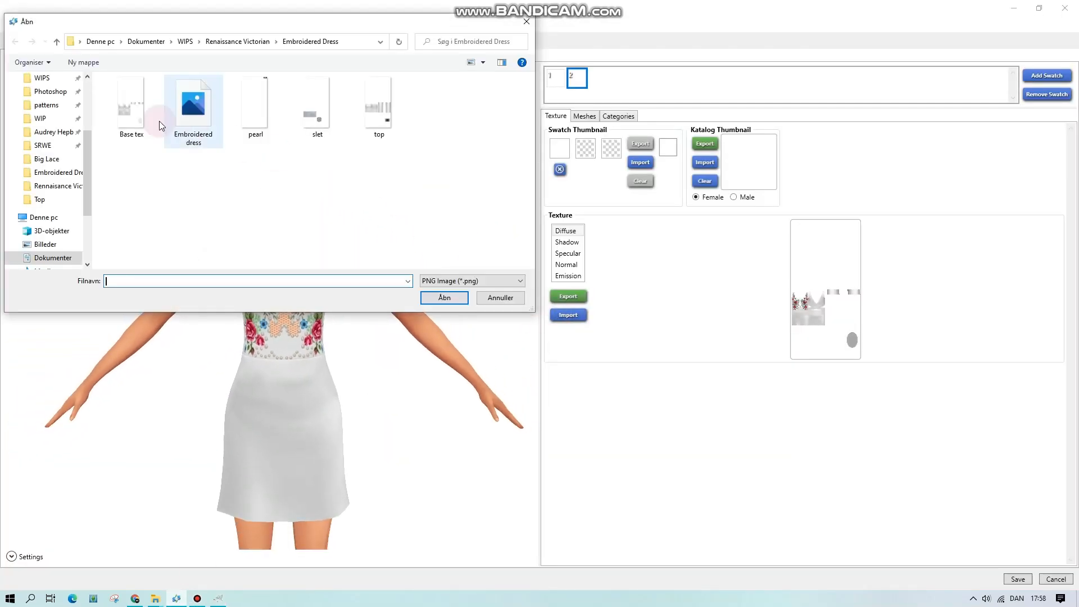
pyautogui.doubleClick(194, 119)
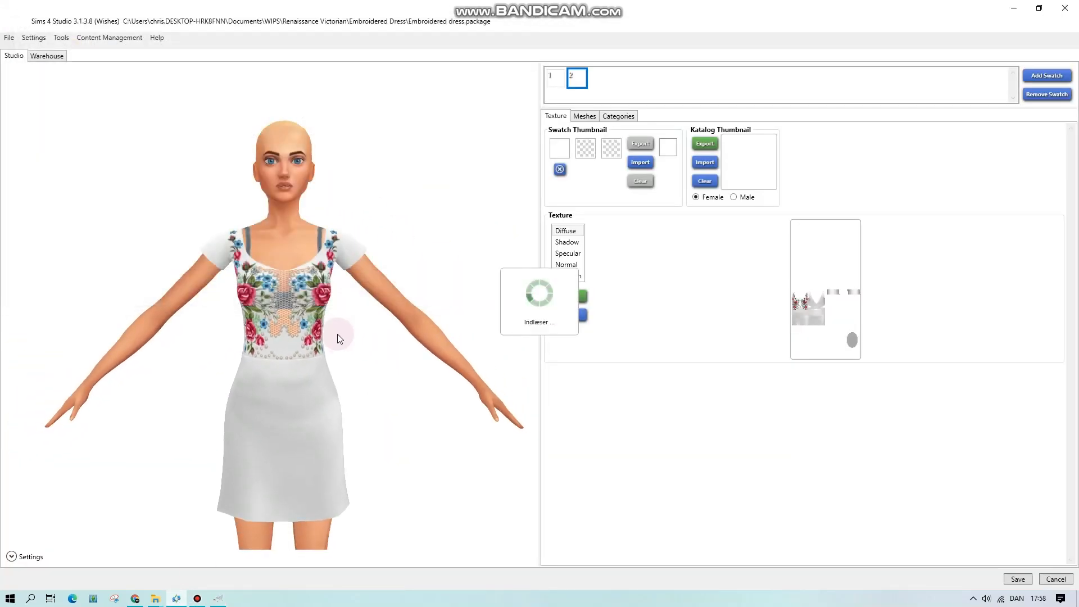
pyautogui.scroll(3, 331, 354)
pyautogui.moveTo(366, 405); pyautogui.dragTo(309, 432)
pyautogui.scroll(5, 313, 382)
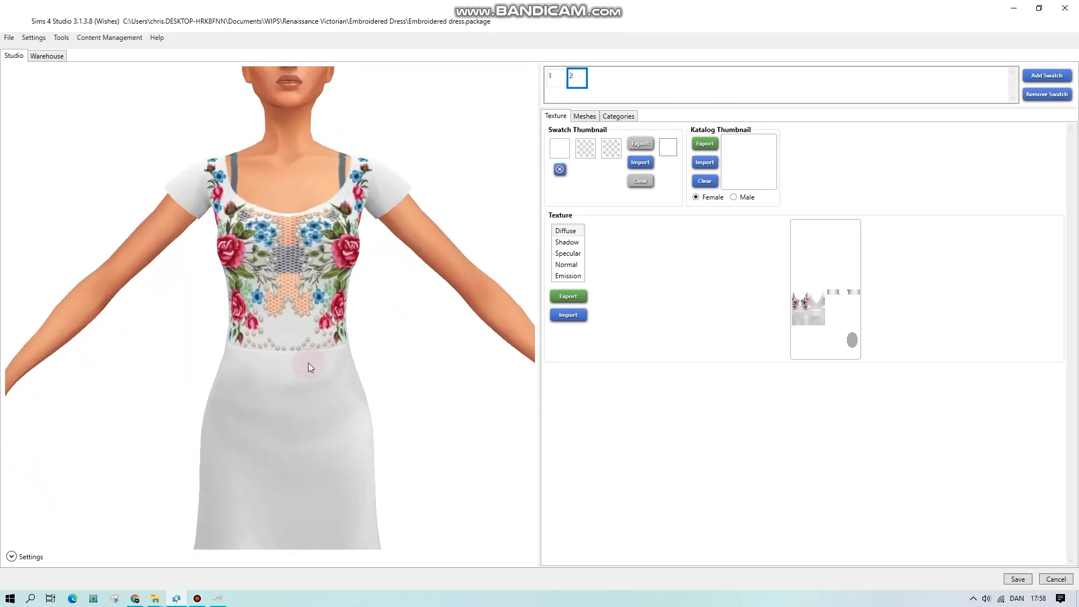
pyautogui.scroll(-2, 311, 374)
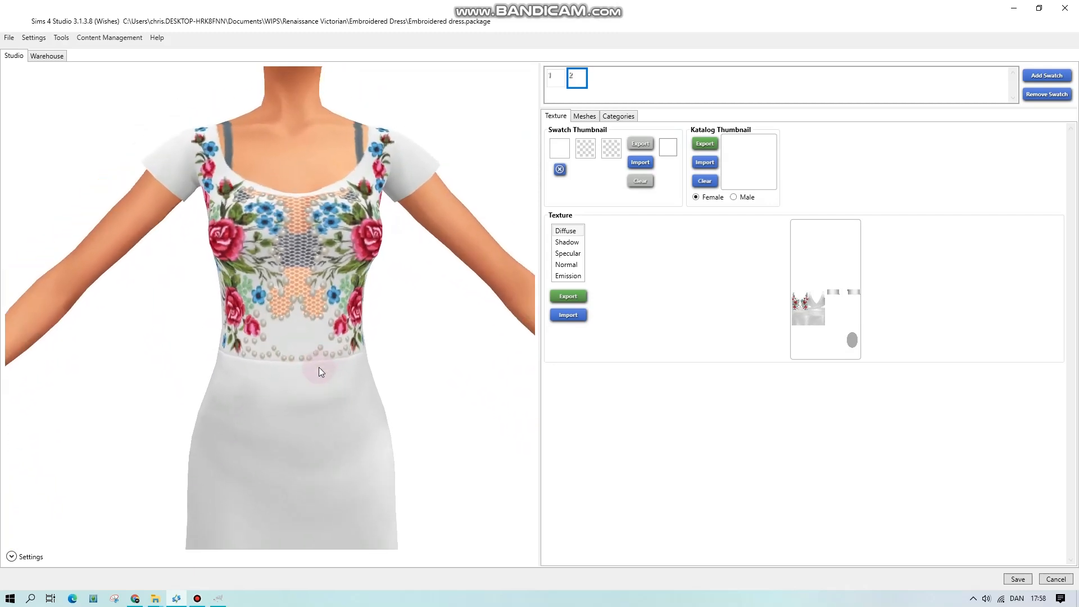
pyautogui.moveTo(313, 379); pyautogui.dragTo(236, 385)
# - Return to GIMP and merge the Embroidered dress.png copy down into the neckline strip layer
pyautogui.click(218, 599)
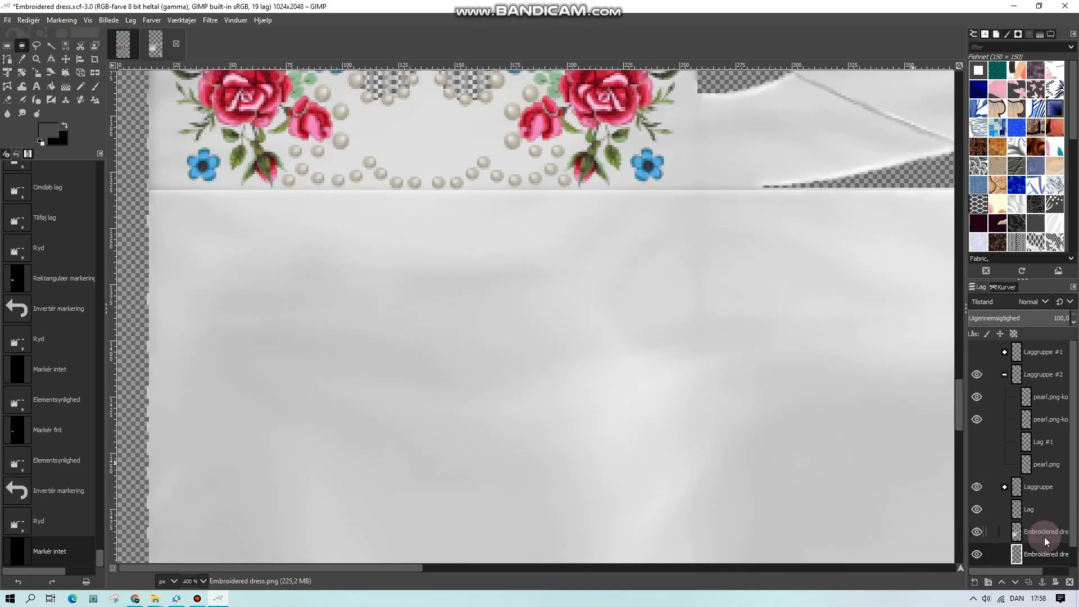
pyautogui.click(977, 523)
pyautogui.rightClick(1035, 523)
pyautogui.click(909, 268)
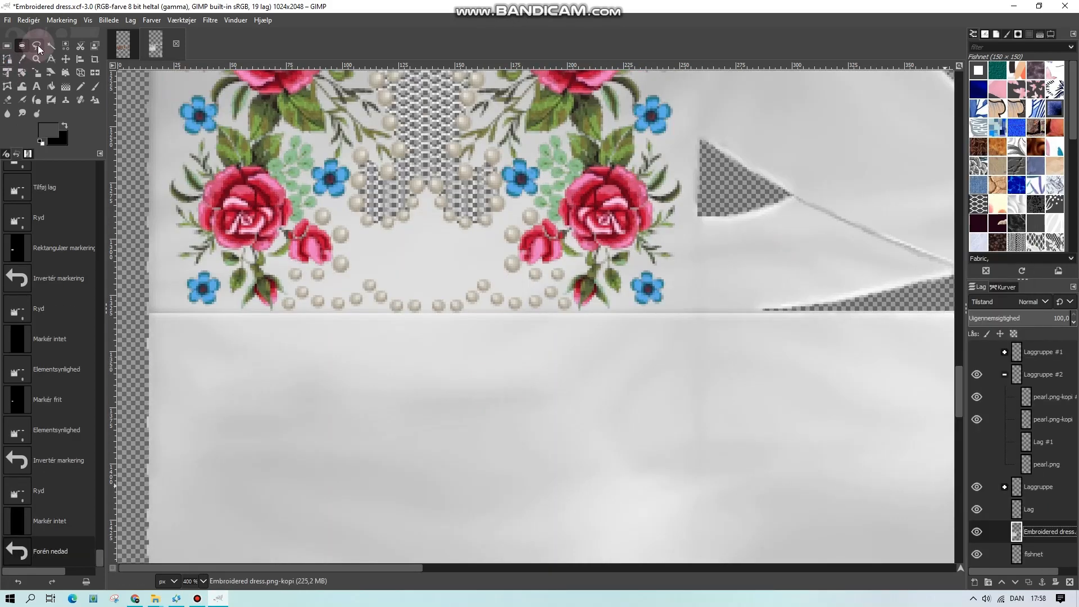
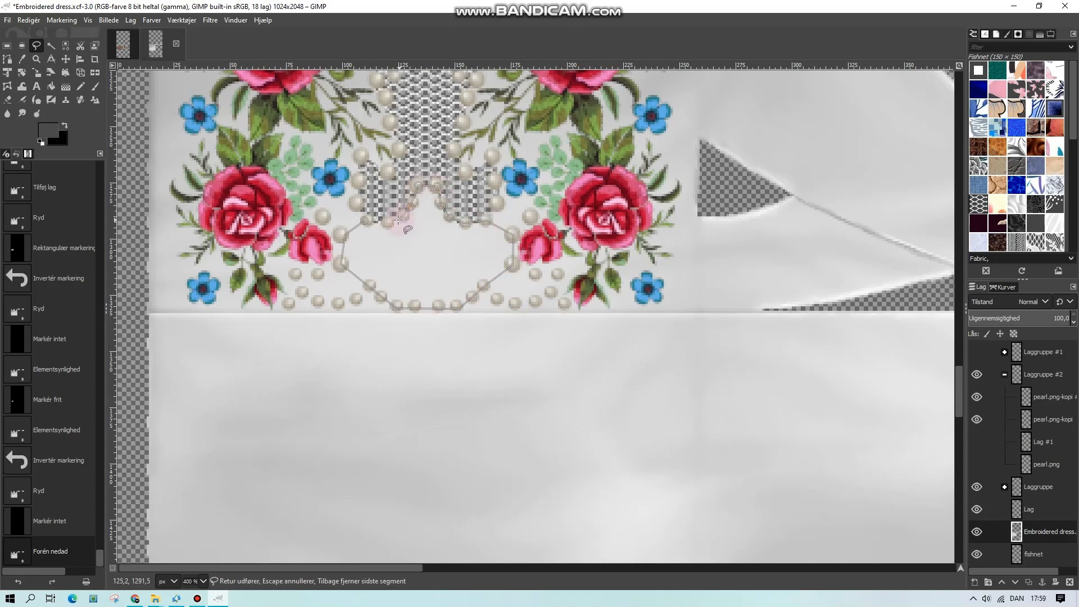
# - Clear the freehand area enclosed by the lower pearls from the Embroidered dress layer and remove the selection
pyautogui.click(21, 46)
pyautogui.press('Delete')
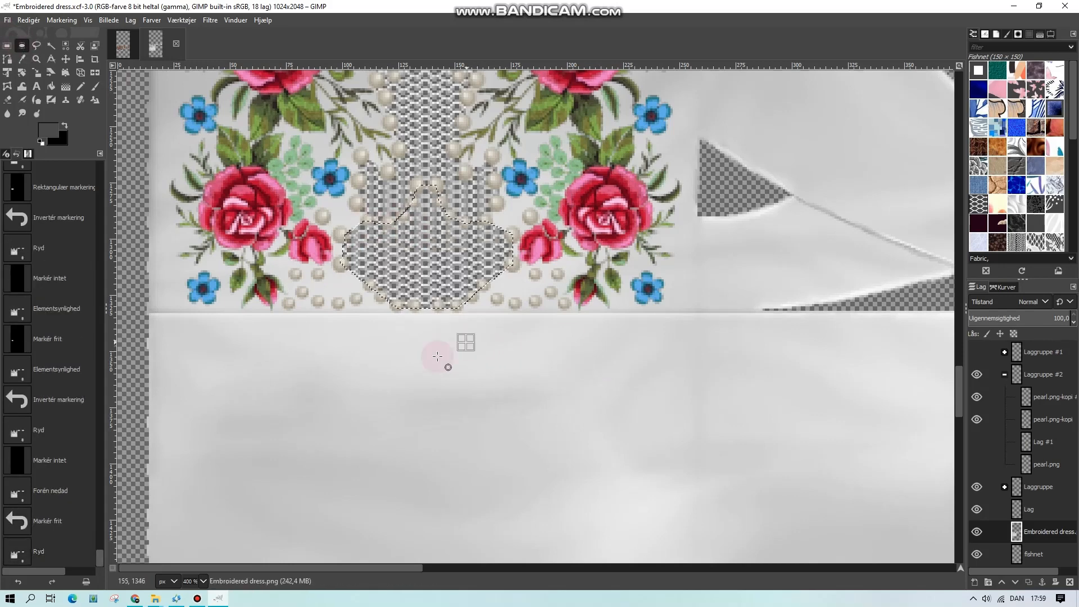
pyautogui.hotkey('ctrl', 'shift', 'a')
# - Export the extended fishnet panel to Embroidered dress.png, reimport it as swatch 2's Diffuse texture in Sims 4 Studio and inspect the dress
pyautogui.scroll(3, 385, 396)
pyautogui.click(7, 22)
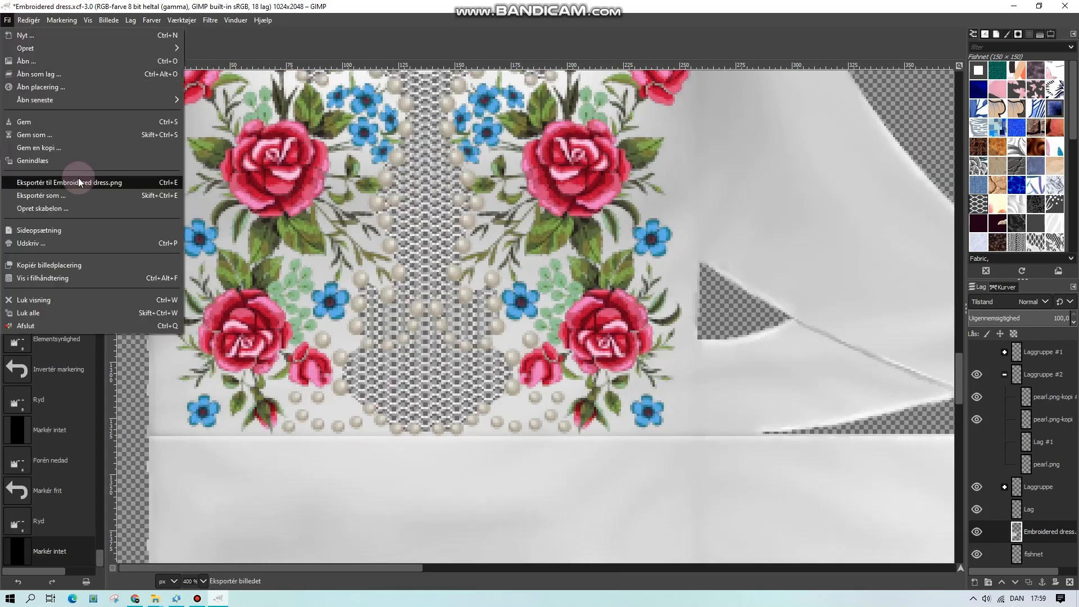
pyautogui.click(79, 177)
pyautogui.click(177, 598)
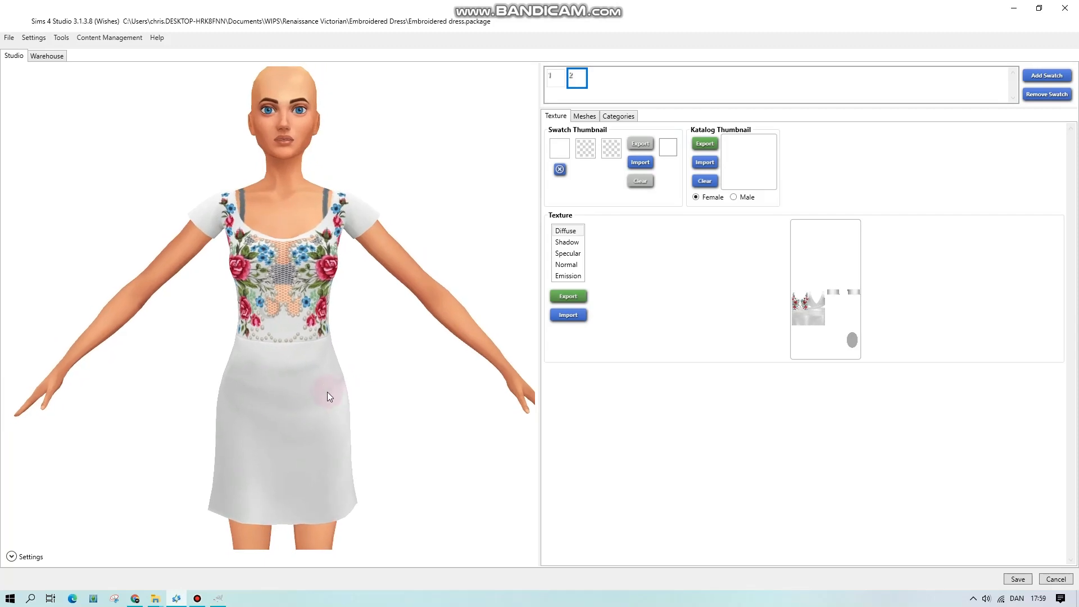
pyautogui.moveTo(271, 360); pyautogui.dragTo(283, 339)
pyautogui.click(559, 315)
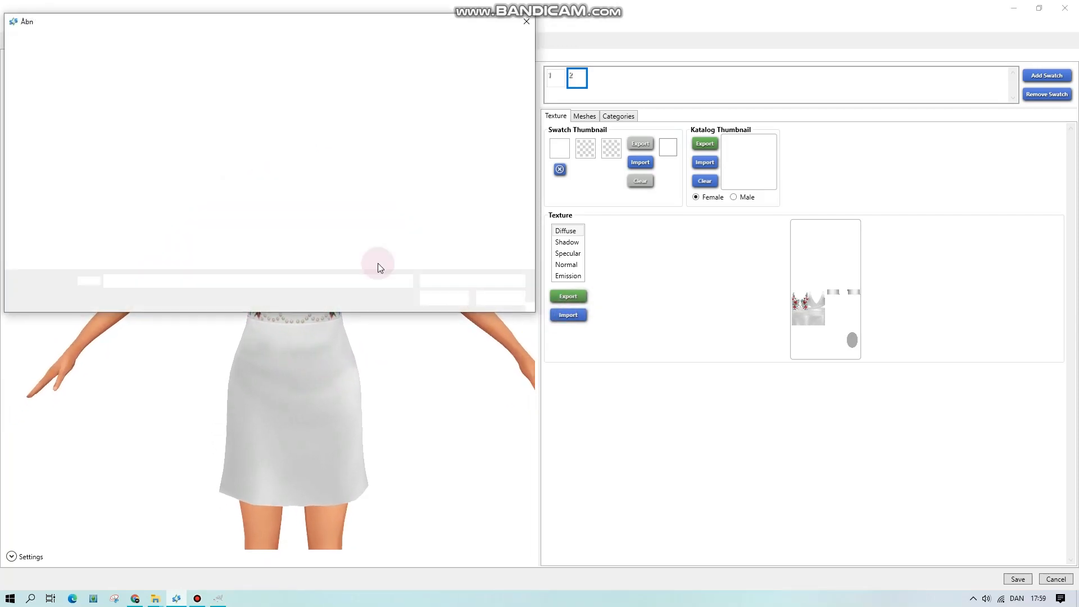
pyautogui.doubleClick(176, 135)
pyautogui.moveTo(185, 312); pyautogui.dragTo(241, 310)
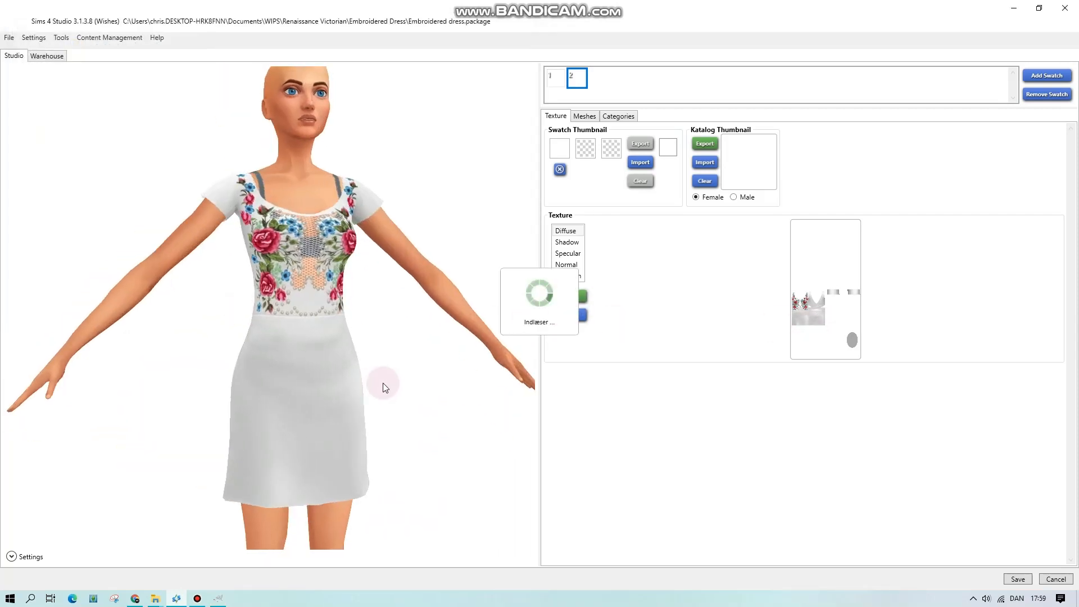
pyautogui.moveTo(349, 384); pyautogui.dragTo(318, 402)
pyautogui.scroll(-3, 207, 416)
pyautogui.moveTo(207, 416); pyautogui.dragTo(263, 413)
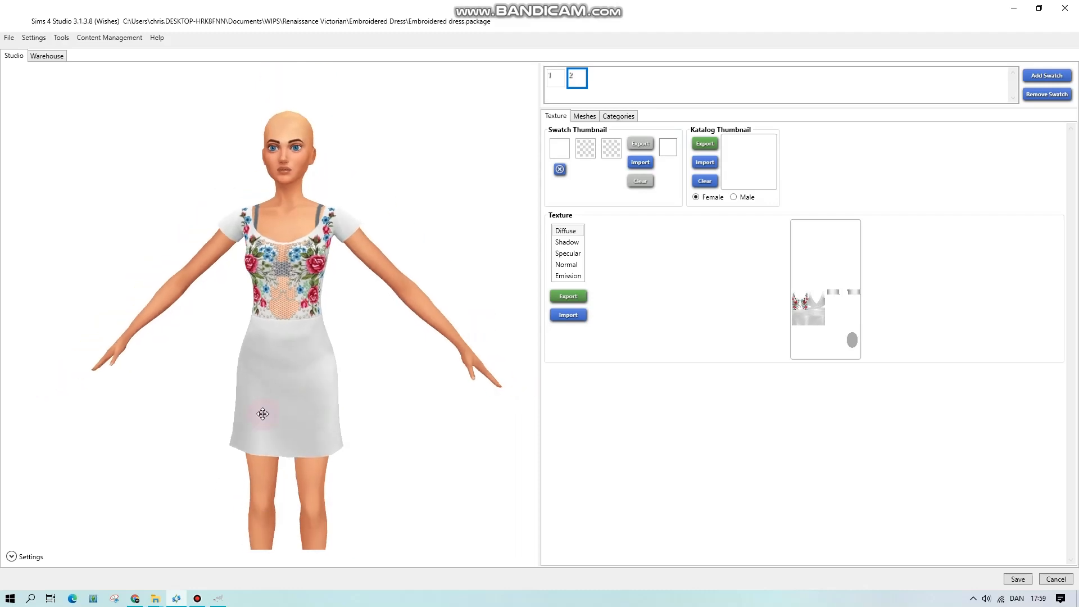
pyautogui.scroll(3, 407, 405)
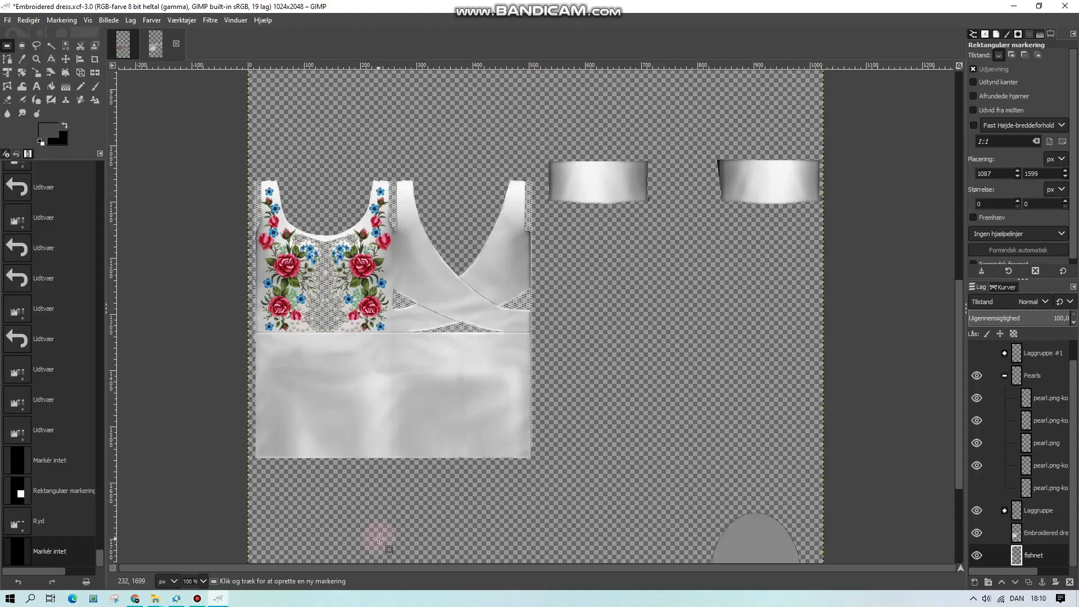
# - Switch to Sims 4 Studio, reimport Embroidered dress.png as swatch 2's Diffuse texture and inspect the back of the dress
pyautogui.click(177, 599)
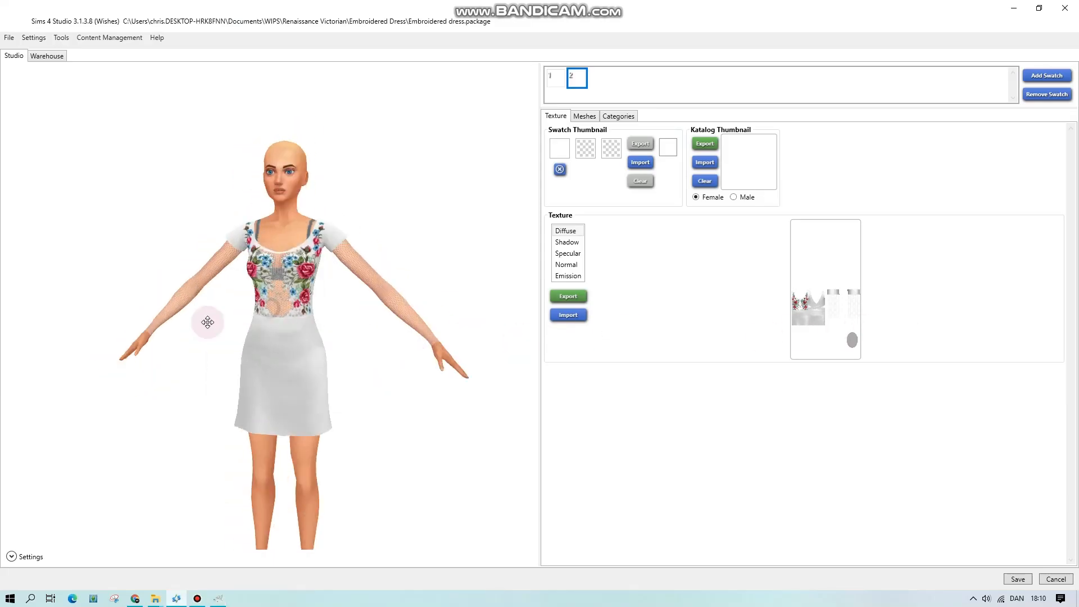
pyautogui.click(568, 315)
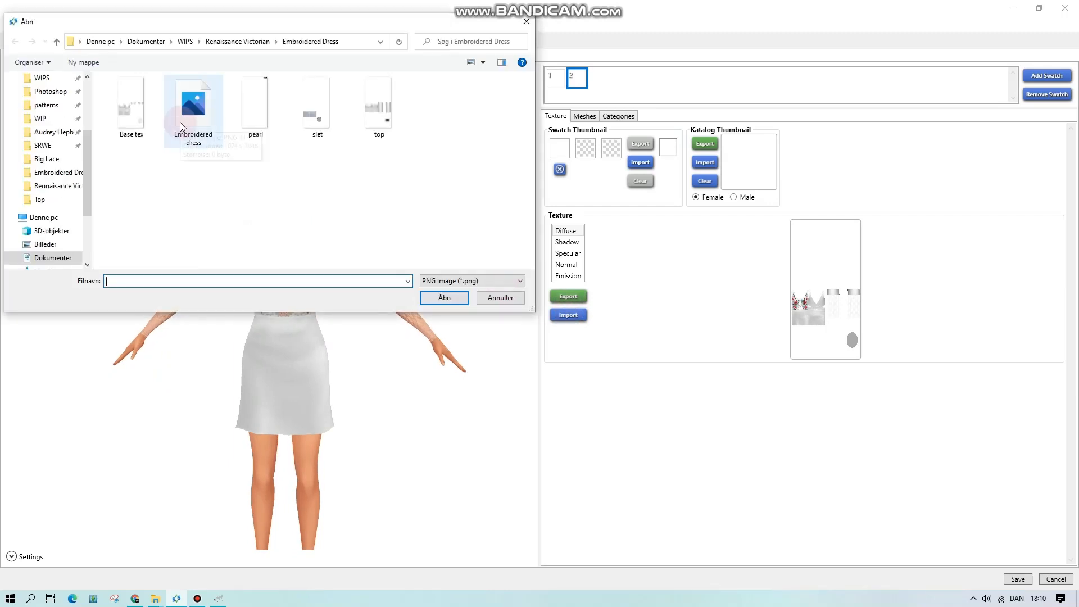
pyautogui.doubleClick(180, 122)
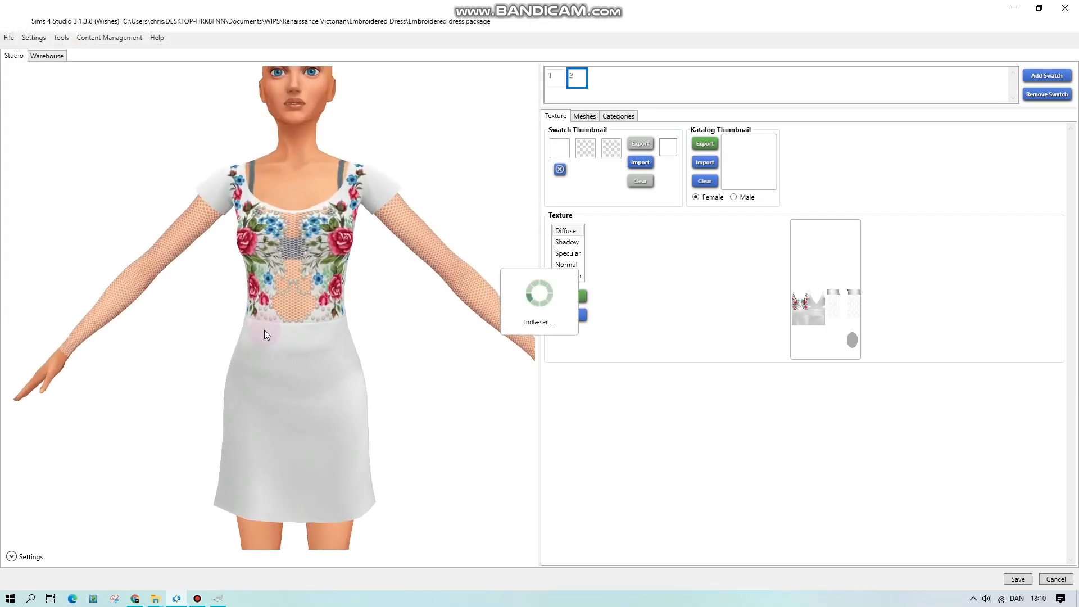
pyautogui.scroll(-3, 264, 411)
pyautogui.moveTo(227, 411)
pyautogui.mouseDown()
pyautogui.moveTo(214, 412)
pyautogui.moveTo(470, 337)
pyautogui.moveTo(225, 365)
pyautogui.moveTo(740, 380)
pyautogui.moveTo(961, 354)
pyautogui.moveTo(288, 311)
pyautogui.mouseUp()
pyautogui.scroll(5, 289, 311)
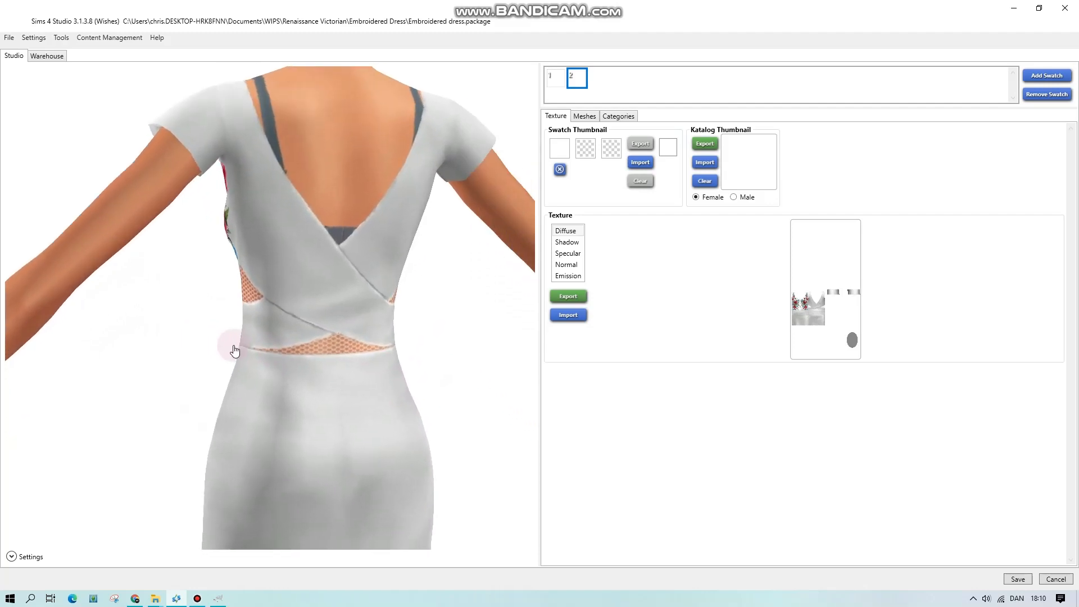
# - Return to GIMP and make a freehand selection around the crossed back bodice, including its fishnet openings and lower neckline
pyautogui.click(218, 599)
pyautogui.click(204, 582)
pyautogui.click(200, 495)
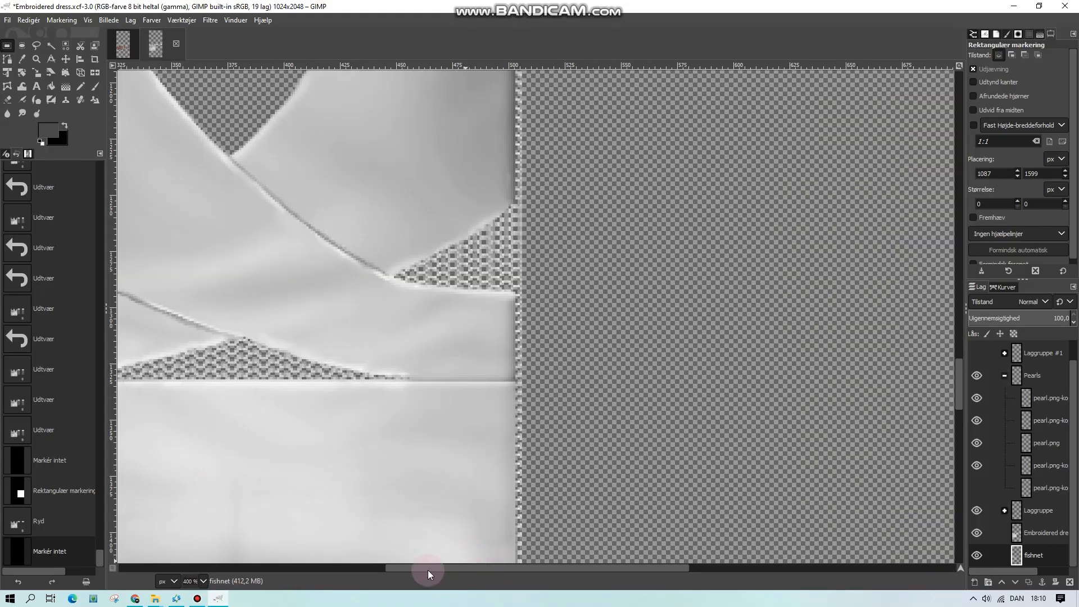
pyautogui.moveTo(429, 570); pyautogui.dragTo(320, 571)
pyautogui.press('f')
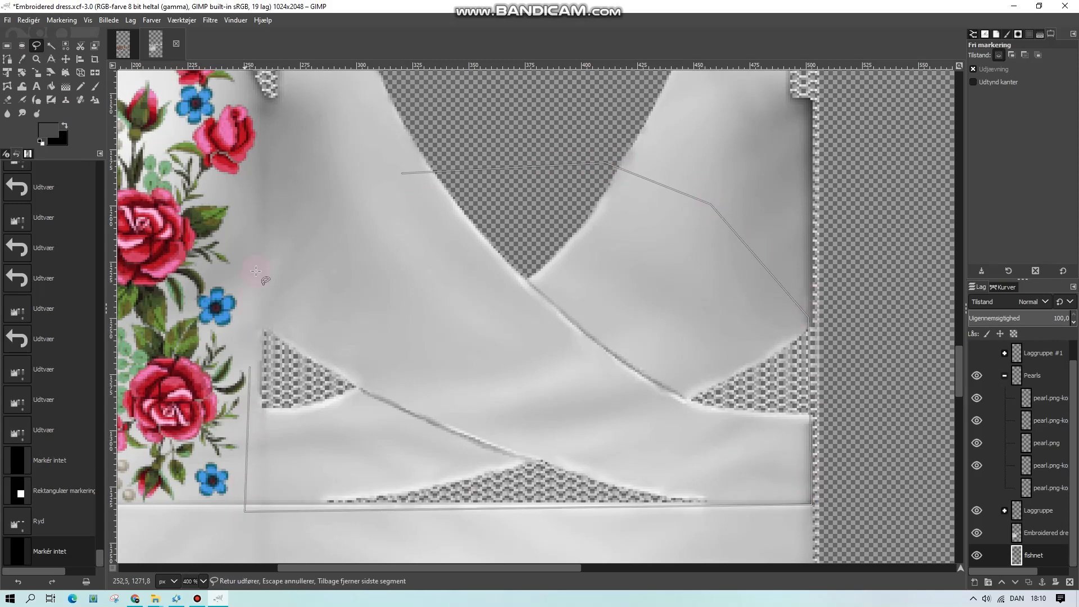
pyautogui.click(22, 45)
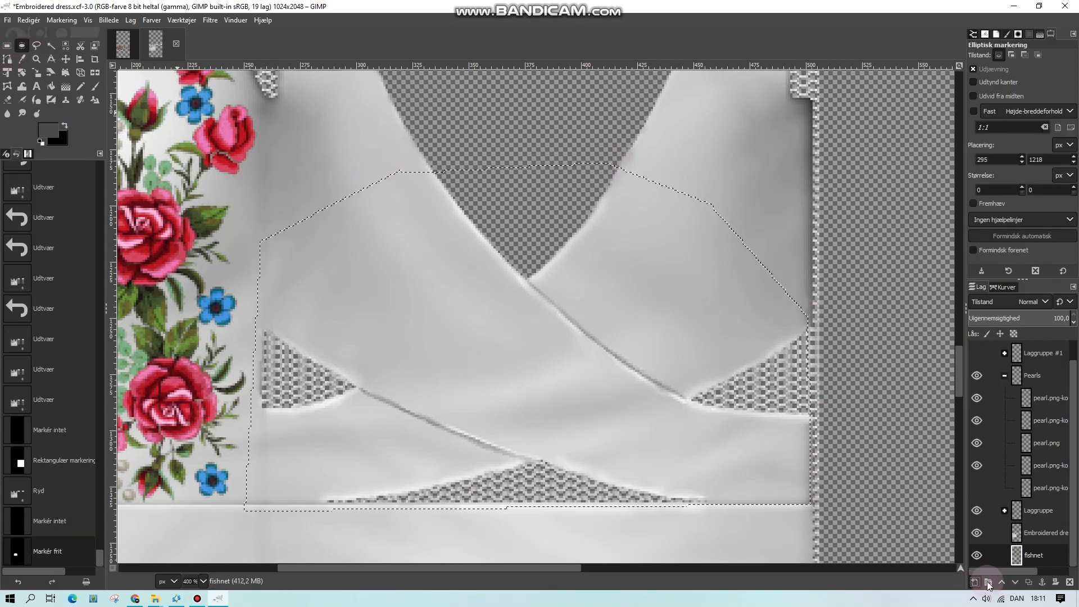
# - Add a new layer above the Embroidered dress layer and fill the selection with a light grey picked from the dress
pyautogui.press('Return')
pyautogui.moveTo(1036, 558); pyautogui.dragTo(1032, 526)
pyautogui.click(1031, 553)
pyautogui.press('o')
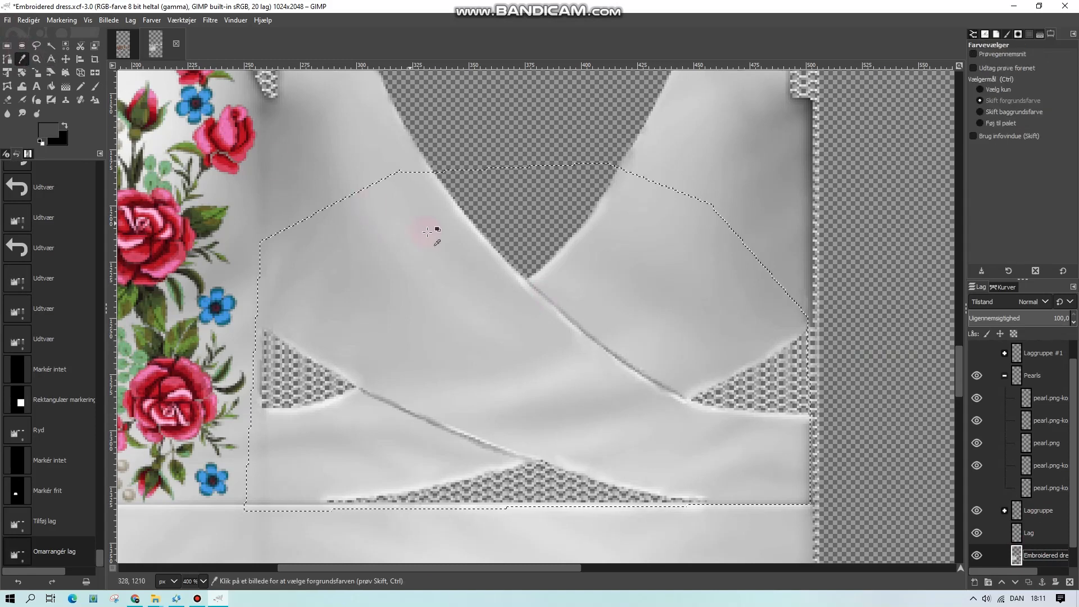
pyautogui.click(51, 86)
pyautogui.click(1029, 533)
pyautogui.click(805, 239)
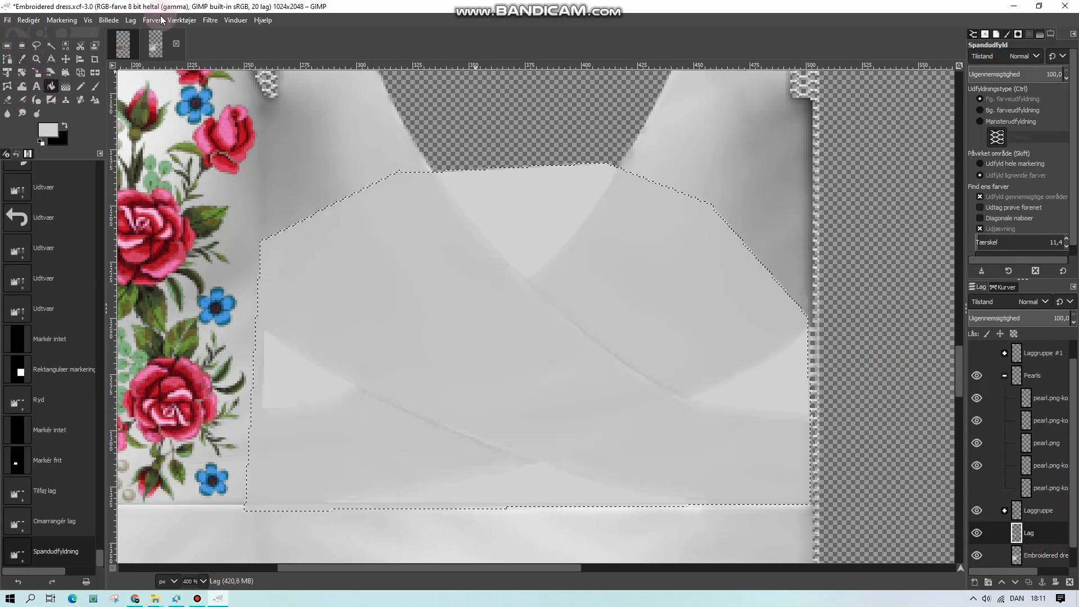
# - Select the dress layer's transparent areas by colour, clear them from the grey fill layer and invert the selection
pyautogui.click(65, 46)
pyautogui.click(806, 382)
pyautogui.press('Delete')
pyautogui.click(7, 46)
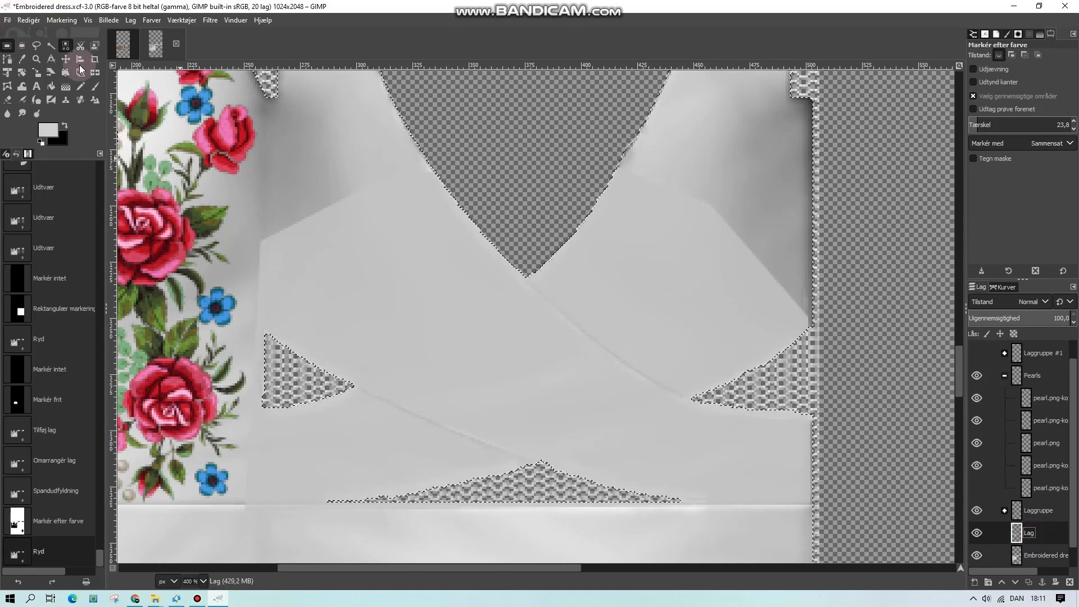
pyautogui.rightClick(390, 268)
pyautogui.moveTo(427, 308)
pyautogui.click(507, 343)
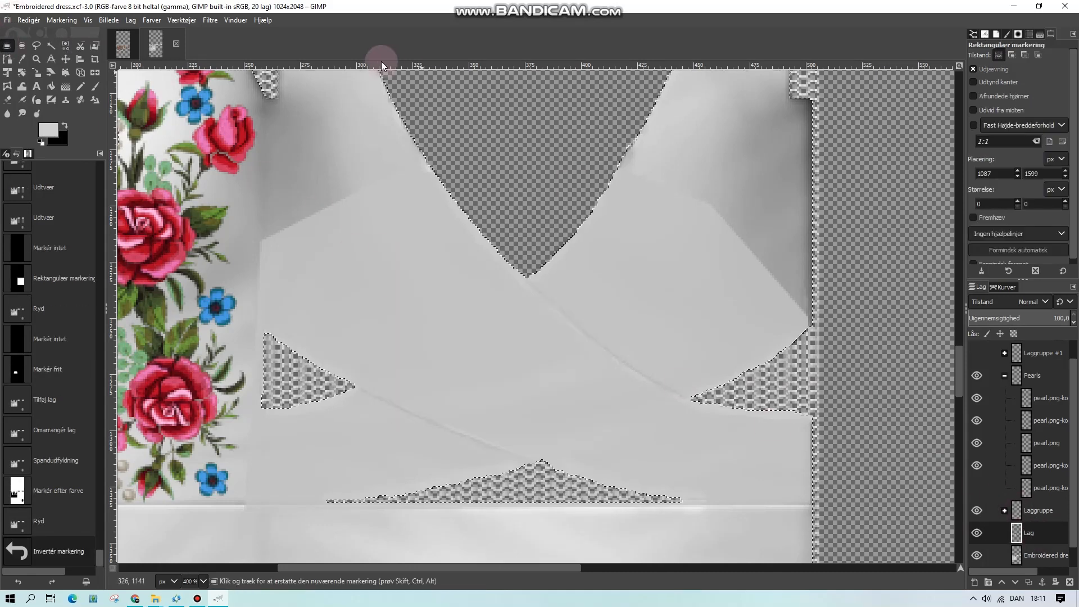
# - Try a Gaussian Blur on the grey fill layer and toggle its visibility to compare the back bodice
pyautogui.click(211, 20)
pyautogui.moveTo(236, 96)
pyautogui.click(433, 96)
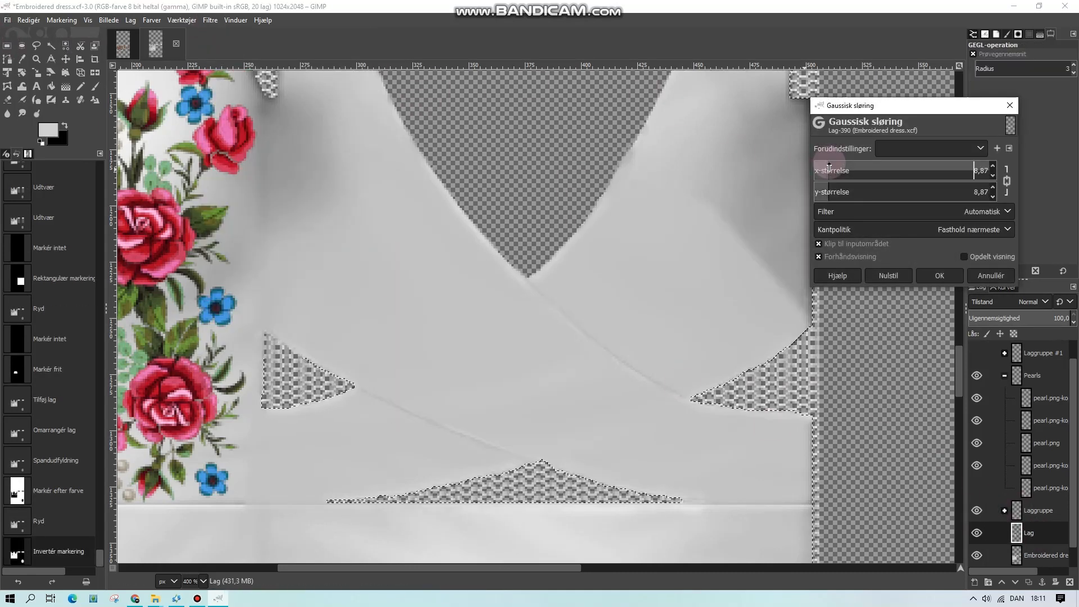
pyautogui.moveTo(829, 168); pyautogui.dragTo(847, 170)
pyautogui.click(939, 275)
pyautogui.click(977, 533)
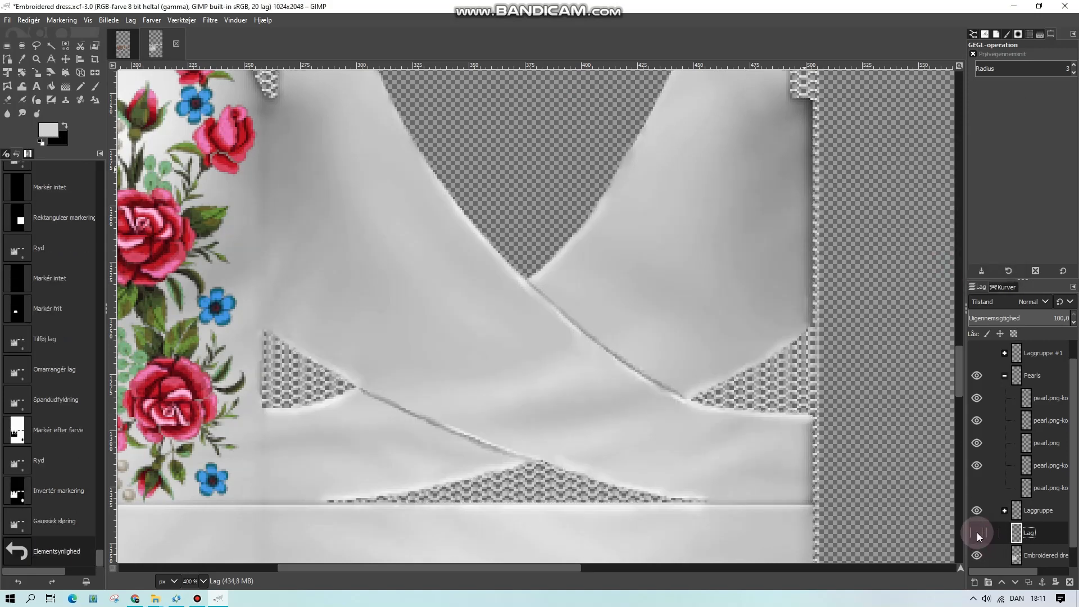
pyautogui.click(977, 532)
# - Try to blend the grey layer into the back bodice, first with the Eraser, then with the Smudge tool at size 63.10
pyautogui.click(7, 45)
pyautogui.click(8, 100)
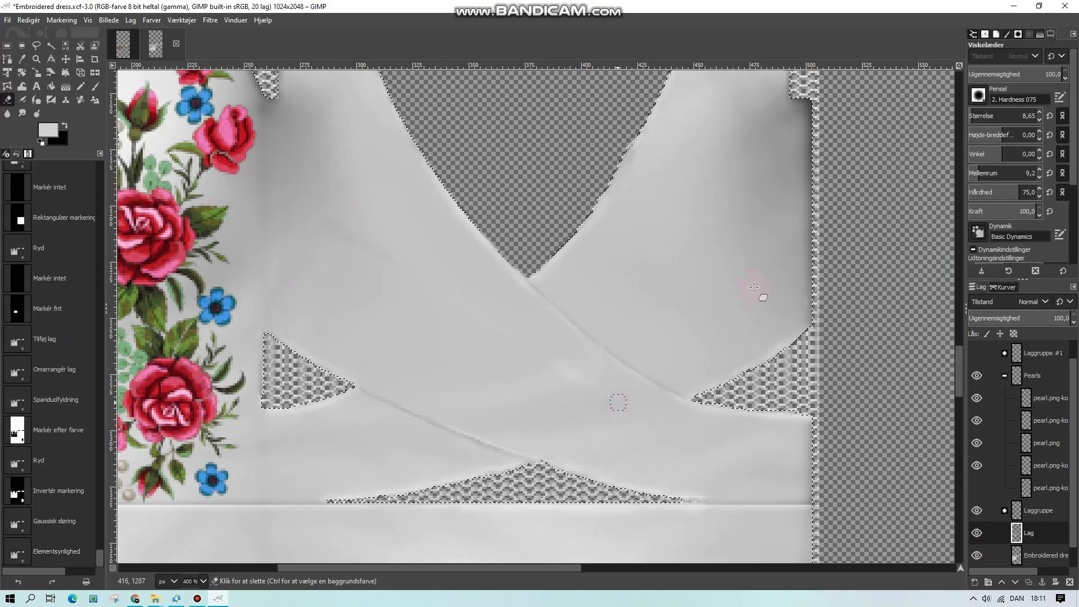
pyautogui.click(53, 516)
pyautogui.click(22, 113)
pyautogui.click(982, 114)
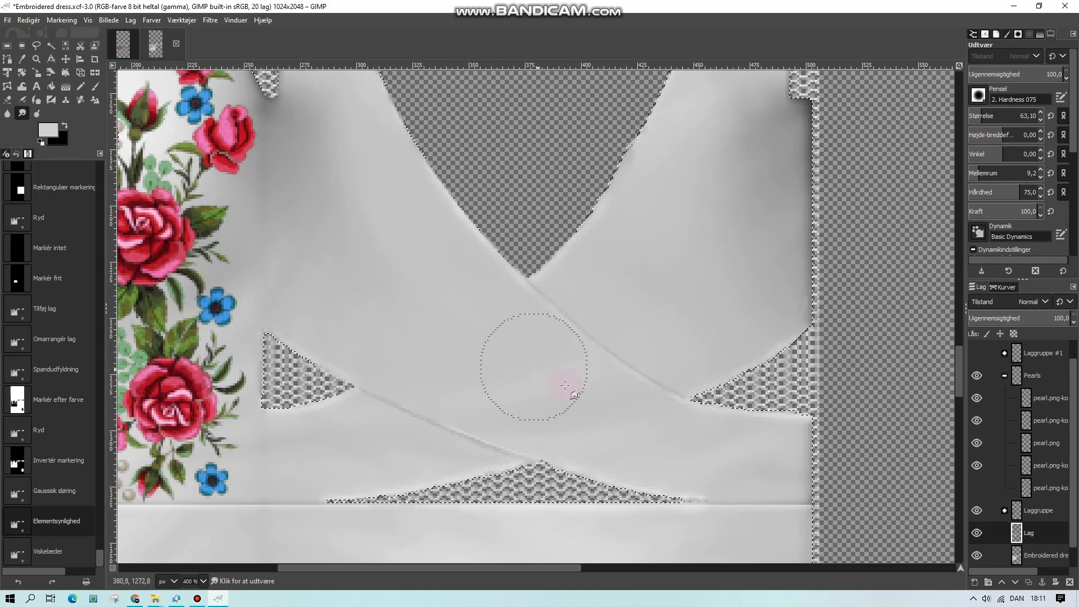
pyautogui.moveTo(565, 385)
pyautogui.mouseDown()
pyautogui.moveTo(775, 457)
pyautogui.moveTo(296, 238)
pyautogui.moveTo(580, 381)
pyautogui.moveTo(653, 289)
pyautogui.moveTo(678, 313)
pyautogui.mouseUp()
pyautogui.click(203, 580)
pyautogui.click(196, 509)
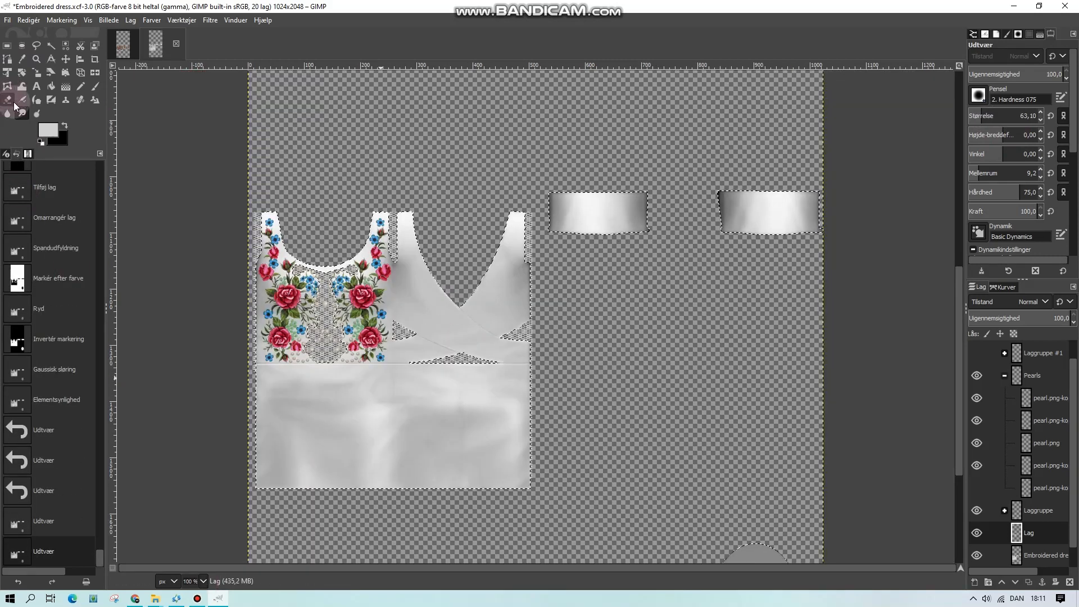
# - Try erasing parts of the grey layer on the back bodice, and revert the history to the inverted selection
pyautogui.click(9, 100)
pyautogui.click(978, 532)
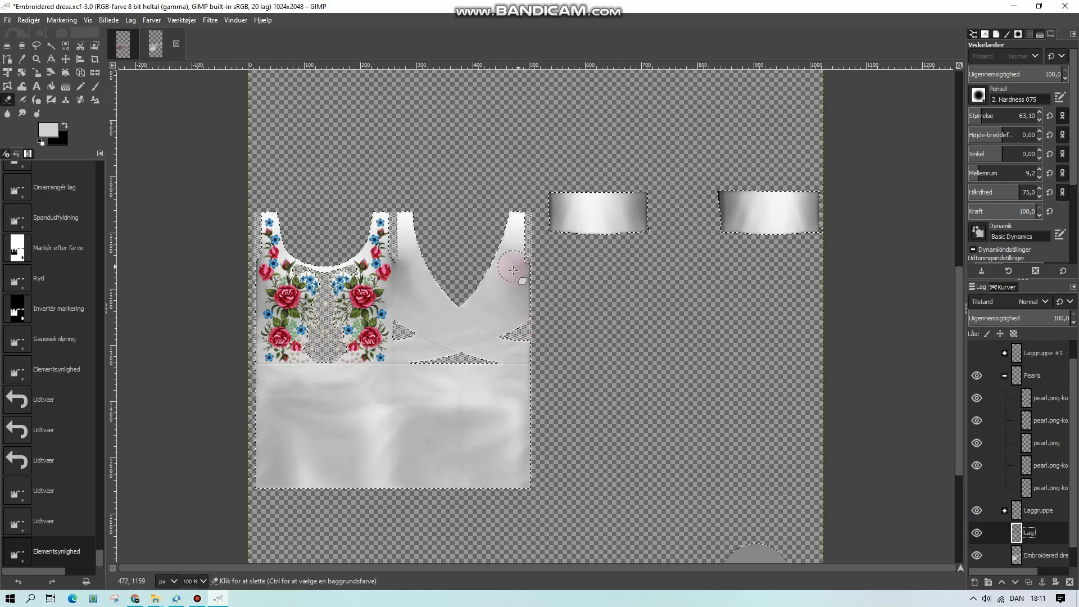
pyautogui.click(490, 303)
pyautogui.click(459, 330)
pyautogui.click(438, 319)
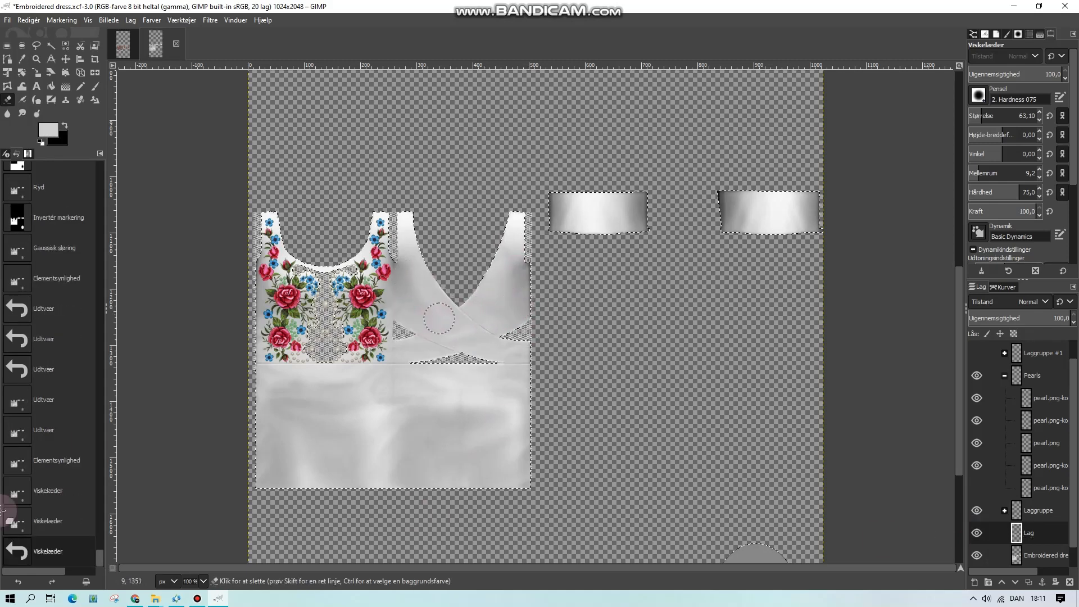
pyautogui.click(57, 431)
pyautogui.click(74, 216)
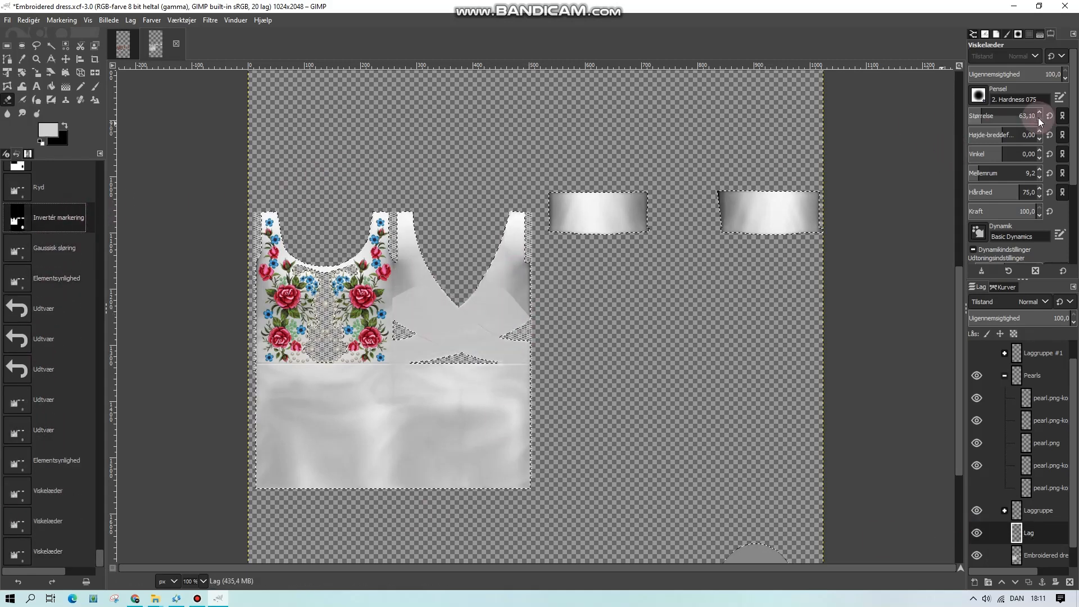
# - Erase parts of the grey layer around the back bodice's edges and folds with the Eraser at size 40.16
pyautogui.click(979, 115)
pyautogui.click(473, 342)
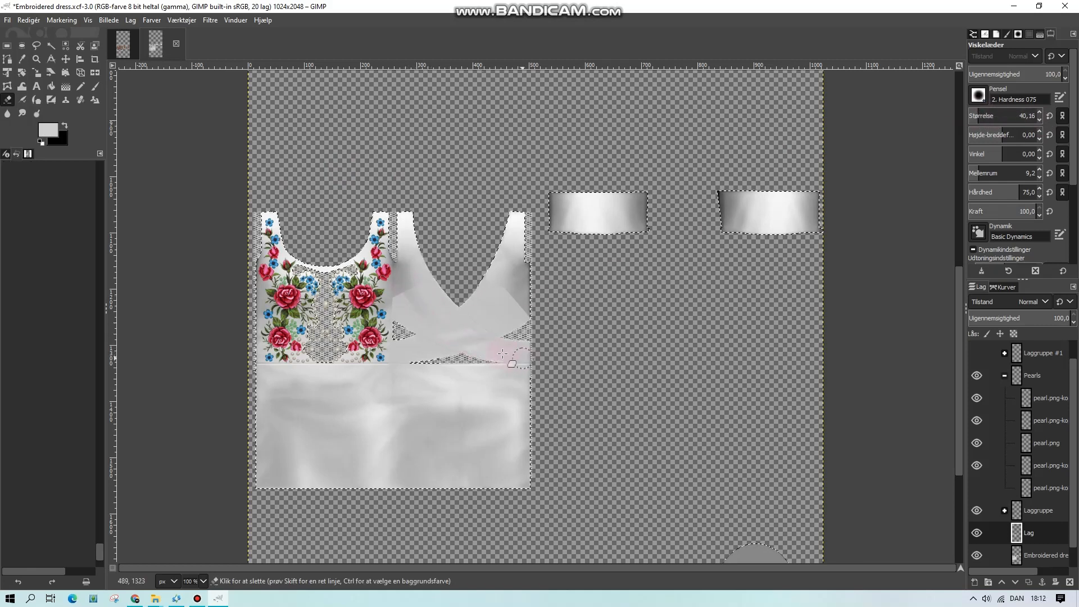
pyautogui.click(401, 302)
pyautogui.click(494, 293)
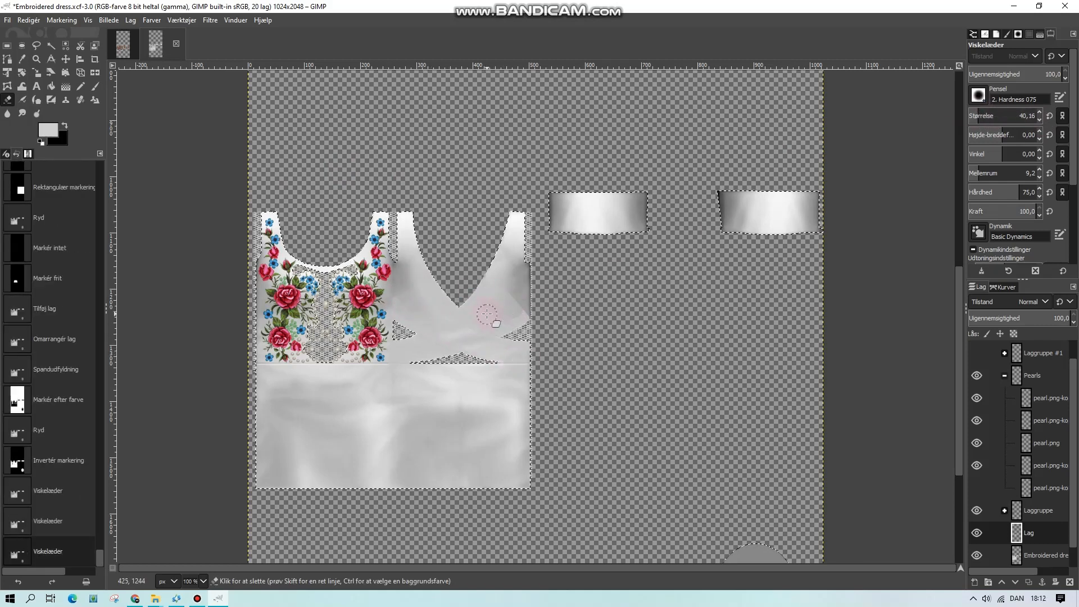
pyautogui.click(488, 314)
pyautogui.click(432, 349)
pyautogui.click(395, 354)
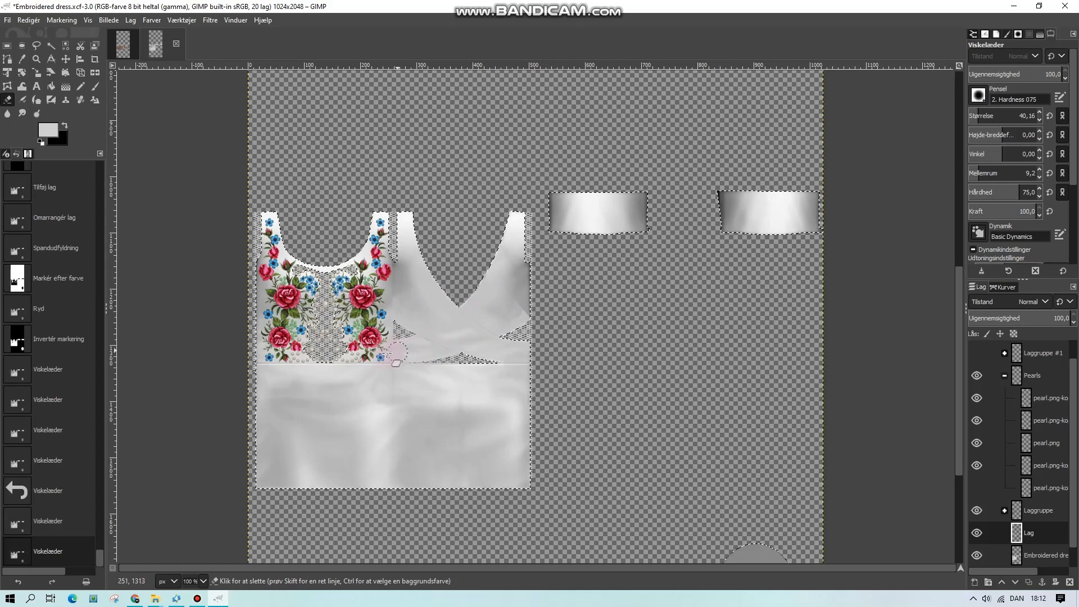
pyautogui.click(396, 355)
pyautogui.click(470, 339)
# - Apply a Gaussian Blur to the partly erased grey layer and remove the selection
pyautogui.click(215, 22)
pyautogui.moveTo(247, 96)
pyautogui.click(396, 98)
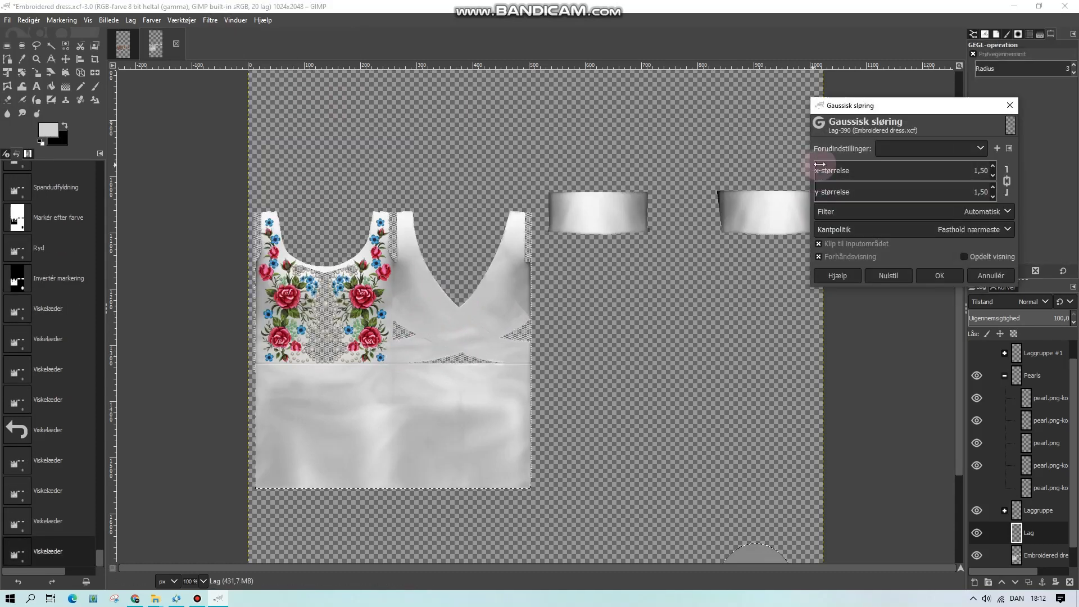
pyautogui.click(937, 276)
pyautogui.click(8, 47)
pyautogui.click(185, 237)
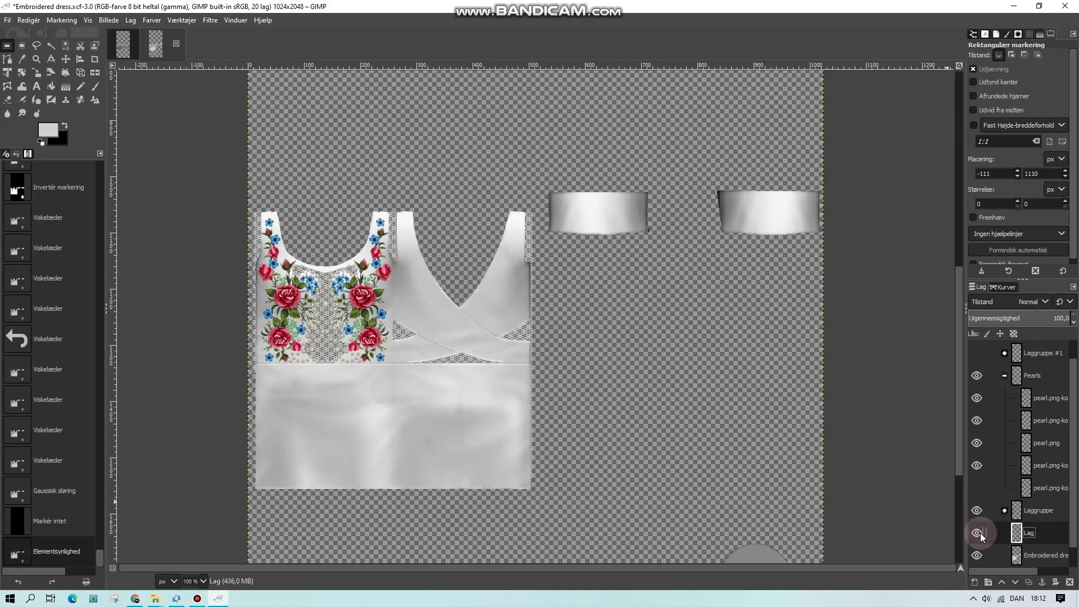
# - Export the softened back bodice to Embroidered dress.png, reimport it as swatch 2's Diffuse texture in Sims 4 Studio and inspect the skirt
pyautogui.click(112, 197)
pyautogui.click(177, 599)
pyautogui.click(568, 316)
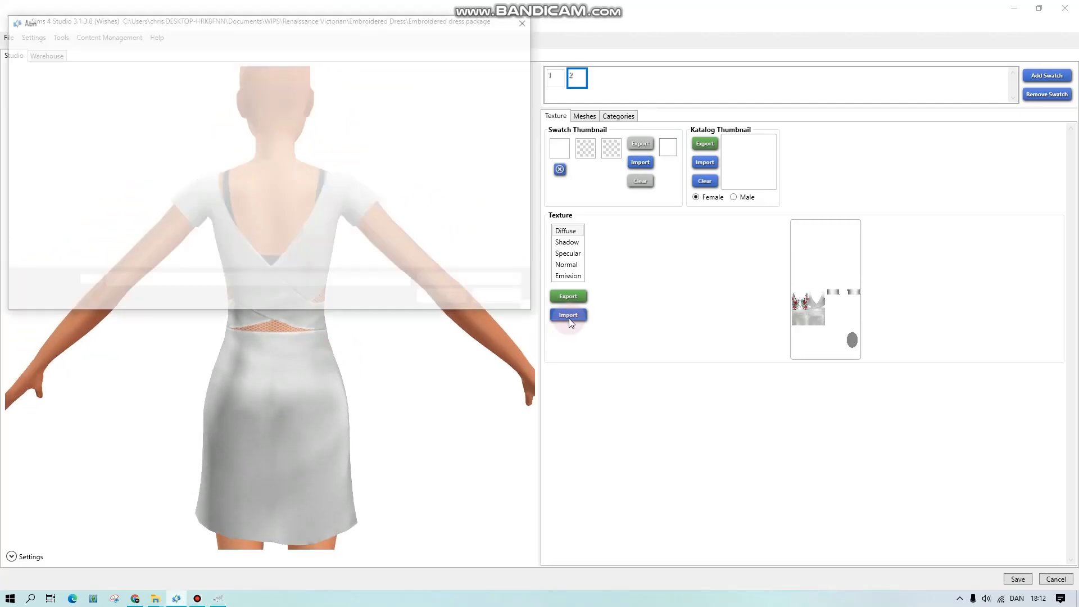
pyautogui.doubleClick(185, 111)
pyautogui.moveTo(281, 281); pyautogui.dragTo(275, 554)
pyautogui.scroll(1, 230, 299)
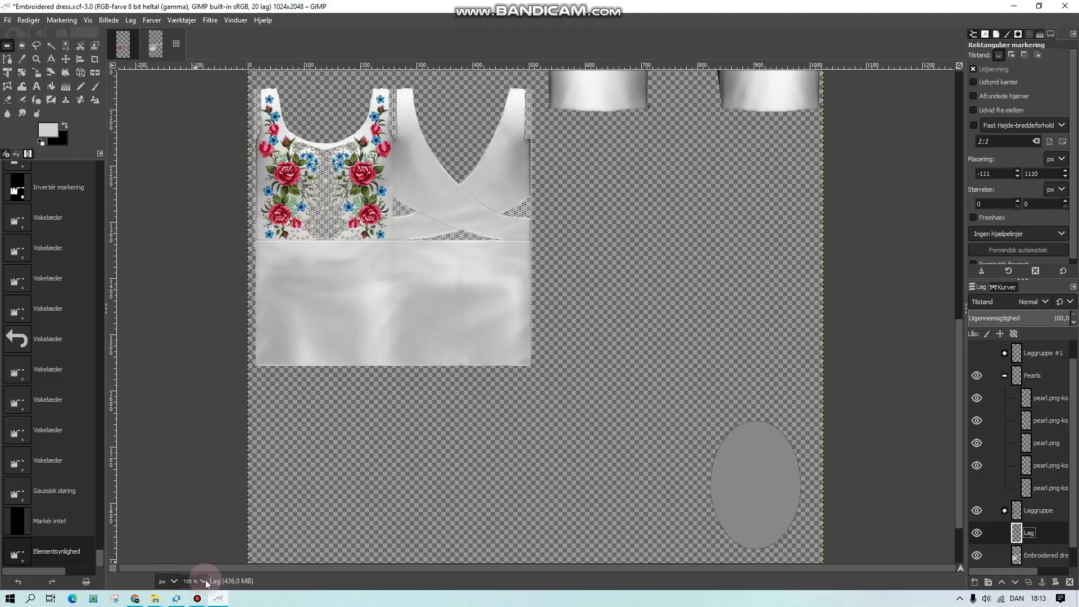
# - Return to GIMP, select a thin strip along the skirt hem on the Embroidered dress layer and apply Median Blur with radius 3
pyautogui.click(191, 581)
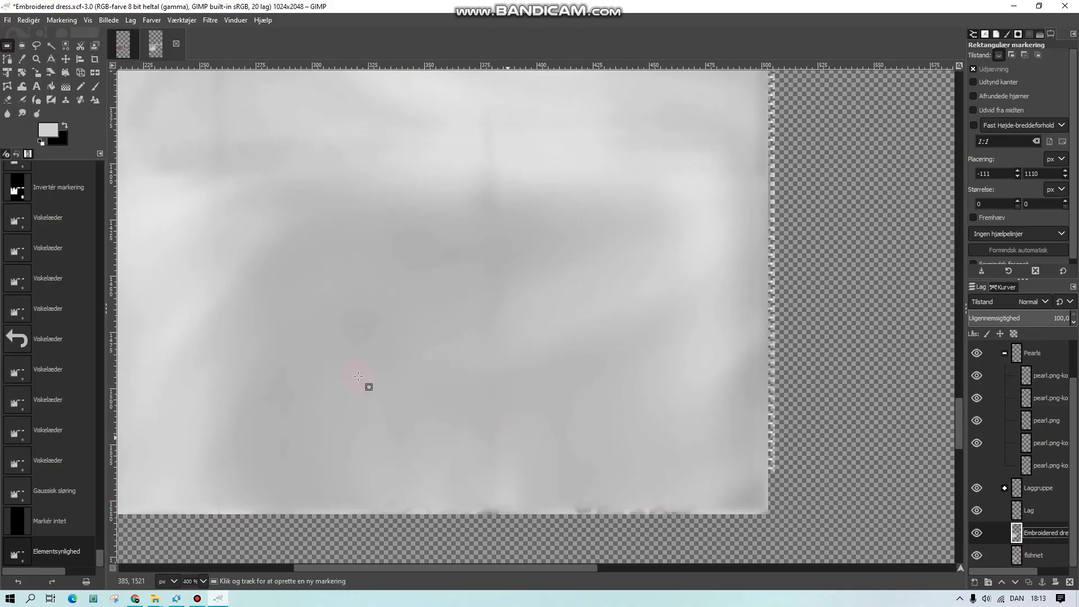
pyautogui.scroll(-3, 358, 376)
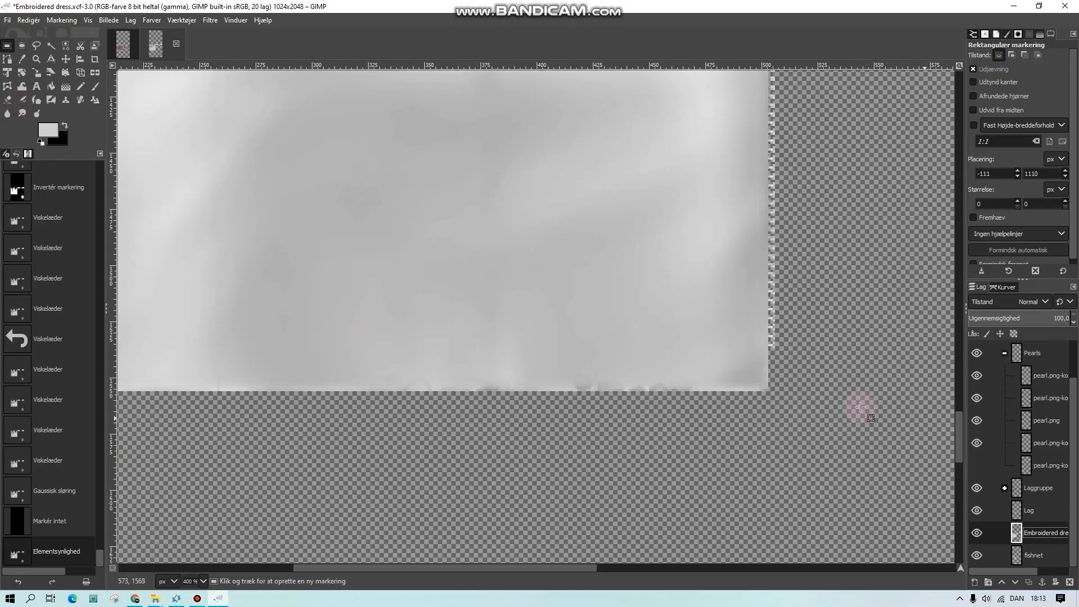
pyautogui.moveTo(772, 357); pyautogui.dragTo(151, 391)
pyautogui.click(209, 19)
pyautogui.click(393, 150)
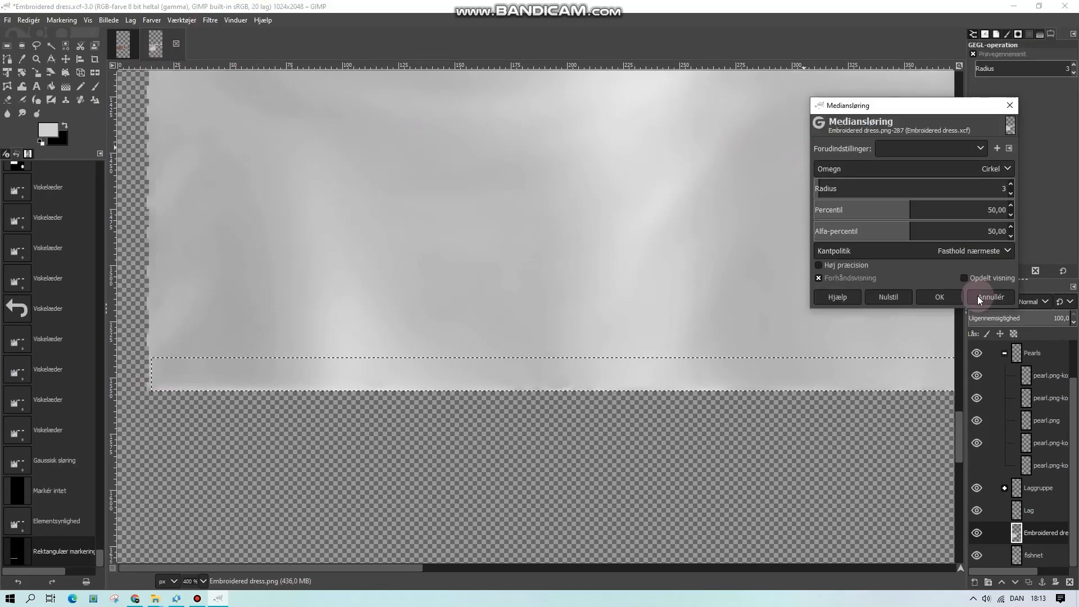
pyautogui.click(939, 297)
# - Smudge the dark, uneven spots along the back skirt's lower hem within the selected strip
pyautogui.moveTo(412, 568); pyautogui.dragTo(604, 570)
pyautogui.press('s')
pyautogui.moveTo(436, 375); pyautogui.dragTo(473, 386)
pyautogui.moveTo(495, 379); pyautogui.dragTo(557, 385)
pyautogui.moveTo(568, 382); pyautogui.dragTo(590, 386)
pyautogui.moveTo(601, 383); pyautogui.dragTo(663, 386)
pyautogui.moveTo(686, 379); pyautogui.dragTo(742, 405)
pyautogui.moveTo(548, 568); pyautogui.dragTo(351, 568)
pyautogui.click(203, 581)
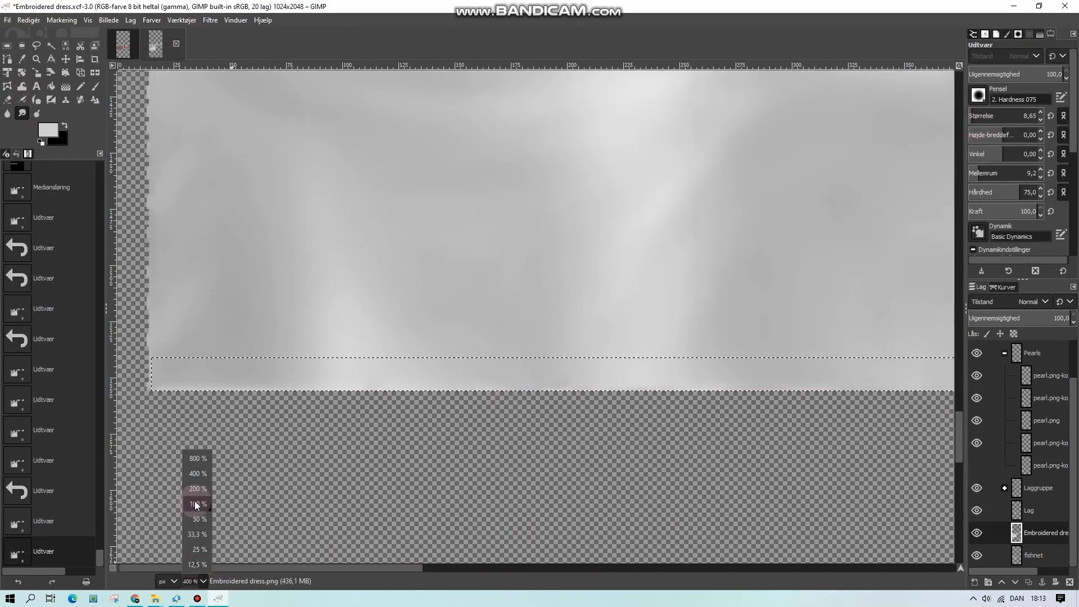
# - Remove the existing selection around the skirt hem and make the Embroidered dress layer active
pyautogui.click(195, 502)
pyautogui.click(7, 46)
pyautogui.click(250, 236)
pyautogui.click(1034, 557)
pyautogui.click(1048, 534)
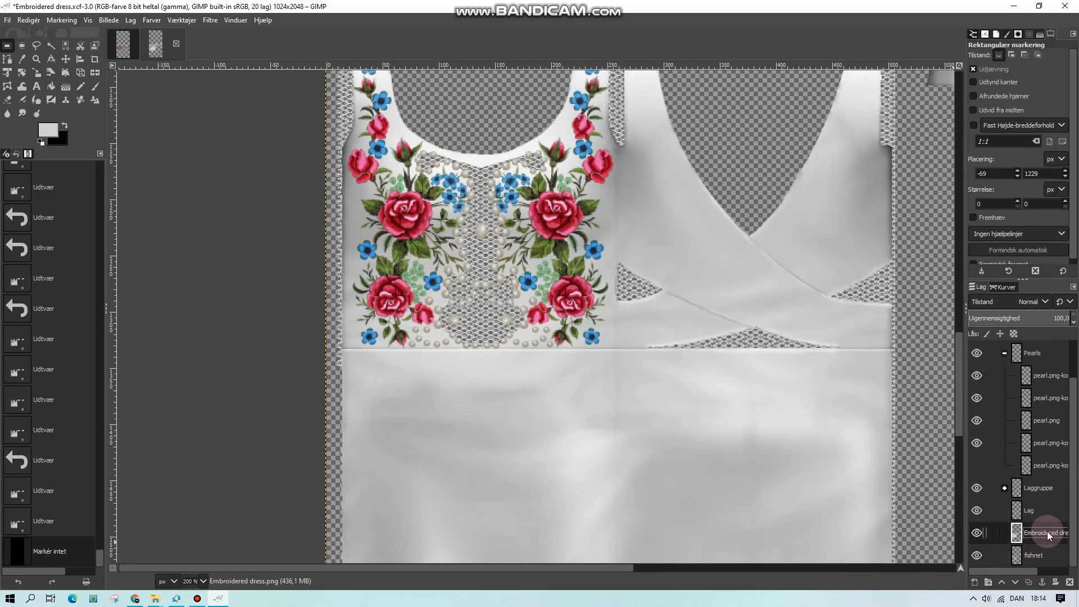
# - Try to select the dress by fuzzy-selecting the transparent background and inverting the selection
pyautogui.click(51, 46)
pyautogui.click(451, 119)
pyautogui.hotkey('ctrl', 'i')
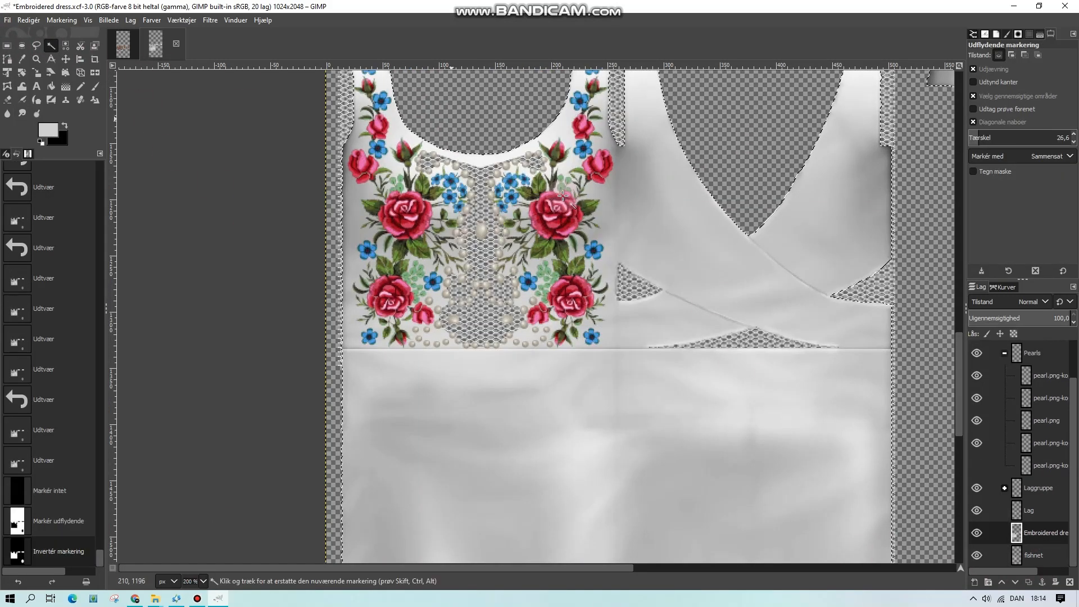
# - Select the transparent areas by colour, invert the selection, clear the fishnet layer beneath the dress fabric, and deselect
pyautogui.click(65, 46)
pyautogui.click(336, 243)
pyautogui.rightClick(482, 315)
pyautogui.click(596, 383)
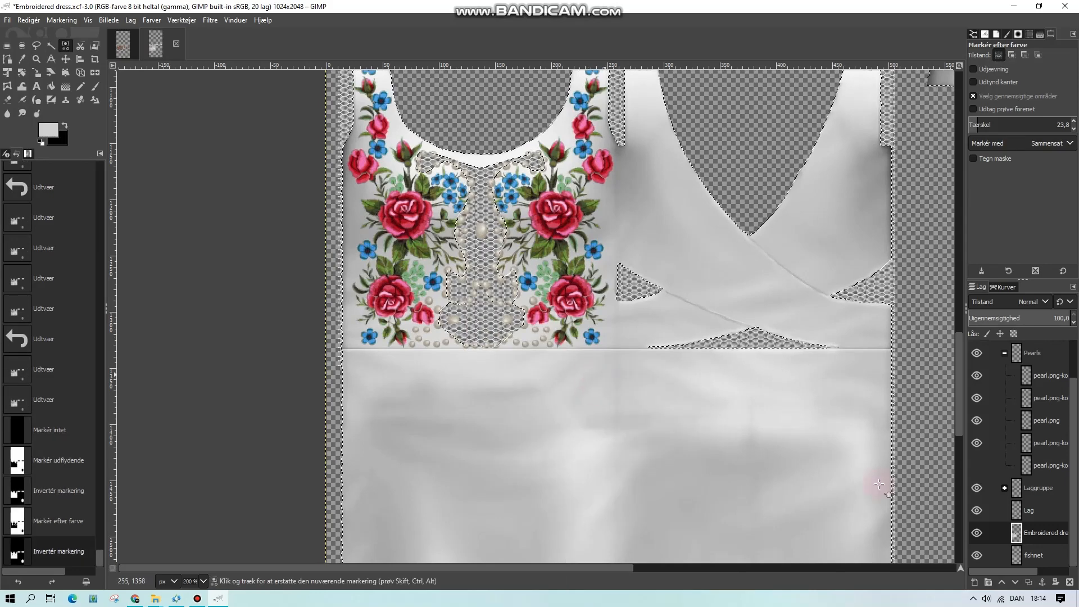
pyautogui.click(1034, 554)
pyautogui.press('Delete')
pyautogui.click(7, 45)
pyautogui.click(231, 344)
# - Duplicate the Embroidered dress layer and clear the front bodice from the original using a 268 × 300 px rectangular selection
pyautogui.rightClick(1047, 537)
pyautogui.click(910, 260)
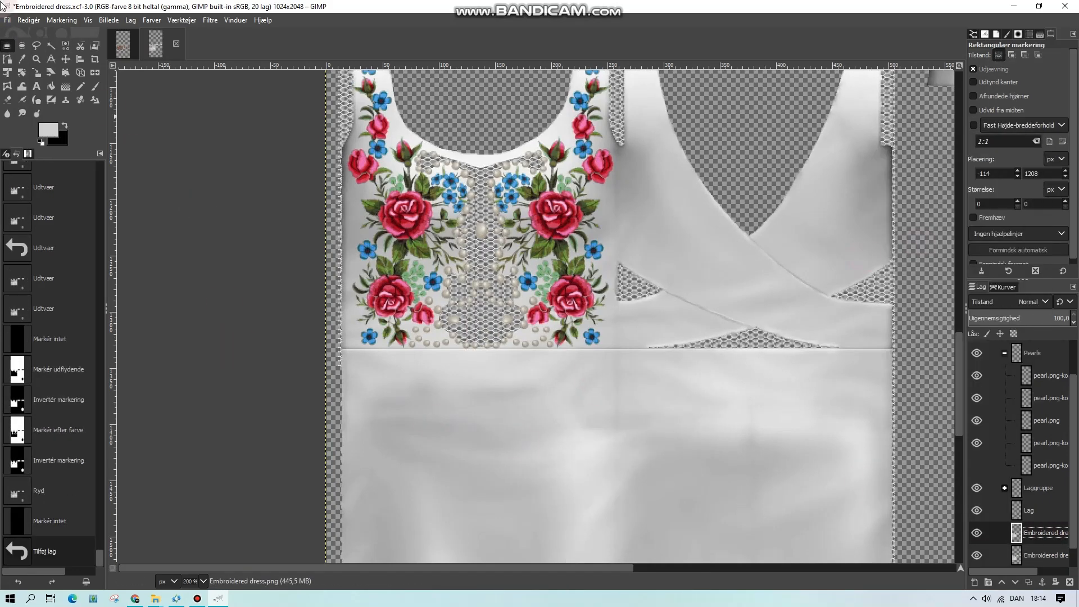
pyautogui.scroll(2, 337, 158)
pyautogui.moveTo(316, 134); pyautogui.dragTo(640, 466)
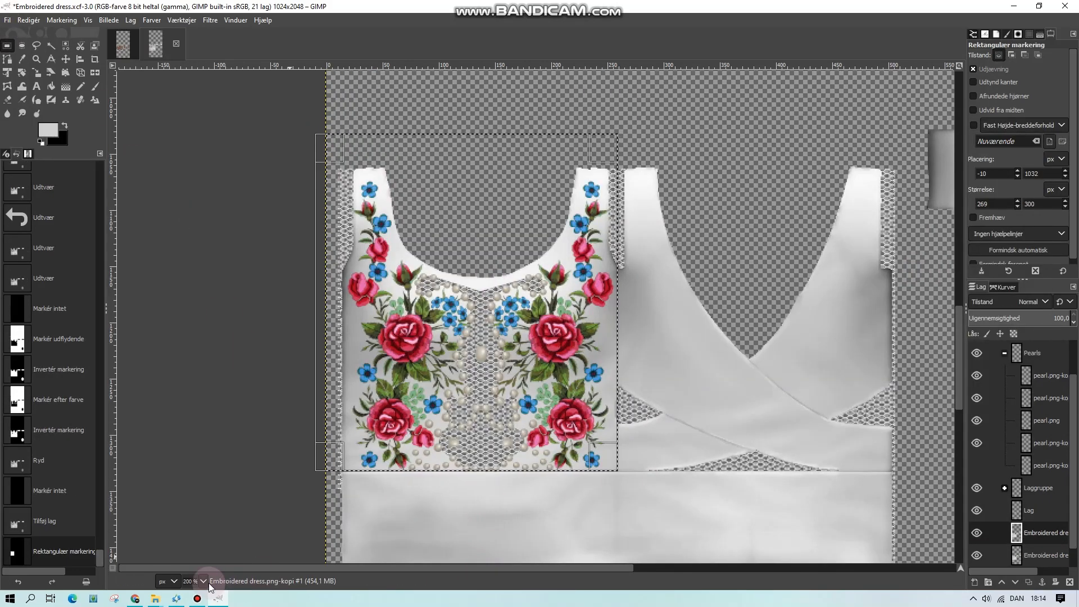
pyautogui.click(199, 504)
pyautogui.click(203, 580)
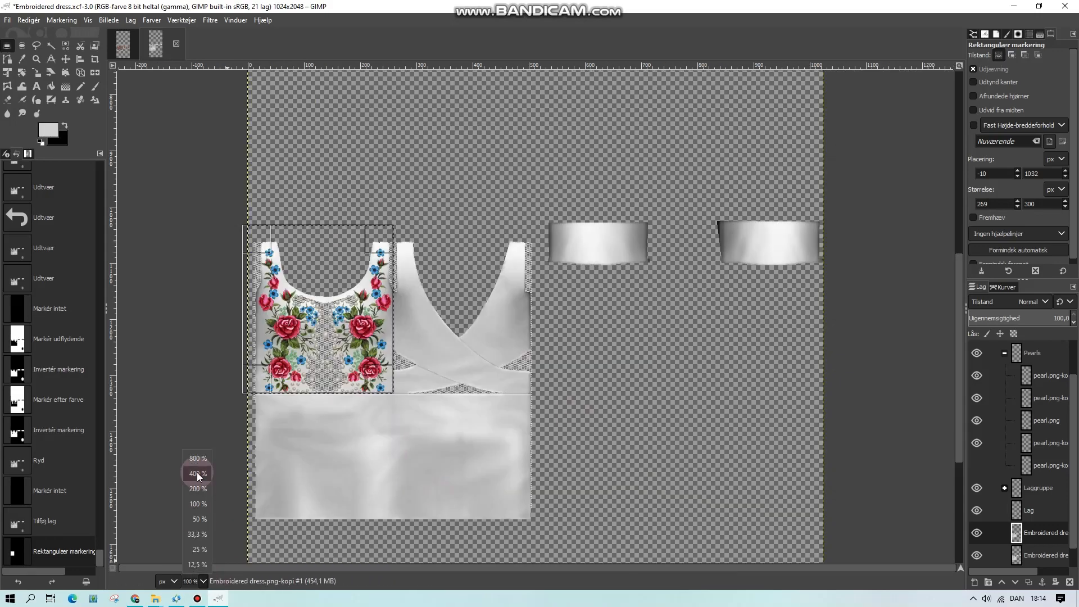
pyautogui.click(197, 473)
pyautogui.scroll(-2, 684, 316)
pyautogui.moveTo(690, 270)
pyautogui.mouseDown()
pyautogui.moveTo(673, 265)
pyautogui.moveTo(685, 266)
pyautogui.mouseUp()
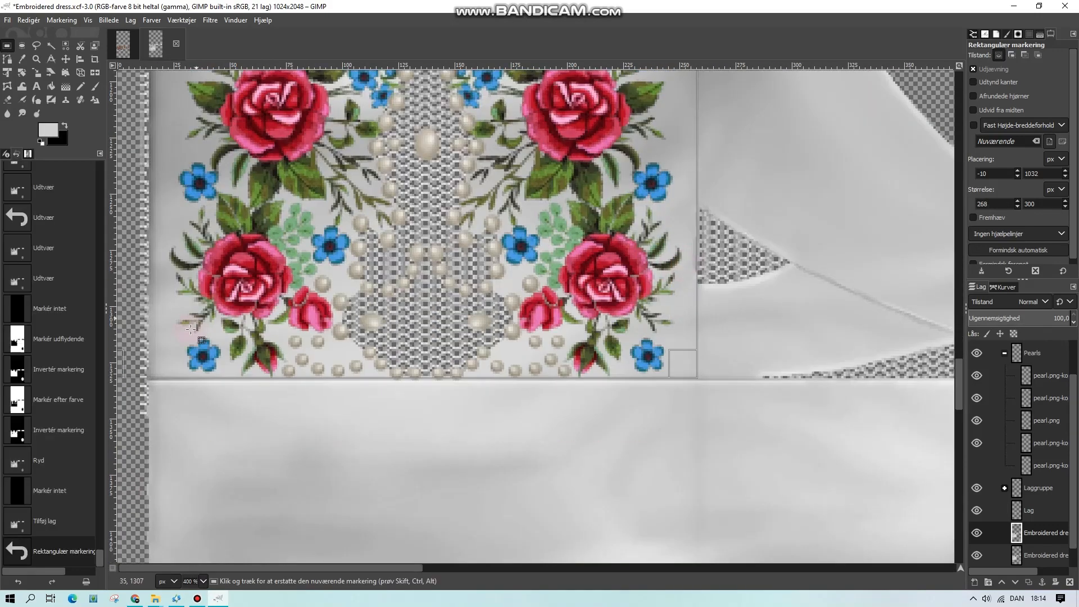
pyautogui.moveTo(189, 364); pyautogui.dragTo(186, 368)
pyautogui.scroll(4, 362, 383)
pyautogui.scroll(-2, 362, 383)
pyautogui.click(1044, 554)
pyautogui.press('Delete')
# - On the dress copy layer, invert the selection, clear everything outside the front bodice, and deselect
pyautogui.click(1044, 537)
pyautogui.rightClick(503, 262)
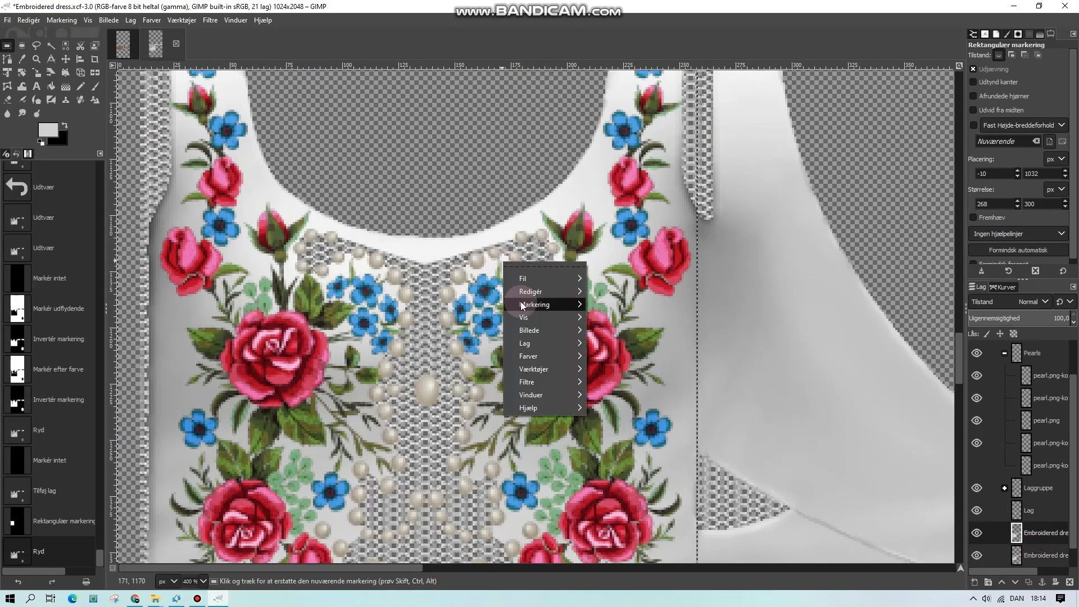
pyautogui.moveTo(521, 305)
pyautogui.click(610, 336)
pyautogui.press('Delete')
pyautogui.click(228, 296)
# - Try the front bodice layer at 62.6 opacity, undo that change, and duplicate the layer
pyautogui.click(1028, 582)
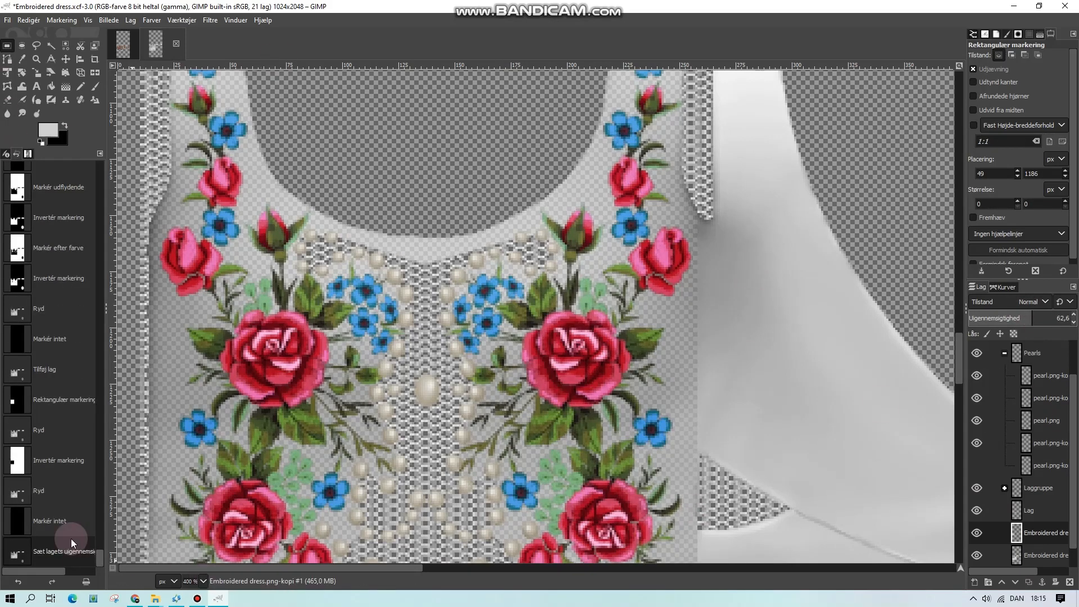
pyautogui.click(63, 522)
pyautogui.rightClick(1039, 525)
pyautogui.click(955, 234)
# - On the second front bodice copy, free-select the neckline and strap trim, clear everything outside it, and deselect
pyautogui.click(203, 581)
pyautogui.click(197, 508)
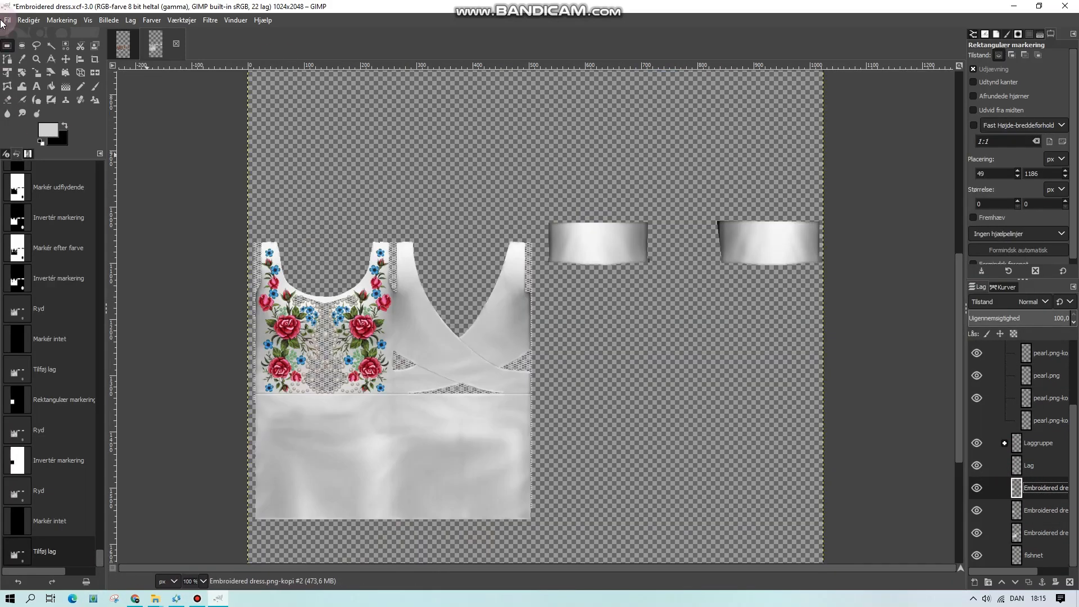
pyautogui.click(203, 581)
pyautogui.click(196, 492)
pyautogui.moveTo(353, 568); pyautogui.dragTo(230, 568)
pyautogui.click(36, 47)
pyautogui.click(150, 175)
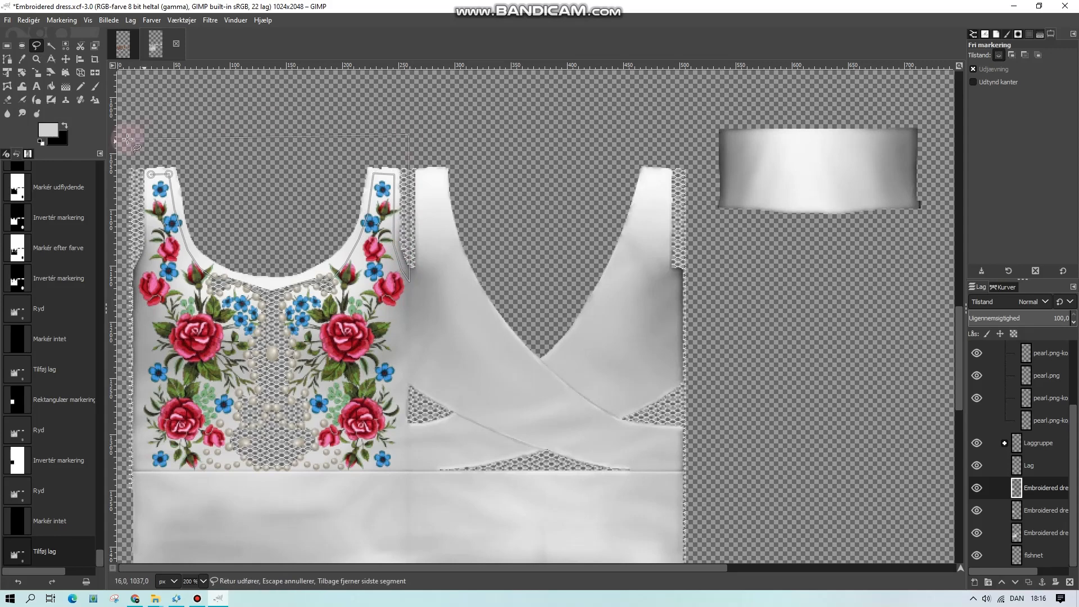
pyautogui.click(22, 45)
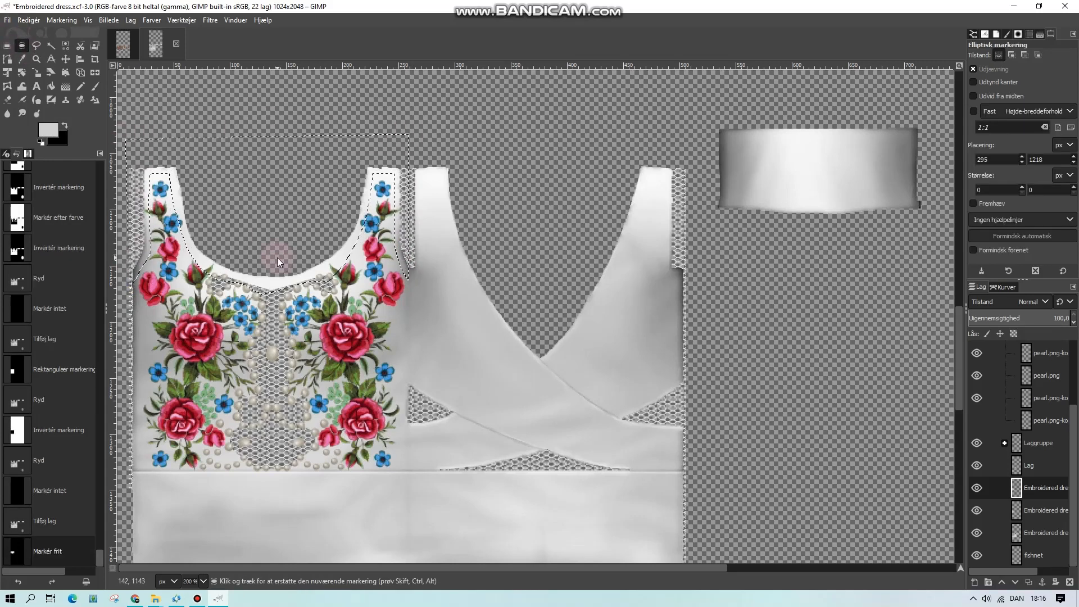
pyautogui.rightClick(277, 258)
pyautogui.click(491, 343)
pyautogui.press('Delete')
pyautogui.click(7, 46)
pyautogui.click(277, 284)
# - Lower the opacity of the first front bodice copy layer to 66.5
pyautogui.click(1045, 510)
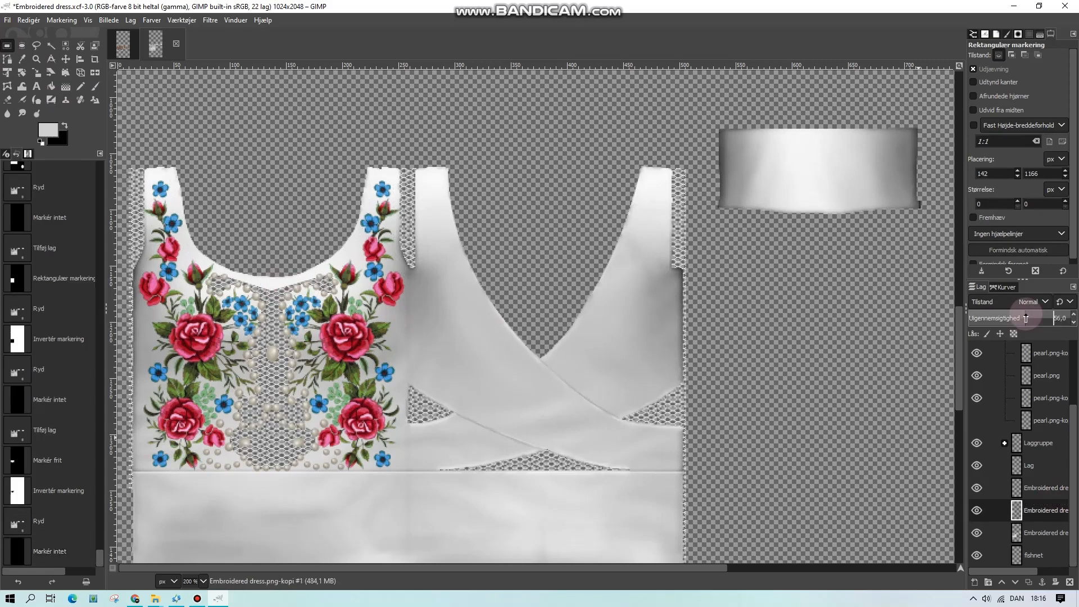
pyautogui.moveTo(1030, 318)
pyautogui.mouseDown()
pyautogui.moveTo(1006, 318)
pyautogui.moveTo(1039, 320)
pyautogui.mouseUp()
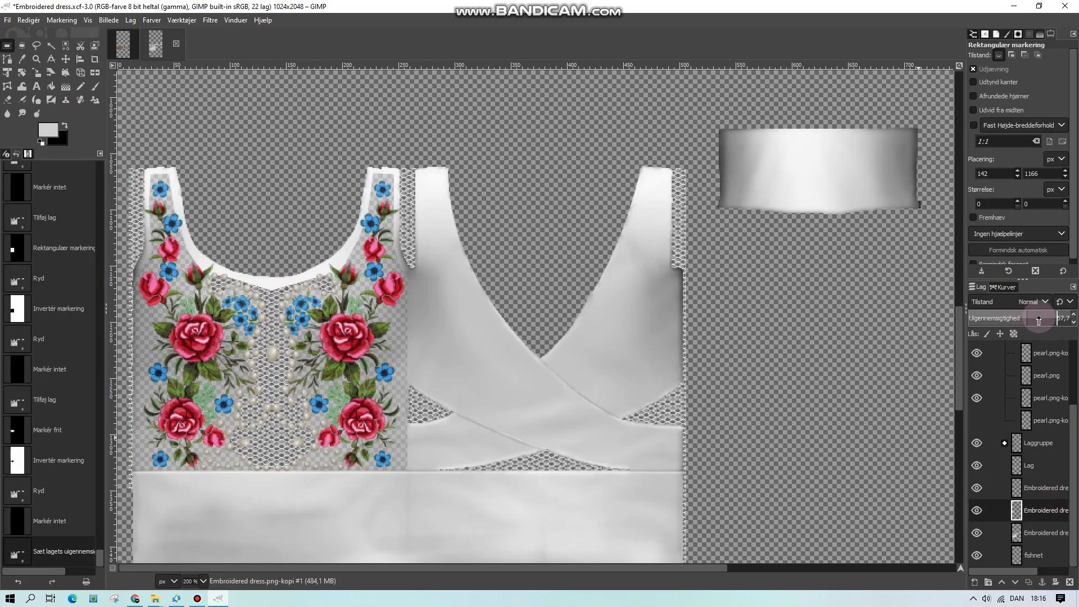
# - Export the updated texture and import the Embroidered dress image as the Diffuse texture in Sims 4 Studio
pyautogui.click(13, 19)
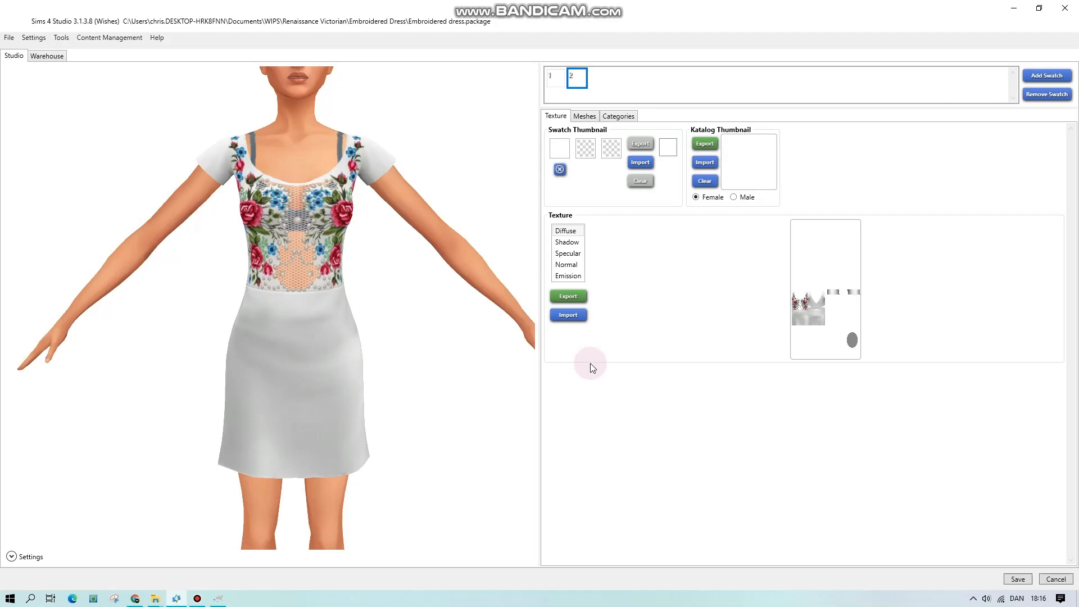
pyautogui.click(569, 315)
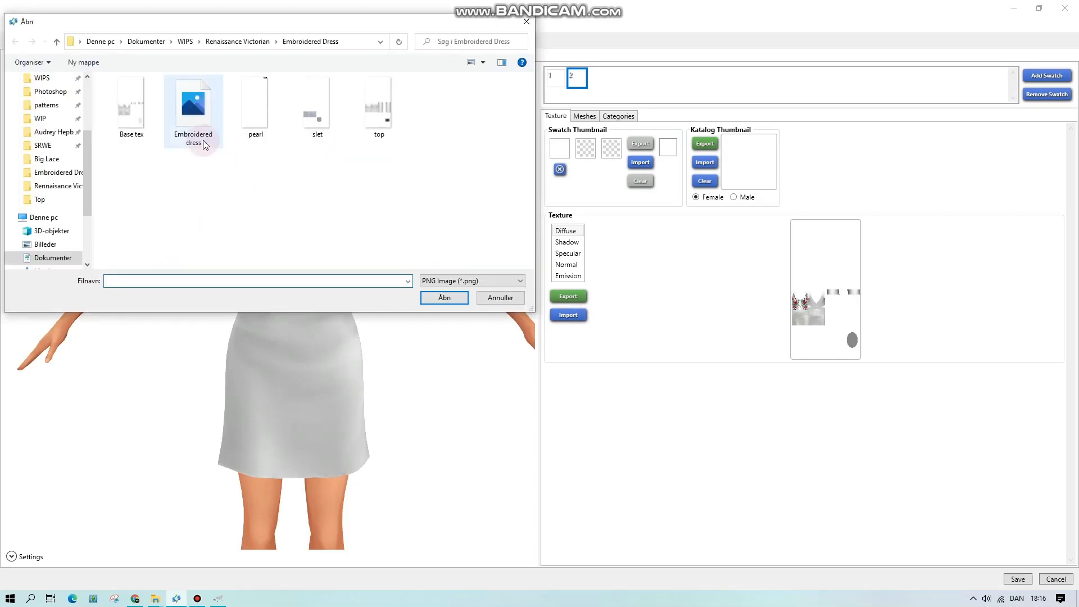
pyautogui.doubleClick(203, 142)
pyautogui.moveTo(203, 140); pyautogui.dragTo(472, 363)
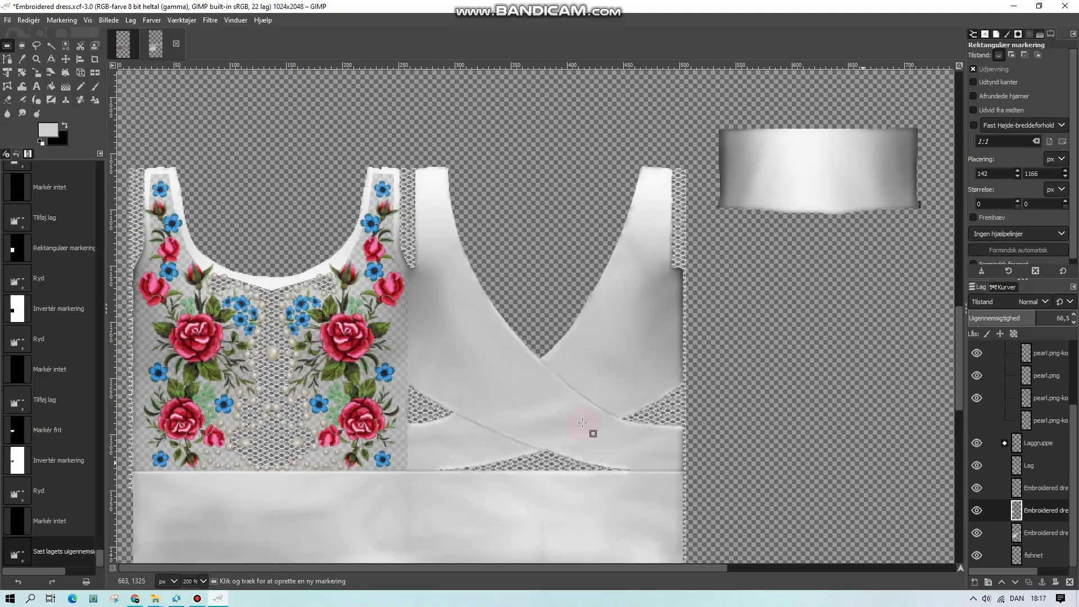
# - Back in GIMP, toggle the neckline trim and front bodice layers to check what each contributes
pyautogui.click(1036, 520)
pyautogui.click(1024, 489)
pyautogui.click(977, 487)
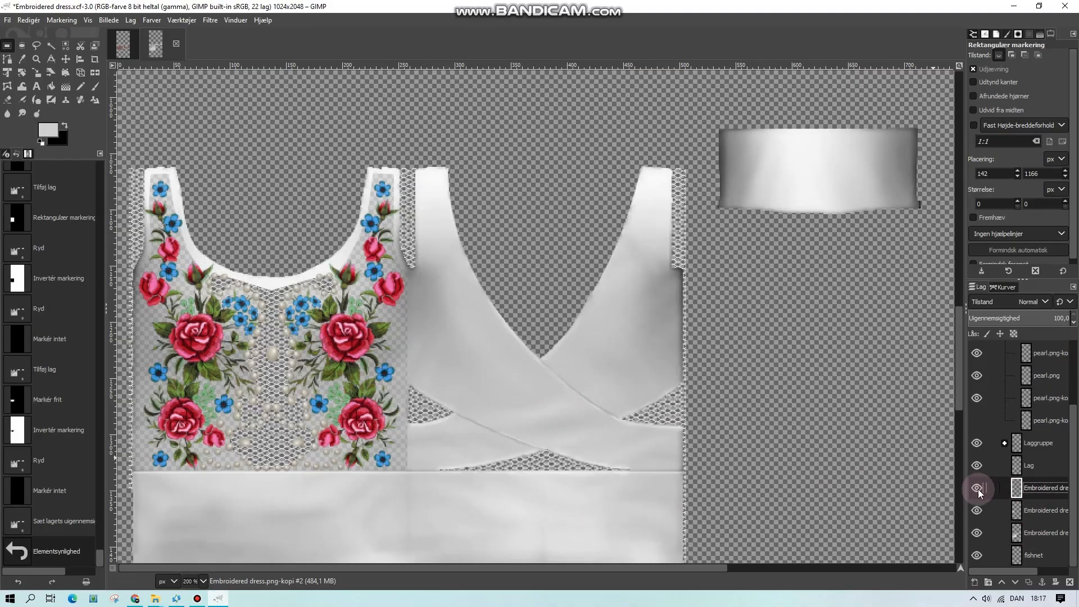
pyautogui.click(977, 488)
pyautogui.click(976, 511)
pyautogui.click(975, 510)
pyautogui.click(1016, 511)
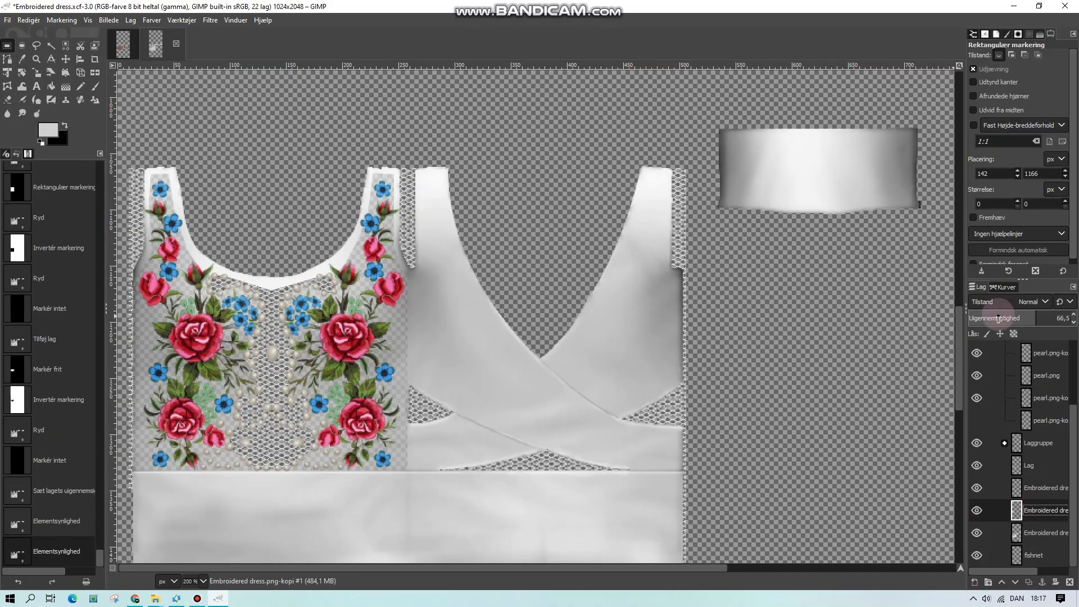
# - Adjust the front bodice layer's opacity and inspect the dress on the model in Sims 4 Studio
pyautogui.click(997, 318)
pyautogui.click(181, 596)
pyautogui.moveTo(281, 412)
pyautogui.mouseDown()
pyautogui.moveTo(527, 398)
pyautogui.moveTo(316, 392)
pyautogui.moveTo(362, 399)
pyautogui.moveTo(292, 415)
pyautogui.mouseUp()
pyautogui.click(218, 598)
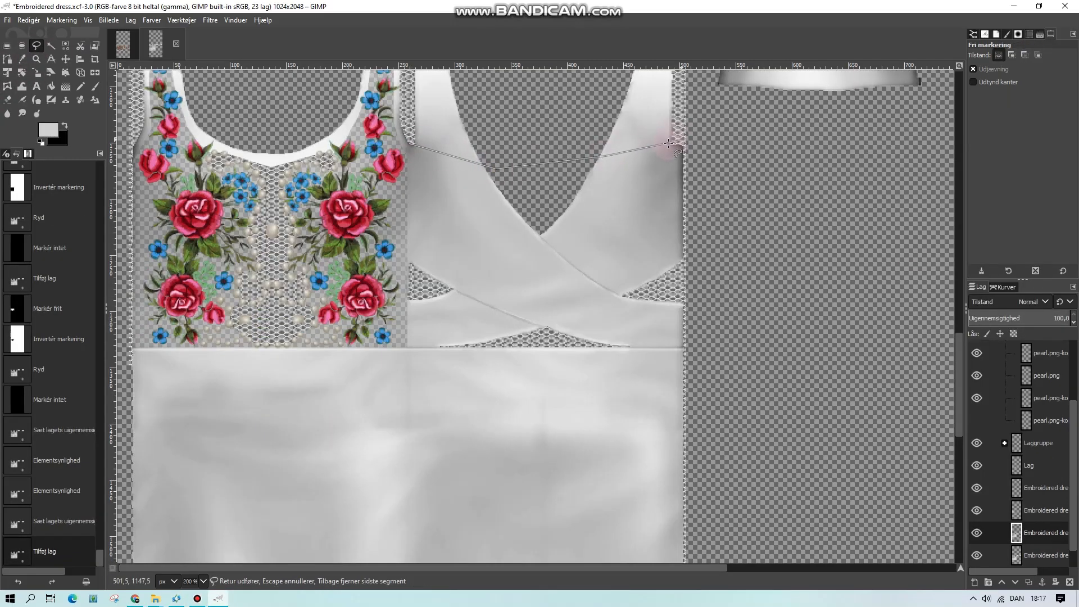
# - On a new dress layer copy, free-select the back bodice, clear everything outside it, and deselect
pyautogui.click(408, 143)
pyautogui.click(22, 45)
pyautogui.rightClick(513, 234)
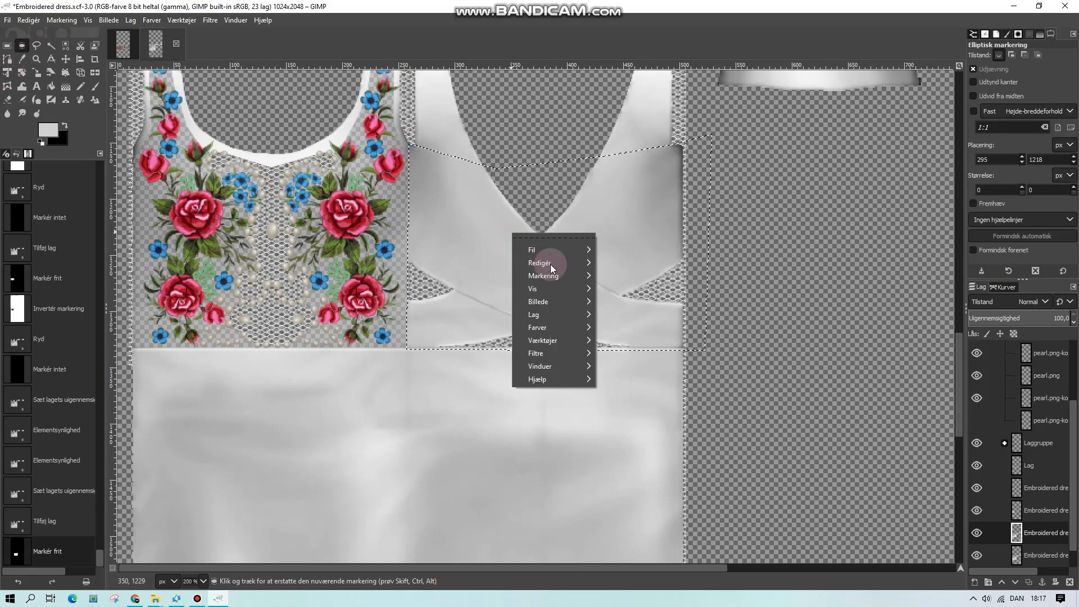
pyautogui.moveTo(548, 277)
pyautogui.click(646, 306)
pyautogui.press('Delete')
pyautogui.click(474, 261)
# - Free-select the upper shoulder straps of the back bodice copy, clear them, and deselect
pyautogui.click(35, 45)
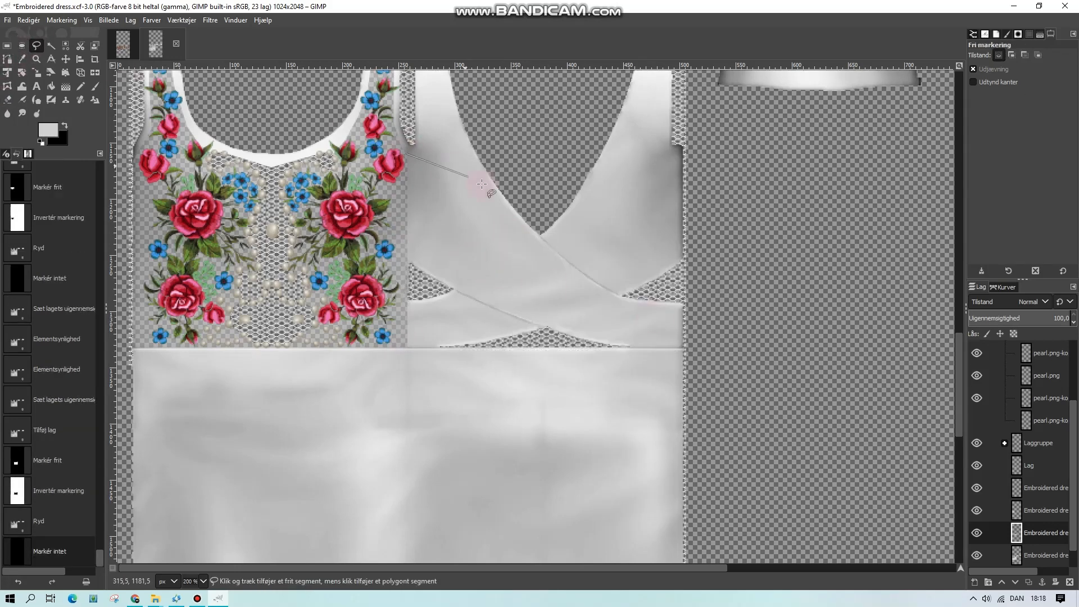
pyautogui.scroll(5, 688, 145)
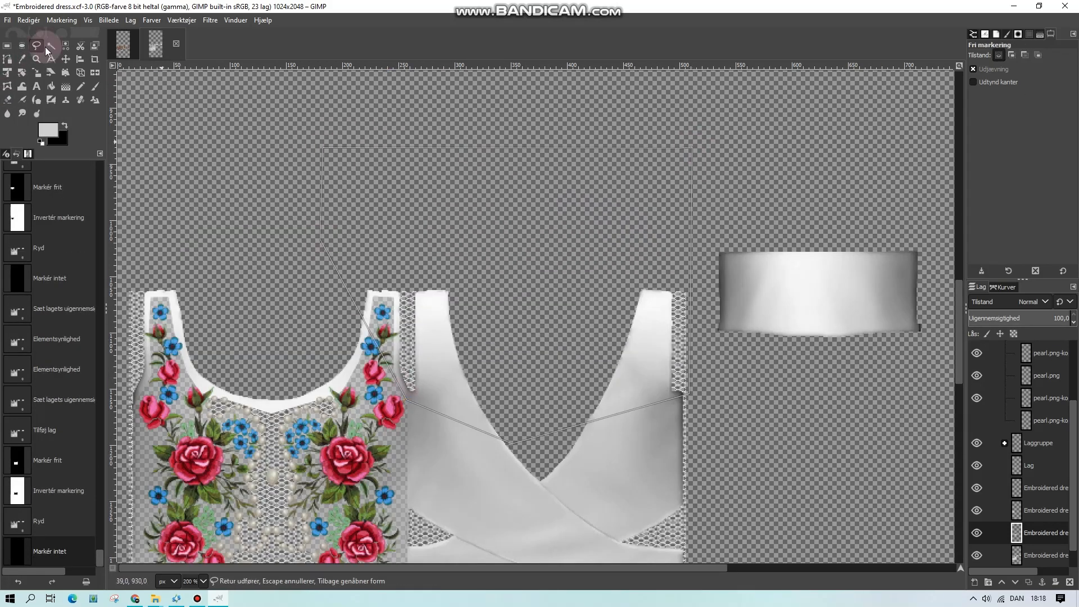
pyautogui.press('r')
pyautogui.scroll(-5, 549, 313)
# - Hide the original dress layer and outline the left panel of the back bodice with a free selection
pyautogui.click(977, 555)
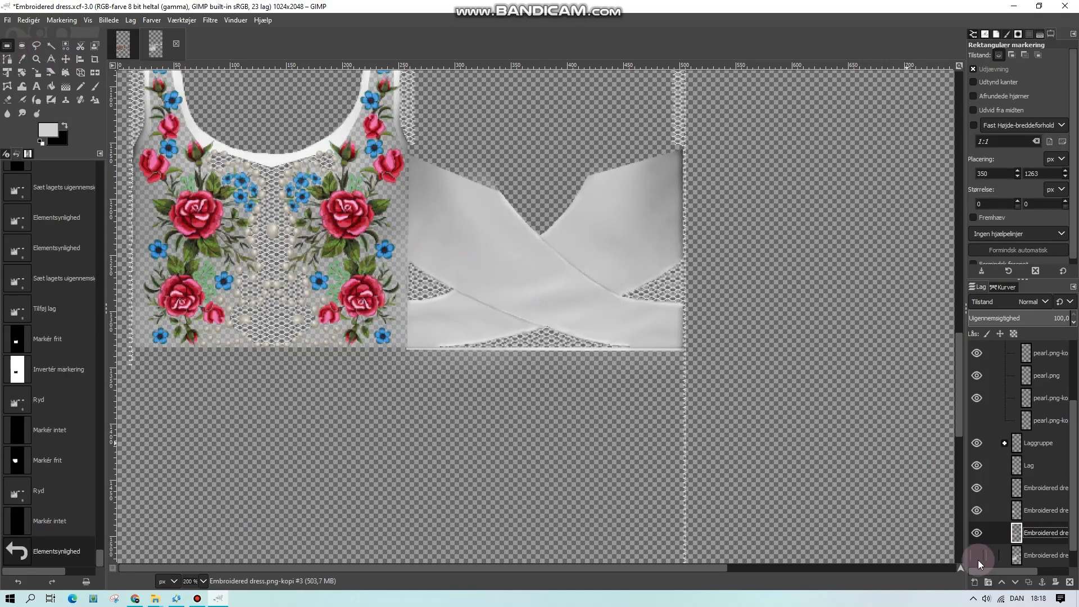
pyautogui.click(37, 45)
pyautogui.click(405, 153)
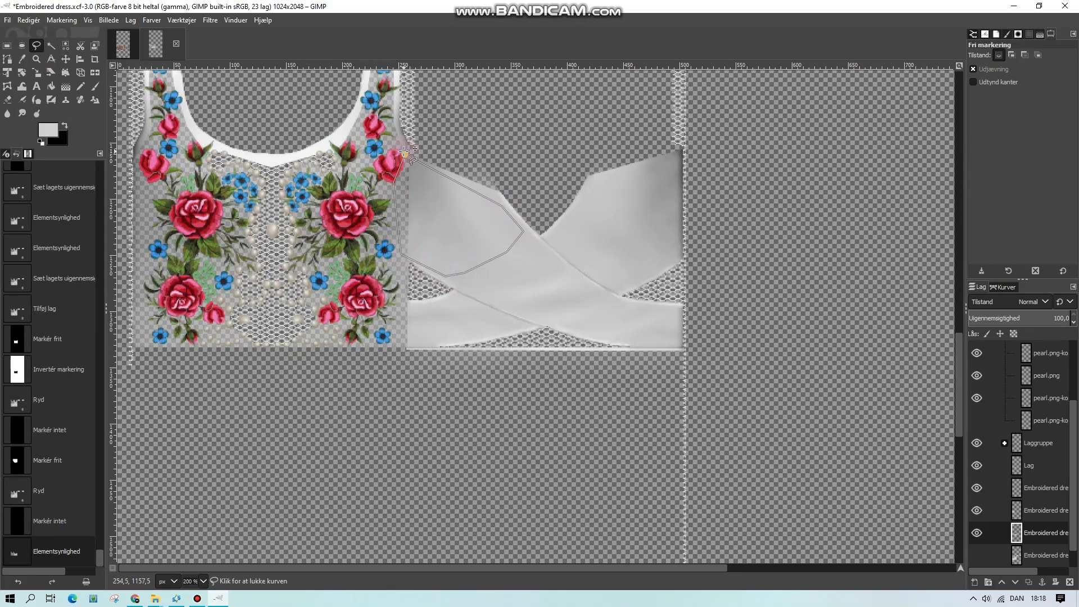
pyautogui.click(404, 154)
# - Duplicate the original Embroidered dress layer again and make the new copy visible
pyautogui.hotkey('shift', 'e')
pyautogui.rightClick(1034, 561)
pyautogui.click(927, 272)
pyautogui.click(976, 555)
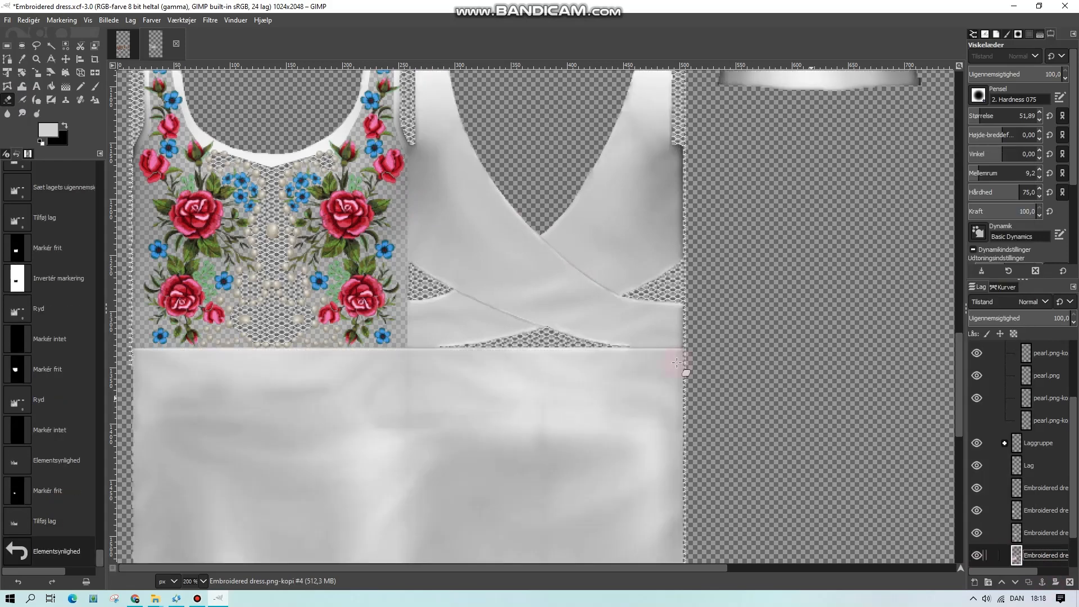
# - Try erasing the left back panel on the new copy with a 64.85 brush, hiding the separate back bodice layer
pyautogui.click(980, 118)
pyautogui.click(427, 220)
pyautogui.click(427, 216)
pyautogui.click(427, 205)
pyautogui.click(977, 533)
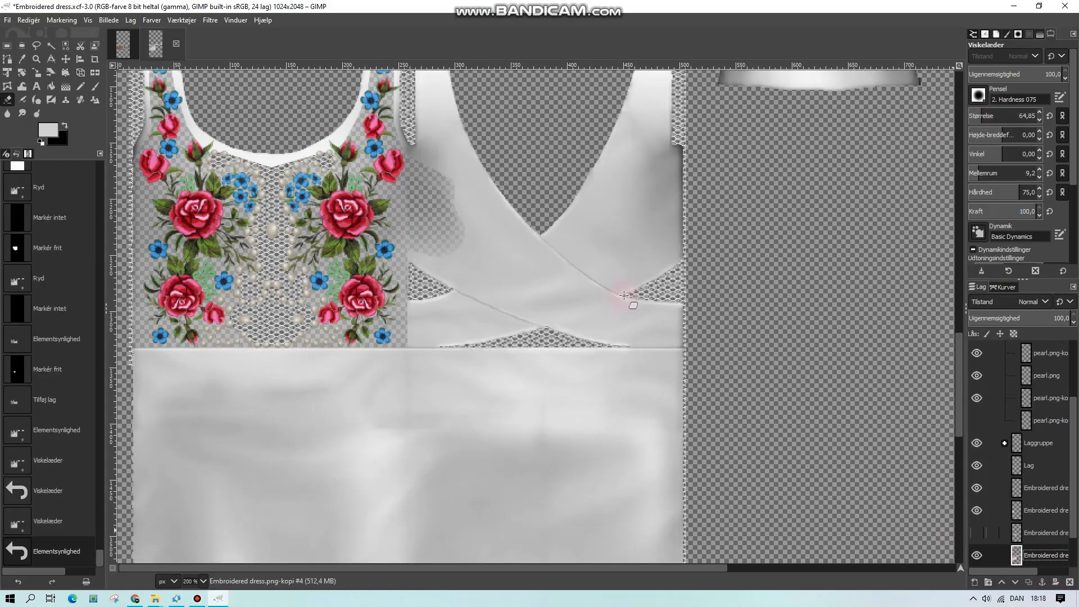
pyautogui.click(443, 209)
# - Undo the eraser strokes on the left back panel and delete the separate back bodice copy layer
pyautogui.click(53, 486)
pyautogui.click(41, 427)
pyautogui.click(1069, 582)
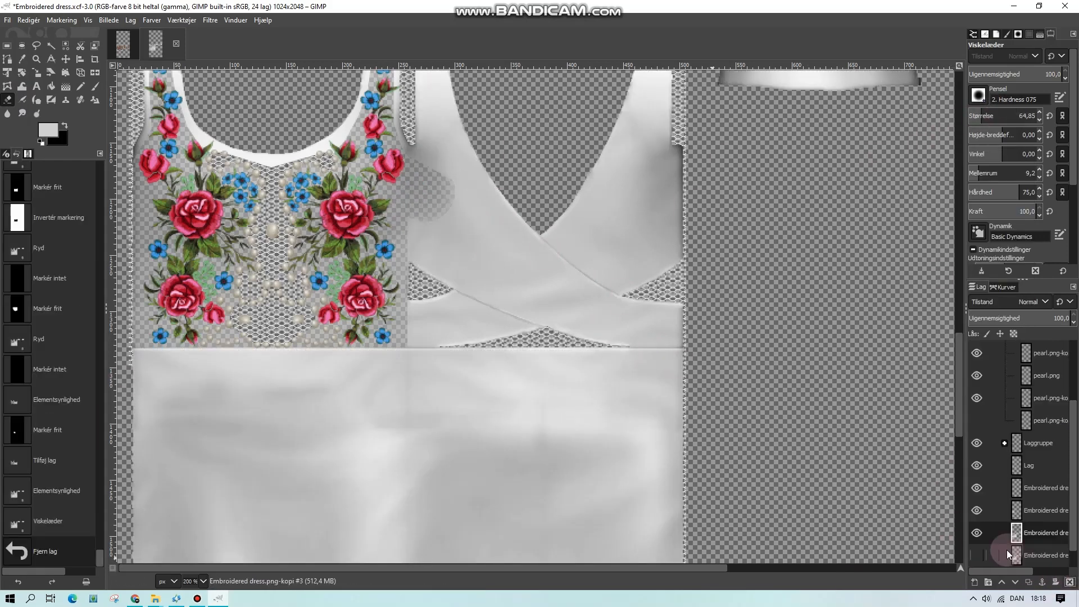
pyautogui.click(976, 555)
pyautogui.click(1017, 533)
pyautogui.click(46, 465)
pyautogui.scroll(-2, 1034, 506)
pyautogui.click(1069, 581)
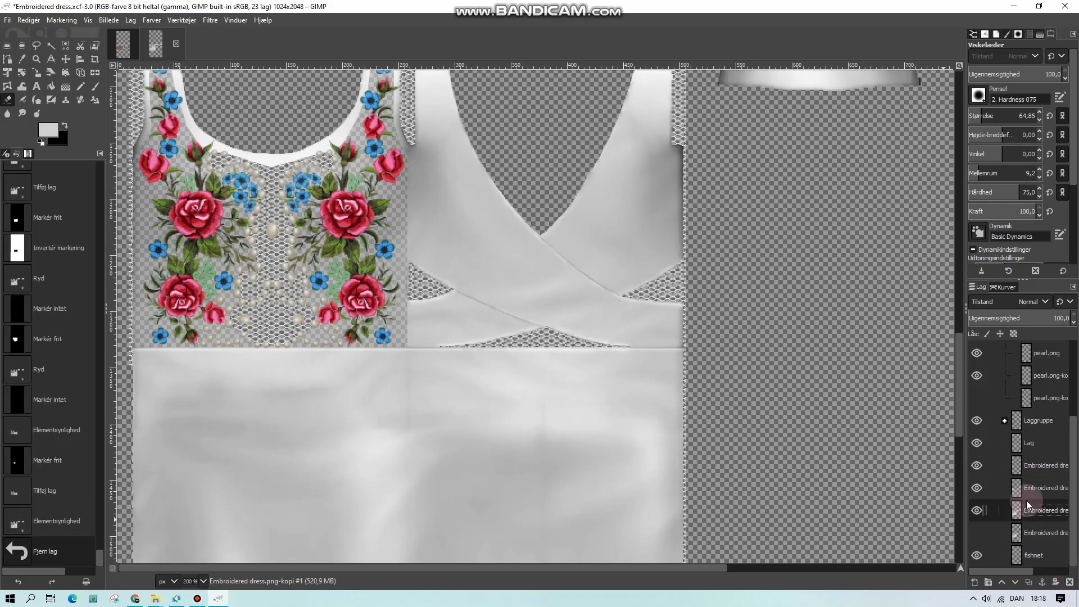
# - Toggle the lower dress layers to check what each contains, leaving the original dress layer hidden
pyautogui.click(976, 488)
pyautogui.click(977, 488)
pyautogui.click(977, 511)
pyautogui.click(977, 510)
pyautogui.click(977, 532)
# - Erase the middle of the selected left back panel and smudge the erased edges into a soft fade
pyautogui.moveTo(423, 213)
pyautogui.mouseDown()
pyautogui.moveTo(441, 228)
pyautogui.moveTo(408, 194)
pyautogui.moveTo(458, 225)
pyautogui.mouseUp()
pyautogui.press('s')
pyautogui.moveTo(444, 220); pyautogui.dragTo(469, 230)
pyautogui.moveTo(444, 225)
pyautogui.mouseDown()
pyautogui.moveTo(415, 236)
pyautogui.moveTo(461, 245)
pyautogui.mouseUp()
pyautogui.moveTo(421, 239)
pyautogui.mouseDown()
pyautogui.moveTo(459, 260)
pyautogui.moveTo(470, 247)
pyautogui.mouseUp()
pyautogui.moveTo(461, 244); pyautogui.dragTo(464, 230)
pyautogui.moveTo(458, 228); pyautogui.dragTo(458, 220)
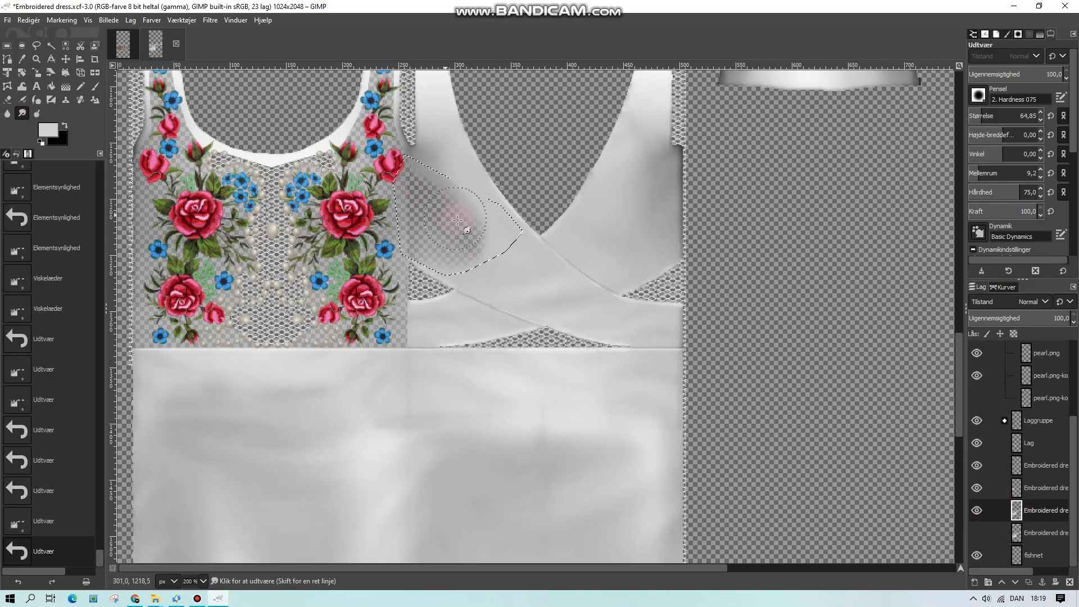
# - Free-select the right panel of the back bodice and erase its middle and outer area
pyautogui.click(37, 46)
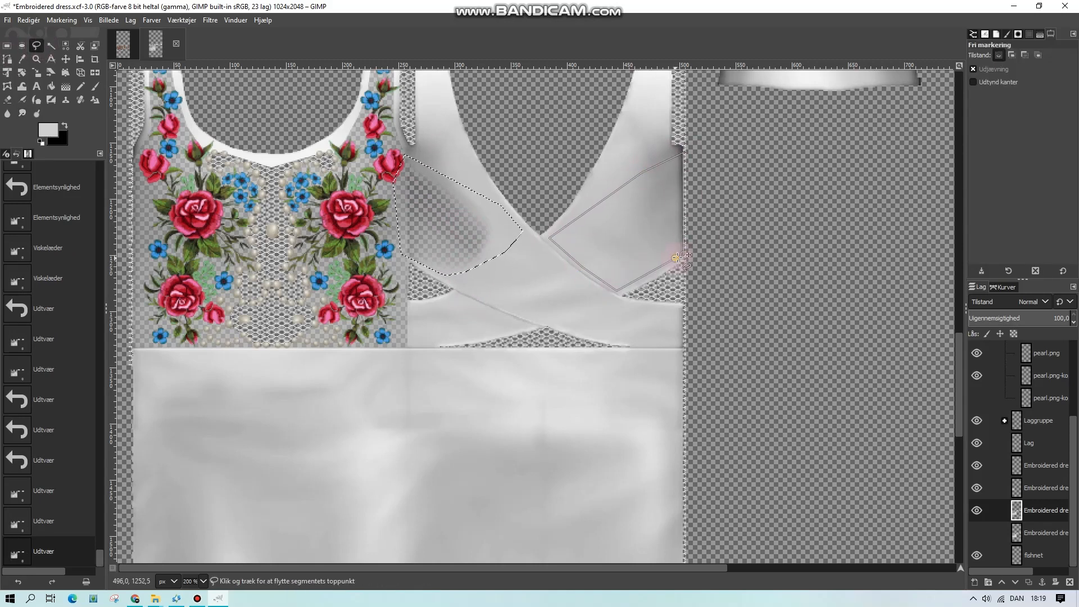
pyautogui.click(683, 255)
pyautogui.press('e')
pyautogui.click(7, 100)
pyautogui.moveTo(674, 188); pyautogui.dragTo(638, 224)
pyautogui.moveTo(655, 227)
pyautogui.mouseDown()
pyautogui.moveTo(624, 236)
pyautogui.moveTo(608, 223)
pyautogui.moveTo(605, 258)
pyautogui.mouseUp()
# - Smudge the erased edges of the right back panel into a soft transparent fade and deselect
pyautogui.click(22, 112)
pyautogui.moveTo(607, 260)
pyautogui.mouseDown()
pyautogui.moveTo(633, 258)
pyautogui.moveTo(641, 215)
pyautogui.mouseUp()
pyautogui.moveTo(640, 193)
pyautogui.mouseDown()
pyautogui.moveTo(622, 205)
pyautogui.moveTo(641, 217)
pyautogui.mouseUp()
pyautogui.moveTo(643, 219); pyautogui.dragTo(677, 252)
pyautogui.moveTo(674, 256); pyautogui.dragTo(692, 268)
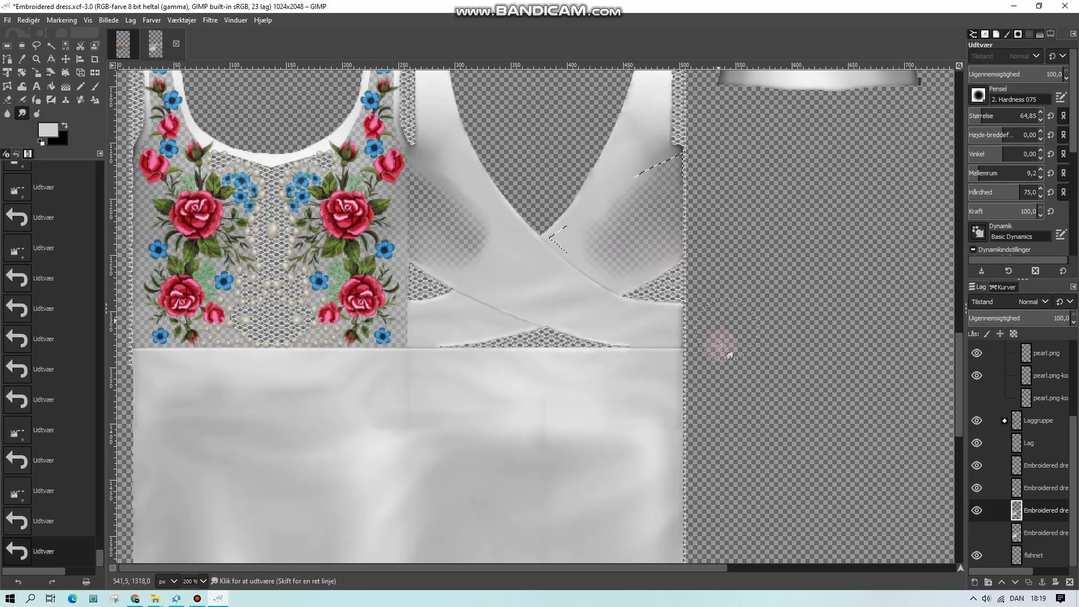
pyautogui.click(36, 45)
pyautogui.click(22, 113)
pyautogui.click(8, 46)
pyautogui.click(406, 304)
# - Free-select the small lower-left strip of the back bodice above the waist and erase its outer end
pyautogui.click(36, 45)
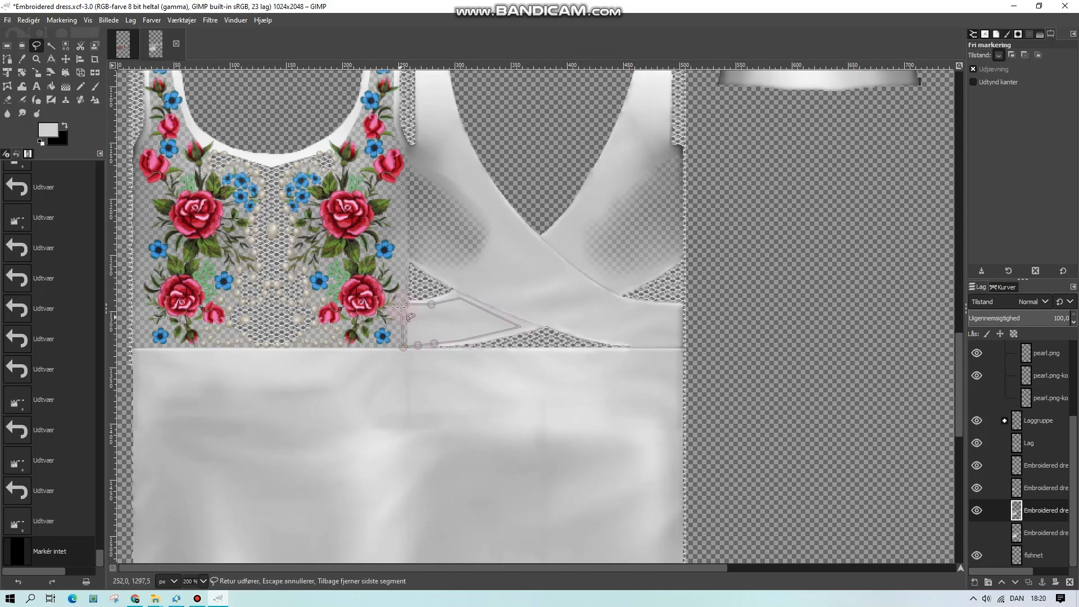
pyautogui.click(404, 304)
pyautogui.press('e')
pyautogui.click(7, 100)
pyautogui.moveTo(427, 320)
pyautogui.mouseDown()
pyautogui.moveTo(414, 339)
pyautogui.moveTo(429, 320)
pyautogui.mouseUp()
# - Smudge the erased end of the lower-left back strip into a soft fade and deselect
pyautogui.click(22, 113)
pyautogui.moveTo(433, 314); pyautogui.dragTo(425, 328)
pyautogui.moveTo(424, 334); pyautogui.dragTo(416, 336)
pyautogui.moveTo(418, 332)
pyautogui.mouseDown()
pyautogui.moveTo(407, 412)
pyautogui.moveTo(424, 337)
pyautogui.mouseUp()
pyautogui.moveTo(420, 335); pyautogui.dragTo(422, 339)
pyautogui.hotkey('ctrl', 'shift', 'a')
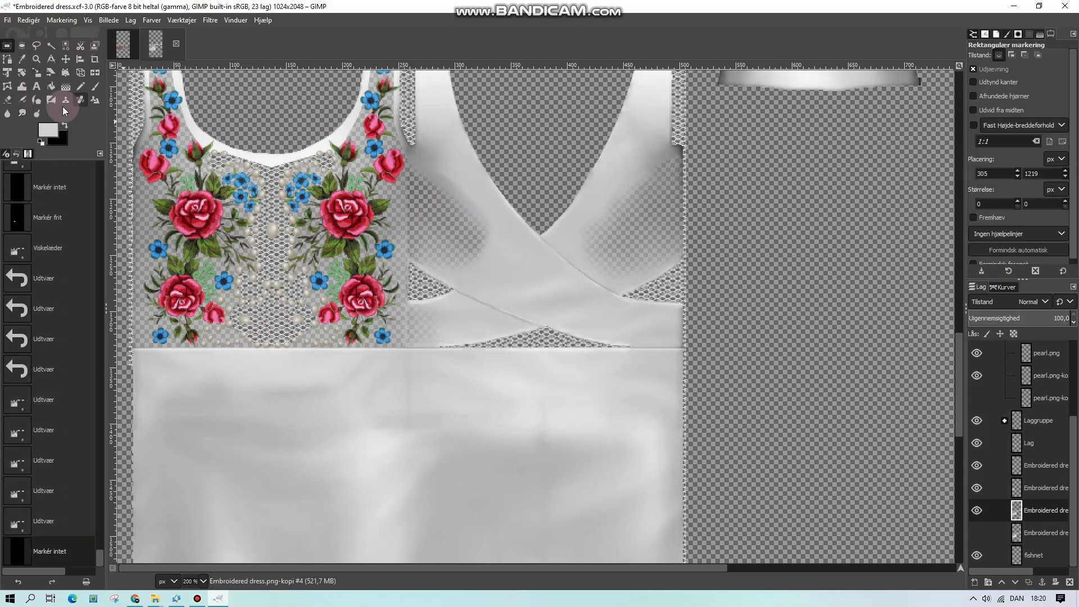
# - Smudge the faded inner edges of both back bodice panels to soften the transition to transparency
pyautogui.moveTo(396, 203); pyautogui.dragTo(450, 216)
pyautogui.moveTo(444, 211); pyautogui.dragTo(460, 234)
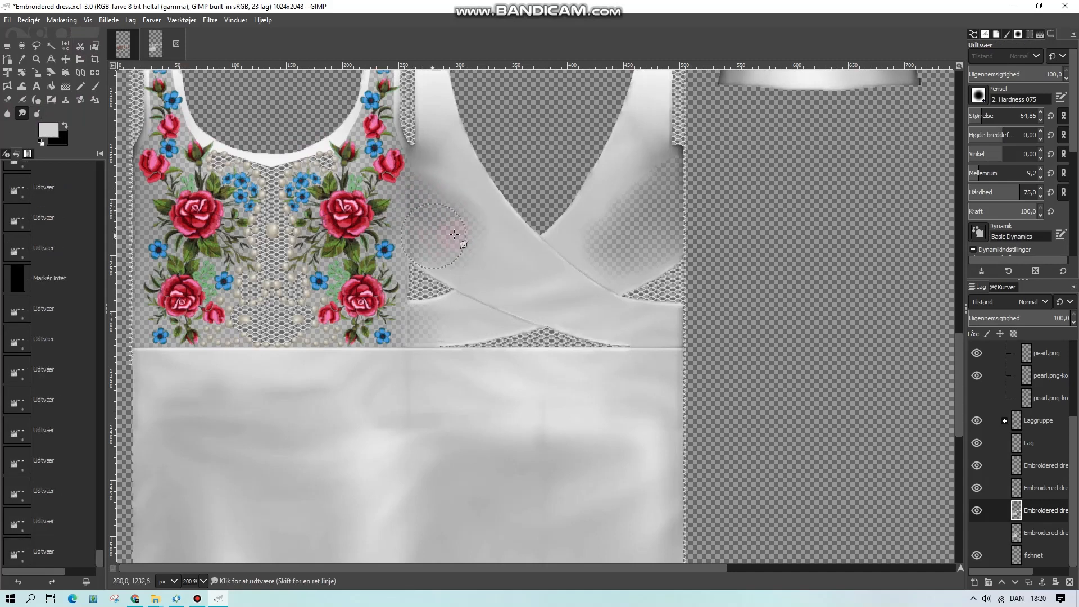
pyautogui.moveTo(613, 261); pyautogui.dragTo(624, 247)
pyautogui.moveTo(618, 247); pyautogui.dragTo(629, 230)
pyautogui.moveTo(623, 230); pyautogui.dragTo(635, 214)
# - Free-select the lower-right strip of the back bodice, erase its outer end and smudge it into a soft fade
pyautogui.click(37, 45)
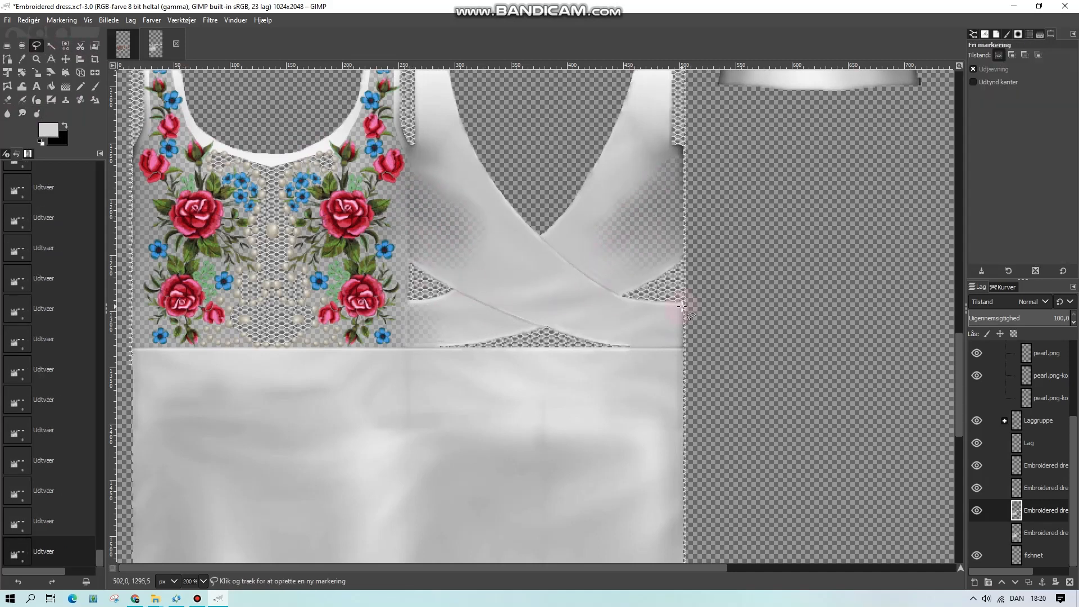
pyautogui.click(22, 46)
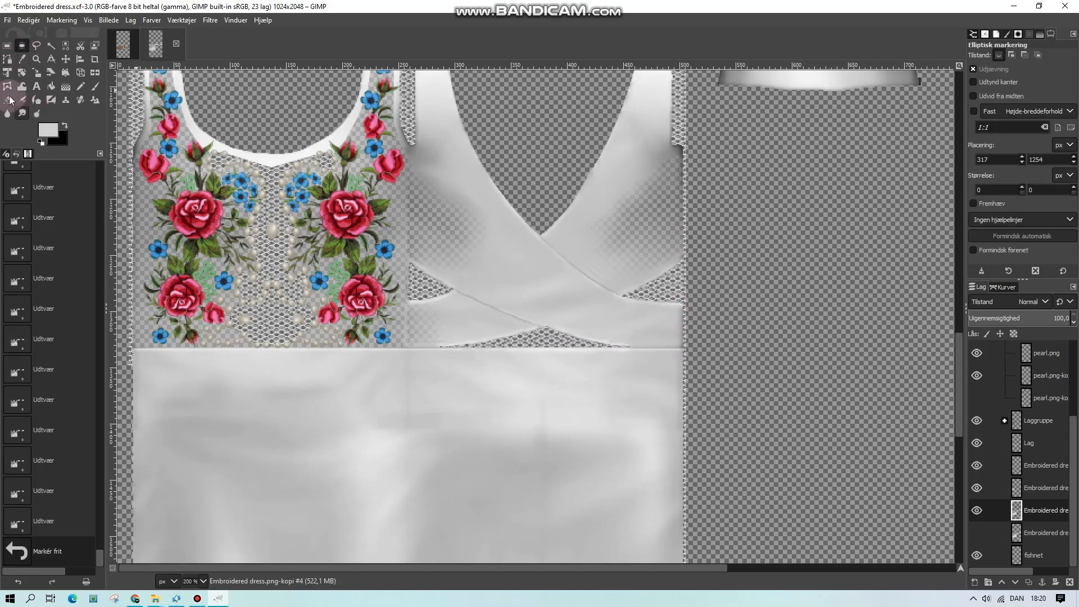
pyautogui.click(8, 99)
pyautogui.moveTo(632, 332)
pyautogui.mouseDown()
pyautogui.moveTo(679, 328)
pyautogui.moveTo(669, 363)
pyautogui.mouseUp()
pyautogui.click(22, 113)
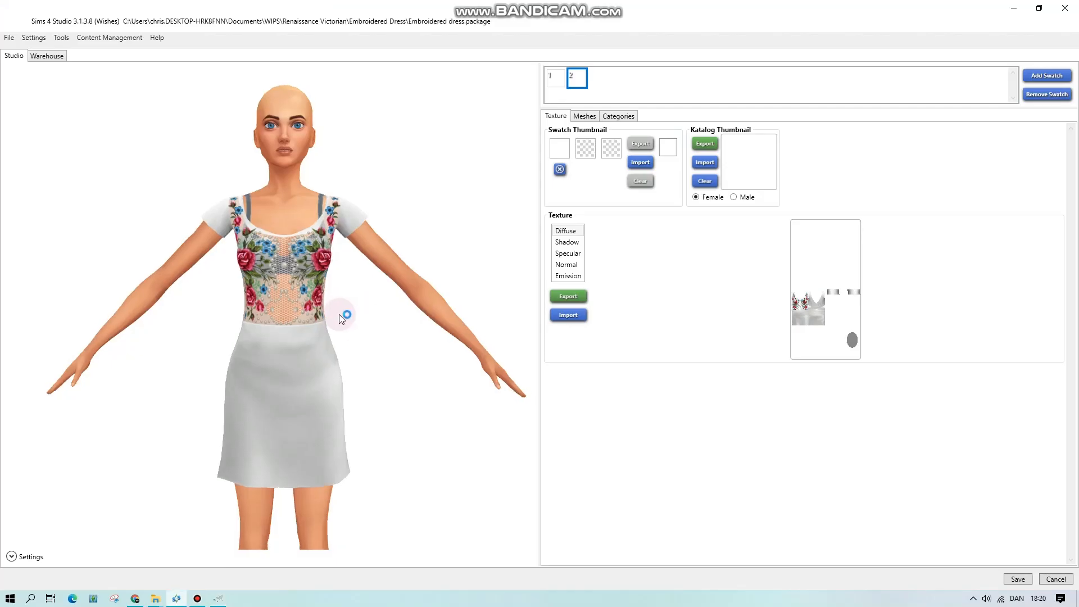
# - Import the Embroidered dress texture in Sims 4 Studio and inspect the dress all around
pyautogui.click(566, 315)
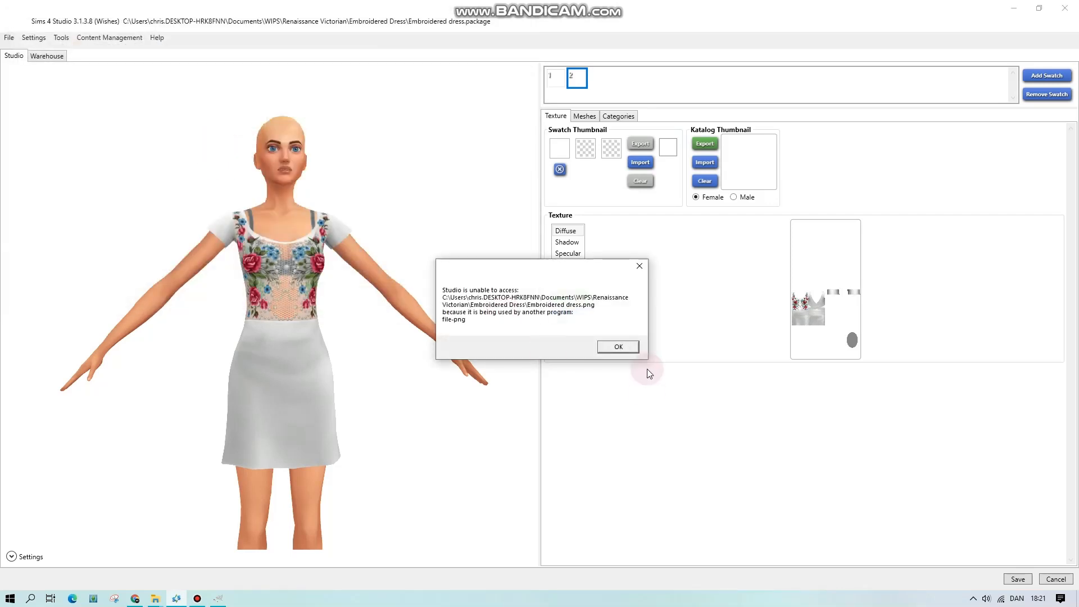
pyautogui.click(619, 347)
pyautogui.click(574, 313)
pyautogui.doubleClick(174, 137)
pyautogui.scroll(2, 211, 295)
pyautogui.moveTo(211, 296); pyautogui.dragTo(734, 352)
pyautogui.moveTo(298, 349); pyautogui.dragTo(768, 363)
pyautogui.scroll(-3, 264, 368)
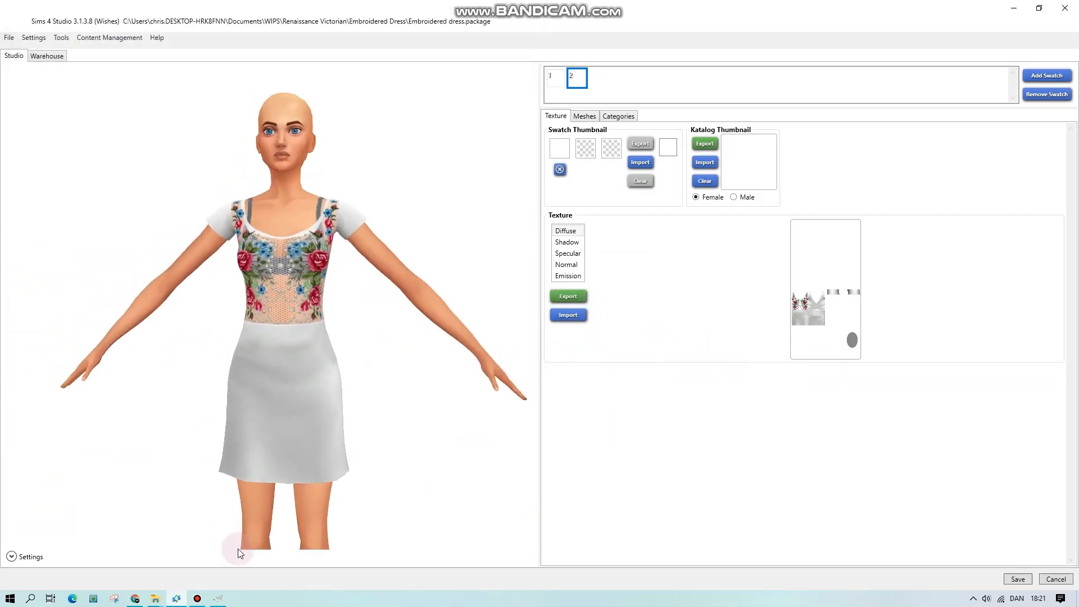
# - Back in GIMP, merge the upper Embroidered dress trim layers into one layer
pyautogui.click(218, 598)
pyautogui.hscroll(3, 463, 494)
pyautogui.scroll(4, 462, 495)
pyautogui.click(22, 45)
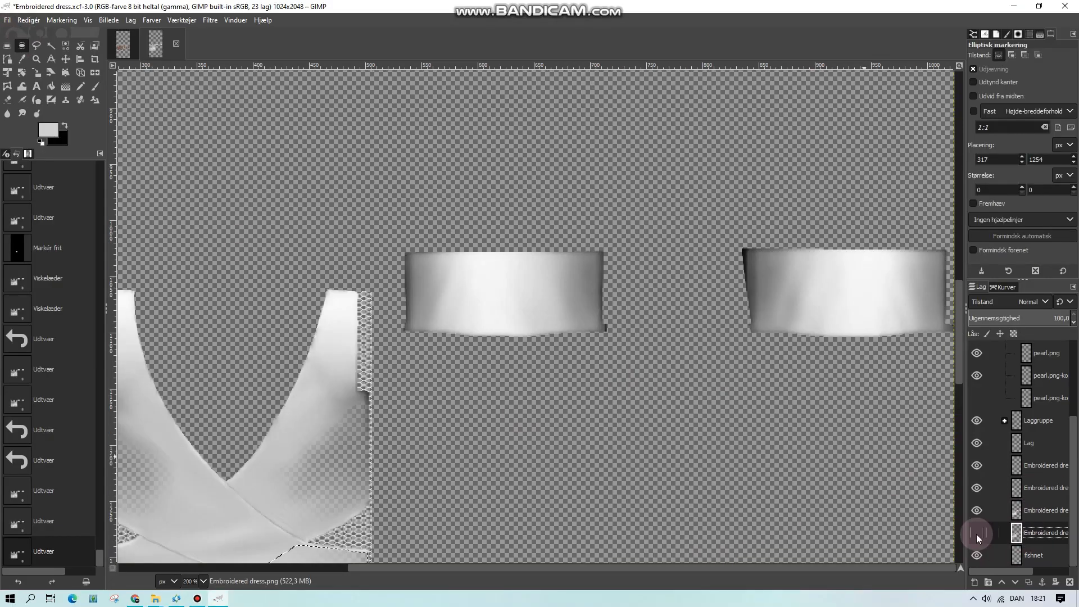
pyautogui.rightClick(1037, 486)
pyautogui.click(889, 224)
pyautogui.moveTo(392, 567); pyautogui.dragTo(157, 567)
pyautogui.doubleClick(975, 490)
# - Free-select the front neckline and strap trim, apply a Gaussian Blur of 1.50 in x and y, and deselect
pyautogui.click(1034, 489)
pyautogui.press('f')
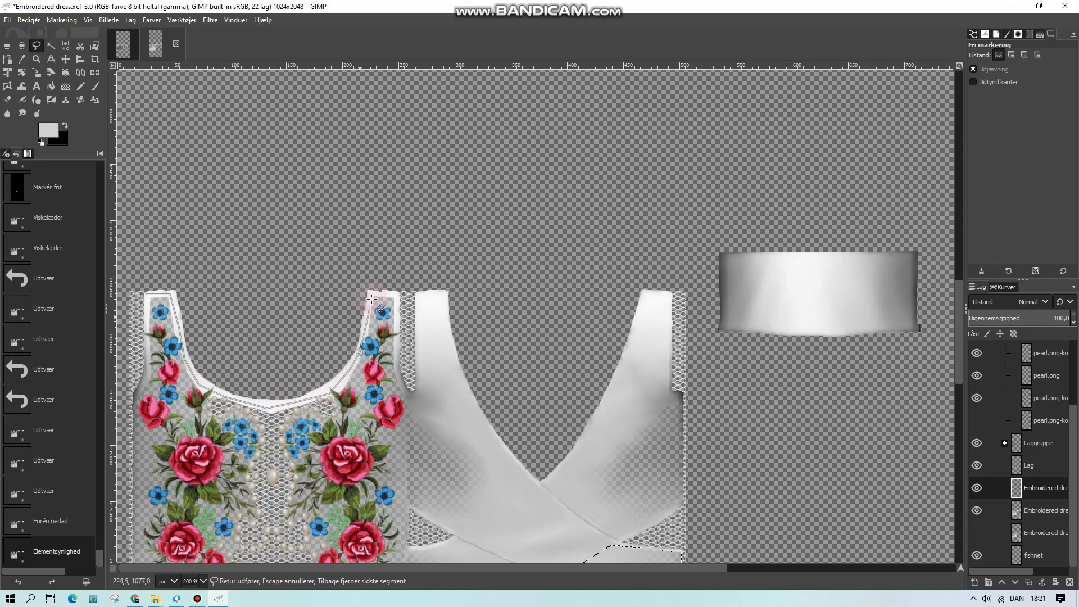
pyautogui.scroll(-3, 414, 412)
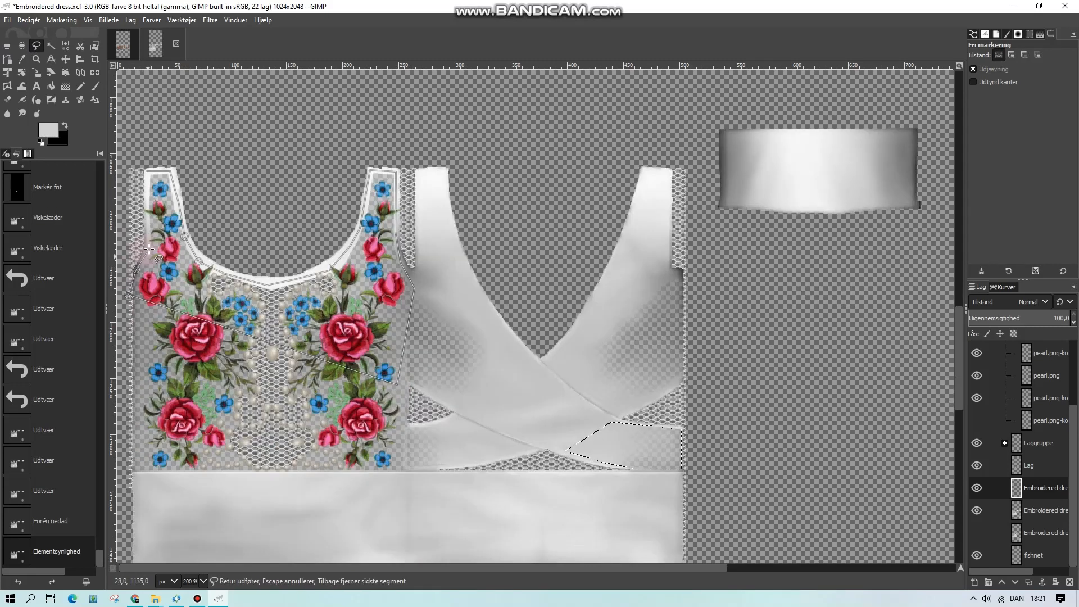
pyautogui.click(146, 171)
pyautogui.click(210, 20)
pyautogui.moveTo(292, 94)
pyautogui.click(388, 108)
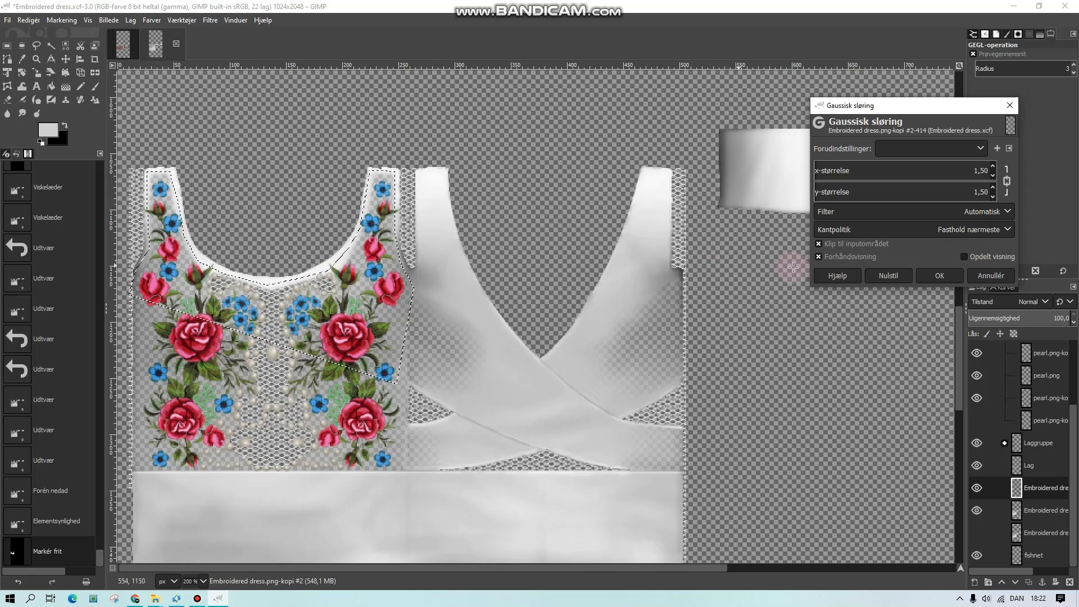
pyautogui.press('Return')
pyautogui.press('r')
pyautogui.click(282, 167)
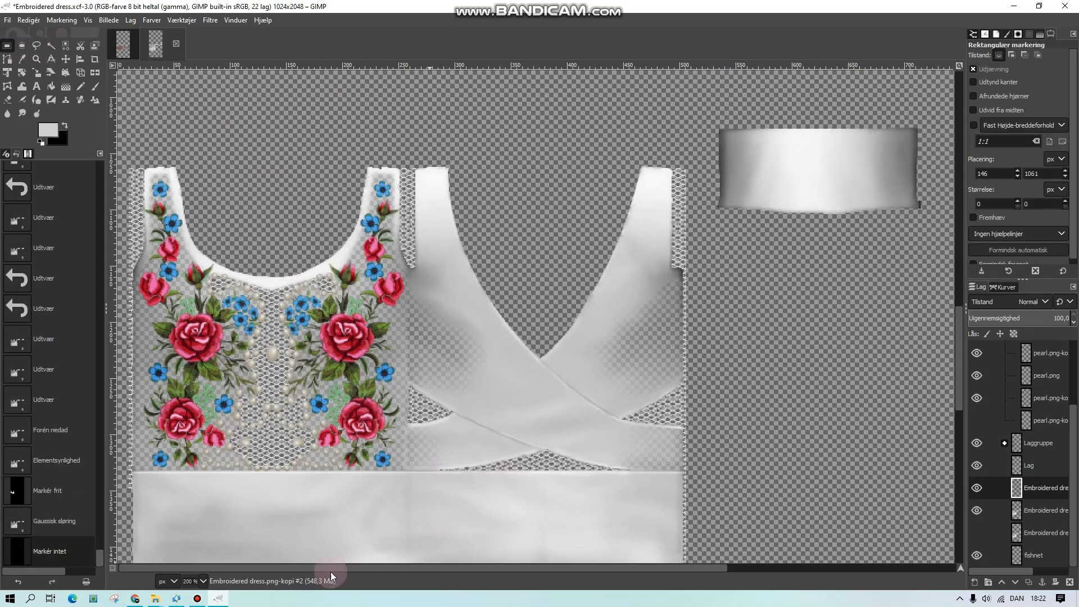
# - Merge the blurred trim layer down into the dress layer and duplicate the merged layer
pyautogui.moveTo(332, 574); pyautogui.dragTo(562, 573)
pyautogui.rightClick(1049, 494)
pyautogui.click(922, 255)
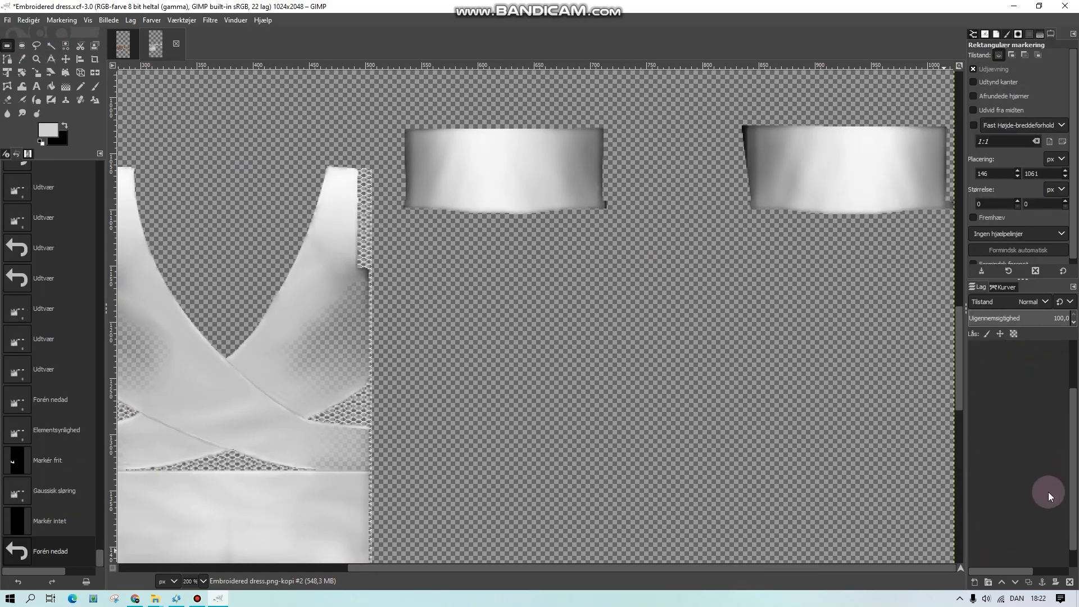
pyautogui.rightClick(1038, 509)
pyautogui.click(891, 173)
pyautogui.click(21, 46)
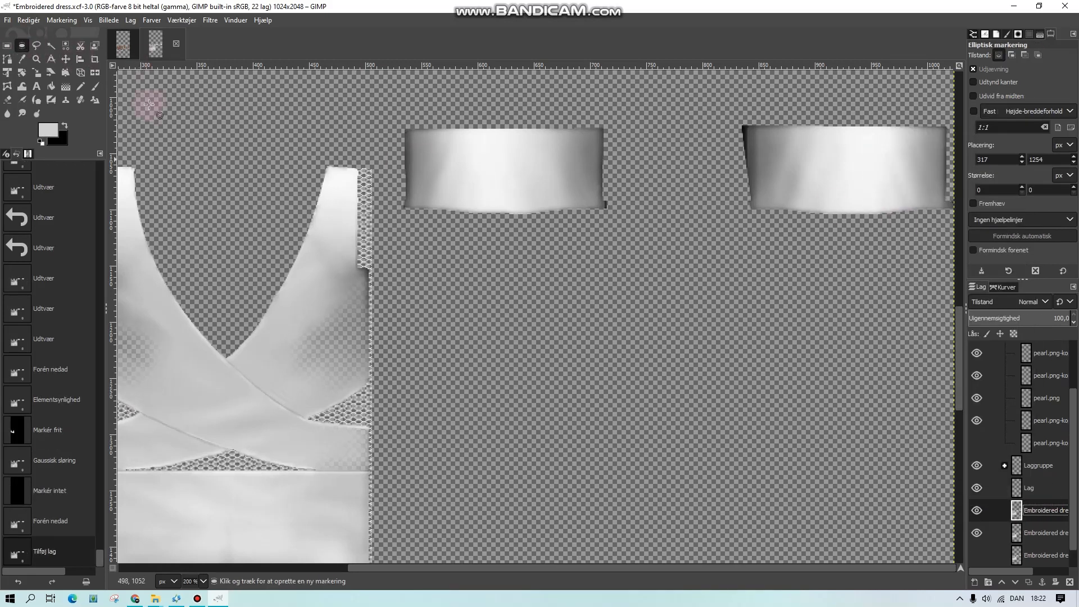
pyautogui.click(8, 101)
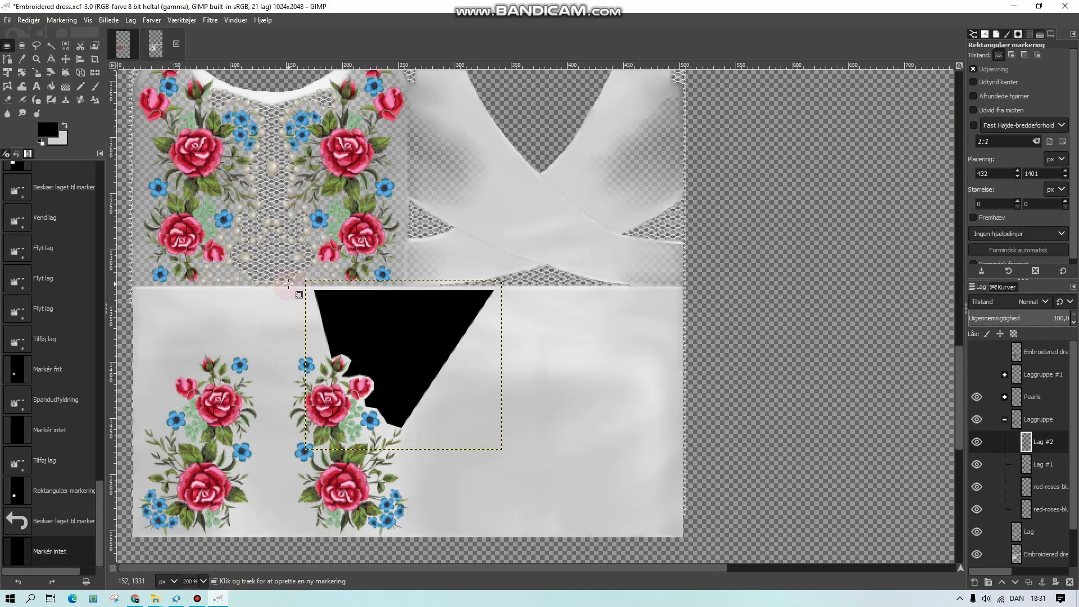
# - Flip the black side-panel copy horizontally onto the front skirt's left side, and place a duplicate at the back skirt's right edge
pyautogui.click(130, 20)
pyautogui.click(301, 171)
pyautogui.moveTo(407, 359); pyautogui.dragTo(148, 357)
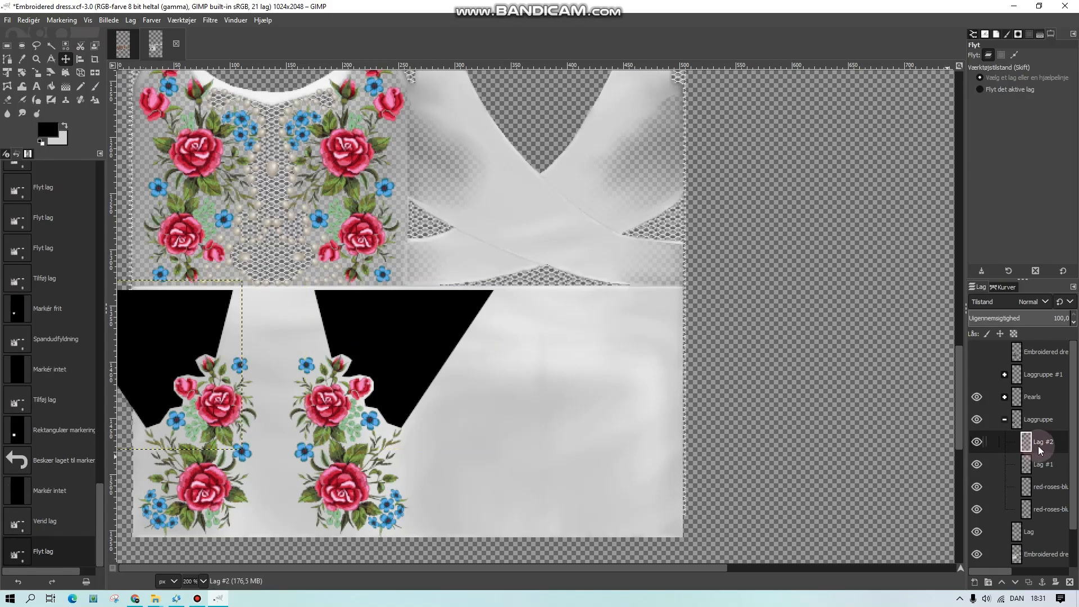
pyautogui.rightClick(1040, 446)
pyautogui.click(910, 183)
pyautogui.moveTo(166, 318); pyautogui.dragTo(701, 319)
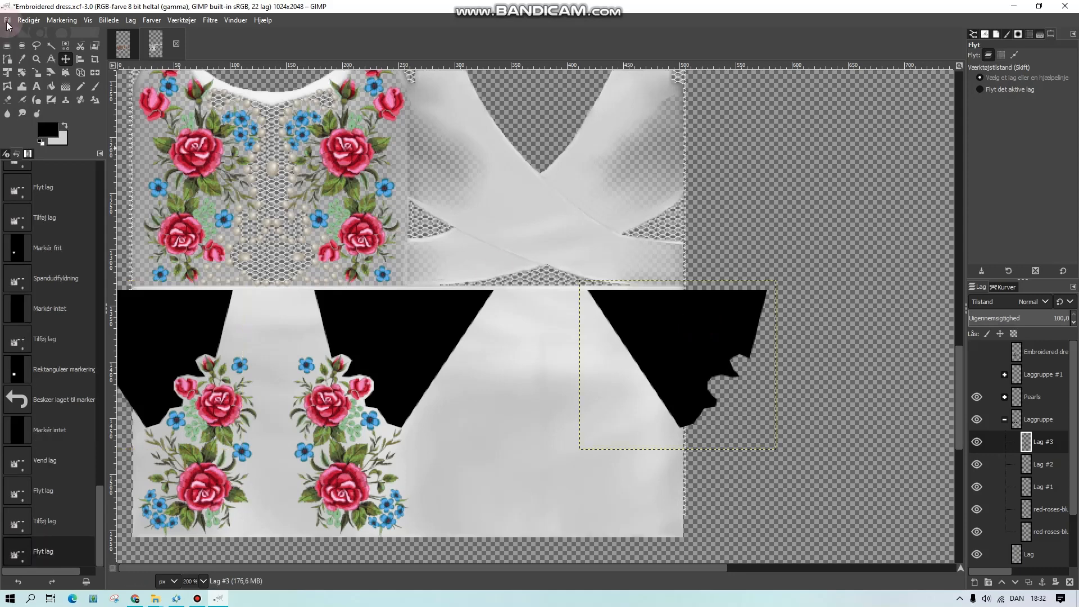
# - Import the Embroidered dress texture in Sims 4 Studio and check the black skirt panels around the model
pyautogui.click(177, 599)
pyautogui.click(581, 314)
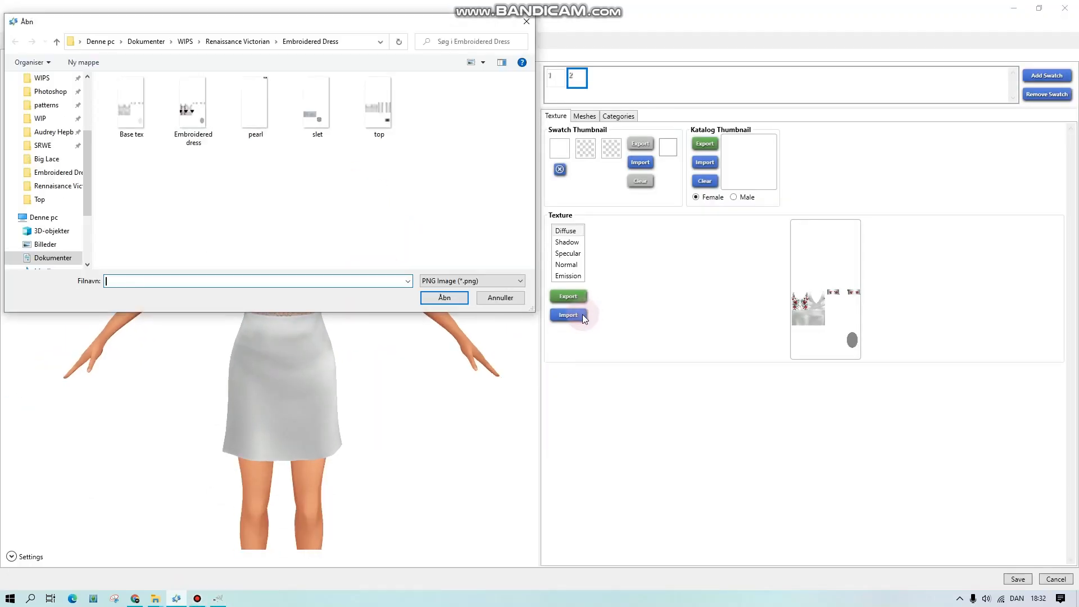
pyautogui.doubleClick(194, 107)
pyautogui.moveTo(281, 372); pyautogui.dragTo(919, 376)
# - Overwrite the Embroidered dress PNG from GIMP, reimport it in Sims 4 Studio and inspect the side seams
pyautogui.click(219, 599)
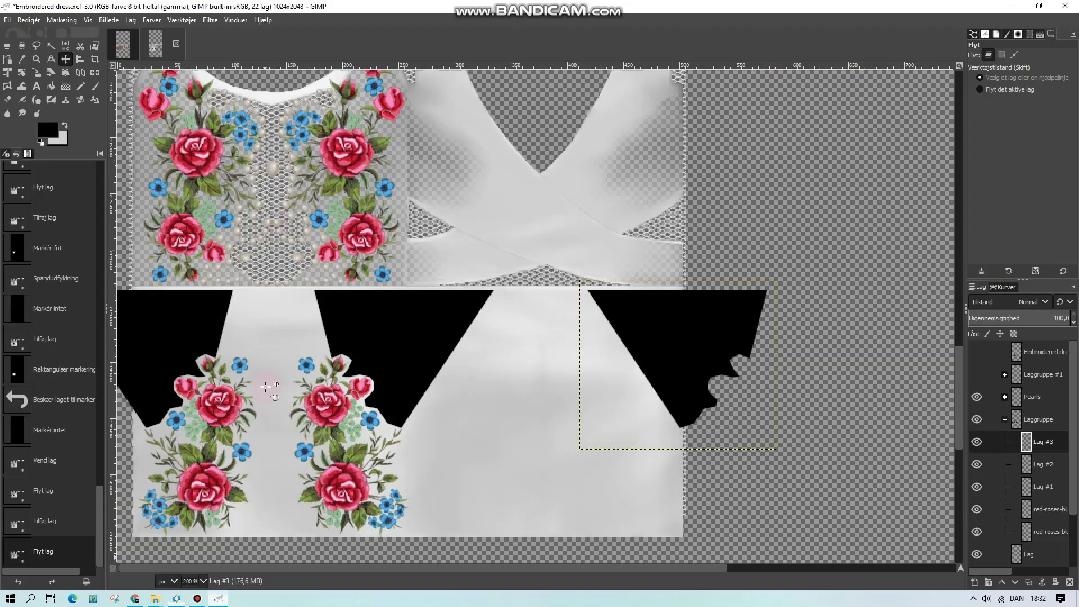
pyautogui.click(7, 19)
pyautogui.click(75, 183)
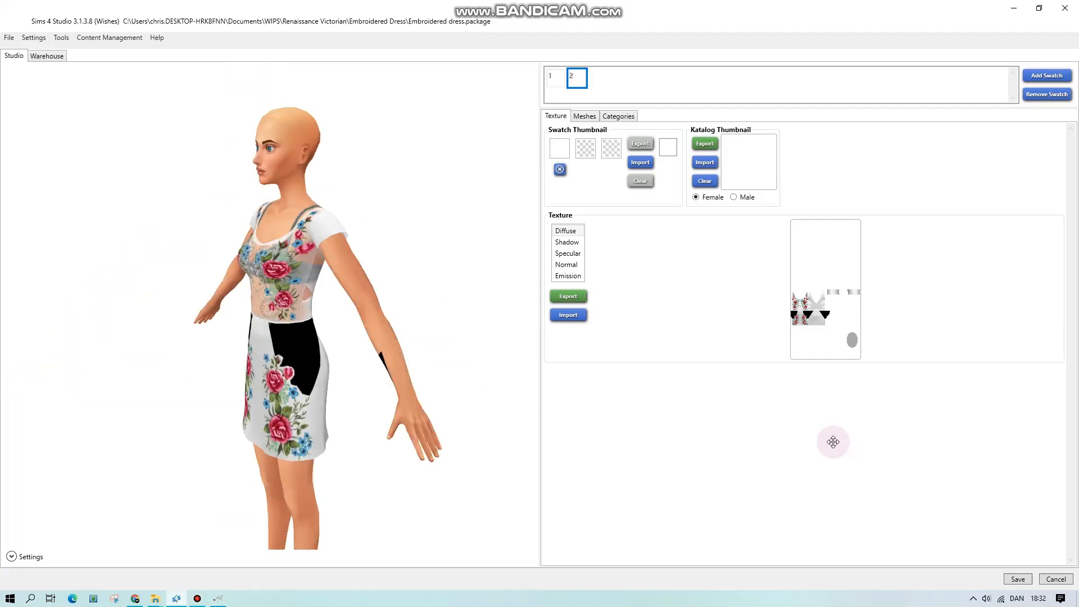
pyautogui.moveTo(833, 441); pyautogui.dragTo(790, 398)
pyautogui.click(581, 320)
pyautogui.doubleClick(179, 126)
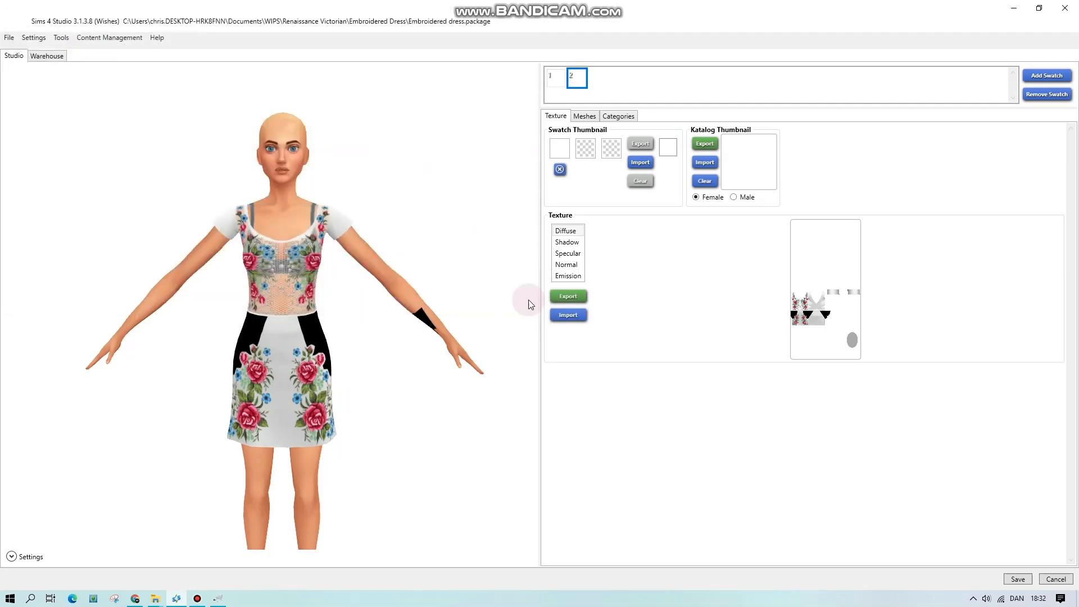
pyautogui.click(568, 315)
pyautogui.doubleClick(188, 132)
pyautogui.click(316, 313)
pyautogui.moveTo(315, 312); pyautogui.dragTo(886, 321)
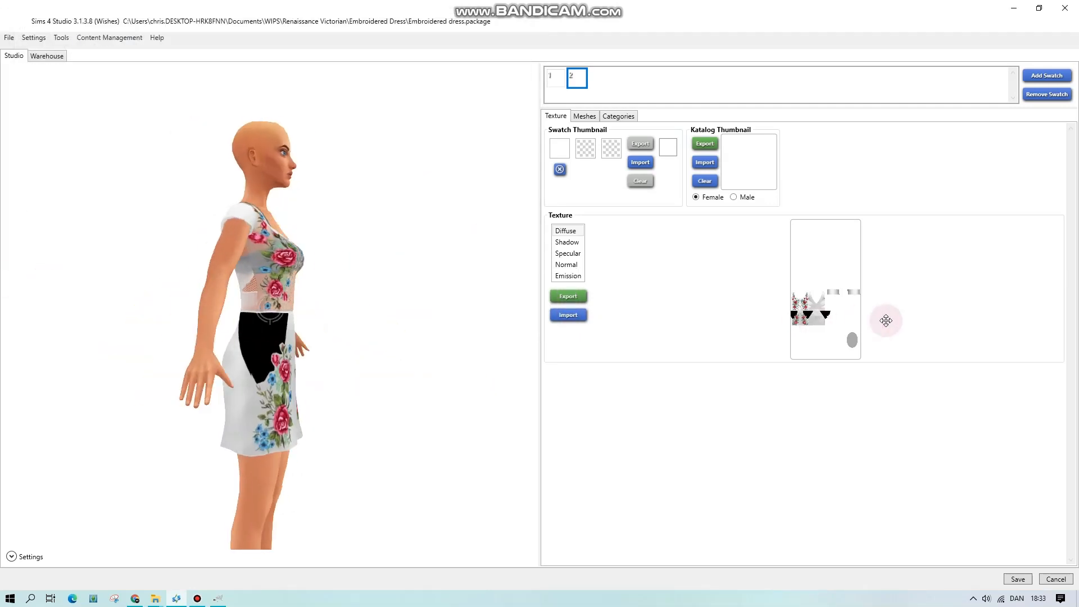
pyautogui.scroll(3, 323, 327)
pyautogui.moveTo(323, 327); pyautogui.dragTo(575, 369)
# - Nudge the black panel at the back skirt's right edge in GIMP, overwrite the PNG and reimport it in Sims 4 Studio
pyautogui.click(219, 597)
pyautogui.moveTo(680, 380); pyautogui.dragTo(682, 380)
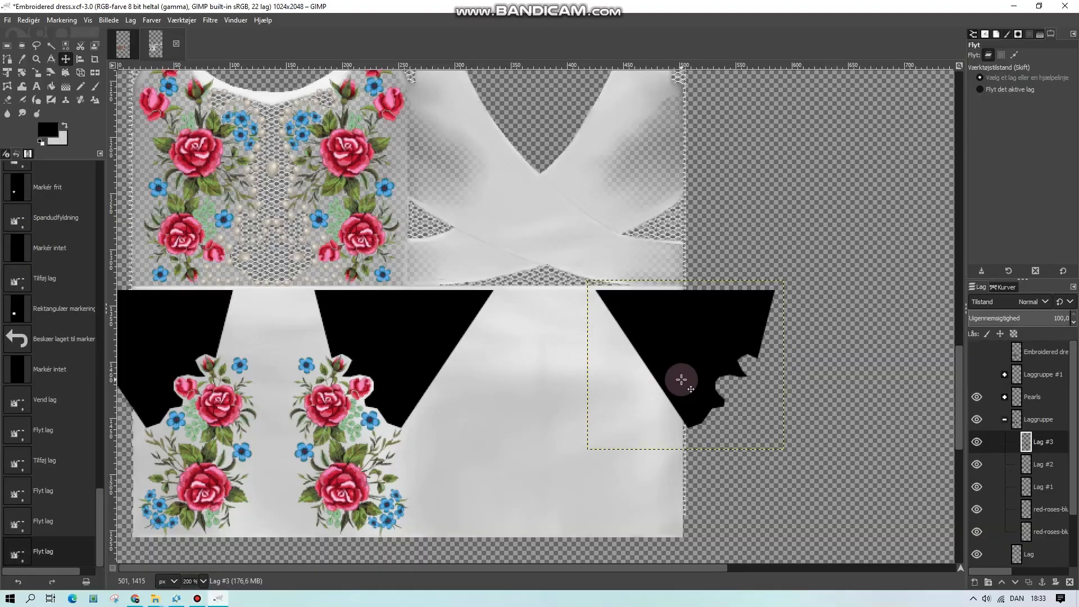
pyautogui.click(5, 22)
pyautogui.click(51, 192)
pyautogui.click(176, 598)
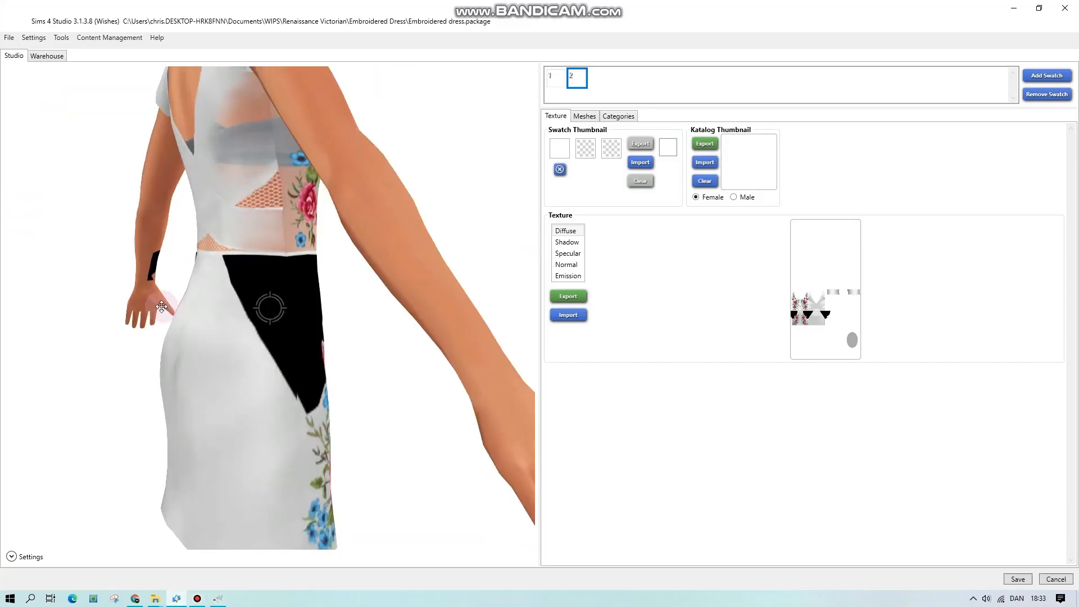
pyautogui.click(576, 323)
pyautogui.doubleClick(166, 110)
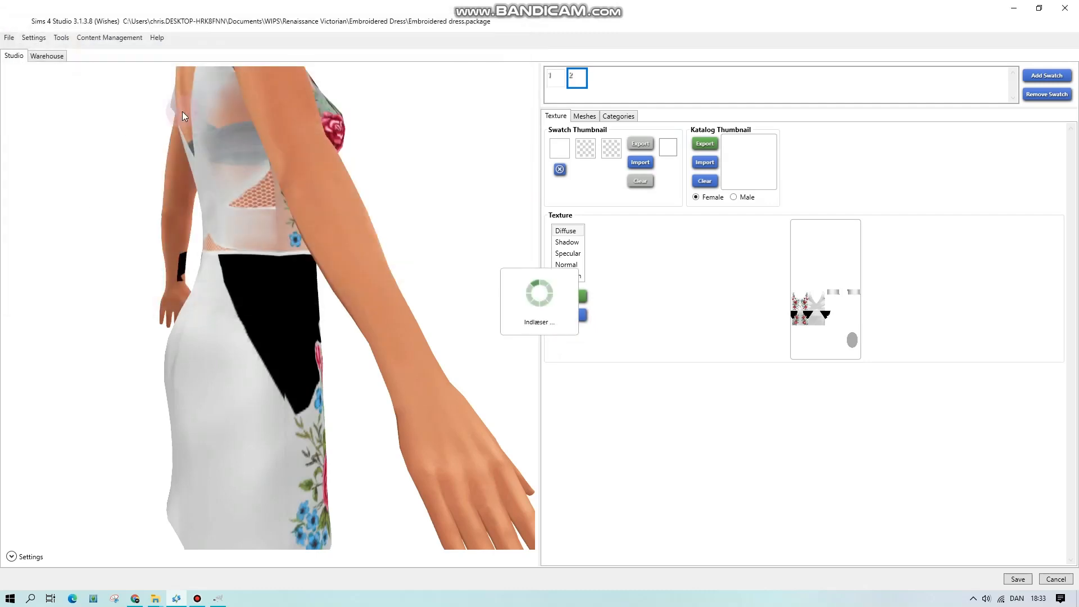
# - Fine-tune the rightmost black panel's position in GIMP, then reimport the texture in Sims 4 Studio and check the seam
pyautogui.hotkey('alt', 'Tab')
pyautogui.moveTo(662, 371); pyautogui.dragTo(663, 370)
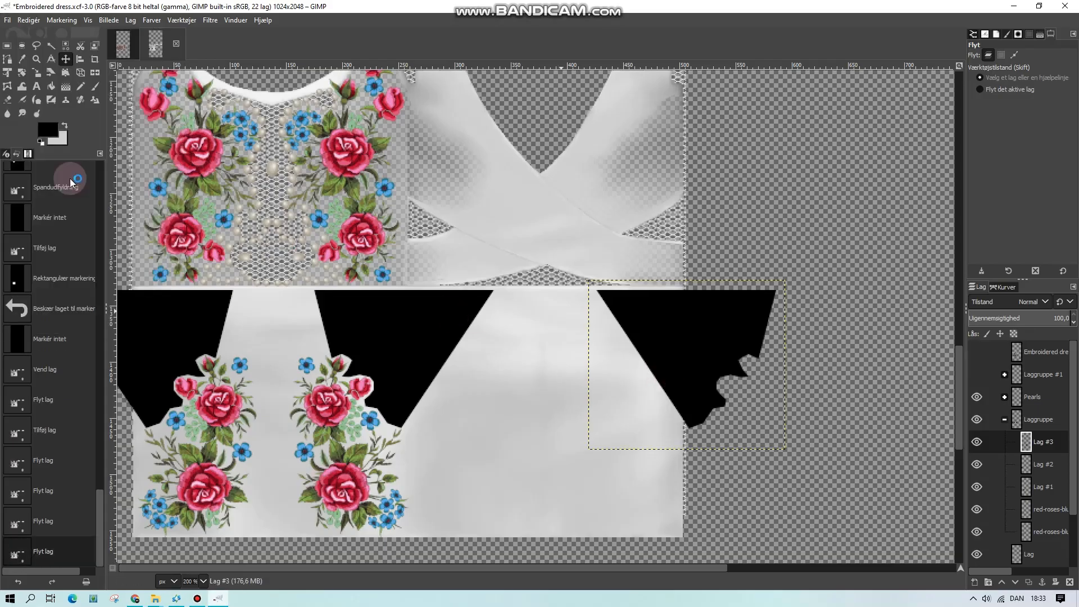
pyautogui.click(176, 598)
pyautogui.click(569, 315)
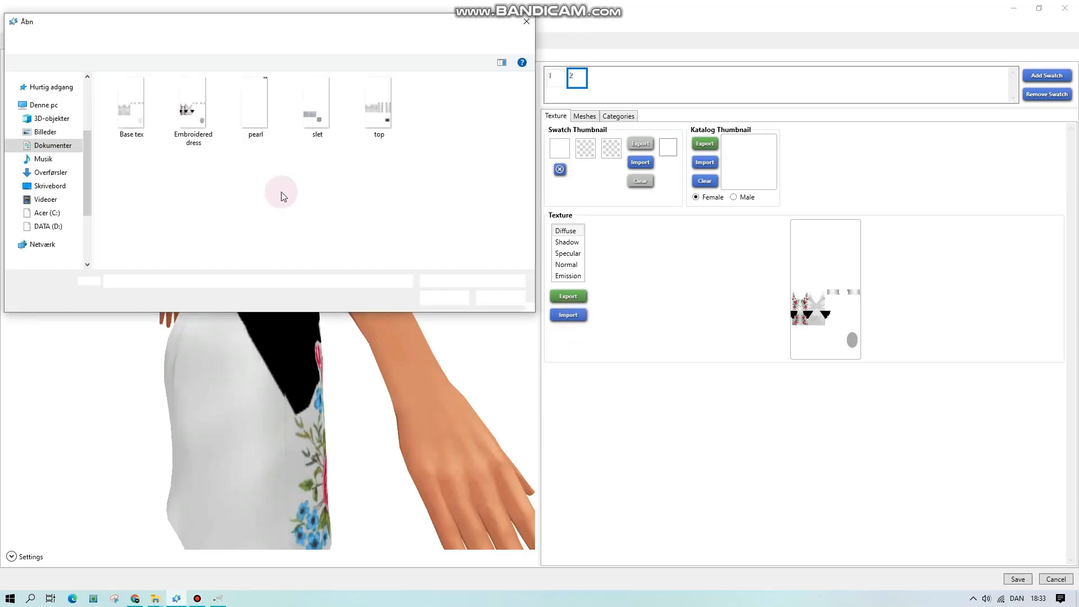
pyautogui.doubleClick(191, 112)
pyautogui.moveTo(390, 357); pyautogui.dragTo(286, 417)
pyautogui.scroll(-3, 285, 417)
# - Back in GIMP, merge Lag #3 and Lag #2 down into Lag #1 so all black panels share one layer
pyautogui.click(217, 598)
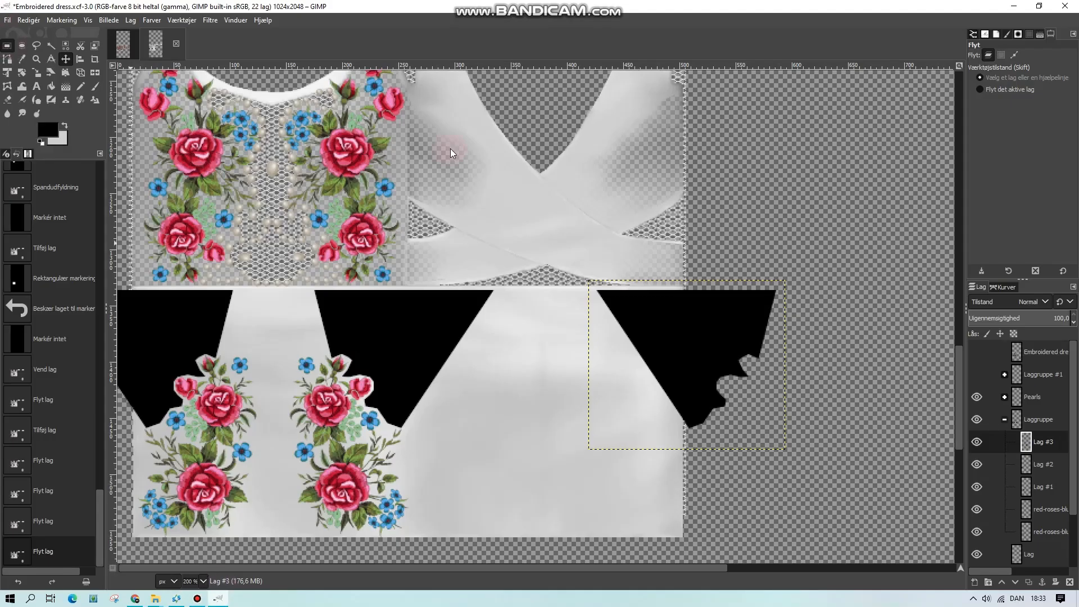
pyautogui.rightClick(1052, 448)
pyautogui.click(939, 186)
pyautogui.rightClick(1046, 417)
pyautogui.click(913, 157)
# - Add a new layer above the fishnet layer and fill it with the Fishnet pattern
pyautogui.click(1036, 555)
pyautogui.click(976, 554)
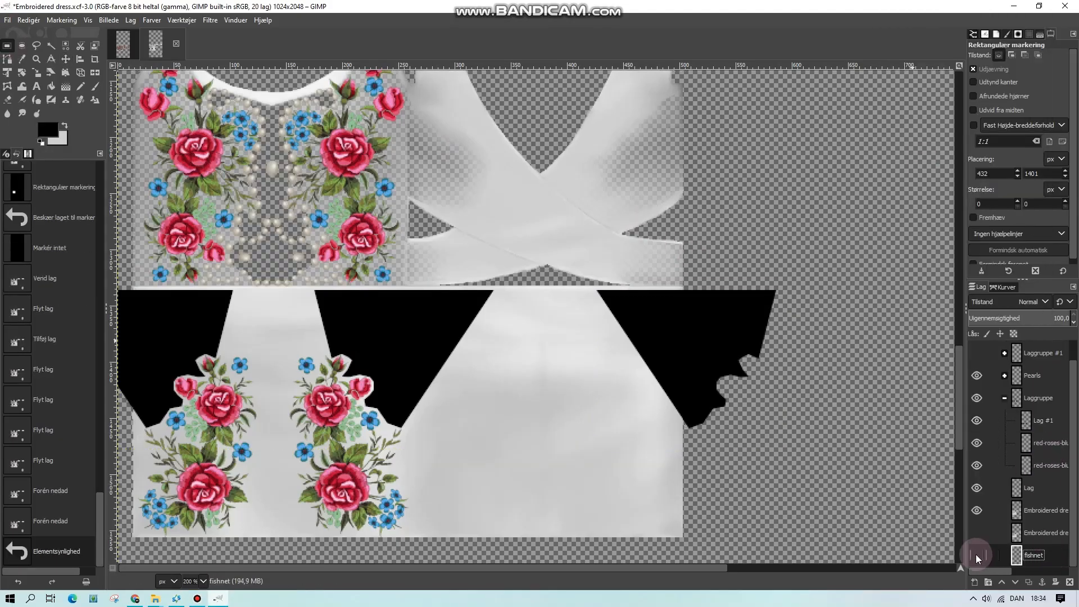
pyautogui.click(976, 555)
pyautogui.click(974, 511)
pyautogui.click(974, 511)
pyautogui.click(974, 582)
pyautogui.click(990, 571)
pyautogui.click(972, 35)
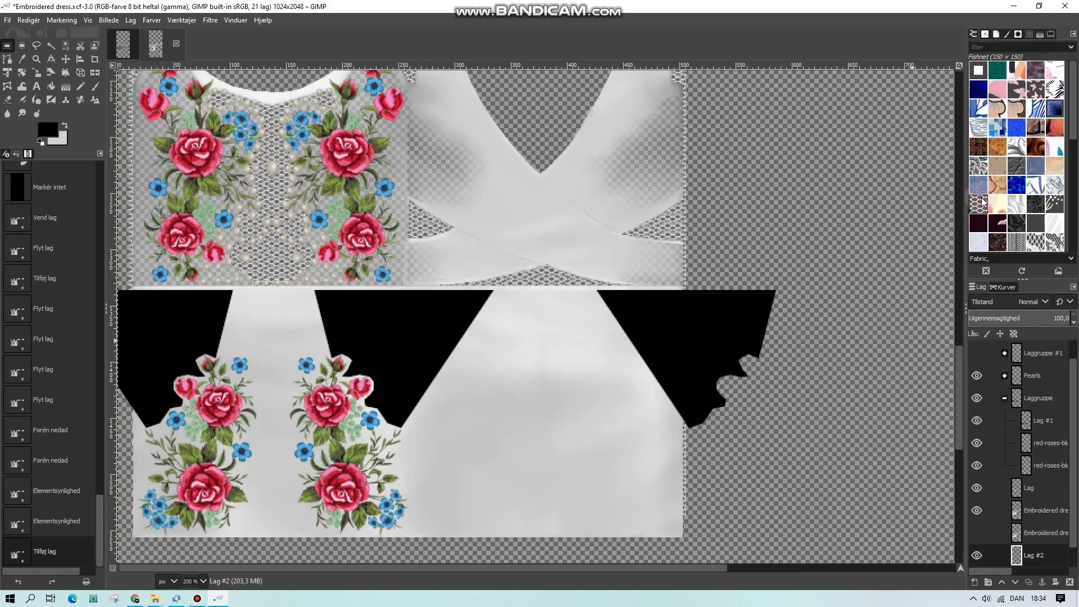
pyautogui.moveTo(979, 203); pyautogui.dragTo(815, 208)
# - Scale the fishnet pattern layer to 512 px wide and apply a saved Hue-Saturation preset to it
pyautogui.click(131, 20)
pyautogui.click(158, 218)
pyautogui.write('512')
pyautogui.click(556, 377)
pyautogui.click(152, 21)
pyautogui.click(181, 75)
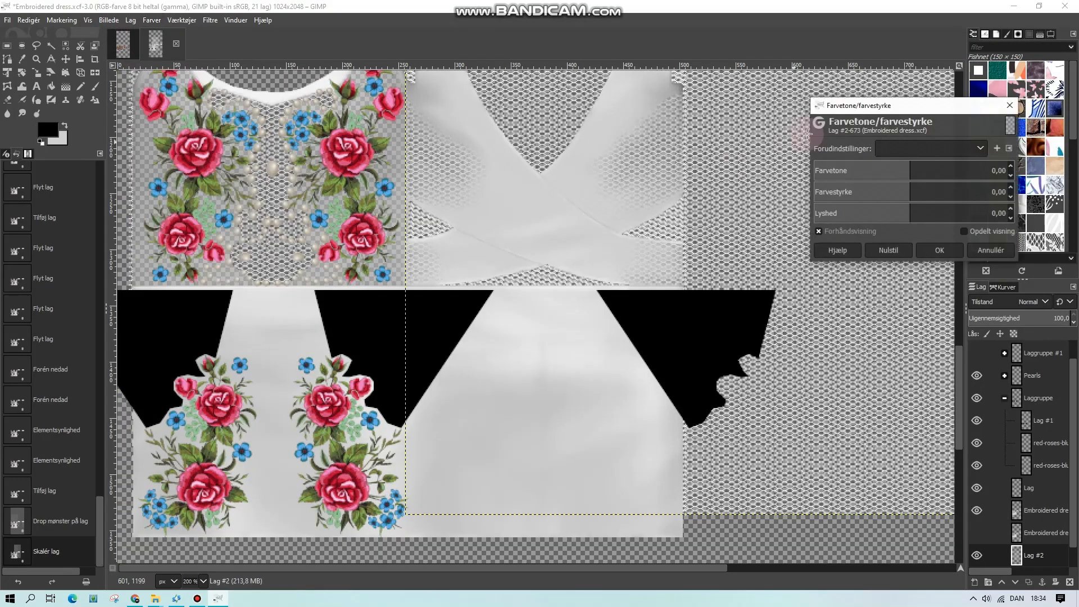
pyautogui.click(955, 149)
pyautogui.click(929, 232)
pyautogui.click(939, 250)
# - Move the fishnet pattern layer beneath the skirt, with its upper edge at the waistline
pyautogui.click(65, 59)
pyautogui.moveTo(849, 395); pyautogui.dragTo(494, 560)
pyautogui.press('1')
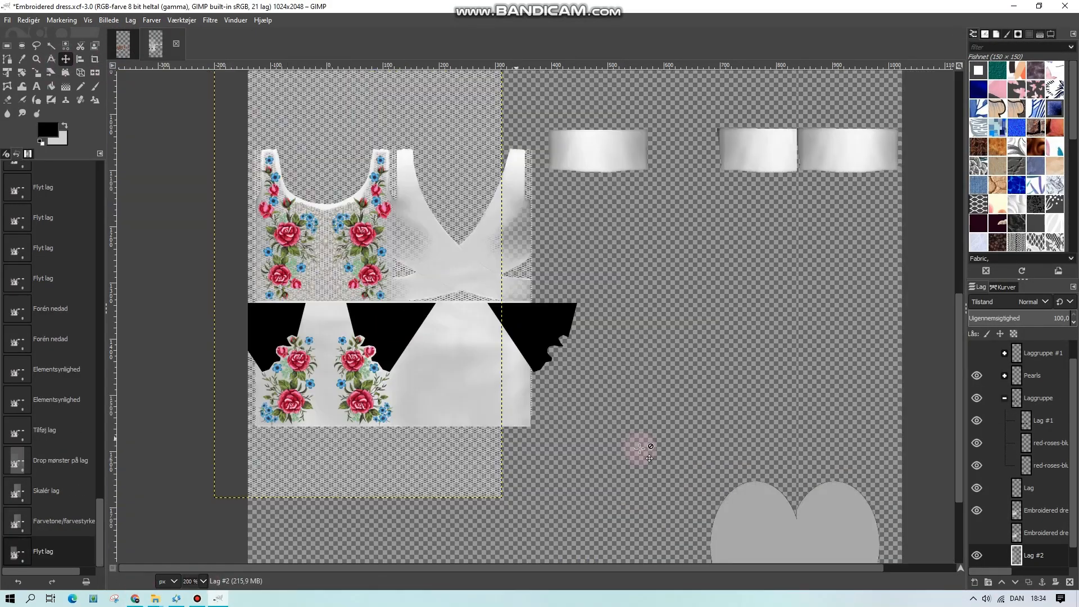
pyautogui.scroll(-2, 638, 448)
pyautogui.moveTo(412, 324); pyautogui.dragTo(446, 592)
pyautogui.moveTo(437, 350); pyautogui.dragTo(424, 479)
# - Clear the fishnet outside the dress silhouette using a fuzzy selection, deselect, and expand the fishnet layer to image size
pyautogui.click(1045, 510)
pyautogui.click(51, 45)
pyautogui.click(653, 337)
pyautogui.click(1041, 556)
pyautogui.press('Delete')
pyautogui.click(7, 46)
pyautogui.click(200, 213)
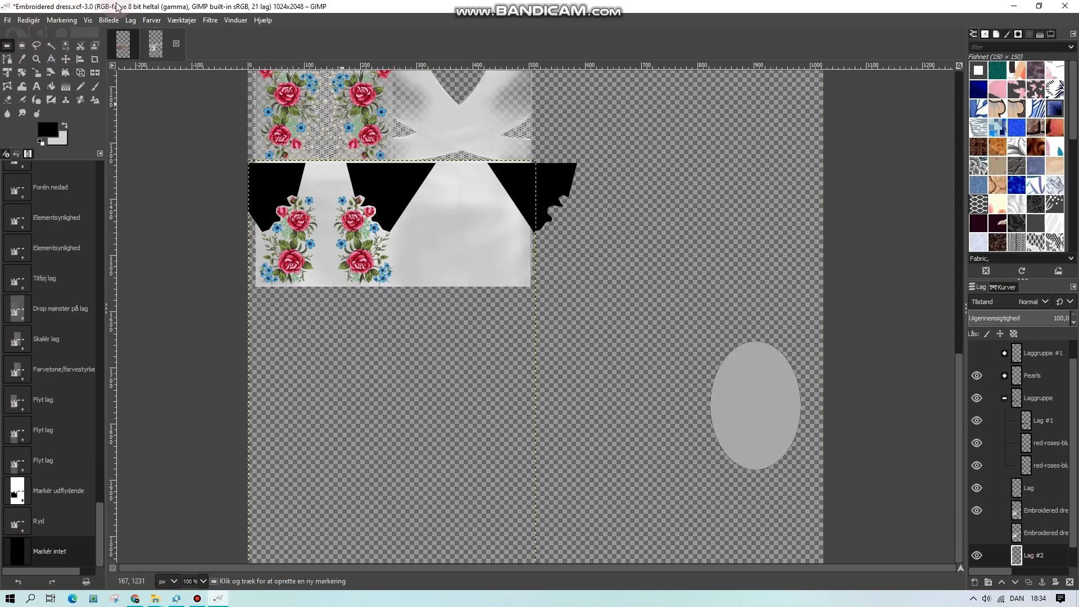
pyautogui.click(129, 20)
pyautogui.click(168, 203)
# - Select the black panels by colour, hide Lag #1, clear the selected areas from the dress layer and deselect
pyautogui.click(1040, 420)
pyautogui.click(65, 46)
pyautogui.click(278, 189)
pyautogui.click(1045, 509)
pyautogui.click(977, 420)
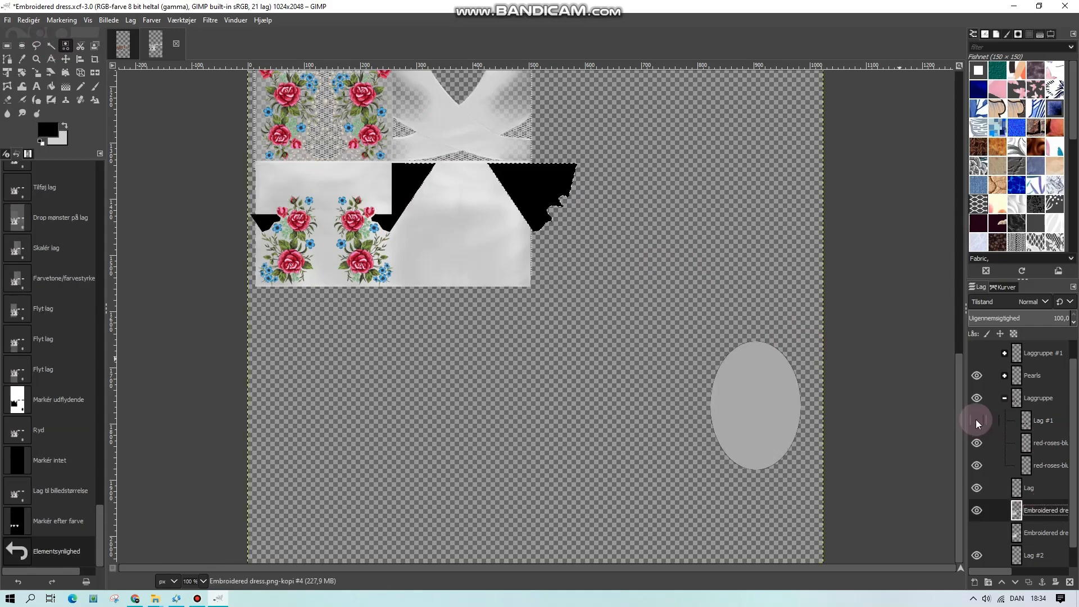
pyautogui.press('Delete')
pyautogui.click(7, 45)
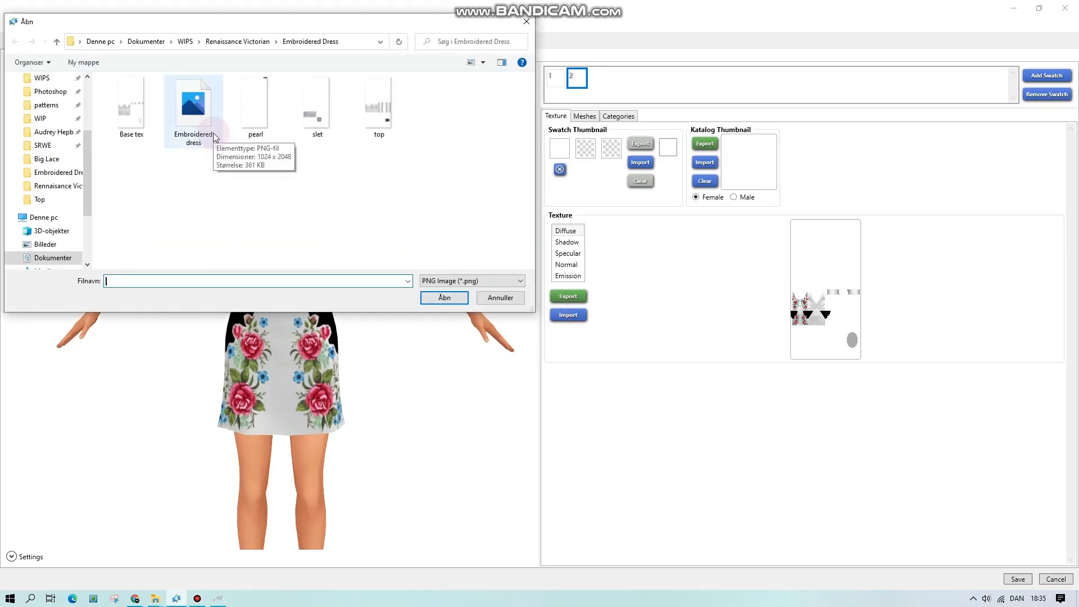
# - Import the Embroidered dress texture in Sims 4 Studio and inspect the fishnet skirt panels up close
pyautogui.doubleClick(214, 134)
pyautogui.moveTo(169, 348); pyautogui.dragTo(157, 397)
pyautogui.scroll(3, 288, 393)
pyautogui.scroll(-3, 288, 392)
pyautogui.scroll(4, 333, 351)
pyautogui.scroll(2, 157, 397)
pyautogui.scroll(-6, 252, 430)
pyautogui.scroll(3, 250, 423)
# - Switch to GIMP and free-select a single pearl at the bodice's lower edge at 400% zoom
pyautogui.click(218, 599)
pyautogui.click(202, 582)
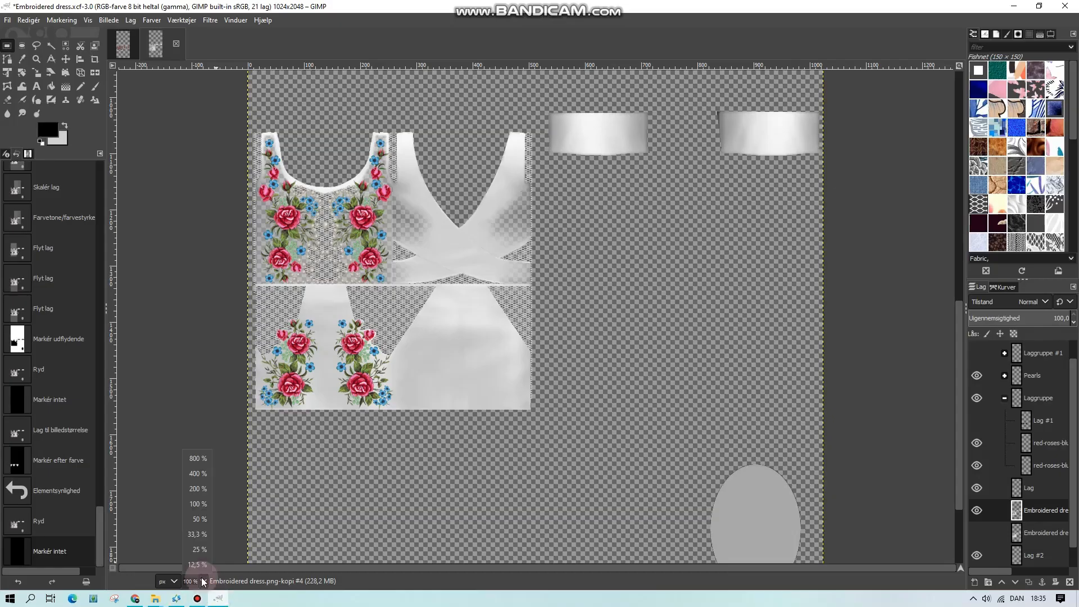
pyautogui.click(197, 473)
pyautogui.click(1004, 398)
pyautogui.click(1005, 377)
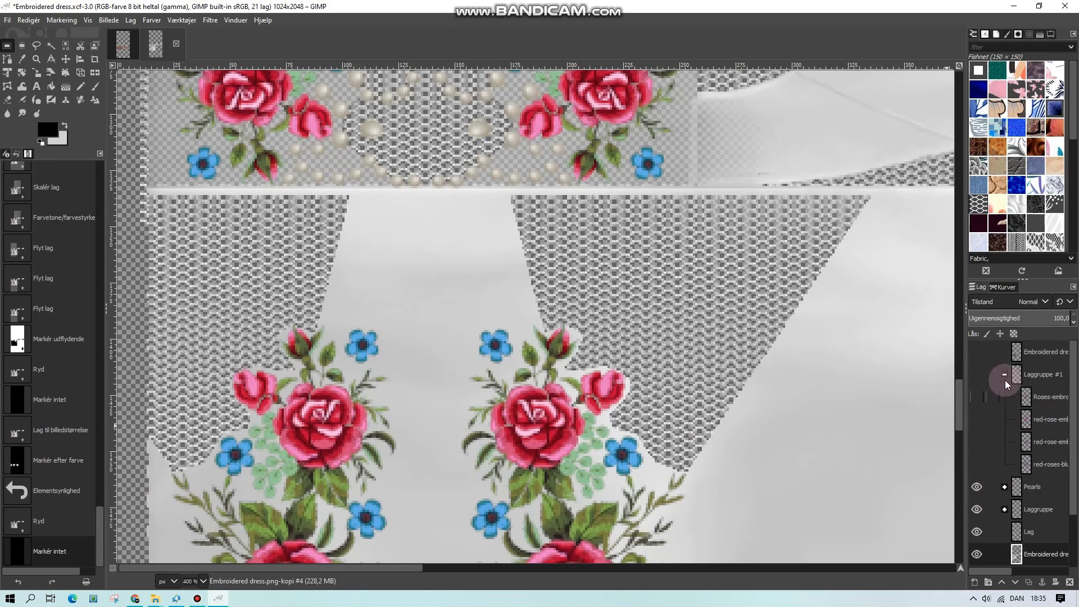
pyautogui.press('f')
pyautogui.scroll(5, 482, 371)
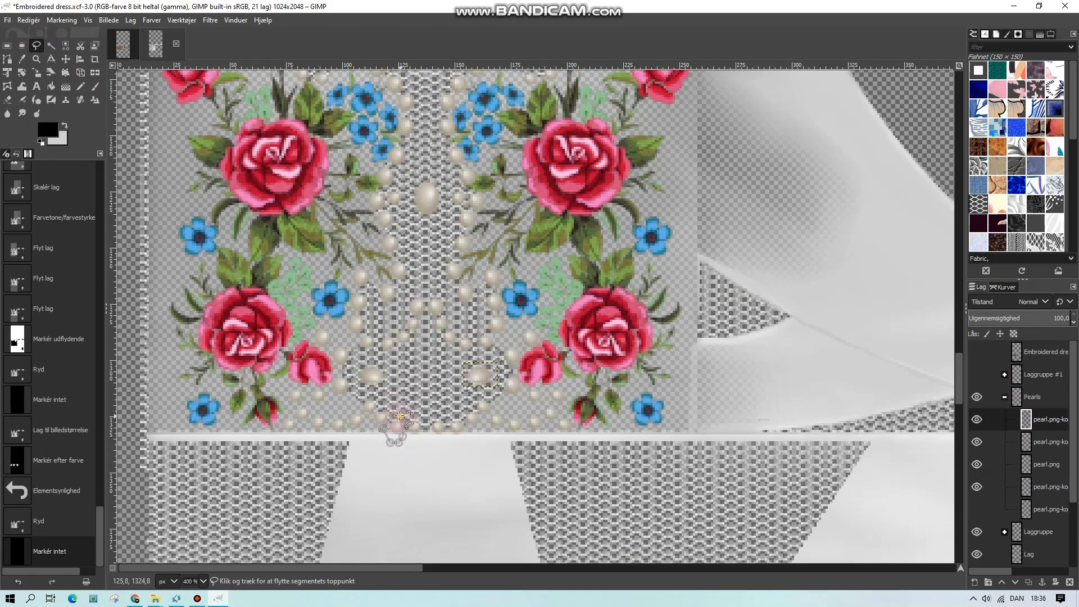
# - Merge the separate bodice pearl layers in the Pearls group down into one layer
pyautogui.click(21, 45)
pyautogui.rightClick(1041, 424)
pyautogui.click(992, 436)
pyautogui.rightClick(1061, 427)
pyautogui.click(925, 168)
pyautogui.rightClick(1029, 406)
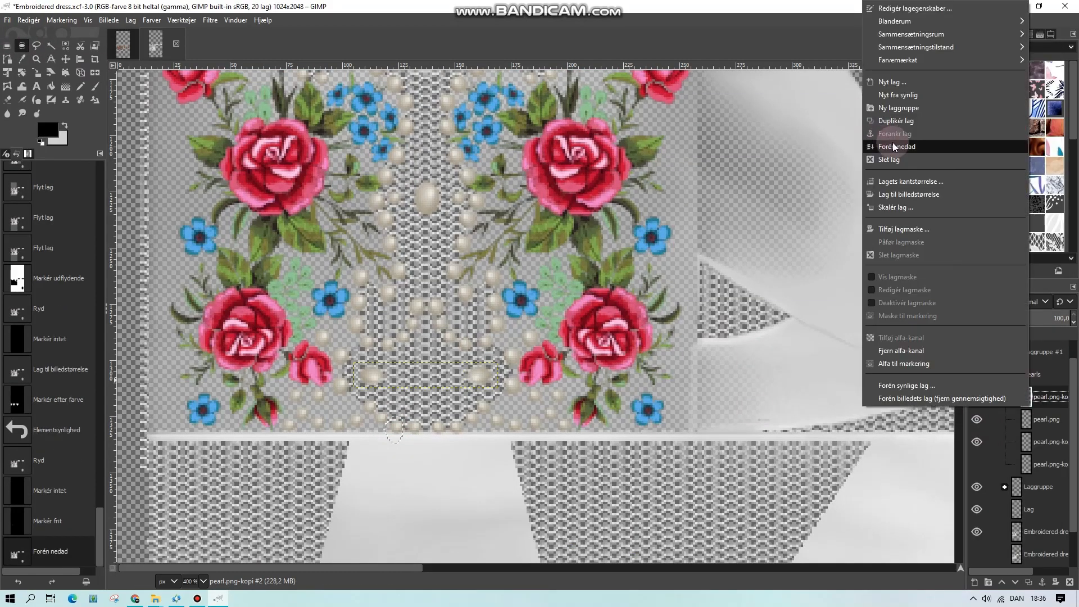
pyautogui.click(892, 146)
pyautogui.rightClick(1043, 406)
pyautogui.click(905, 147)
# - Duplicate the merged pearl layer, invert the selection and clear everything on the copy except the single pearl
pyautogui.rightClick(1039, 396)
pyautogui.click(905, 121)
pyautogui.rightClick(612, 284)
pyautogui.click(722, 351)
pyautogui.press('Delete')
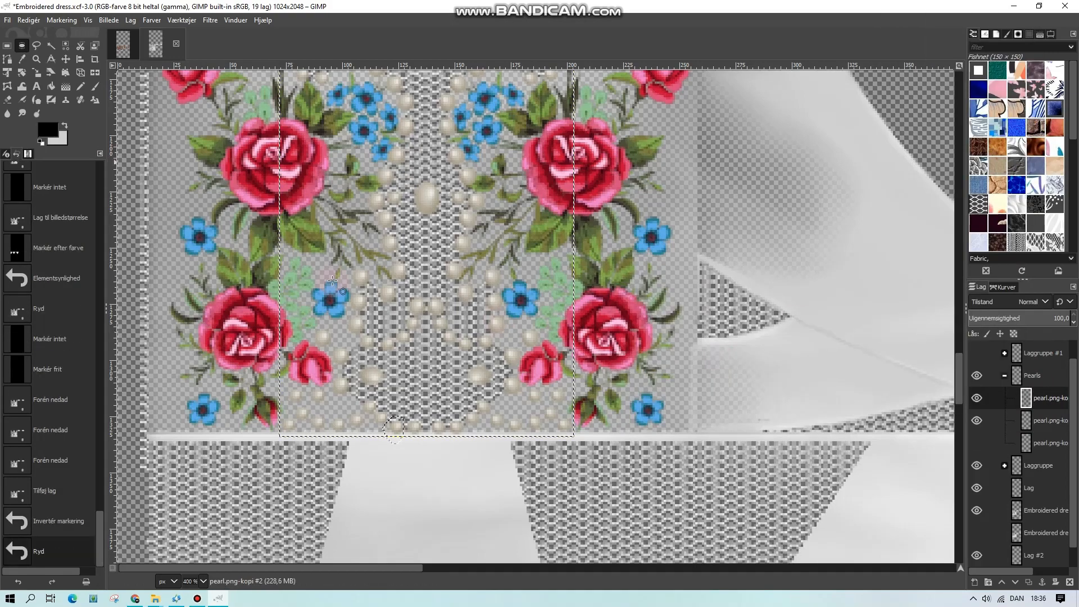
# - Move the single pearl onto the skirt, crop its layer to a small rectangle around it and deselect
pyautogui.moveTo(383, 466); pyautogui.dragTo(382, 466)
pyautogui.click(8, 46)
pyautogui.click(378, 469)
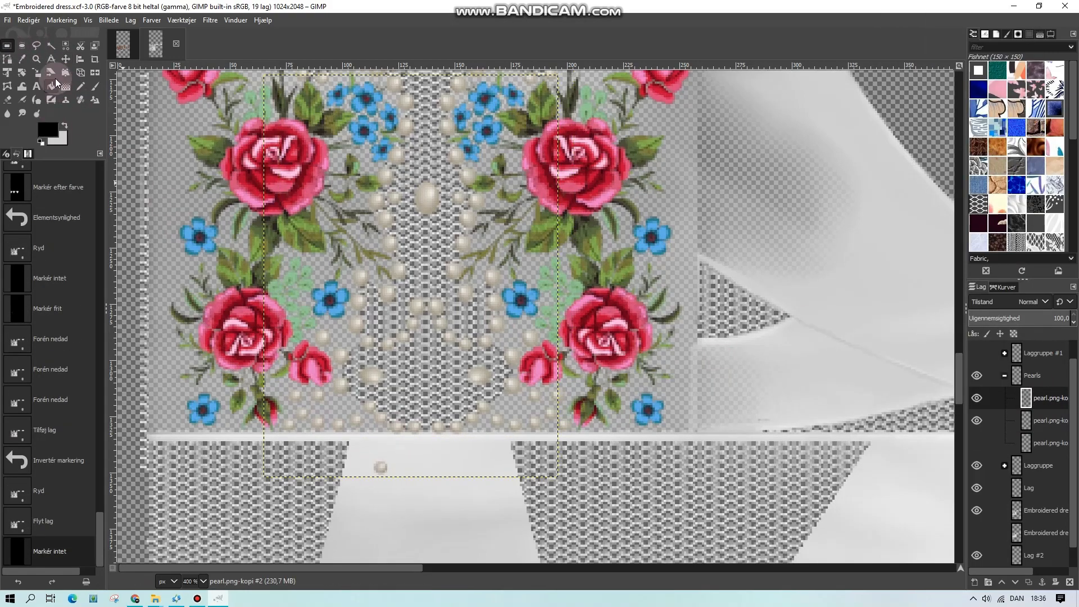
pyautogui.click(66, 60)
pyautogui.scroll(-2, 382, 223)
pyautogui.moveTo(382, 223)
pyautogui.mouseDown()
pyautogui.moveTo(352, 204)
pyautogui.moveTo(367, 224)
pyautogui.moveTo(353, 200)
pyautogui.moveTo(326, 295)
pyautogui.moveTo(326, 340)
pyautogui.moveTo(296, 337)
pyautogui.mouseUp()
pyautogui.press('r')
pyautogui.click(131, 20)
pyautogui.click(198, 232)
pyautogui.hotkey('ctrl', 'shift', 'a')
# - Duplicate the pearl repeatedly and line the copies along the front left fishnet panel's inner edge, from the waistline to the top rosebud
pyautogui.rightClick(1061, 394)
pyautogui.click(924, 121)
pyautogui.rightClick(1048, 397)
pyautogui.click(908, 123)
pyautogui.rightClick(1049, 406)
pyautogui.click(922, 122)
pyautogui.rightClick(1049, 406)
pyautogui.click(921, 122)
pyautogui.rightClick(1048, 406)
pyautogui.click(922, 121)
pyautogui.rightClick(1044, 406)
pyautogui.click(913, 121)
pyautogui.rightClick(1048, 406)
pyautogui.click(913, 121)
pyautogui.rightClick(1048, 405)
pyautogui.click(921, 122)
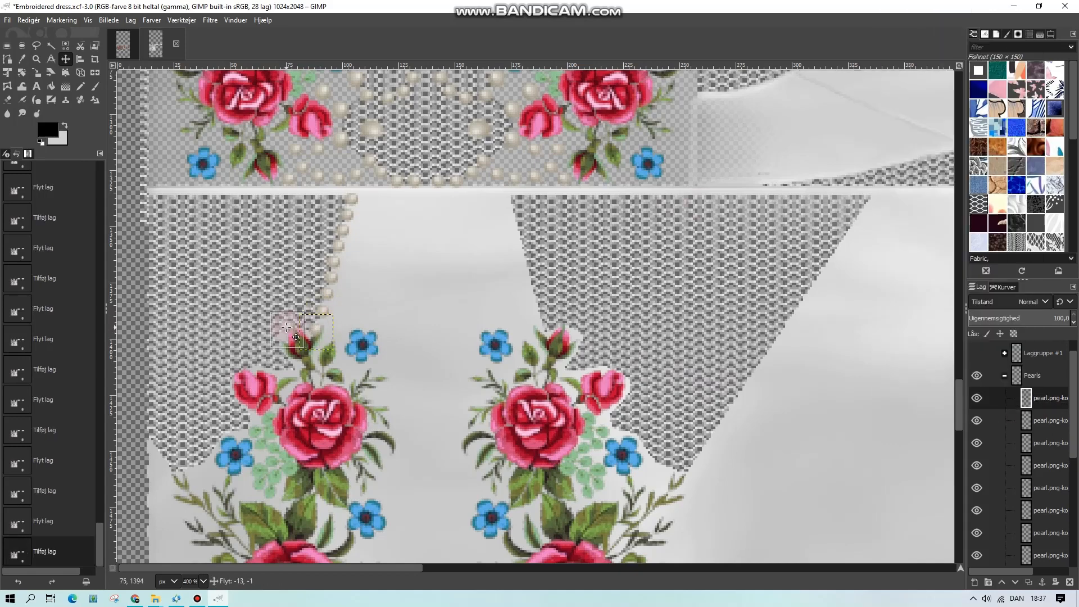
pyautogui.rightClick(1049, 405)
pyautogui.click(922, 121)
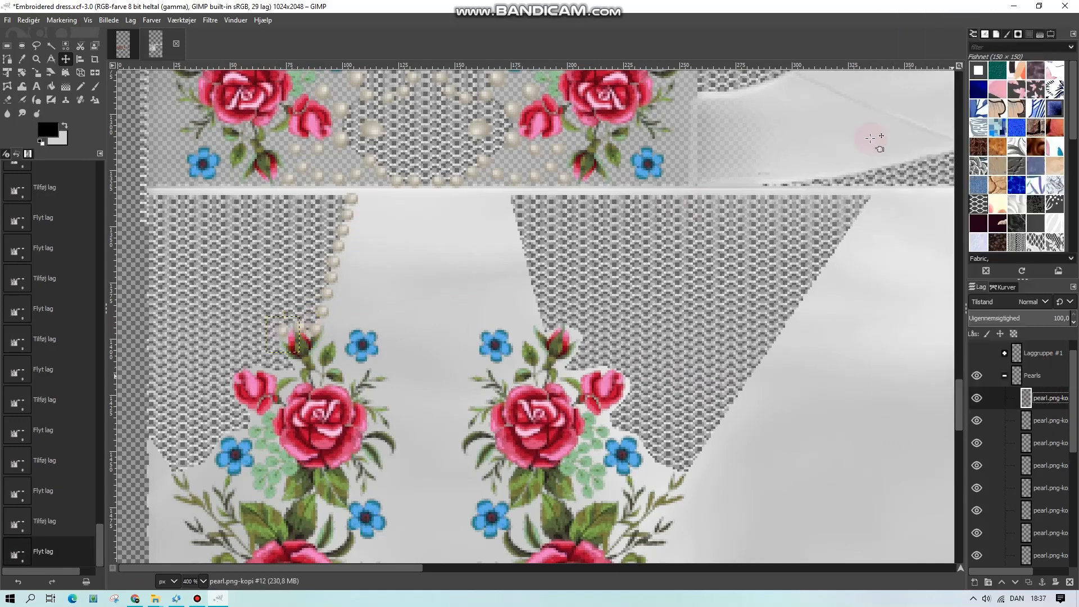
# - Continue the row of duplicated pearls around the pink rosebud on the front left fishnet panel
pyautogui.rightClick(1049, 406)
pyautogui.moveTo(281, 349); pyautogui.dragTo(245, 395)
pyautogui.click(913, 121)
pyautogui.rightClick(1041, 405)
pyautogui.click(913, 122)
pyautogui.rightClick(1049, 406)
pyautogui.click(913, 122)
pyautogui.rightClick(1041, 406)
pyautogui.click(913, 121)
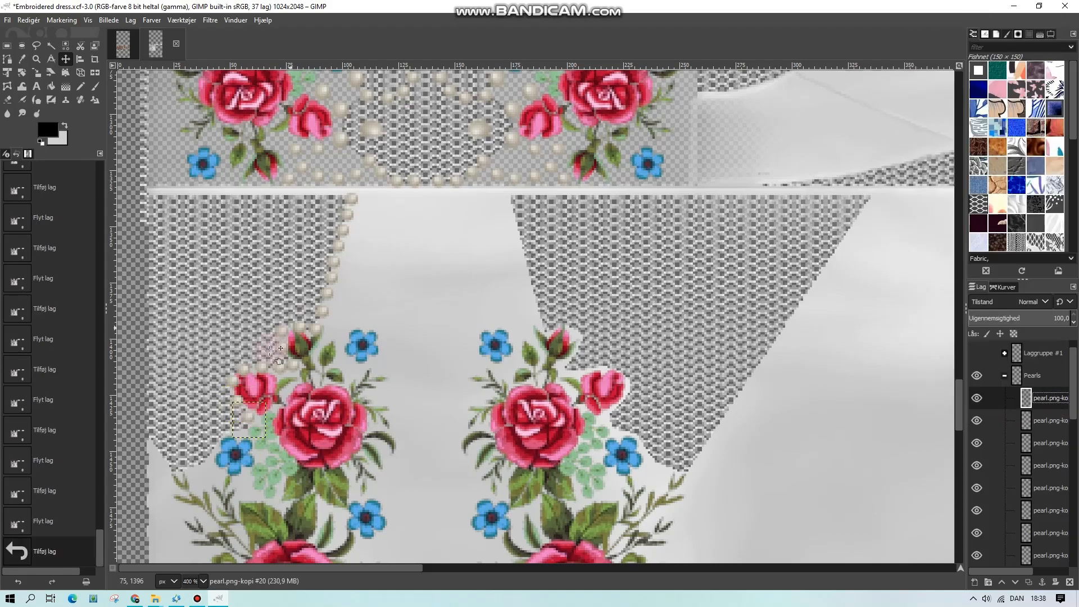
# - Extend the pearl row past the blue flower and along the front left fishnet panel's lower edge to the side seam
pyautogui.scroll(-3, 270, 349)
pyautogui.rightClick(1048, 406)
pyautogui.click(914, 121)
pyautogui.moveTo(249, 319); pyautogui.dragTo(167, 345)
pyautogui.rightClick(1054, 406)
pyautogui.click(916, 122)
pyautogui.rightClick(1053, 407)
pyautogui.click(933, 122)
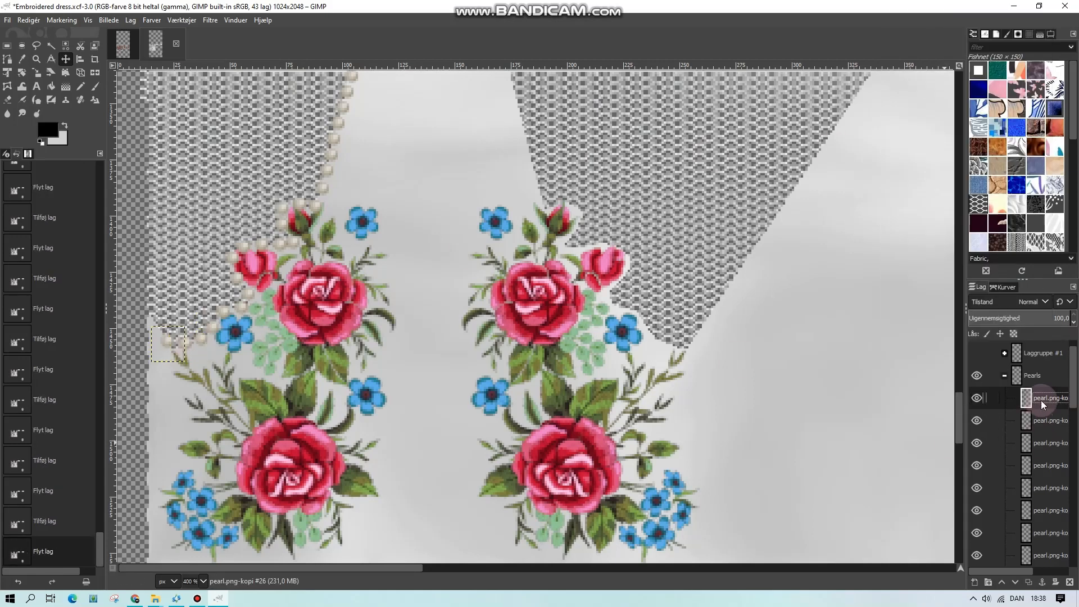
# - Hide every other visible layer, including the bodice pearls, and merge the visible skirt pearl copies into one layer
pyautogui.scroll(-15, 1044, 449)
pyautogui.click(977, 401)
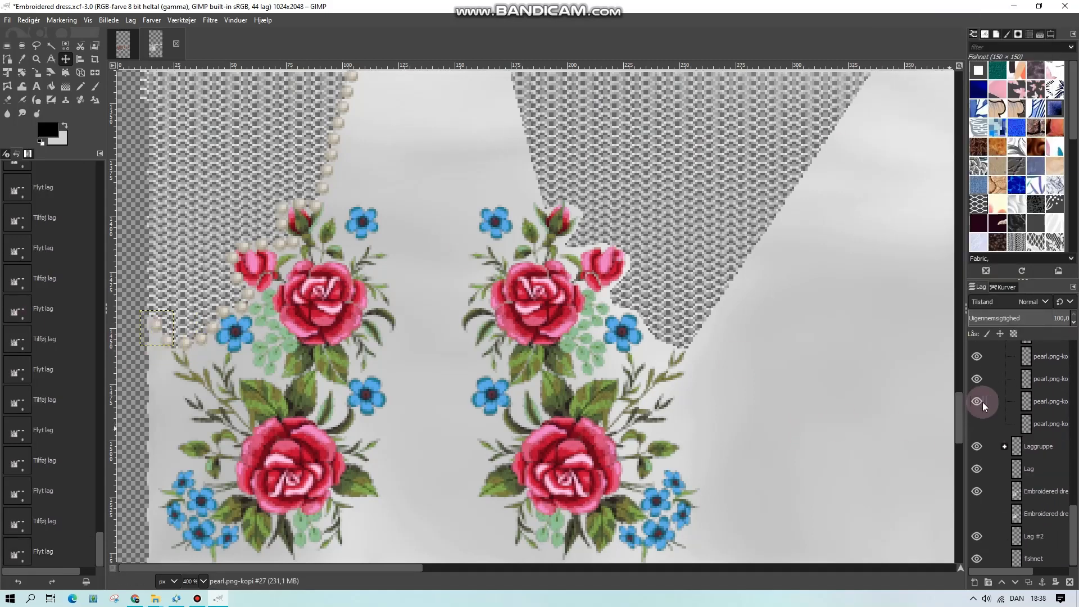
pyautogui.click(976, 446)
pyautogui.click(976, 469)
pyautogui.click(976, 491)
pyautogui.click(977, 536)
pyautogui.click(977, 558)
pyautogui.scroll(1, 1012, 484)
pyautogui.rightClick(1050, 417)
pyautogui.click(942, 383)
pyautogui.click(991, 487)
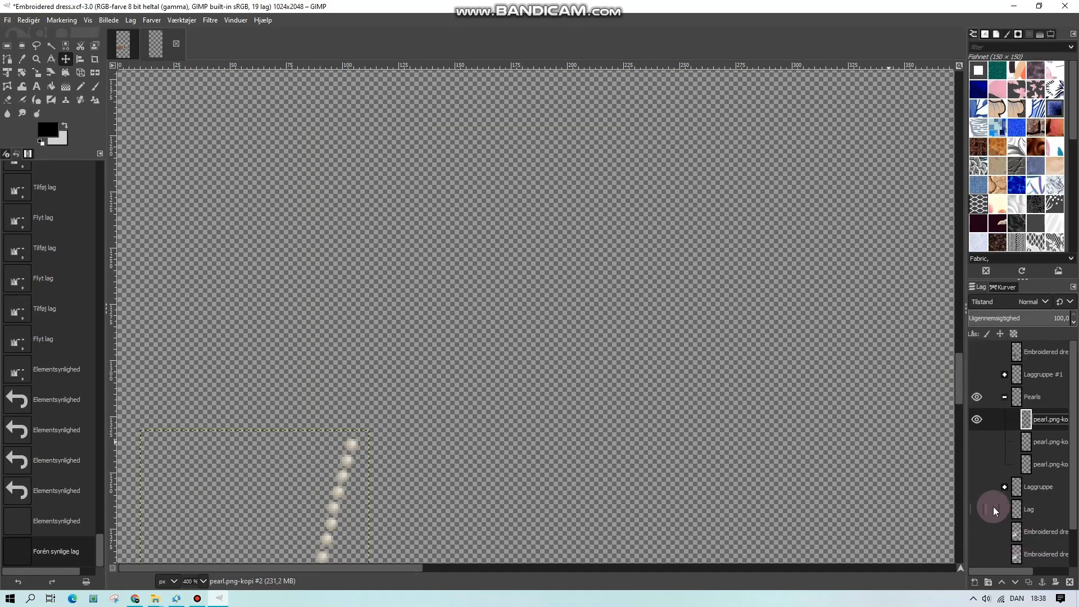
# - Turn the dress and fishnet layers back on and merge Lag #2 down into the fishnet layer
pyautogui.scroll(-1, 993, 509)
pyautogui.click(977, 511)
pyautogui.click(977, 554)
pyautogui.click(977, 533)
pyautogui.click(976, 487)
pyautogui.rightClick(1049, 533)
pyautogui.click(928, 278)
# - Show Laggruppe, hide the lower Embroidered dress copy, and merge Lag down into the upper dress copy
pyautogui.click(978, 486)
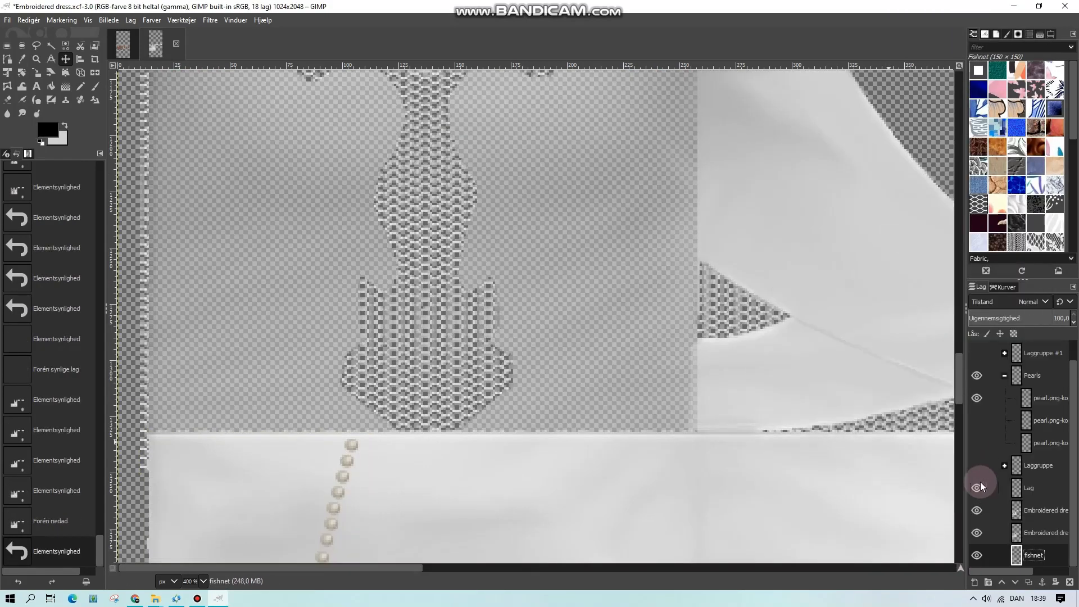
pyautogui.click(977, 465)
pyautogui.click(976, 487)
pyautogui.click(976, 488)
pyautogui.click(977, 533)
pyautogui.click(978, 488)
pyautogui.click(978, 487)
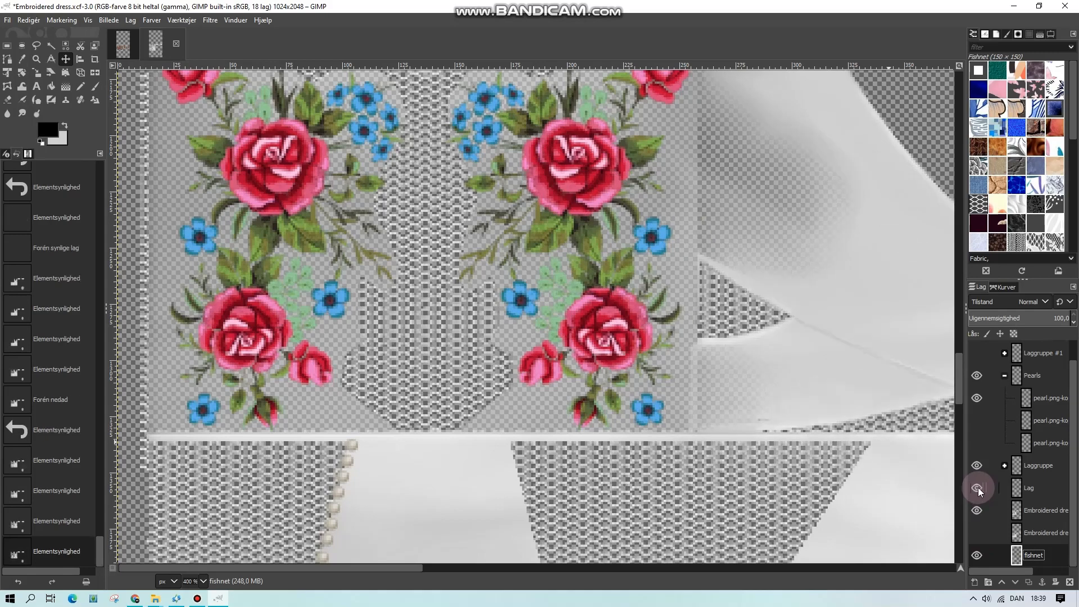
pyautogui.rightClick(1029, 489)
pyautogui.click(912, 228)
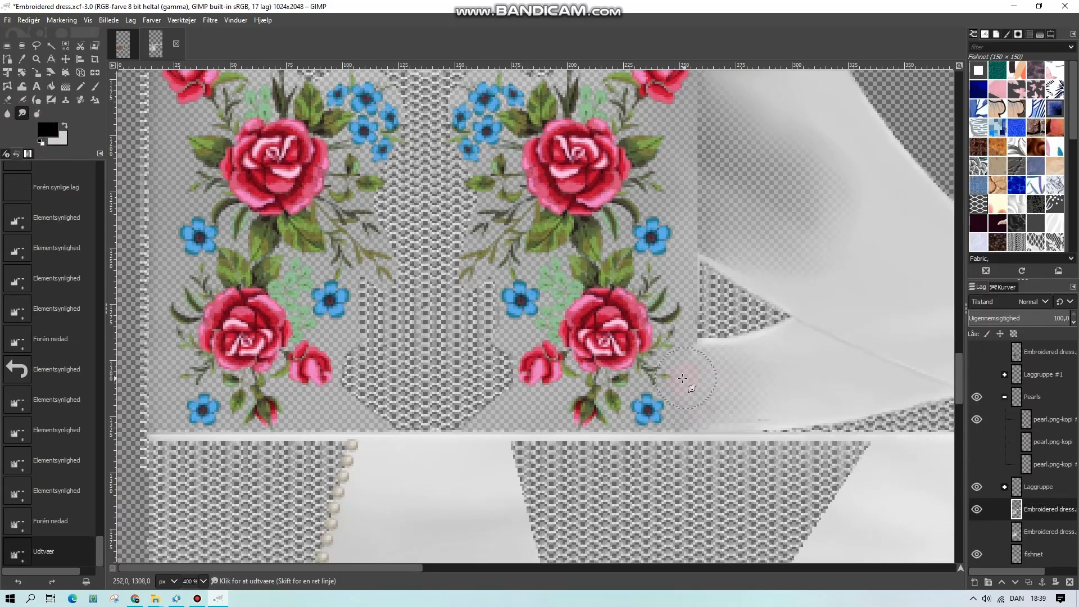
# - Smudge the dress layer along the seam between the front and back bodice
pyautogui.click(682, 378)
pyautogui.click(682, 378)
pyautogui.scroll(3, 681, 337)
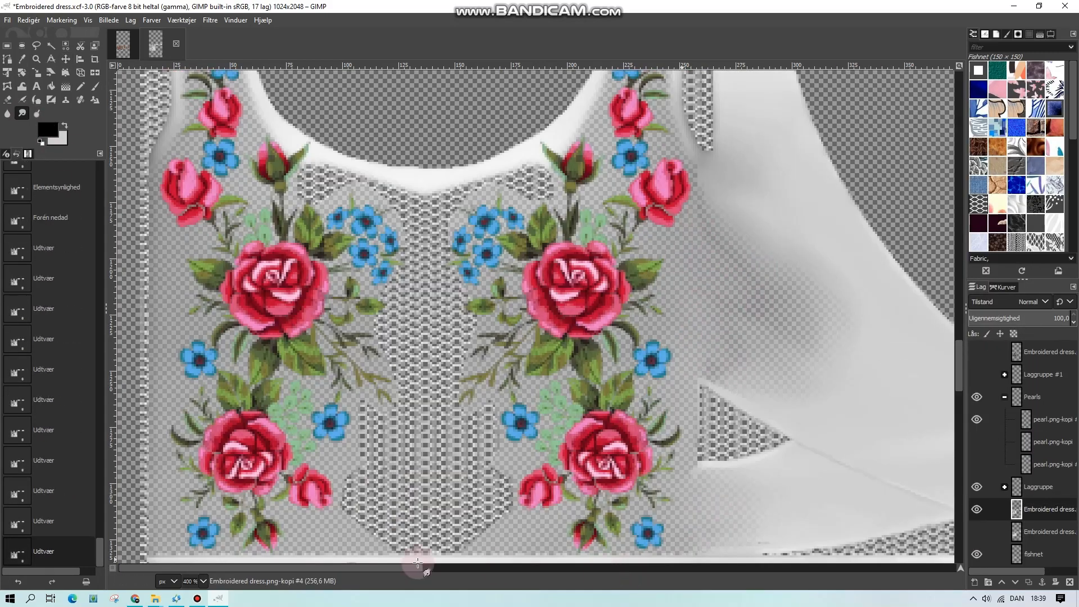
# - Duplicate the skirt pearl row, flip it horizontally and move it onto the front right fishnet panel's edge
pyautogui.scroll(-9, 418, 562)
pyautogui.click(131, 20)
pyautogui.moveTo(161, 173)
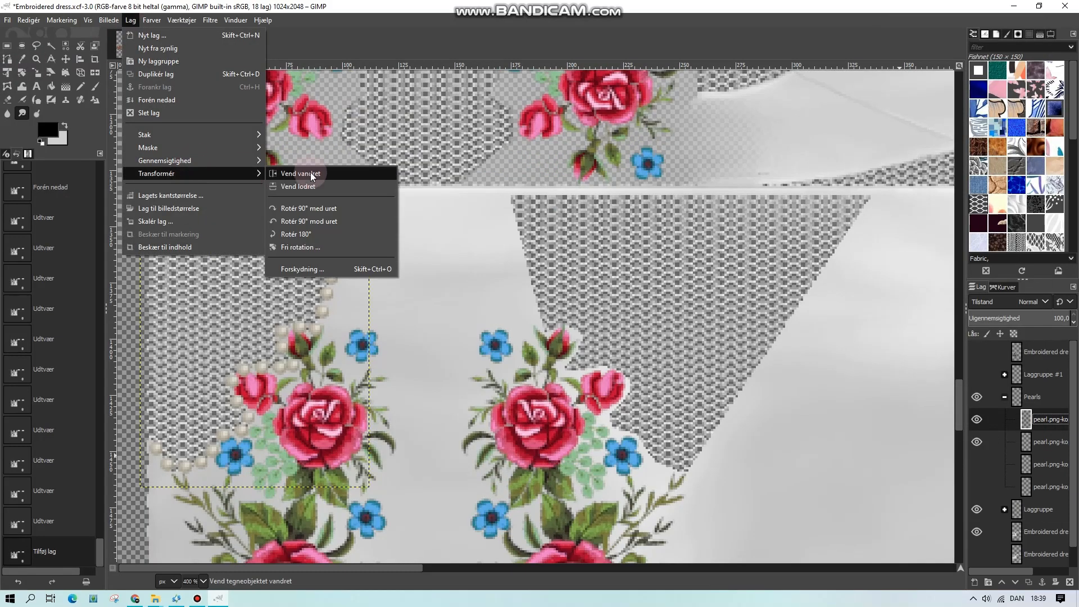
pyautogui.click(311, 172)
pyautogui.click(65, 58)
pyautogui.moveTo(192, 328); pyautogui.dragTo(540, 329)
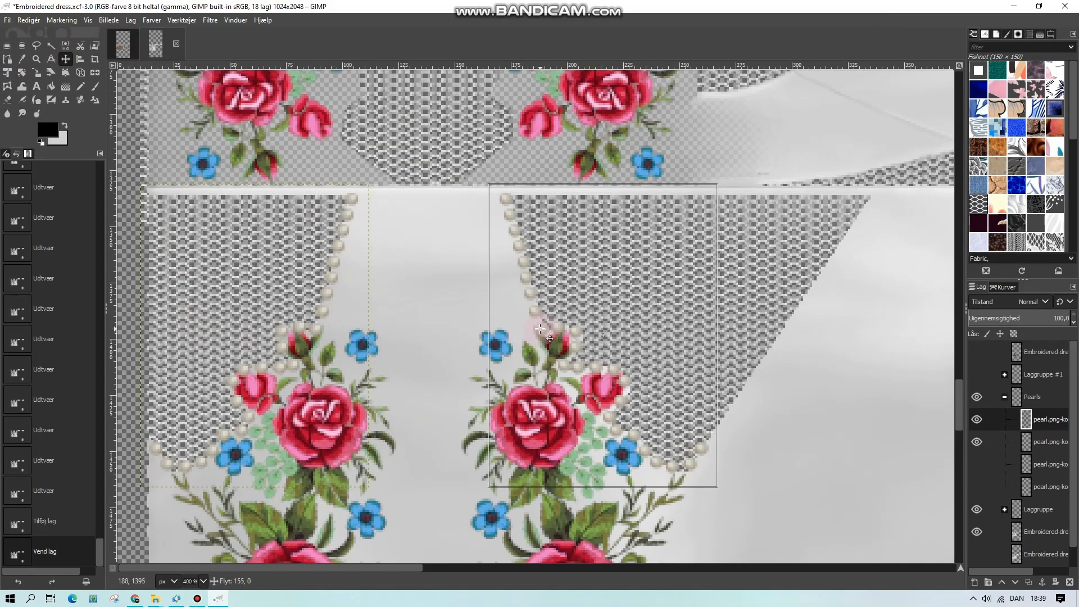
pyautogui.moveTo(370, 568); pyautogui.dragTo(379, 568)
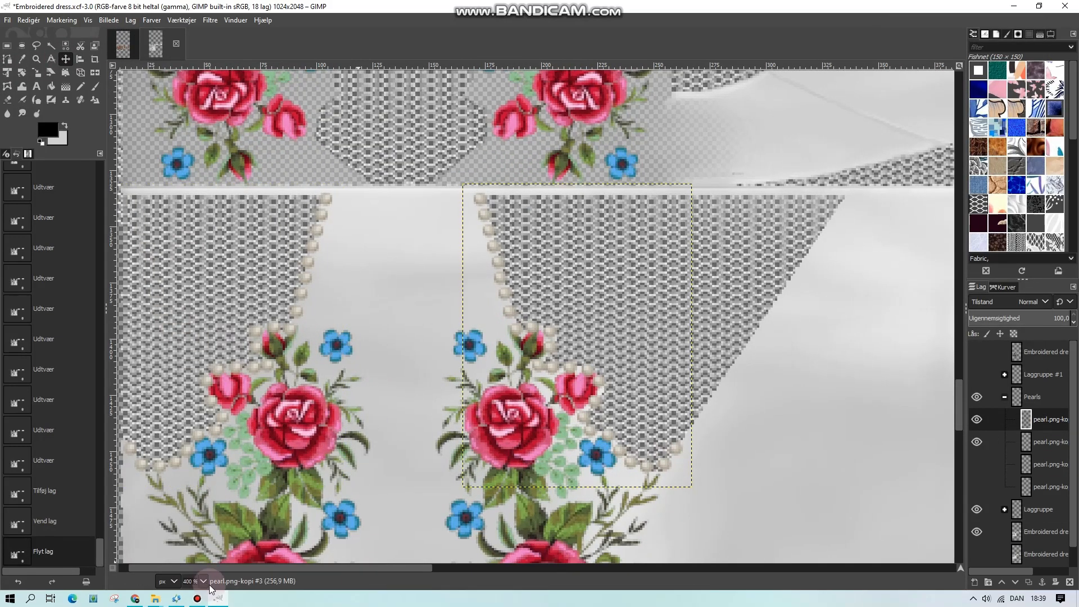
# - Show the bodice pearl layer again and export the updated Embroidered dress texture as PNG
pyautogui.click(204, 581)
pyautogui.click(198, 493)
pyautogui.click(975, 484)
pyautogui.scroll(3, 689, 453)
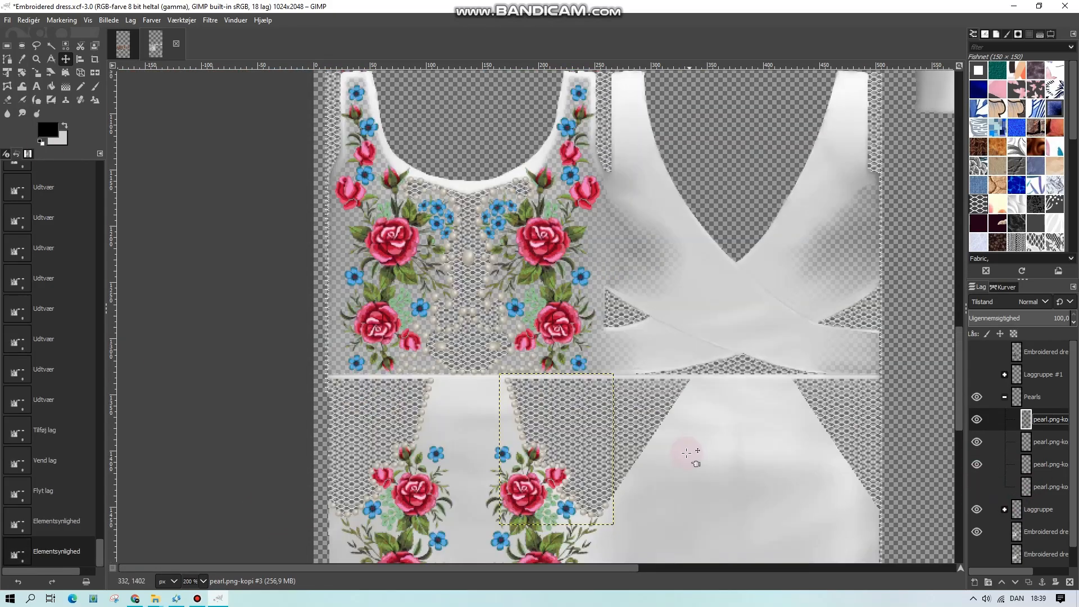
pyautogui.click(8, 20)
pyautogui.click(80, 183)
# - Import the Embroidered dress texture in Sims 4 Studio and inspect the pearl trim on the skirt
pyautogui.click(176, 598)
pyautogui.scroll(-2, 389, 405)
pyautogui.click(569, 316)
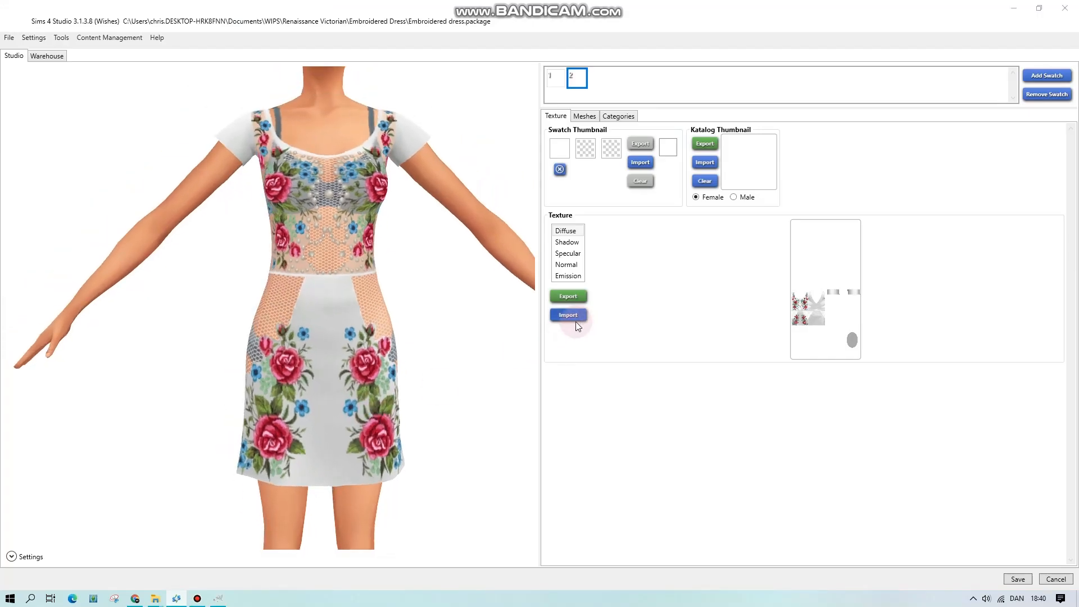
pyautogui.doubleClick(203, 141)
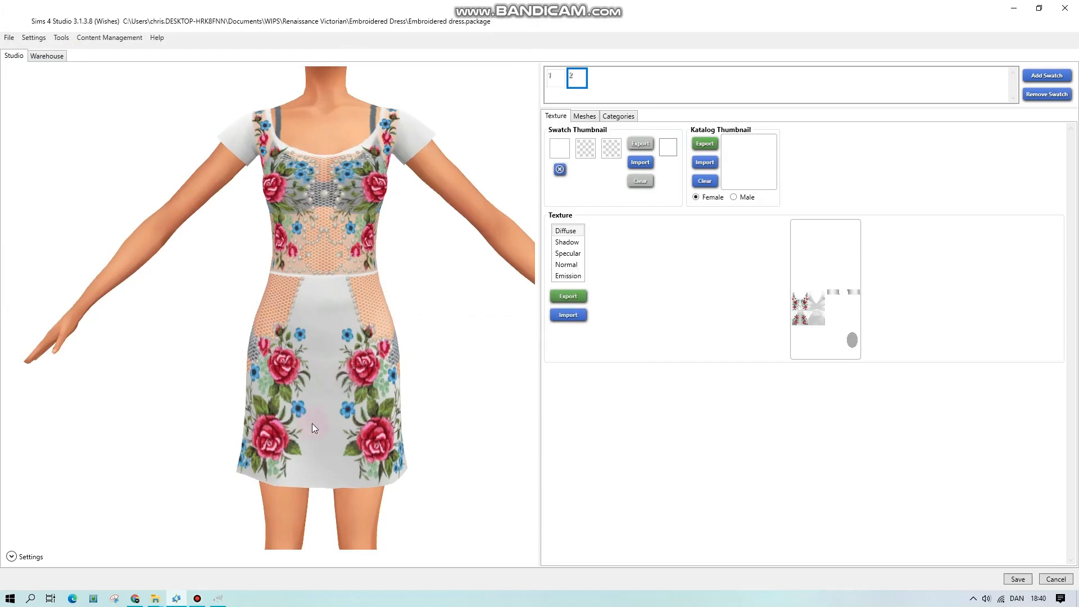
pyautogui.moveTo(312, 424); pyautogui.dragTo(356, 337)
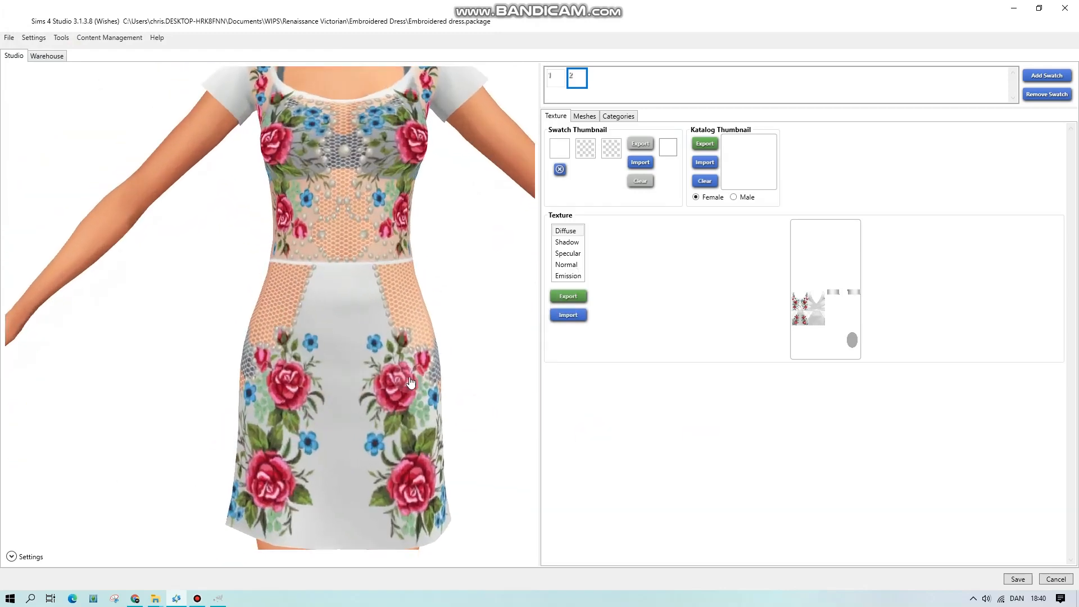
# - Back in GIMP, duplicate the merged skirt pearl layer and clear everything on the copy except the pearl at the side seam
pyautogui.click(218, 598)
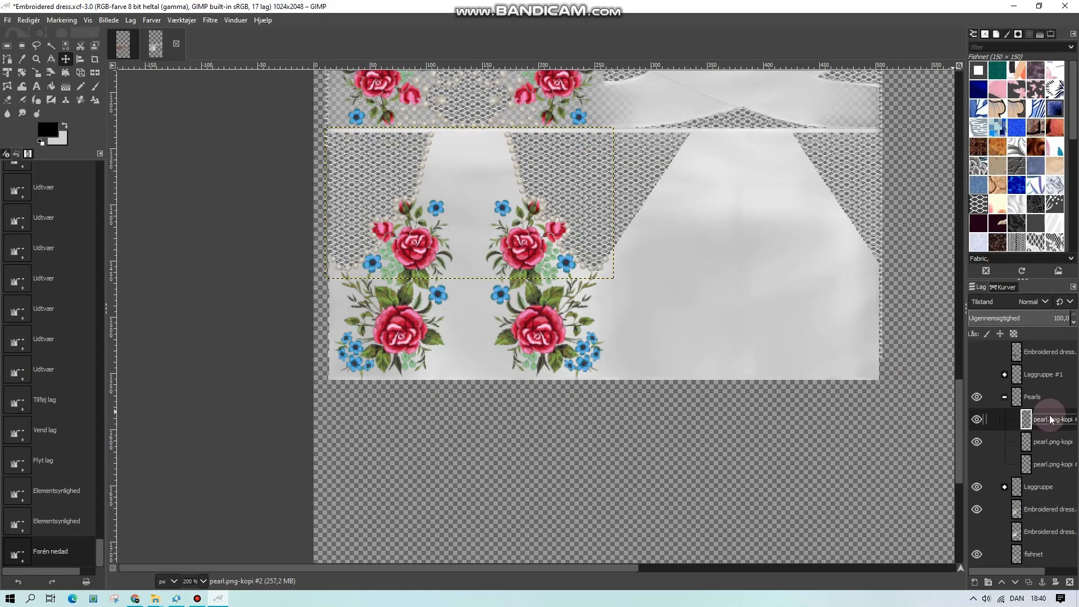
pyautogui.rightClick(1049, 419)
pyautogui.click(916, 130)
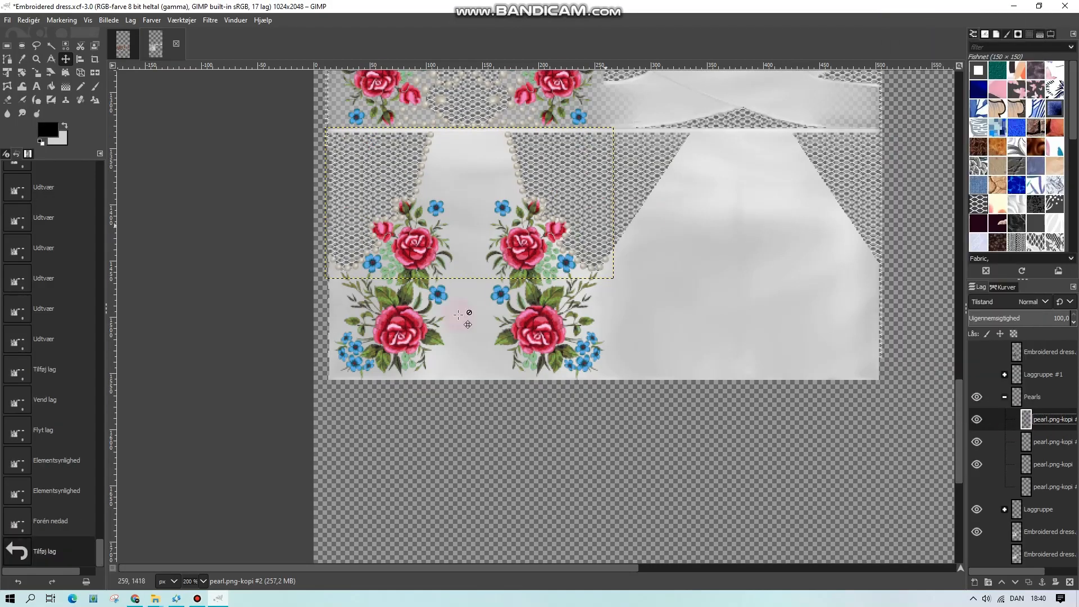
pyautogui.click(198, 473)
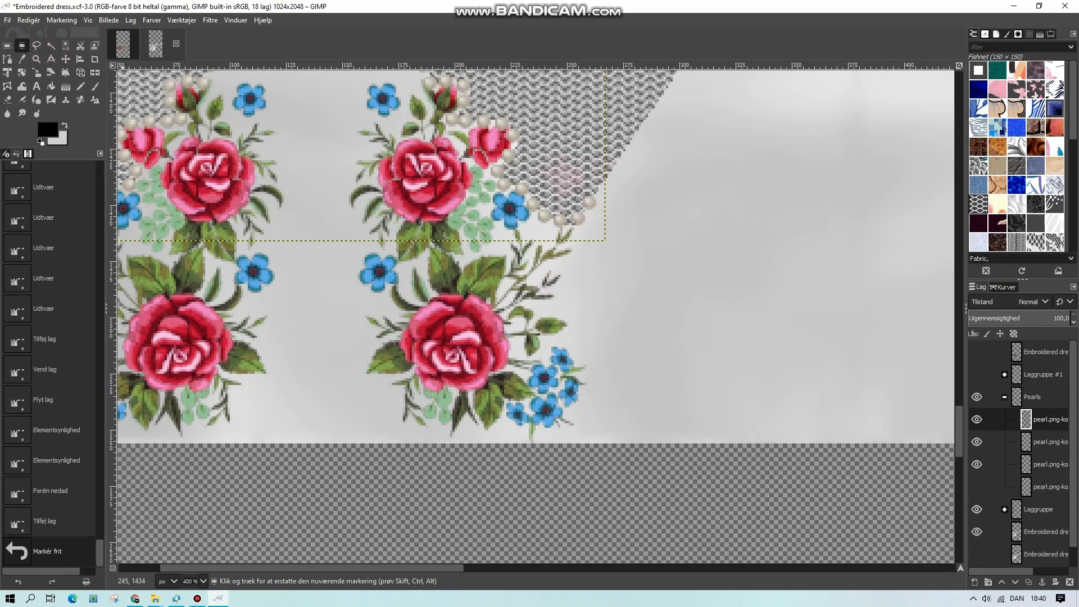
pyautogui.hotkey('ctrl', 'i')
pyautogui.press('Delete')
pyautogui.hotkey('shift', 'ctrl', 'a')
# - Crop the single-pearl layer to a small rectangle around the pearl and deselect
pyautogui.moveTo(581, 198); pyautogui.dragTo(607, 224)
pyautogui.click(130, 19)
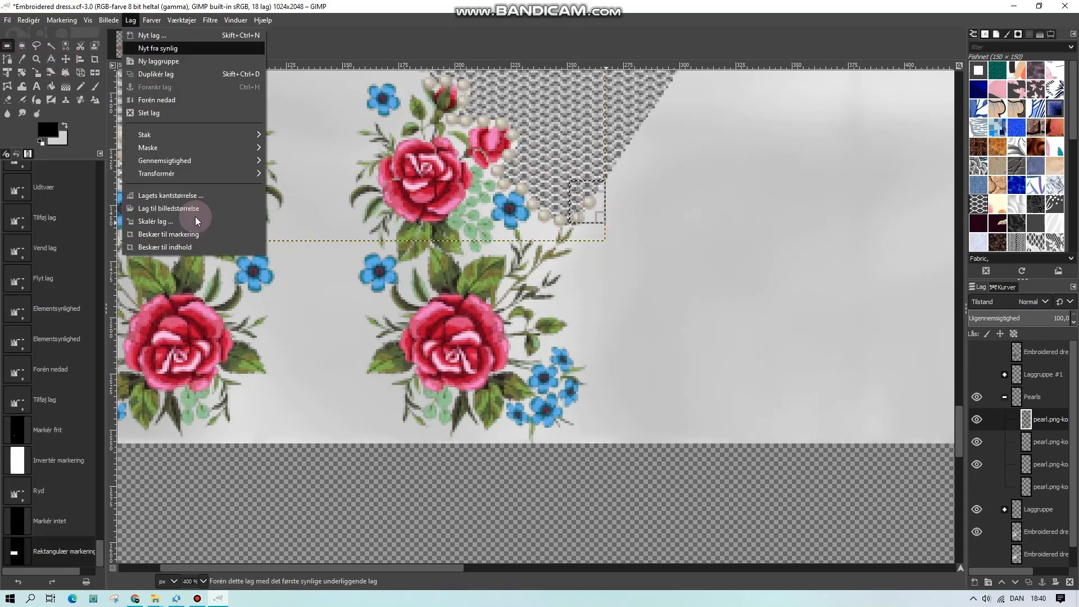
pyautogui.click(191, 234)
pyautogui.hotkey('shift', 'ctrl', 'a')
# - Move the single pearl to the lower end of the back skirt's right fishnet edge
pyautogui.moveTo(855, 195); pyautogui.dragTo(855, 195)
pyautogui.moveTo(398, 567); pyautogui.dragTo(575, 552)
pyautogui.scroll(2, 365, 449)
pyautogui.moveTo(365, 449); pyautogui.dragTo(679, 449)
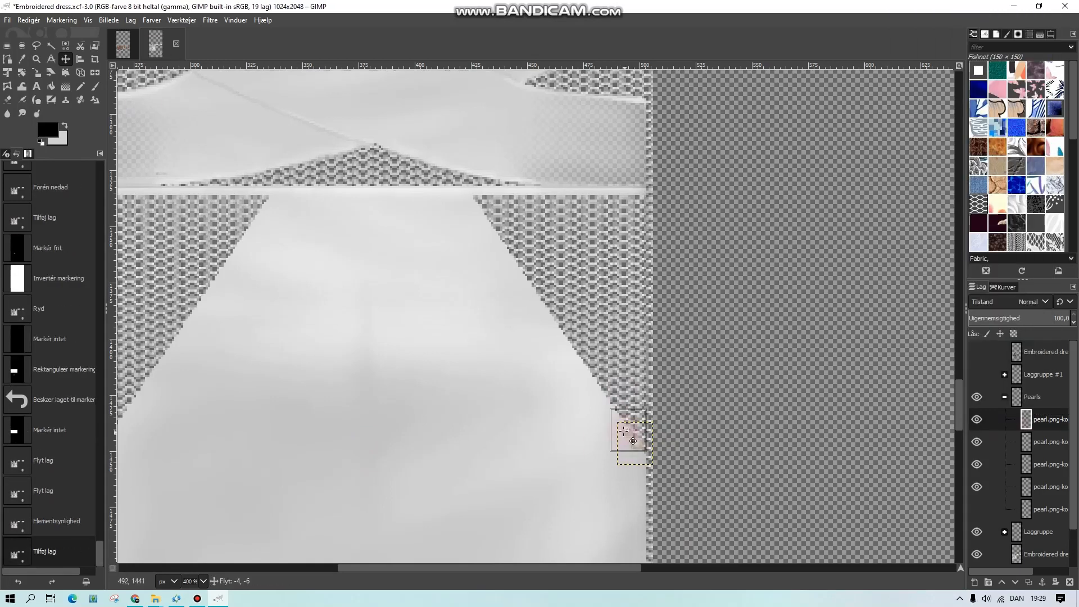
# - Duplicate the pearl repeatedly and line the copies up the back skirt's right fishnet edge to the waistline
pyautogui.moveTo(621, 433); pyautogui.dragTo(592, 370)
pyautogui.click(1028, 582)
pyautogui.click(1028, 581)
pyautogui.rightClick(1045, 415)
pyautogui.click(926, 135)
pyautogui.moveTo(592, 370); pyautogui.dragTo(569, 343)
pyautogui.rightClick(1045, 416)
pyautogui.click(926, 135)
pyautogui.moveTo(572, 342); pyautogui.dragTo(528, 284)
pyautogui.rightClick(1045, 419)
pyautogui.click(927, 135)
pyautogui.rightClick(1045, 419)
pyautogui.click(926, 135)
pyautogui.moveTo(530, 285); pyautogui.dragTo(518, 271)
pyautogui.rightClick(1044, 418)
pyautogui.click(926, 135)
pyautogui.moveTo(520, 270); pyautogui.dragTo(495, 235)
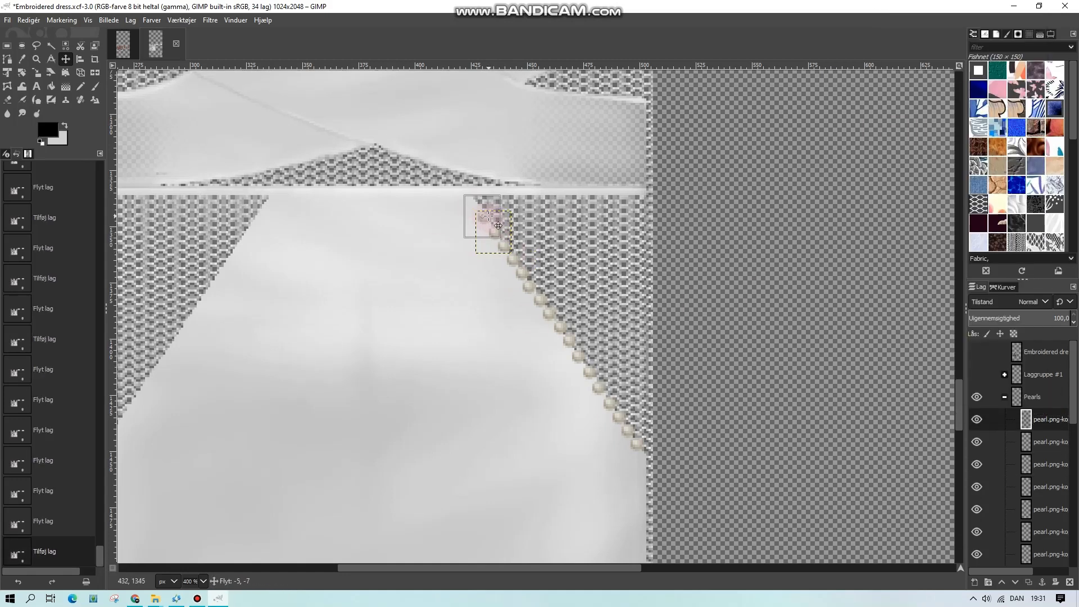
pyautogui.moveTo(372, 567); pyautogui.dragTo(345, 568)
pyautogui.scroll(-6, 973, 448)
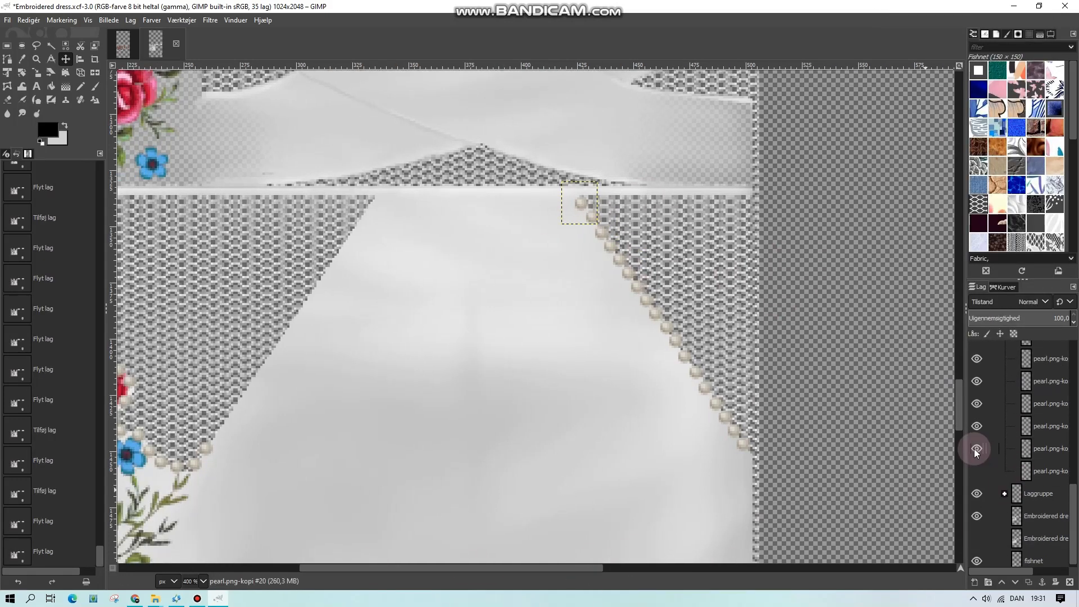
# - Isolate the pearl copies along the back skirt's right fishnet edge, merge them into one layer, and restore the other layers' visibility
pyautogui.click(975, 448)
pyautogui.click(977, 448)
pyautogui.scroll(2, 983, 448)
pyautogui.click(977, 448)
pyautogui.rightClick(1044, 395)
pyautogui.click(972, 422)
pyautogui.click(988, 452)
pyautogui.click(976, 509)
pyautogui.click(977, 530)
pyautogui.click(977, 440)
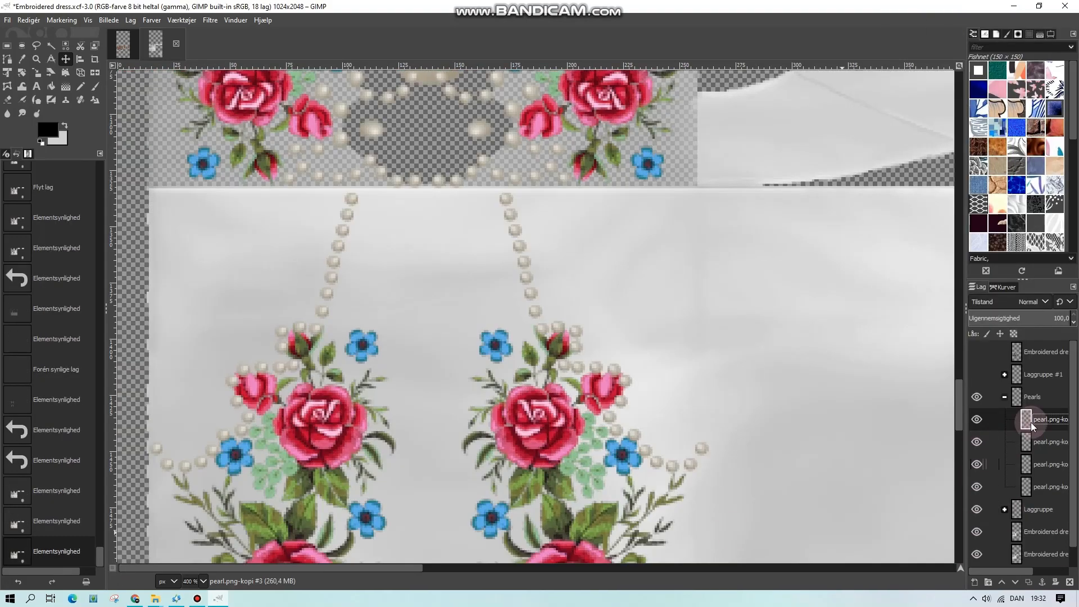
# - Duplicate the merged edge-pearl layer, flip the copy horizontally and move it onto the back skirt's left fishnet edge
pyautogui.moveTo(1043, 531); pyautogui.dragTo(1042, 555)
pyautogui.moveTo(393, 568); pyautogui.dragTo(567, 568)
pyautogui.rightClick(1045, 398)
pyautogui.click(926, 135)
pyautogui.click(130, 19)
pyautogui.moveTo(157, 179)
pyautogui.click(307, 178)
pyautogui.moveTo(665, 342); pyautogui.dragTo(304, 340)
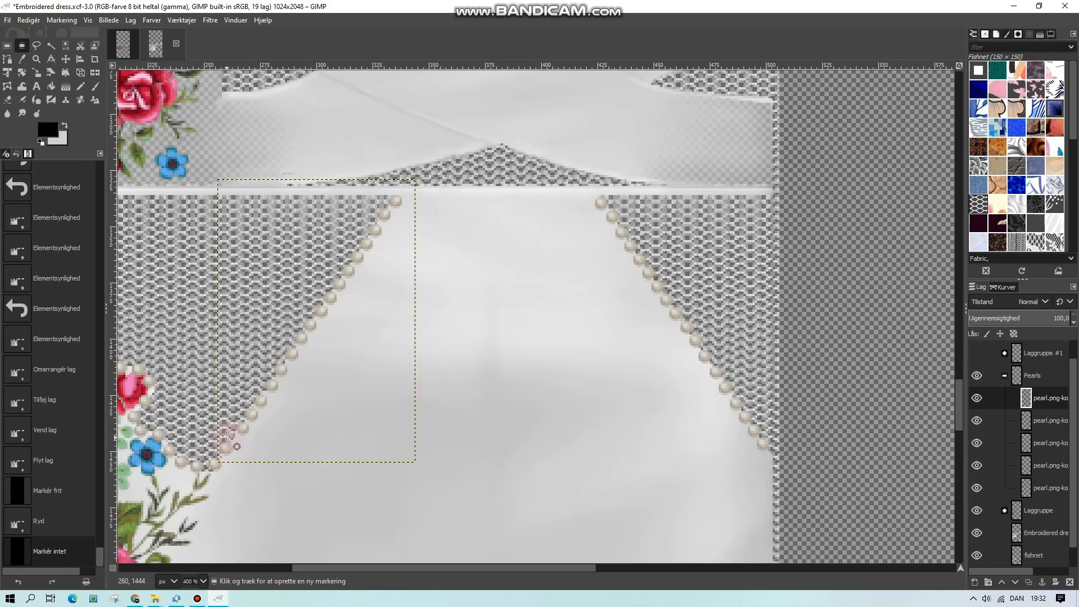
# - Separate the pearl at the left fishnet edge's lower end onto its own layer, deselect and fit it into the trim
pyautogui.moveTo(226, 435); pyautogui.dragTo(236, 447)
pyautogui.moveTo(209, 435); pyautogui.dragTo(240, 458)
pyautogui.rightClick(1045, 446)
pyautogui.click(926, 135)
pyautogui.press('Delete')
pyautogui.rightClick(452, 369)
pyautogui.click(564, 441)
pyautogui.press('Delete')
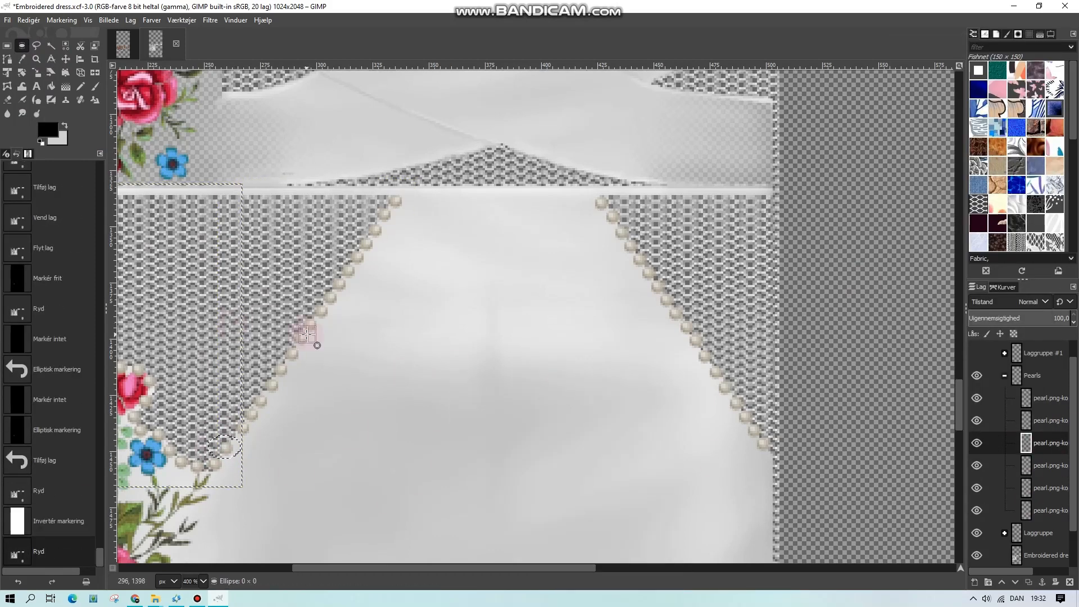
pyautogui.hotkey('ctrl', 'shift', 'a')
pyautogui.moveTo(556, 568); pyautogui.dragTo(539, 569)
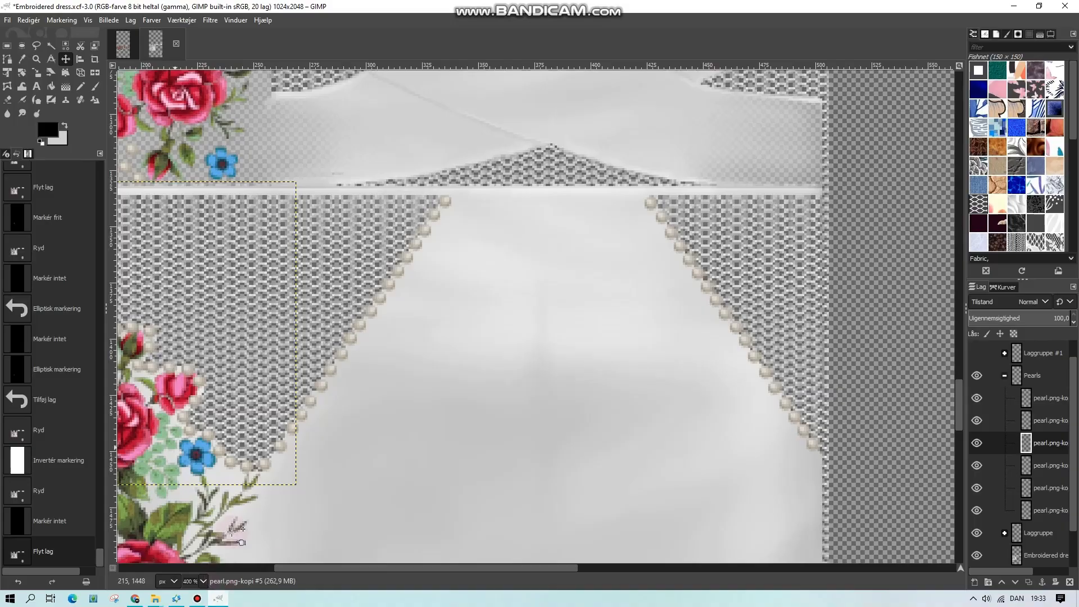
# - Export the texture as Embroidered dress.png and import it as the diffuse texture in Sims 4 Studio
pyautogui.hotkey('shift', 'ctrl', 'j')
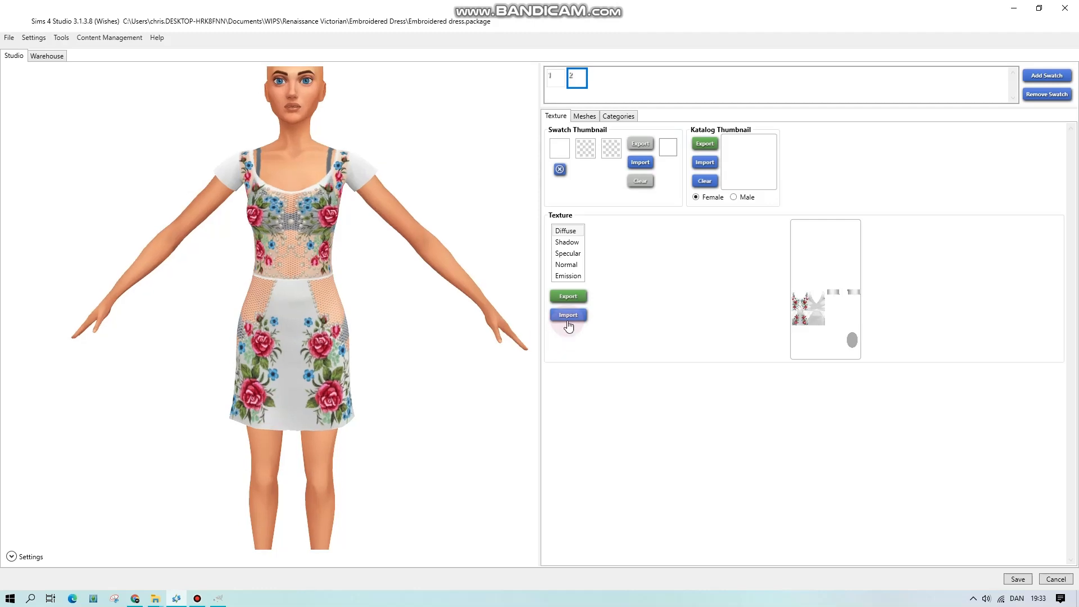
pyautogui.click(568, 315)
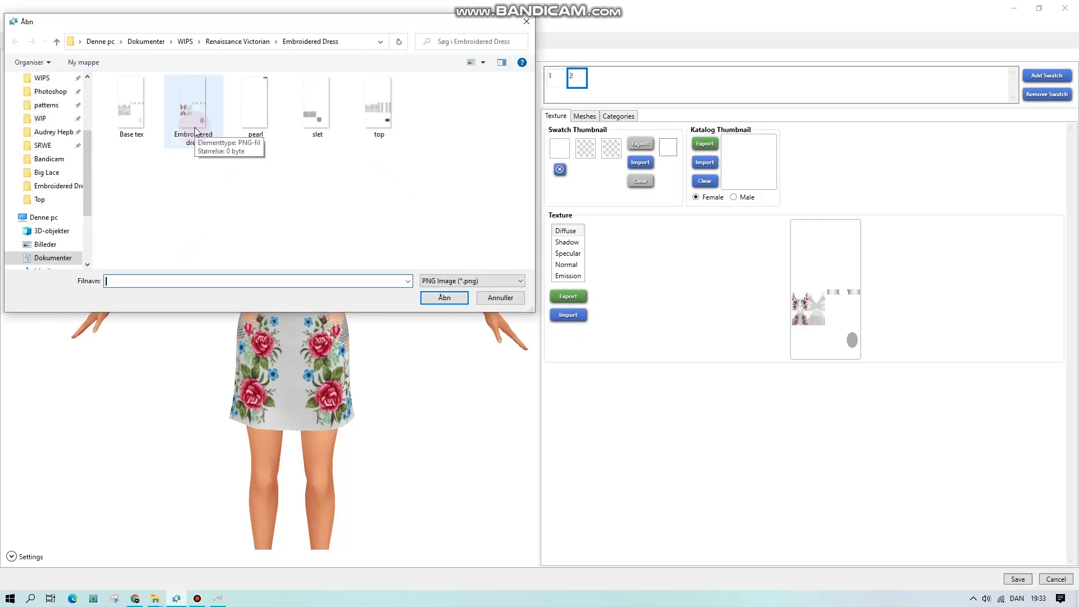
pyautogui.doubleClick(195, 130)
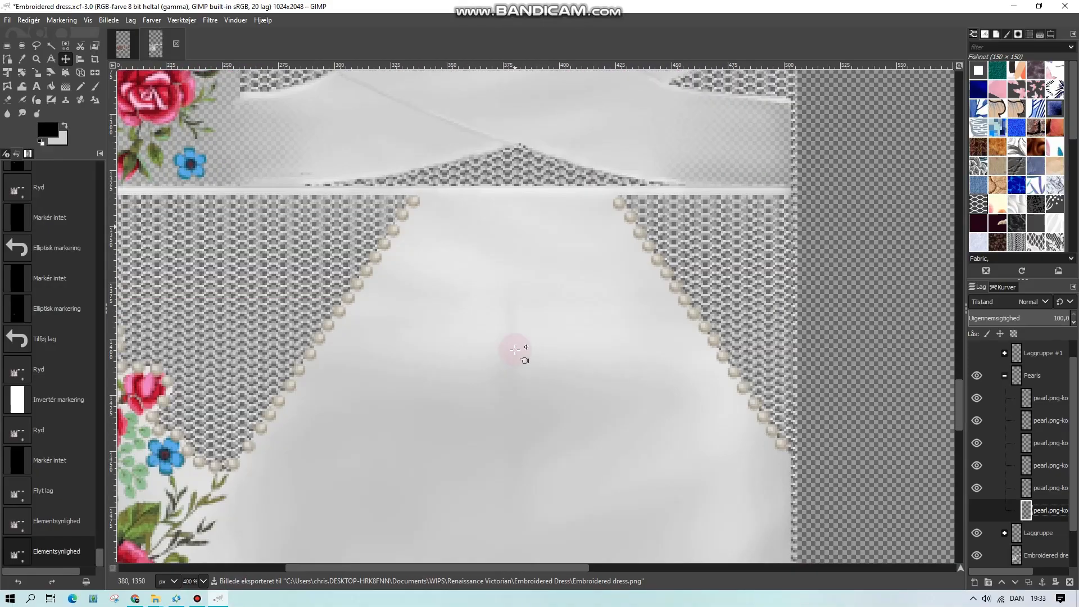
# - Back in GIMP, put a scaled-down pearl copy in a new layer group and duplicate it into a curl near the left edge's waistline end
pyautogui.rightClick(1048, 489)
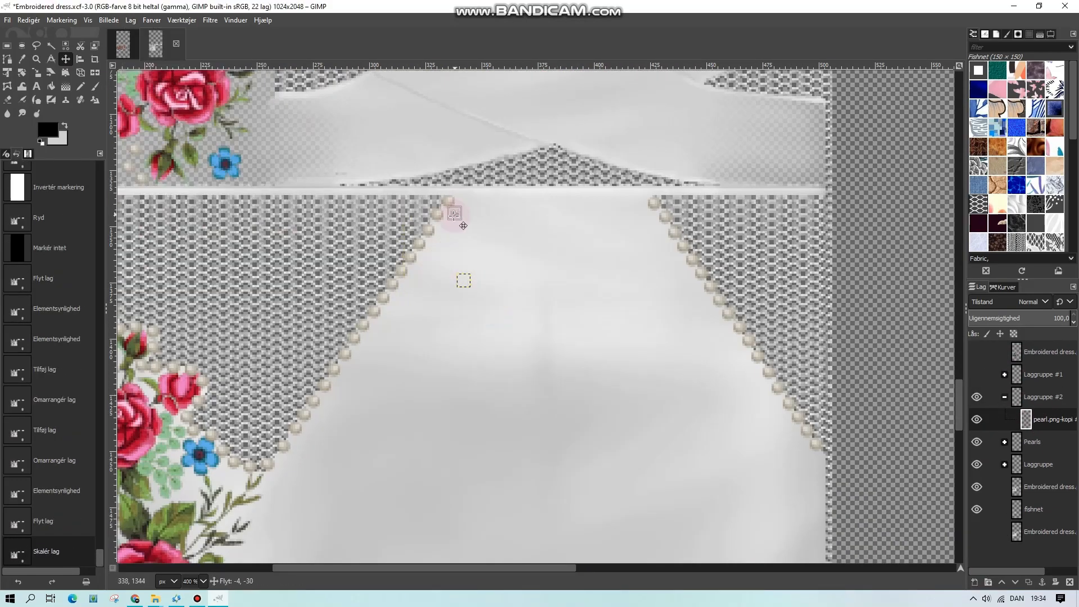
pyautogui.moveTo(448, 212); pyautogui.dragTo(473, 233)
pyautogui.rightClick(1049, 423)
pyautogui.click(939, 105)
pyautogui.rightClick(1050, 423)
pyautogui.click(939, 141)
pyautogui.rightClick(1050, 410)
pyautogui.click(938, 124)
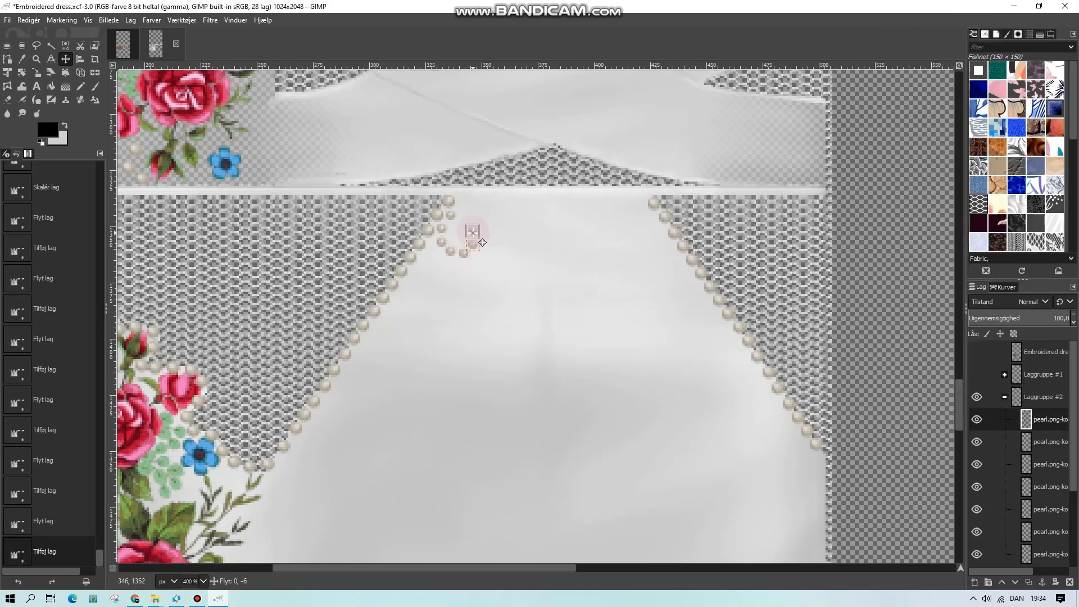
pyautogui.rightClick(1047, 423)
pyautogui.click(939, 124)
pyautogui.moveTo(424, 258); pyautogui.dragTo(429, 268)
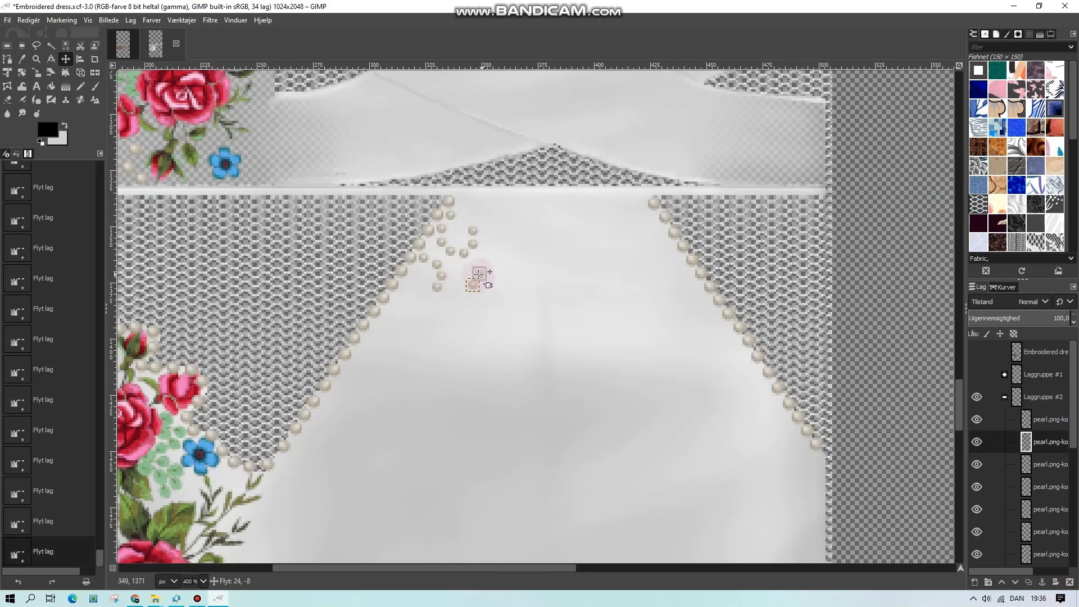
# - Try rearranging the small pearls into a flower-like cluster near the waistline and merging its pearl layers
pyautogui.click(437, 265)
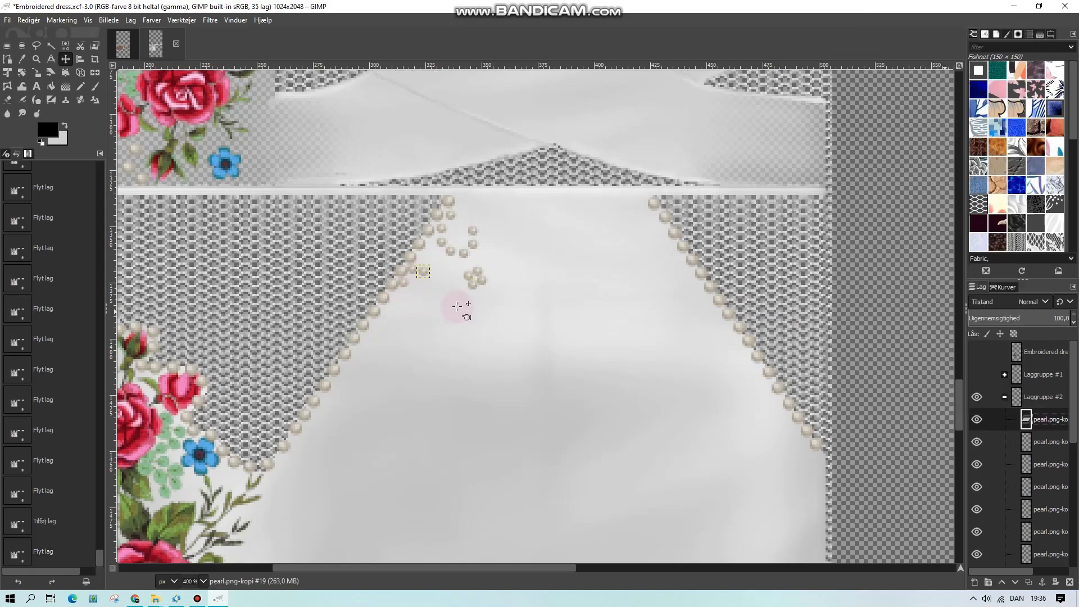
pyautogui.click(468, 274)
pyautogui.click(1040, 494)
pyautogui.hotkey('ctrl', 'm')
pyautogui.hotkey('ctrl', 'm')
pyautogui.scroll(-2, 505, 311)
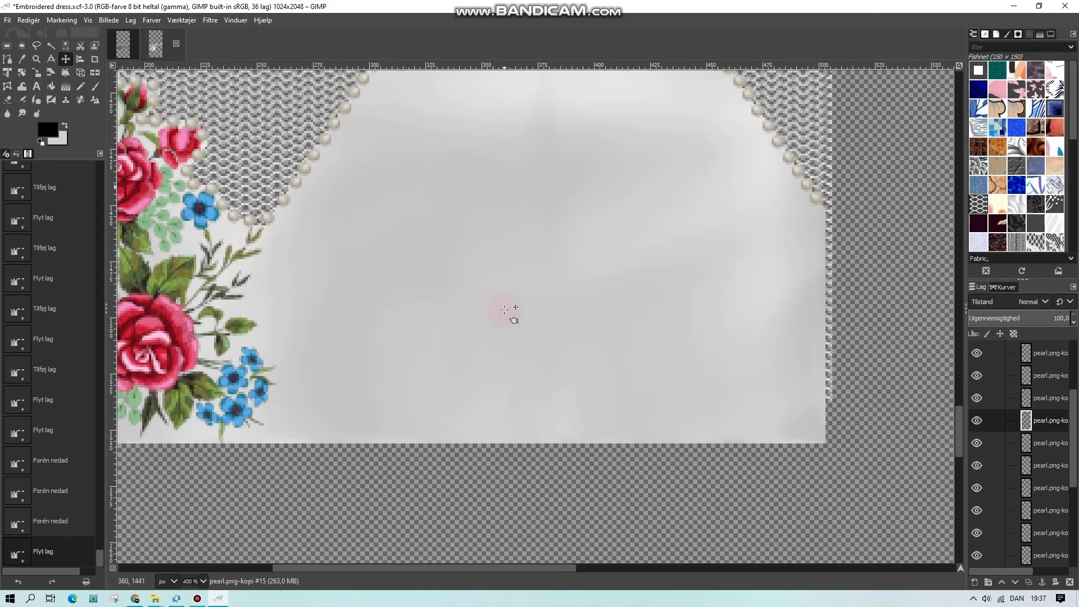
pyautogui.scroll(2, 504, 311)
pyautogui.scroll(3, 1036, 393)
# - Duplicate the small pearl and start a scalloped row from the lower end of the back skirt's left fishnet edge
pyautogui.click(1036, 396)
pyautogui.hotkey('ctrl', 'shift', 'd')
pyautogui.moveTo(417, 303); pyautogui.dragTo(471, 367)
pyautogui.scroll(-1, 472, 366)
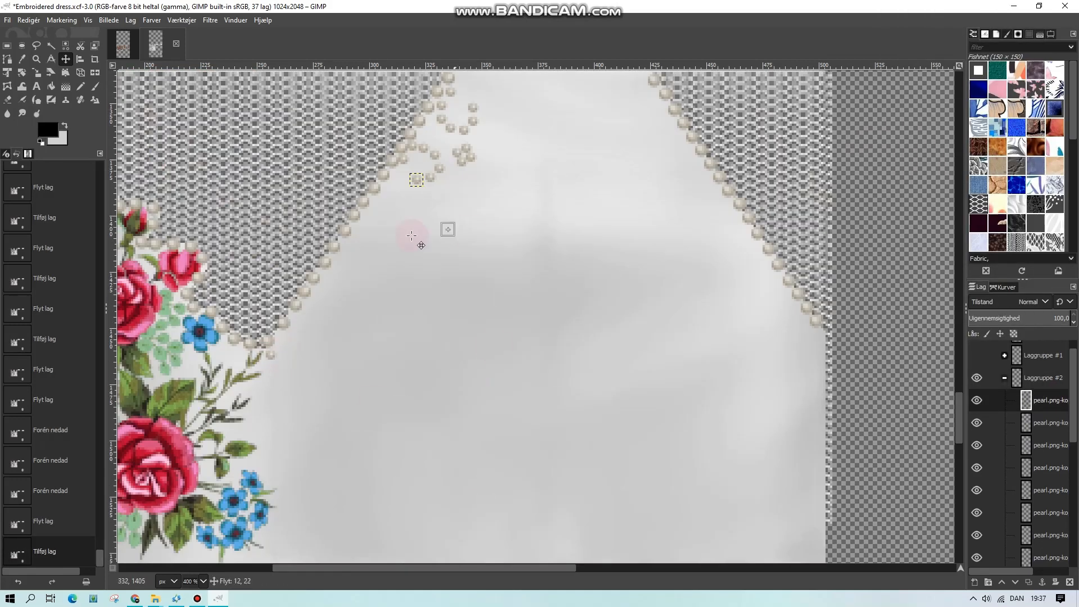
pyautogui.rightClick(1054, 407)
pyautogui.moveTo(411, 235); pyautogui.dragTo(317, 346)
pyautogui.click(910, 119)
pyautogui.rightClick(1039, 409)
pyautogui.click(917, 120)
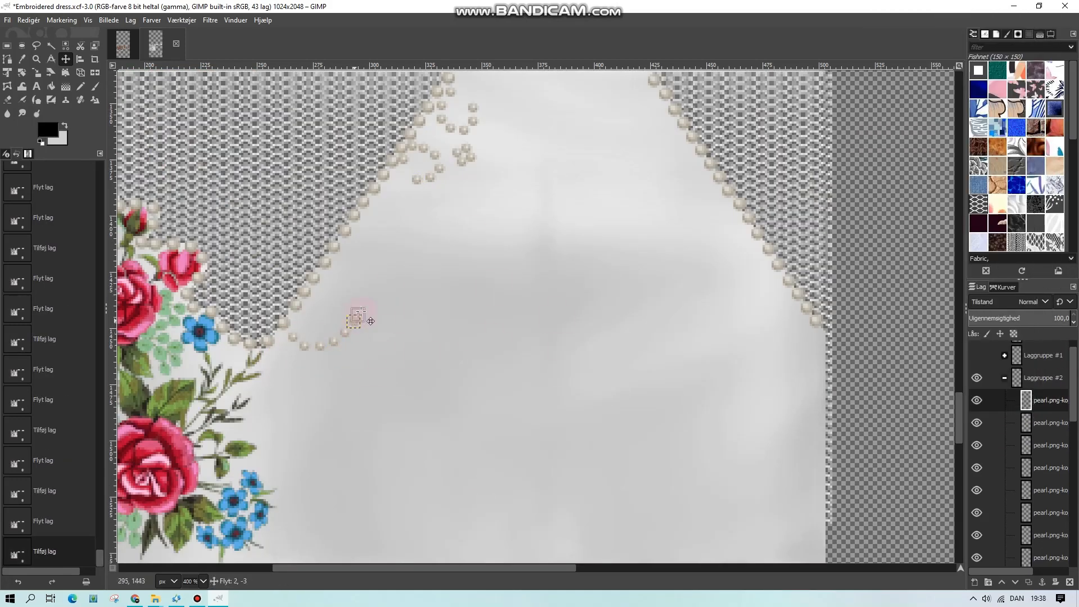
# - Continue the pearl row with more duplicates, rising to a peak and waving gently towards the middle of the back skirt
pyautogui.moveTo(361, 312); pyautogui.dragTo(374, 302)
pyautogui.rightClick(1054, 407)
pyautogui.click(916, 120)
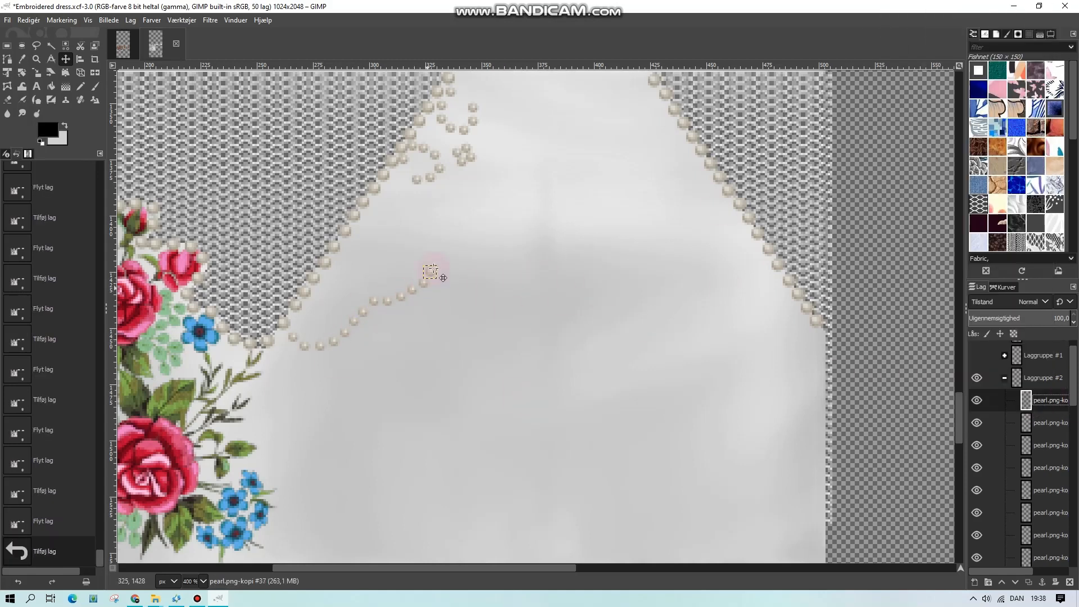
pyautogui.rightClick(1055, 408)
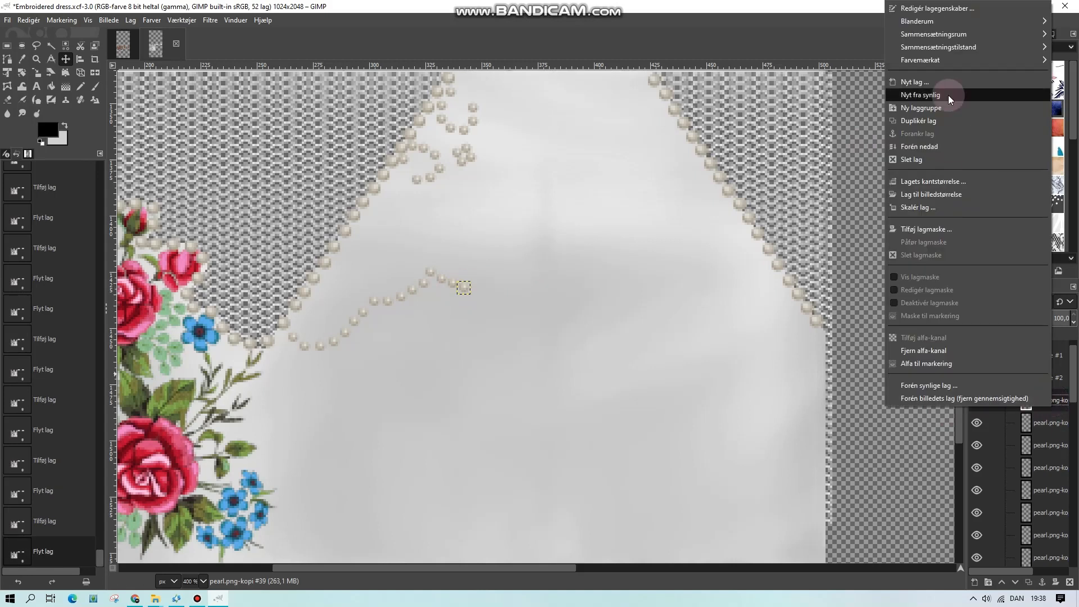
pyautogui.click(916, 120)
pyautogui.moveTo(465, 288); pyautogui.dragTo(489, 294)
pyautogui.rightClick(1042, 407)
pyautogui.click(916, 119)
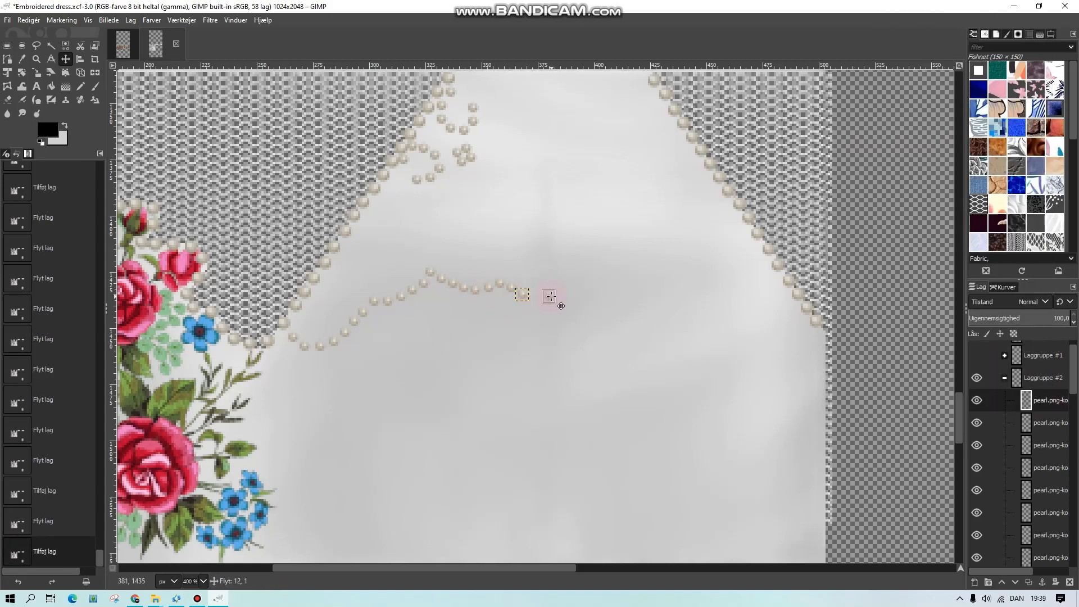
# - Delete the layers of the small pearl curl and cluster near the waistline, keeping the scalloped pearl row
pyautogui.scroll(3, 663, 368)
pyautogui.click(1039, 445)
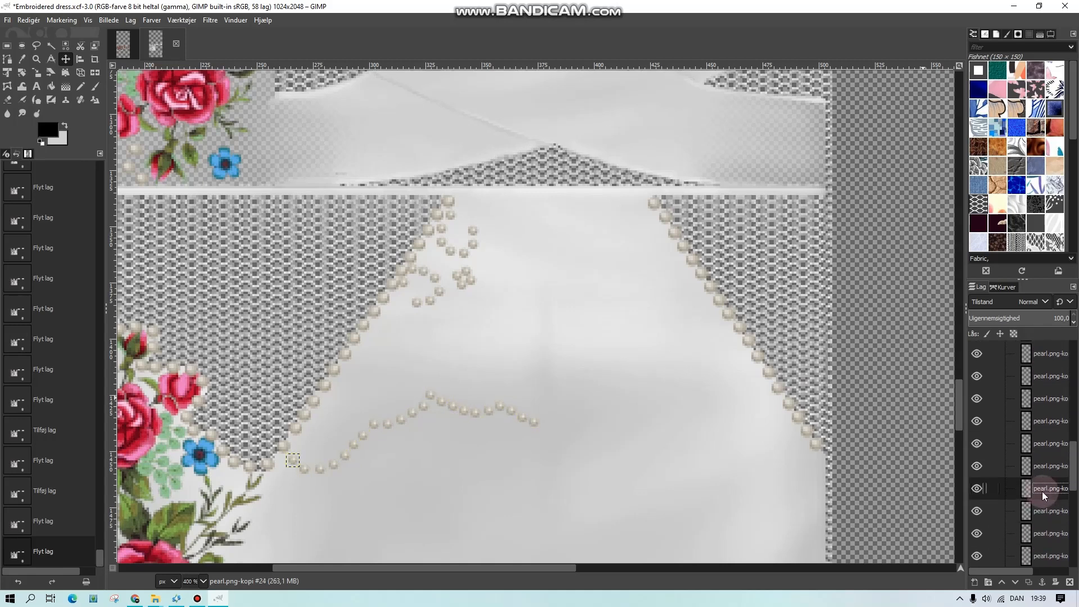
pyautogui.click(1070, 582)
pyautogui.click(1070, 582)
pyautogui.click(1069, 582)
pyautogui.click(1070, 582)
pyautogui.click(1070, 581)
pyautogui.click(1069, 582)
pyautogui.rightClick(1033, 462)
pyautogui.moveTo(464, 278); pyautogui.dragTo(319, 447)
pyautogui.click(915, 174)
pyautogui.click(1070, 582)
pyautogui.rightClick(1038, 462)
pyautogui.click(915, 173)
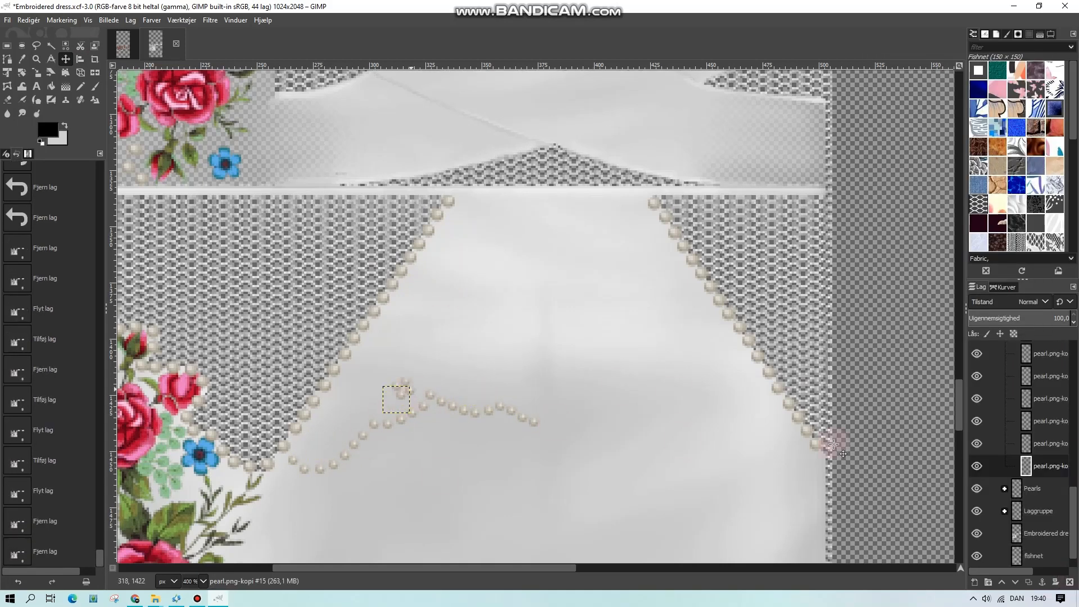
pyautogui.click(1070, 582)
# - Duplicate the small pearl and stack the copies vertically beneath the first dip of the scalloped row
pyautogui.scroll(-2, 669, 410)
pyautogui.scroll(1, 674, 348)
pyautogui.moveTo(398, 568); pyautogui.dragTo(344, 565)
pyautogui.press('1')
pyautogui.press('2')
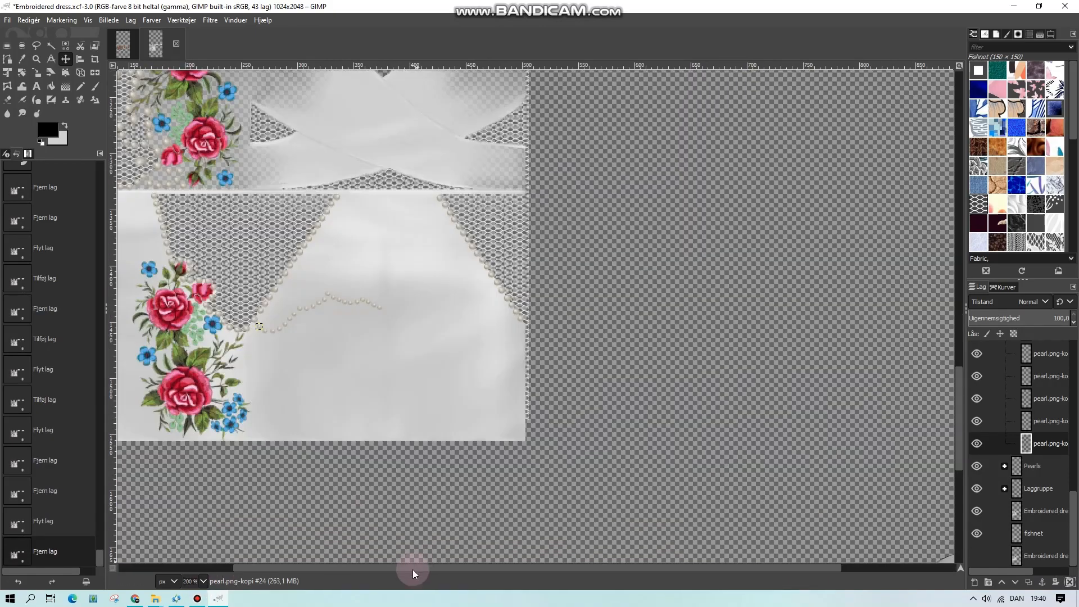
pyautogui.press('3')
pyautogui.moveTo(521, 568); pyautogui.dragTo(375, 568)
pyautogui.scroll(10, 1051, 424)
pyautogui.rightClick(1050, 424)
pyautogui.click(916, 135)
pyautogui.moveTo(624, 293); pyautogui.dragTo(409, 371)
pyautogui.rightClick(1051, 423)
pyautogui.click(915, 135)
# - Merge the stacked pearls and duplicate the strip downward until the column reaches the hem, merging the pieces
pyautogui.rightClick(1045, 427)
pyautogui.click(944, 168)
pyautogui.scroll(-1, 774, 345)
pyautogui.hotkey('ctrl', 'shift', 'd')
pyautogui.moveTo(406, 271); pyautogui.dragTo(408, 423)
pyautogui.rightClick(1047, 419)
pyautogui.click(915, 121)
pyautogui.rightClick(1047, 419)
pyautogui.click(916, 147)
pyautogui.rightClick(1045, 419)
pyautogui.click(915, 122)
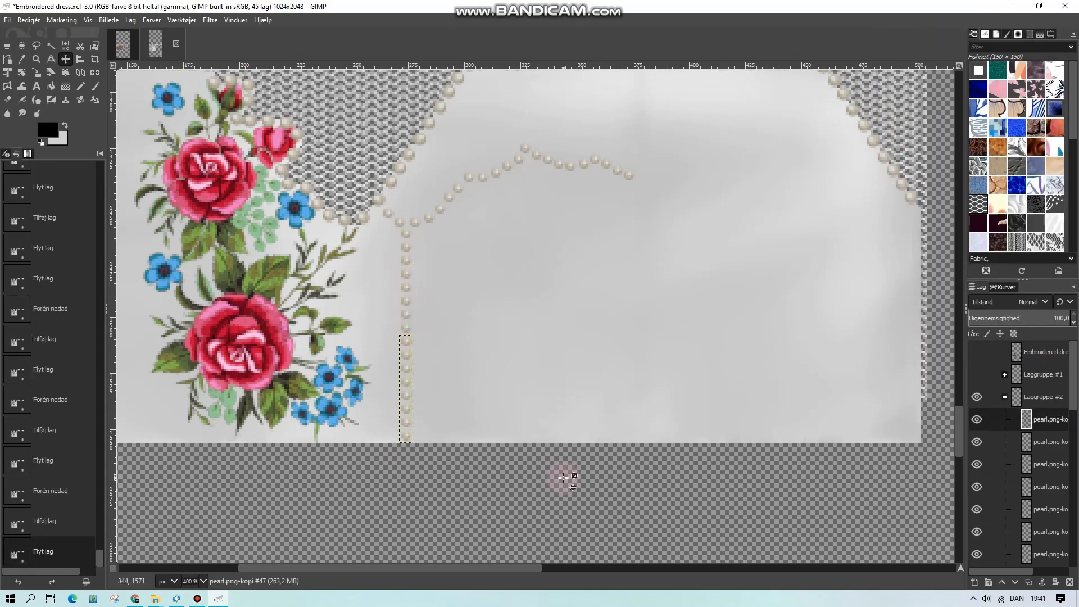
pyautogui.rightClick(1045, 419)
pyautogui.click(916, 146)
# - Build a second pearl column beneath the row's next bend from duplicated strips and select the part rising above the row
pyautogui.rightClick(1046, 415)
pyautogui.click(917, 123)
pyautogui.moveTo(407, 343)
pyautogui.mouseDown()
pyautogui.moveTo(489, 343)
pyautogui.moveTo(470, 342)
pyautogui.mouseUp()
pyautogui.hotkey('ctrl', 'shift', 'd')
pyautogui.scroll(2, 470, 342)
pyautogui.moveTo(471, 377); pyautogui.dragTo(473, 160)
pyautogui.click(8, 46)
pyautogui.moveTo(427, 131)
pyautogui.mouseDown()
pyautogui.moveTo(504, 308)
pyautogui.moveTo(533, 72)
pyautogui.mouseUp()
# - Duplicate the pearl column beneath the row's peak, clear the pearls above the row, deselect and merge the column down
pyautogui.rightClick(1041, 371)
pyautogui.click(915, 121)
pyautogui.press('r')
pyautogui.moveTo(438, 113); pyautogui.dragTo(608, 411)
pyautogui.press('Delete')
pyautogui.hotkey('ctrl', 'shift', 'a')
pyautogui.rightClick(1044, 375)
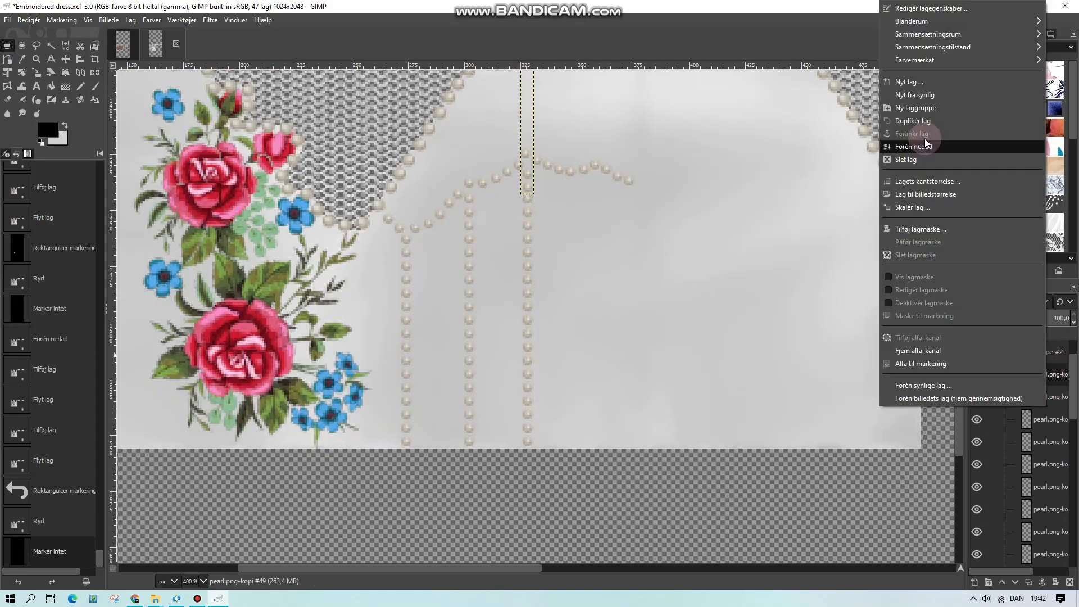
pyautogui.click(927, 145)
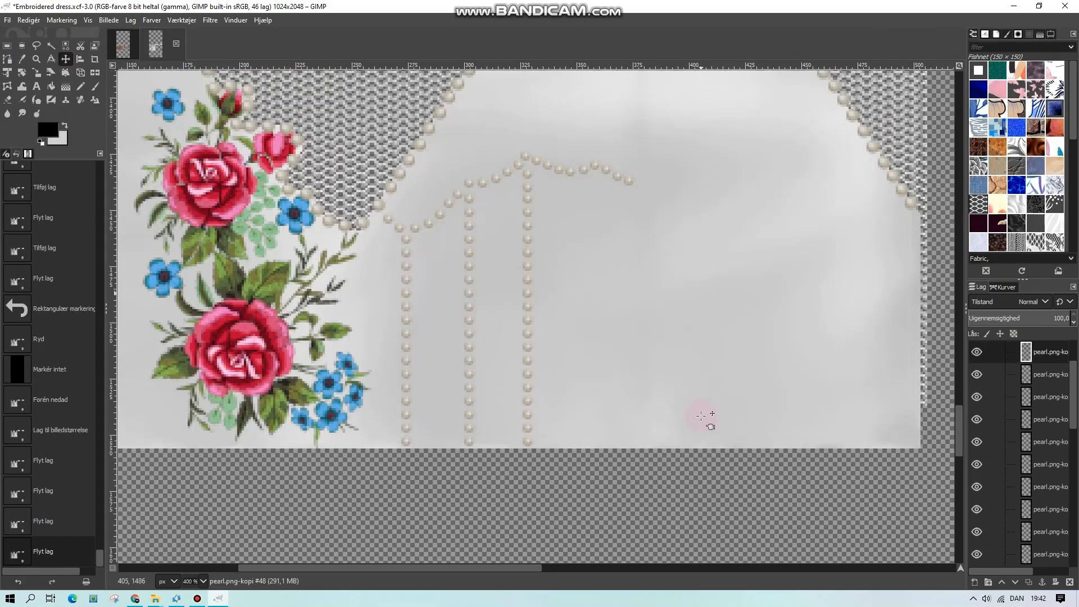
# - Duplicate the pearl column for a fourth strand near the row's inner end, clear the overlap at its upper end and deselect
pyautogui.scroll(1, 1050, 395)
pyautogui.click(977, 374)
pyautogui.hotkey('ctrl', 'shift', 'd')
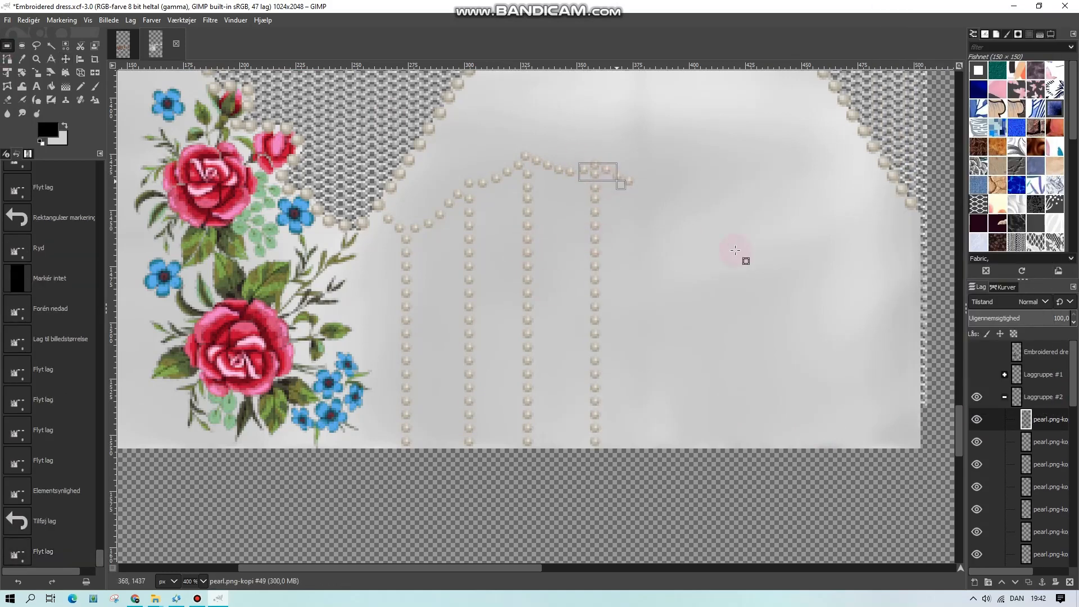
pyautogui.press('Delete')
pyautogui.hotkey('ctrl', 'shift', 'a')
# - Complete the half fringe with one more copy and merge its layer group into a single layer
pyautogui.hotkey('ctrl', 'shift', 'd')
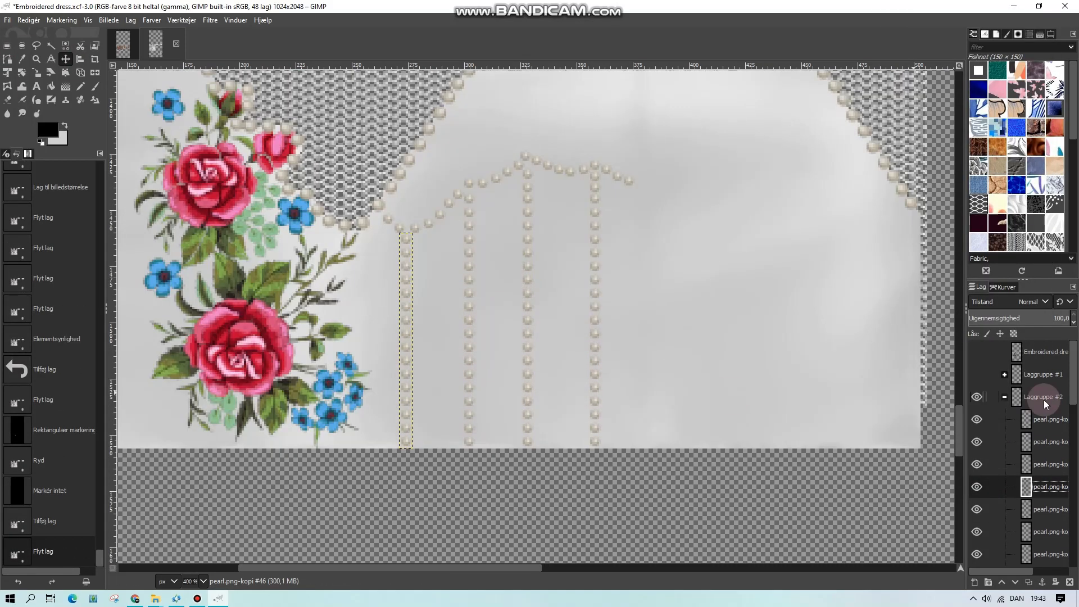
pyautogui.rightClick(1044, 400)
pyautogui.click(938, 160)
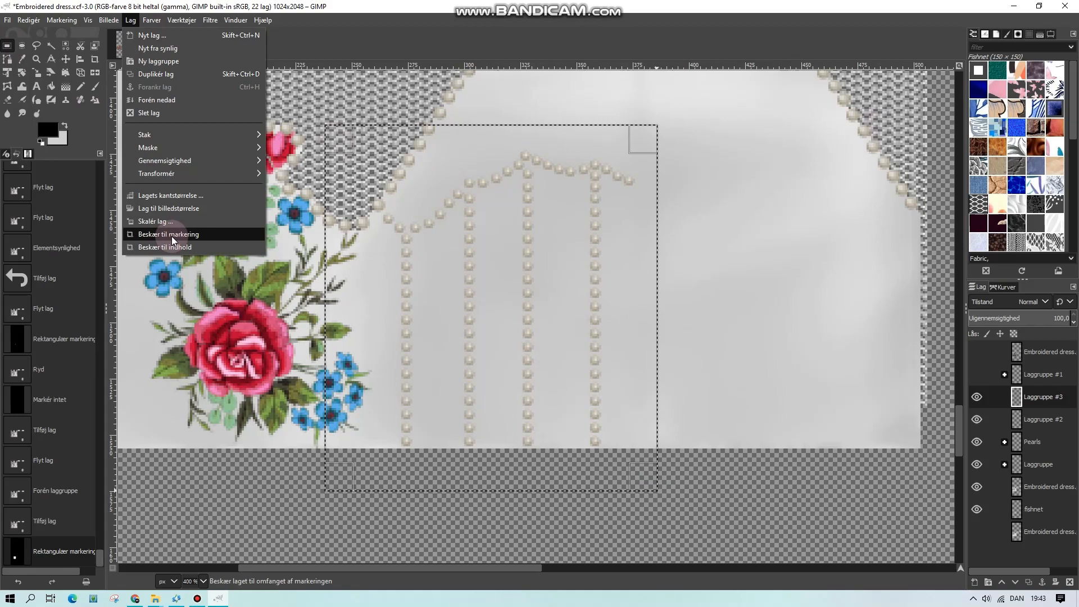
# - Crop the duplicate fringe layer to the selection around the fringe and flip it horizontally
pyautogui.click(171, 236)
pyautogui.click(130, 20)
pyautogui.click(304, 173)
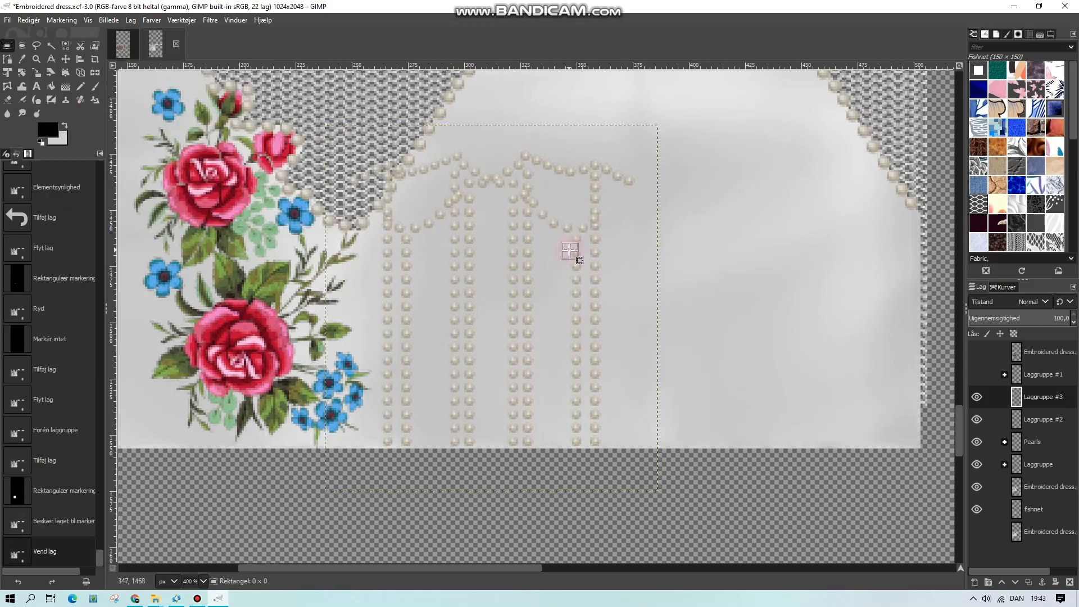
# - Move the flipped fringe to the right half of the back skirt, merge it with the original half and deselect
pyautogui.click(66, 59)
pyautogui.moveTo(568, 231); pyautogui.dragTo(875, 230)
pyautogui.hscroll(2, 874, 229)
pyautogui.rightClick(1034, 397)
pyautogui.click(893, 150)
pyautogui.hotkey('ctrl', 'shift', 'a')
pyautogui.scroll(2, 602, 390)
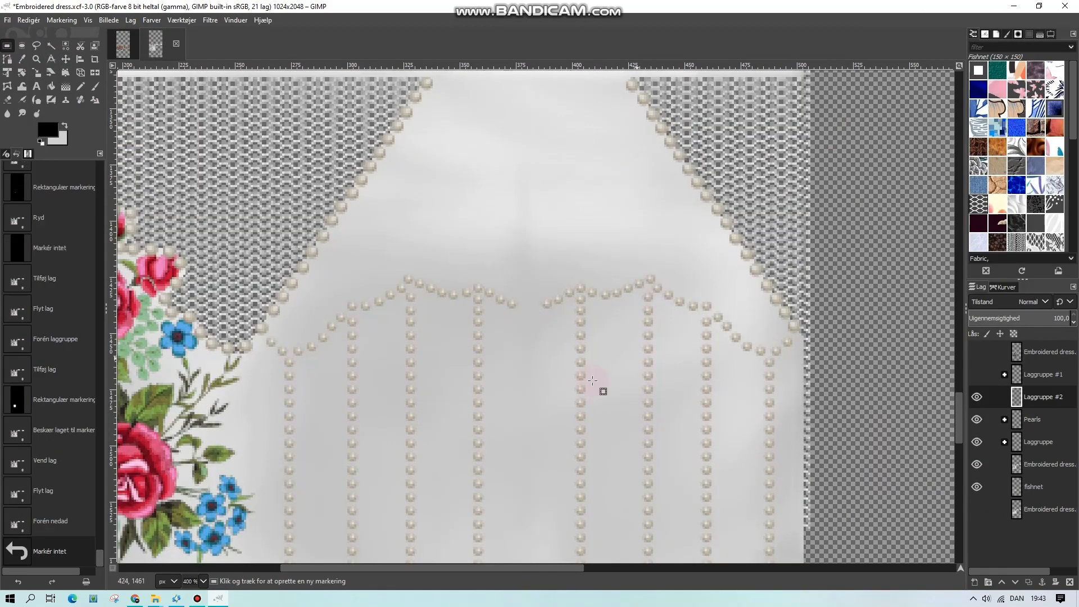
# - Duplicate the merged fringe layer, clear everything on the copy except the pearl at the left row's inner end, and deselect
pyautogui.scroll(-2, 602, 390)
pyautogui.rightClick(1034, 397)
pyautogui.click(900, 121)
pyautogui.click(203, 581)
pyautogui.click(203, 581)
pyautogui.click(203, 580)
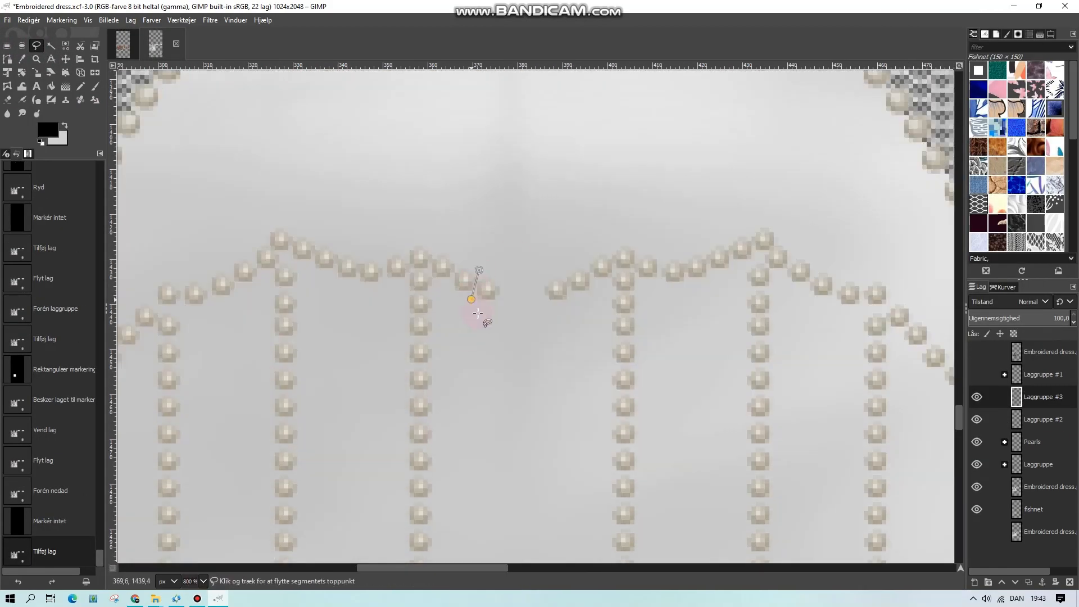
pyautogui.rightClick(490, 258)
pyautogui.moveTo(482, 309)
pyautogui.mouseDown()
pyautogui.moveTo(479, 274)
pyautogui.moveTo(510, 300)
pyautogui.moveTo(534, 299)
pyautogui.mouseUp()
pyautogui.click(635, 334)
pyautogui.press('Delete')
pyautogui.hotkey('ctrl', 'shift', 'a')
# - Duplicate the single pearl and place the copies to bridge the gap between the two fringe halves
pyautogui.rightClick(1040, 397)
pyautogui.click(915, 125)
pyautogui.scroll(-2, 624, 388)
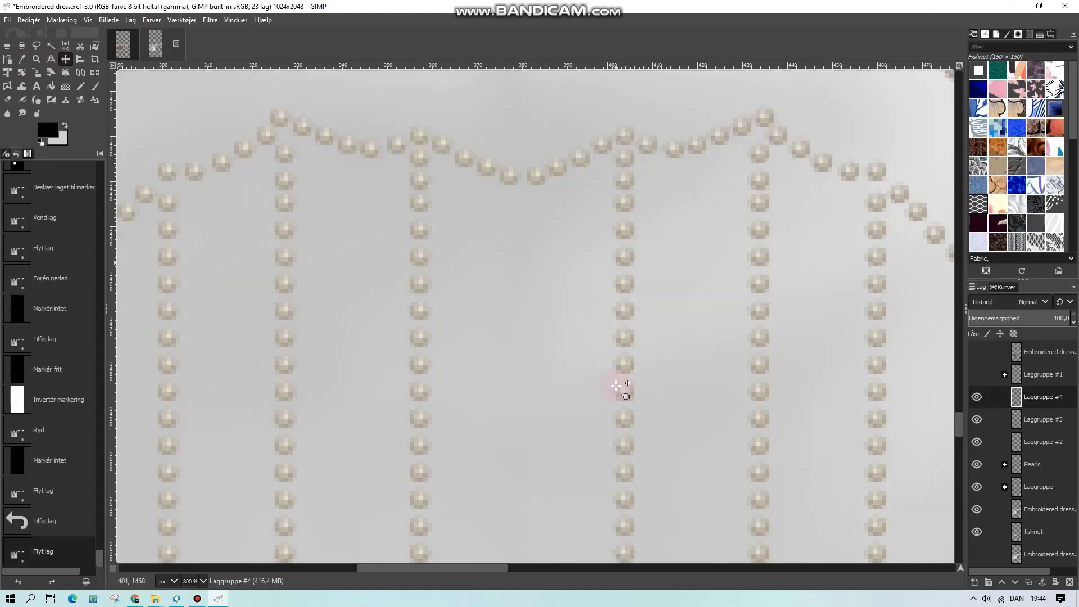
# - Merge the bridging pearl layers and check the joined fringe in the middle of the back skirt
pyautogui.click(203, 581)
pyautogui.click(197, 504)
pyautogui.click(203, 581)
pyautogui.click(196, 476)
pyautogui.moveTo(410, 567); pyautogui.dragTo(299, 568)
pyautogui.scroll(-2, 647, 415)
pyautogui.click(977, 396)
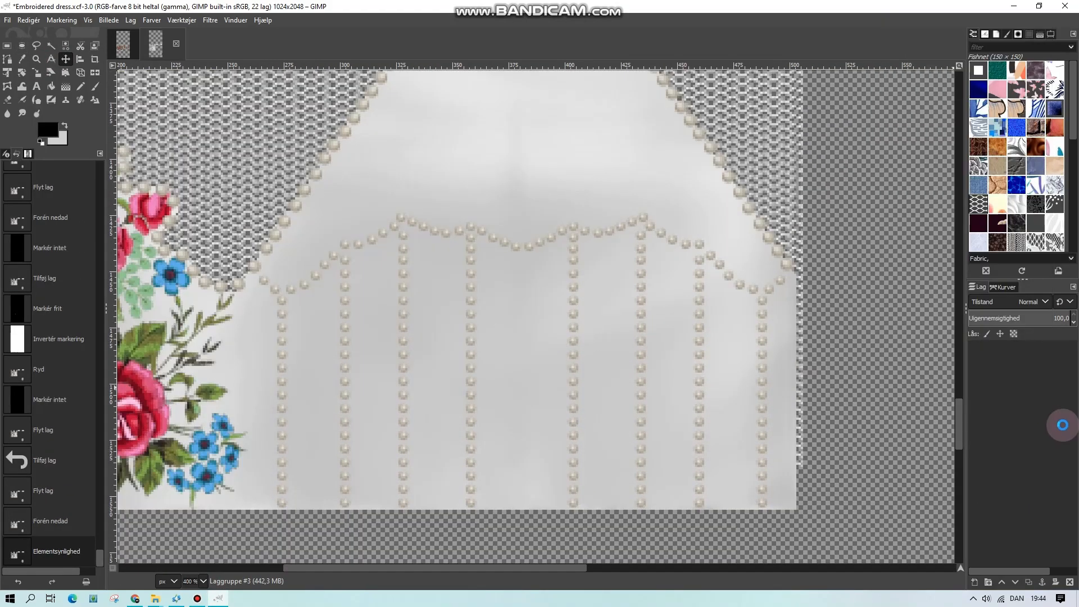
# - Duplicate the merged fringe layer, clear everything on the copy except one vertical pearl row selected freehand, and deselect
pyautogui.click(36, 46)
pyautogui.click(202, 580)
pyautogui.click(197, 490)
pyautogui.click(203, 580)
pyautogui.click(197, 476)
pyautogui.click(410, 269)
pyautogui.click(203, 581)
pyautogui.click(197, 462)
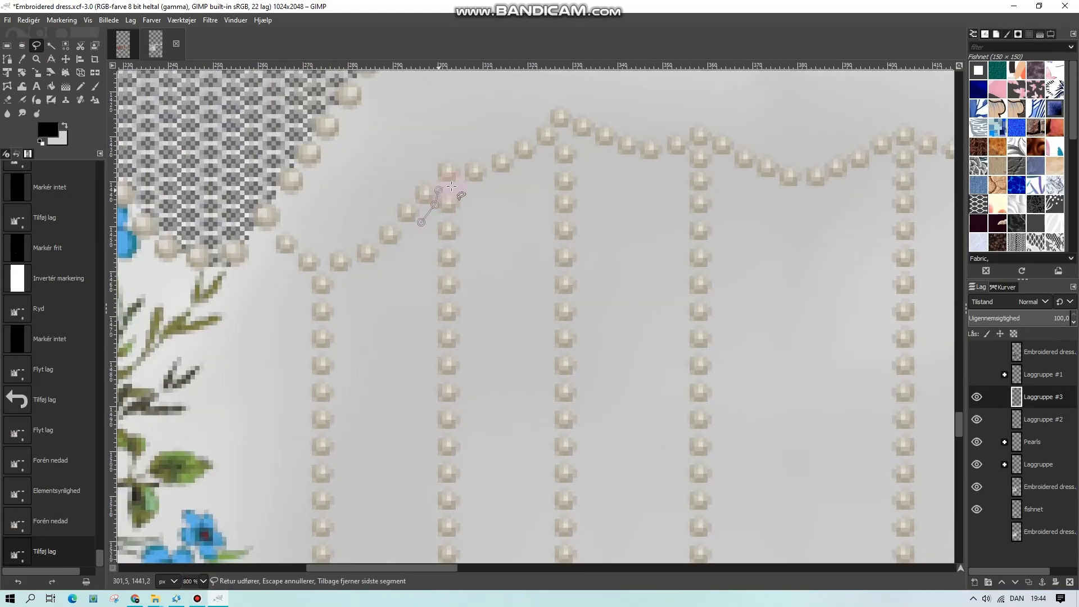
pyautogui.click(441, 197)
pyautogui.scroll(-2, 484, 379)
pyautogui.click(24, 46)
pyautogui.hotkey('ctrl', 'i')
pyautogui.press('Delete')
pyautogui.hotkey('ctrl', 'shift', 'a')
# - Move the copied pearl row into the centre gap of the fringe and merge it into the fringe layer
pyautogui.click(203, 581)
pyautogui.click(197, 476)
pyautogui.moveTo(491, 304); pyautogui.dragTo(568, 301)
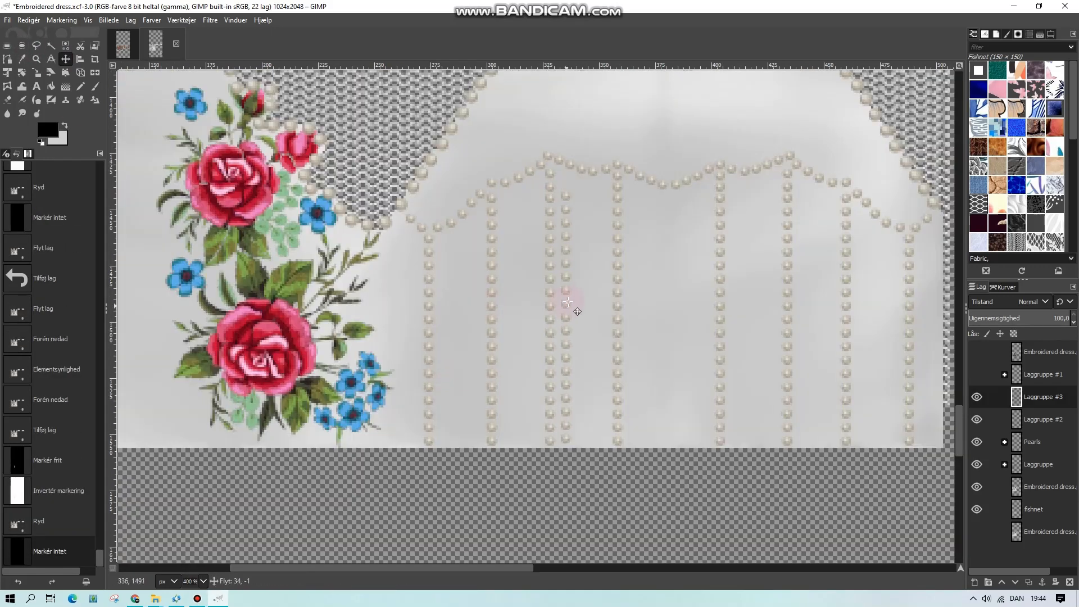
pyautogui.moveTo(670, 304); pyautogui.dragTo(670, 304)
pyautogui.scroll(2, 470, 430)
pyautogui.scroll(-2, 470, 430)
# - Rename the merged fringe layer as Pearls 2
pyautogui.rightClick(1037, 396)
pyautogui.click(1038, 404)
pyautogui.write('Pear')
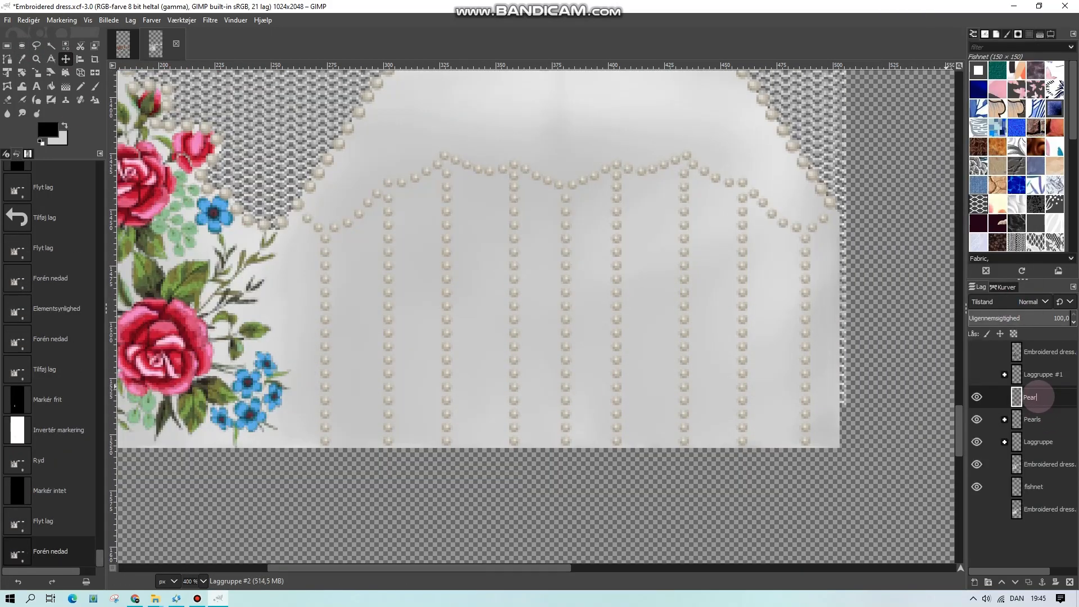
pyautogui.write('ls 2')
pyautogui.press('Return')
pyautogui.press('Down')
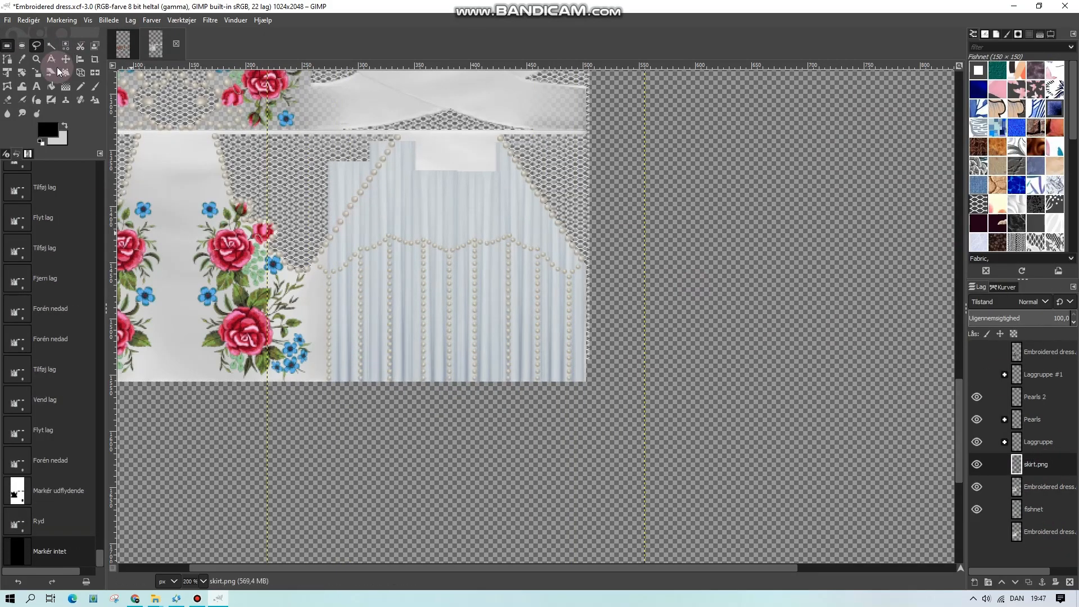
# - Examine the pleated back skirt on the 3D model in Sims 4 Studio
pyautogui.scroll(2, 409, 318)
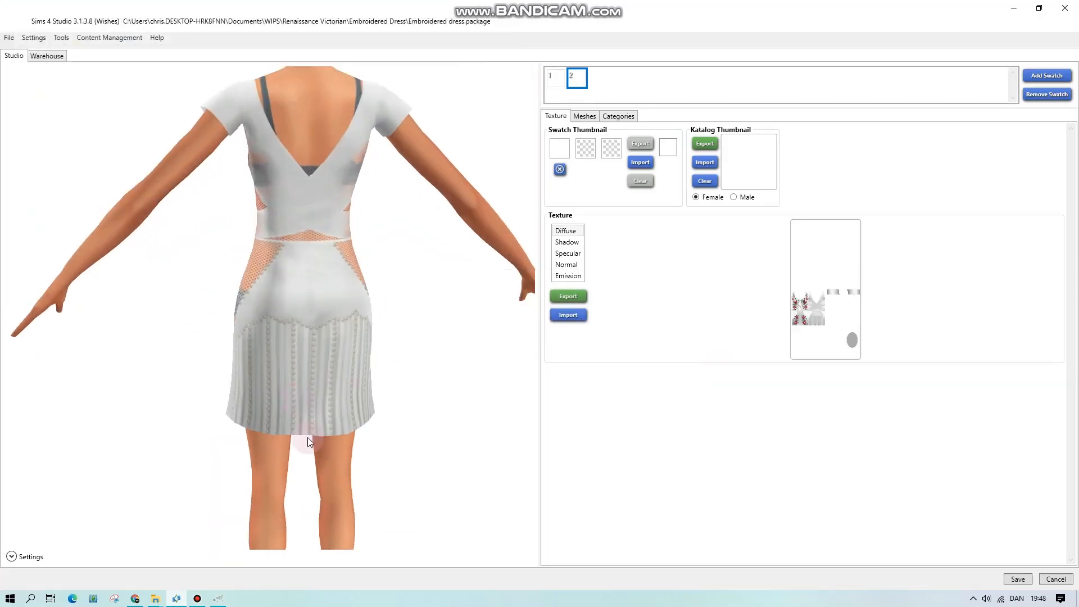
pyautogui.moveTo(306, 441); pyautogui.dragTo(146, 392)
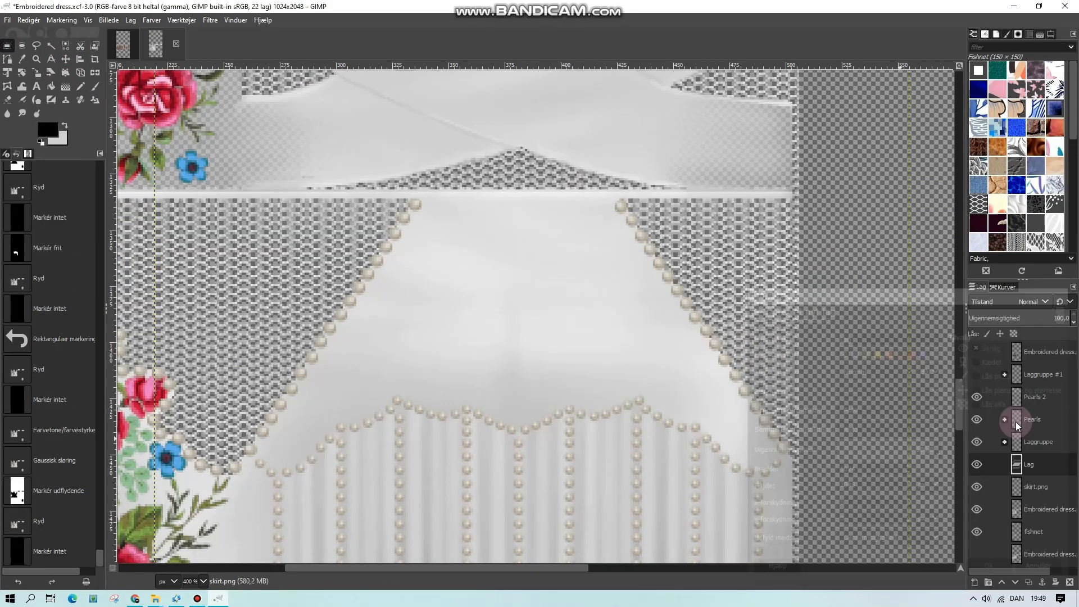
# - Fill the new layer with the Flower silhouettes pattern and set its blend mode to Soft light (Blødt lys)
pyautogui.moveTo(1054, 206); pyautogui.dragTo(532, 311)
pyautogui.click(200, 504)
pyautogui.click(1028, 302)
pyautogui.click(1018, 293)
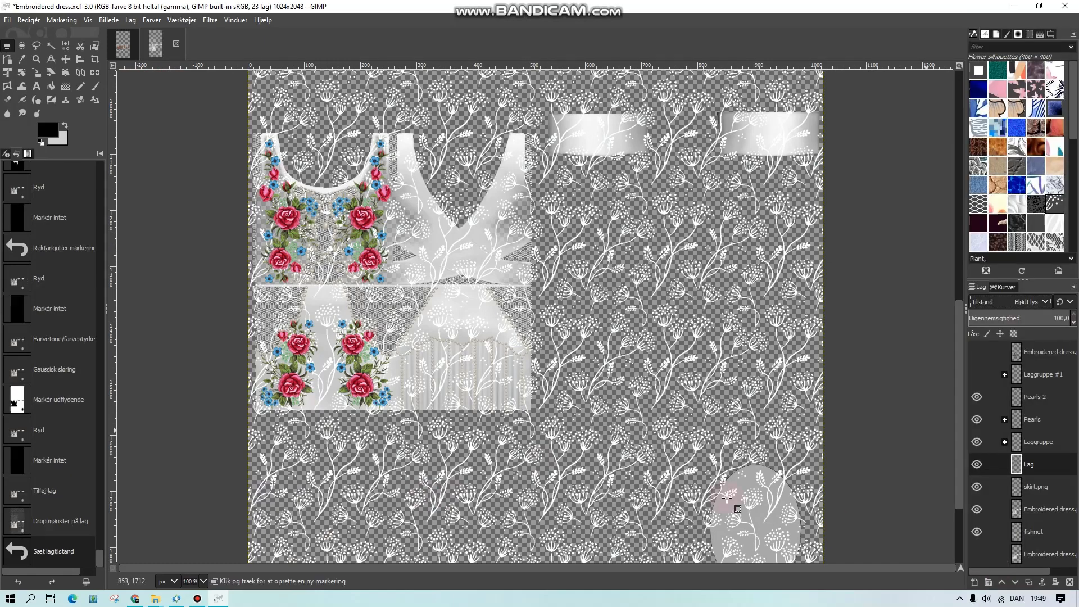
# - Scale the flower pattern layer to 512 px wide and set its blend mode to Normal
pyautogui.click(130, 20)
pyautogui.click(163, 211)
pyautogui.write('512')
pyautogui.click(566, 379)
pyautogui.click(66, 59)
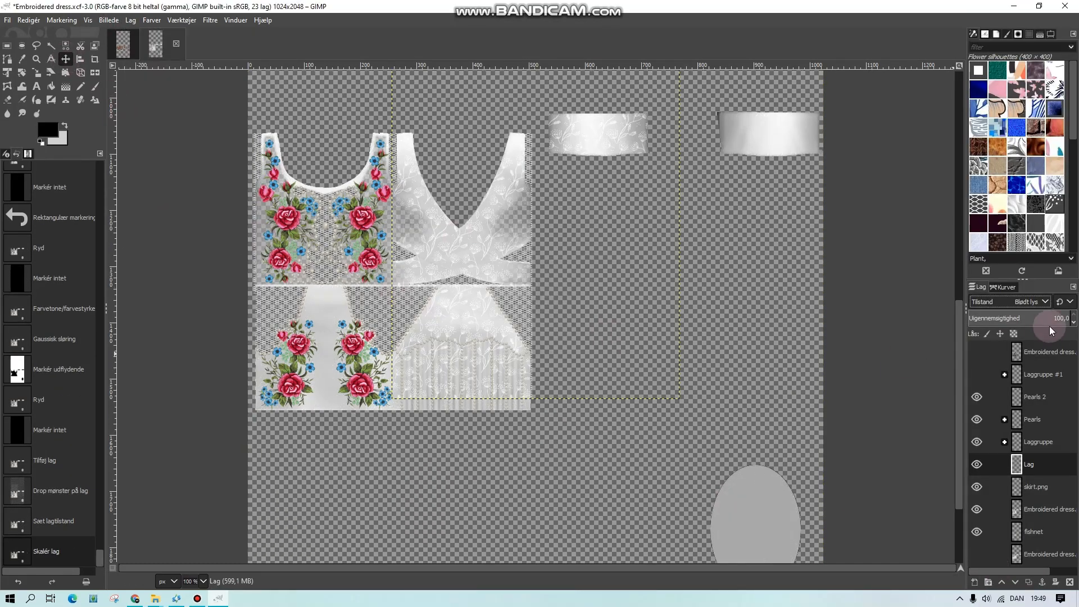
pyautogui.click(1034, 301)
pyautogui.click(1012, 36)
# - Place the pattern over the dress pieces, duplicate it, move the copy over the sleeves, and merge the two layers
pyautogui.moveTo(603, 182); pyautogui.dragTo(462, 207)
pyautogui.rightClick(1048, 469)
pyautogui.click(907, 176)
pyautogui.moveTo(484, 141); pyautogui.dragTo(775, 129)
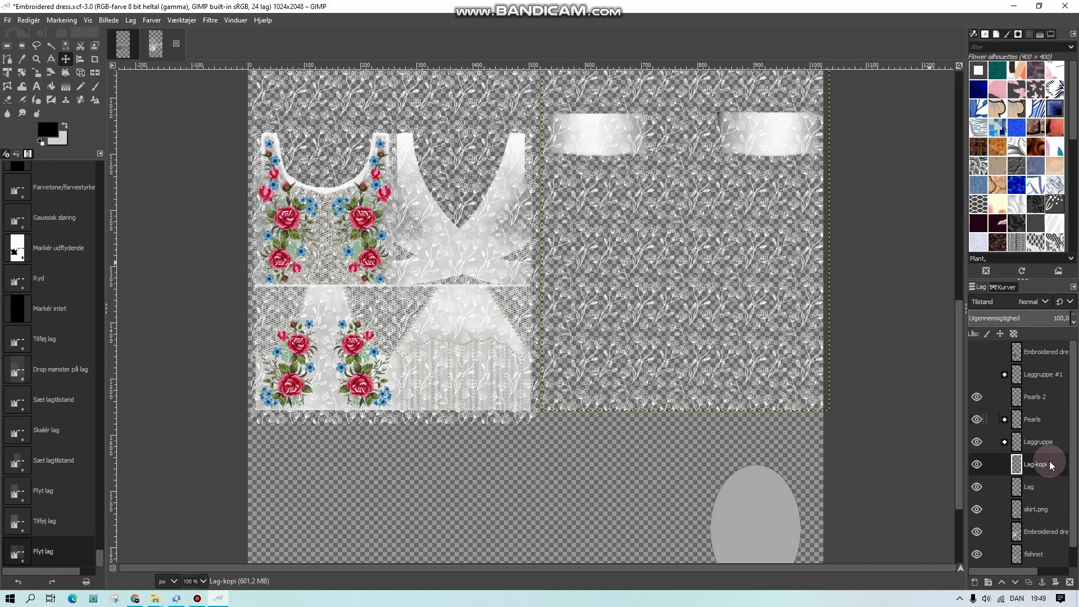
pyautogui.rightClick(1049, 463)
pyautogui.click(907, 189)
# - Select the empty area outside the garment pieces from the base texture, clear it on the pattern layer, and deselect
pyautogui.click(67, 48)
pyautogui.click(584, 295)
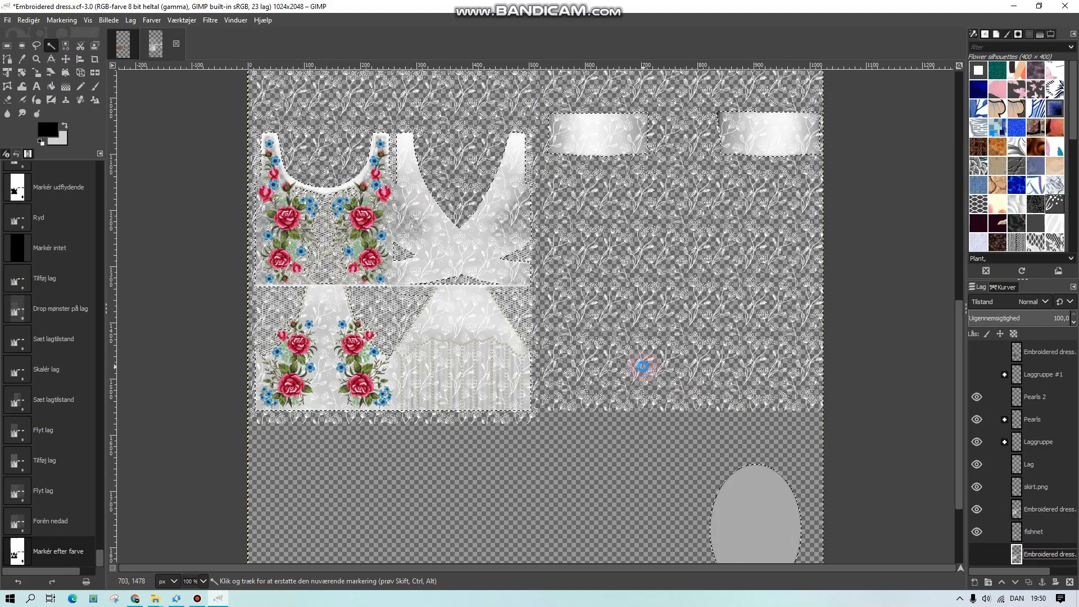
pyautogui.click(643, 366)
pyautogui.click(1041, 466)
pyautogui.press('Delete')
pyautogui.hotkey('ctrl', 'shift', 'a')
# - Fit the pattern layer to the image size and lower its lightness with Hue-Chroma
pyautogui.press('r')
pyautogui.click(130, 20)
pyautogui.click(163, 199)
pyautogui.click(151, 19)
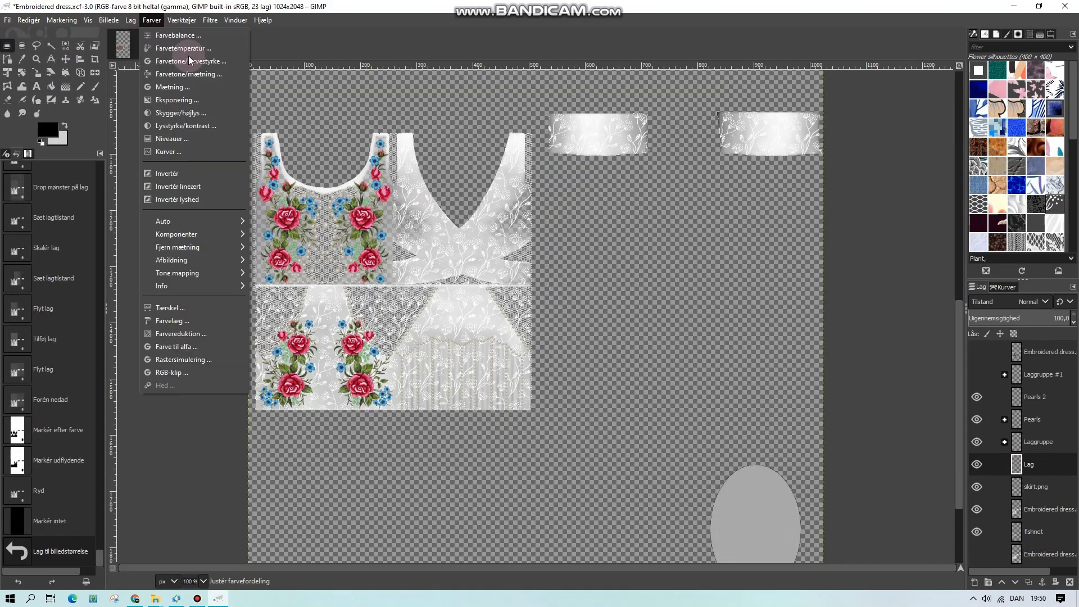
pyautogui.click(189, 60)
pyautogui.moveTo(916, 212)
pyautogui.mouseDown()
pyautogui.moveTo(884, 211)
pyautogui.moveTo(898, 214)
pyautogui.mouseUp()
pyautogui.click(940, 251)
# - Set the pattern layer's blend mode to Soft light (Blødt lys) and lower its lightness slightly with Hue-Chroma
pyautogui.click(1029, 302)
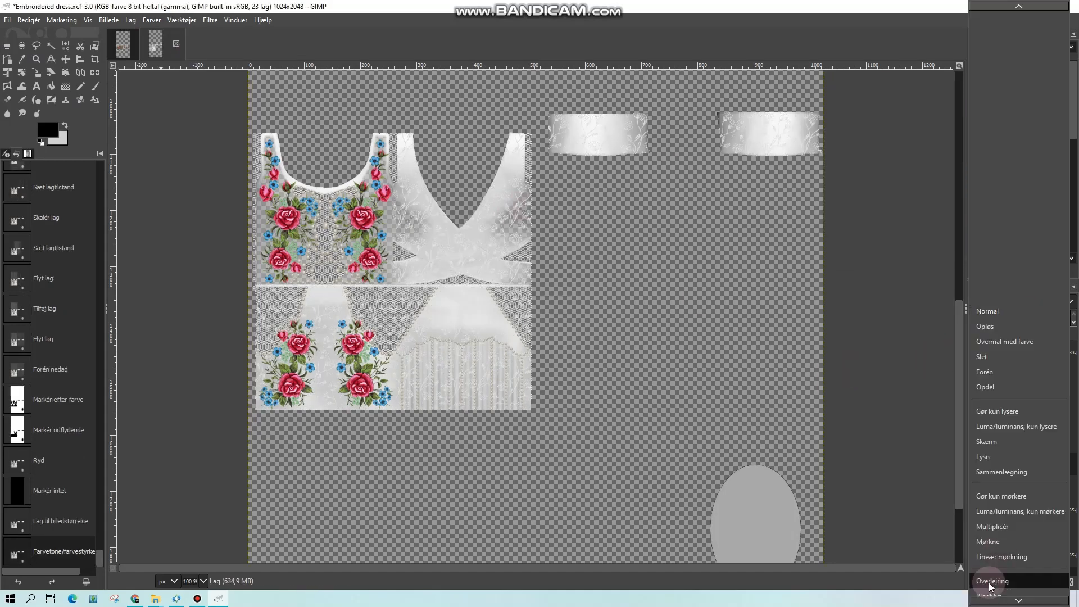
pyautogui.click(989, 593)
pyautogui.click(197, 489)
pyautogui.click(151, 20)
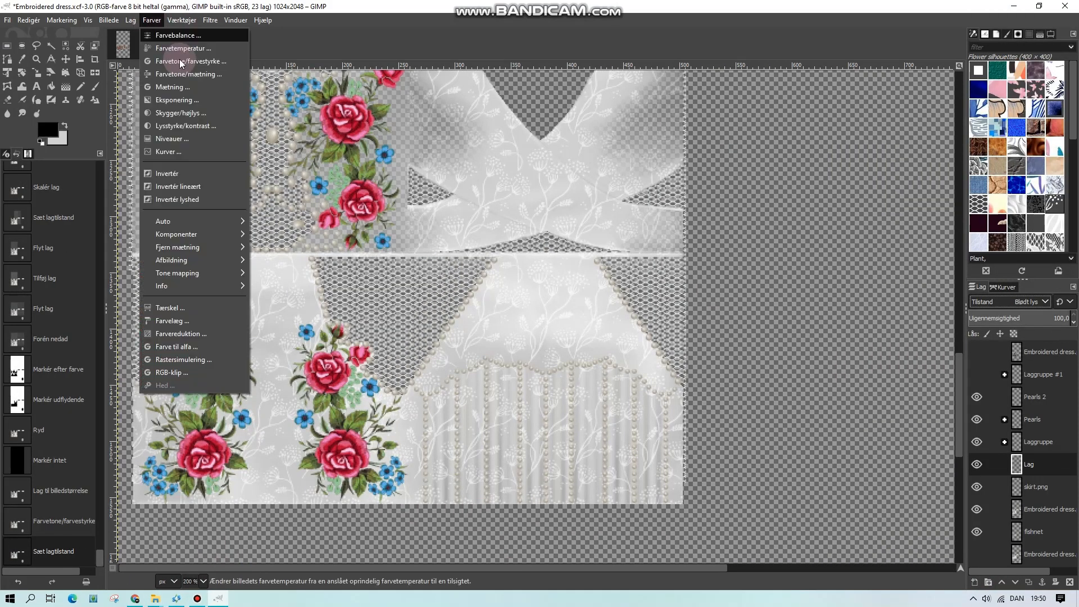
pyautogui.click(181, 62)
pyautogui.moveTo(910, 212); pyautogui.dragTo(894, 210)
pyautogui.click(939, 249)
# - Duplicate the pattern layer, place the copy below the original, and darken the copy with Hue-Chroma
pyautogui.click(1028, 582)
pyautogui.moveTo(1035, 465); pyautogui.dragTo(1036, 492)
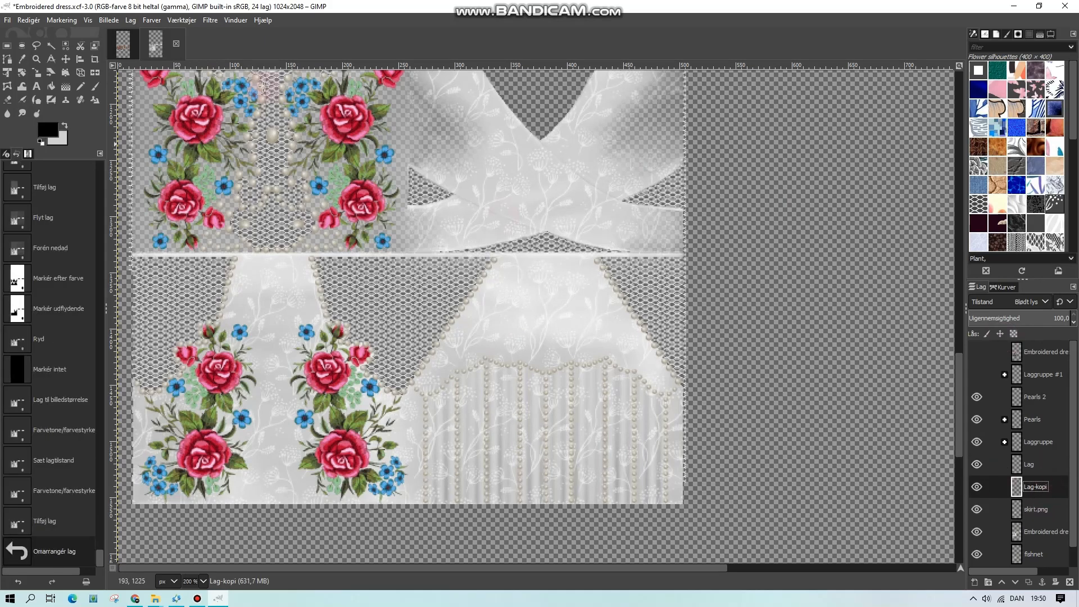
pyautogui.click(151, 20)
pyautogui.click(180, 61)
pyautogui.moveTo(879, 217); pyautogui.dragTo(835, 213)
pyautogui.click(930, 247)
# - Apply Hue-Chroma to the pattern copy once more and soften it with a Gaussian blur
pyautogui.click(151, 19)
pyautogui.click(180, 72)
pyautogui.click(939, 250)
pyautogui.click(210, 20)
pyautogui.moveTo(241, 96)
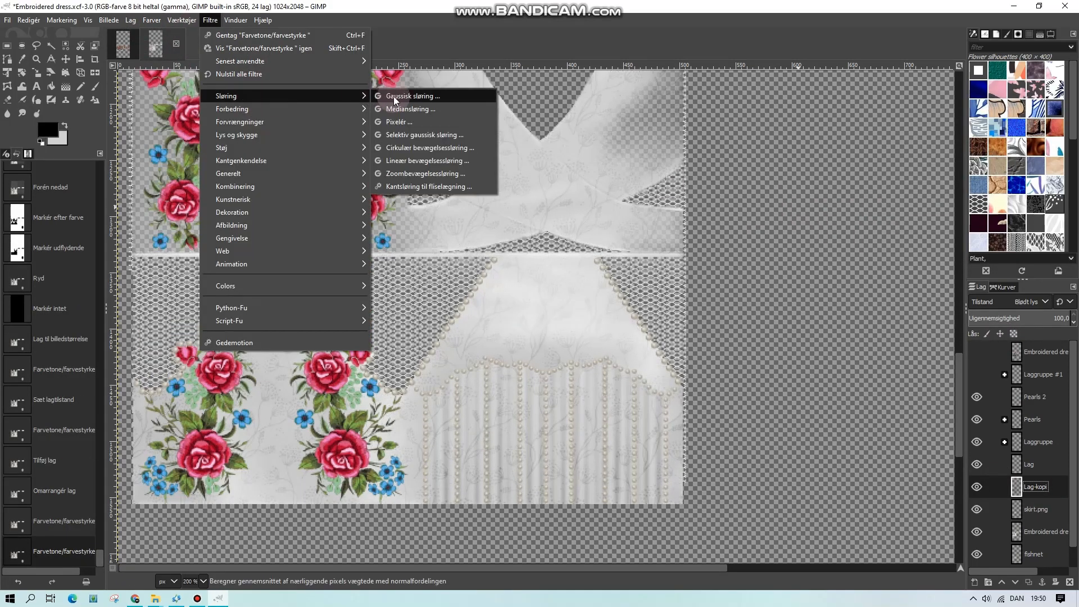
pyautogui.click(394, 96)
pyautogui.click(939, 281)
# - Set the upper flower pattern layer's blend mode to Overlay (Overlejring)
pyautogui.click(612, 147)
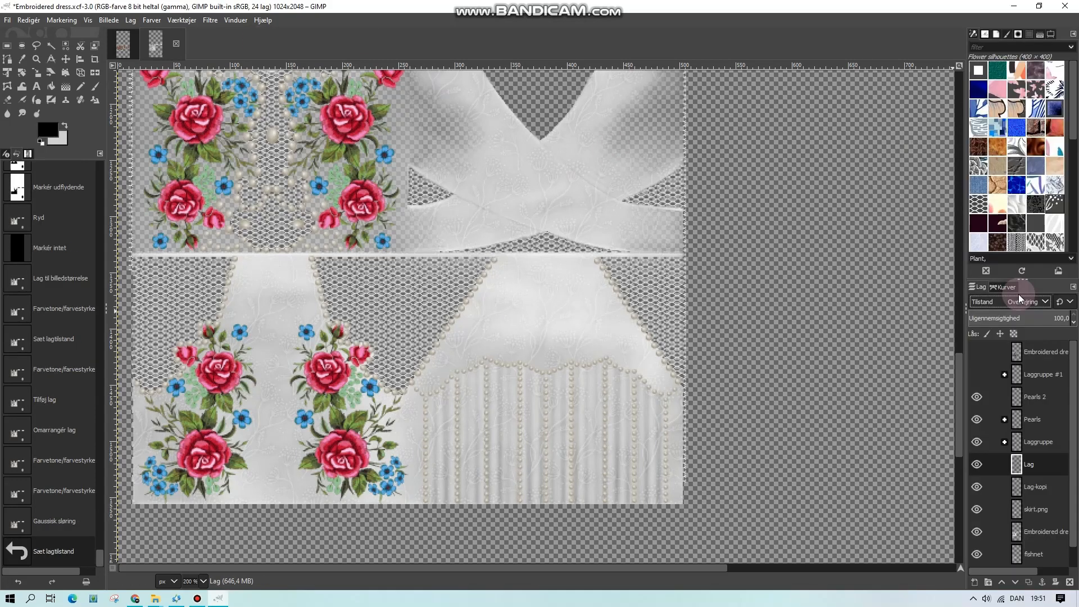
pyautogui.scroll(1, 713, 392)
pyautogui.scroll(-1, 713, 393)
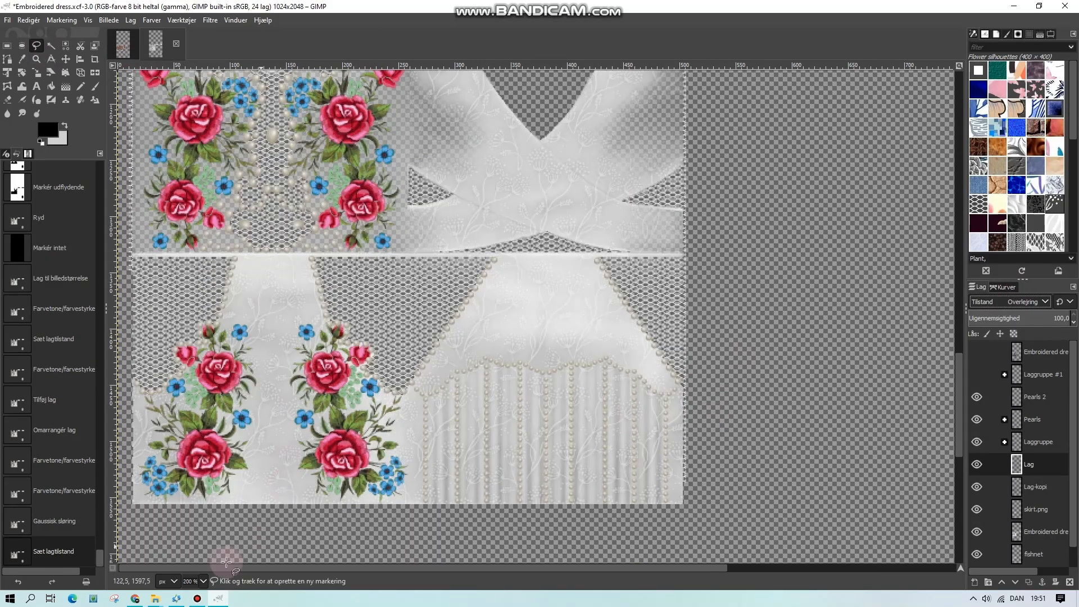
# - Switch to Sims 4 Studio, import the Embroidered dress image as the diffuse texture, and inspect the dress from front and back
pyautogui.click(176, 598)
pyautogui.moveTo(337, 393); pyautogui.dragTo(393, 388)
pyautogui.click(569, 314)
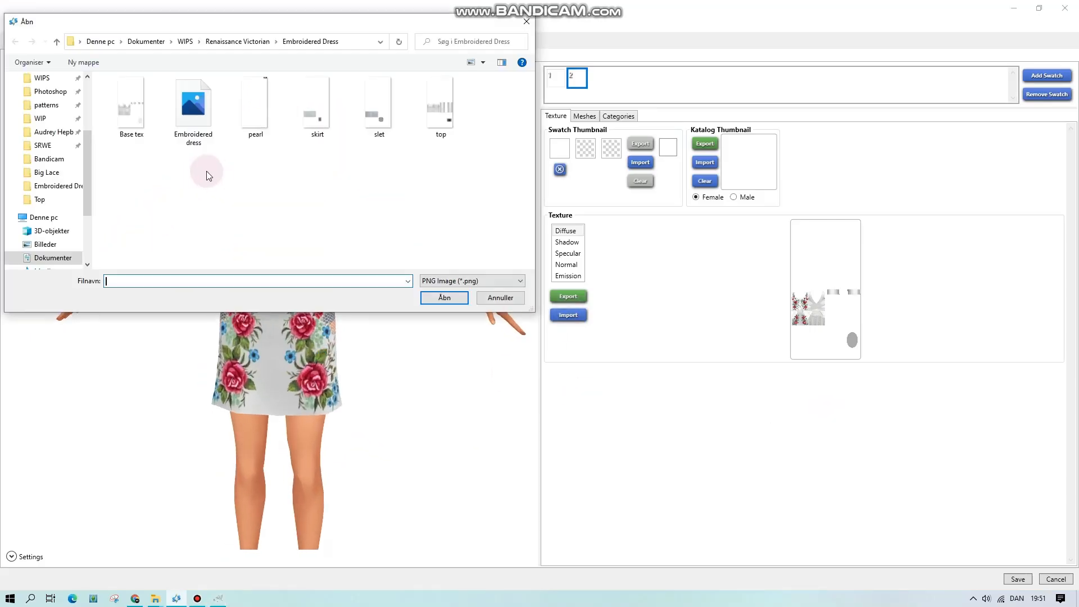
pyautogui.doubleClick(193, 131)
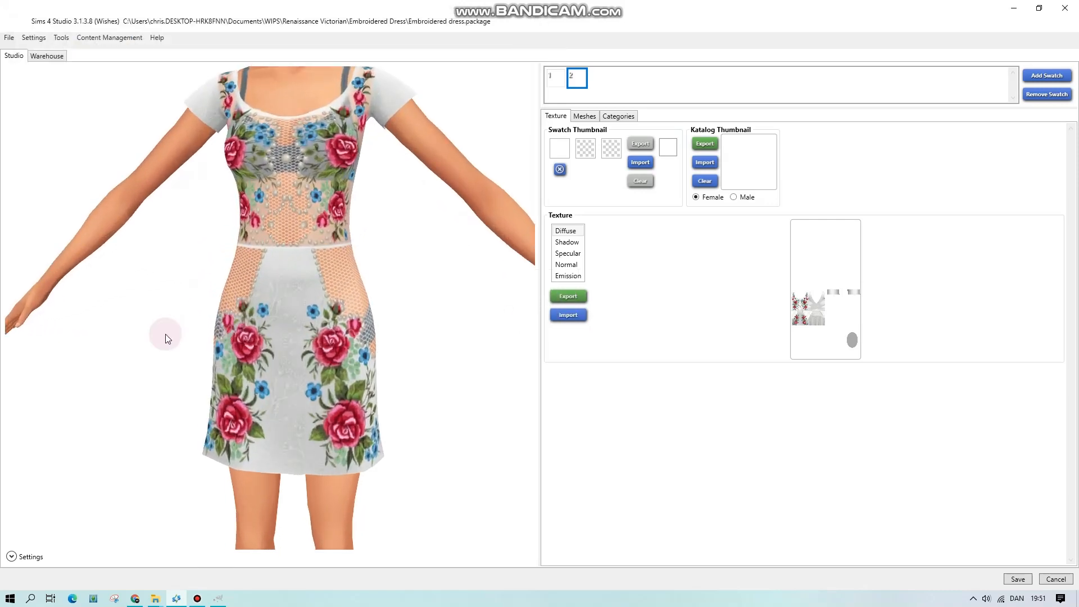
pyautogui.moveTo(164, 332); pyautogui.dragTo(313, 366)
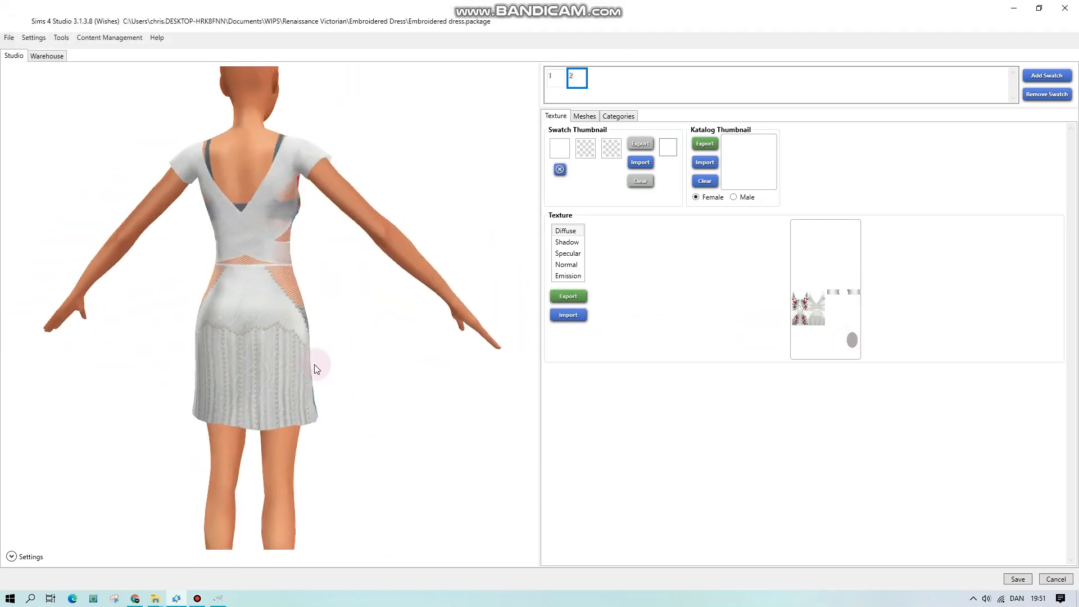
pyautogui.hotkey('alt', 'Tab')
pyautogui.click(975, 581)
pyautogui.click(980, 572)
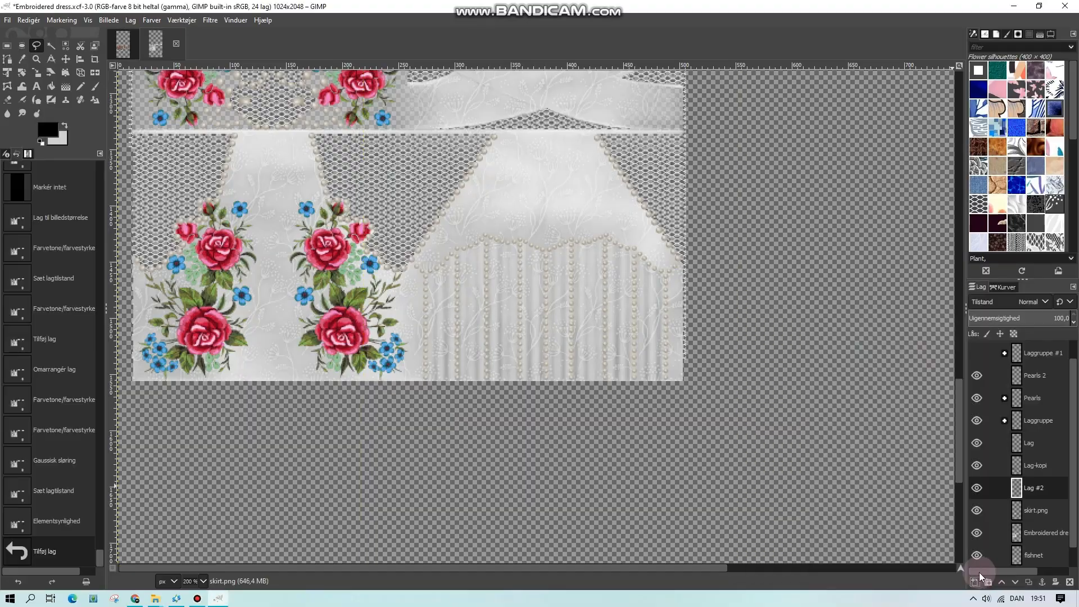
pyautogui.hotkey('alt', 'Tab')
pyautogui.moveTo(427, 427); pyautogui.dragTo(196, 418)
pyautogui.click(218, 598)
pyautogui.click(1069, 582)
# - Fit the skirt.png layer to the image size and clear the undo history
pyautogui.click(130, 20)
pyautogui.click(166, 208)
pyautogui.click(86, 581)
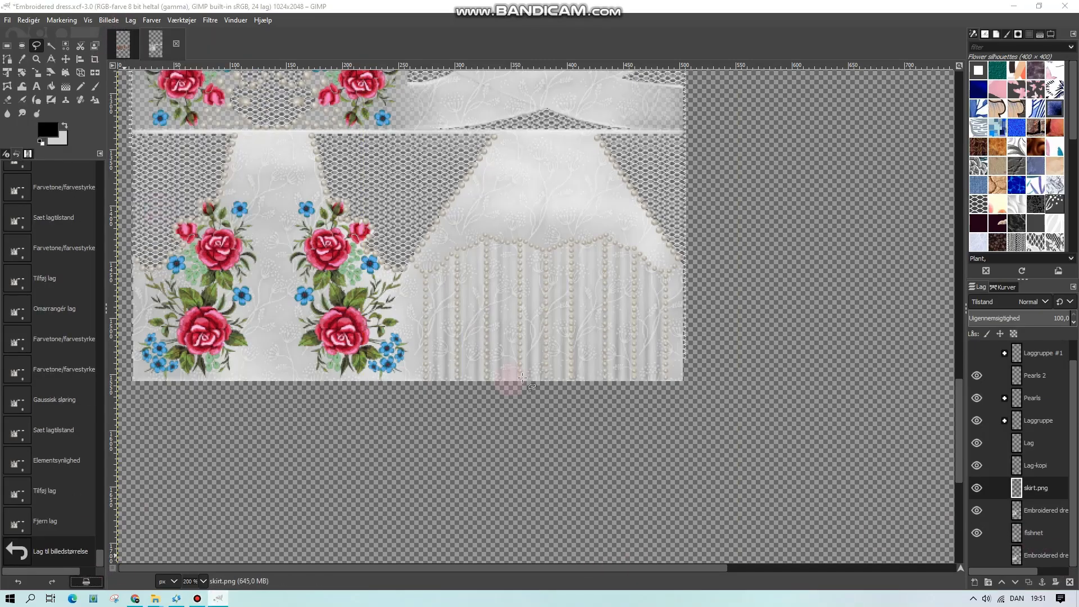
pyautogui.click(544, 359)
# - Change the skirt.png layer's blend mode and raise its lightness with Hue-Chroma
pyautogui.click(1028, 302)
pyautogui.click(992, 571)
pyautogui.click(151, 20)
pyautogui.click(185, 60)
pyautogui.moveTo(876, 214); pyautogui.dragTo(917, 209)
pyautogui.click(939, 250)
# - Set the skirt.png layer's blend mode to Hard light (Hårdt lys) and apply Hue-Chroma to it again
pyautogui.click(1024, 301)
pyautogui.click(1011, 341)
pyautogui.click(149, 21)
pyautogui.click(185, 61)
pyautogui.click(937, 251)
pyautogui.scroll(1, 740, 412)
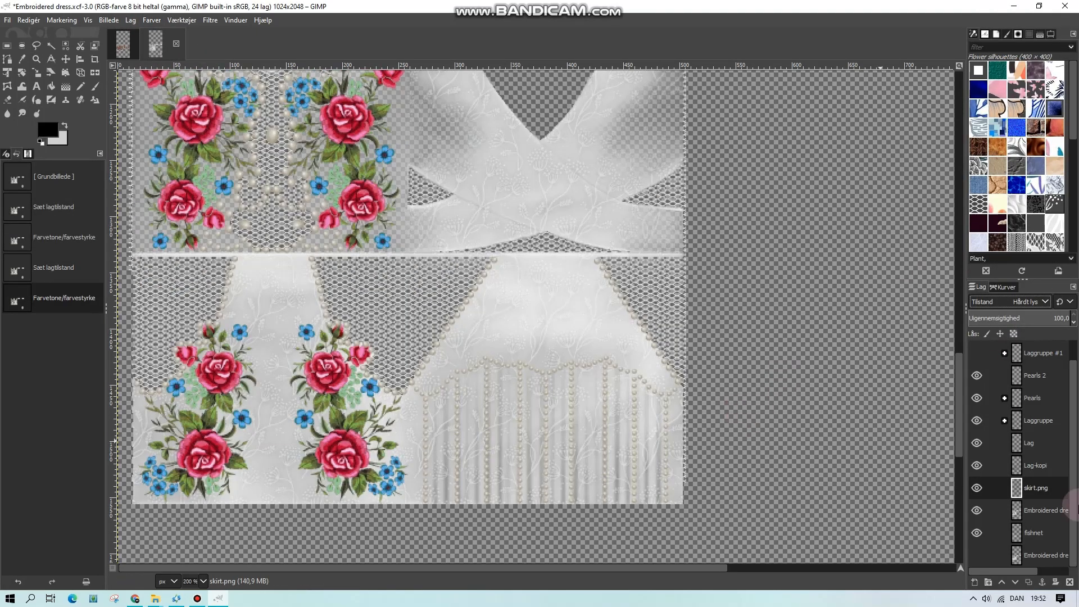
# - Move the Pearls 2 layer into the Pearls group and collapse the group
pyautogui.scroll(1, 1030, 415)
pyautogui.moveTo(1032, 400)
pyautogui.mouseDown()
pyautogui.moveTo(1034, 426)
pyautogui.moveTo(1046, 402)
pyautogui.mouseUp()
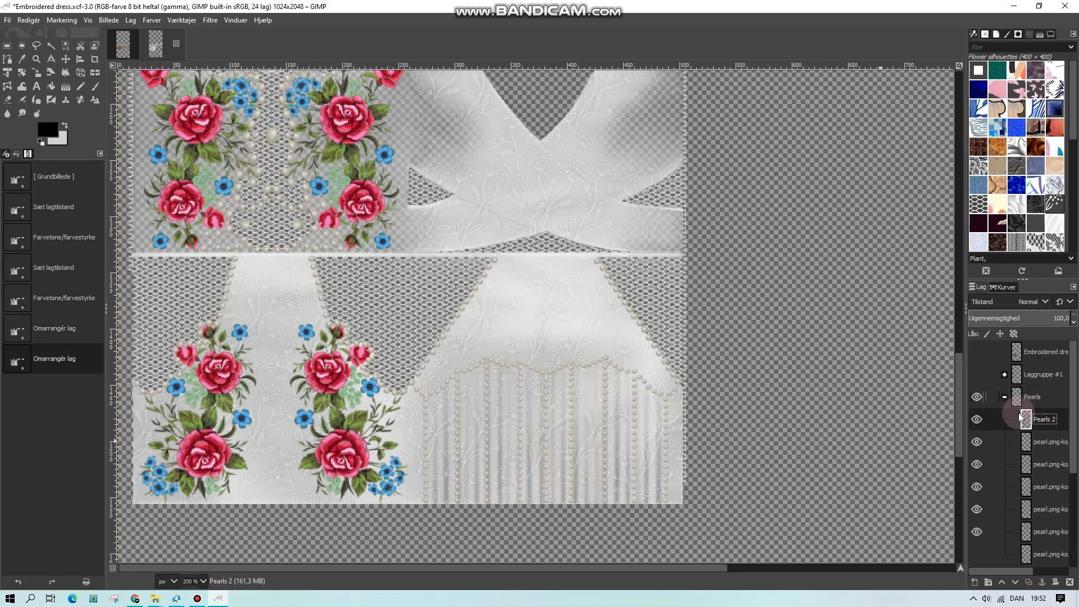
pyautogui.click(1004, 397)
# - Preview the embroidery layers in Laggruppe #1 and duplicate the red-rose-embroidery layer
pyautogui.click(202, 581)
pyautogui.click(196, 535)
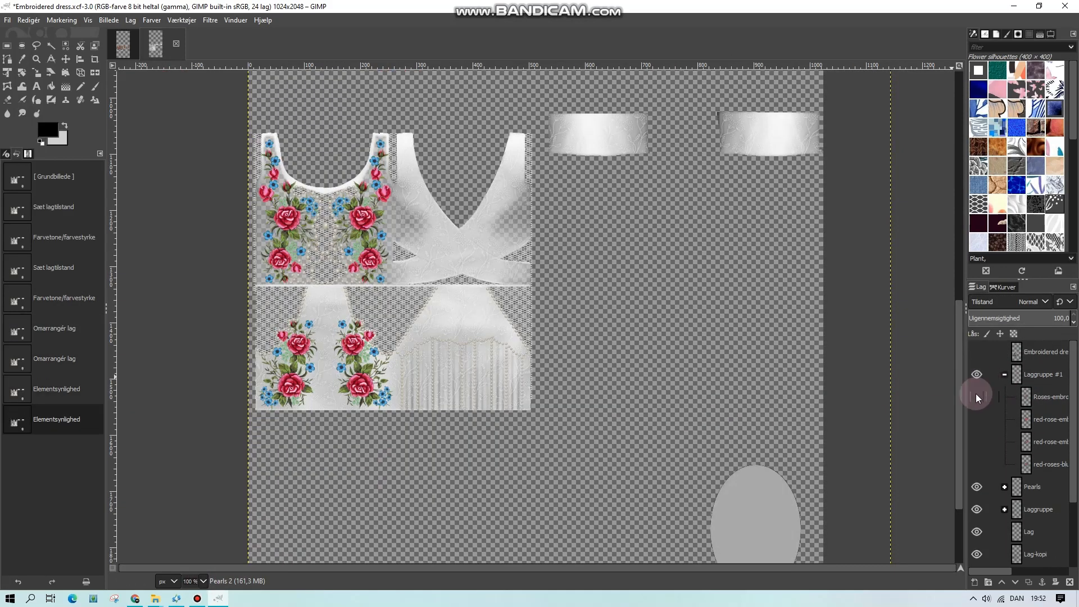
pyautogui.click(976, 396)
pyautogui.click(976, 396)
pyautogui.click(977, 417)
pyautogui.click(1056, 424)
pyautogui.hotkey('ctrl', 'shift', 'd')
# - Move the red rose copy into the Laggruppe group, hide Laggruppe #1, and delete the surplus layer
pyautogui.click(1003, 374)
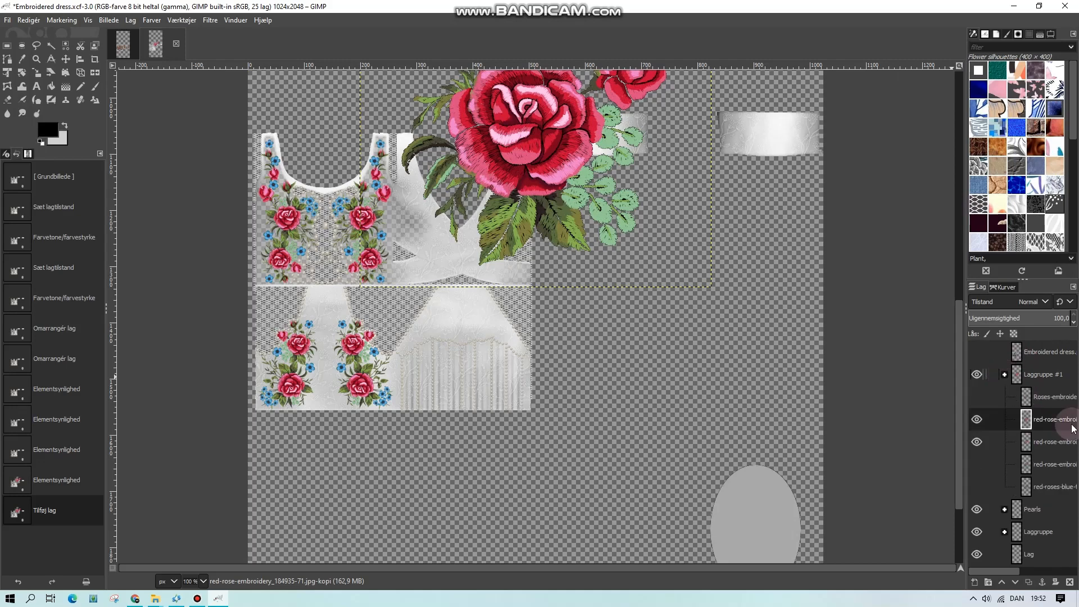
pyautogui.moveTo(1050, 518); pyautogui.dragTo(1048, 520)
pyautogui.click(977, 355)
pyautogui.click(1004, 353)
pyautogui.moveTo(1040, 398); pyautogui.dragTo(1038, 429)
pyautogui.moveTo(1042, 486); pyautogui.dragTo(1040, 435)
pyautogui.click(1034, 421)
pyautogui.click(976, 421)
pyautogui.click(1070, 582)
# - Rotate the red rose embroidery copy by 30.6°
pyautogui.click(130, 19)
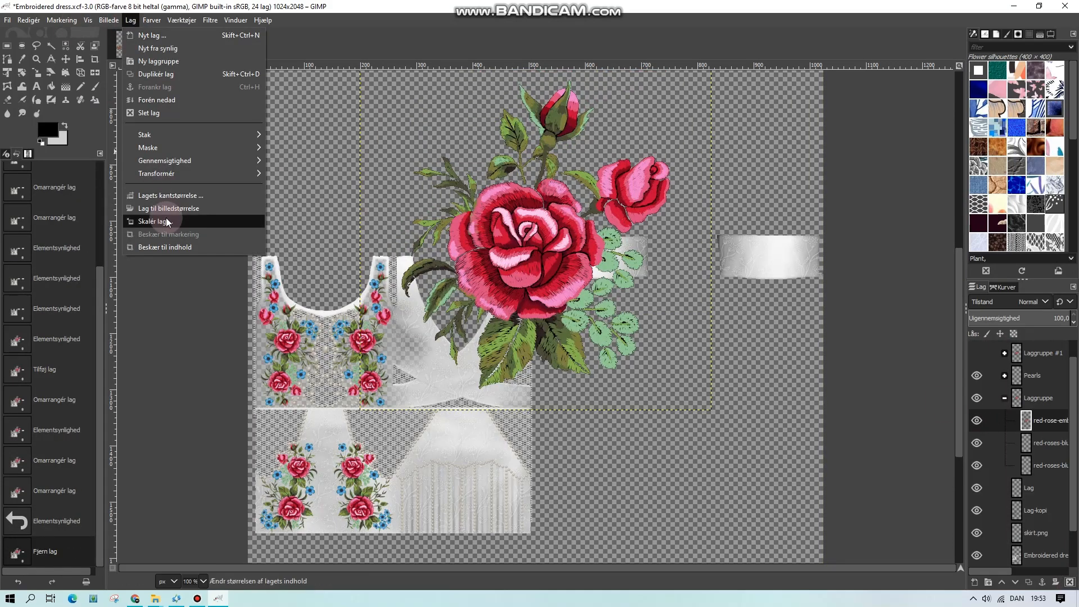
pyautogui.click(18, 72)
pyautogui.click(573, 263)
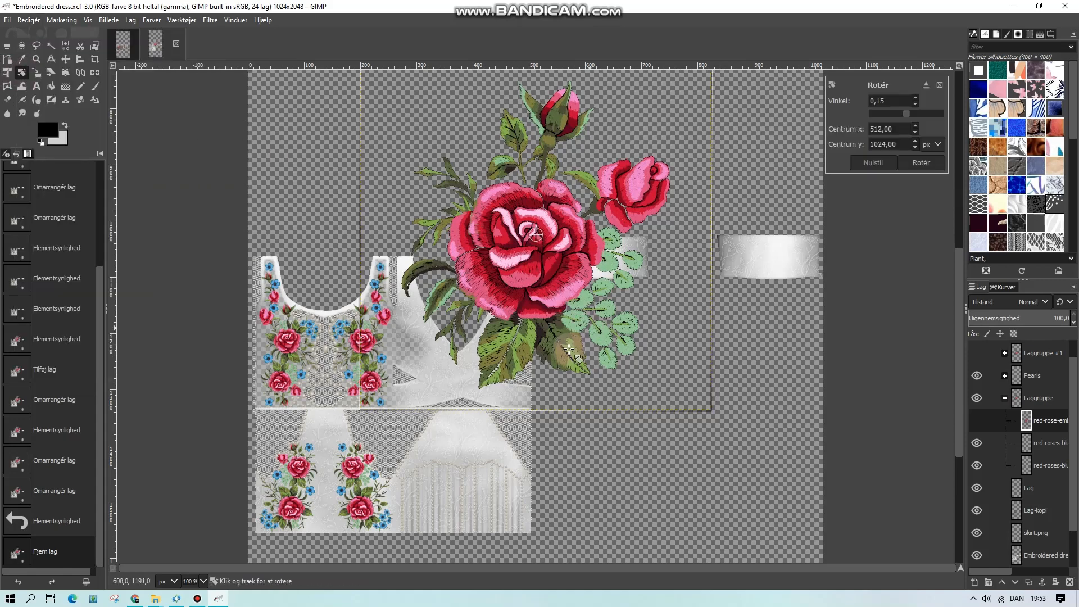
pyautogui.moveTo(573, 263); pyautogui.dragTo(552, 278)
pyautogui.click(915, 163)
# - Try scaling down the rotated rose layer and revert to the state after the rotation
pyautogui.click(130, 20)
pyautogui.click(167, 222)
pyautogui.click(571, 378)
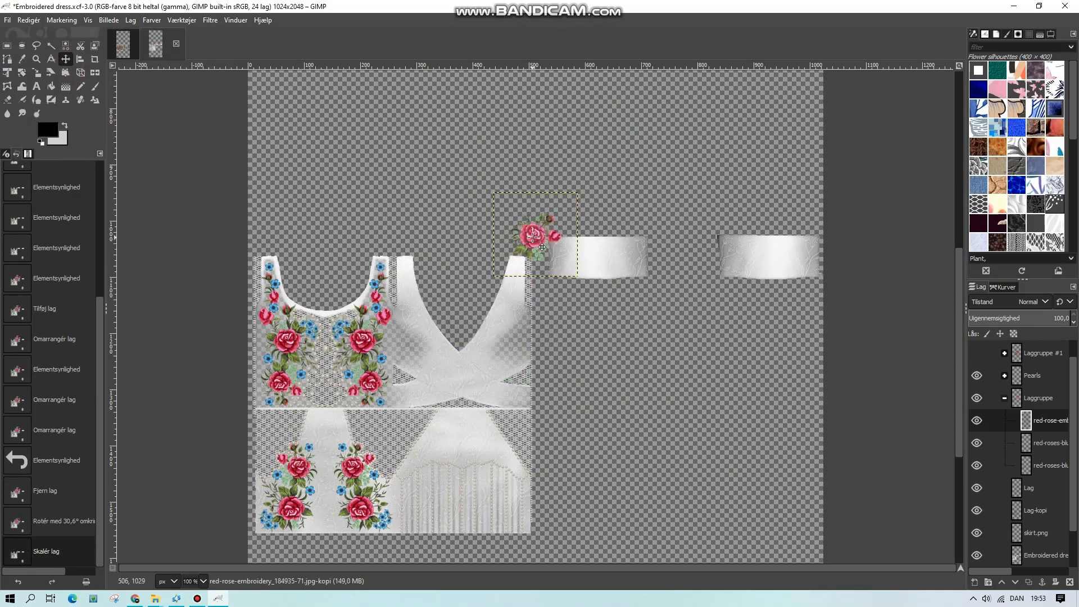
pyautogui.click(46, 521)
pyautogui.click(45, 491)
# - Try the rose layer at 80 px wide on the back skirt and undo the scaling and the move
pyautogui.click(129, 21)
pyautogui.click(161, 220)
pyautogui.write('80')
pyautogui.click(579, 380)
pyautogui.moveTo(535, 234); pyautogui.dragTo(472, 444)
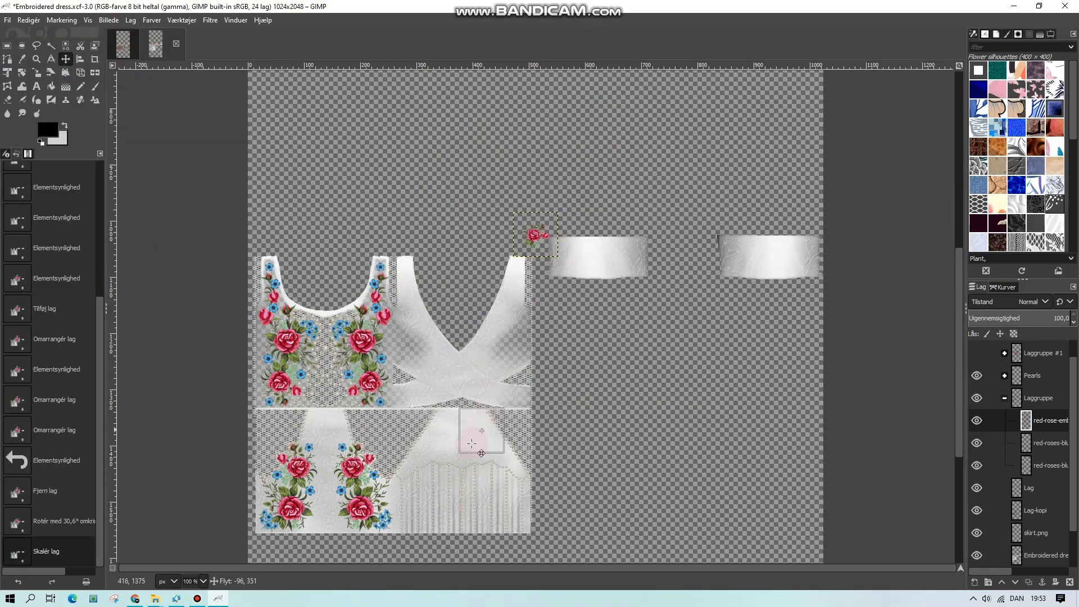
pyautogui.click(54, 491)
# - Scale the red rose layer to 85 px wide and place it on the upper middle of the back skirt
pyautogui.click(130, 20)
pyautogui.click(176, 234)
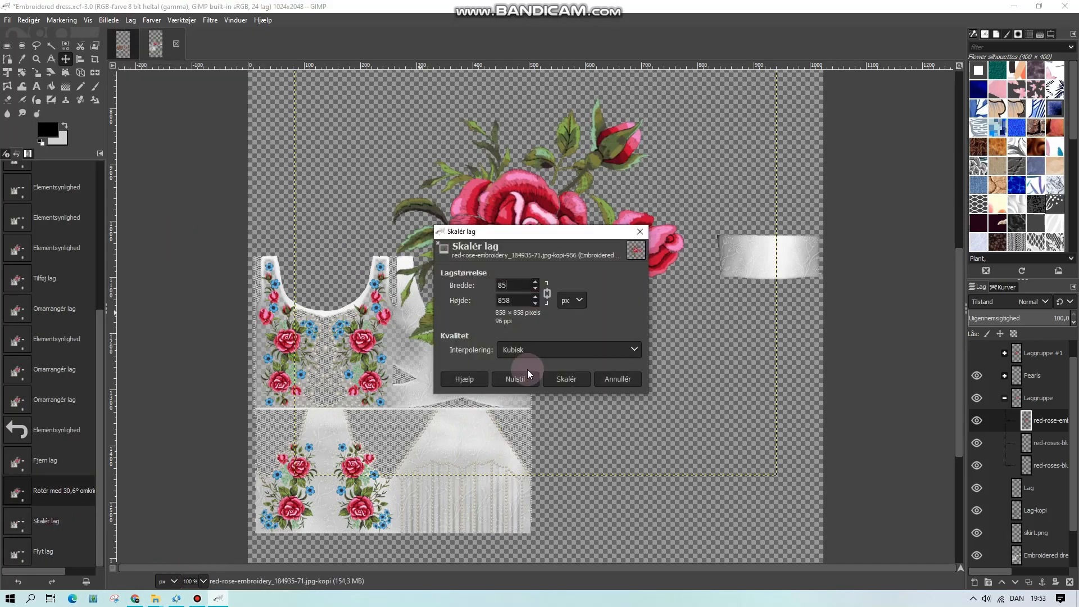
pyautogui.write('85')
pyautogui.click(566, 378)
pyautogui.click(203, 580)
pyautogui.click(199, 543)
pyautogui.scroll(-2, 581, 393)
pyautogui.moveTo(708, 161); pyautogui.dragTo(543, 279)
# - Try a flipped copy of the rose at several spots around the back skirt and delete the copy
pyautogui.rightClick(1044, 420)
pyautogui.click(914, 141)
pyautogui.click(130, 21)
pyautogui.click(304, 176)
pyautogui.moveTo(585, 332); pyautogui.dragTo(547, 339)
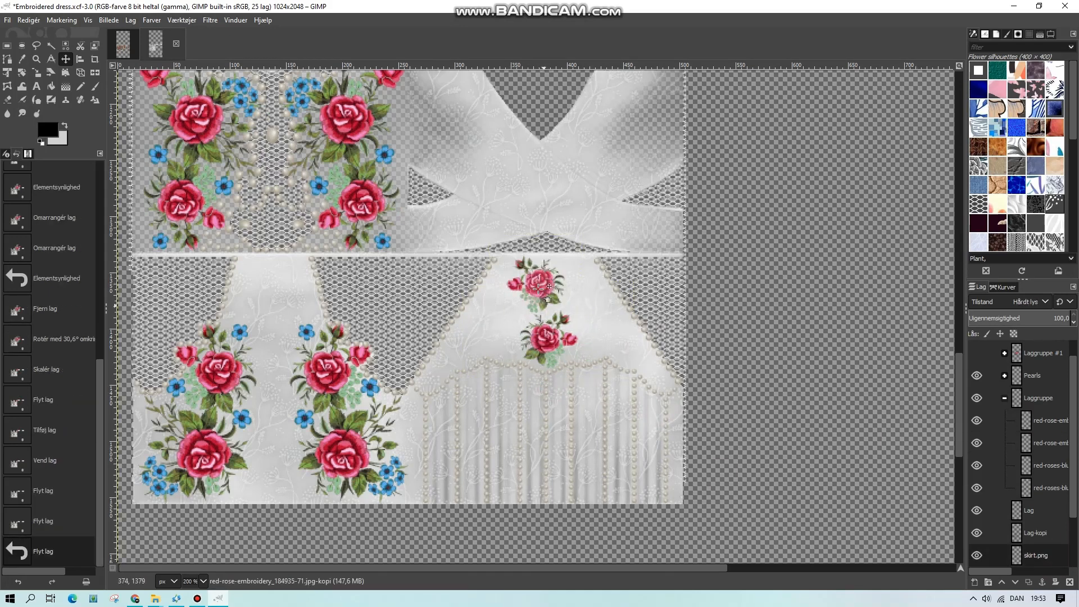
pyautogui.moveTo(537, 281); pyautogui.dragTo(665, 267)
pyautogui.moveTo(657, 263); pyautogui.dragTo(509, 168)
pyautogui.click(1069, 581)
pyautogui.scroll(2, 733, 373)
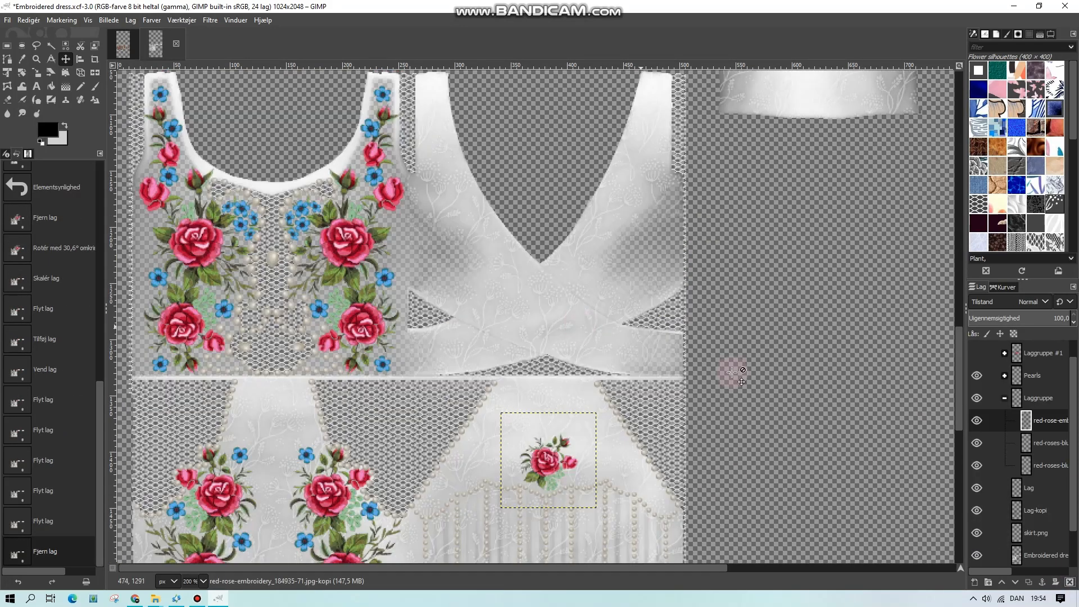
pyautogui.click(977, 353)
pyautogui.click(977, 353)
pyautogui.scroll(-2, 656, 387)
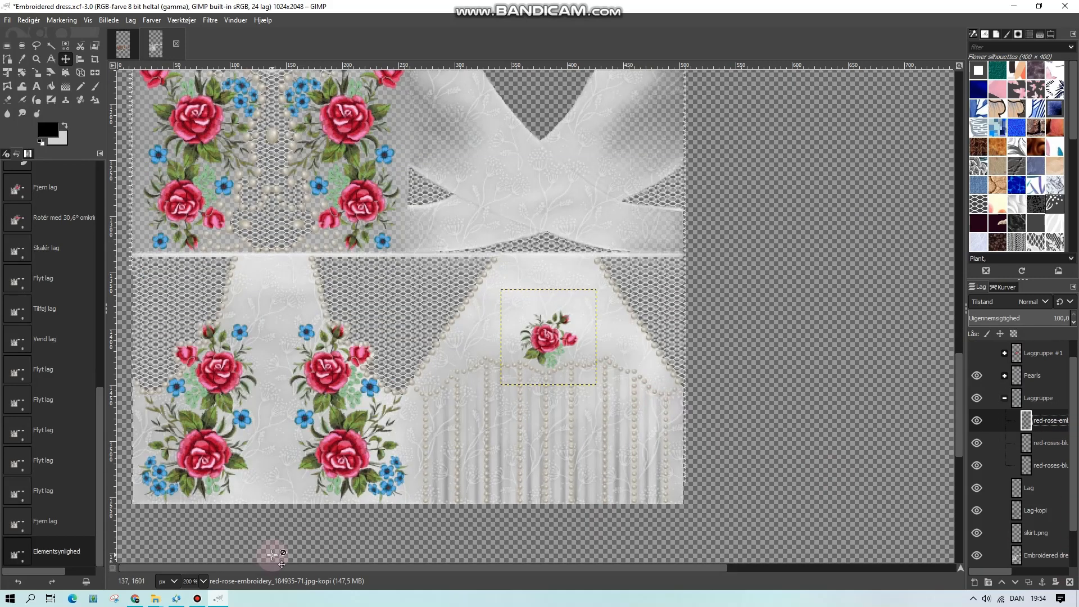
pyautogui.scroll(2, 545, 286)
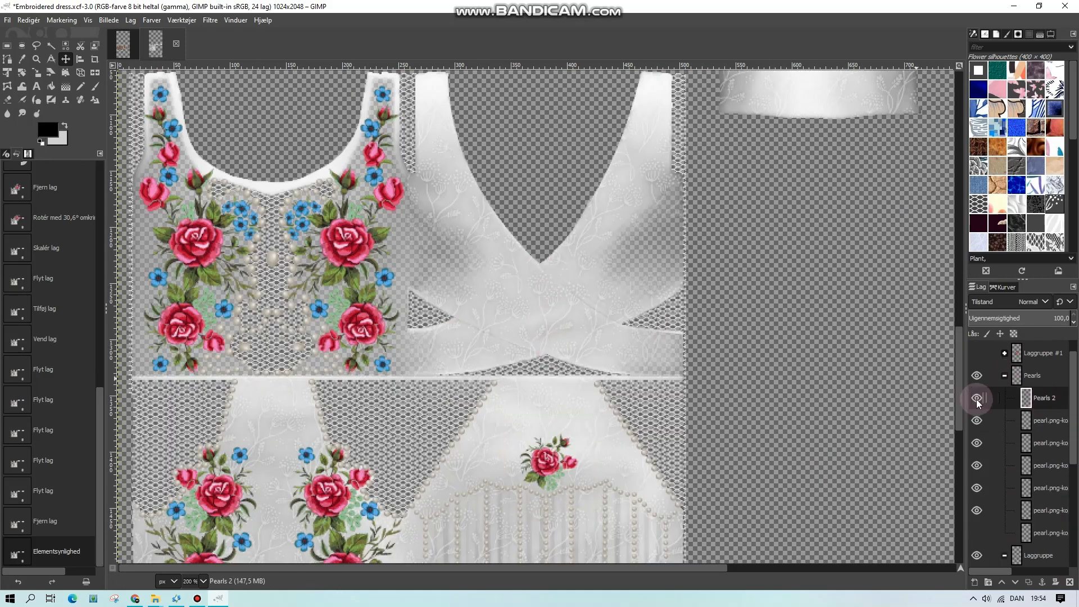
# - Duplicate the single pearl layer and place the copy in a new layer group above the Pearls group
pyautogui.scroll(-1, 973, 450)
pyautogui.hotkey('ctrl', 'shift', 'd')
pyautogui.moveTo(1039, 503); pyautogui.dragTo(1032, 366)
pyautogui.click(987, 582)
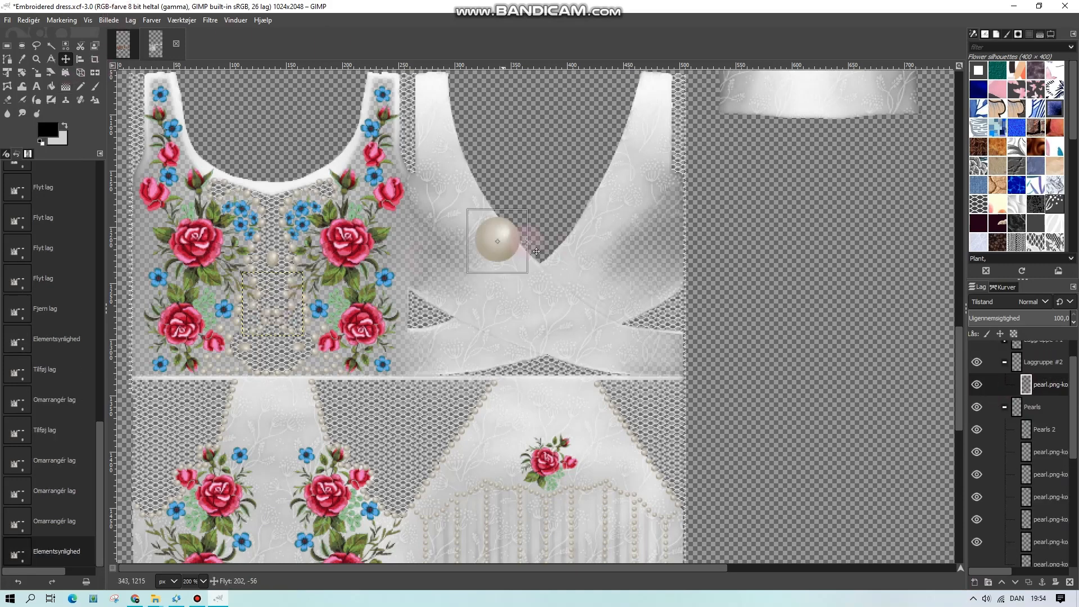
# - Build a long vertical string of pearls over the dress back by repeatedly duplicating, offsetting and merging the pearl layer
pyautogui.hotkey('ctrl', 'shift', 'd')
pyautogui.moveTo(540, 247); pyautogui.dragTo(541, 325)
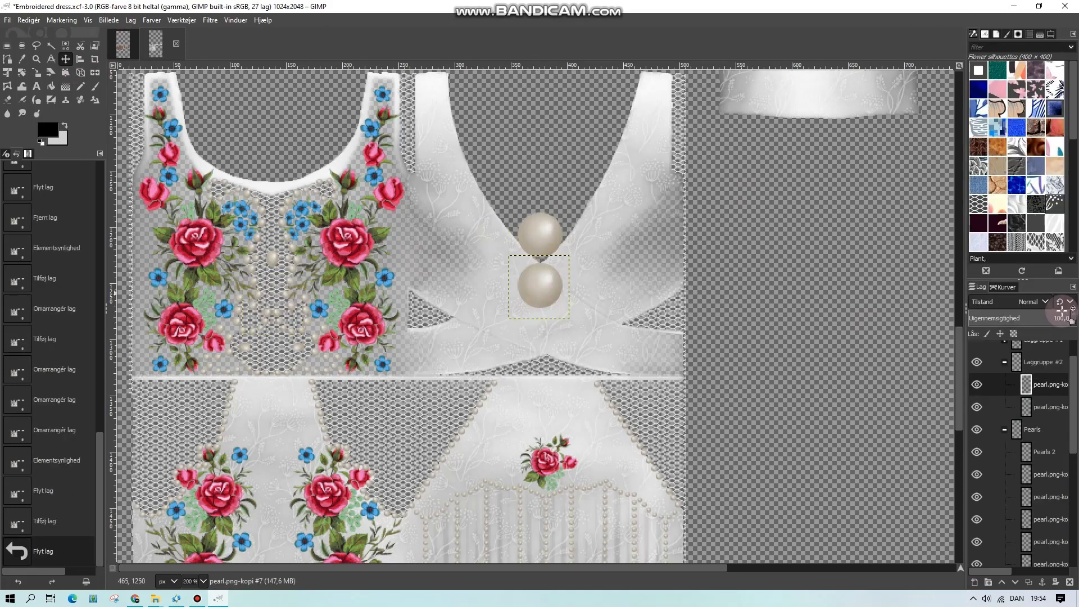
pyautogui.hotkey('ctrl', 'shift', 'd')
pyautogui.moveTo(546, 289); pyautogui.dragTo(549, 114)
pyautogui.rightClick(1056, 385)
pyautogui.click(916, 136)
pyautogui.rightClick(1039, 376)
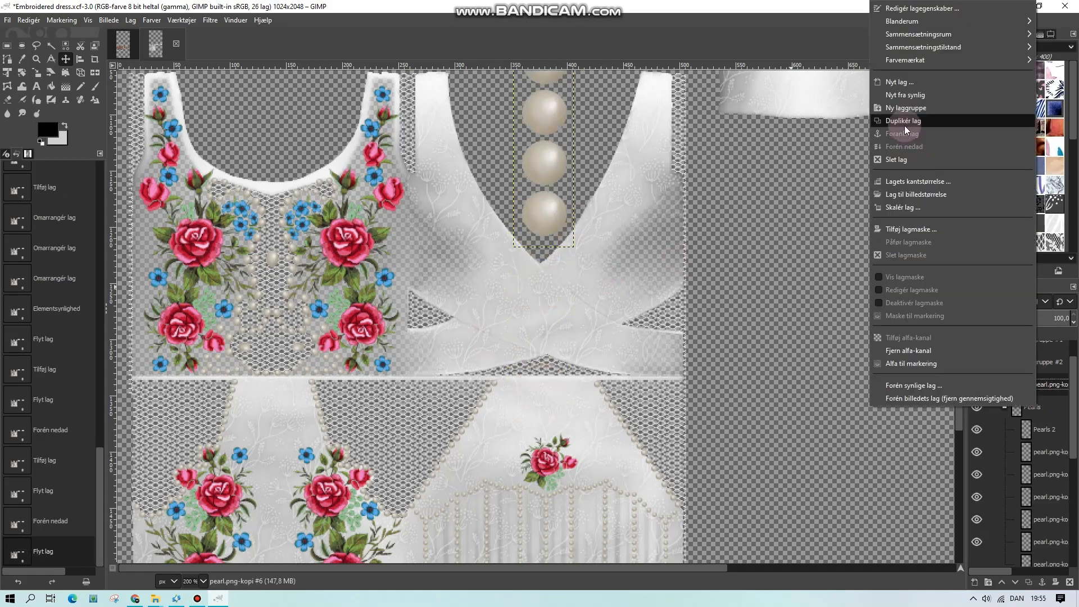
pyautogui.click(905, 122)
pyautogui.moveTo(554, 218); pyautogui.dragTo(554, 412)
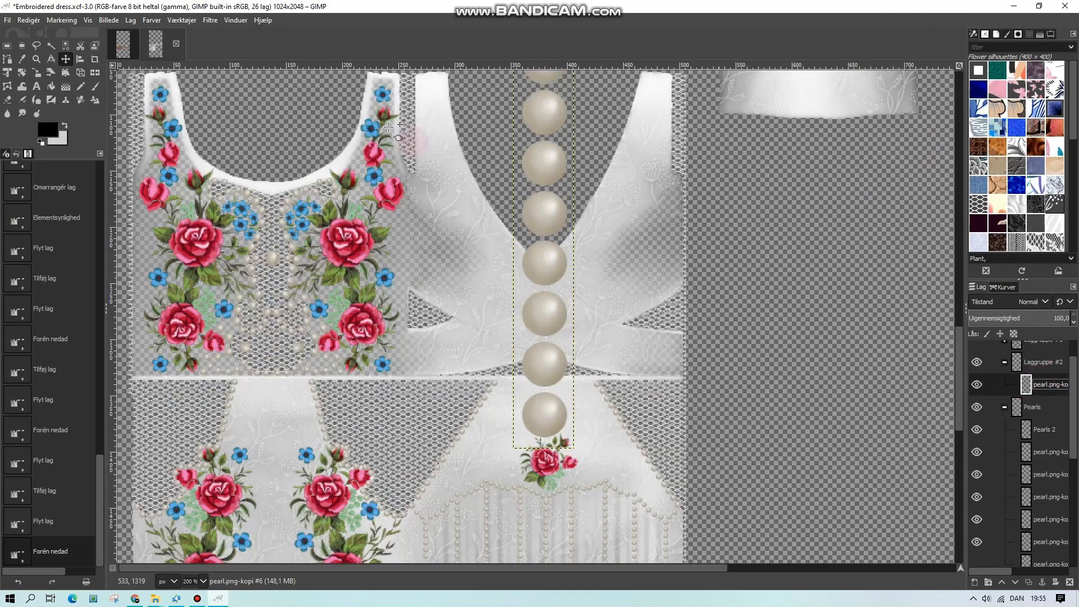
# - Scale the pearl string down and line up two copies end to end along the back centre from the V neckline
pyautogui.click(130, 19)
pyautogui.click(163, 221)
pyautogui.click(567, 379)
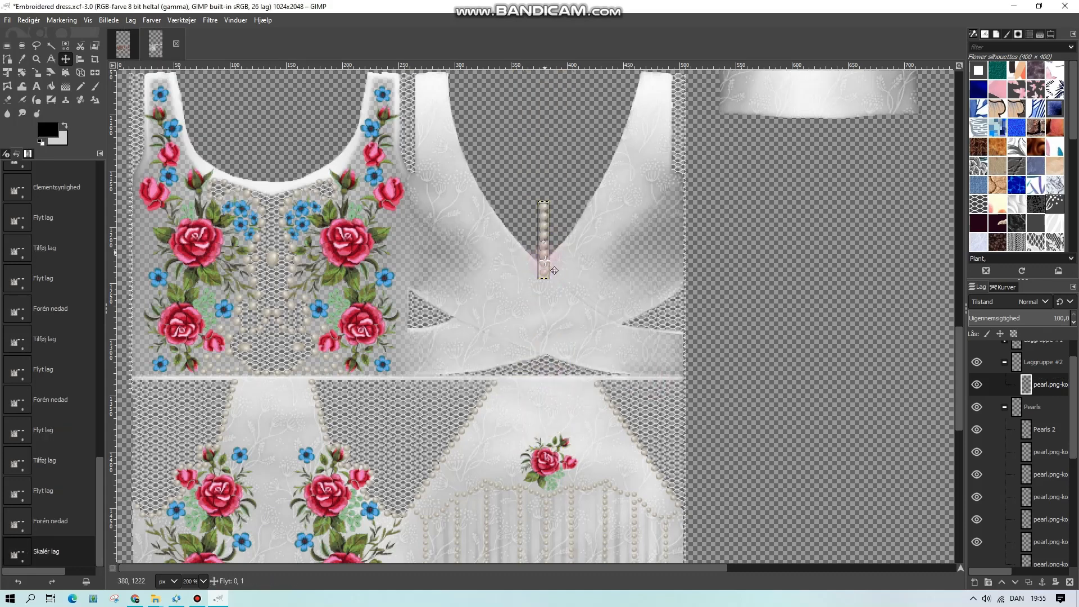
pyautogui.rightClick(1043, 385)
pyautogui.click(919, 120)
pyautogui.moveTo(543, 338); pyautogui.dragTo(543, 392)
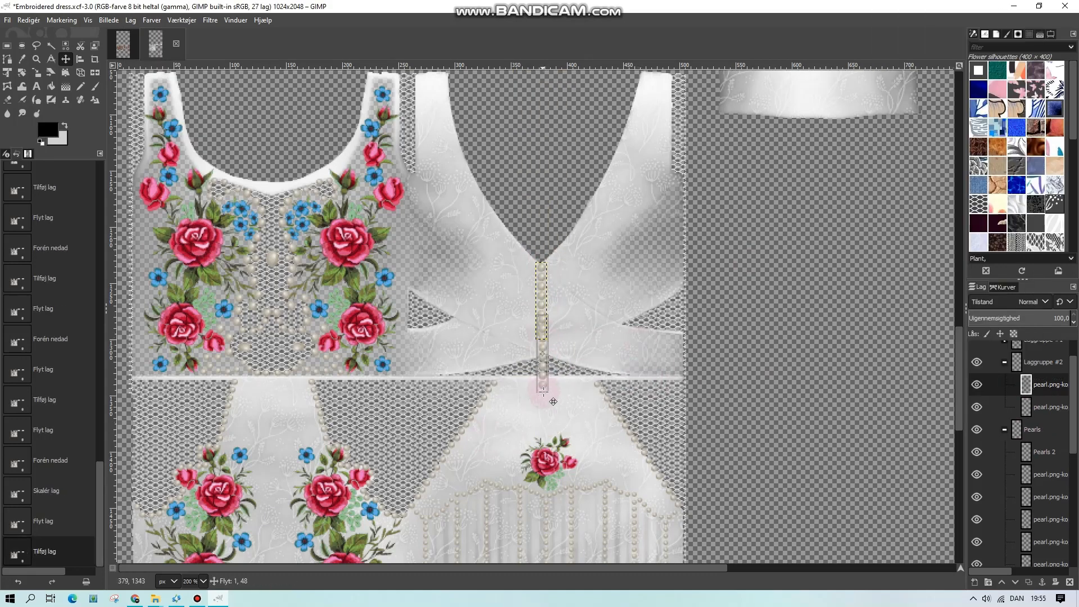
# - Erase the pearls extending below the bodice back's waistline, merge the two pearl strings and clear the selection
pyautogui.click(200, 474)
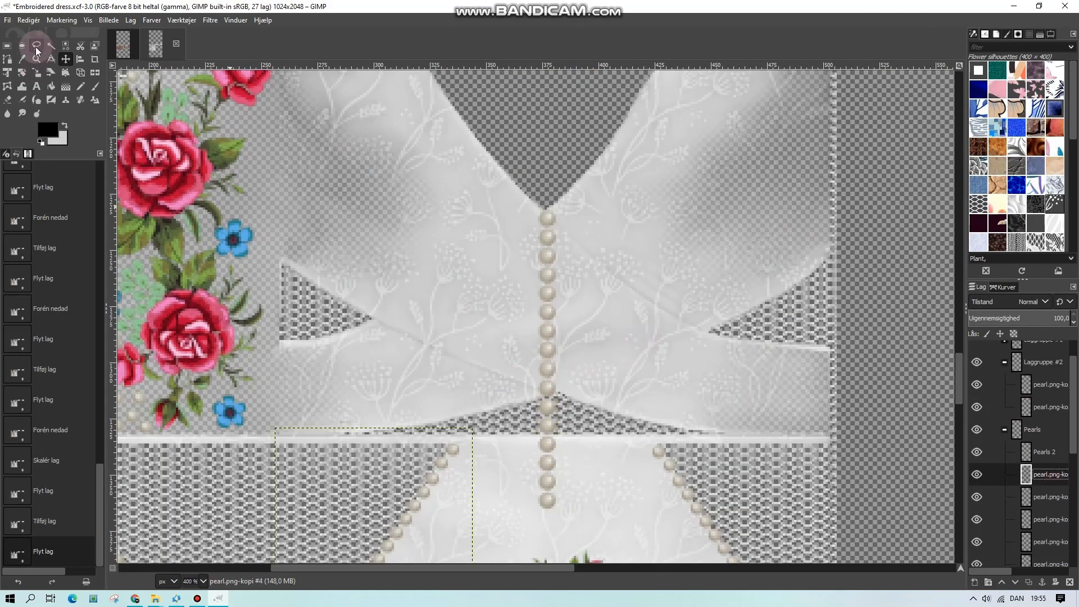
pyautogui.click(1045, 385)
pyautogui.press('Delete')
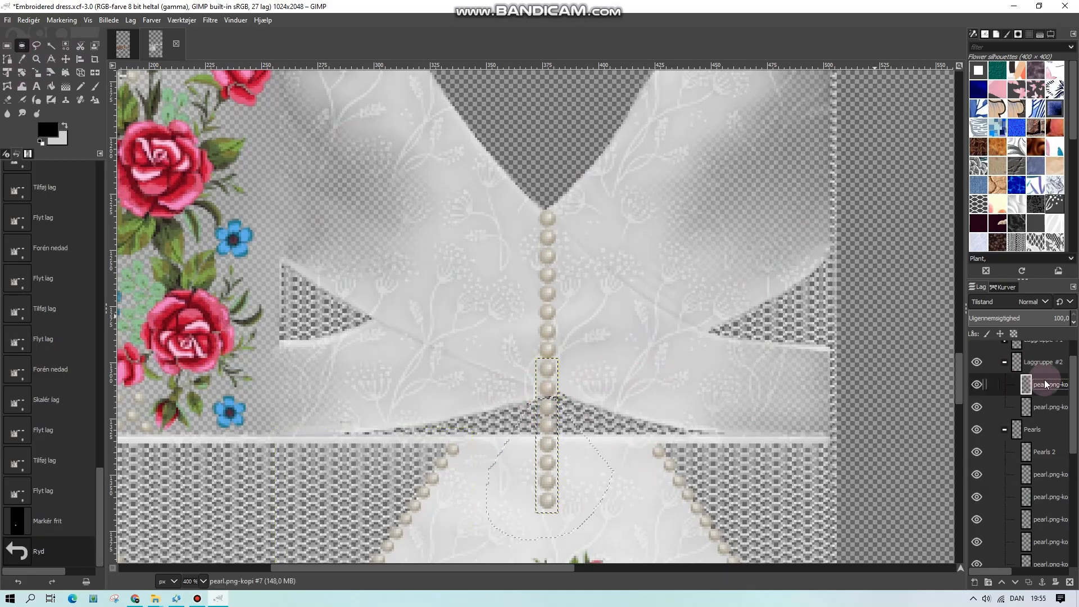
pyautogui.rightClick(1044, 386)
pyautogui.click(918, 146)
pyautogui.click(7, 45)
# - Move the merged pearl string layer into the Pearls group and fit the Pearls group to the image size
pyautogui.click(204, 581)
pyautogui.click(200, 498)
pyautogui.moveTo(1047, 385); pyautogui.dragTo(1049, 425)
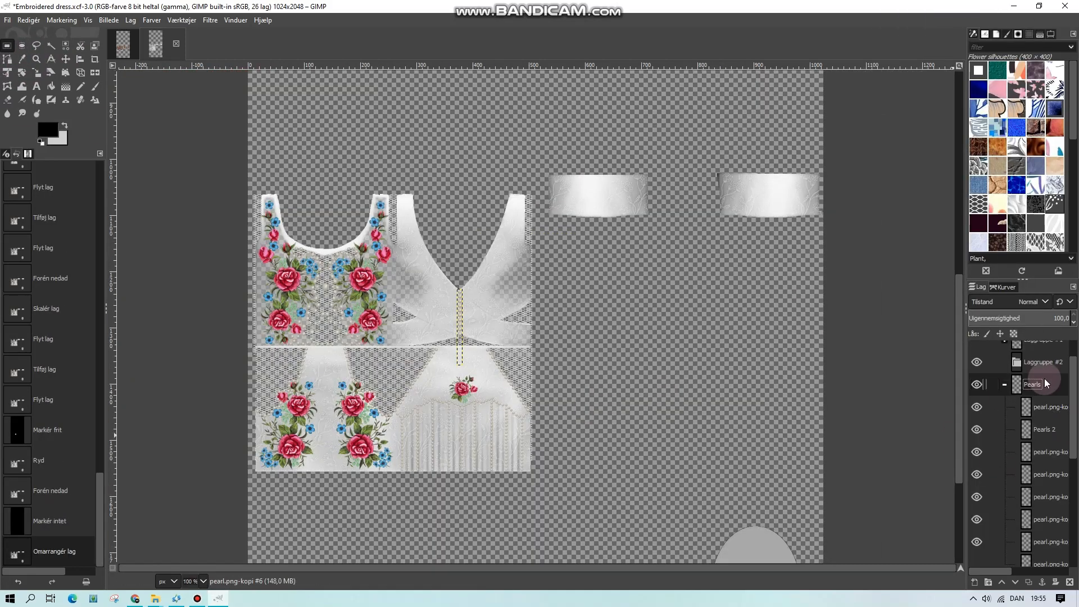
pyautogui.click(130, 21)
pyautogui.click(181, 233)
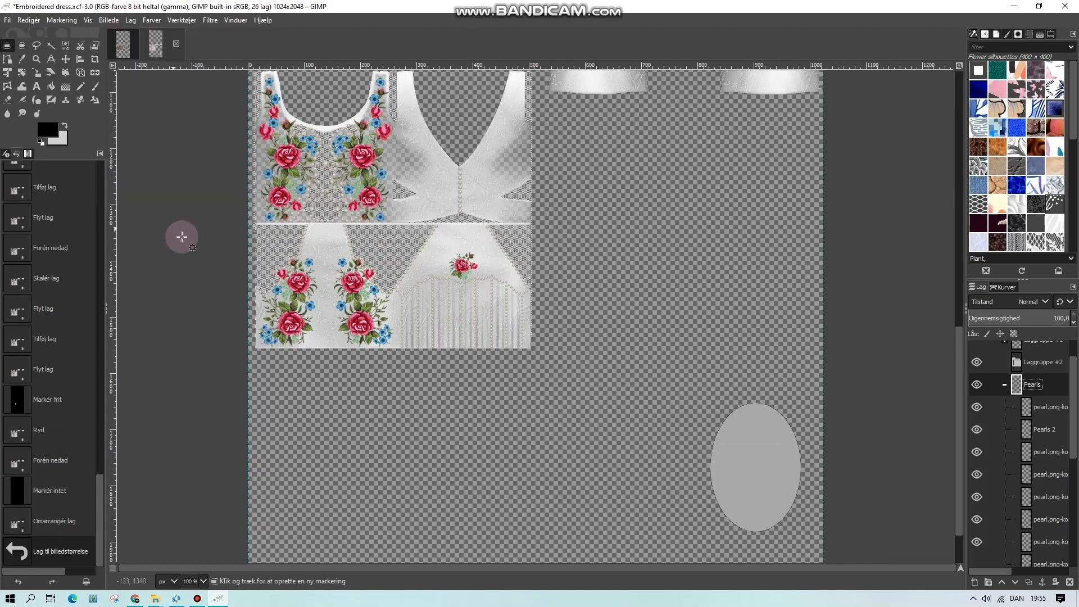
# - Switch to Sims 4 Studio, import the updated Embroidered dress image as the diffuse texture and inspect it on the model
pyautogui.scroll(3, 198, 275)
pyautogui.hotkey('alt', 'Tab')
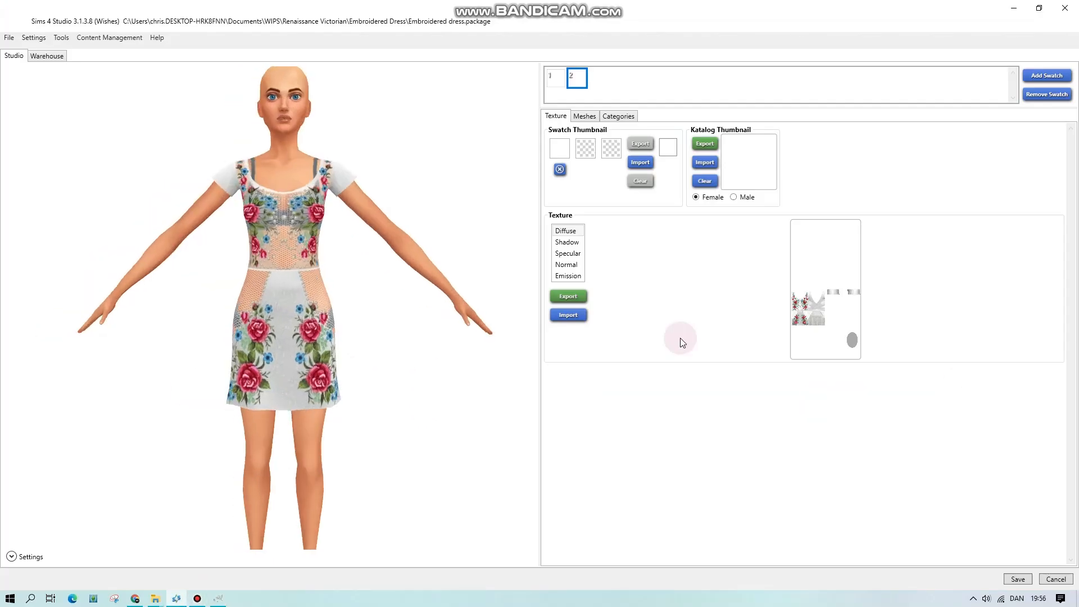
pyautogui.click(567, 315)
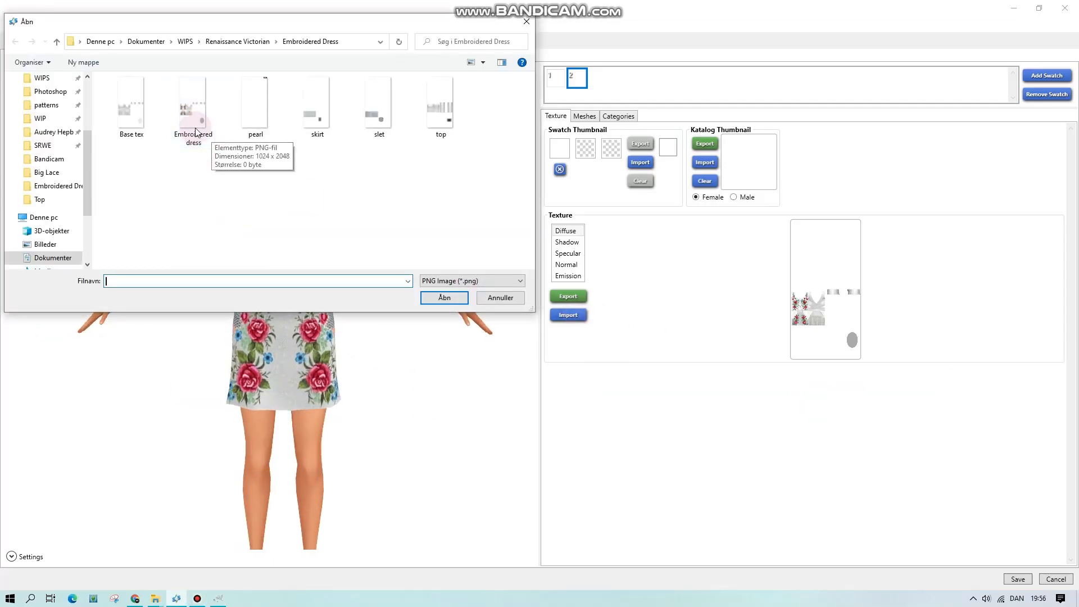
pyautogui.doubleClick(195, 132)
pyautogui.moveTo(208, 324); pyautogui.dragTo(287, 354)
pyautogui.moveTo(152, 356); pyautogui.dragTo(887, 354)
pyautogui.scroll(3, 340, 322)
pyautogui.scroll(-3, 172, 343)
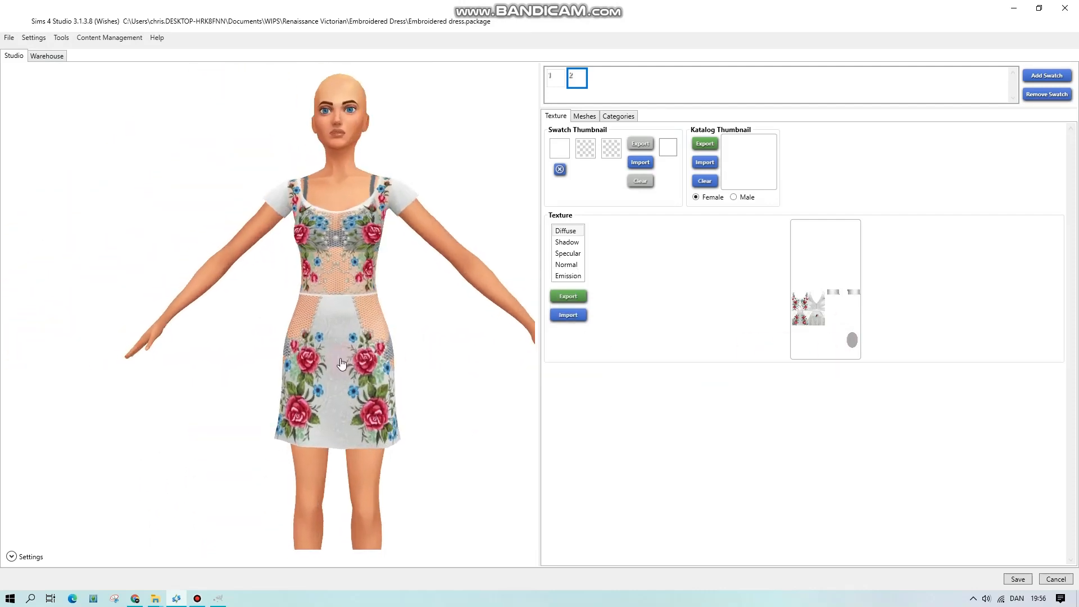
pyautogui.moveTo(341, 363); pyautogui.dragTo(265, 527)
pyautogui.scroll(3, 265, 528)
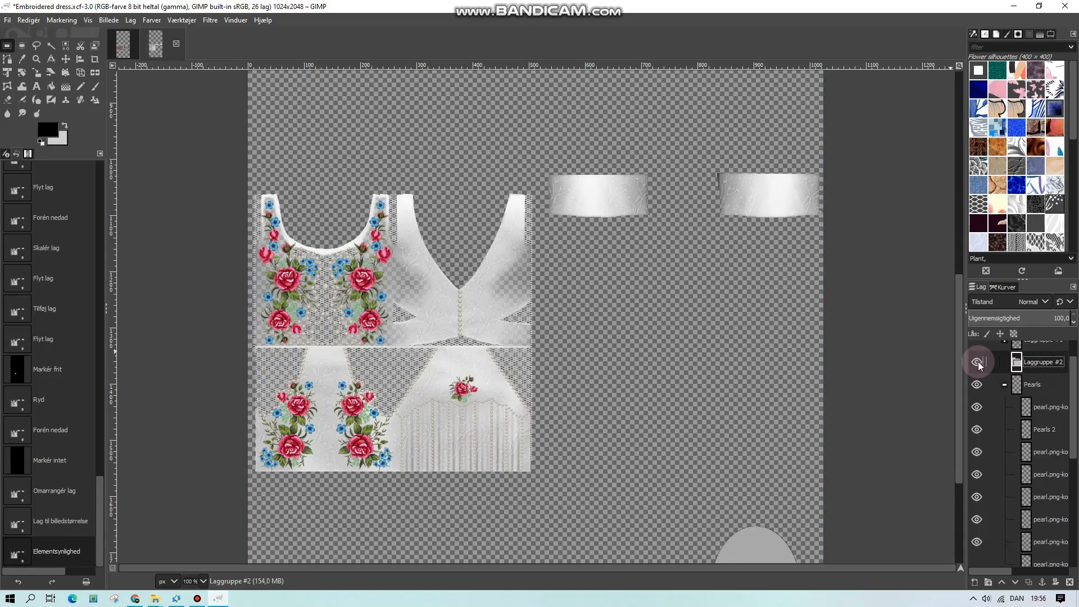
# - Back in GIMP, delete the empty Laggruppe #2 and merge the visible layers within the Pearls group, keeping invisible layers
pyautogui.click(1069, 582)
pyautogui.rightClick(1041, 372)
pyautogui.click(958, 382)
pyautogui.click(960, 450)
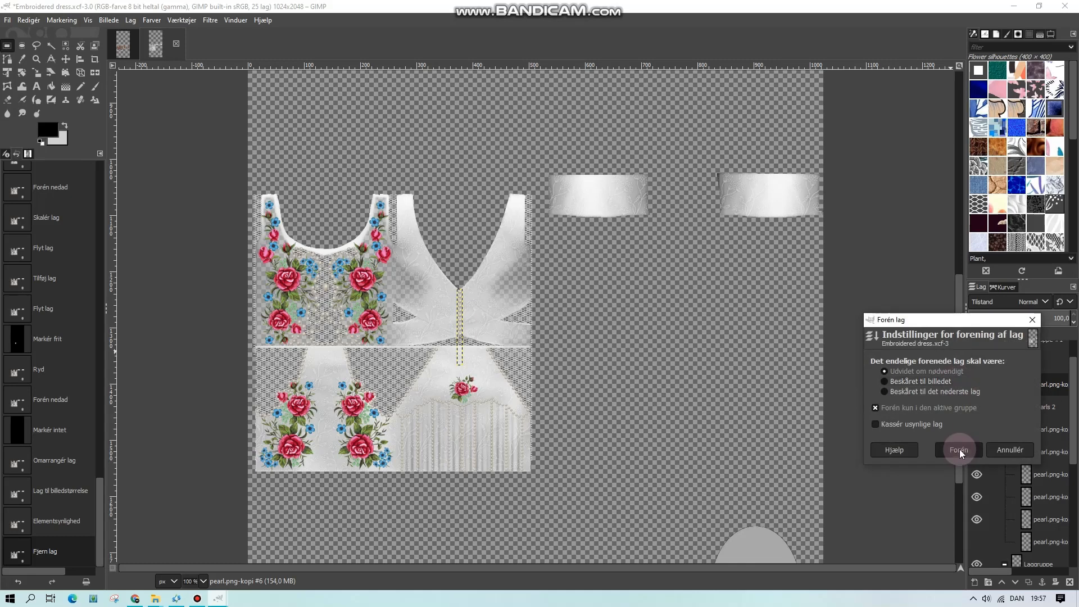
pyautogui.click(976, 419)
pyautogui.click(976, 420)
pyautogui.click(1049, 444)
pyautogui.click(977, 442)
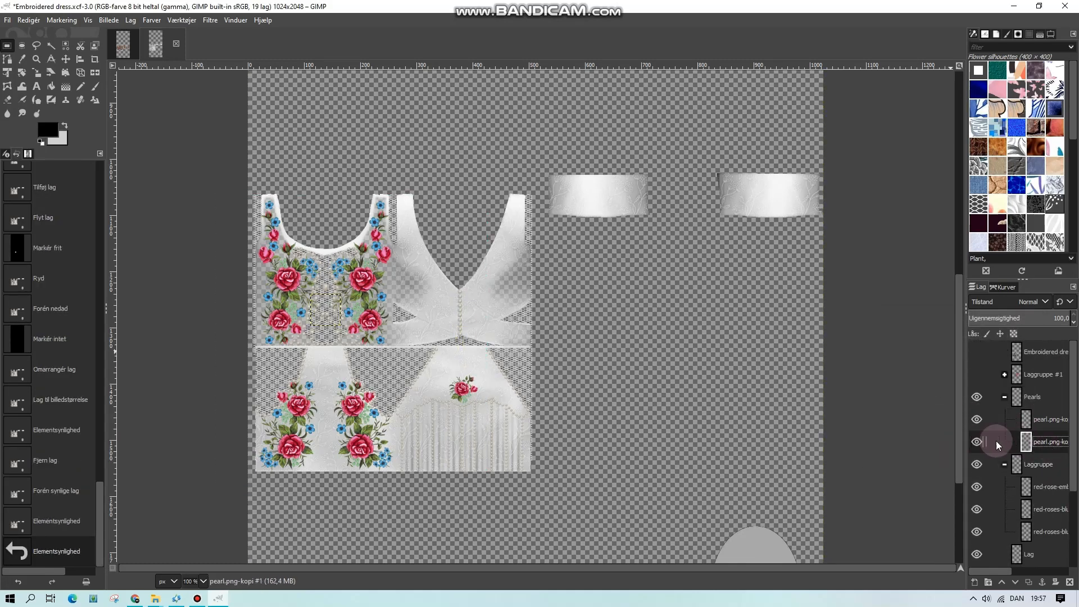
# - Duplicate the single large pearl layer and set four copies out on the empty area beside the bodice back
pyautogui.rightClick(1045, 442)
pyautogui.click(955, 158)
pyautogui.click(977, 465)
pyautogui.click(66, 59)
pyautogui.moveTo(354, 308); pyautogui.dragTo(578, 290)
pyautogui.rightClick(1044, 443)
pyautogui.click(955, 158)
pyautogui.click(911, 163)
pyautogui.moveTo(578, 290); pyautogui.dragTo(560, 311)
pyautogui.rightClick(1042, 437)
pyautogui.click(909, 163)
pyautogui.click(203, 581)
pyautogui.click(191, 475)
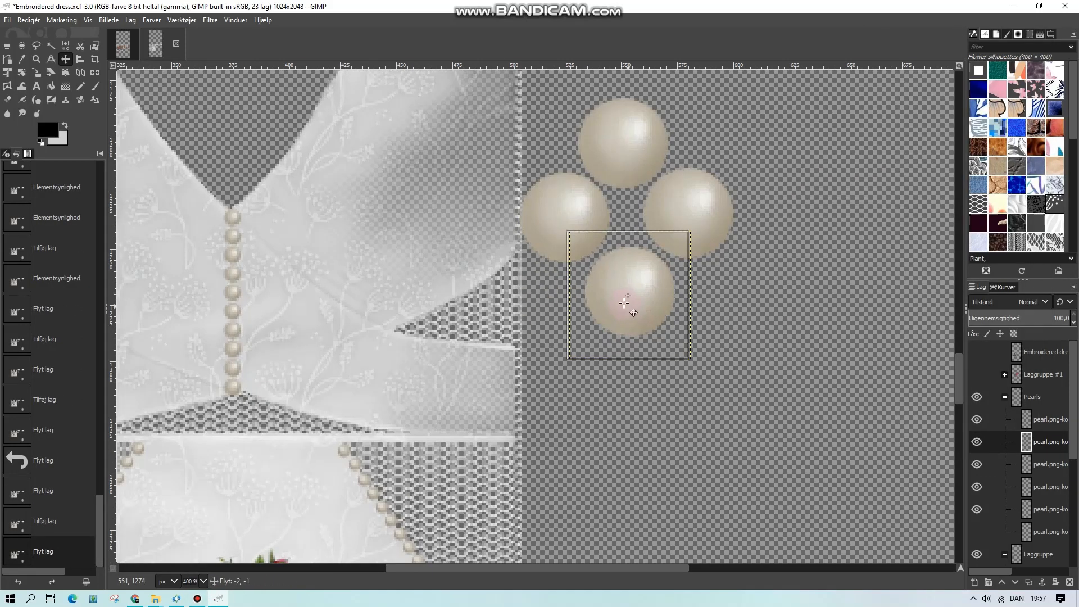
# - Align the four large pearls into an even diamond-shaped cluster
pyautogui.moveTo(626, 304); pyautogui.dragTo(622, 299)
pyautogui.moveTo(568, 229); pyautogui.dragTo(565, 229)
pyautogui.moveTo(638, 272); pyautogui.dragTo(636, 272)
pyautogui.moveTo(573, 216); pyautogui.dragTo(569, 214)
pyautogui.rightClick(1046, 420)
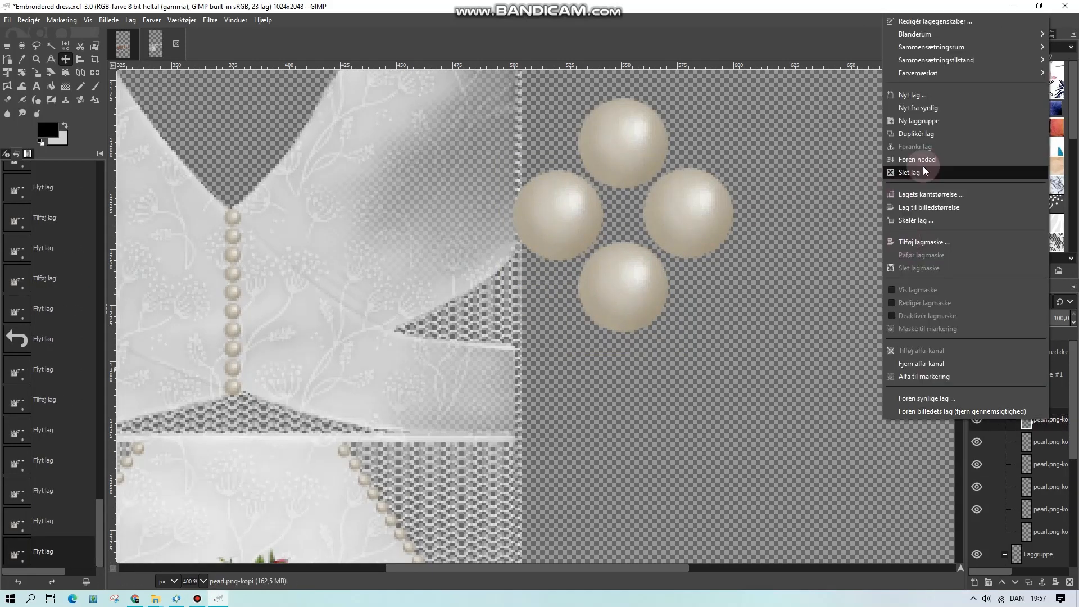
pyautogui.click(923, 163)
pyautogui.click(8, 523)
# - Hide the merged dress pearls, merge the four cluster pearls into one layer and show the dress pearls again
pyautogui.click(978, 354)
pyautogui.rightClick(1045, 374)
pyautogui.click(914, 152)
pyautogui.rightClick(1046, 381)
pyautogui.click(913, 152)
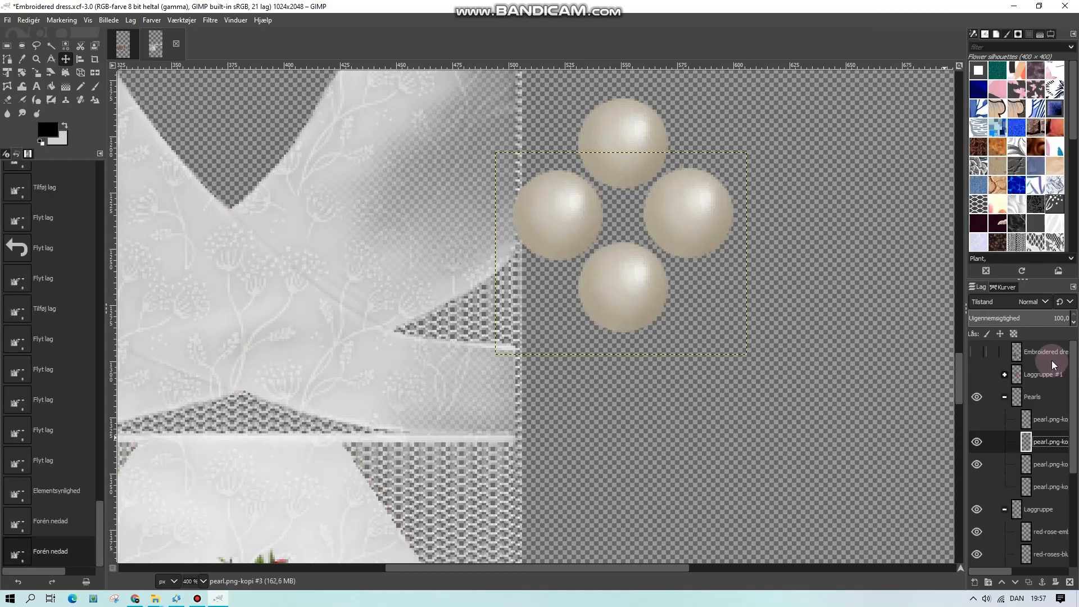
pyautogui.rightClick(1049, 442)
pyautogui.click(916, 189)
pyautogui.click(974, 401)
# - Try scaling the pearl cluster layer to 10 px wide and undo the scaling
pyautogui.click(203, 581)
pyautogui.click(197, 503)
pyautogui.click(129, 20)
pyautogui.click(158, 215)
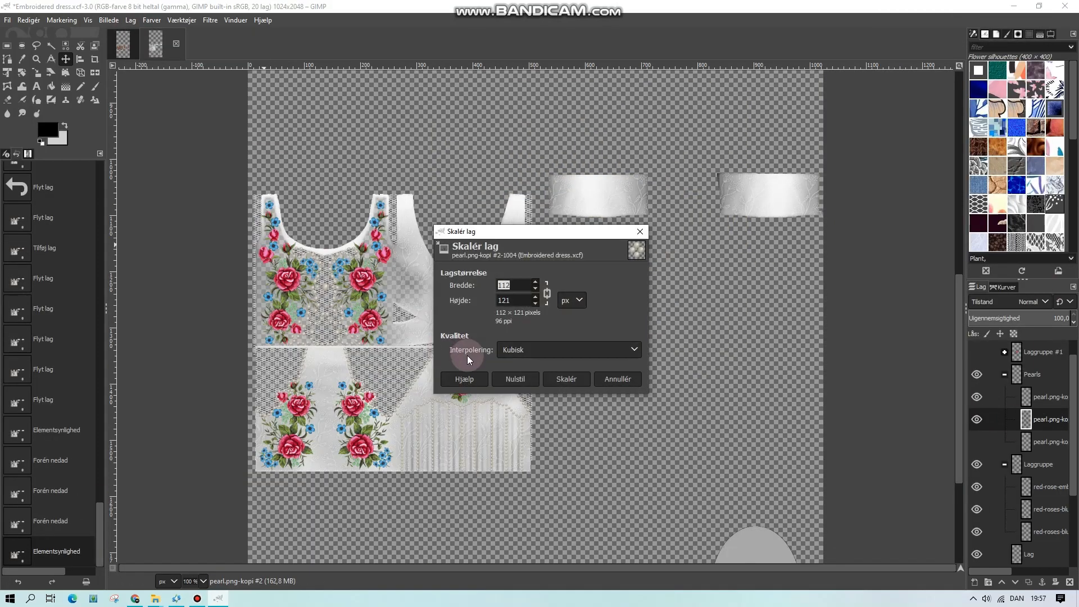
pyautogui.write('10')
pyautogui.press('Return')
pyautogui.hotkey('ctrl', 'z')
# - Scale the pearl cluster down to a tiny ornament and move it onto the front skirt near the waist
pyautogui.click(130, 21)
pyautogui.click(157, 216)
pyautogui.click(578, 380)
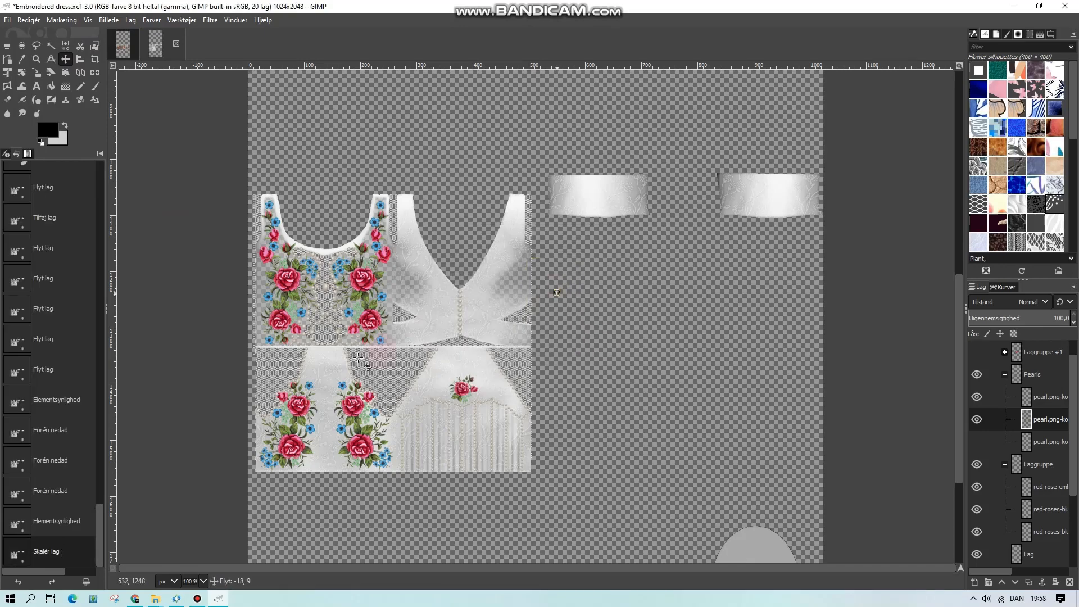
pyautogui.click(204, 581)
pyautogui.click(197, 489)
pyautogui.moveTo(236, 568); pyautogui.dragTo(72, 575)
pyautogui.moveTo(959, 376); pyautogui.dragTo(959, 403)
pyautogui.click(204, 581)
pyautogui.click(197, 474)
pyautogui.moveTo(337, 568); pyautogui.dragTo(169, 568)
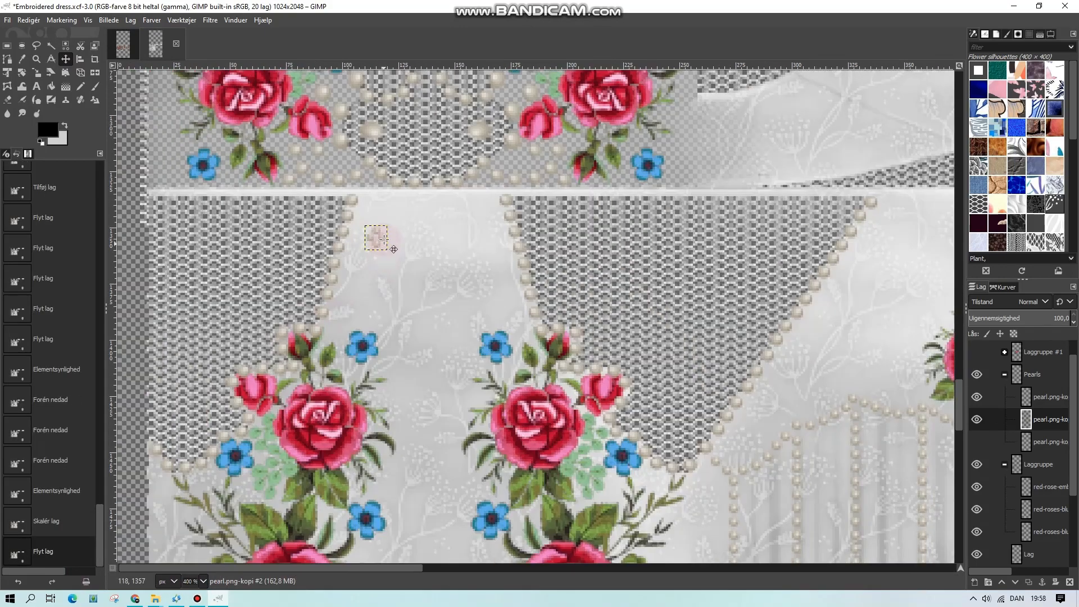
# - Move the small pearl cluster onto the centre of the front bodice, just below the large middle pearl
pyautogui.moveTo(375, 236); pyautogui.dragTo(362, 355)
pyautogui.scroll(4, 184, 197)
pyautogui.moveTo(443, 361); pyautogui.dragTo(254, 322)
pyautogui.moveTo(266, 412); pyautogui.dragTo(428, 376)
pyautogui.scroll(-4, 428, 377)
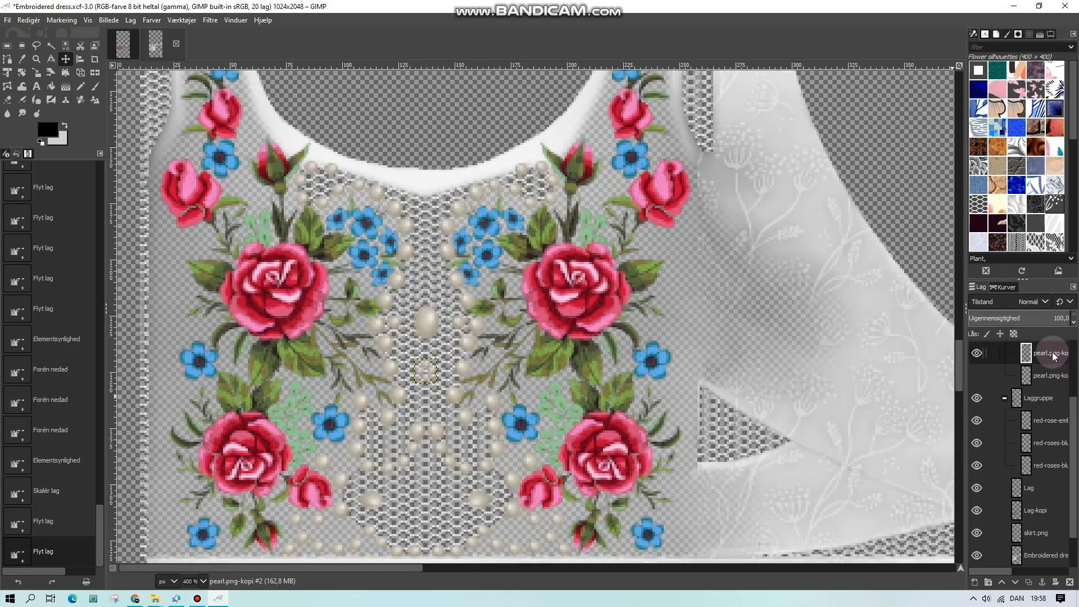
# - Duplicate the small pearl cluster and place copies near the lower edge and above the large pearl on the front bodice
pyautogui.hotkey('shift', 'ctrl', 'd')
pyautogui.moveTo(429, 511); pyautogui.dragTo(450, 502)
pyautogui.hotkey('shift', 'ctrl', 'd')
pyautogui.rightClick(1054, 353)
pyautogui.click(946, 119)
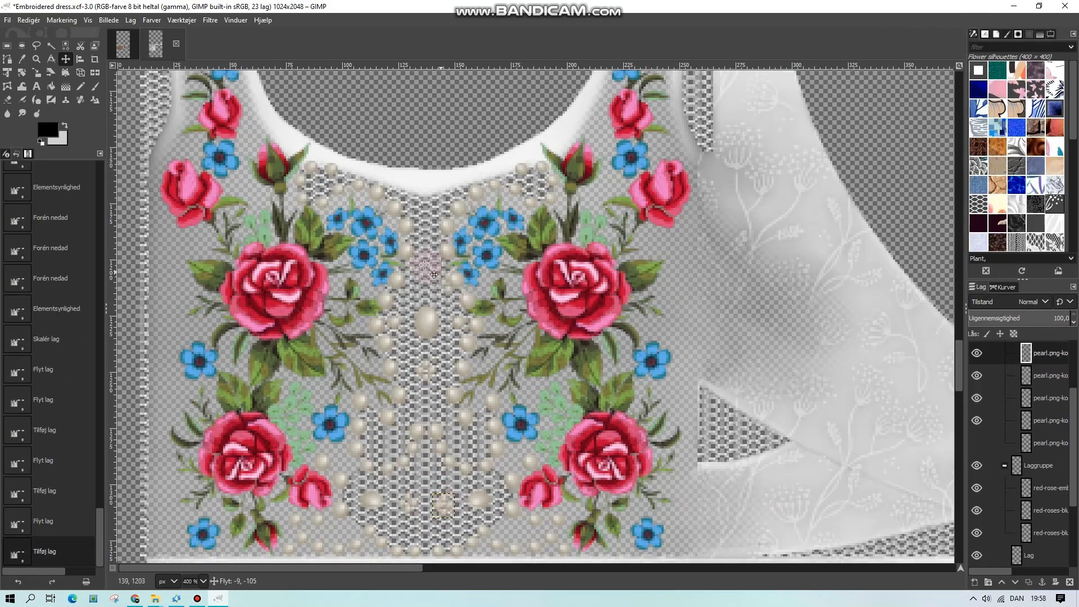
pyautogui.moveTo(433, 265); pyautogui.dragTo(433, 265)
pyautogui.scroll(-3, 457, 394)
pyautogui.click(203, 581)
pyautogui.click(196, 496)
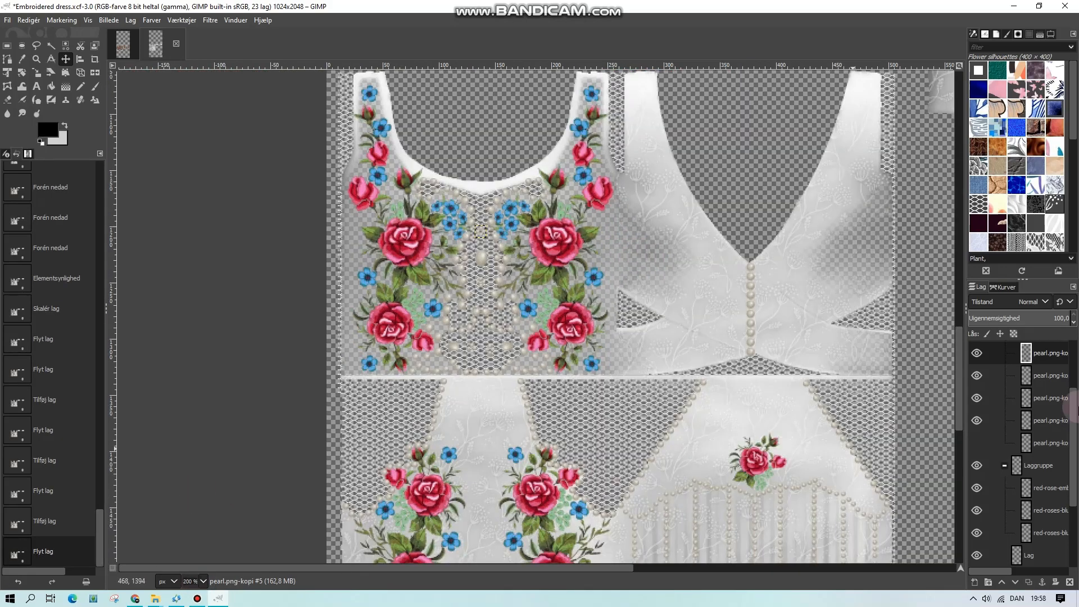
# - Merge the small pearl cluster copies and the other dress pearls down into a single pearl layer
pyautogui.rightClick(1052, 407)
pyautogui.click(919, 147)
pyautogui.rightClick(1037, 429)
pyautogui.click(914, 170)
pyautogui.rightClick(1044, 406)
pyautogui.click(911, 146)
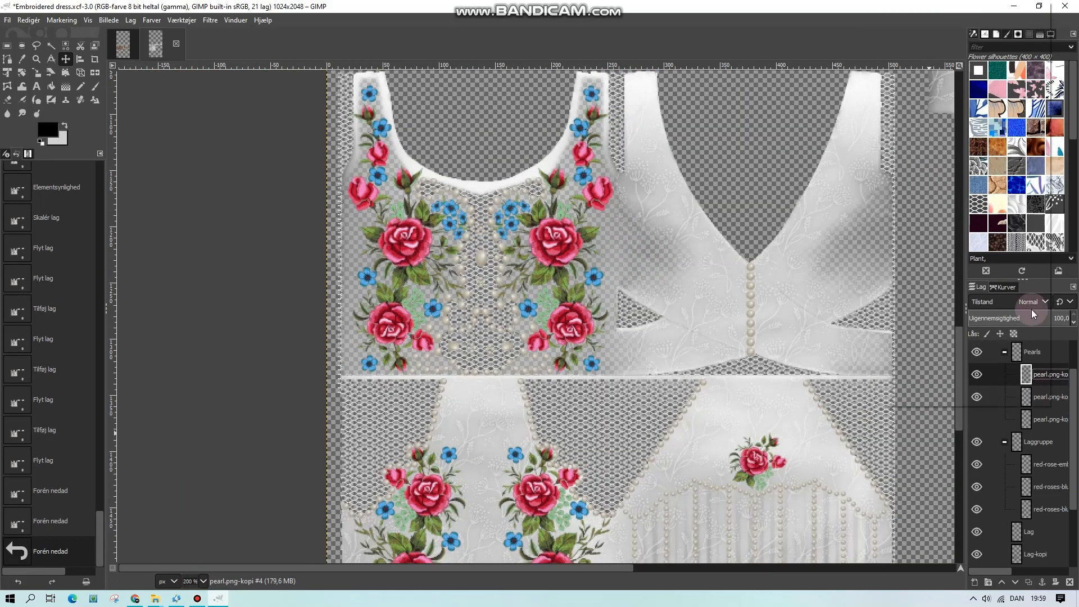
pyautogui.rightClick(1050, 406)
pyautogui.click(912, 146)
# - Duplicate the merged pearl layer, then name the upper layer Pearls and the one beneath it Shadow
pyautogui.rightClick(1057, 417)
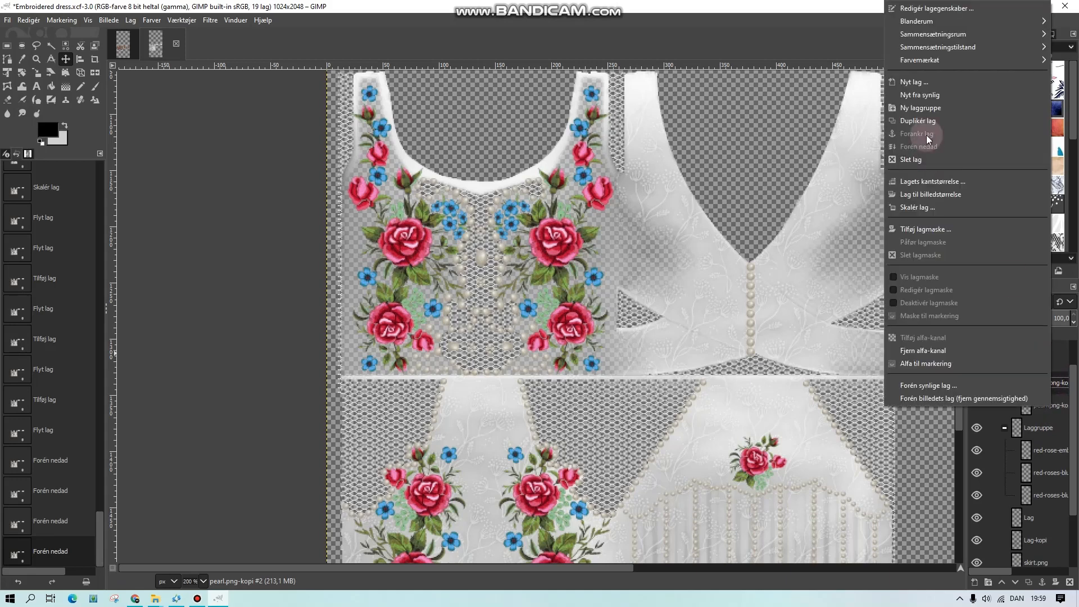
pyautogui.click(927, 137)
pyautogui.doubleClick(1051, 383)
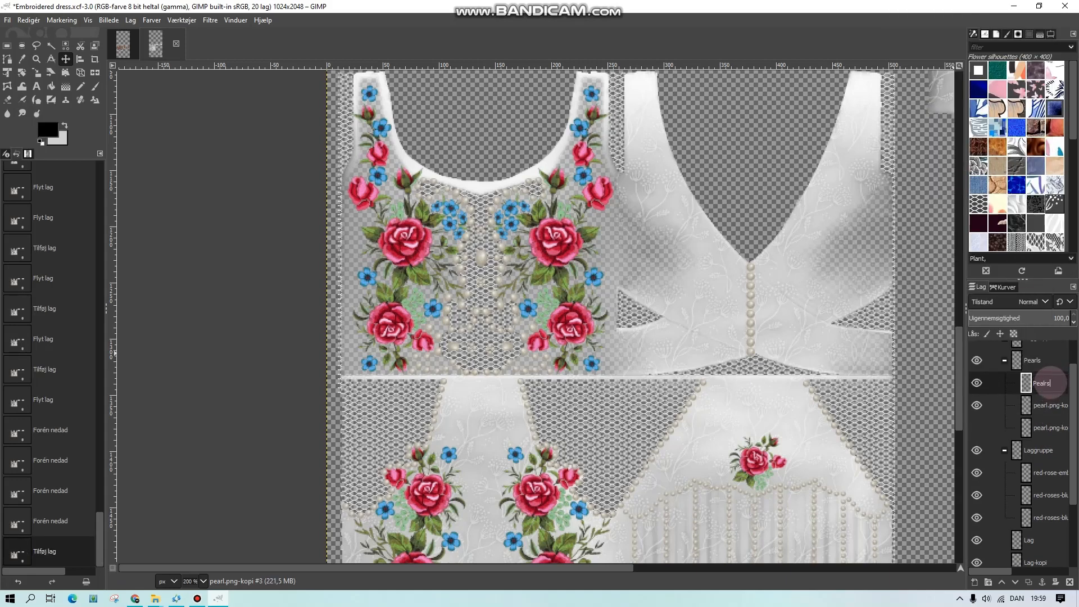
pyautogui.doubleClick(1046, 404)
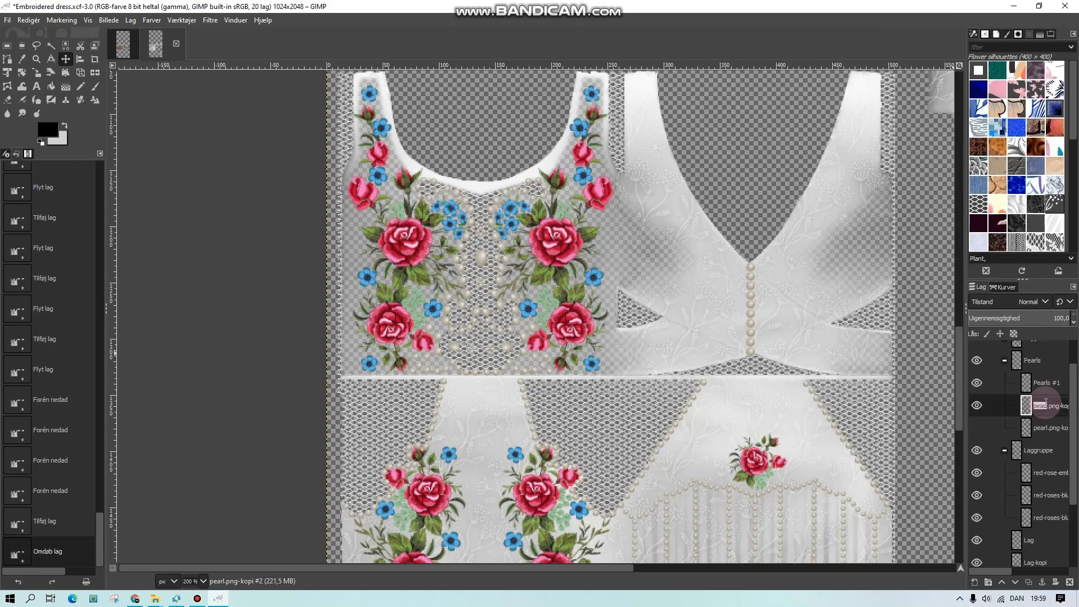
pyautogui.press('Return')
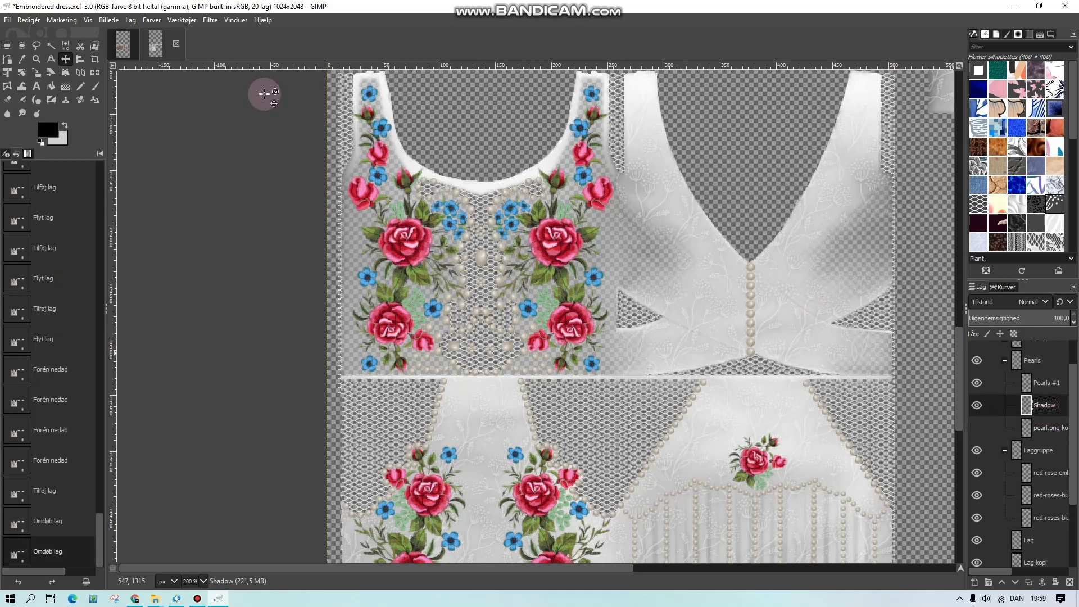
# - Darken the Shadow layer beneath the pearls with the Hue-Chroma adjustment
pyautogui.click(151, 19)
pyautogui.click(169, 67)
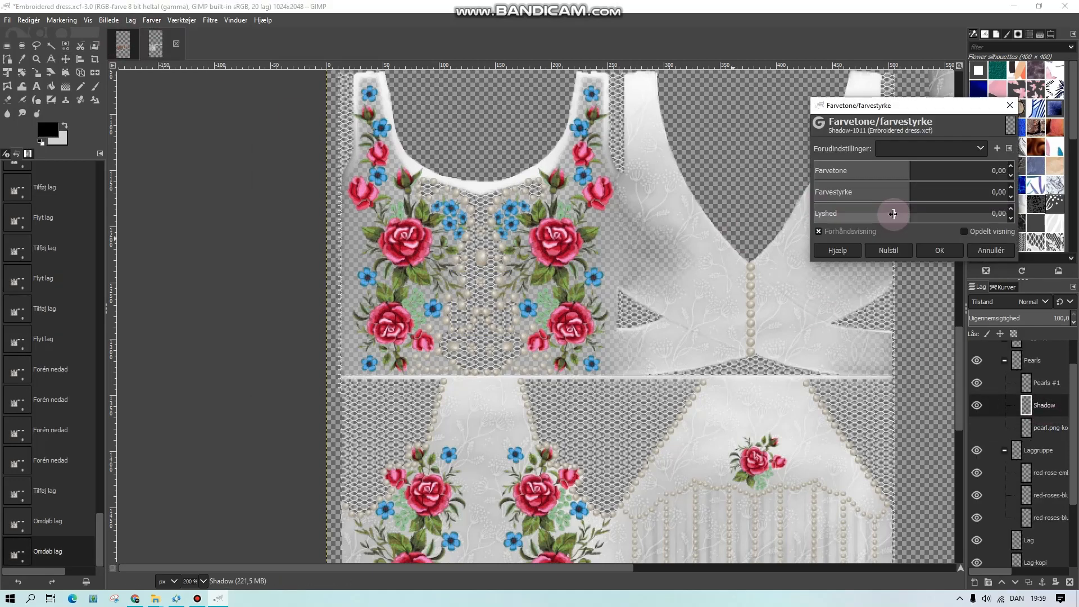
pyautogui.press('Return')
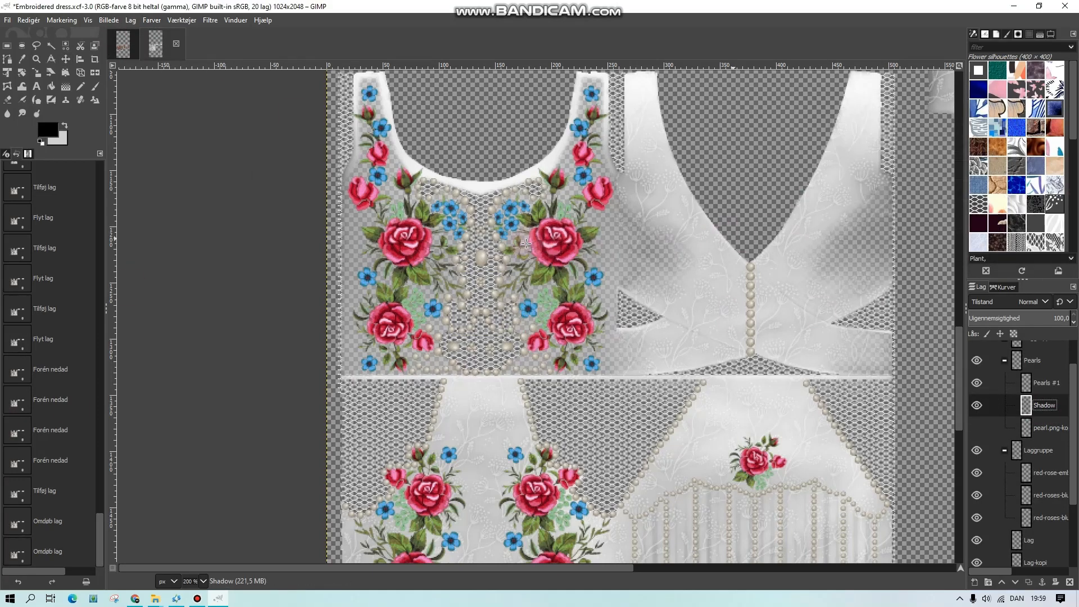
# - Apply a Gaussian blur of 0.50 in both directions to the pearl Shadow layer
pyautogui.click(210, 20)
pyautogui.moveTo(236, 96)
pyautogui.click(422, 96)
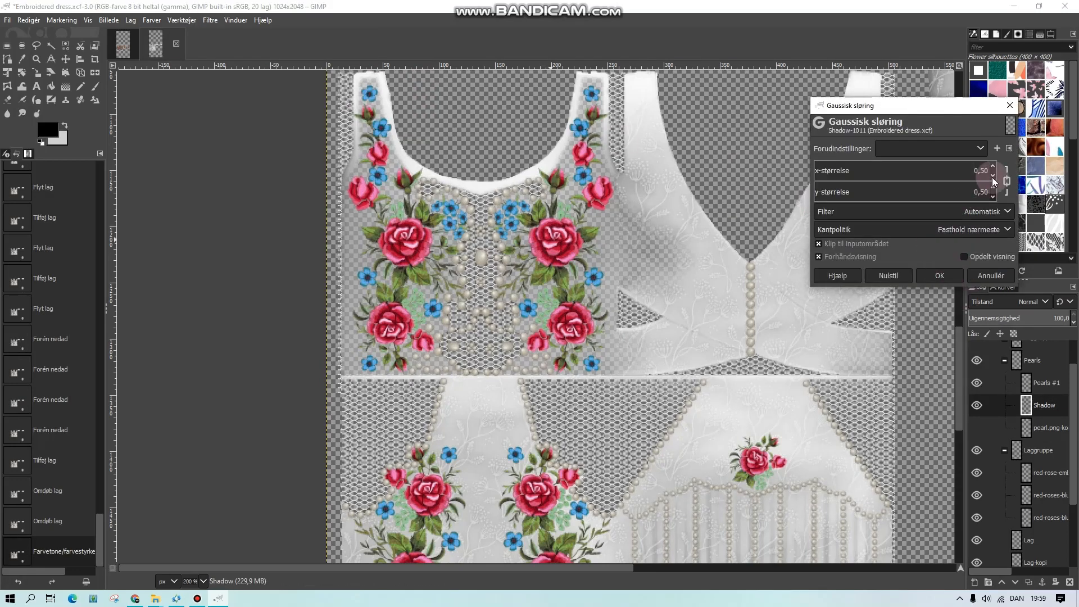
pyautogui.click(939, 275)
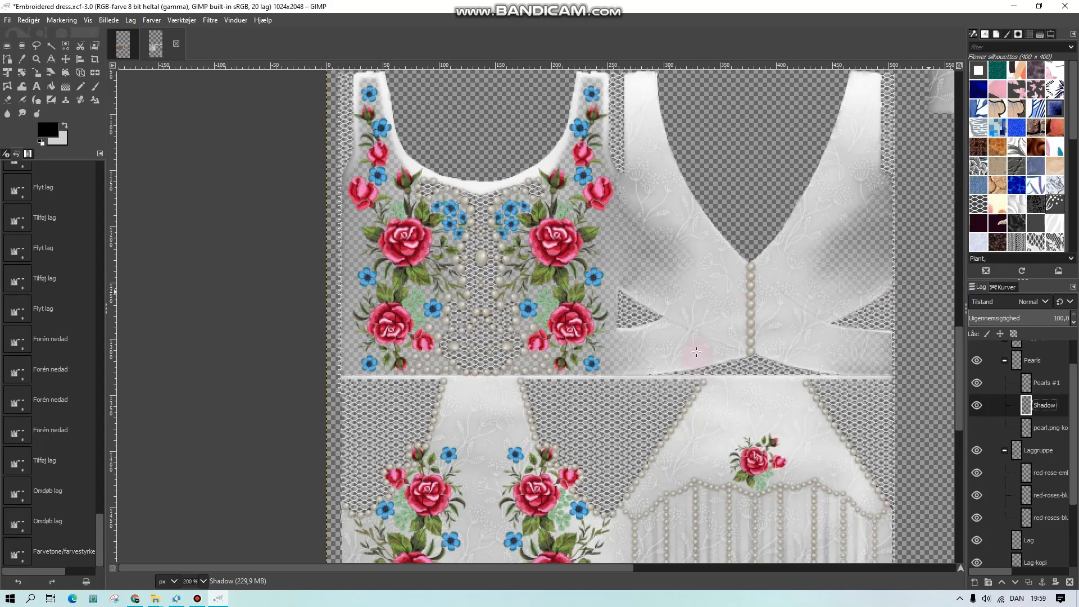
pyautogui.scroll(-3, 641, 341)
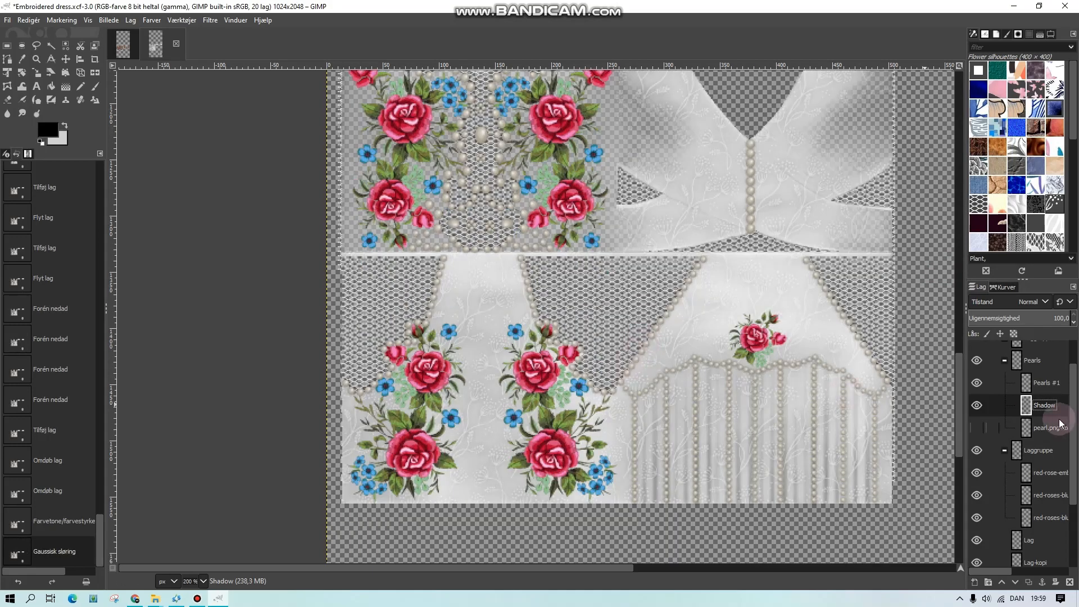
# - Delete the unused layer group above the Pearls group and make the topmost Embroidered dress layer visible
pyautogui.scroll(1, 1045, 404)
pyautogui.doubleClick(1004, 366)
pyautogui.click(1043, 368)
pyautogui.click(1069, 581)
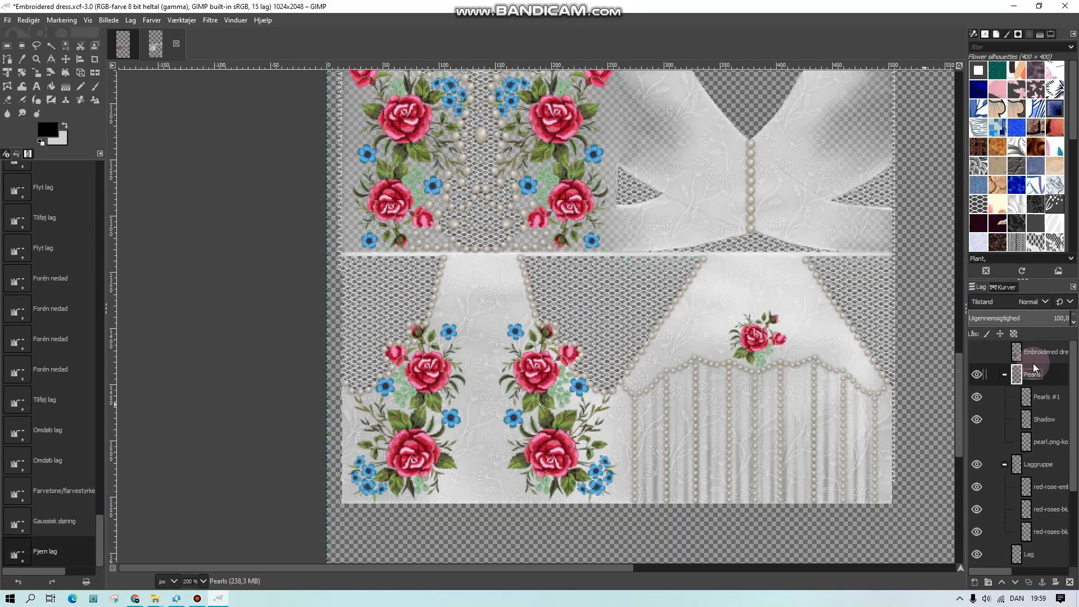
pyautogui.click(1033, 359)
pyautogui.click(976, 352)
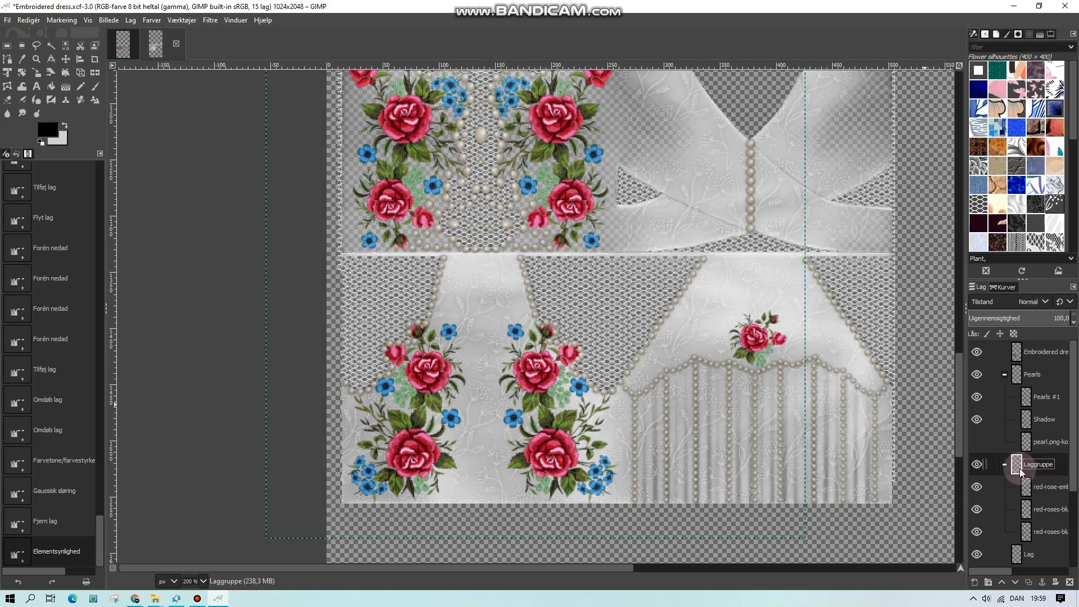
# - Merge the red rose embroidery layers down into a single layer and resize that layer to the image size
pyautogui.rightClick(1044, 486)
pyautogui.click(946, 214)
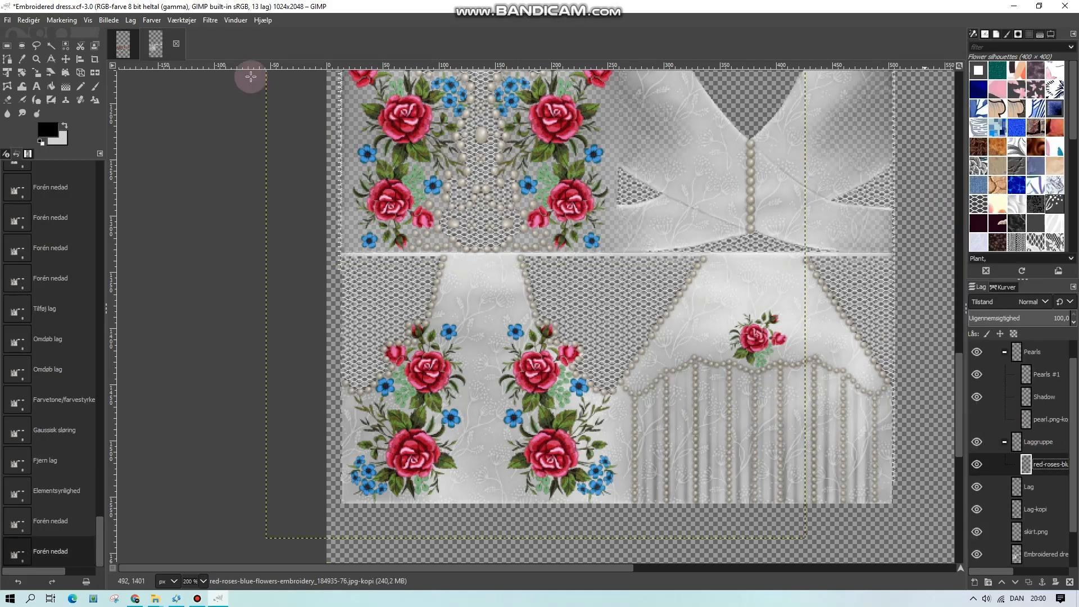
pyautogui.click(131, 20)
pyautogui.click(188, 214)
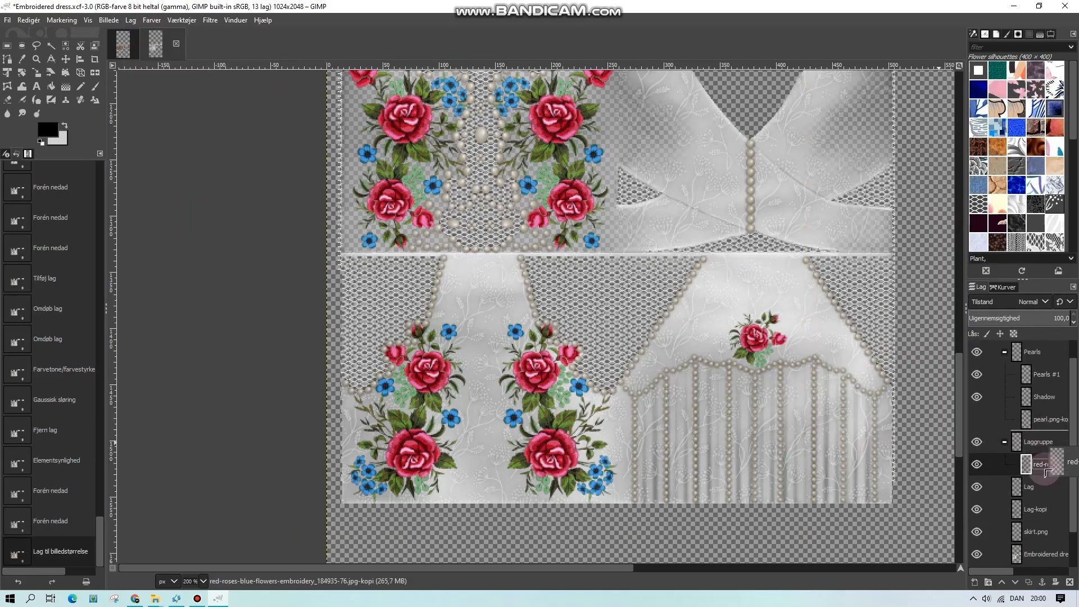
# - Move the merged rose layer out of its group and name it and the two layers below Embroidery, Flower pat and Flower shad
pyautogui.moveTo(1046, 472); pyautogui.dragTo(1043, 445)
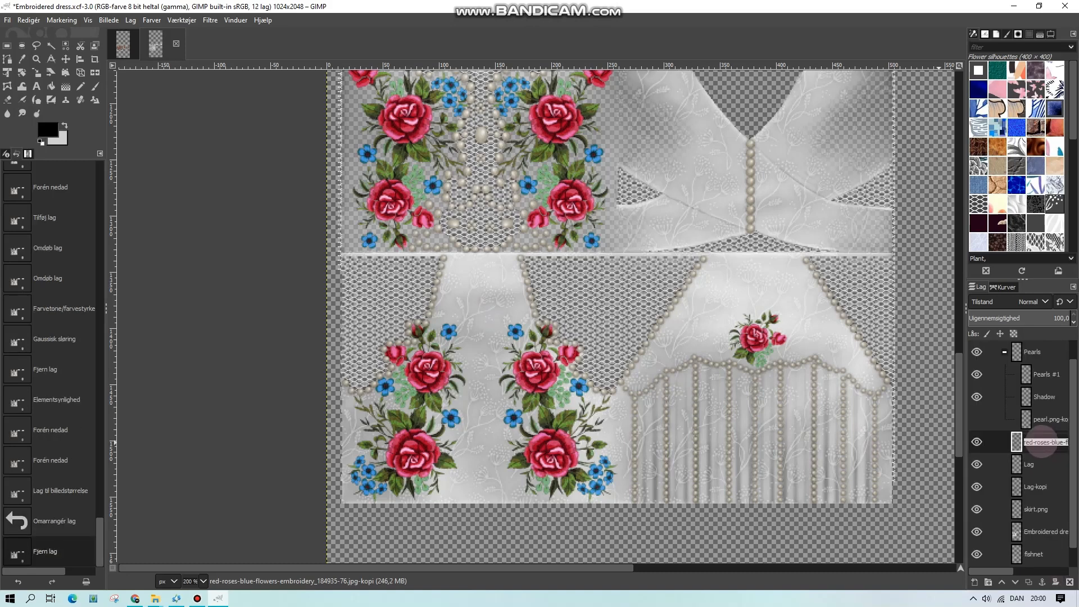
pyautogui.click(1041, 464)
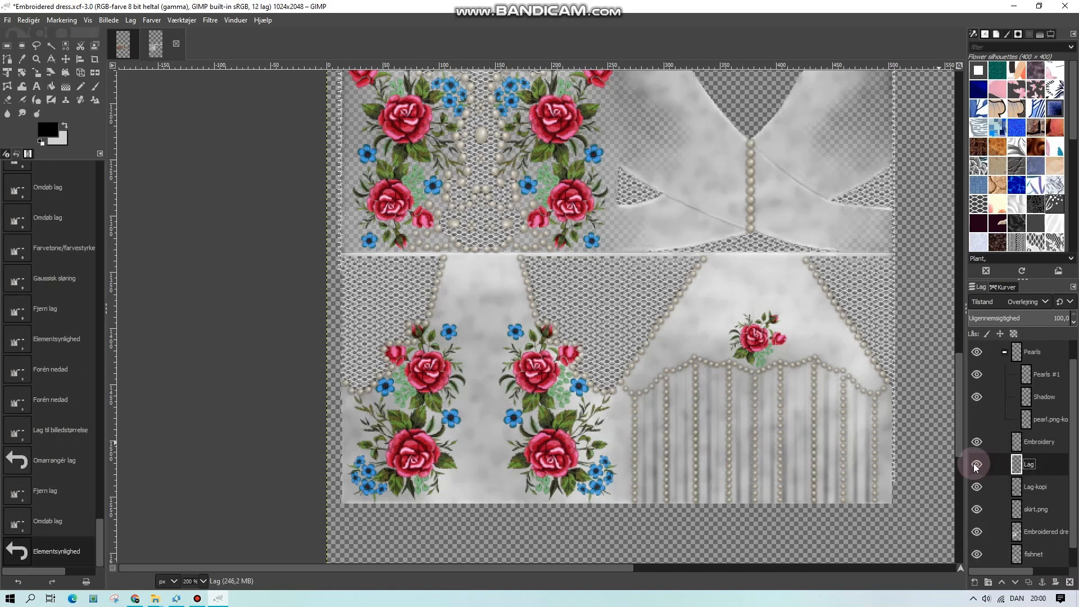
pyautogui.doubleClick(1041, 464)
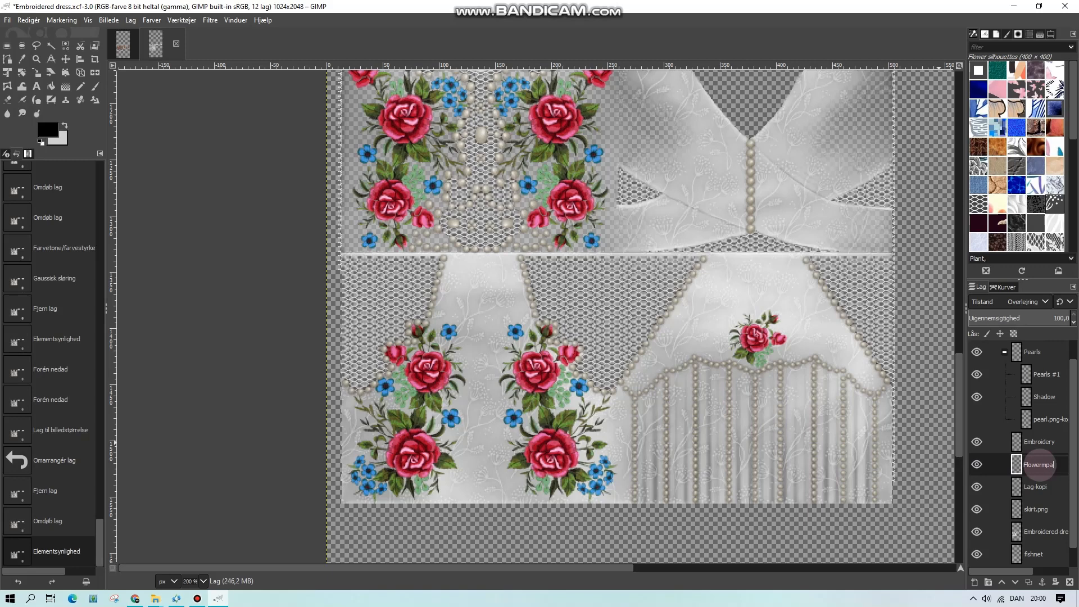
pyautogui.click(1041, 486)
pyautogui.click(978, 487)
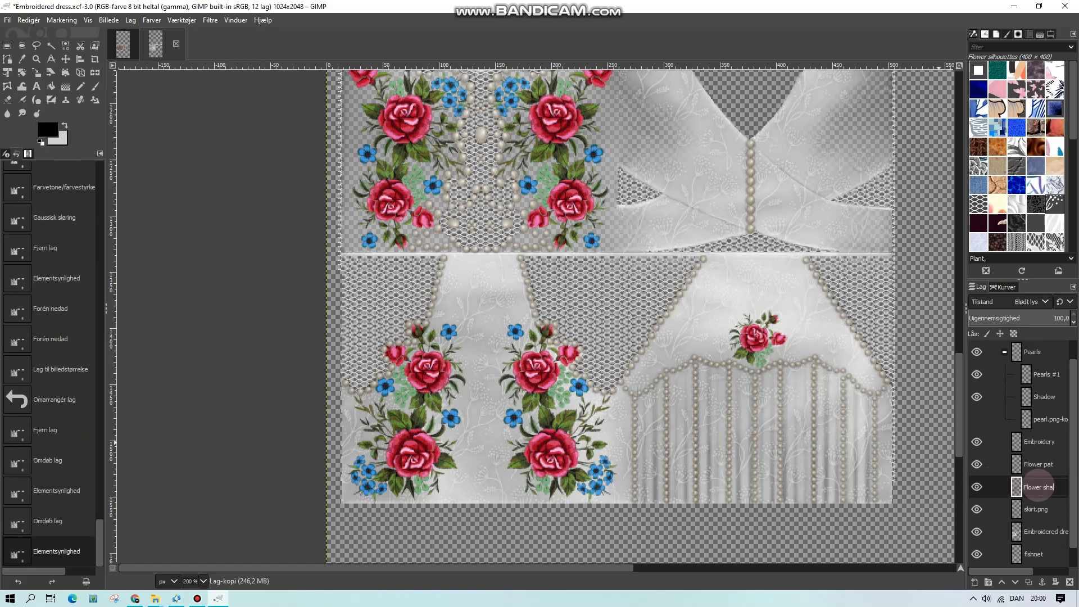
pyautogui.press('Return')
pyautogui.click(988, 582)
pyautogui.moveTo(1039, 502)
pyautogui.mouseDown()
pyautogui.moveTo(1041, 485)
pyautogui.moveTo(1052, 490)
pyautogui.moveTo(1043, 521)
pyautogui.moveTo(1036, 499)
pyautogui.mouseUp()
pyautogui.click(1038, 441)
pyautogui.click(1069, 582)
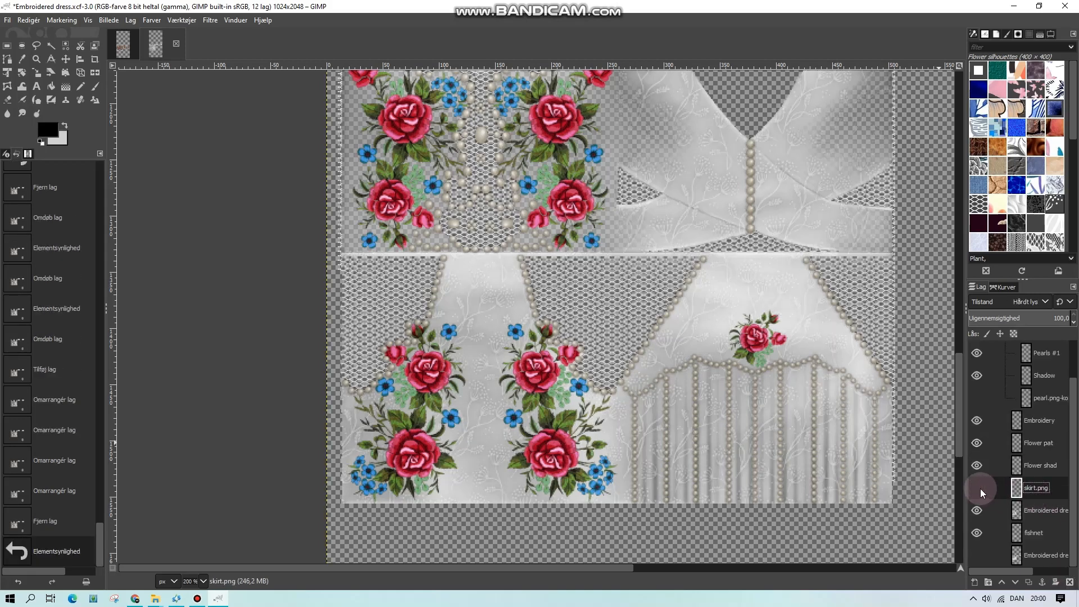
# - Merge the skirt.png layer down into the Embroidered dress layer below it and rename the result Dress
pyautogui.click(977, 487)
pyautogui.click(977, 487)
pyautogui.rightClick(1037, 487)
pyautogui.click(909, 225)
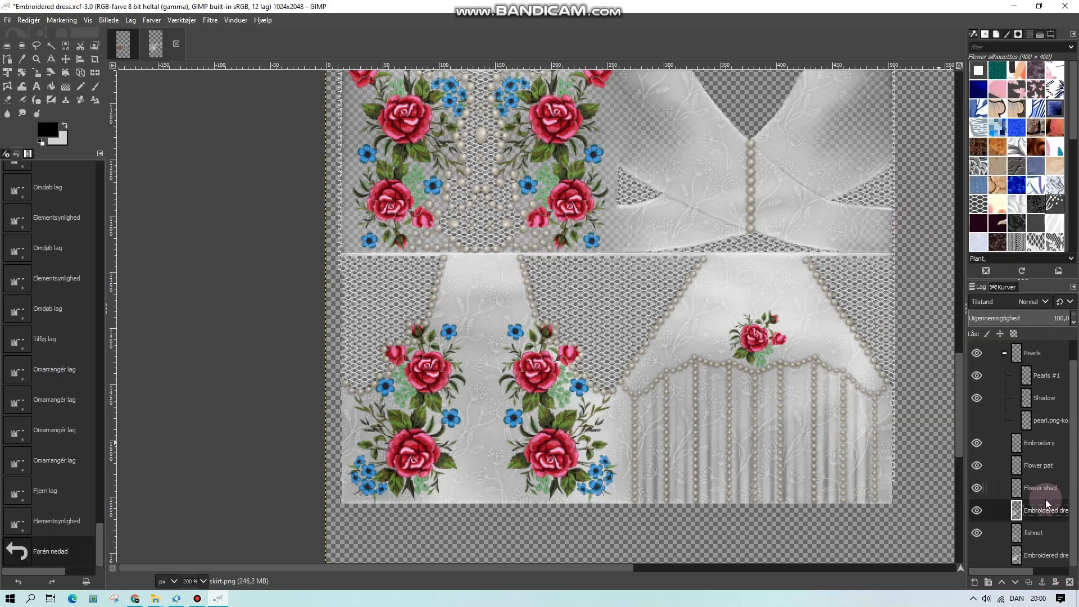
pyautogui.press('Return')
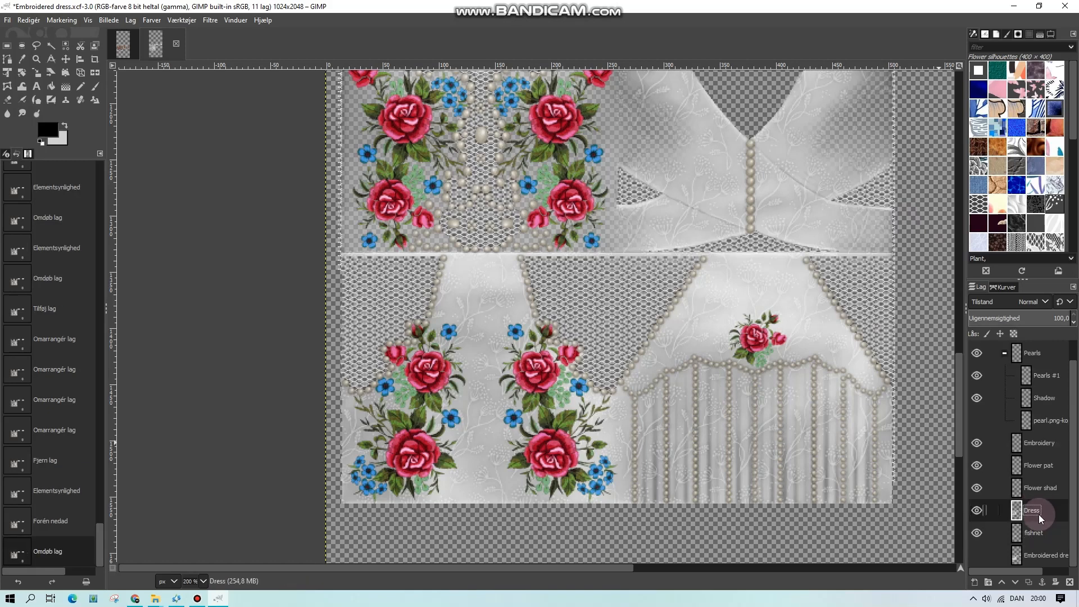
# - Duplicate the Embroidery layer, place the copy beneath the original and rename it Embroidery shadi
pyautogui.rightClick(1034, 443)
pyautogui.click(916, 155)
pyautogui.moveTo(1040, 442); pyautogui.dragTo(1053, 470)
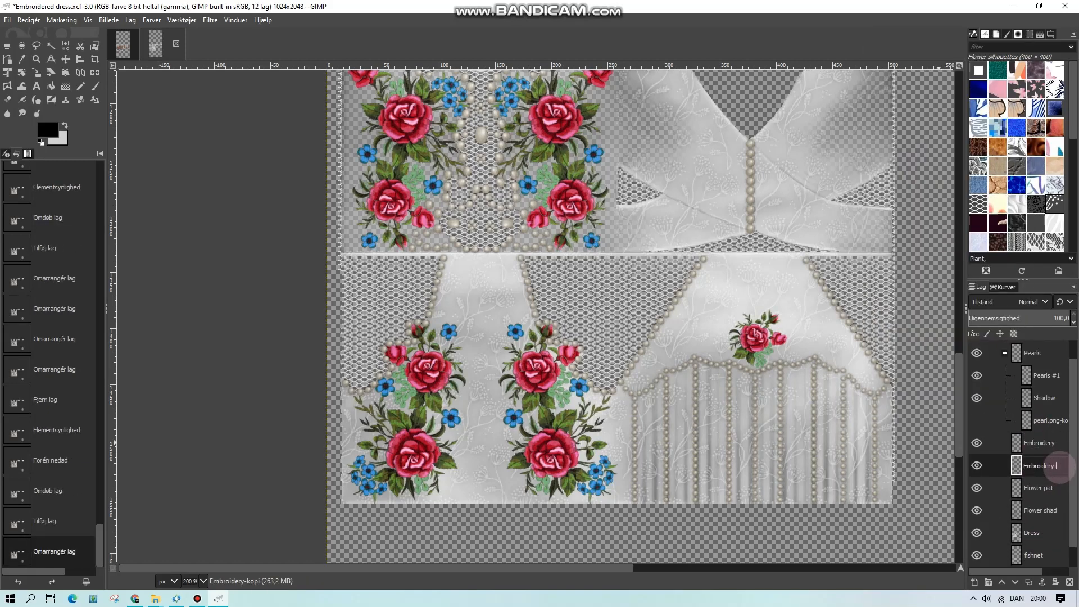
pyautogui.press('Return')
# - Darken the embroidery shadow layer with the Hue-Chroma adjustment
pyautogui.click(152, 20)
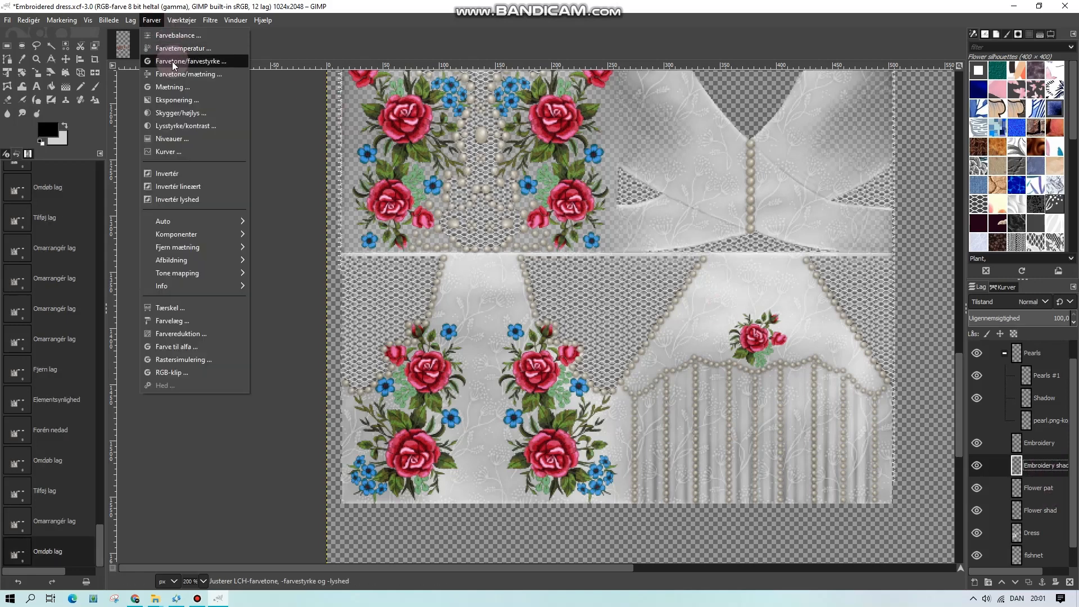
pyautogui.click(180, 57)
pyautogui.click(924, 253)
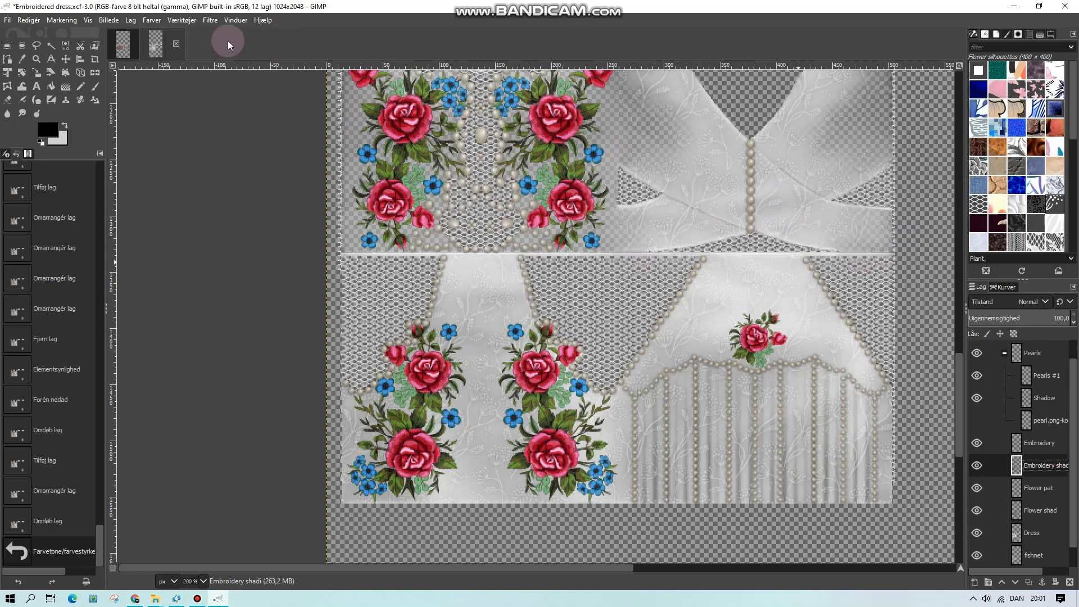
# - Apply a Gaussian blur of 1.00 in both directions to the embroidery shadow layer
pyautogui.click(211, 19)
pyautogui.moveTo(261, 100)
pyautogui.click(405, 113)
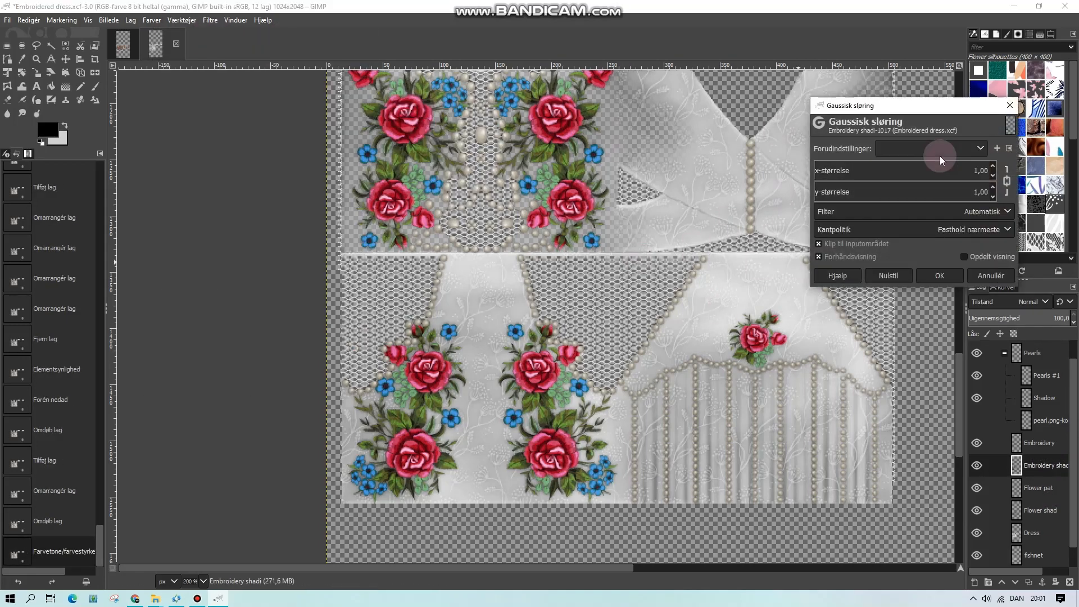
pyautogui.click(992, 176)
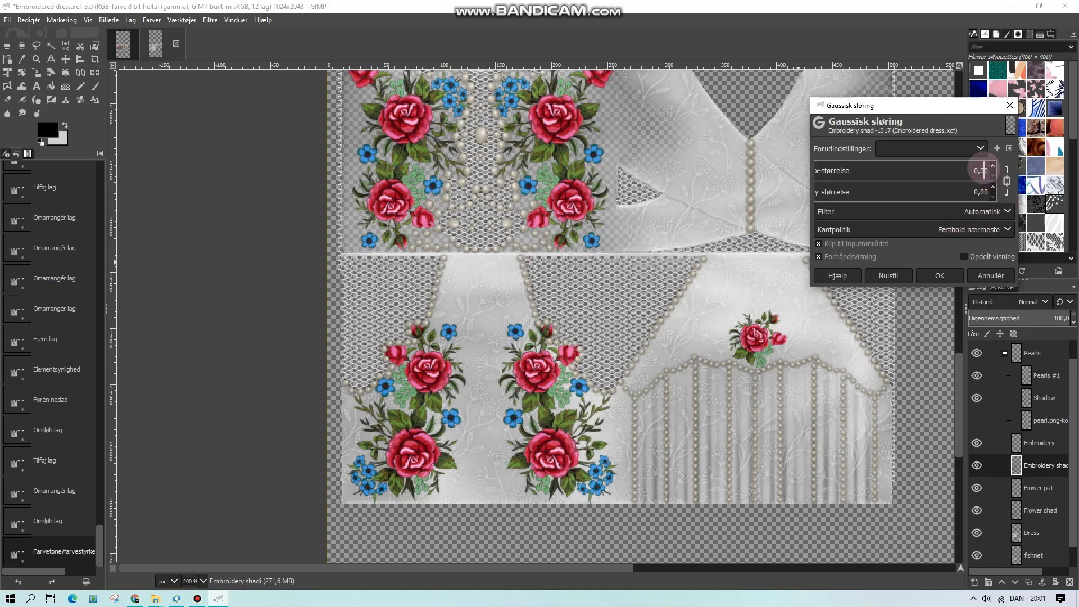
pyautogui.click(854, 256)
pyautogui.click(992, 166)
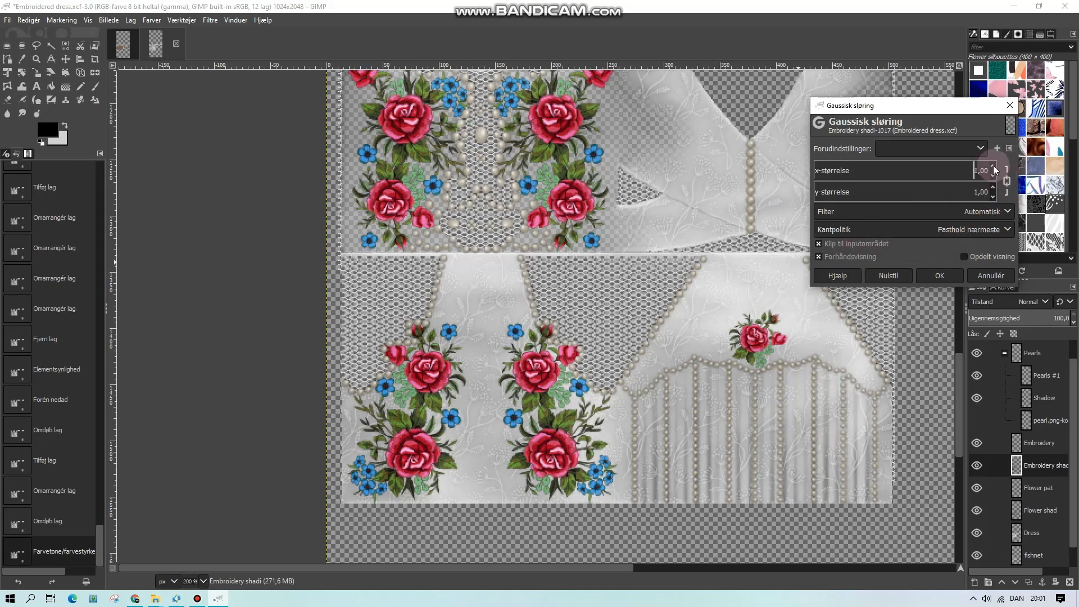
pyautogui.click(936, 276)
# - Clear the image's undo history and look over the whole dress texture at 100 % zoom
pyautogui.click(203, 581)
pyautogui.click(200, 535)
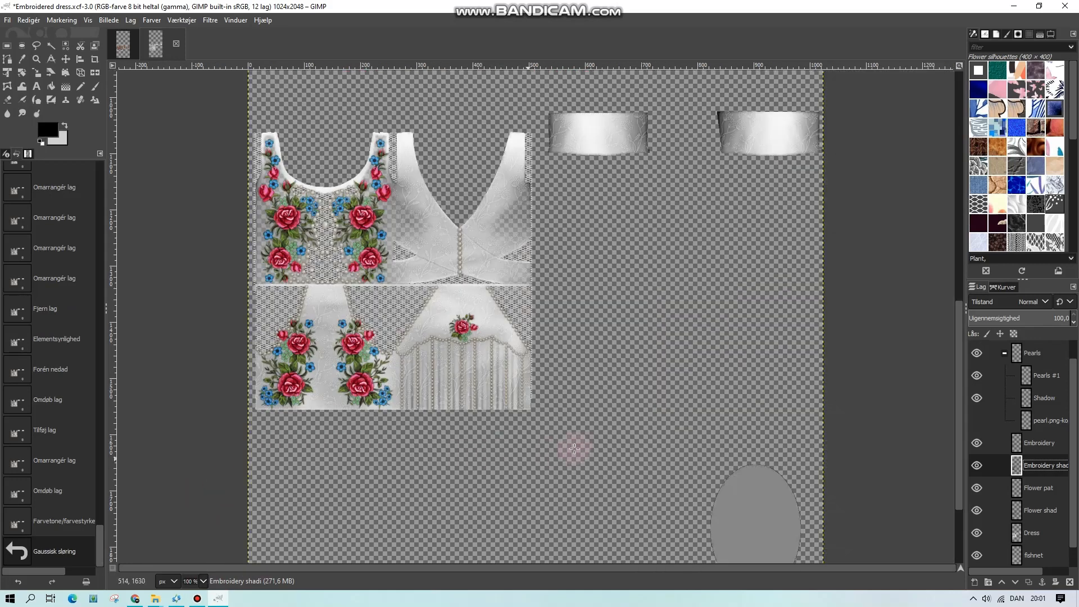
pyautogui.click(86, 581)
pyautogui.click(541, 357)
pyautogui.scroll(-4, 541, 357)
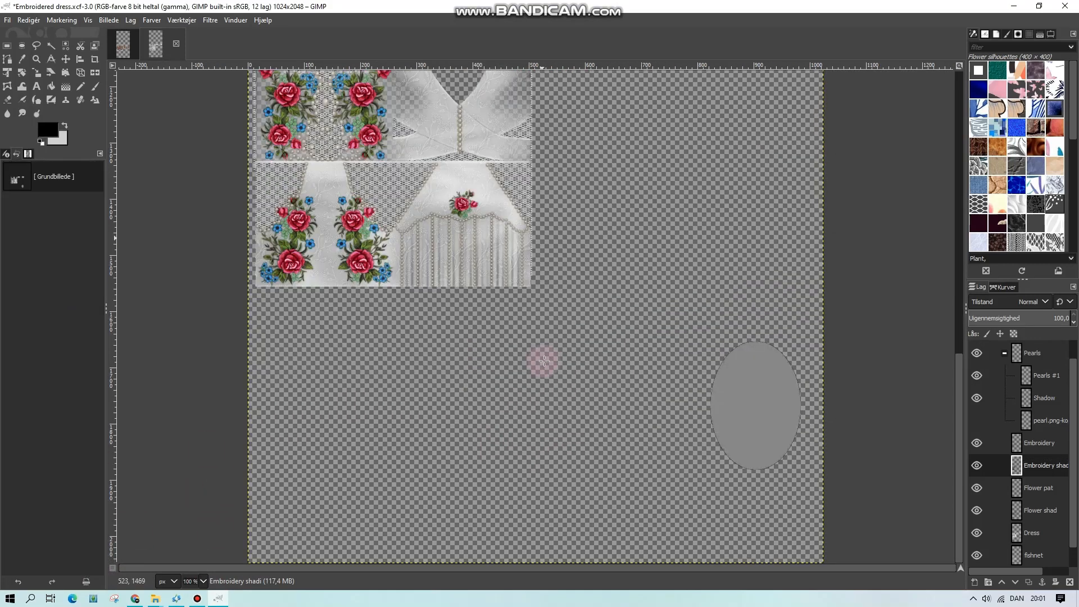
pyautogui.scroll(4, 945, 515)
# - Save the Embroidered dress.xcf project and export the updated dress texture
pyautogui.click(8, 20)
pyautogui.click(25, 122)
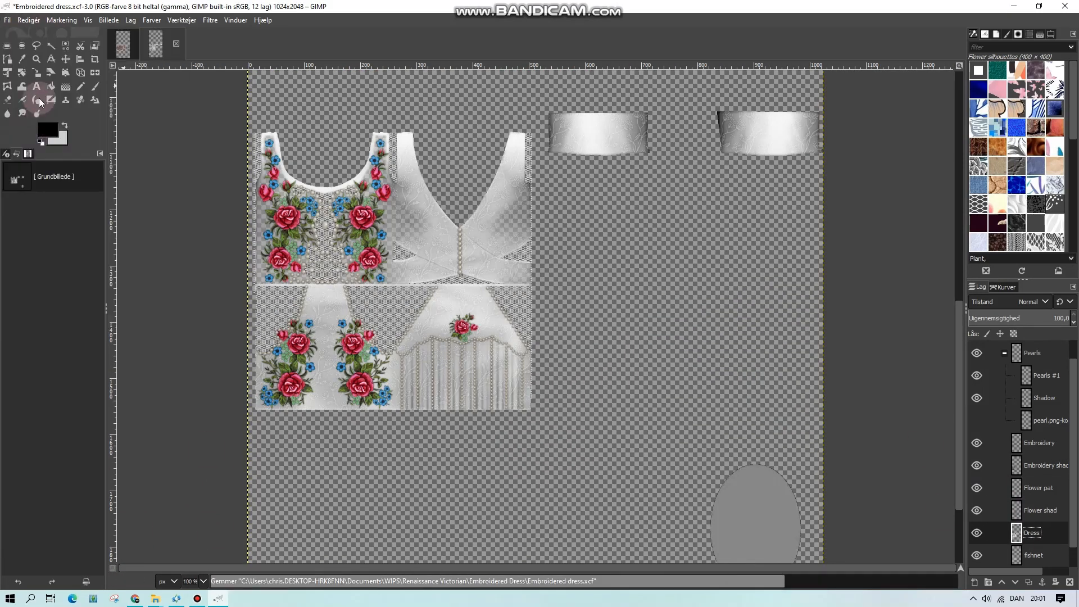
pyautogui.click(8, 20)
pyautogui.click(183, 320)
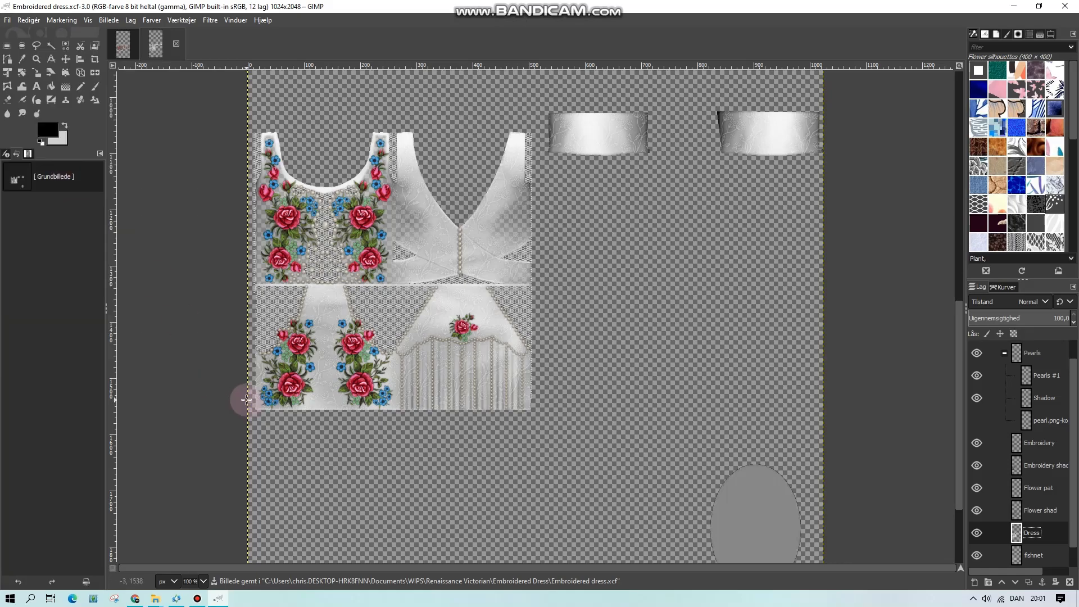
# - Switch to Sims 4 Studio, import the updated texture as the diffuse map, check it on the model and save the package
pyautogui.click(177, 598)
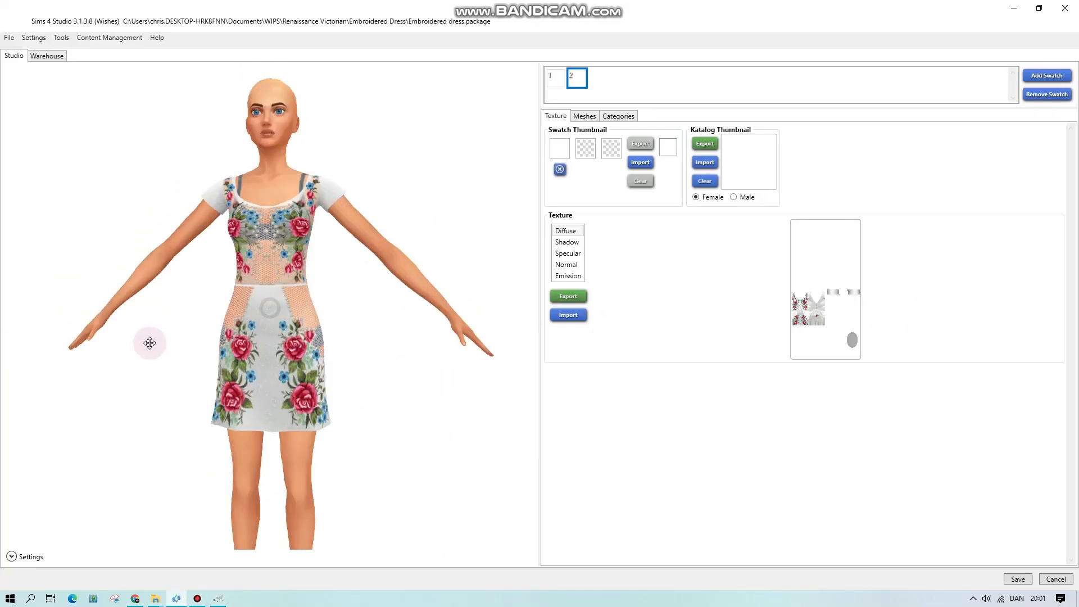
pyautogui.click(566, 316)
pyautogui.doubleClick(189, 116)
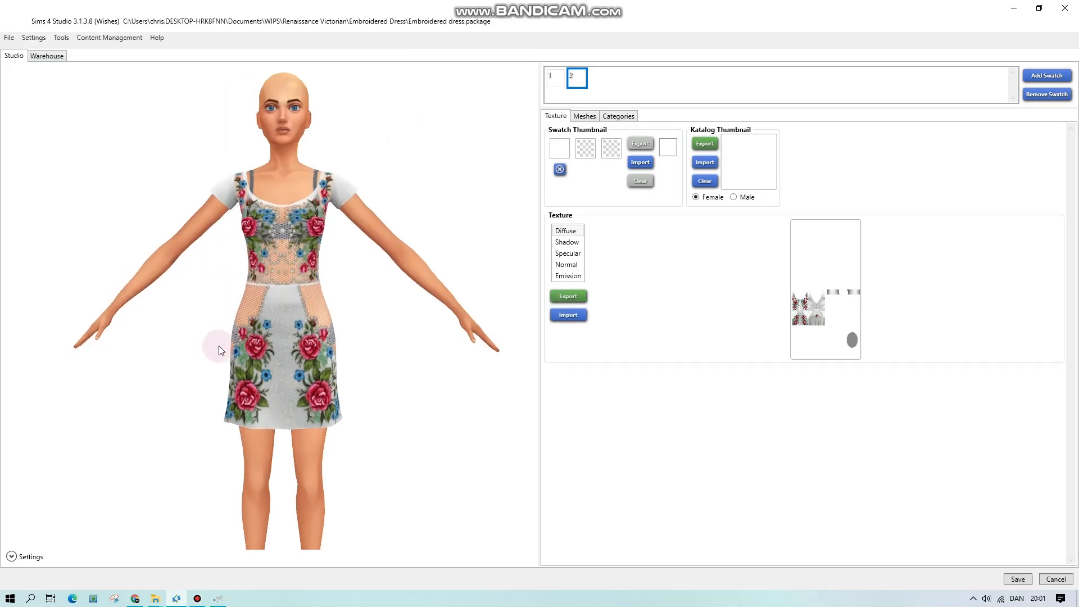
pyautogui.moveTo(218, 345); pyautogui.dragTo(180, 373)
pyautogui.scroll(3, 222, 366)
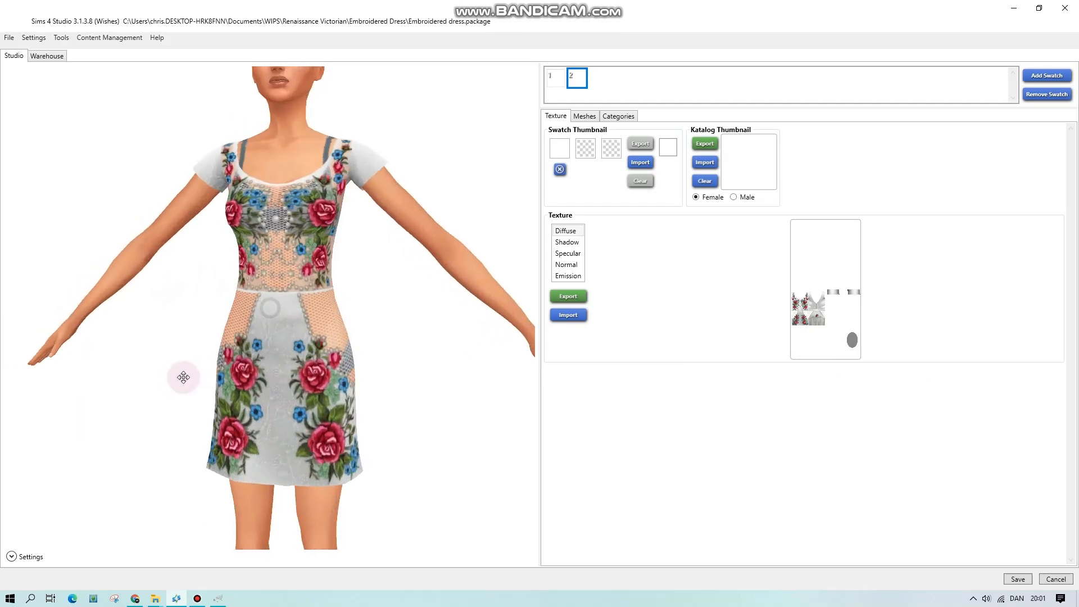
pyautogui.scroll(-3, 321, 396)
pyautogui.hotkey('ctrl', 's')
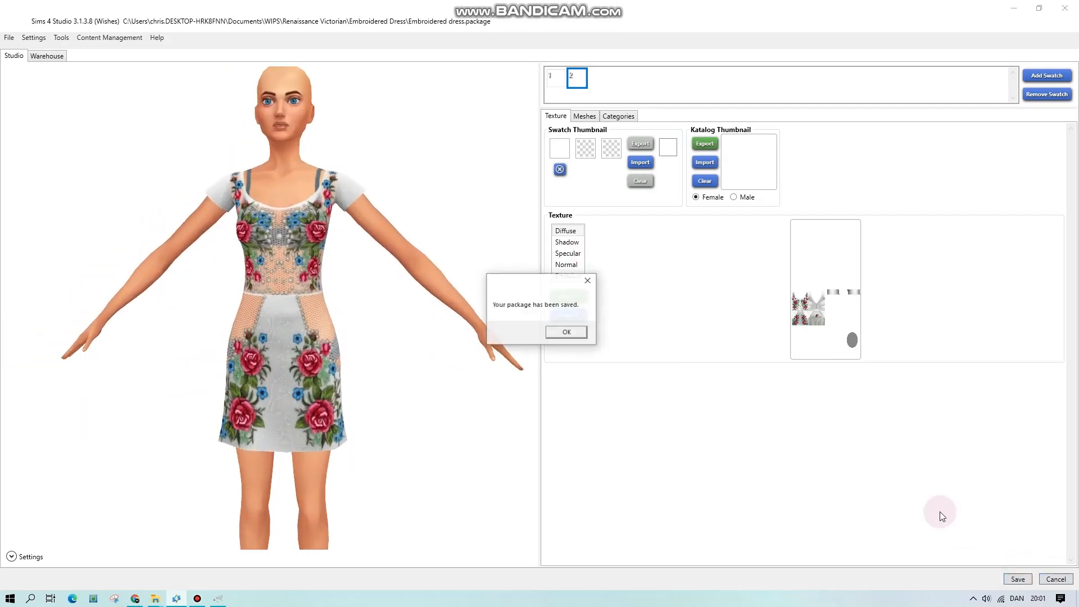
pyautogui.press('Return')
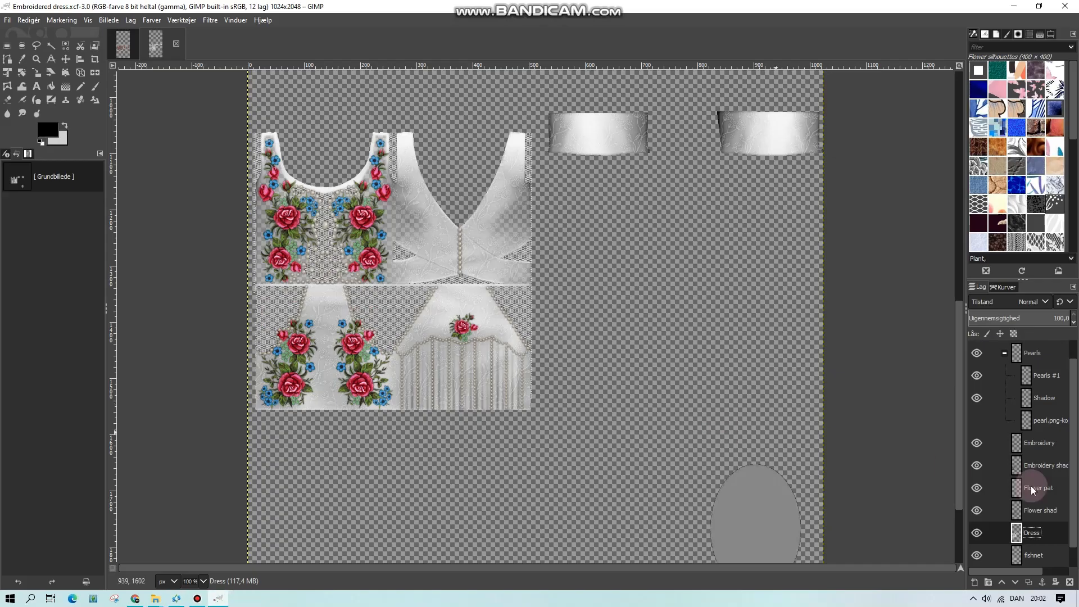
# - Return to GIMP and colorize the Dress layer in a muted teal
pyautogui.doubleClick(1041, 511)
pyautogui.click(197, 488)
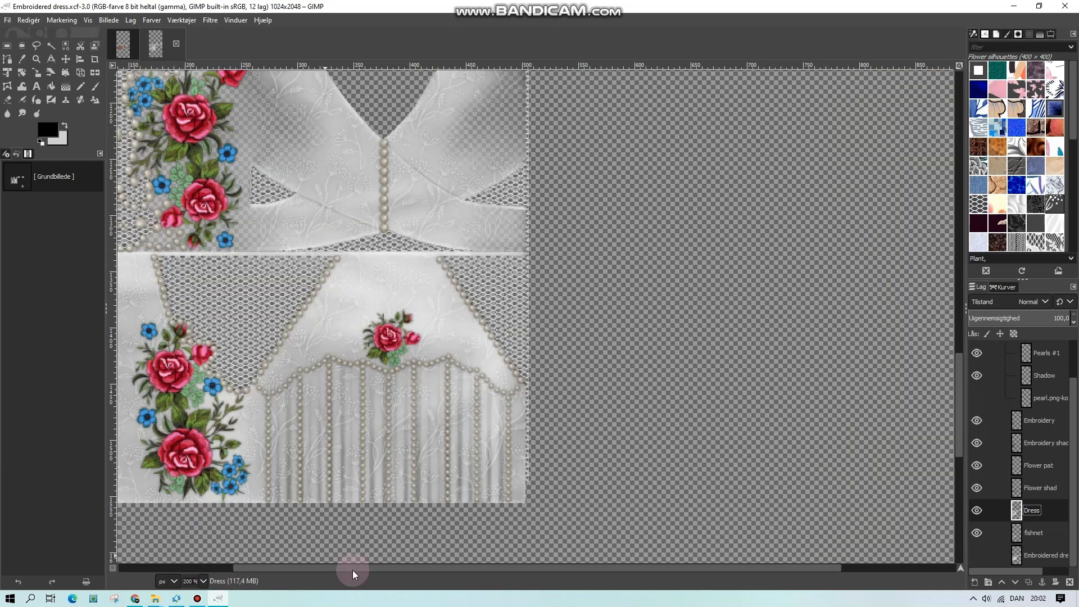
pyautogui.click(152, 20)
pyautogui.click(178, 322)
pyautogui.click(883, 233)
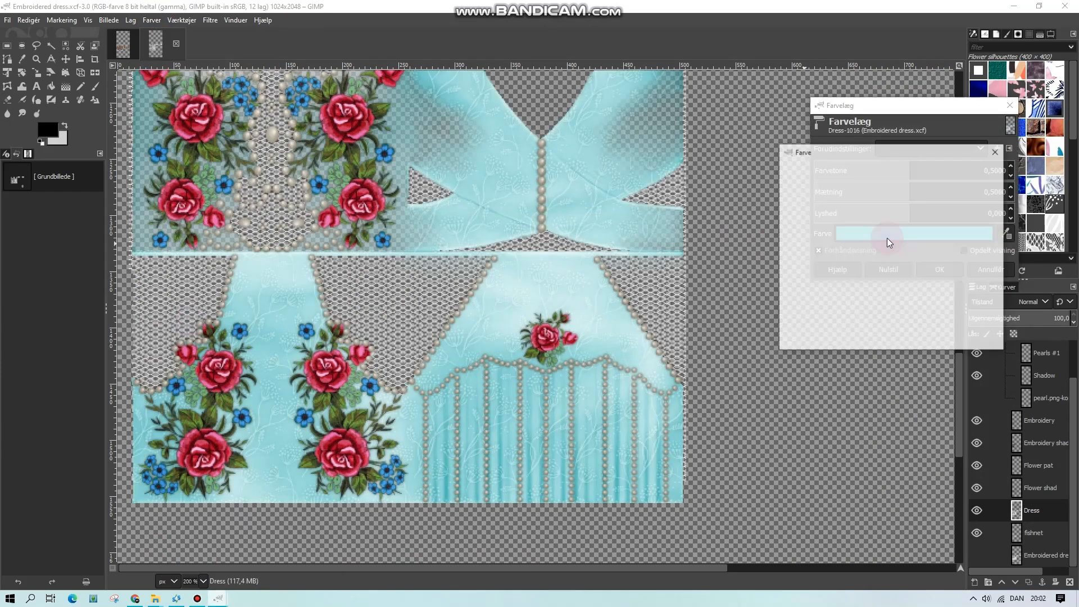
pyautogui.moveTo(832, 228); pyautogui.dragTo(811, 242)
pyautogui.scroll(1, 712, 269)
pyautogui.click(929, 336)
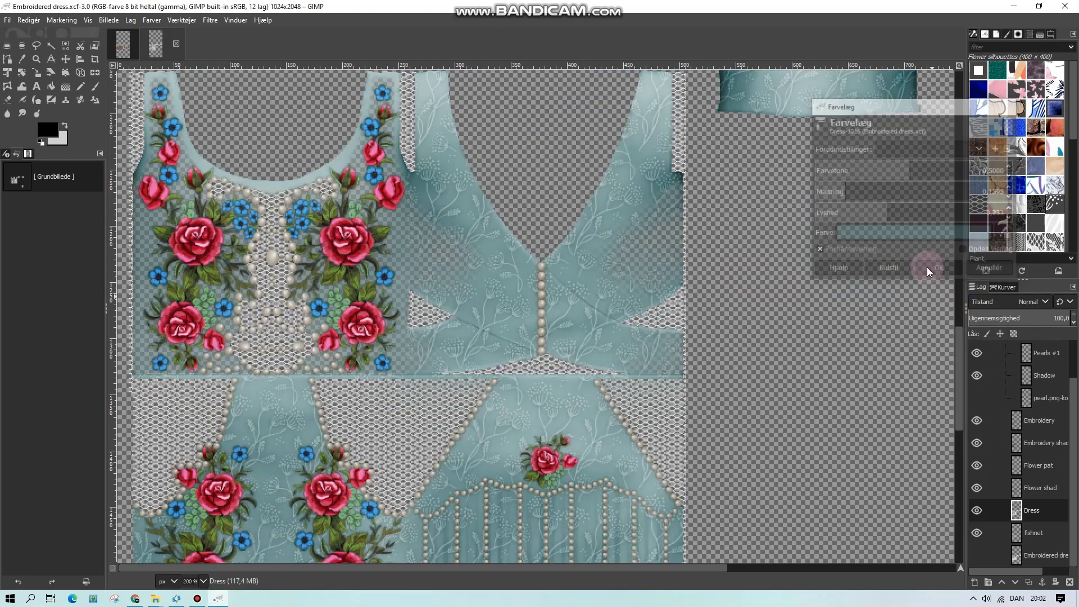
pyautogui.click(926, 267)
# - Colorize the fishnet layer in a muted brown with hue 0.0808, saturation 0.1331 and lightness -0.189
pyautogui.click(1034, 533)
pyautogui.click(151, 20)
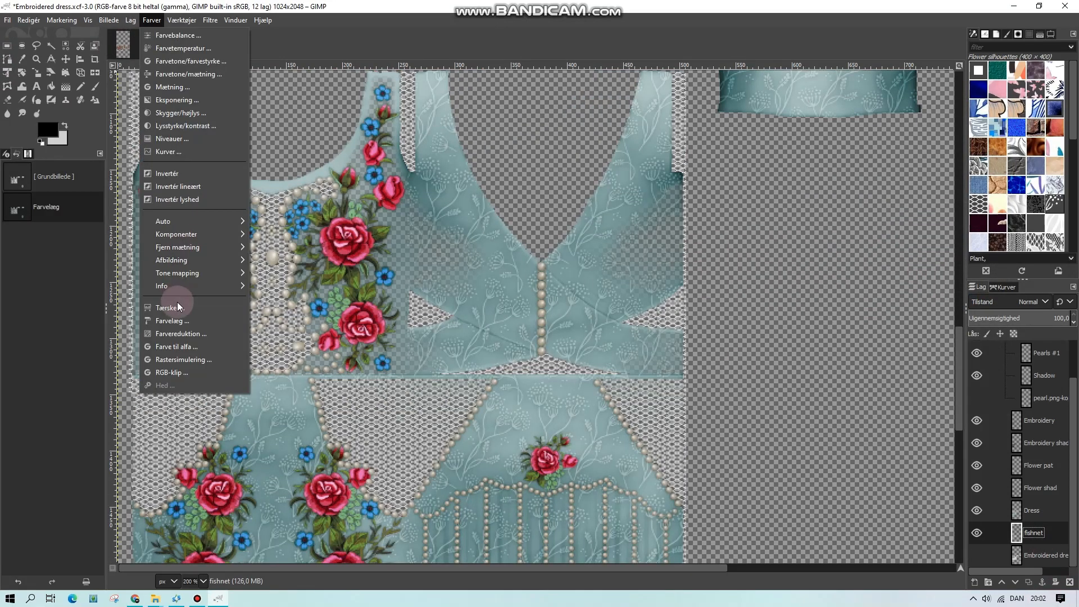
pyautogui.click(177, 301)
pyautogui.click(871, 241)
pyautogui.moveTo(846, 194); pyautogui.dragTo(912, 235)
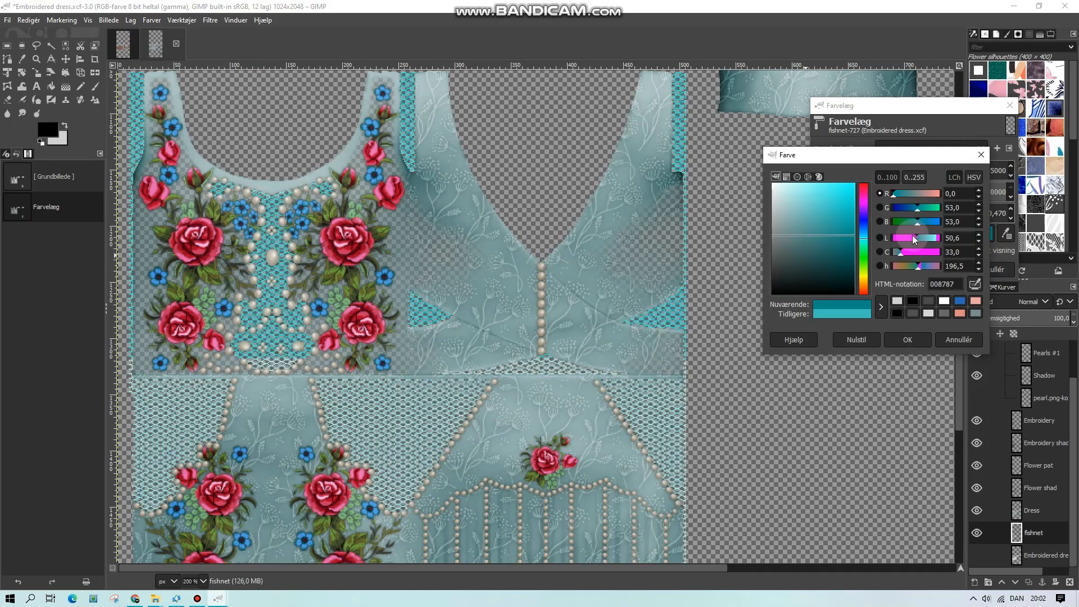
pyautogui.moveTo(864, 184); pyautogui.dragTo(871, 277)
pyautogui.moveTo(801, 241)
pyautogui.mouseDown()
pyautogui.moveTo(783, 235)
pyautogui.moveTo(788, 244)
pyautogui.moveTo(793, 231)
pyautogui.moveTo(792, 242)
pyautogui.mouseUp()
pyautogui.click(907, 339)
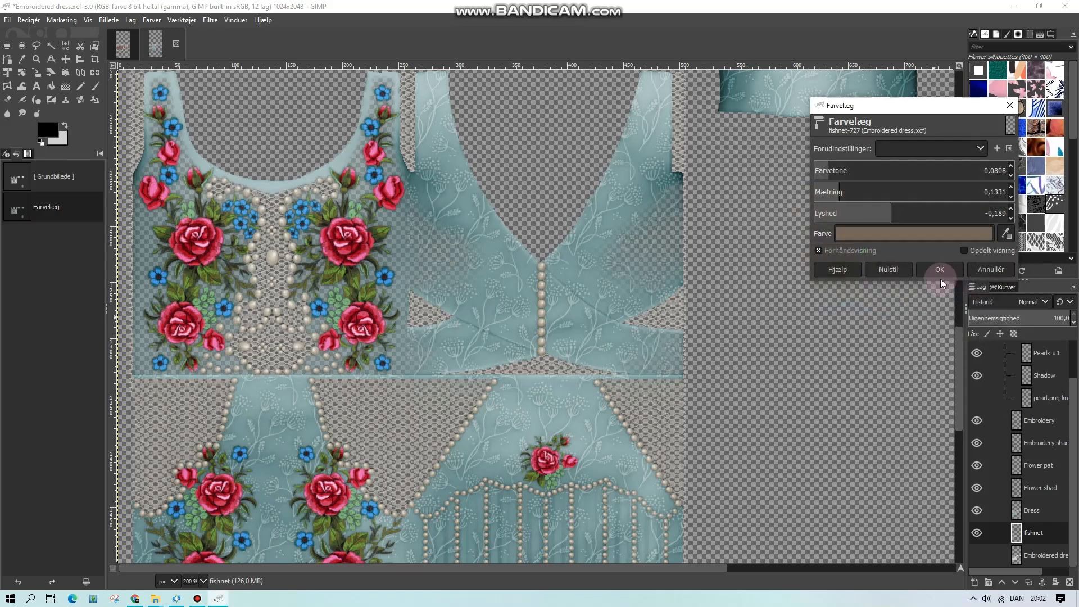
pyautogui.click(940, 275)
# - Export the recoloured texture, switch to Sims 4 Studio and import Embroidered dress as the diffuse texture of swatch 3
pyautogui.click(8, 21)
pyautogui.click(82, 182)
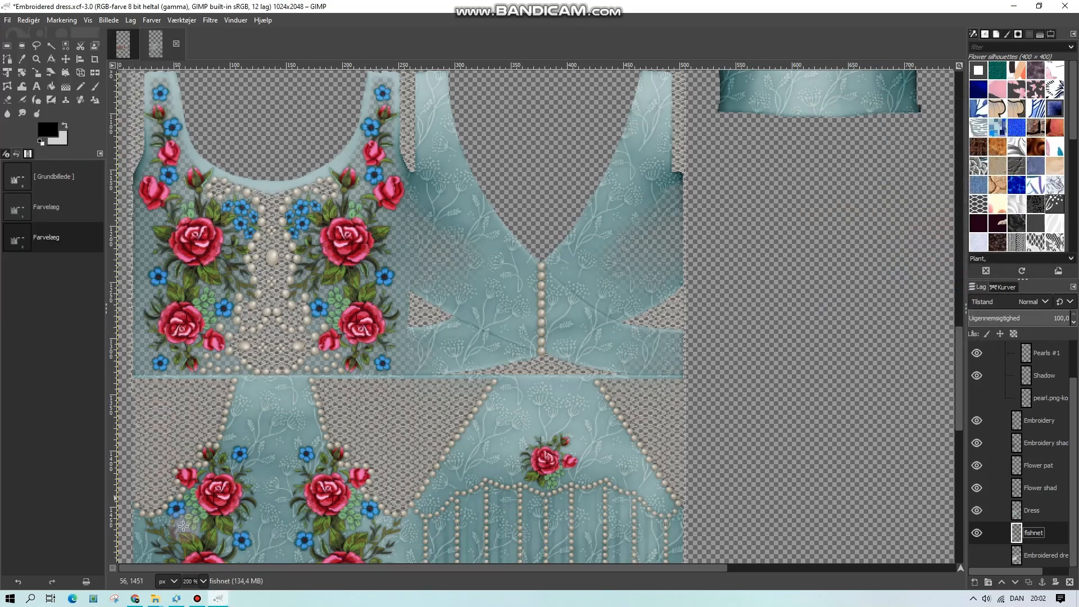
pyautogui.click(197, 597)
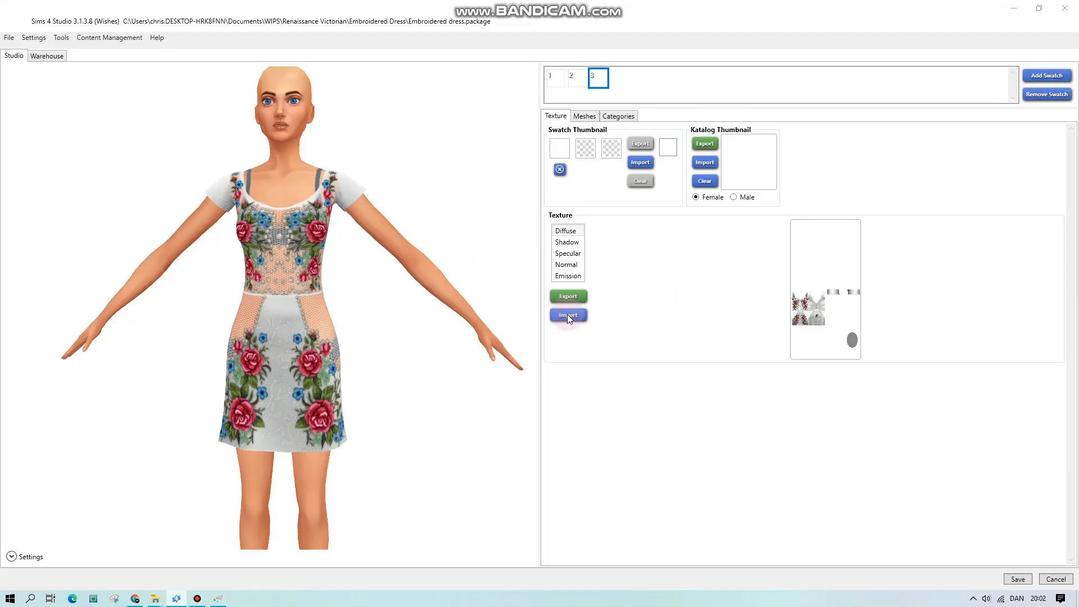
pyautogui.click(568, 315)
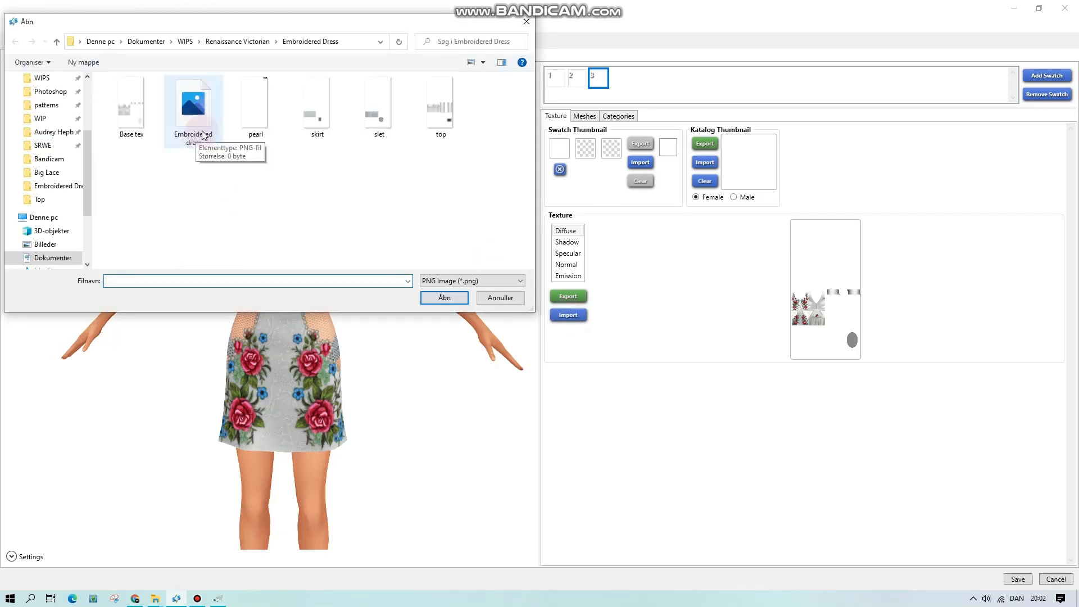
pyautogui.doubleClick(193, 113)
# - Set swatch 3's thumbnail colour to a muted teal and inspect the teal dress on the model from several angles
pyautogui.click(560, 149)
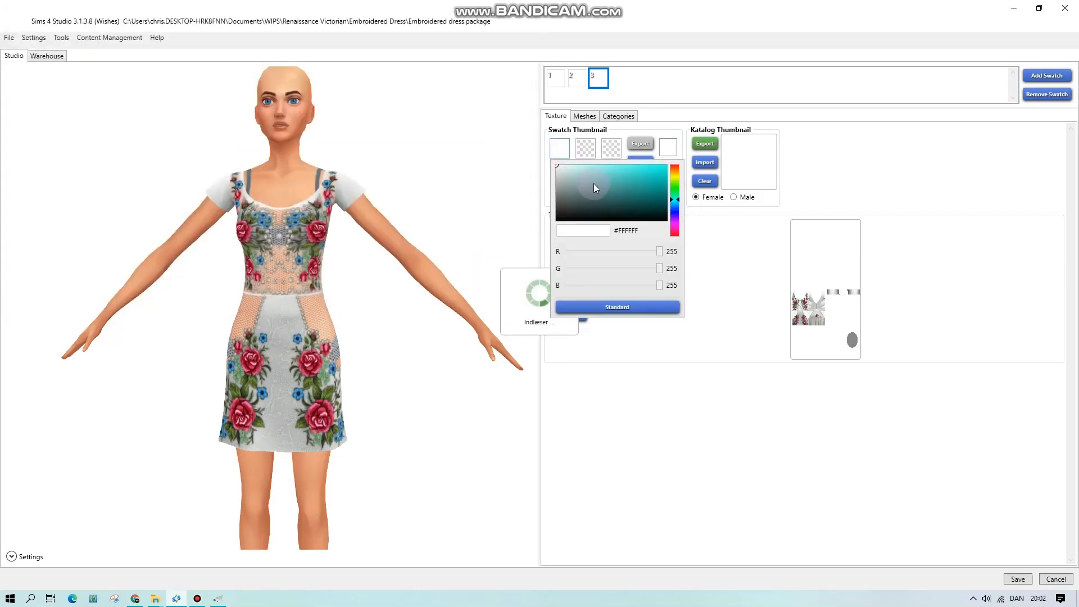
pyautogui.moveTo(593, 183)
pyautogui.mouseDown()
pyautogui.moveTo(586, 173)
pyautogui.moveTo(592, 184)
pyautogui.mouseUp()
pyautogui.click(313, 305)
pyautogui.scroll(3, 293, 309)
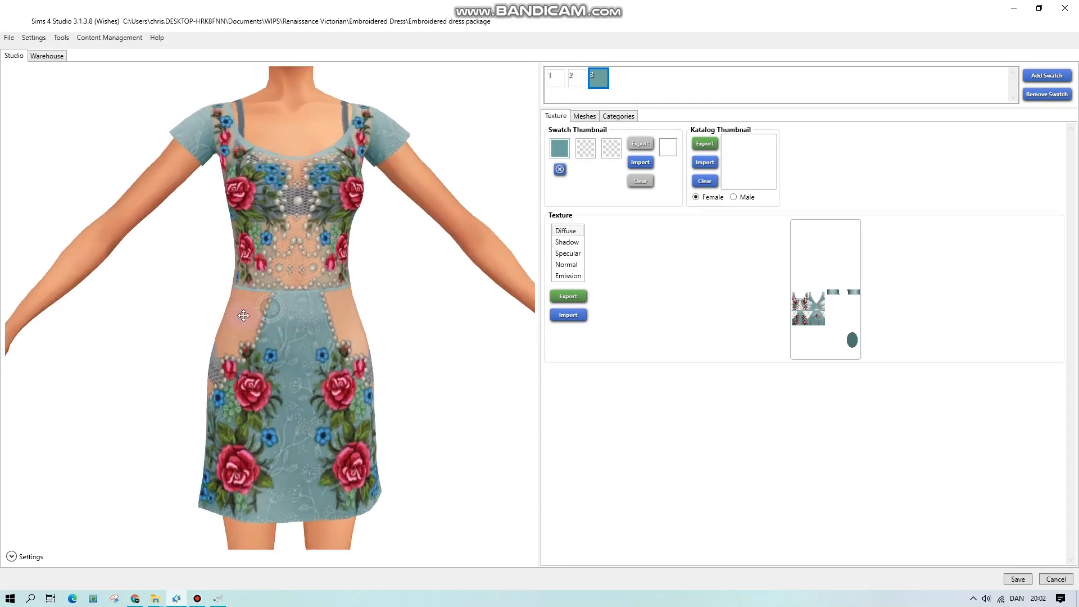
pyautogui.moveTo(243, 315); pyautogui.dragTo(205, 309)
pyautogui.scroll(-2, 283, 384)
pyautogui.moveTo(331, 387); pyautogui.dragTo(233, 365)
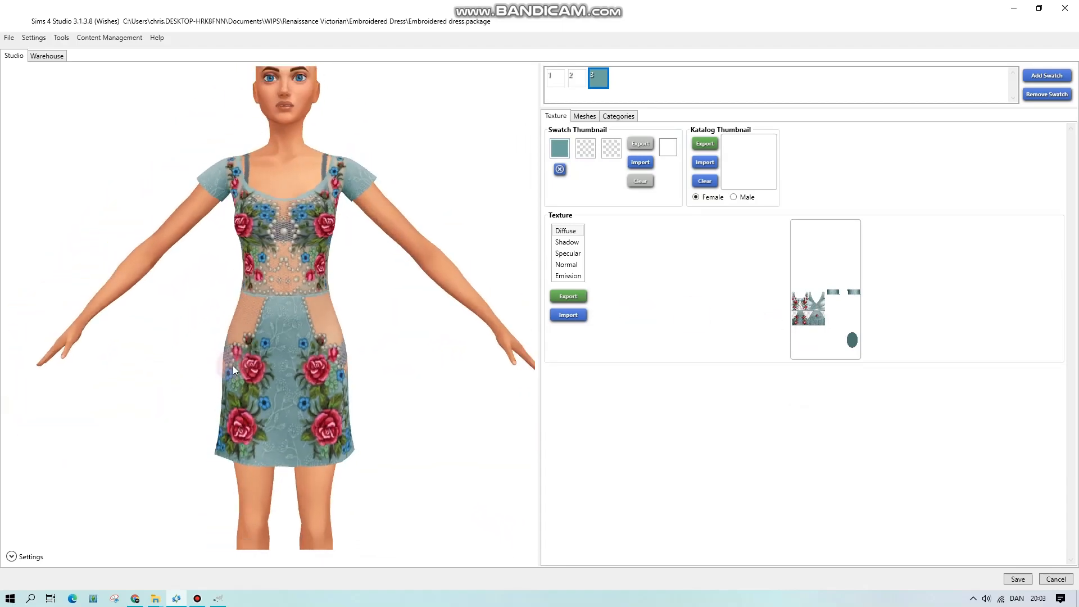
pyautogui.scroll(-2, 233, 365)
pyautogui.moveTo(396, 436); pyautogui.dragTo(265, 451)
pyautogui.scroll(3, 264, 451)
# - Return to GIMP and revert the dress texture to its base image state in the undo history
pyautogui.click(221, 598)
pyautogui.scroll(3, 362, 364)
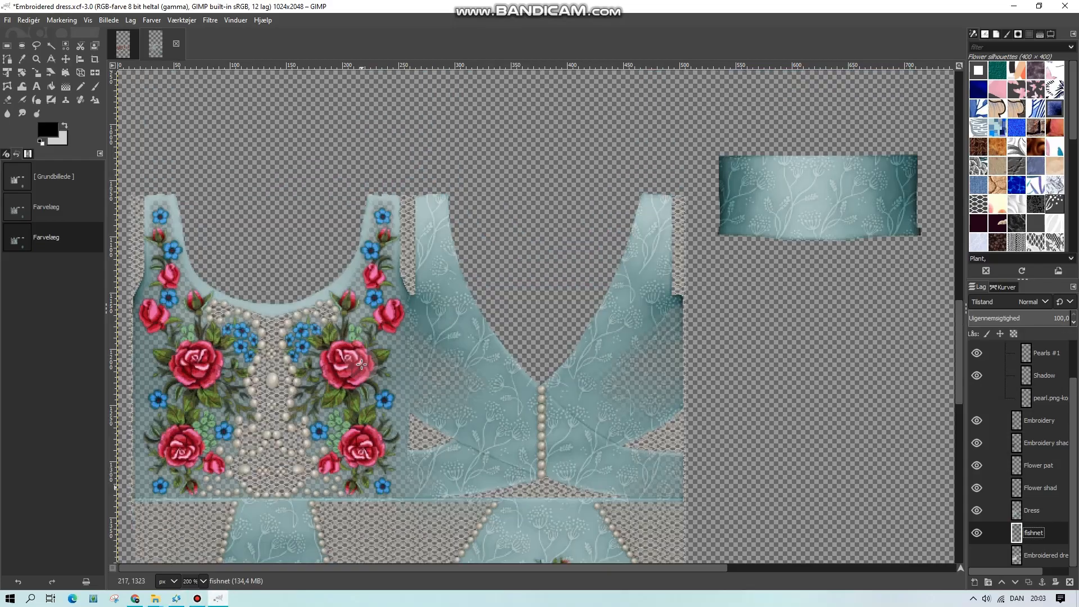
pyautogui.scroll(-4, 361, 364)
pyautogui.scroll(2, 362, 364)
pyautogui.click(49, 178)
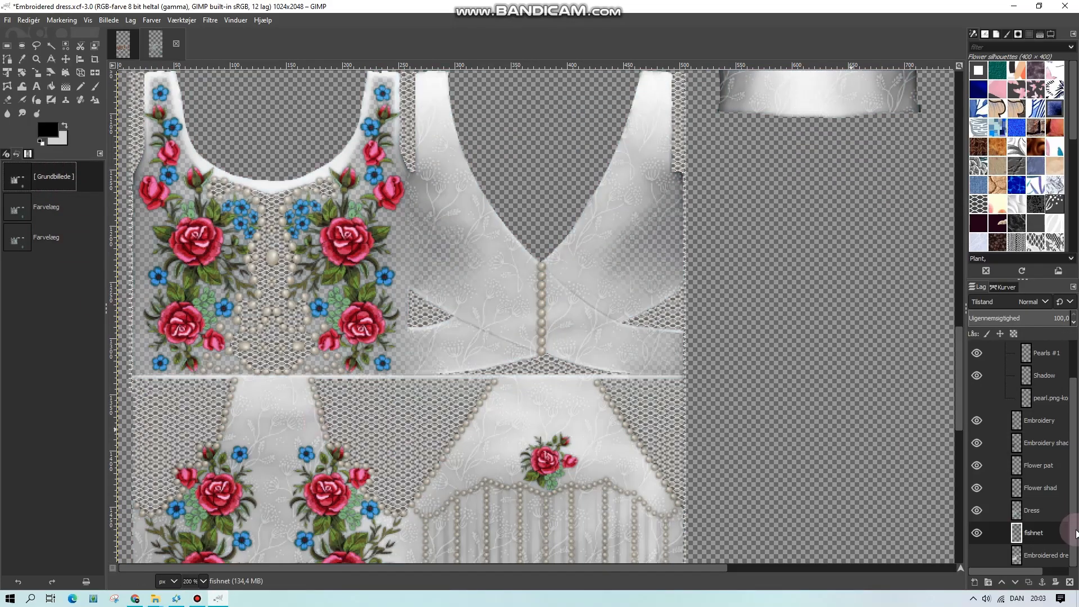
# - Colorize the Dress layer in a dark plum, colour 502640
pyautogui.click(1037, 509)
pyautogui.click(157, 21)
pyautogui.click(185, 325)
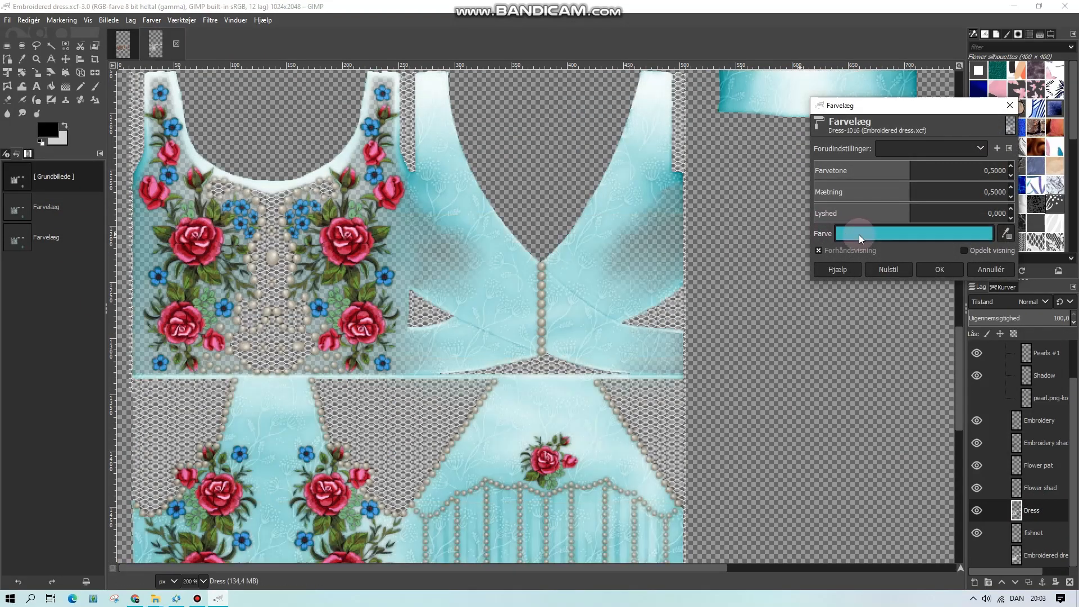
pyautogui.click(858, 234)
pyautogui.click(798, 239)
pyautogui.moveTo(796, 239); pyautogui.dragTo(803, 253)
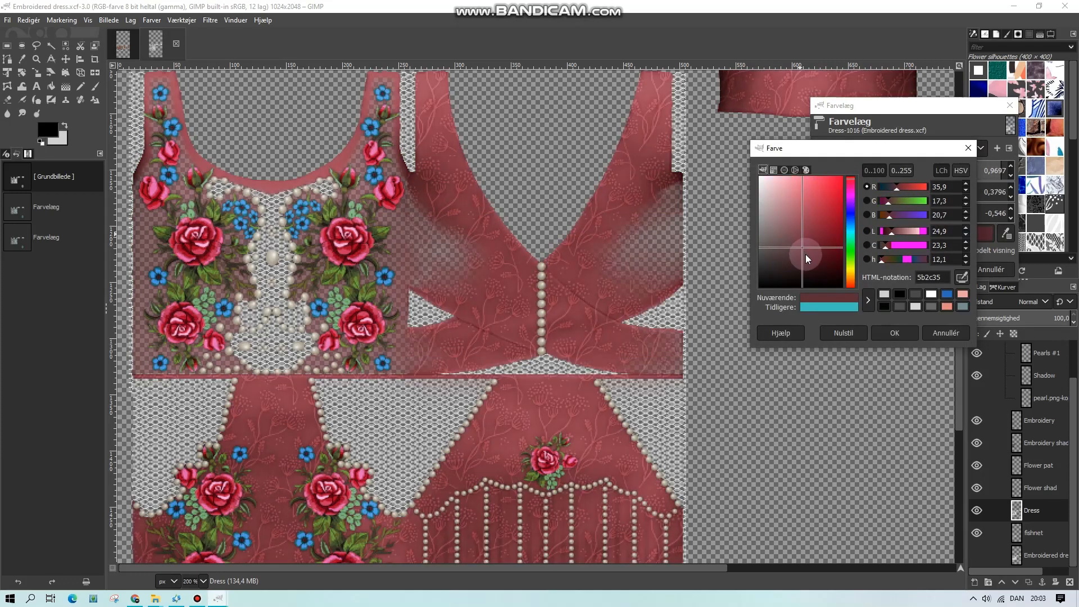
pyautogui.click(850, 191)
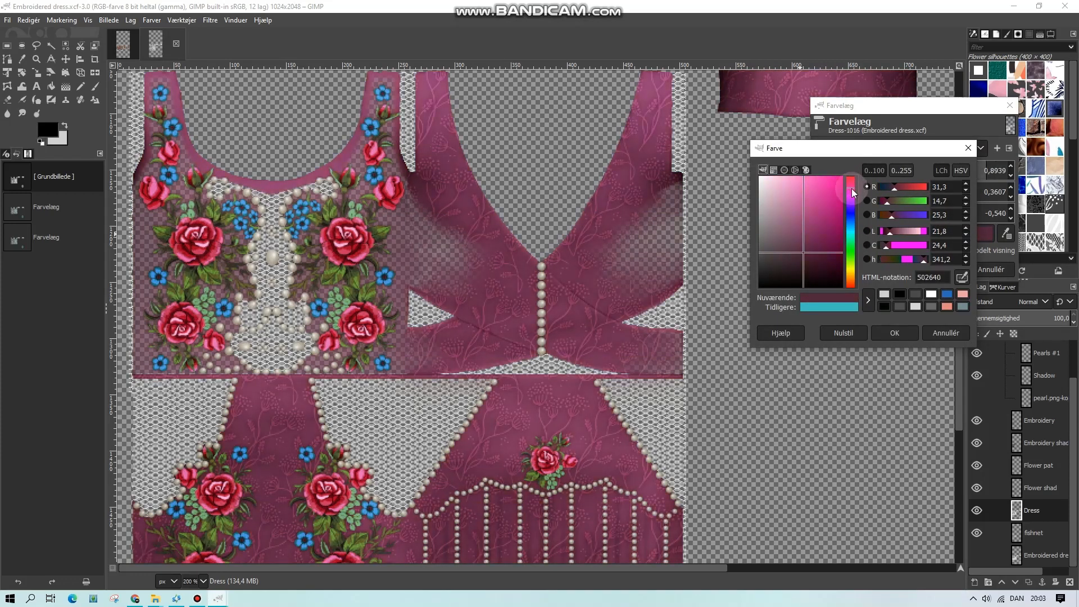
pyautogui.click(894, 333)
pyautogui.click(939, 269)
# - Shift the hue of the Dress layer from plum to a rust red with Hue-Saturation
pyautogui.scroll(-1, 794, 362)
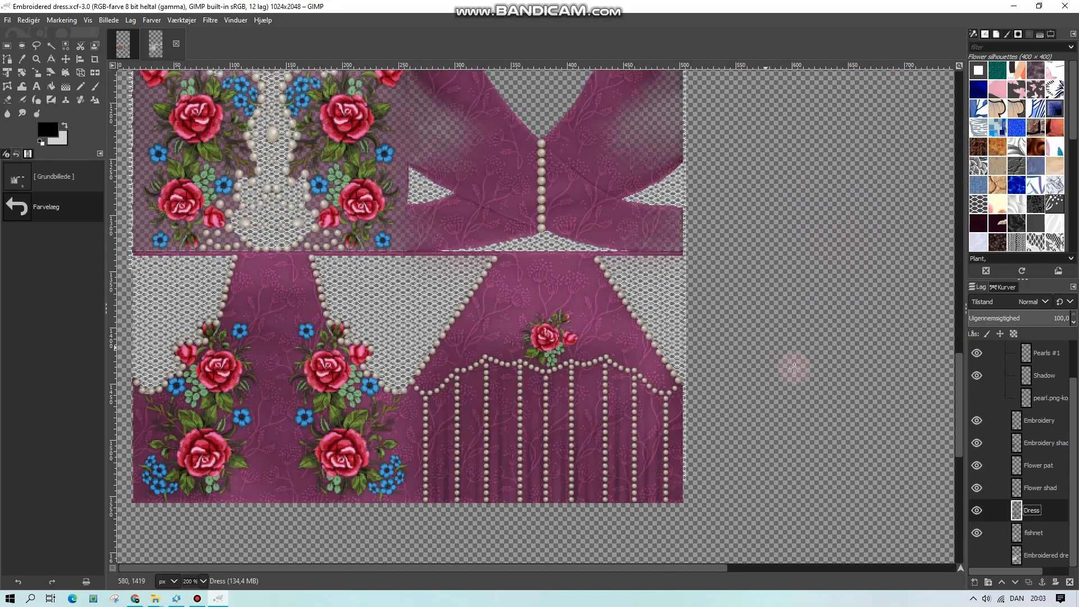
pyautogui.scroll(1, 795, 367)
pyautogui.click(917, 168)
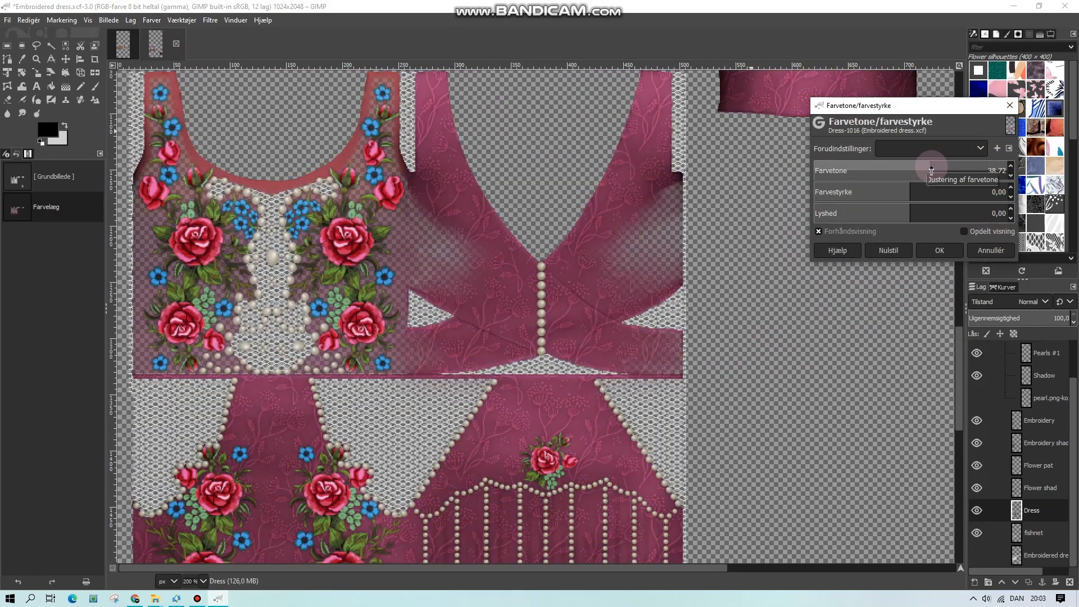
pyautogui.click(947, 256)
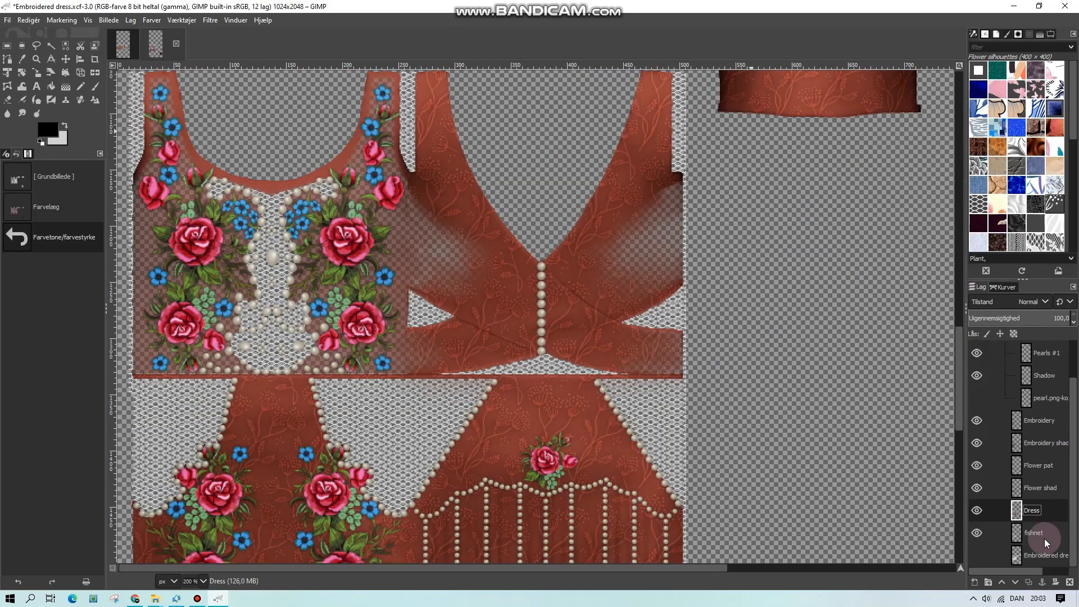
# - Darken the fishnet layer to near black by lowering its lightness with Hue-Saturation
pyautogui.click(1044, 538)
pyautogui.click(152, 20)
pyautogui.click(173, 59)
pyautogui.moveTo(892, 215); pyautogui.dragTo(808, 218)
pyautogui.click(937, 253)
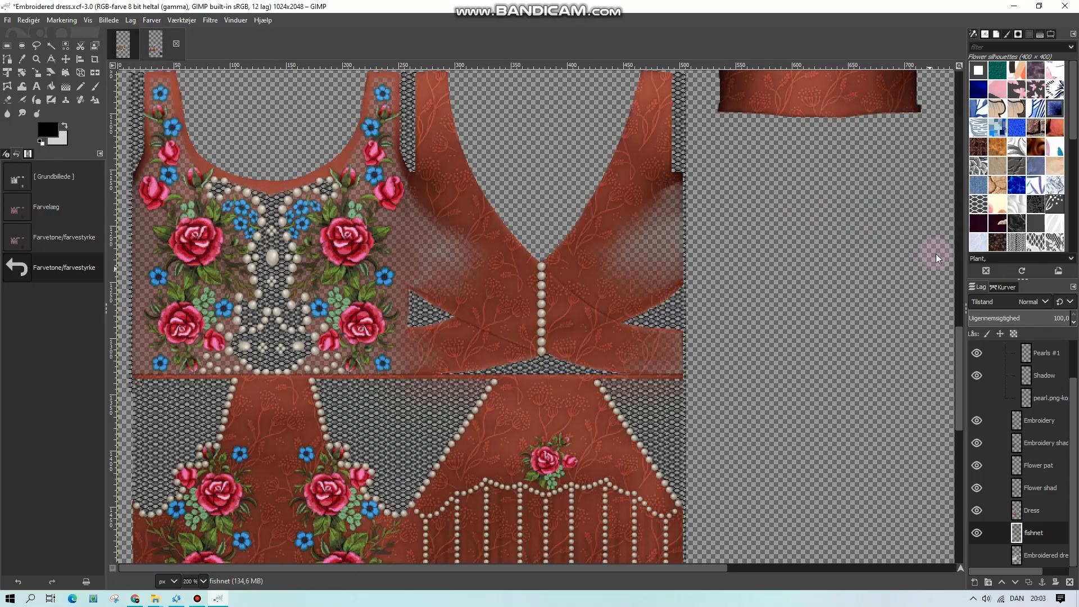
# - Export the rust texture, add swatch 4 in Sims 4 Studio and import Embroidered dress as its diffuse texture
pyautogui.click(5, 19)
pyautogui.click(103, 180)
pyautogui.click(176, 598)
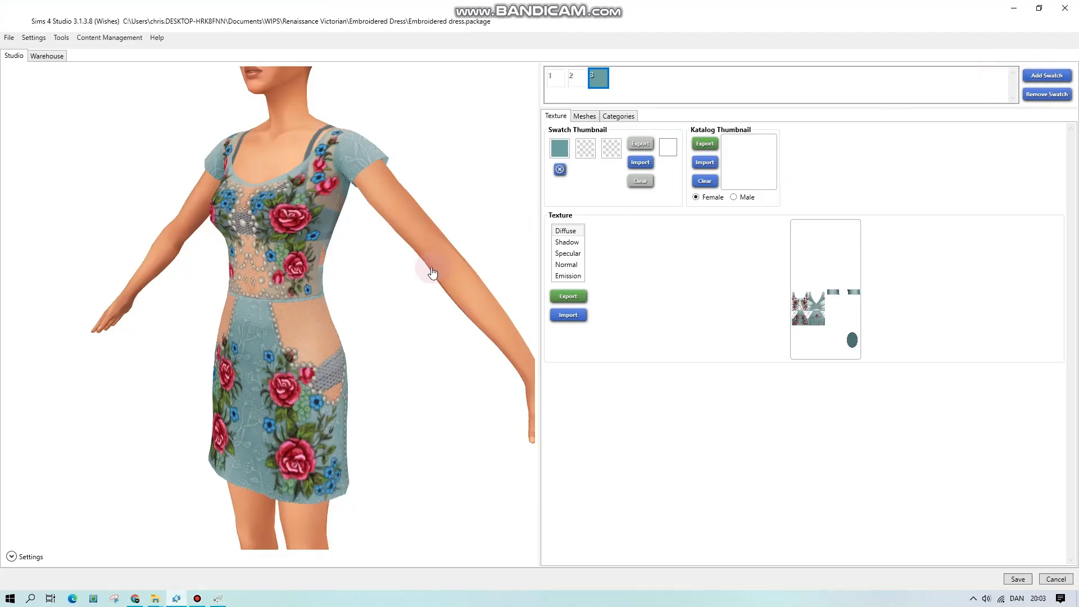
pyautogui.click(568, 314)
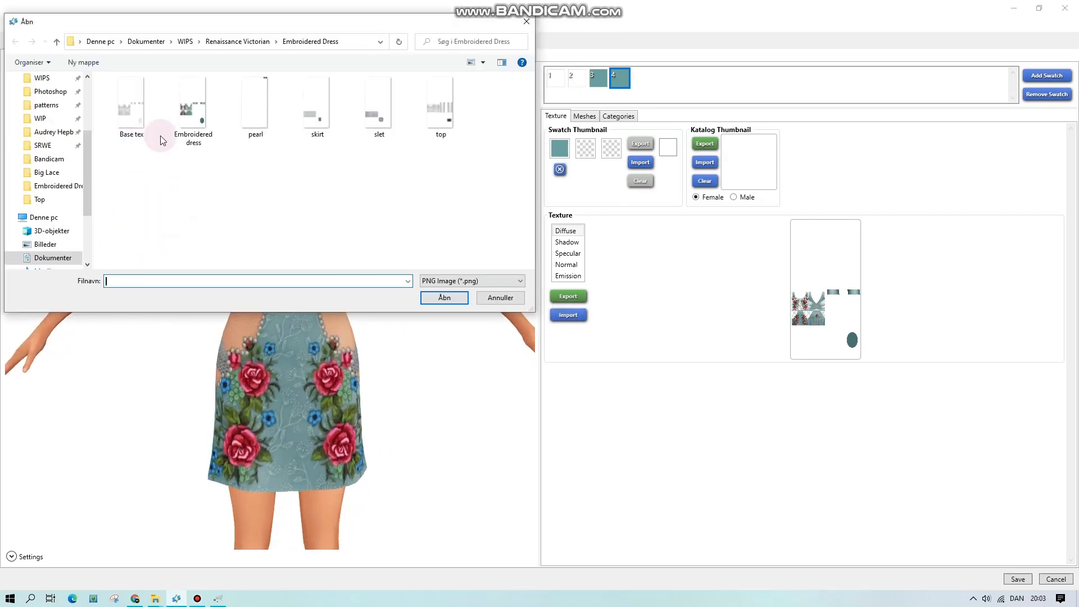
pyautogui.click(193, 135)
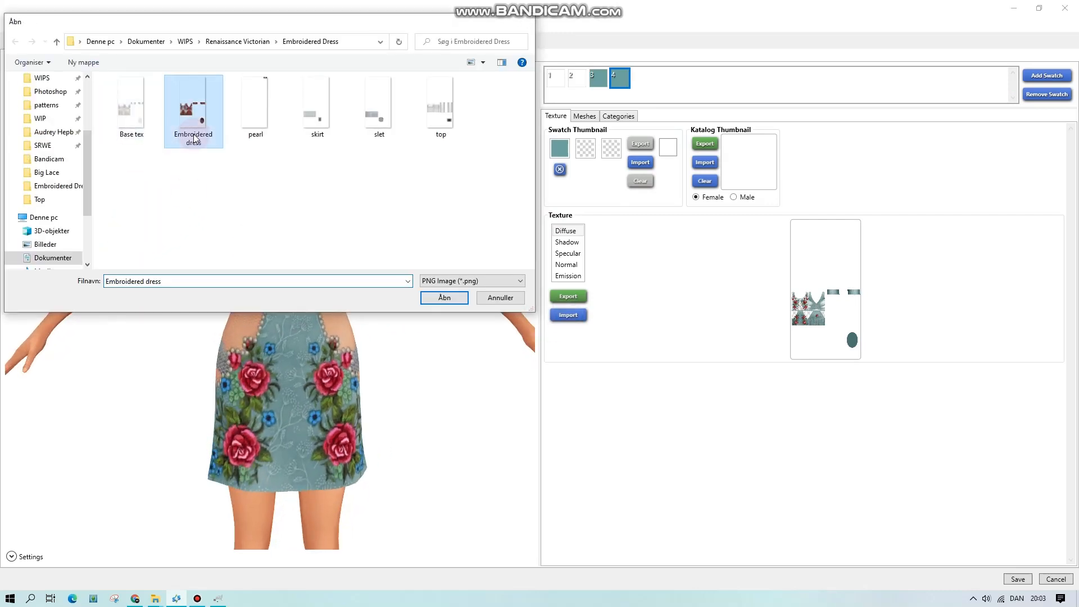
pyautogui.doubleClick(194, 134)
# - Set swatch 4's thumbnail colour to #732D3E and check the rust dress on the model
pyautogui.click(560, 148)
pyautogui.click(673, 231)
pyautogui.click(625, 196)
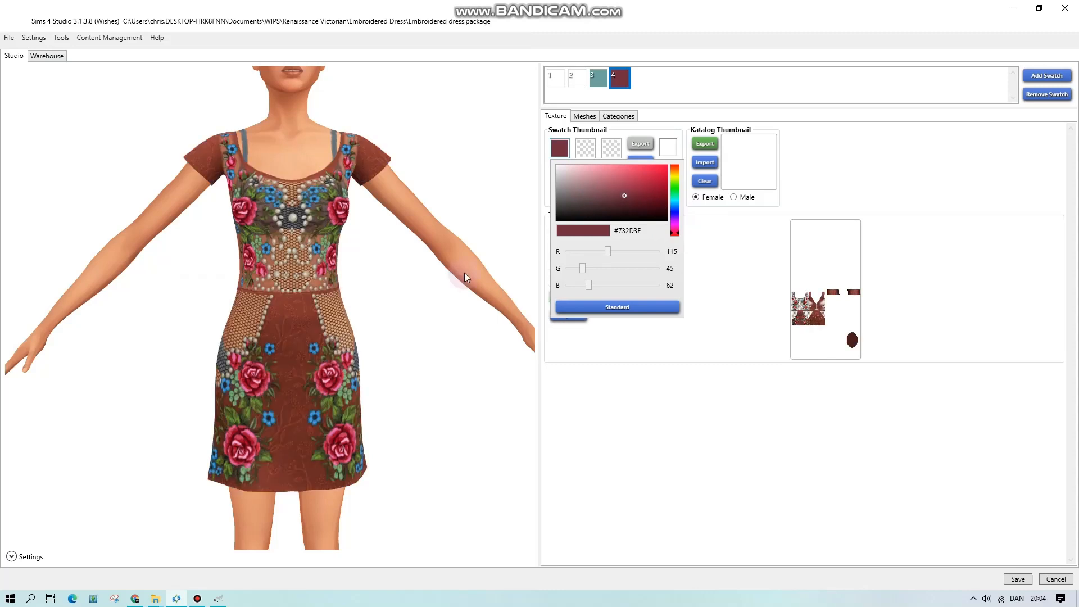
pyautogui.moveTo(359, 299); pyautogui.dragTo(219, 562)
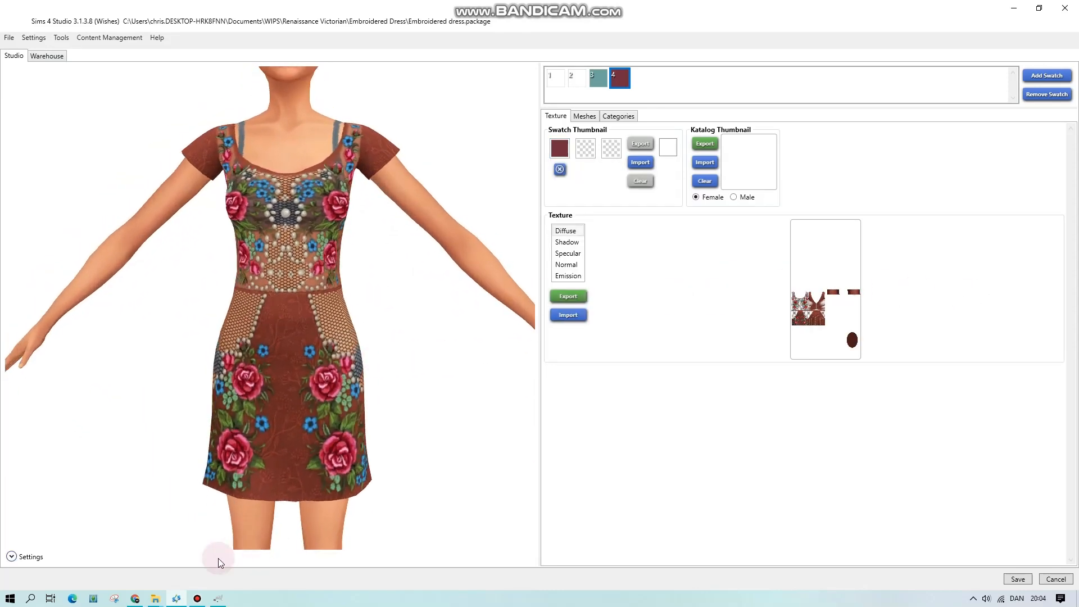
# - Return to GIMP, revert the texture to its base image state and colorize the Dress layer in a dark navy
pyautogui.click(218, 599)
pyautogui.click(48, 177)
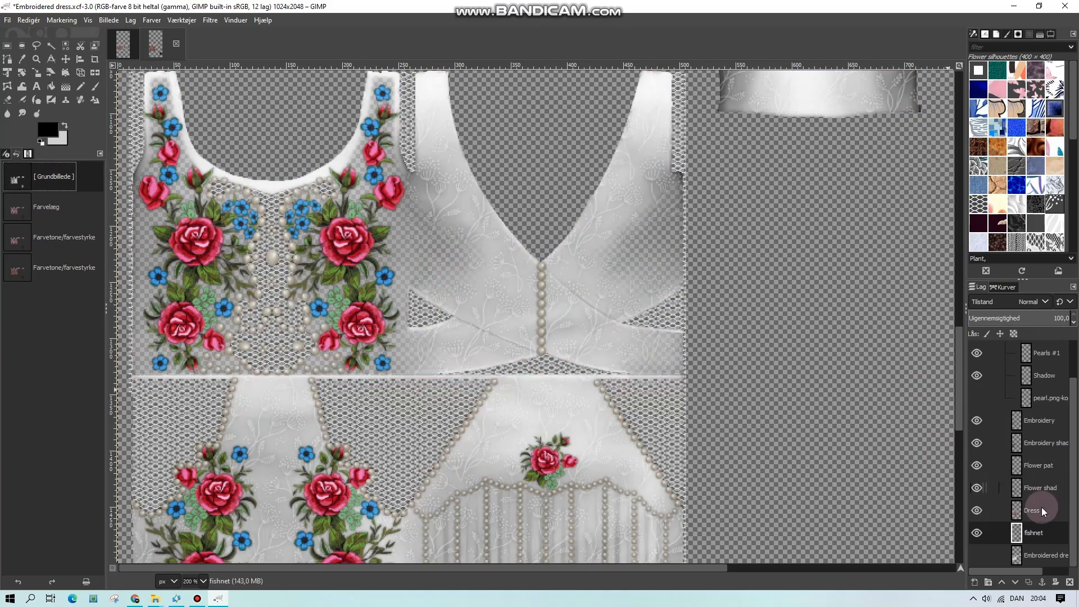
pyautogui.click(152, 20)
pyautogui.click(847, 237)
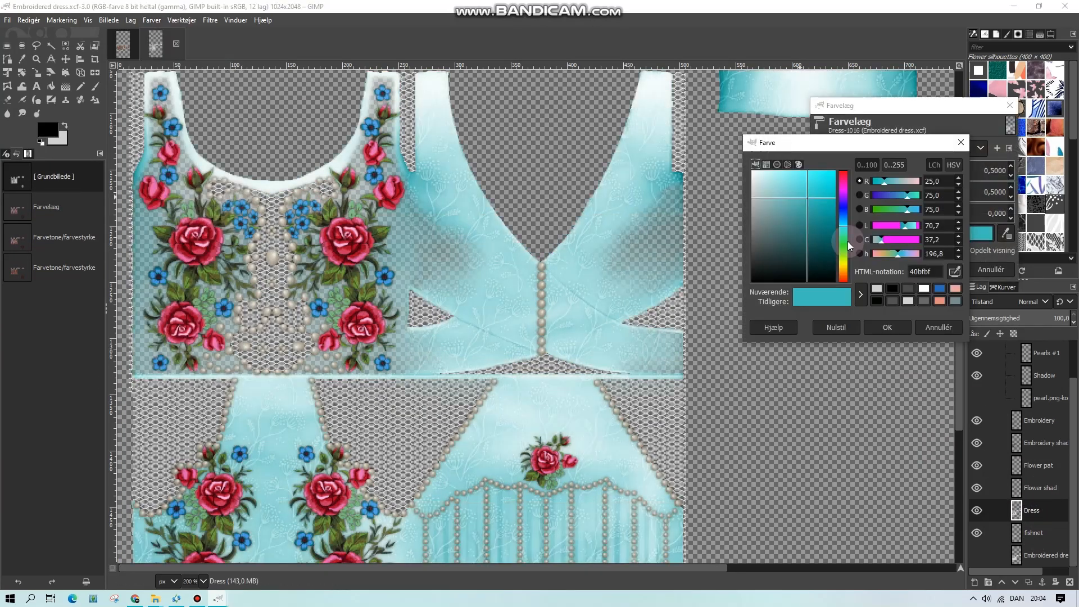
pyautogui.click(843, 212)
pyautogui.moveTo(800, 228); pyautogui.dragTo(772, 264)
pyautogui.click(886, 327)
pyautogui.click(937, 271)
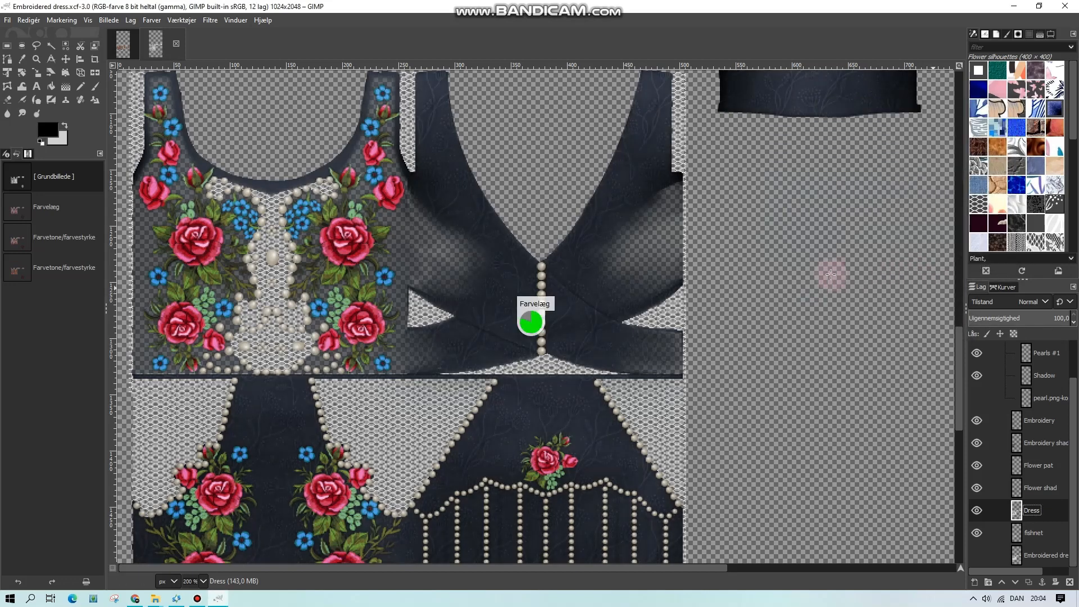
# - Colorize the fishnet layer in a dark blue, colour 15353e
pyautogui.click(151, 20)
pyautogui.click(169, 315)
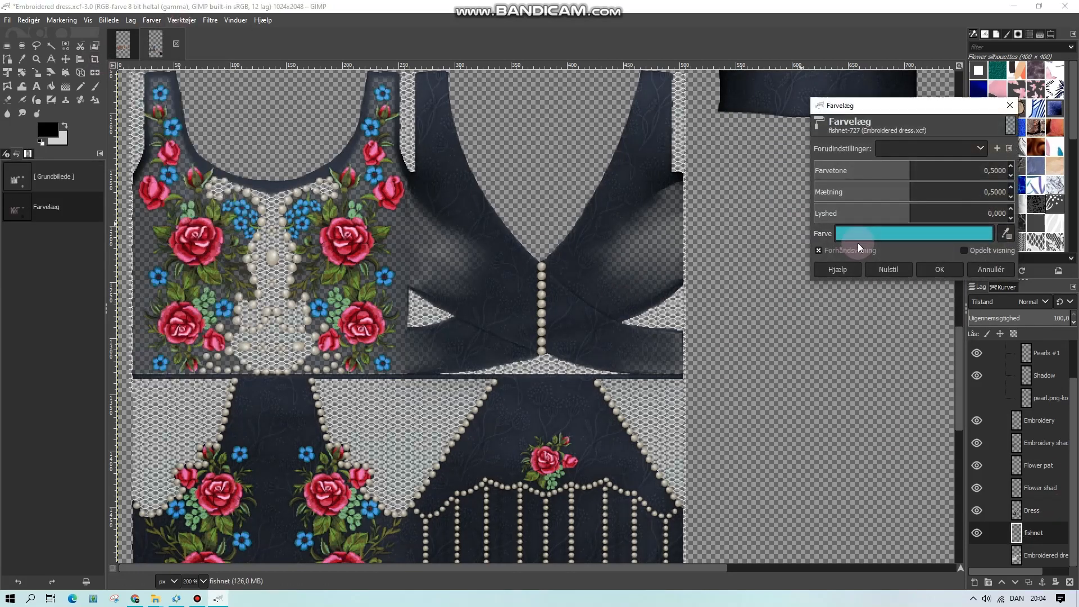
pyautogui.click(844, 235)
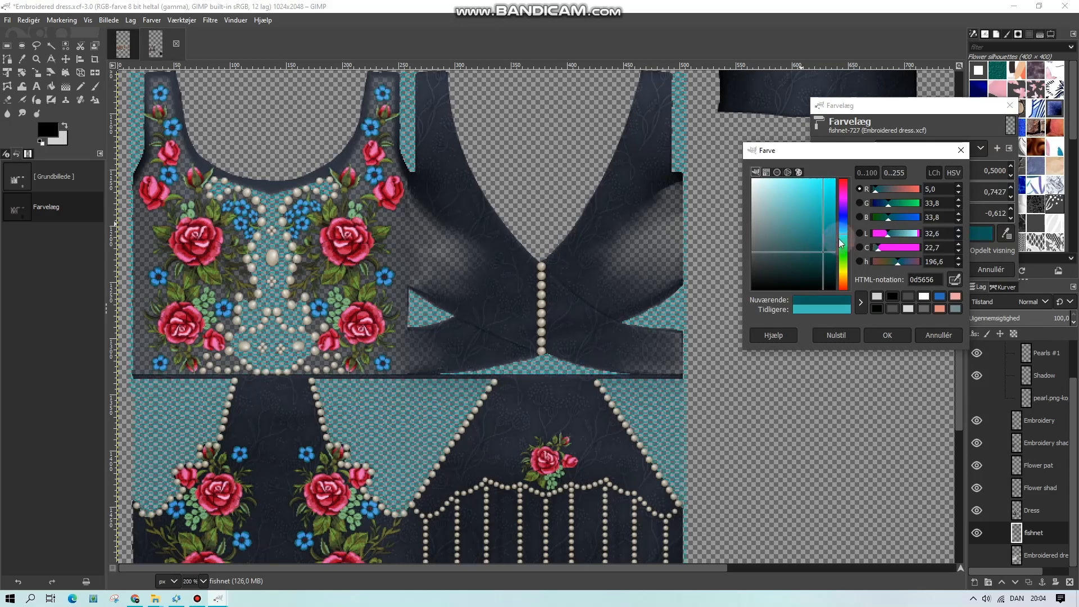
pyautogui.click(807, 262)
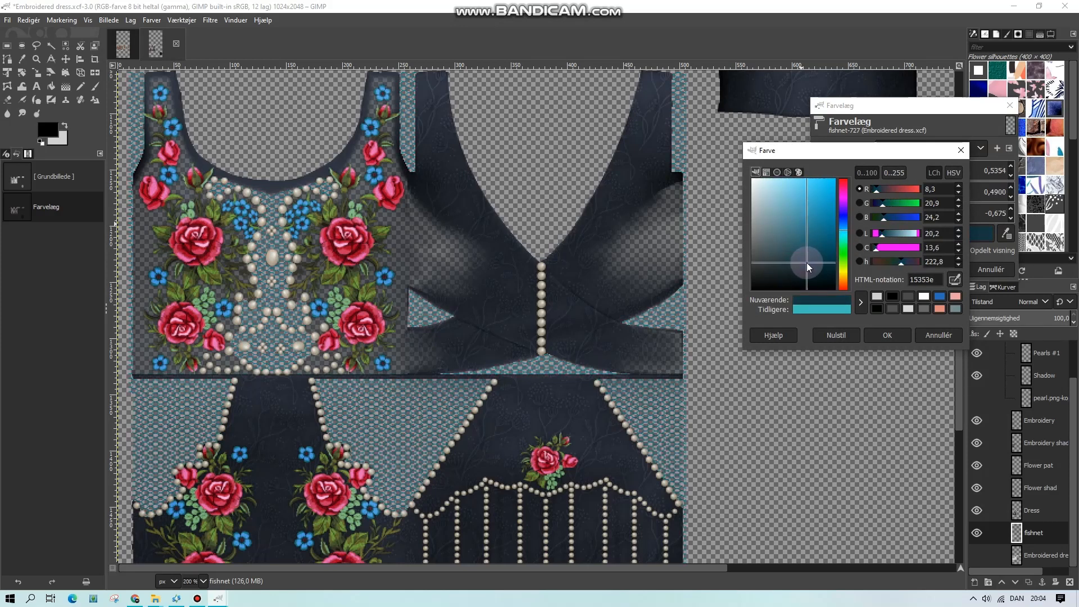
pyautogui.click(900, 336)
pyautogui.click(936, 270)
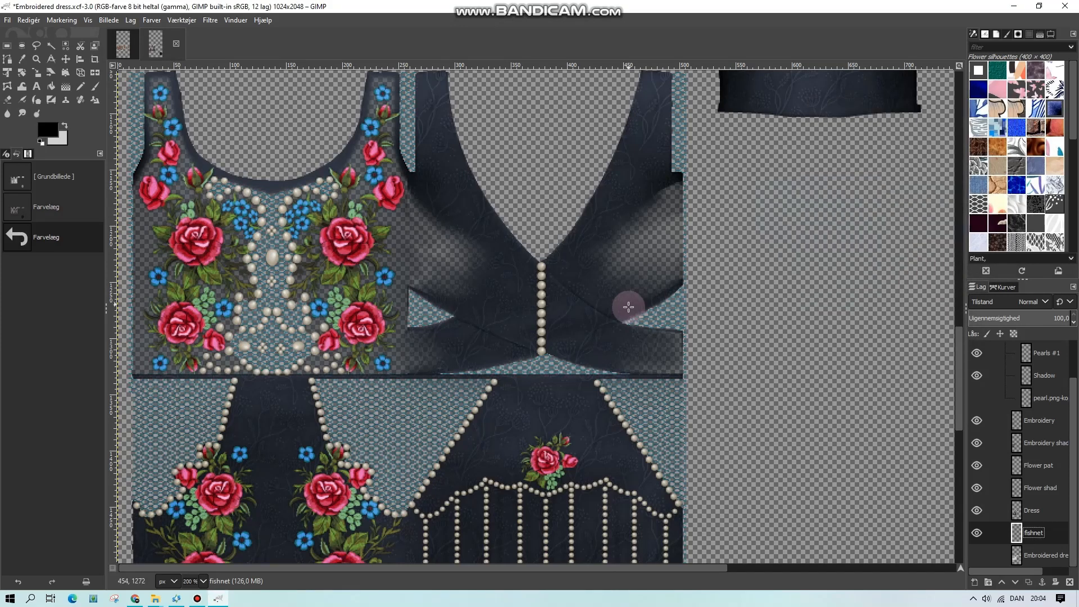
# - Shift the fishnet layer to a muted green by adjusting its hue and saturation with Hue-Saturation
pyautogui.click(152, 20)
pyautogui.click(190, 61)
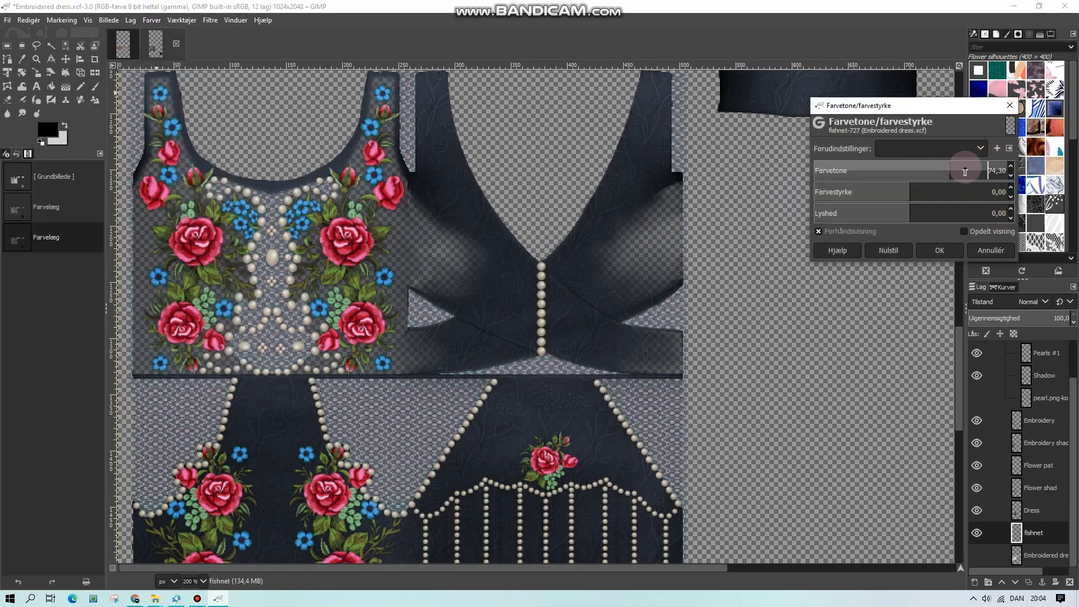
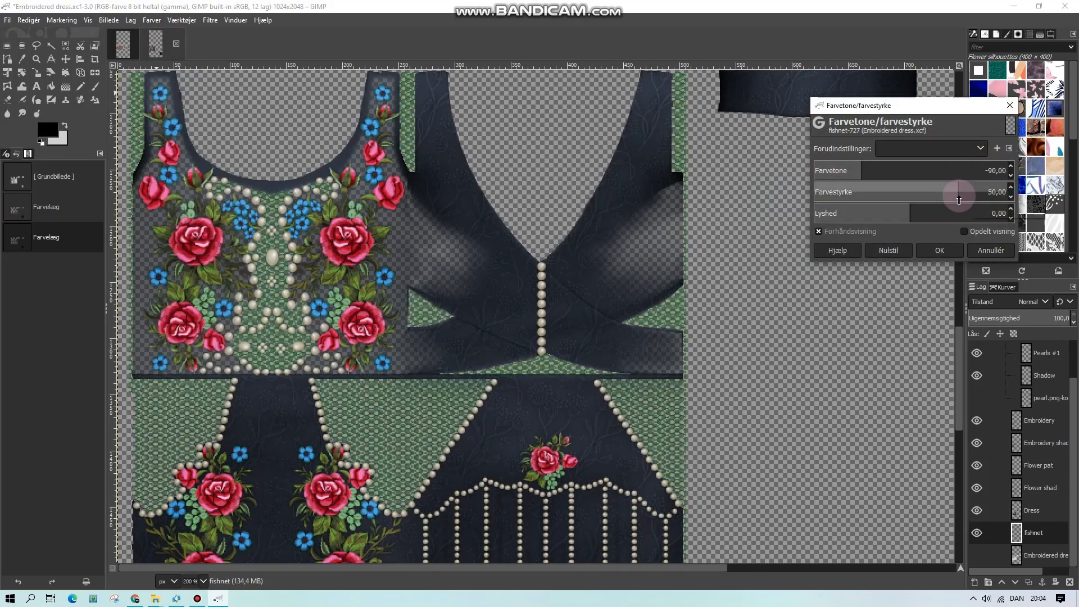
pyautogui.press('Return')
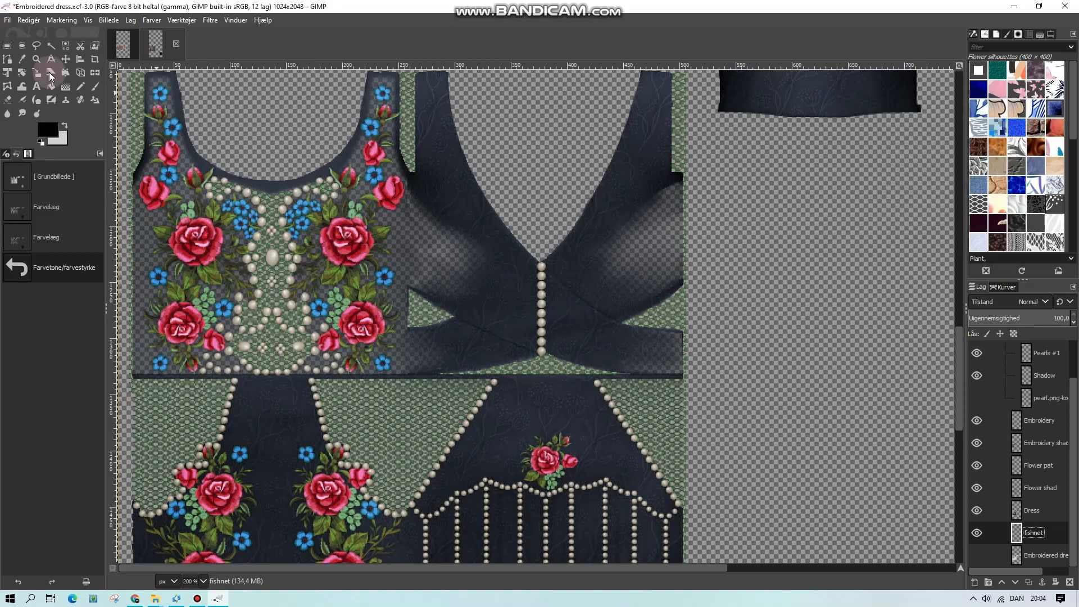
# - Switch to Sims 4 Studio, add a fifth swatch and set its thumbnail colour to black
pyautogui.click(893, 126)
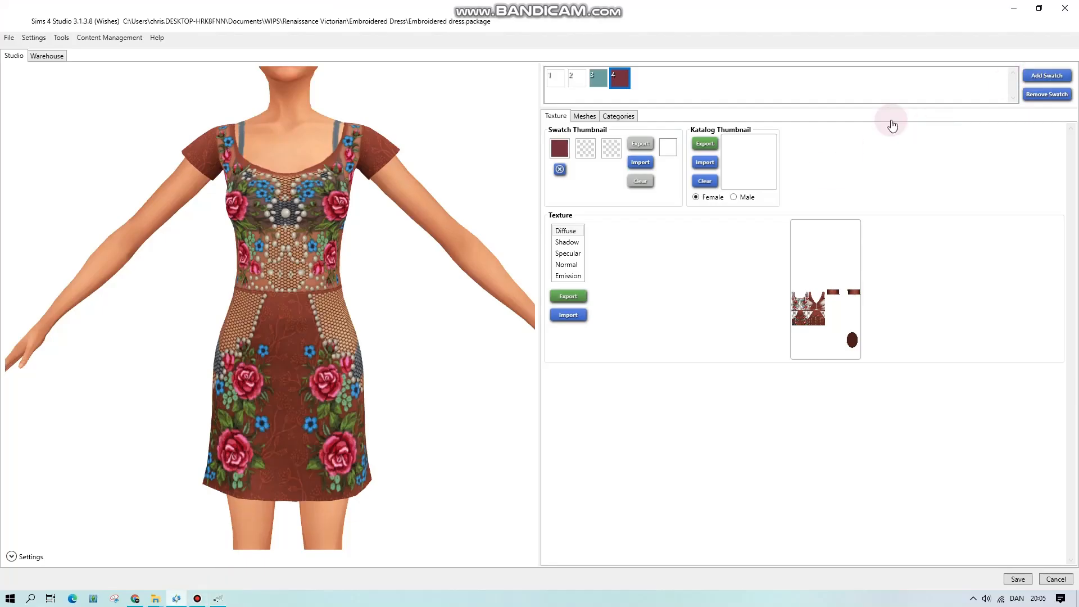
pyautogui.click(565, 154)
pyautogui.click(561, 152)
pyautogui.click(559, 215)
# - Import the navy dress texture as swatch 5's diffuse texture and check it on the model
pyautogui.click(582, 306)
pyautogui.click(580, 319)
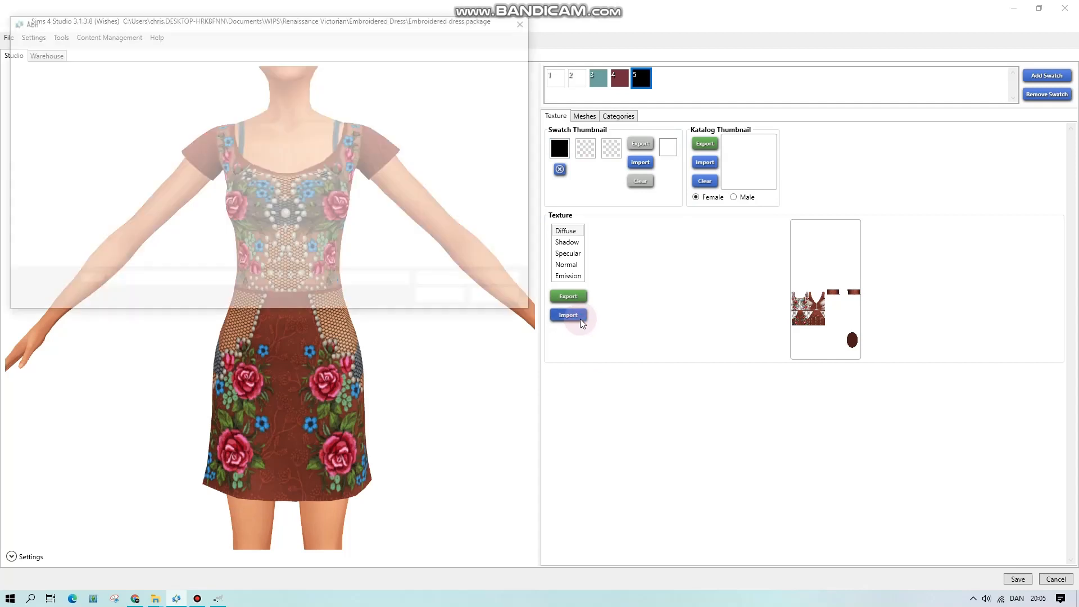
pyautogui.doubleClick(198, 144)
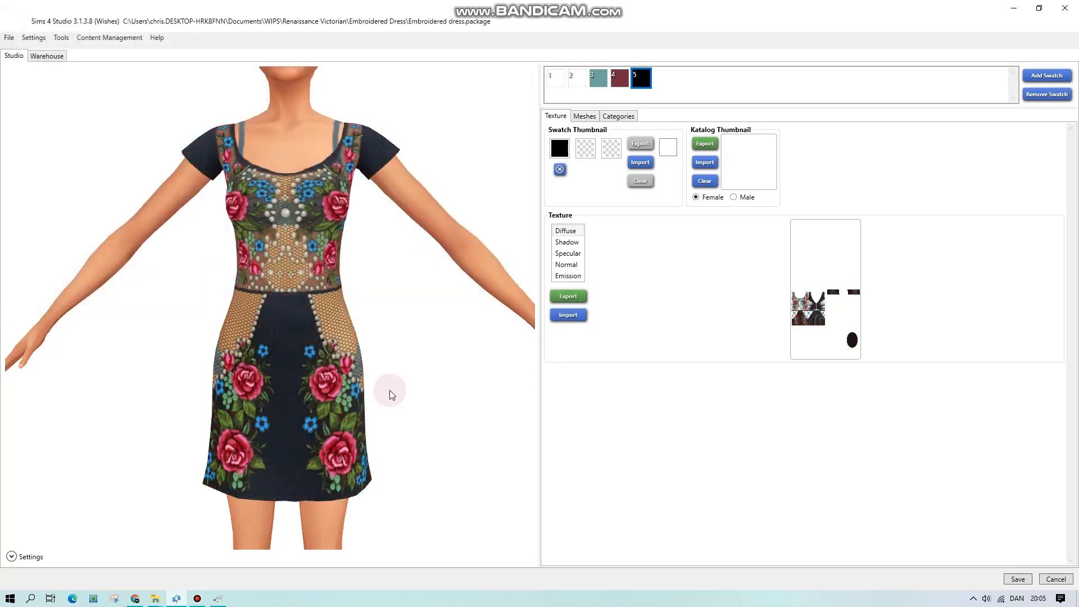
pyautogui.moveTo(207, 386); pyautogui.dragTo(427, 371)
# - Return to GIMP, revert the texture to its base image state and save Embroidered dress.xcf
pyautogui.click(218, 598)
pyautogui.click(18, 173)
pyautogui.click(7, 20)
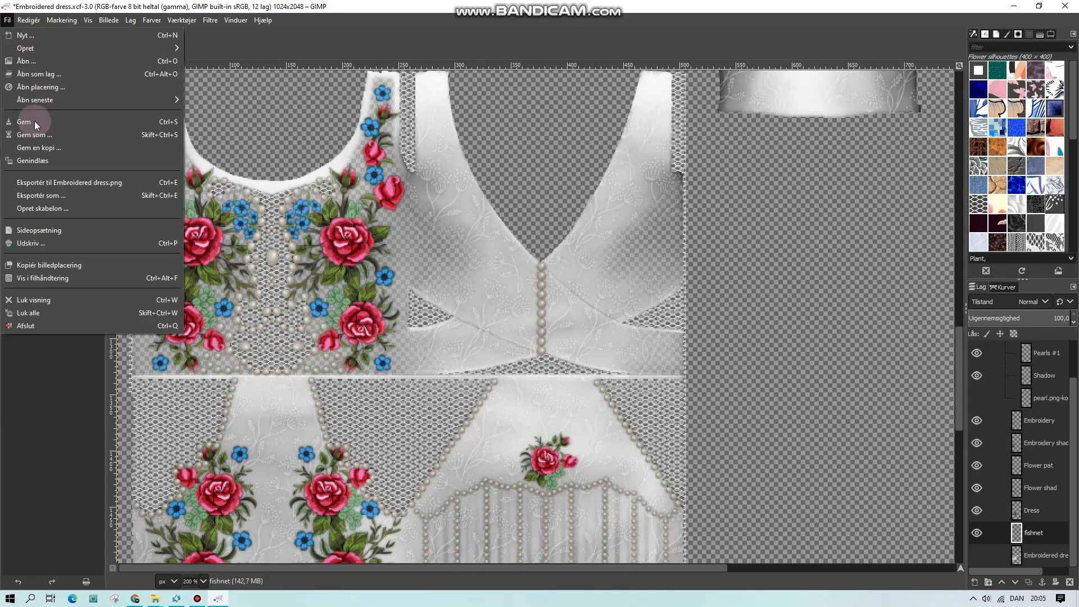
pyautogui.click(33, 114)
pyautogui.click(197, 519)
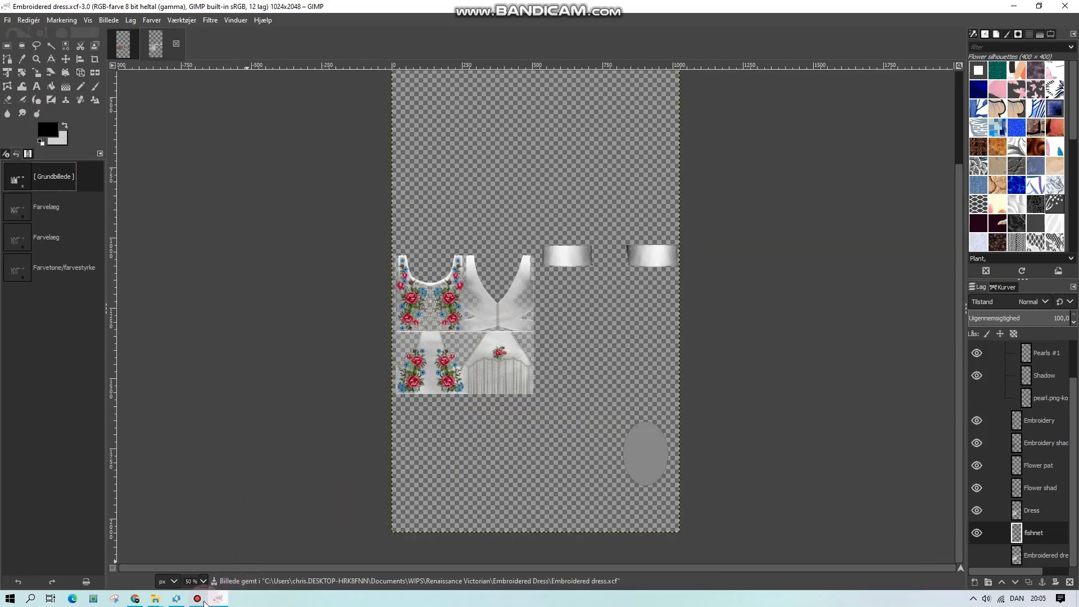
# - Switch to Sims 4 Studio, widen the model preview and examine the navy dress from the front and side
pyautogui.click(176, 598)
pyautogui.scroll(3, 269, 386)
pyautogui.moveTo(269, 387); pyautogui.dragTo(273, 365)
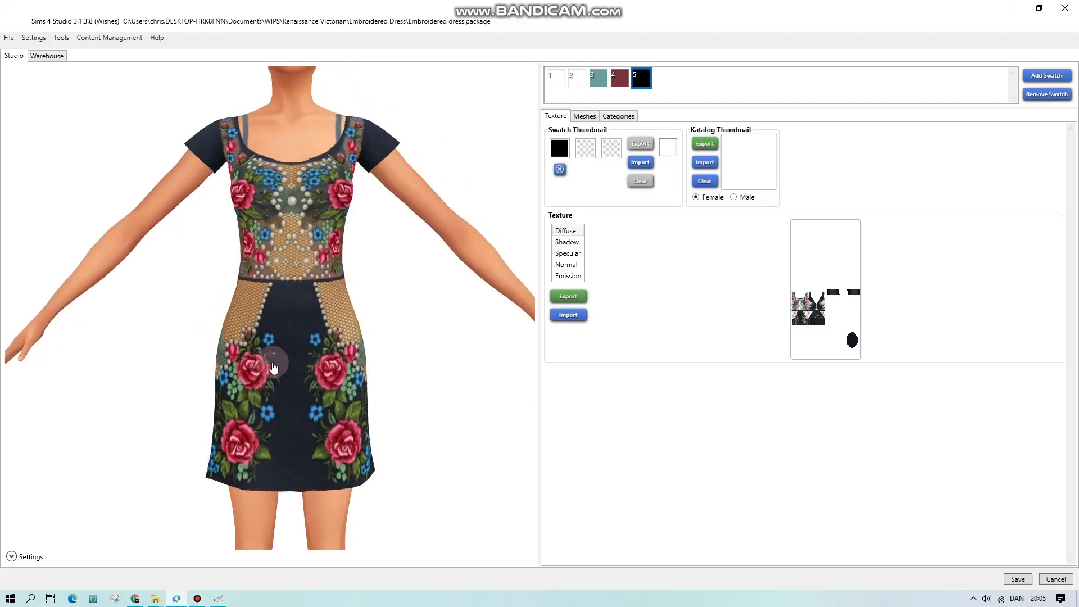
pyautogui.scroll(2, 274, 368)
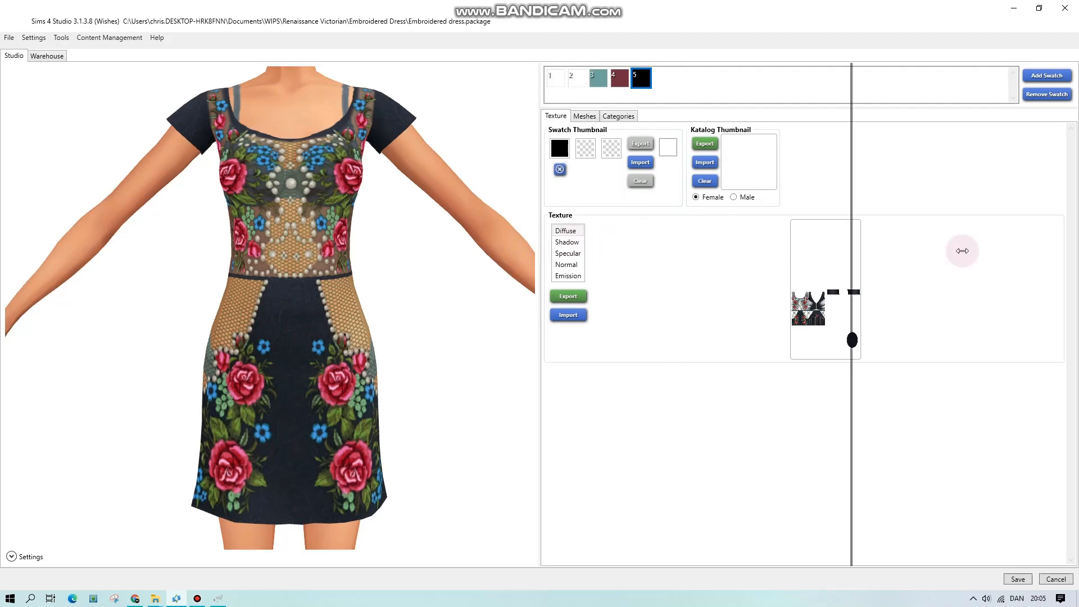
pyautogui.moveTo(962, 251); pyautogui.dragTo(1043, 252)
pyautogui.scroll(-5, 528, 318)
pyautogui.moveTo(328, 321); pyautogui.dragTo(609, 173)
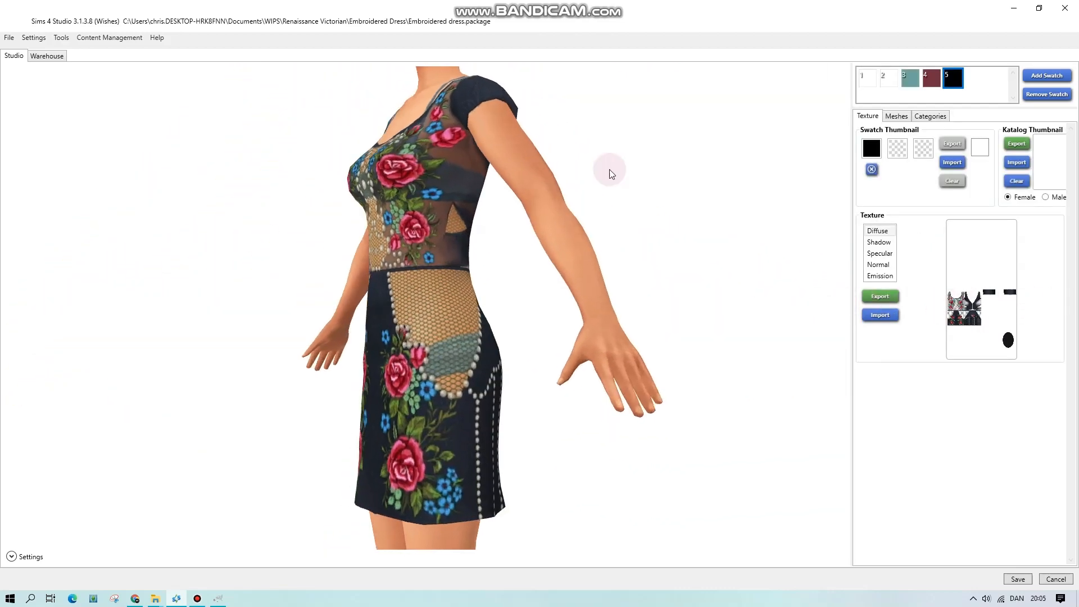
# - Select swatch 3 and examine the teal dress's bodice, fishnet panels and skirt up close and at full length
pyautogui.click(911, 82)
pyautogui.moveTo(722, 292); pyautogui.dragTo(518, 272)
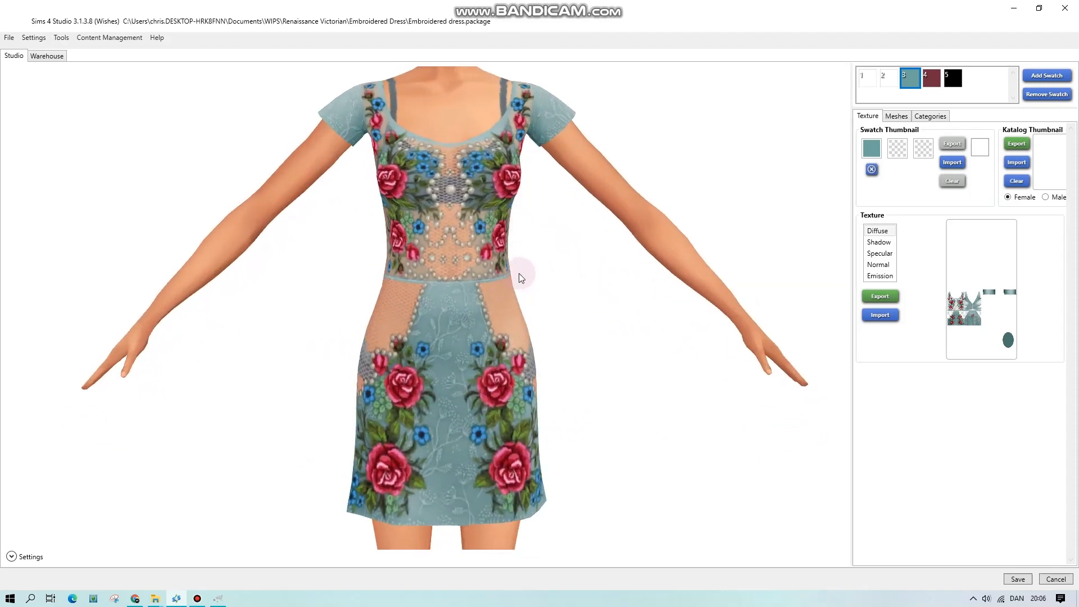
pyautogui.scroll(5, 520, 337)
pyautogui.moveTo(527, 350); pyautogui.dragTo(553, 354)
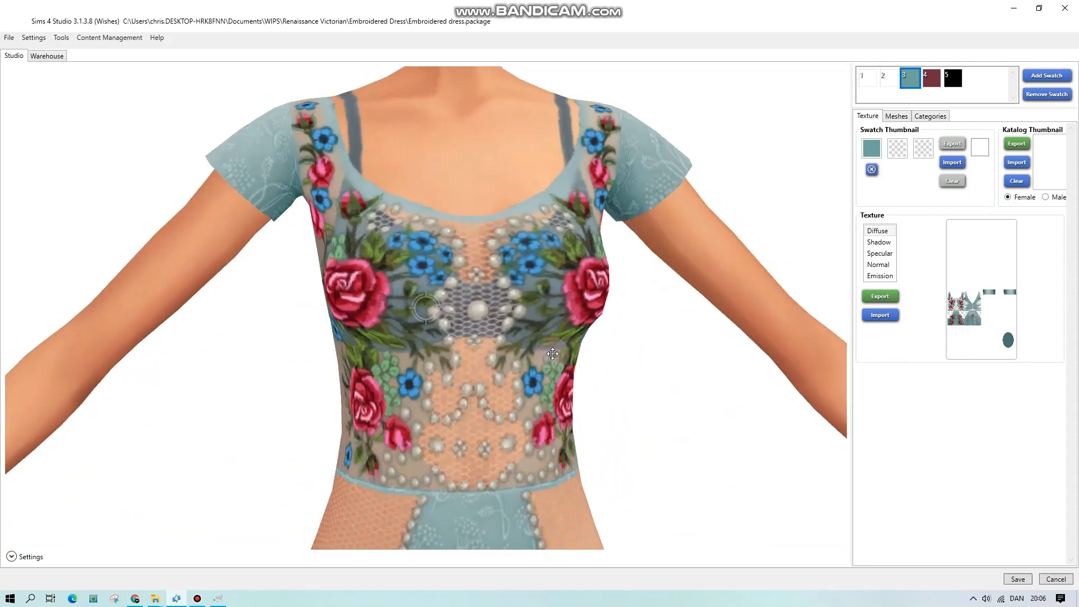
pyautogui.moveTo(531, 302); pyautogui.dragTo(528, 277)
pyautogui.moveTo(279, 293)
pyautogui.mouseDown()
pyautogui.moveTo(698, 291)
pyautogui.moveTo(298, 294)
pyautogui.mouseUp()
pyautogui.scroll(-3, 388, 276)
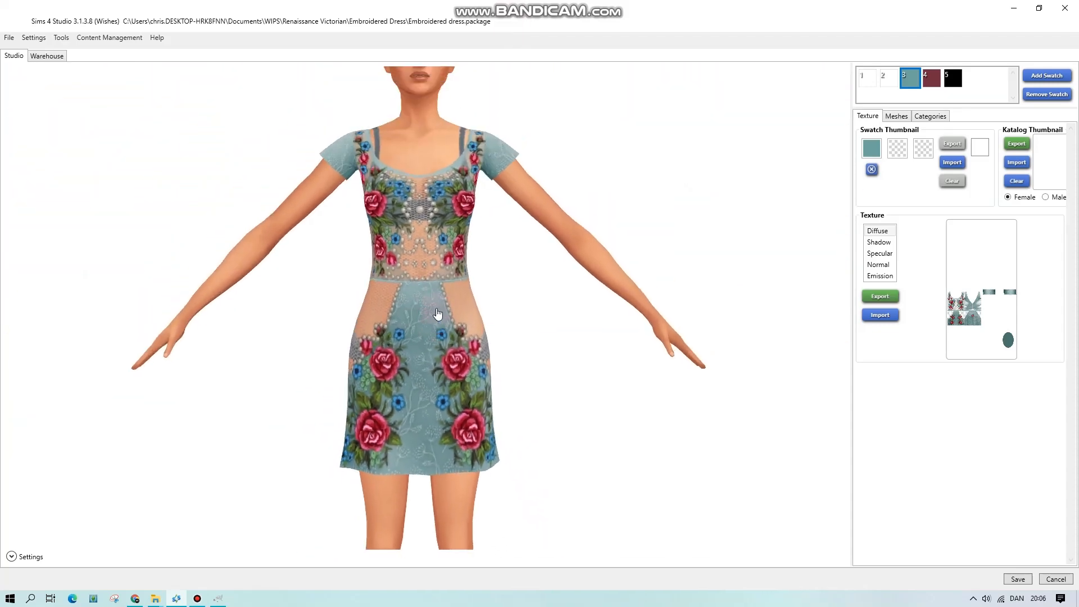
pyautogui.moveTo(437, 313); pyautogui.dragTo(434, 300)
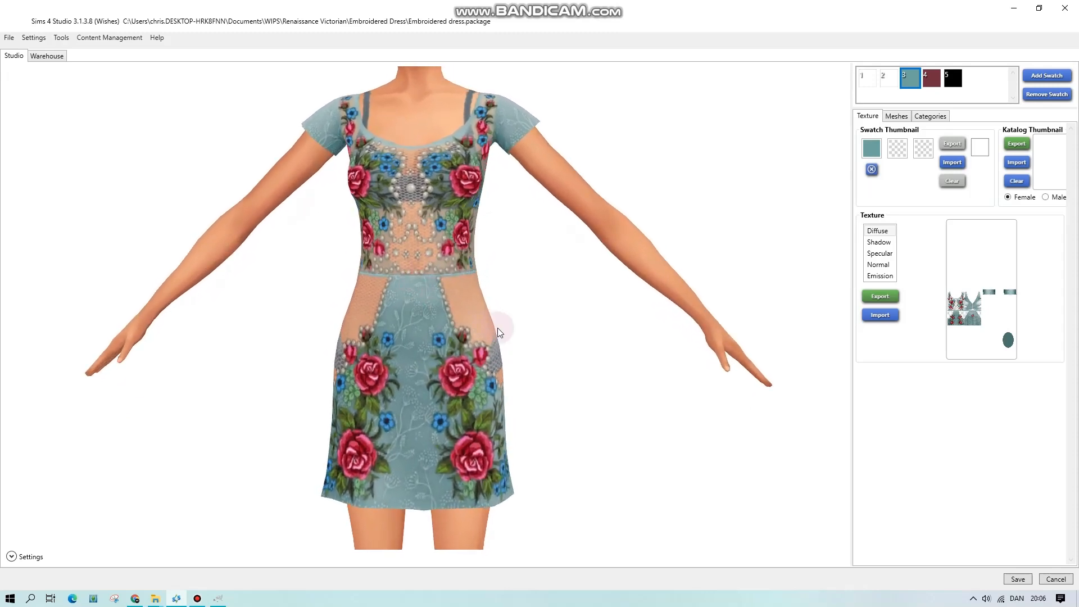